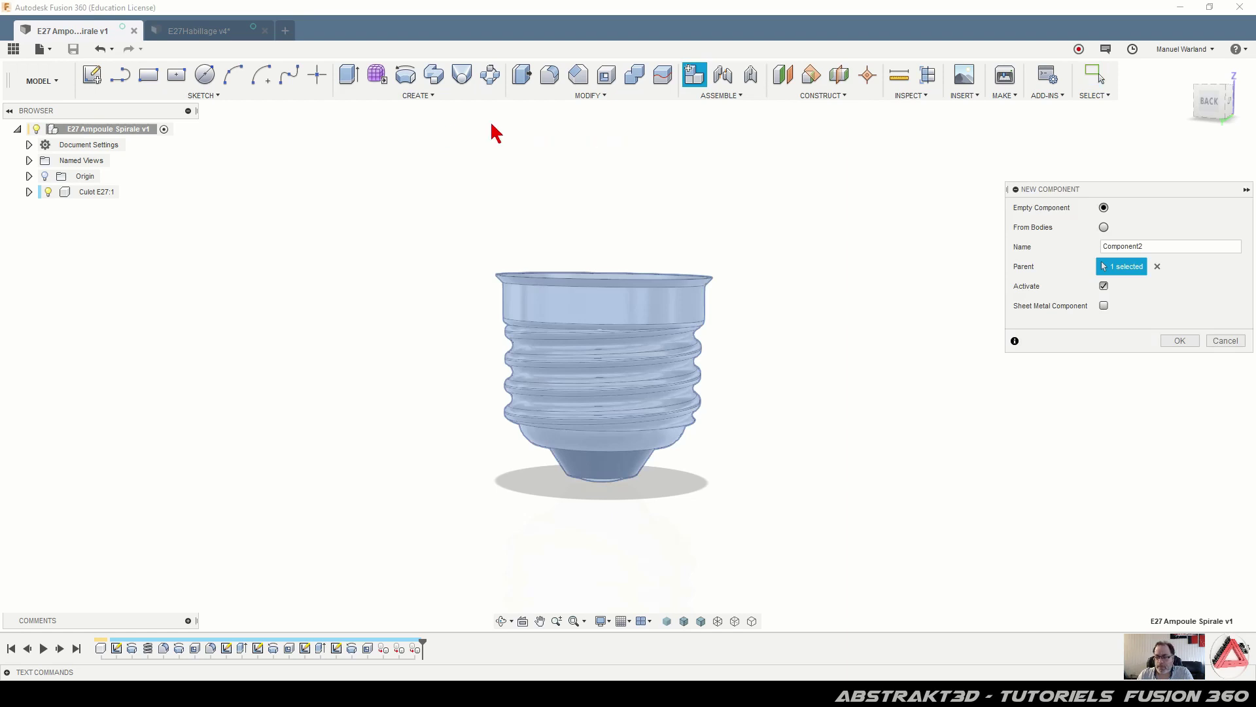
# Create a new empty, active component named Habillage
pyautogui.doubleClick(1161, 246)
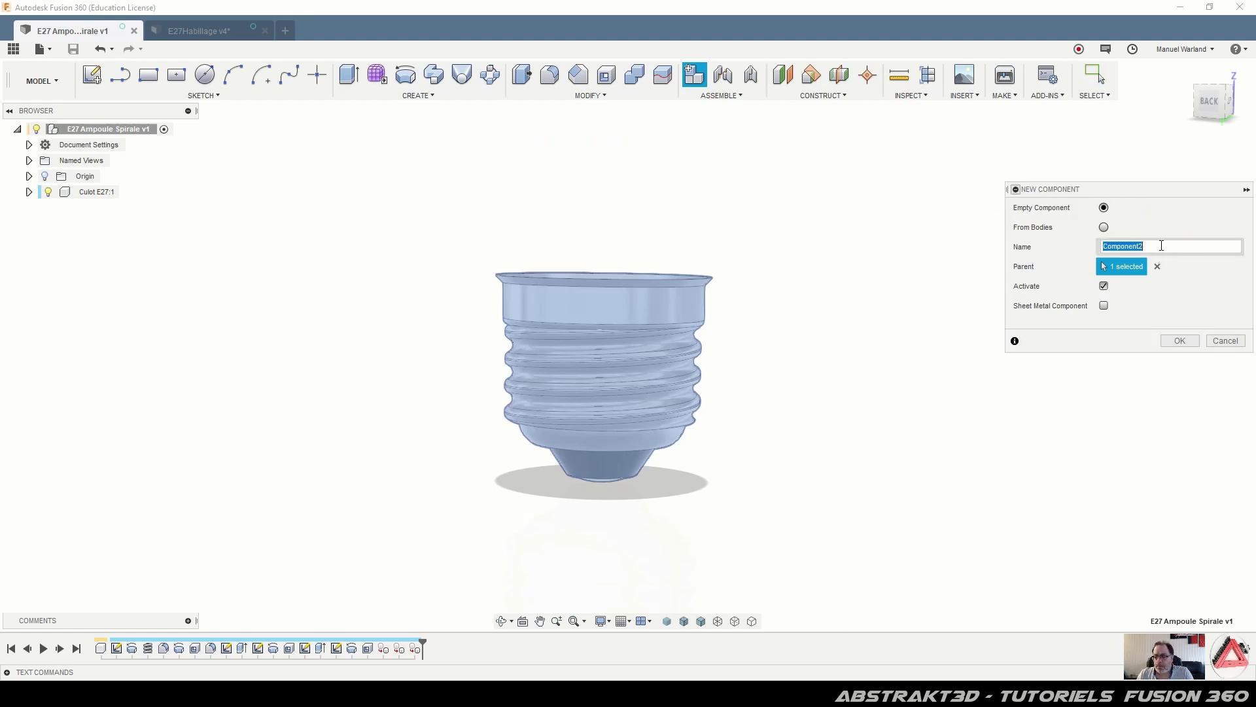
pyautogui.write('Habillage')
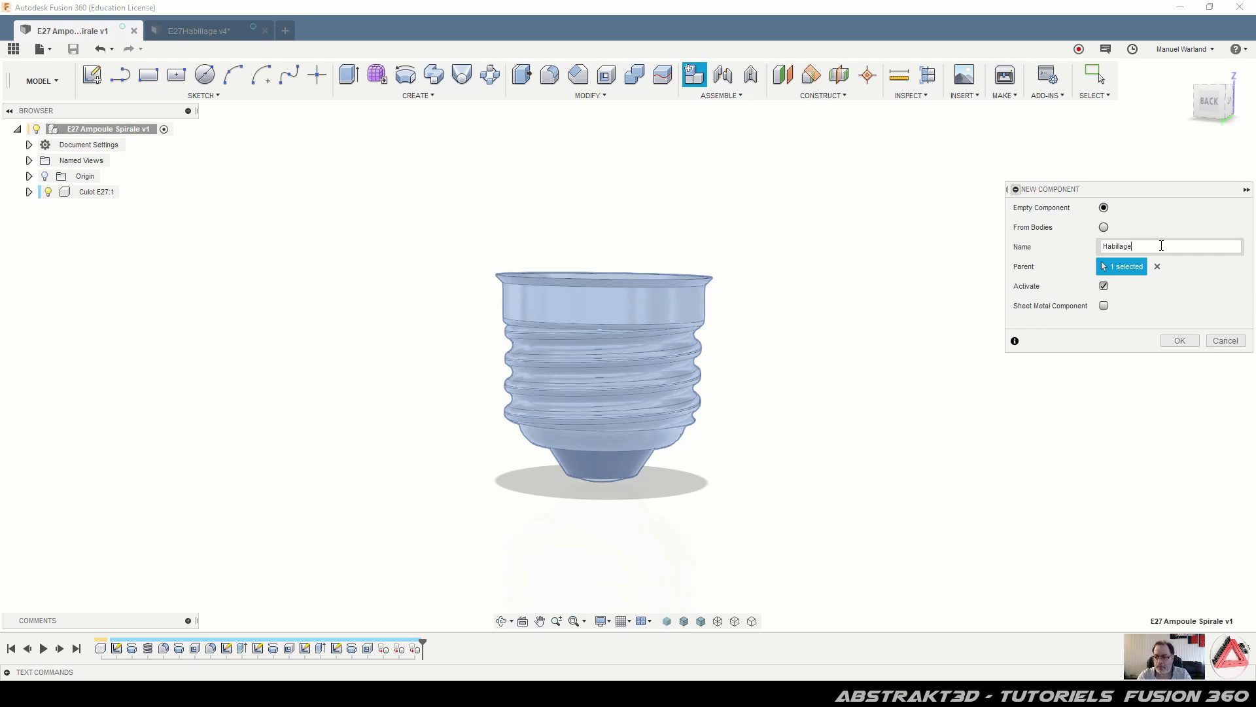
pyautogui.press('Return')
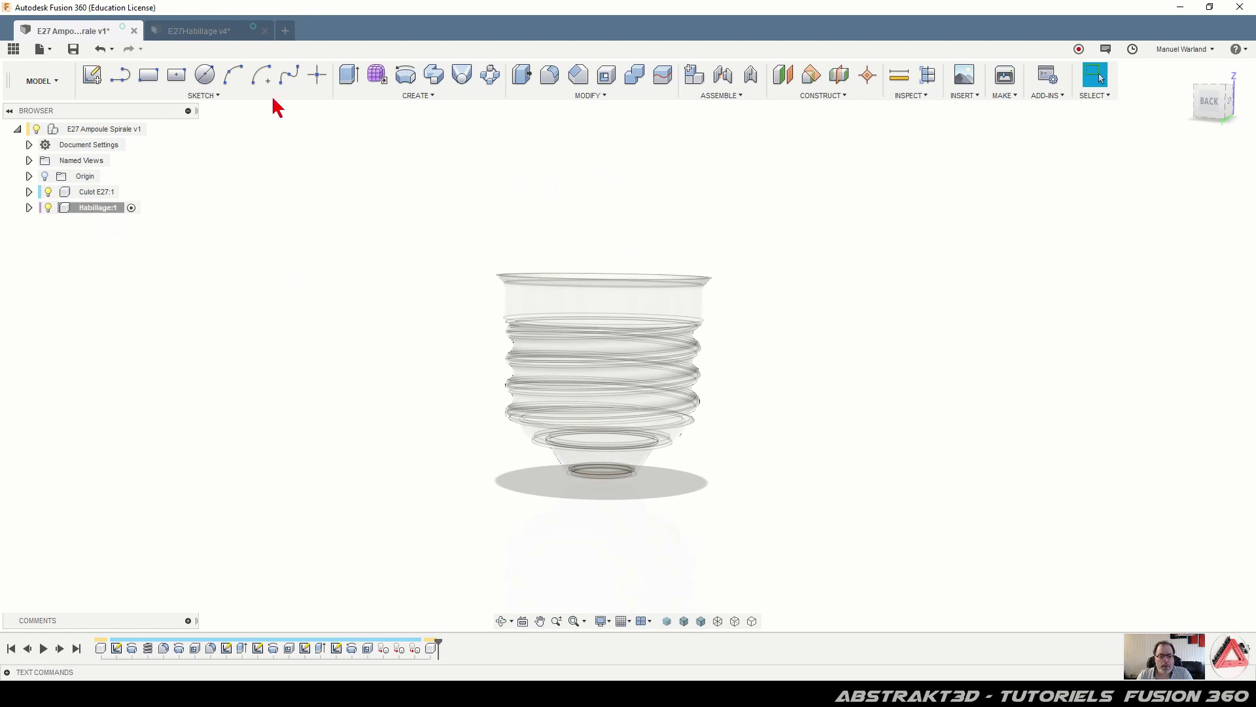
# Start a sketch on the front XZ origin plane and slice the socket at the sketch plane
pyautogui.click(93, 78)
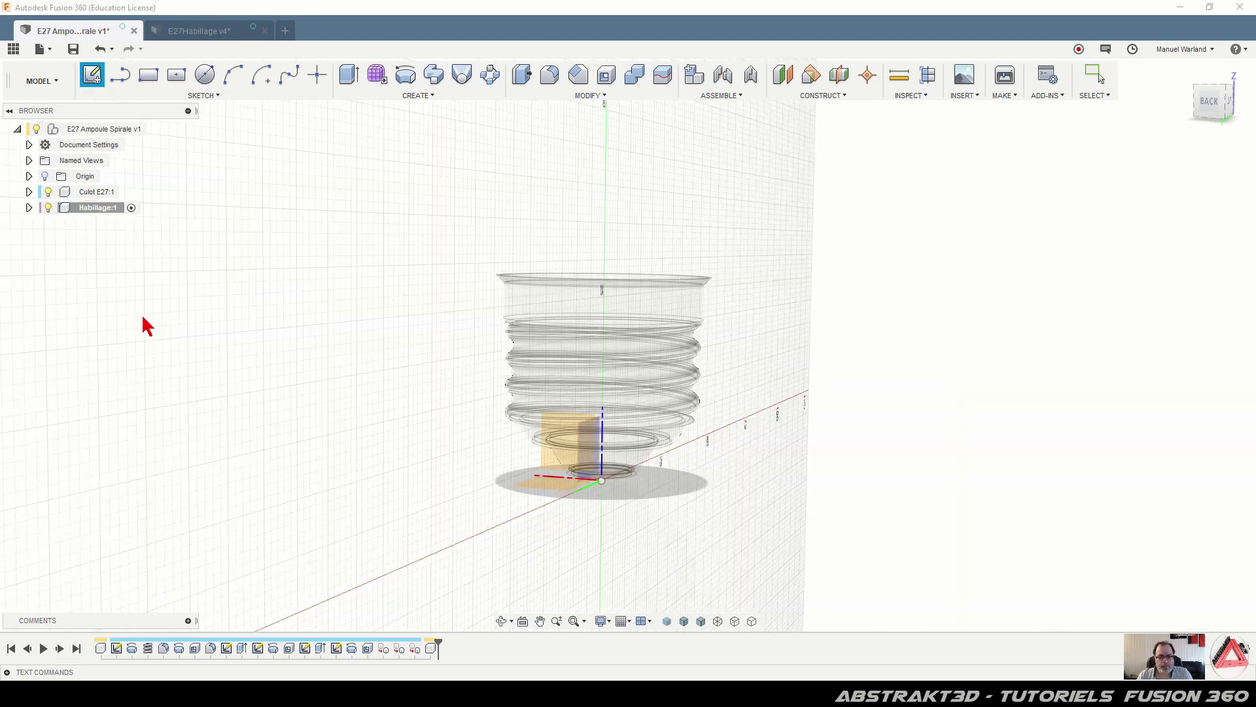
pyautogui.click(1187, 72)
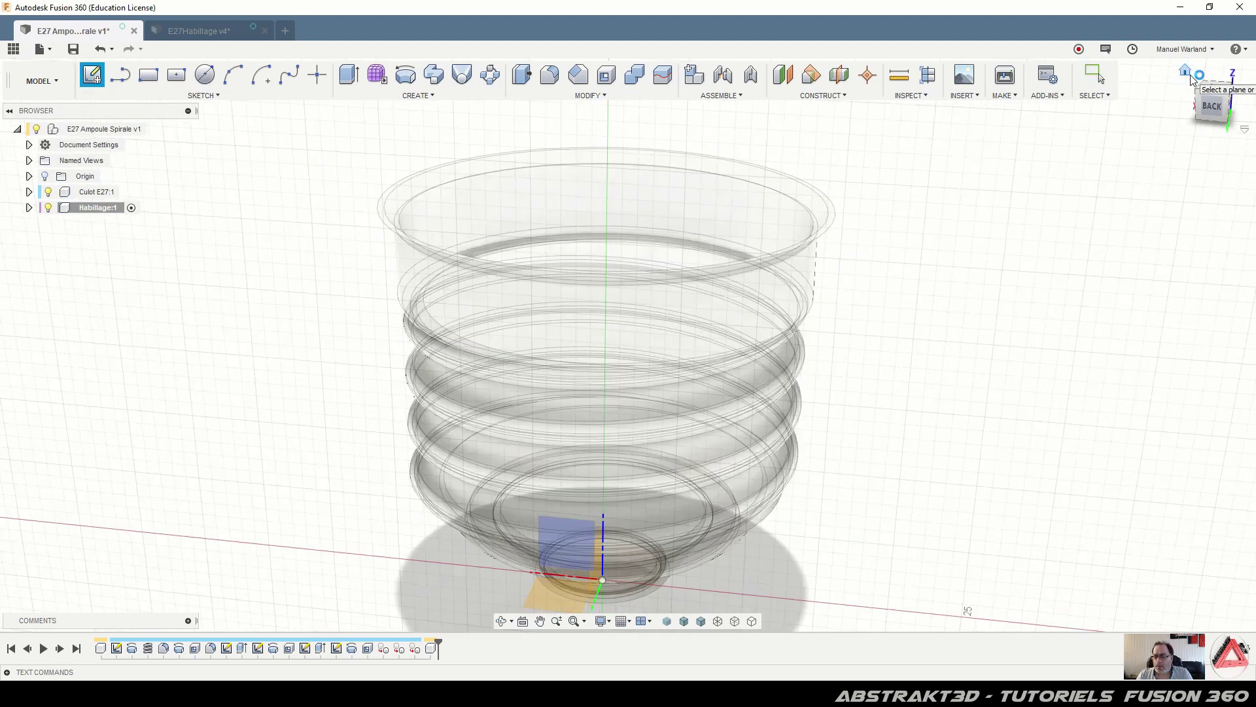
pyautogui.click(1206, 114)
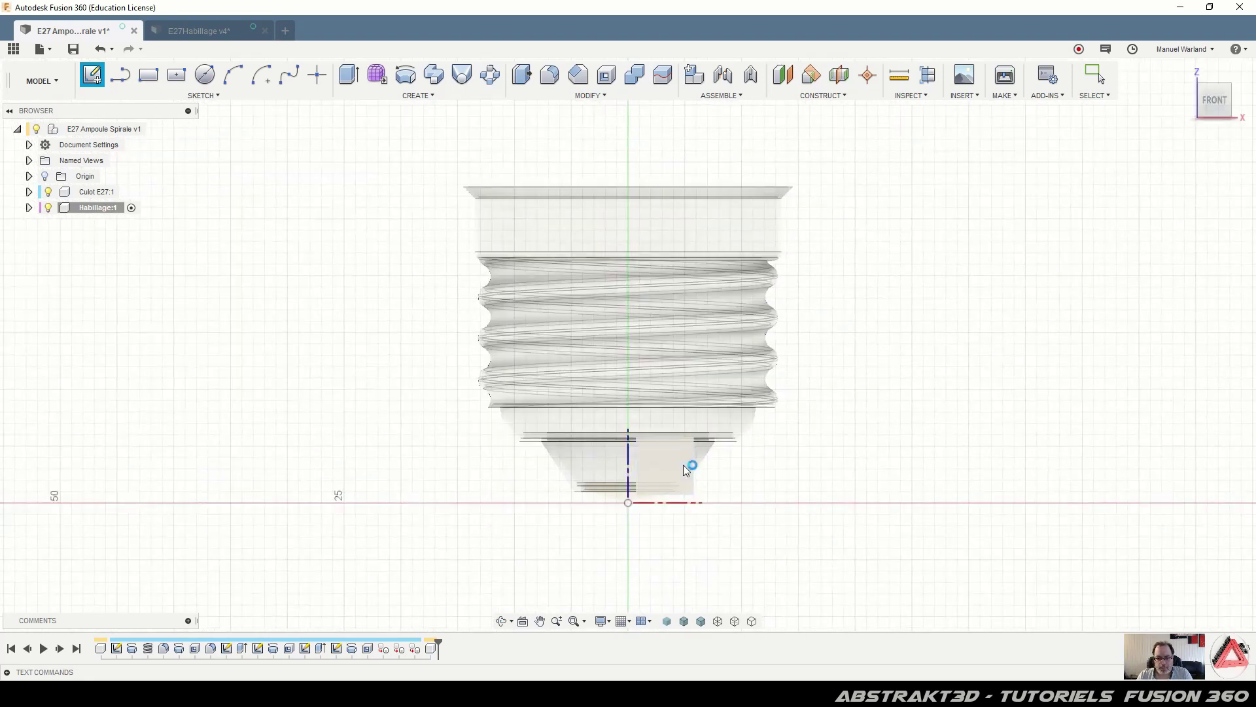
pyautogui.click(683, 464)
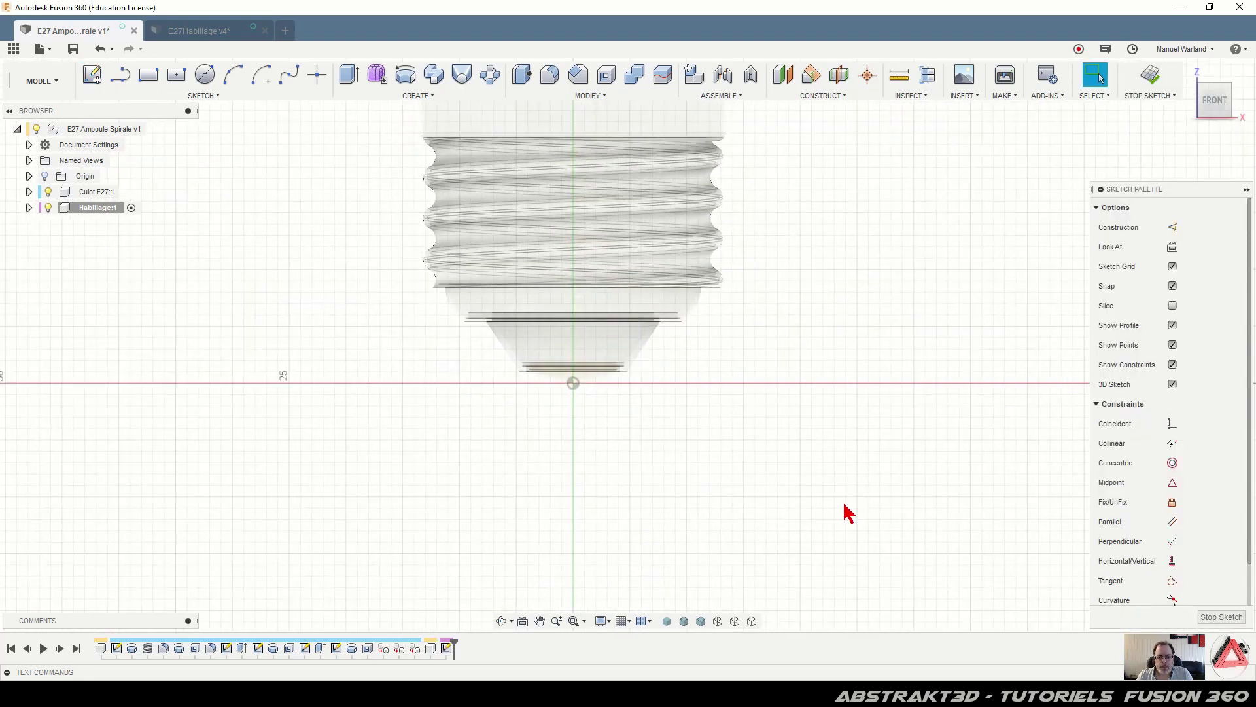
pyautogui.scroll(-3, 842, 557)
pyautogui.scroll(5, 805, 242)
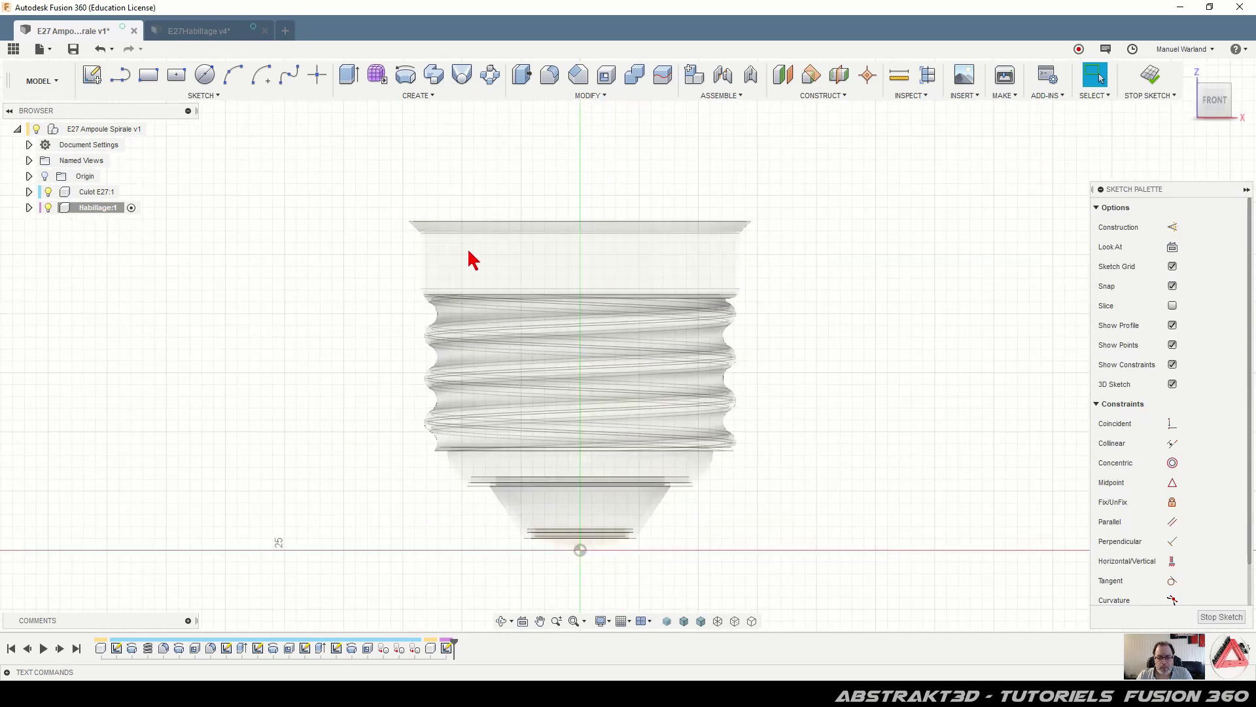
pyautogui.scroll(1, 673, 332)
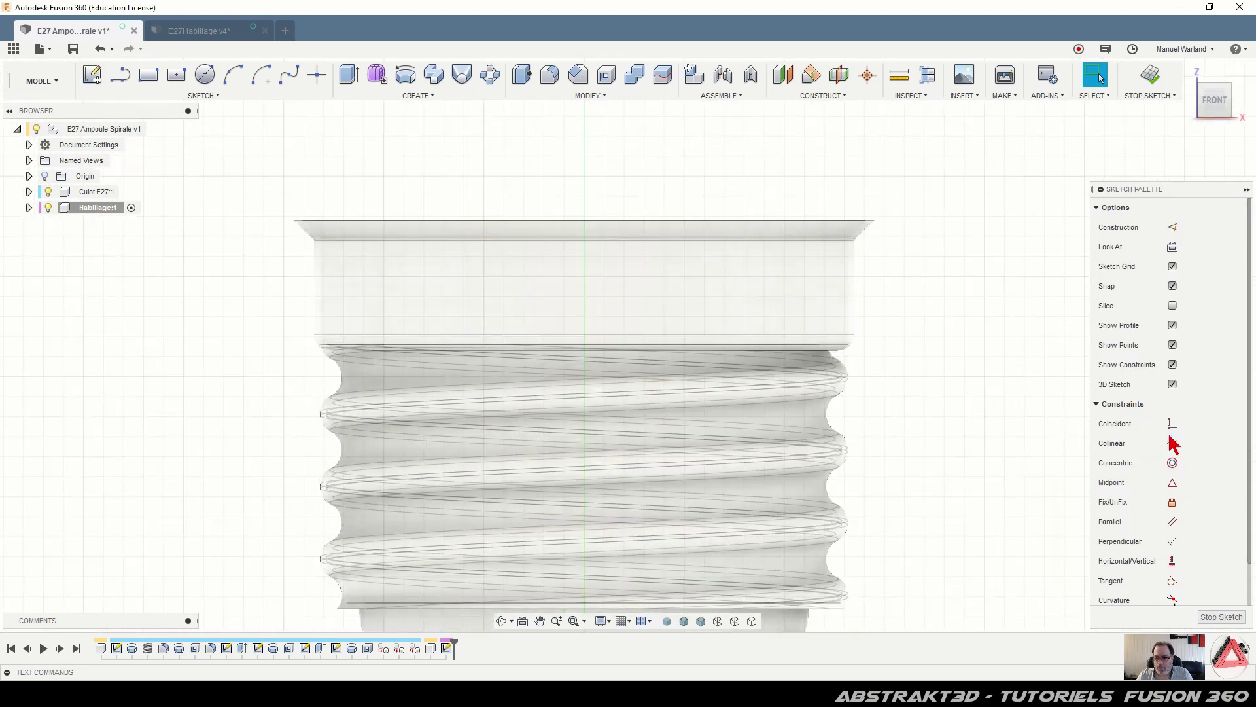
pyautogui.click(1173, 306)
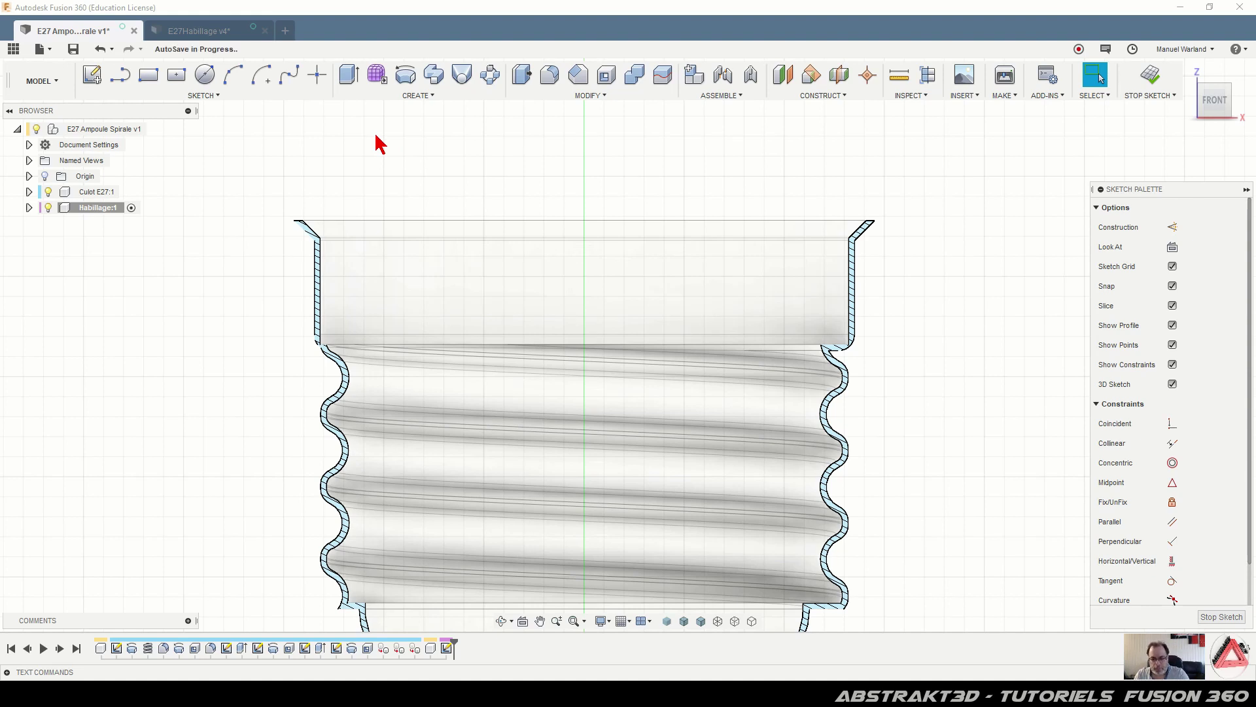
# Project the socket collar's rim, inner bend and lower inner edges into the sketch
pyautogui.press('p')
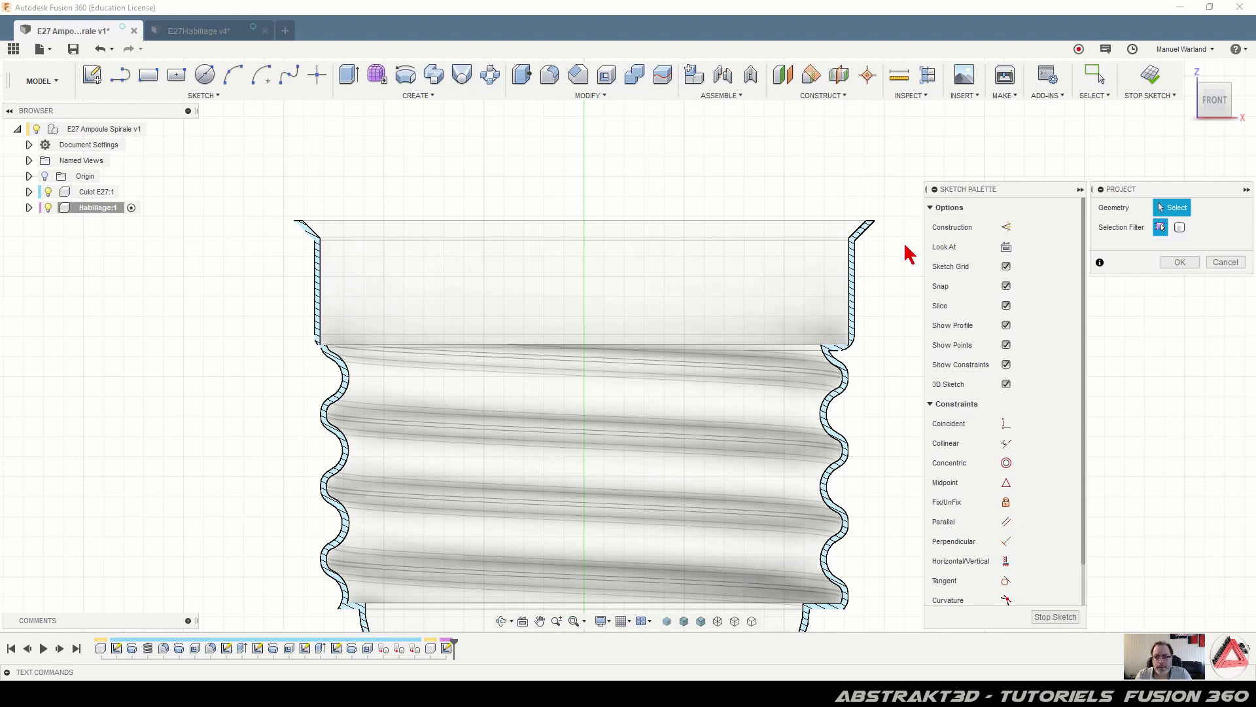
pyautogui.click(843, 240)
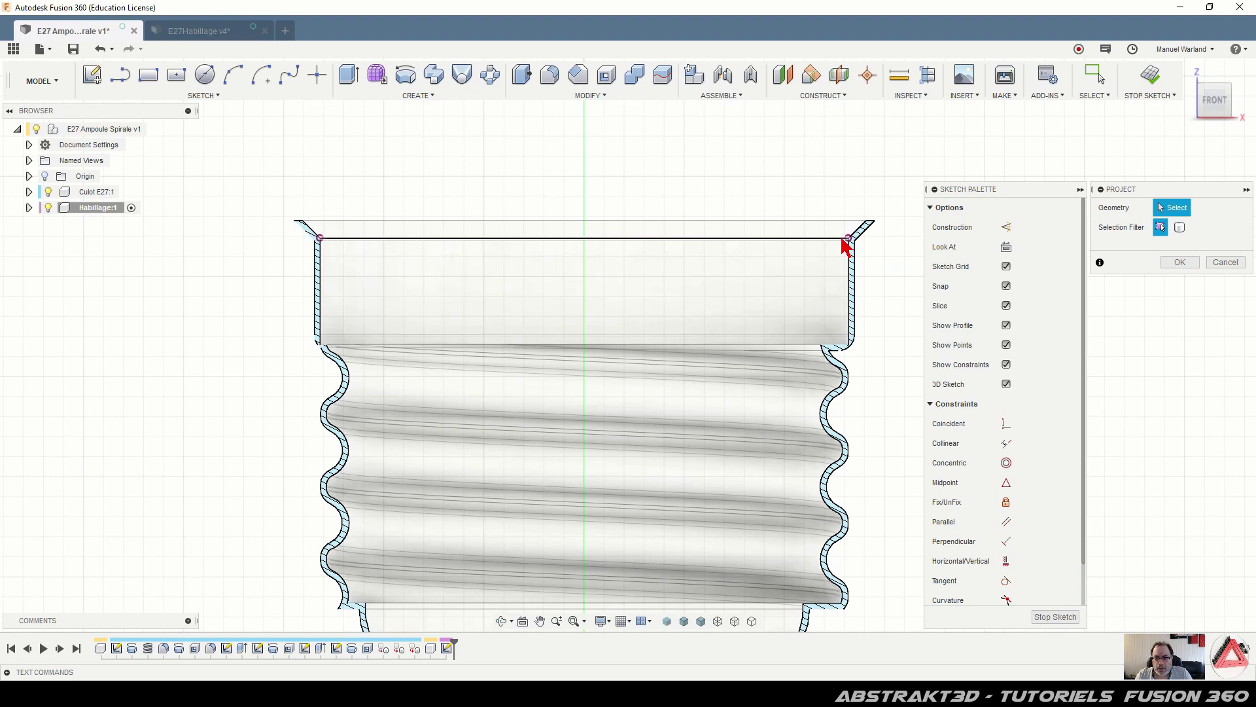
pyautogui.click(828, 342)
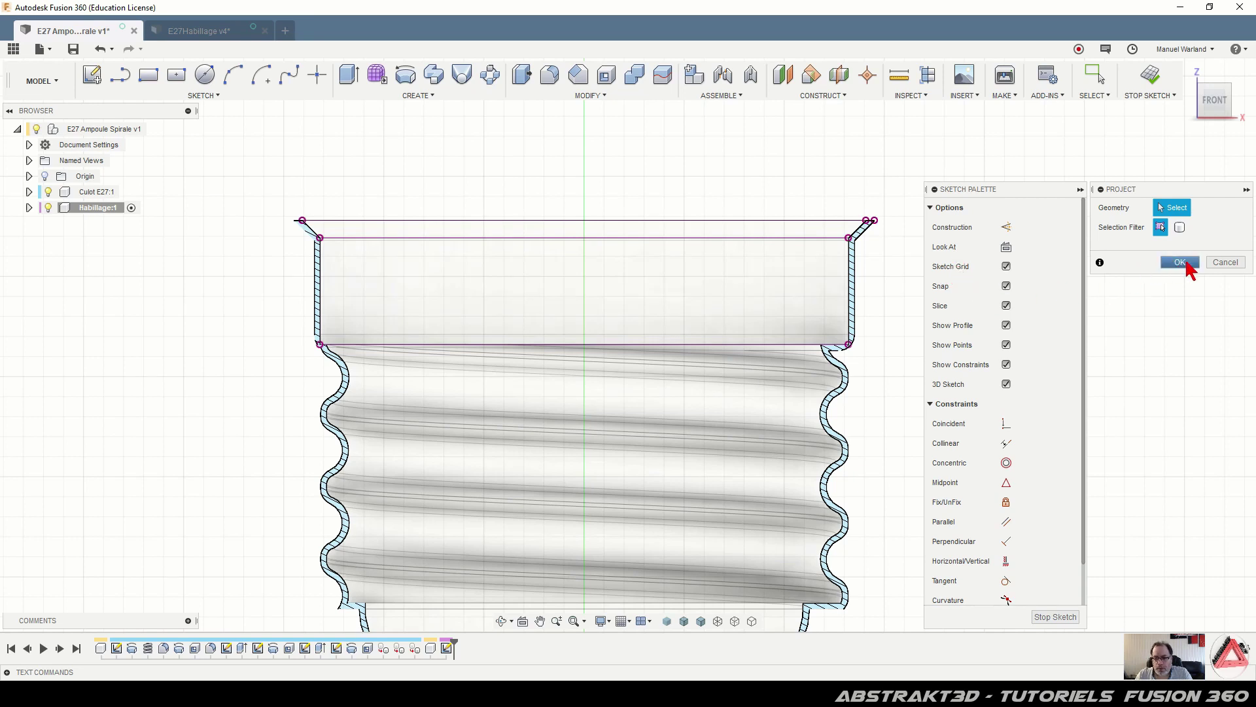
pyautogui.click(1182, 262)
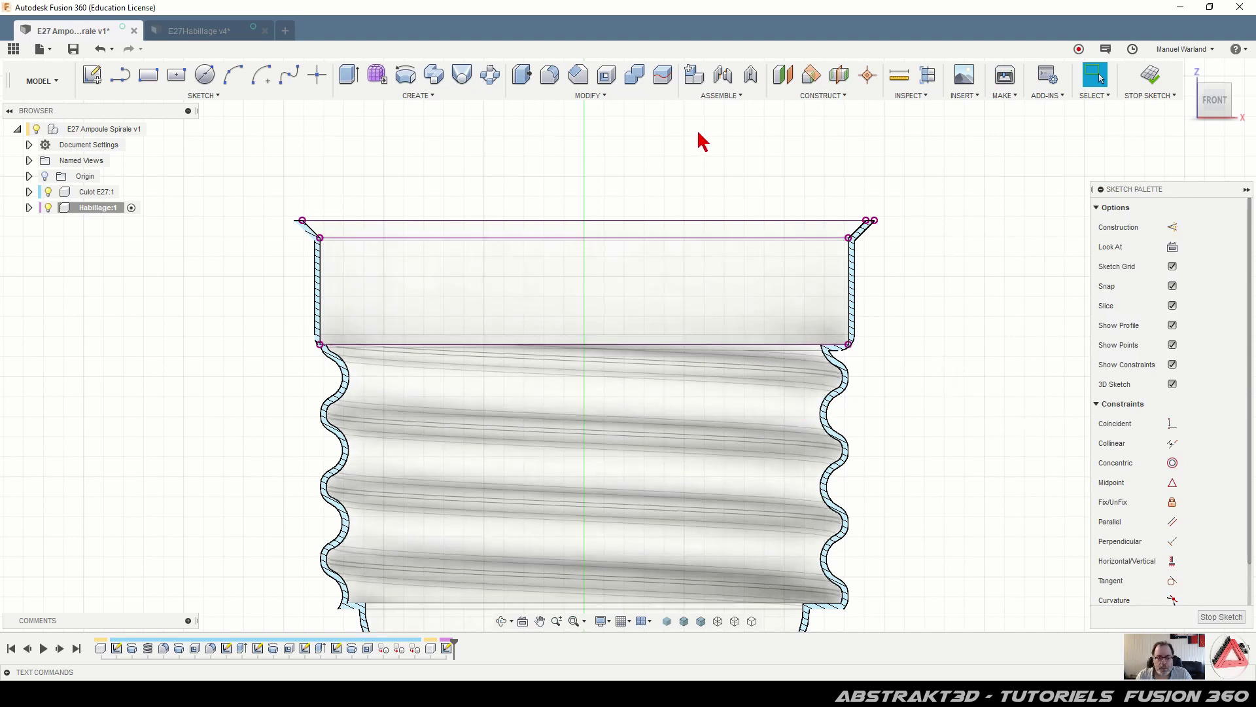
# Draw a vertical center line about 75 mm long from the origin up through the socket's opening
pyautogui.scroll(-3, 697, 137)
pyautogui.scroll(-3, 617, 462)
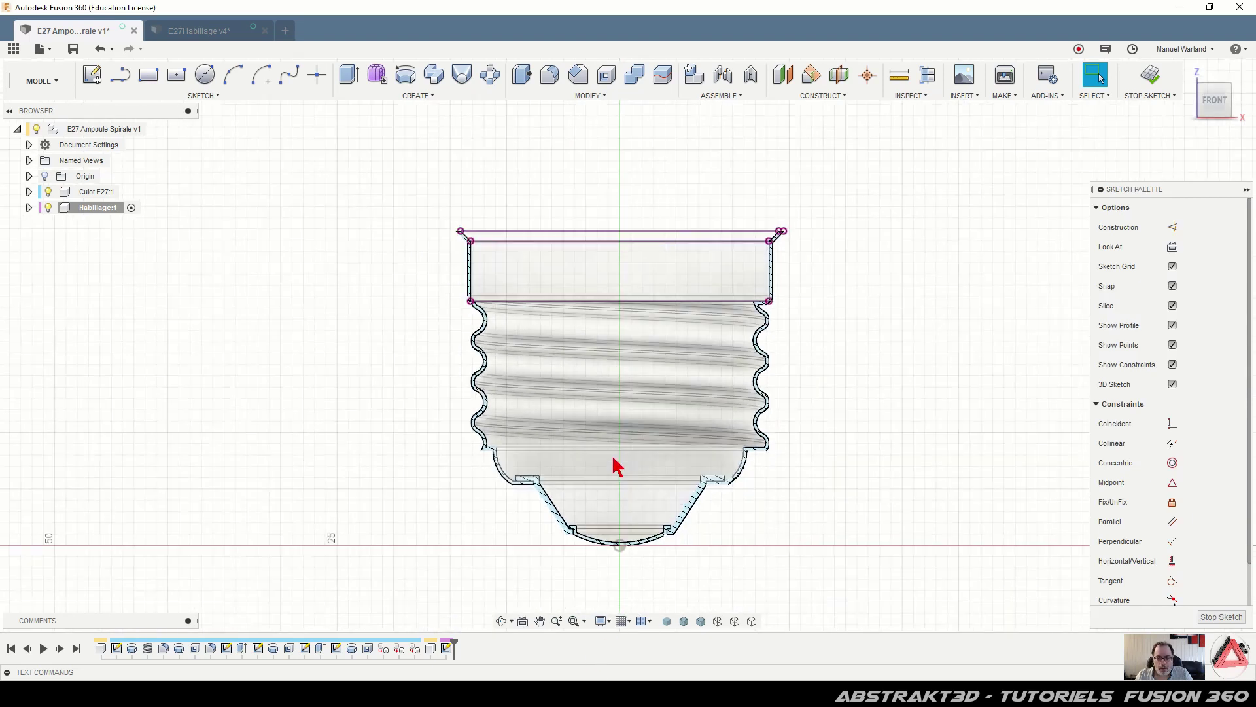
pyautogui.scroll(2, 668, 187)
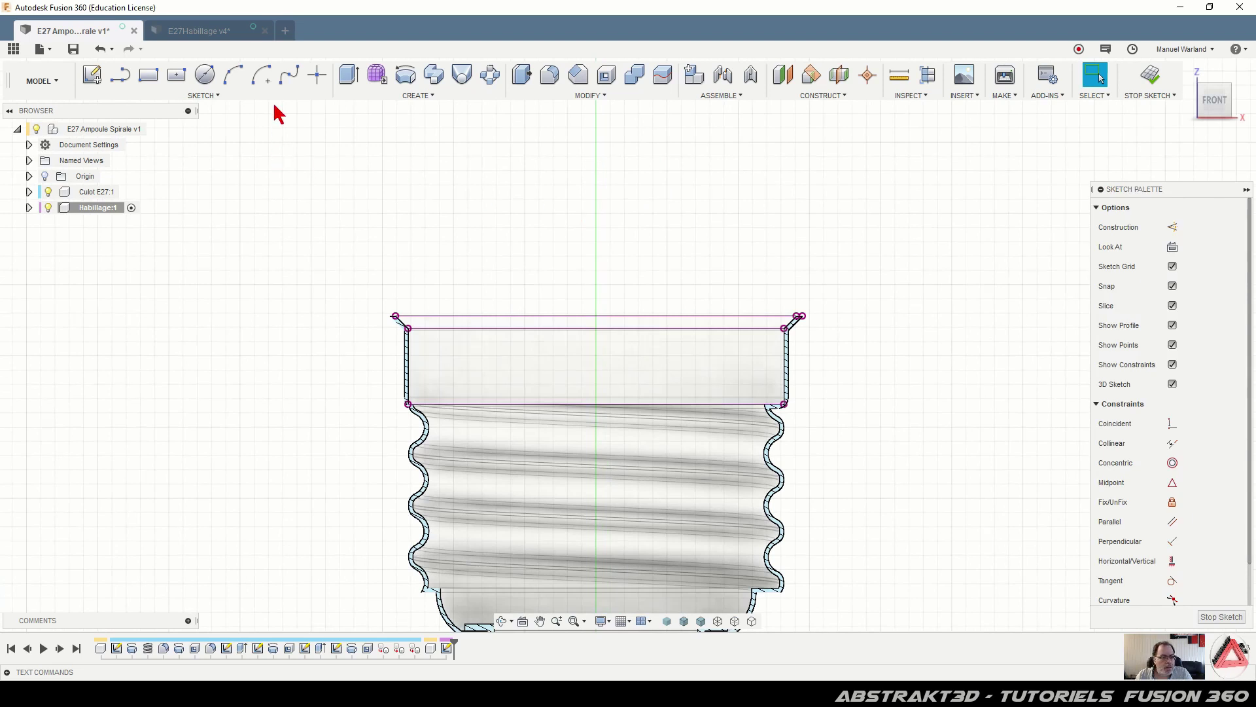
pyautogui.click(122, 77)
pyautogui.scroll(-3, 582, 160)
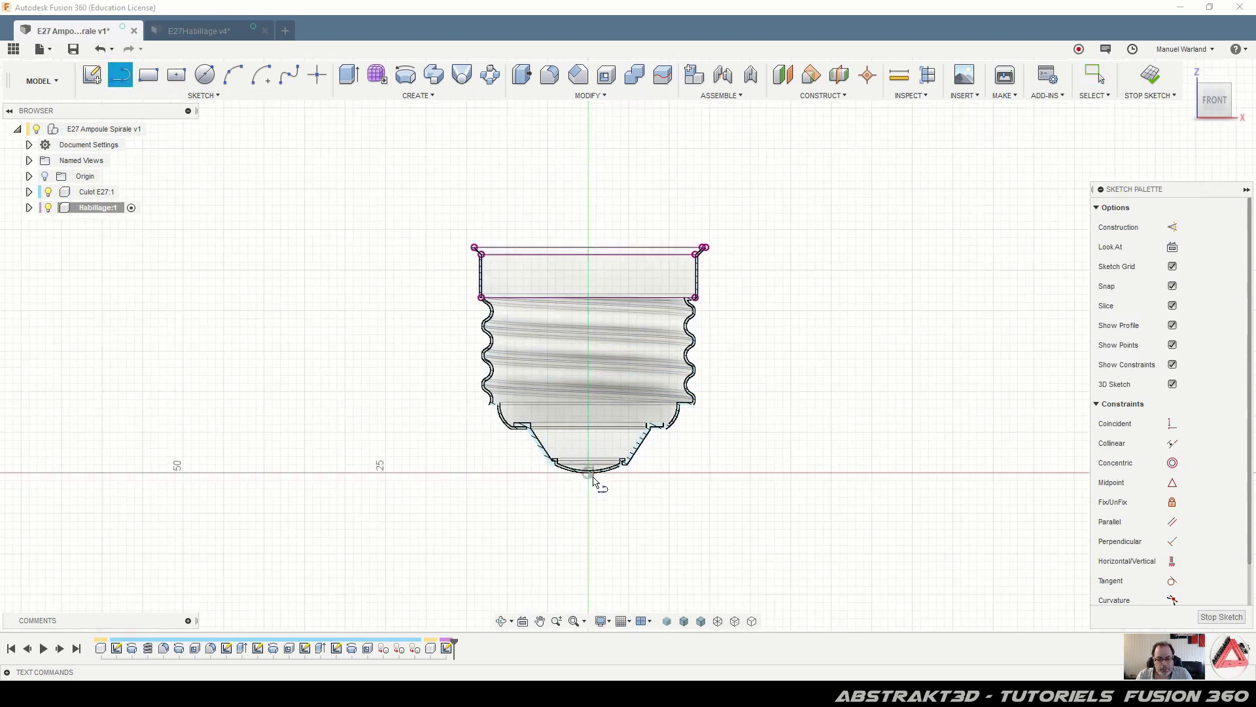
pyautogui.click(589, 472)
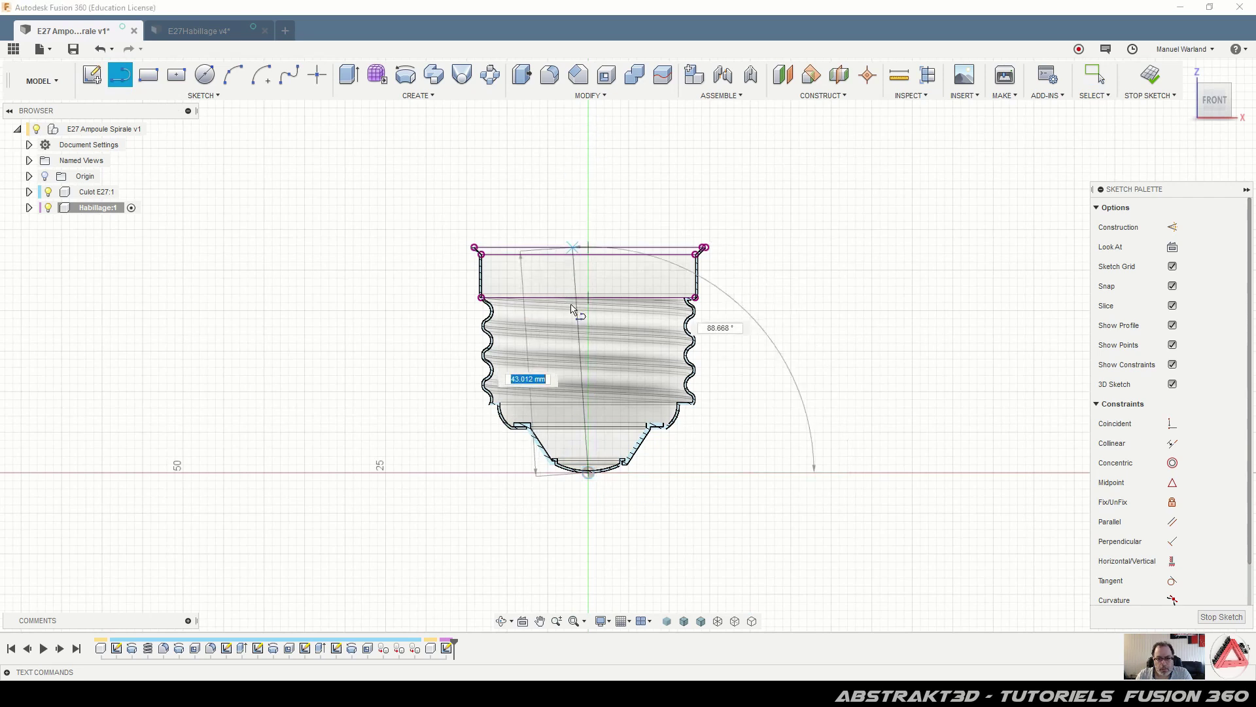
pyautogui.scroll(-3, 572, 308)
pyautogui.click(578, 150)
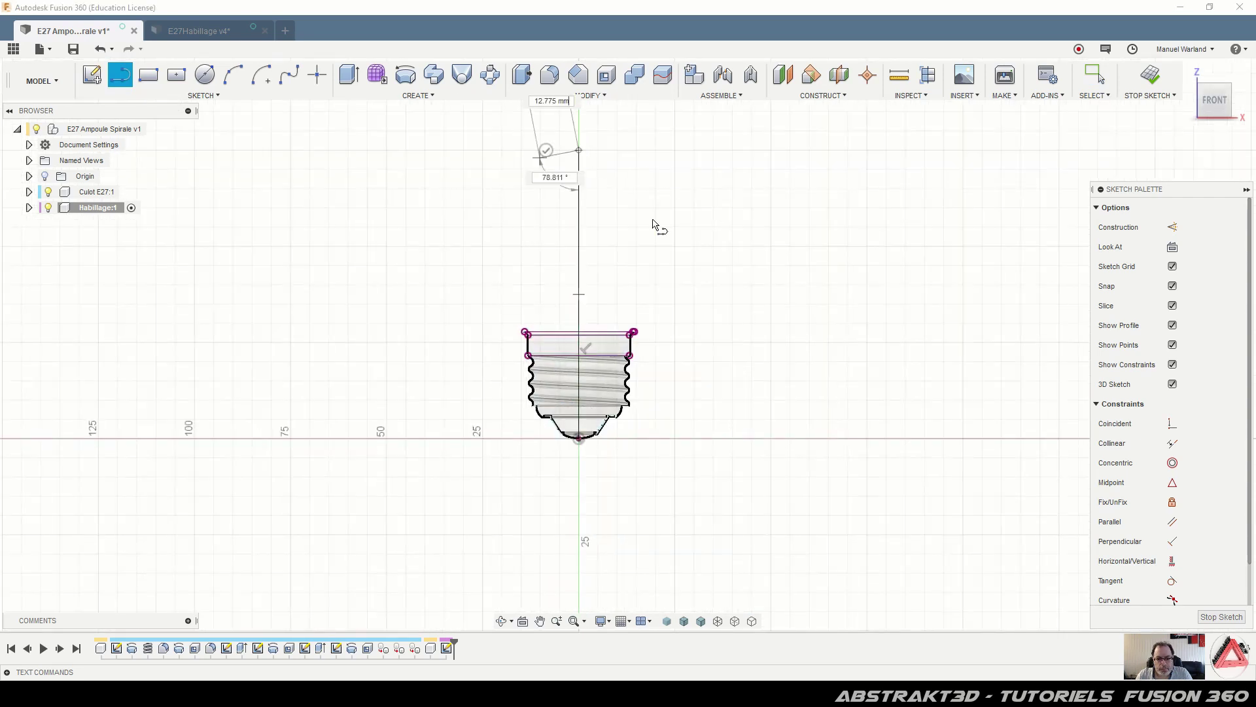
pyautogui.press('Escape')
pyautogui.scroll(-3, 667, 219)
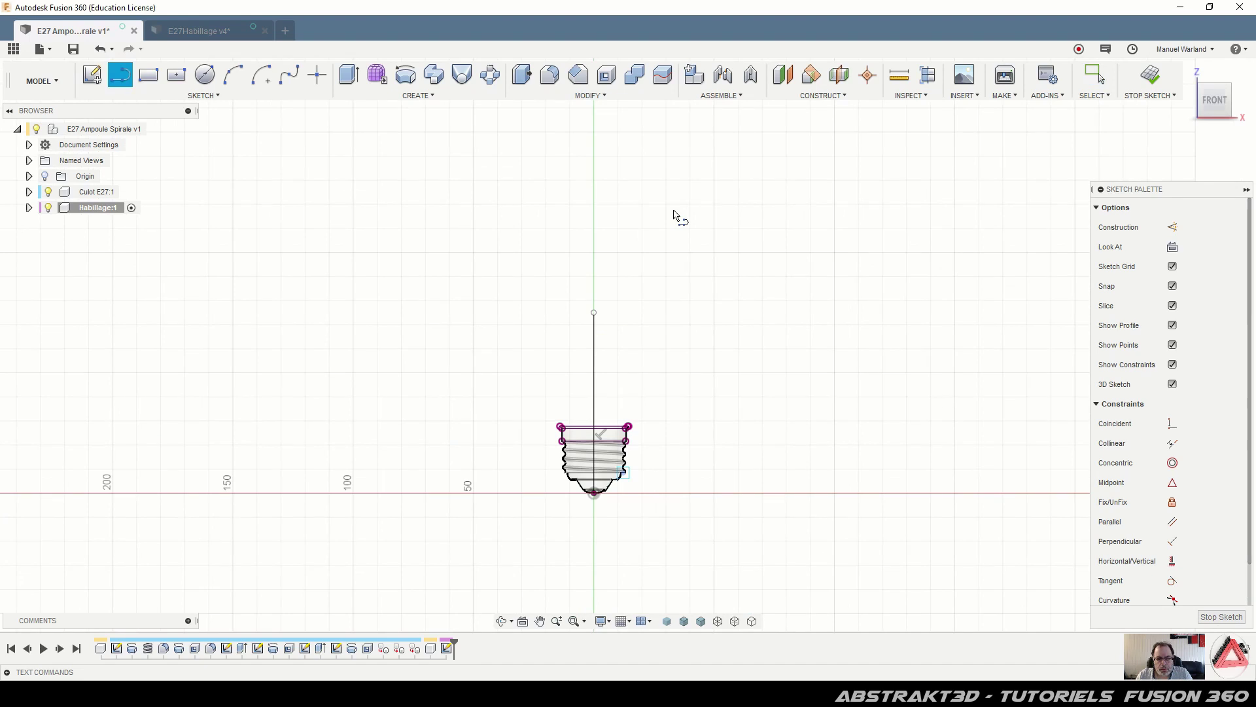
# Hide the Culot E27 component and connect the projected collar endpoints with a vertical, a slanted and a short horizontal line
pyautogui.scroll(6, 606, 438)
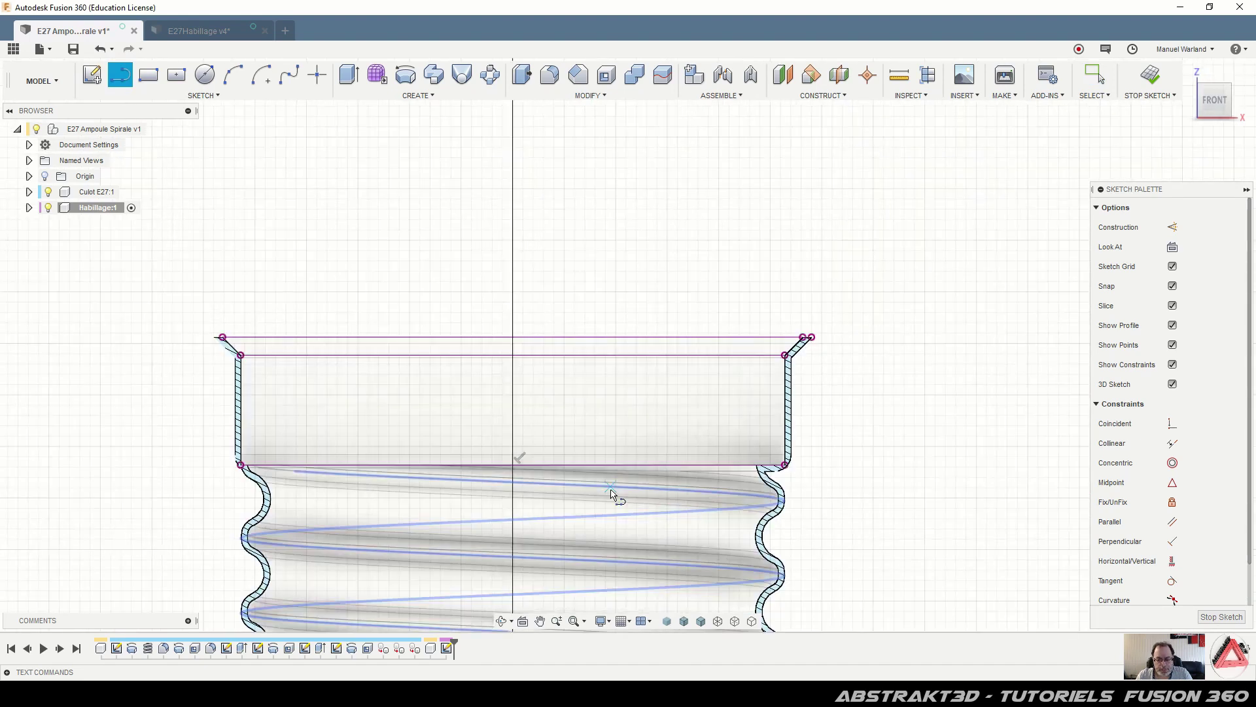
pyautogui.scroll(3, 716, 478)
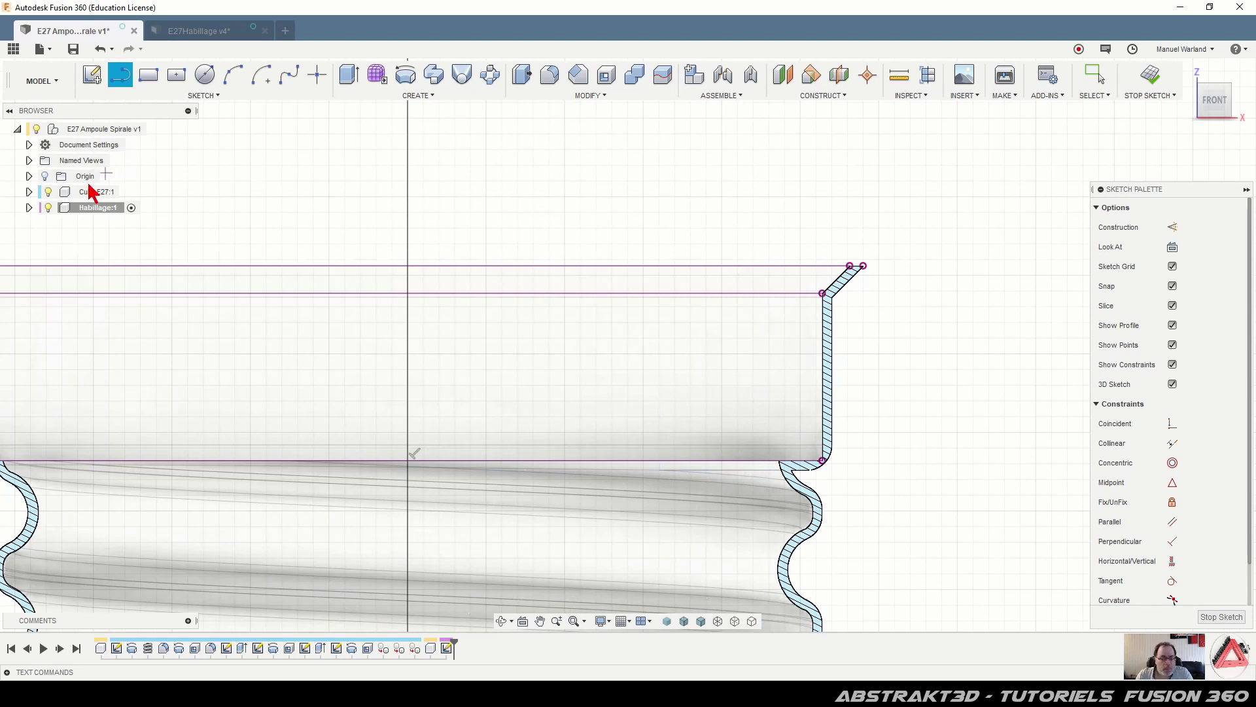
pyautogui.click(48, 192)
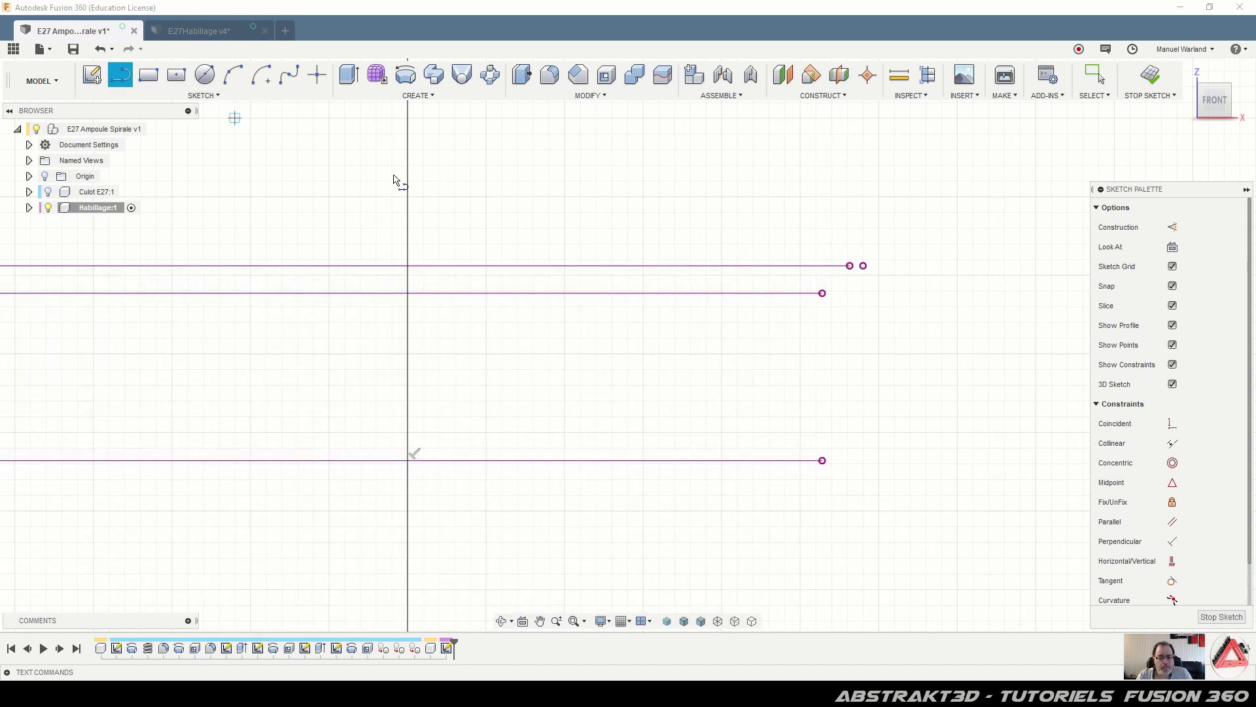
pyautogui.click(823, 460)
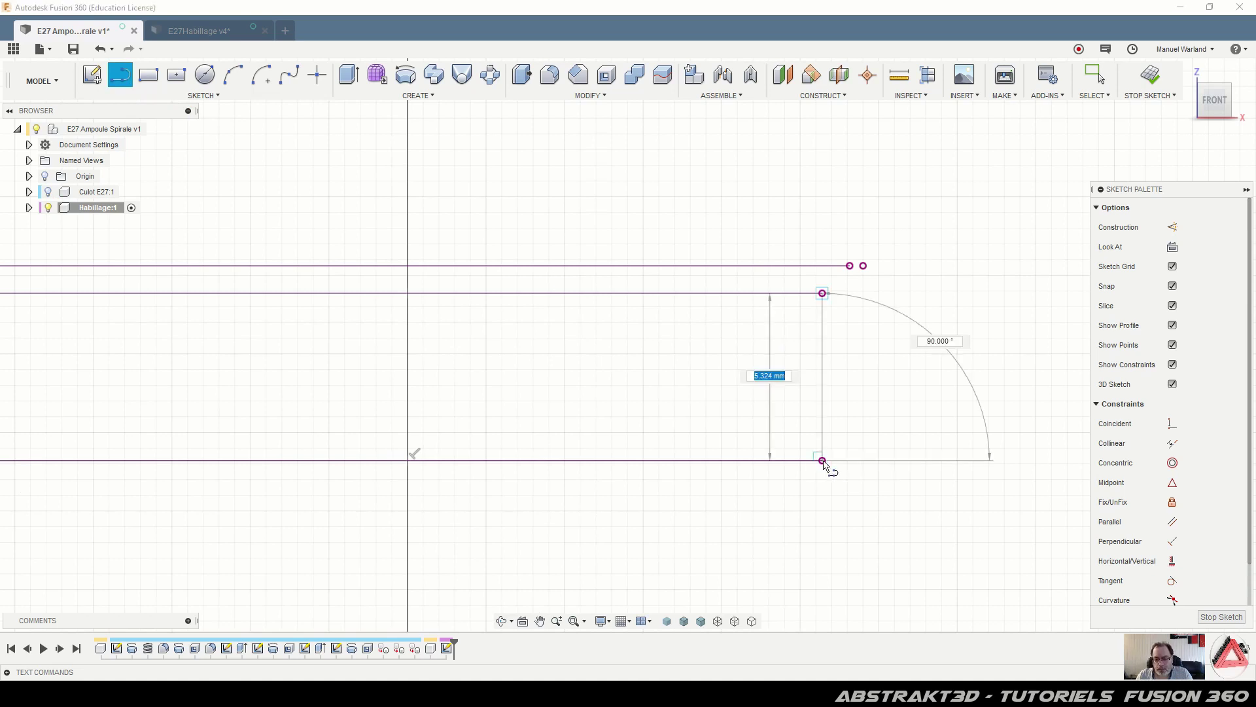
pyautogui.click(822, 293)
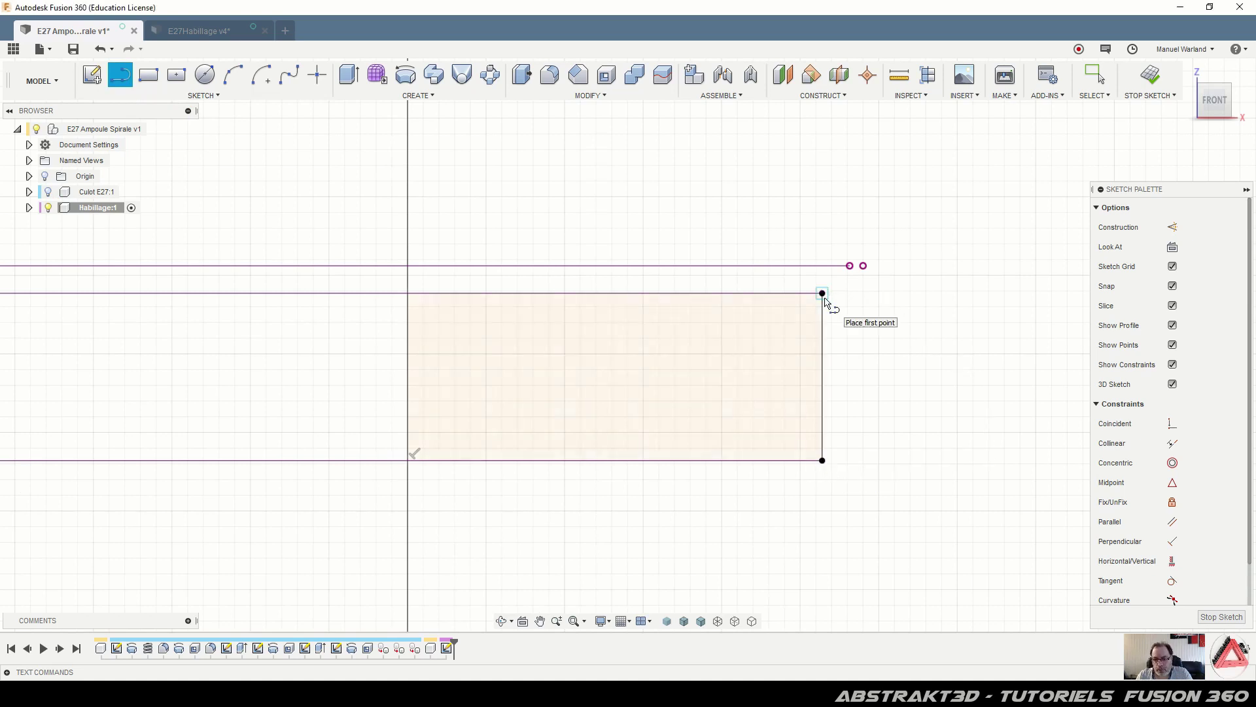
pyautogui.click(849, 266)
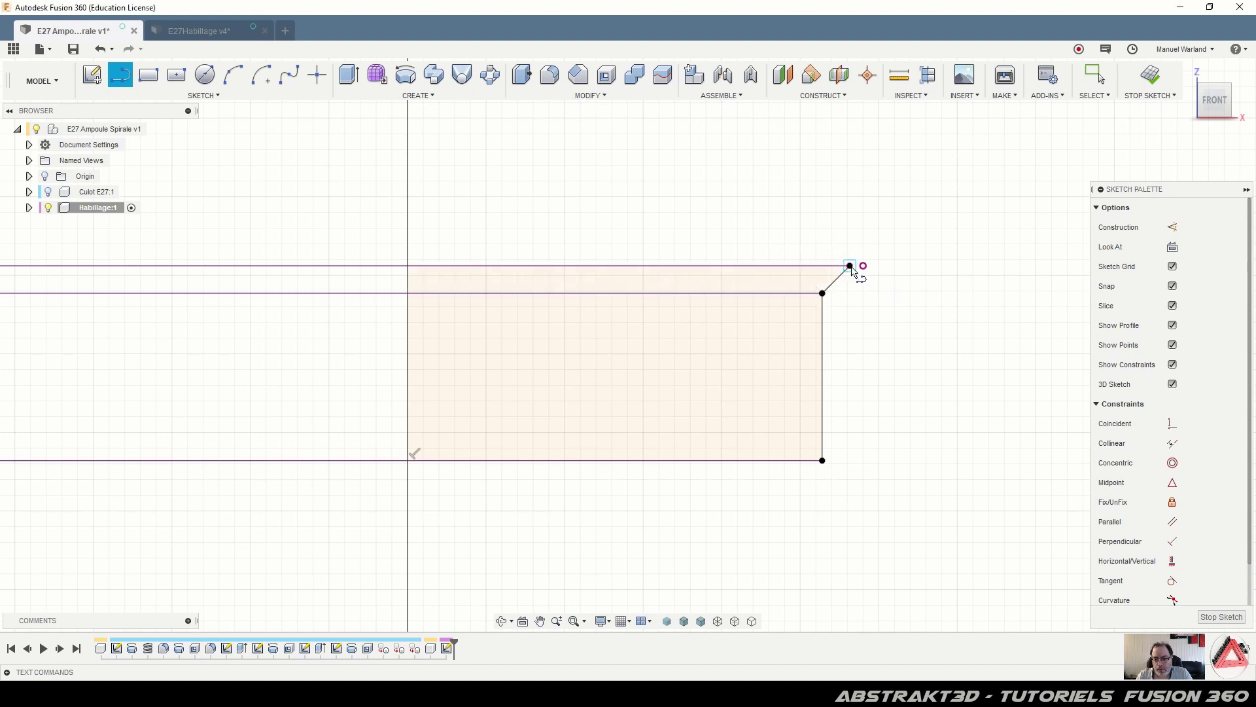
pyautogui.click(863, 266)
pyautogui.click(863, 234)
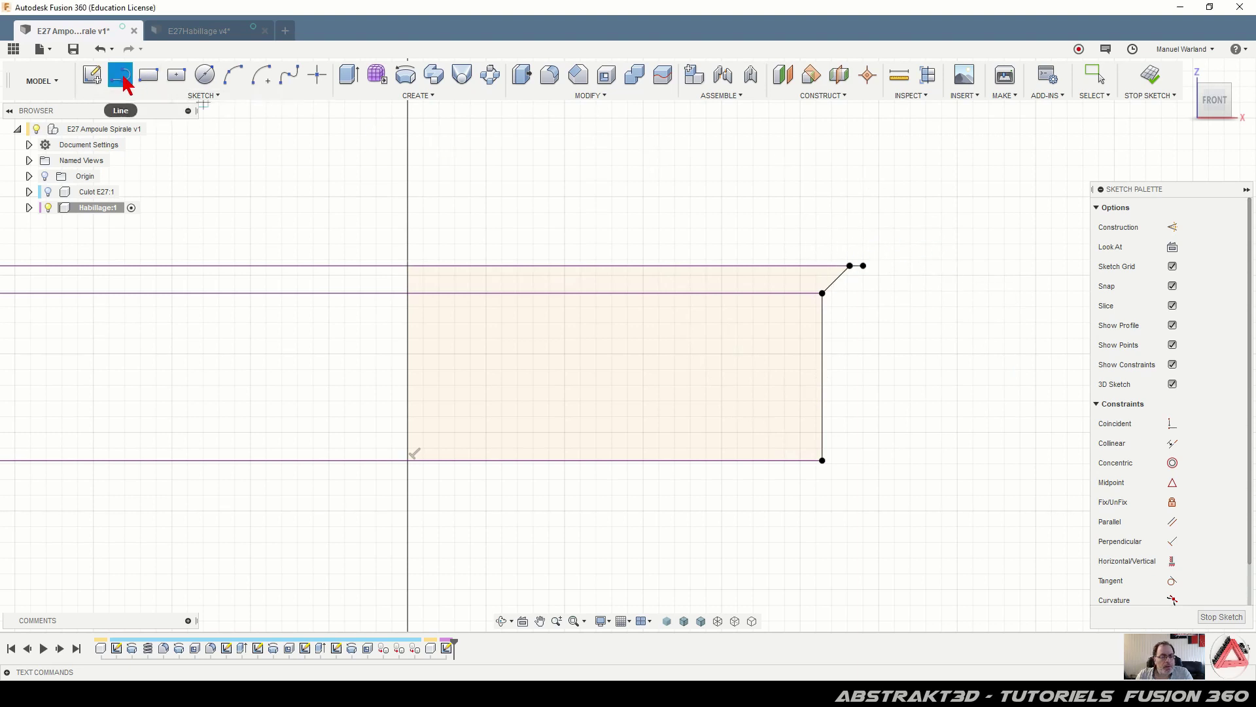
# Draw a 1 mm vertical line up from the outer rim point and place its dimension outside the profile
pyautogui.click(863, 266)
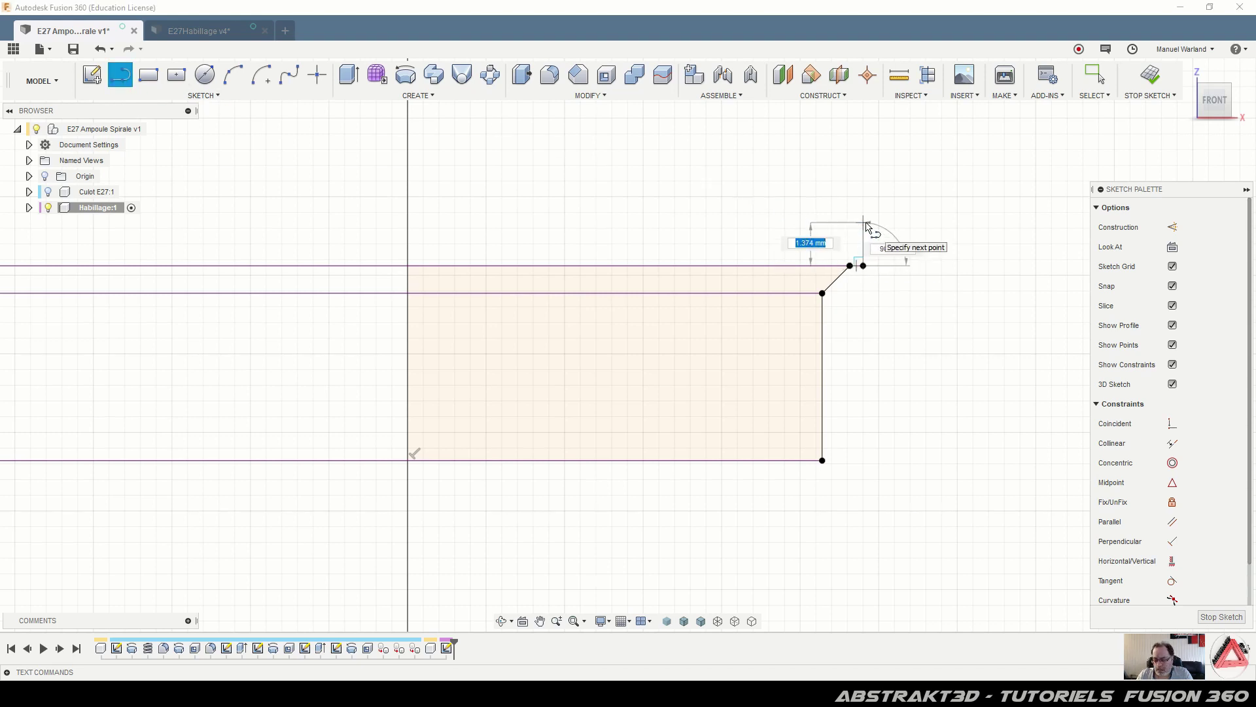
pyautogui.write('1')
pyautogui.press('Tab')
pyautogui.press('Tab')
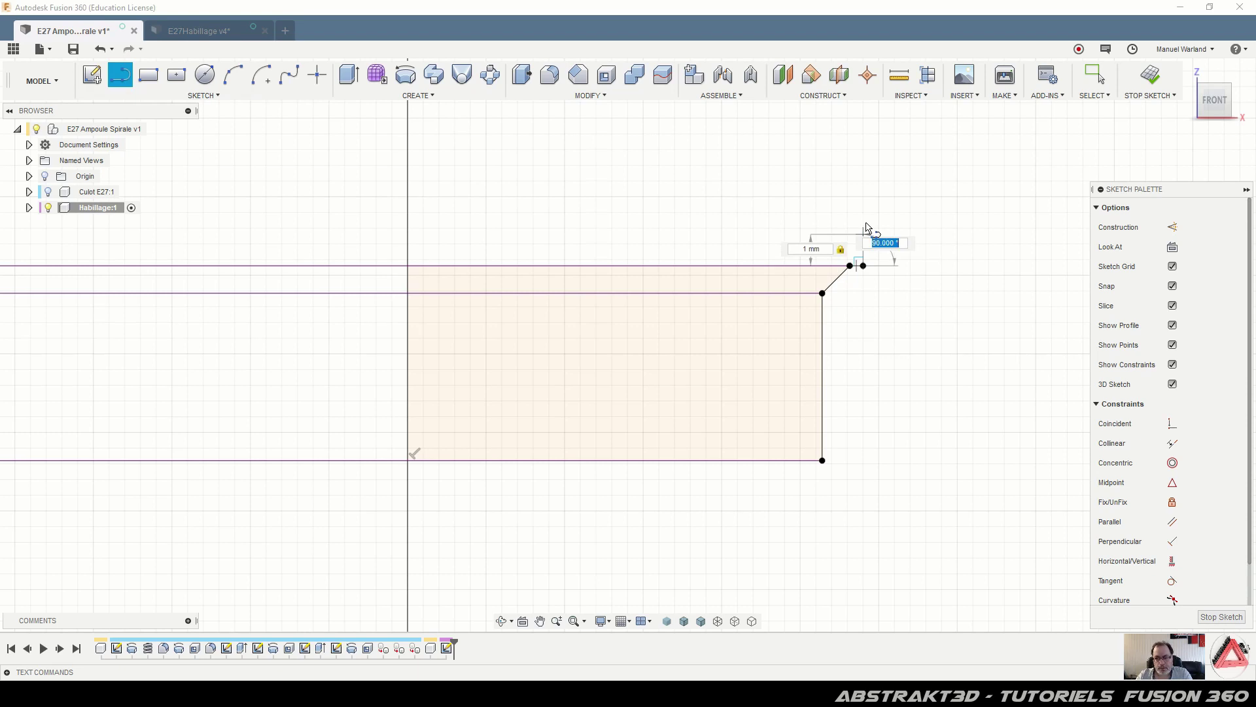
pyautogui.press('Return')
pyautogui.press('Escape')
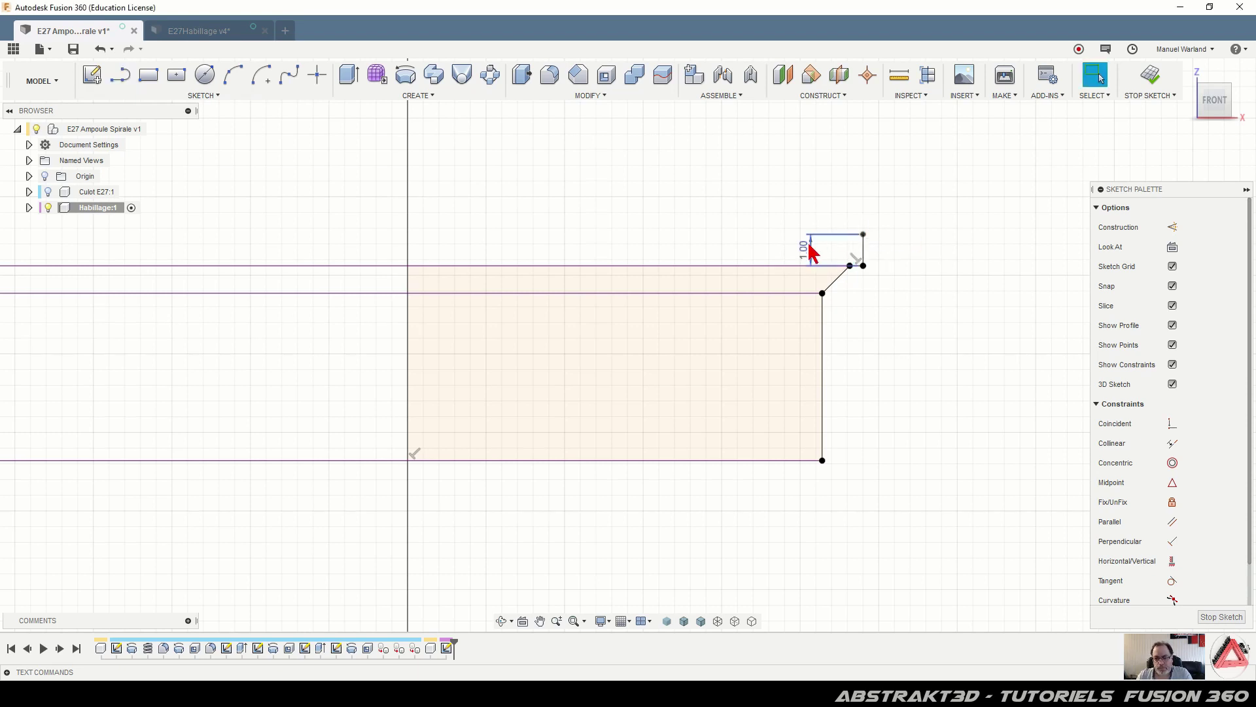
pyautogui.moveTo(805, 249); pyautogui.dragTo(924, 251)
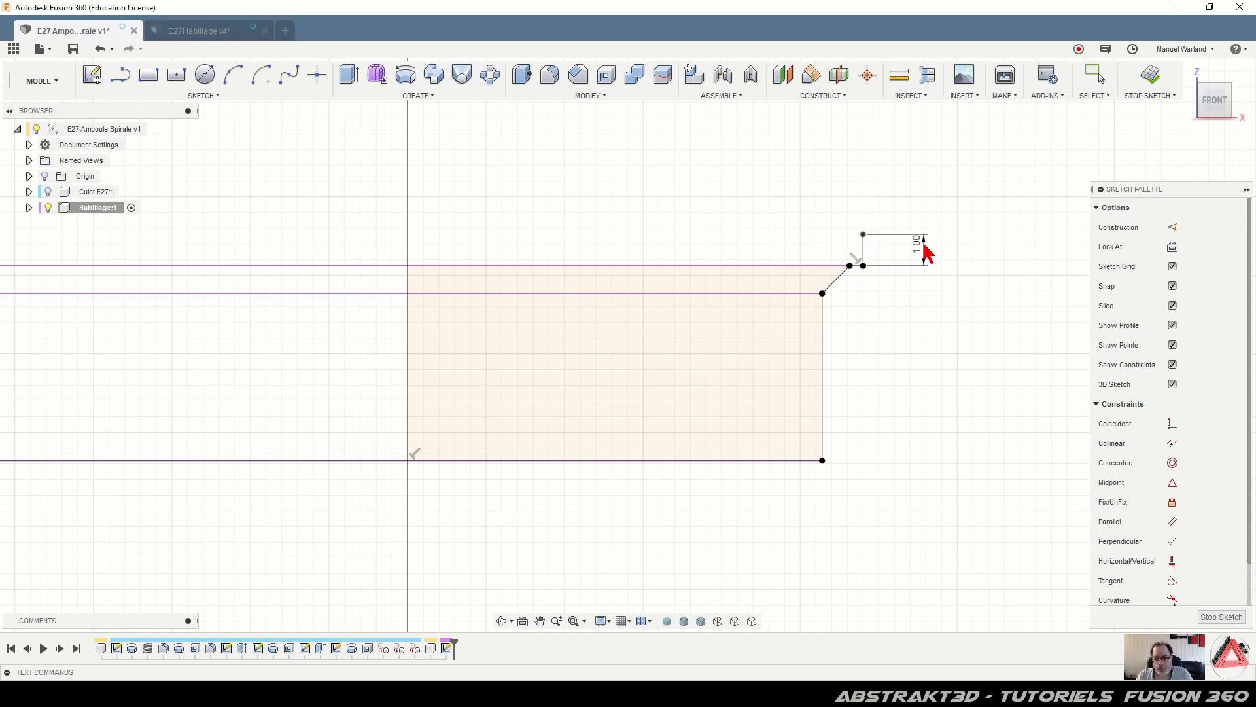
# Draw a horizontal line from the upper end of the 1 mm line to the vertical center line, closing the profile
pyautogui.click(121, 76)
pyautogui.click(863, 233)
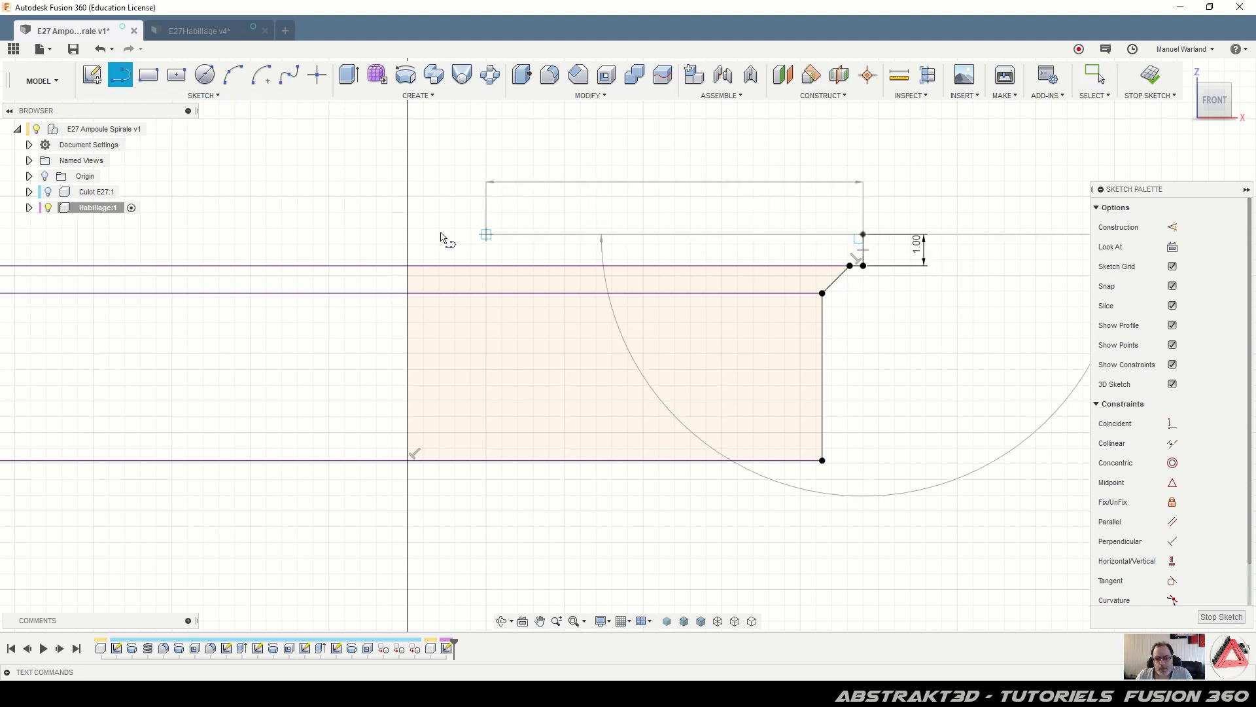
pyautogui.click(409, 234)
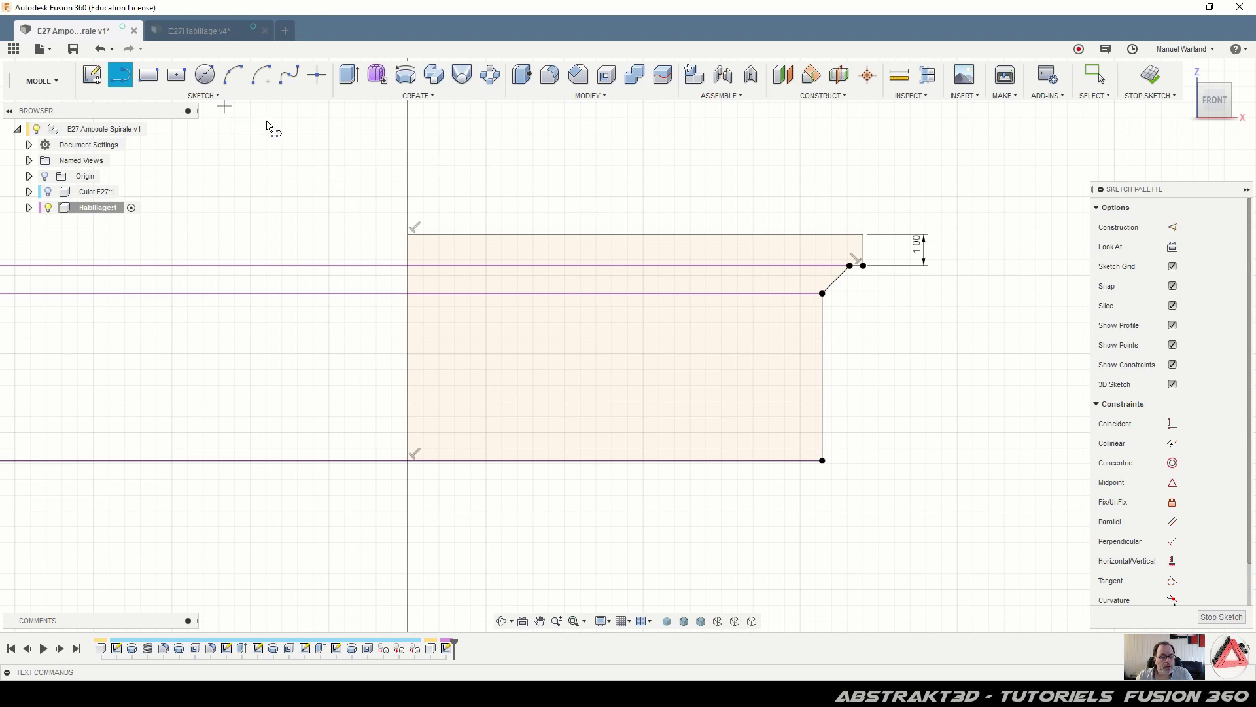
pyautogui.press('Escape')
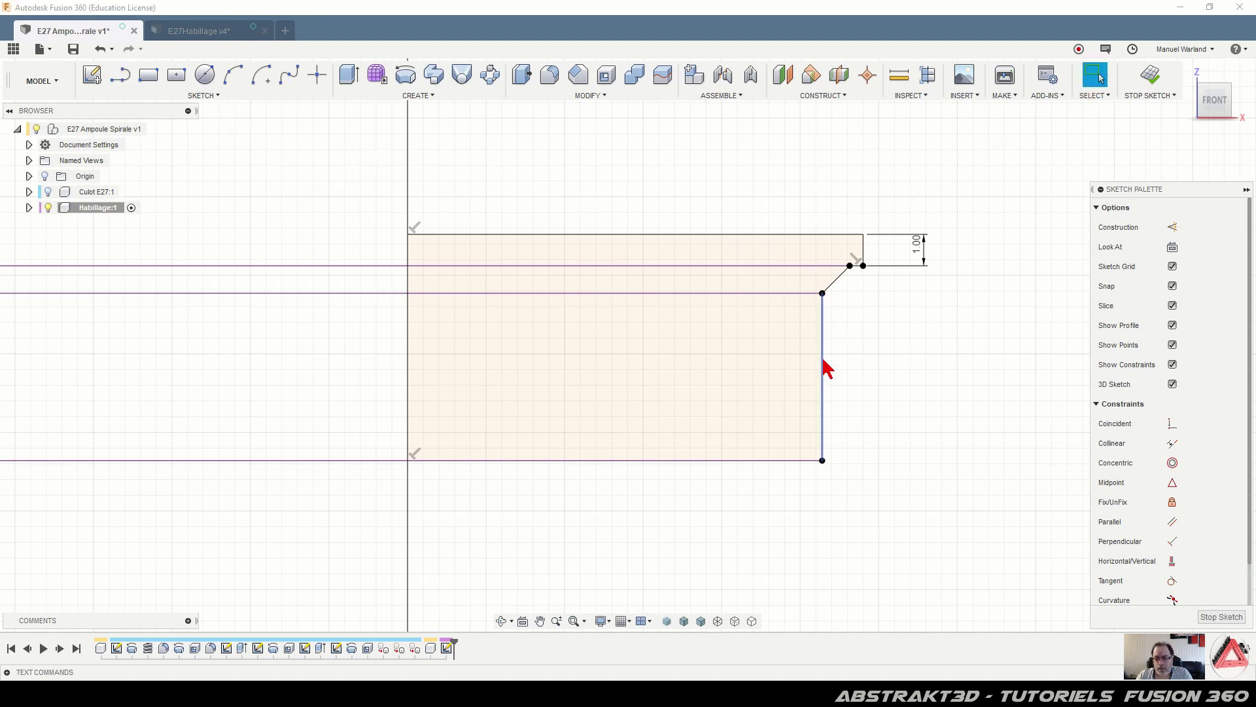
# Convert the profile's long vertical edge to construction geometry and offset it 0.1 mm inward toward the center line
pyautogui.click(823, 361)
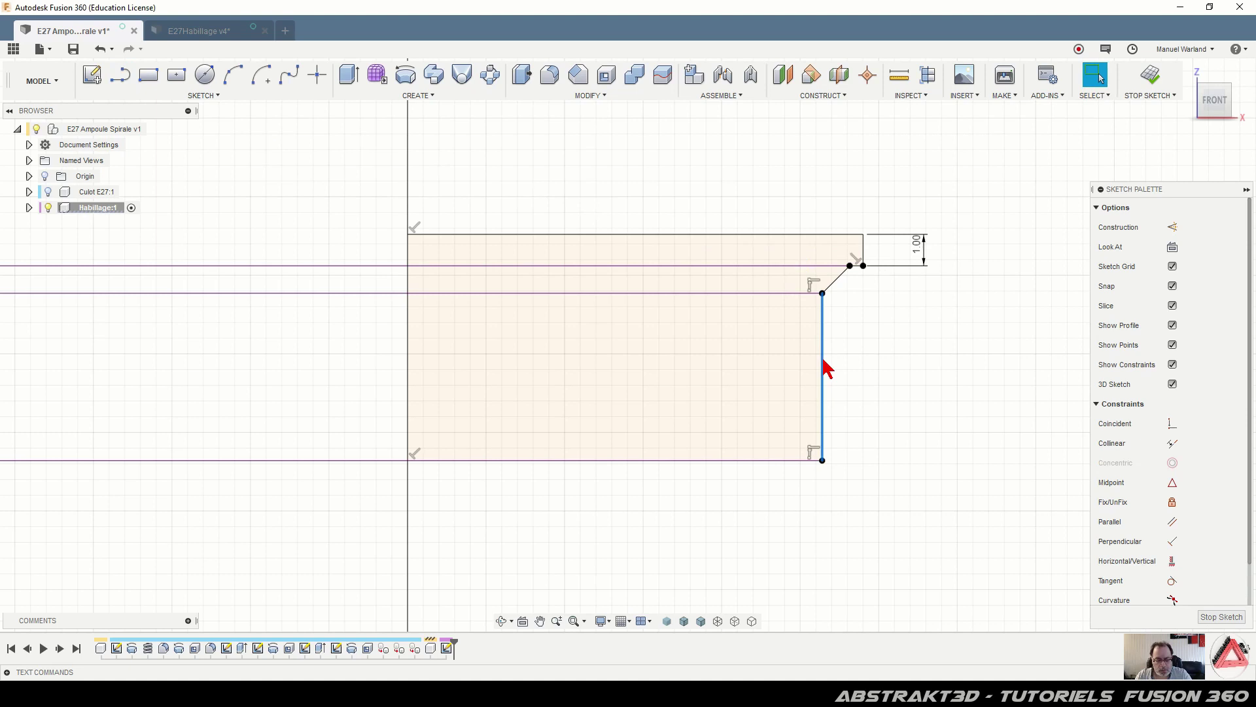
pyautogui.press('x')
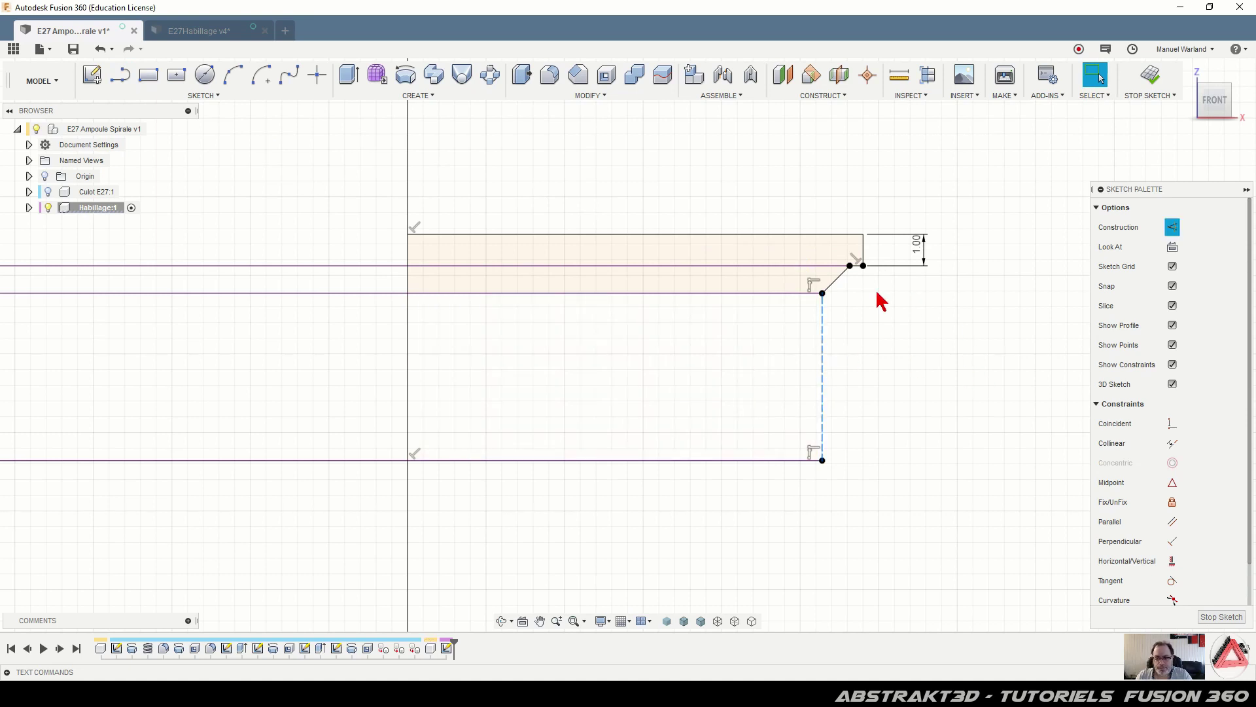
pyautogui.scroll(3, 872, 323)
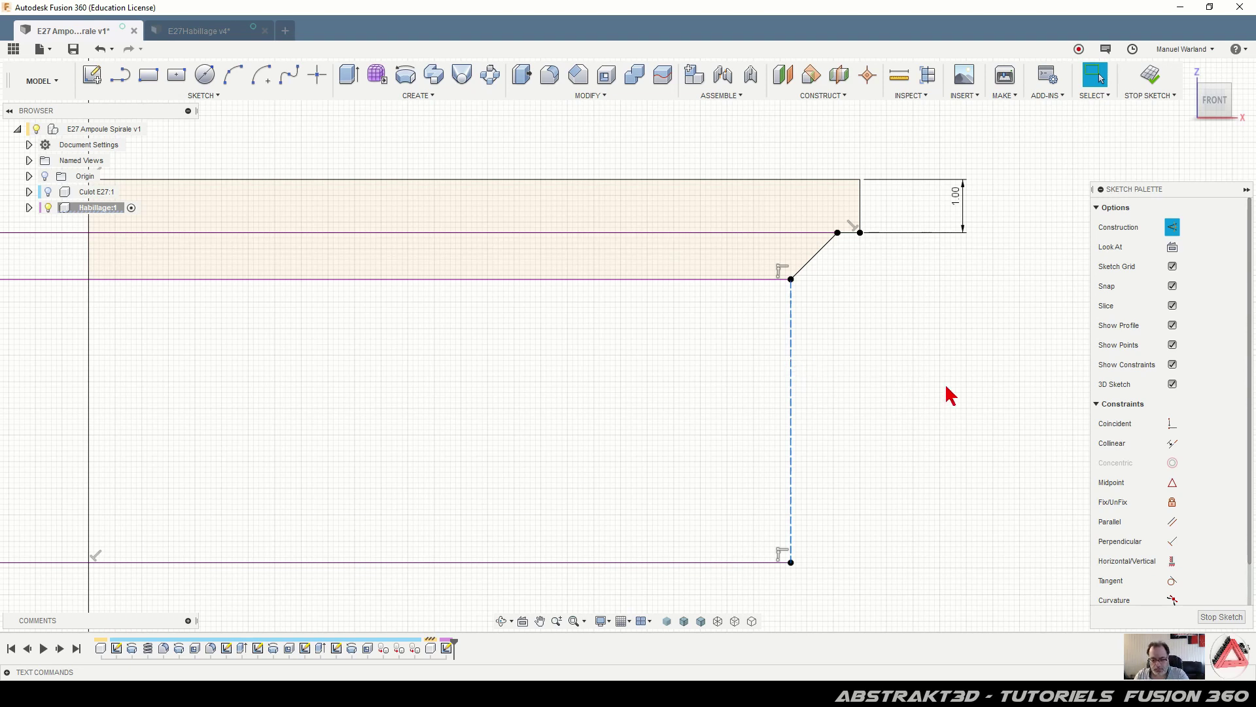
pyautogui.press('o')
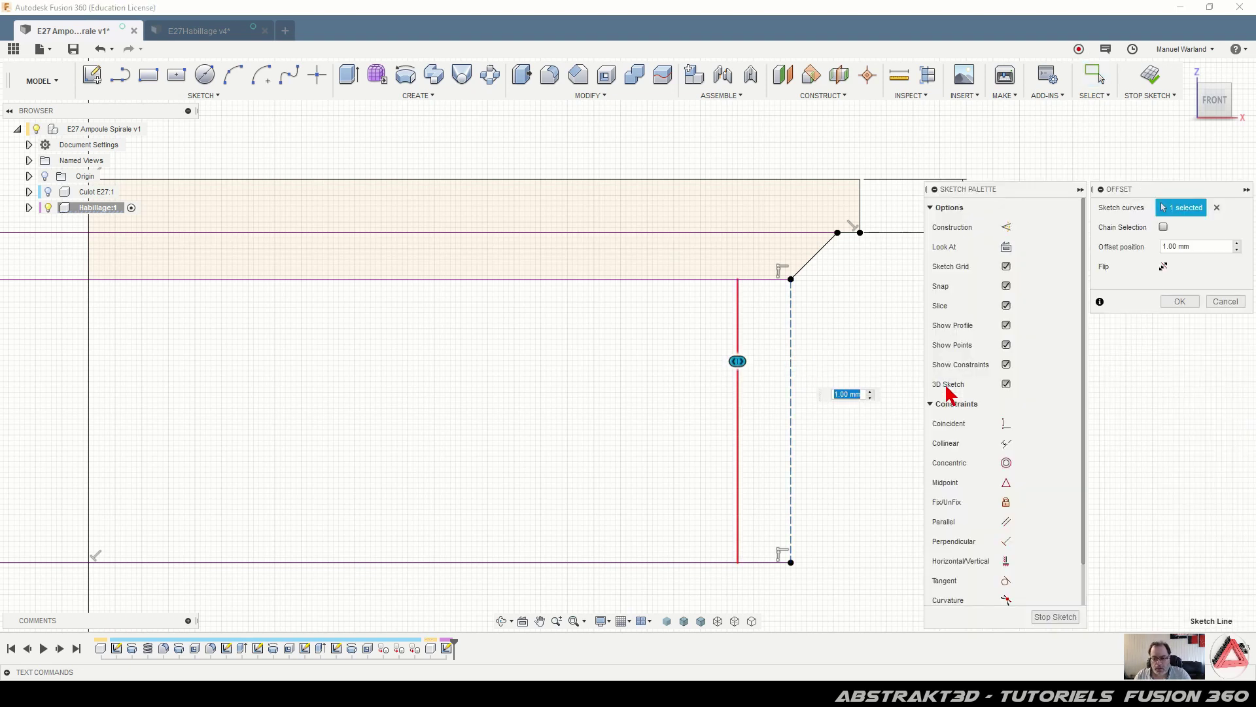
pyautogui.moveTo(744, 361); pyautogui.dragTo(785, 361)
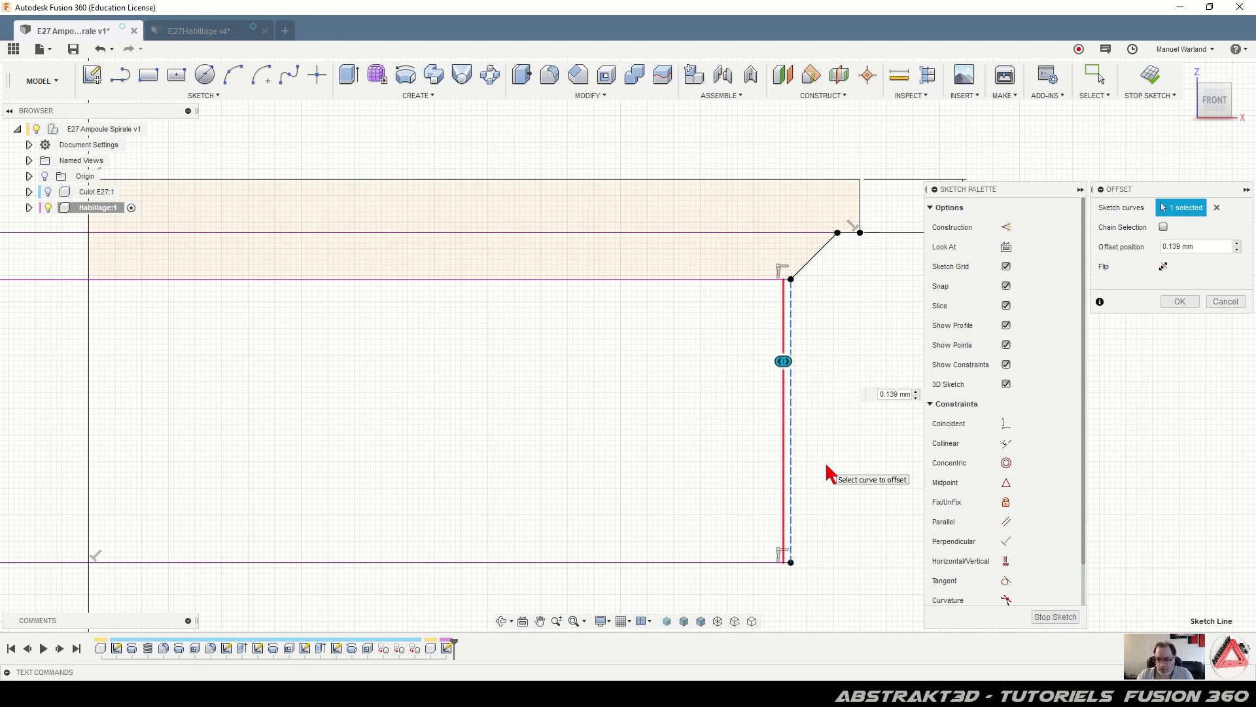
pyautogui.doubleClick(891, 394)
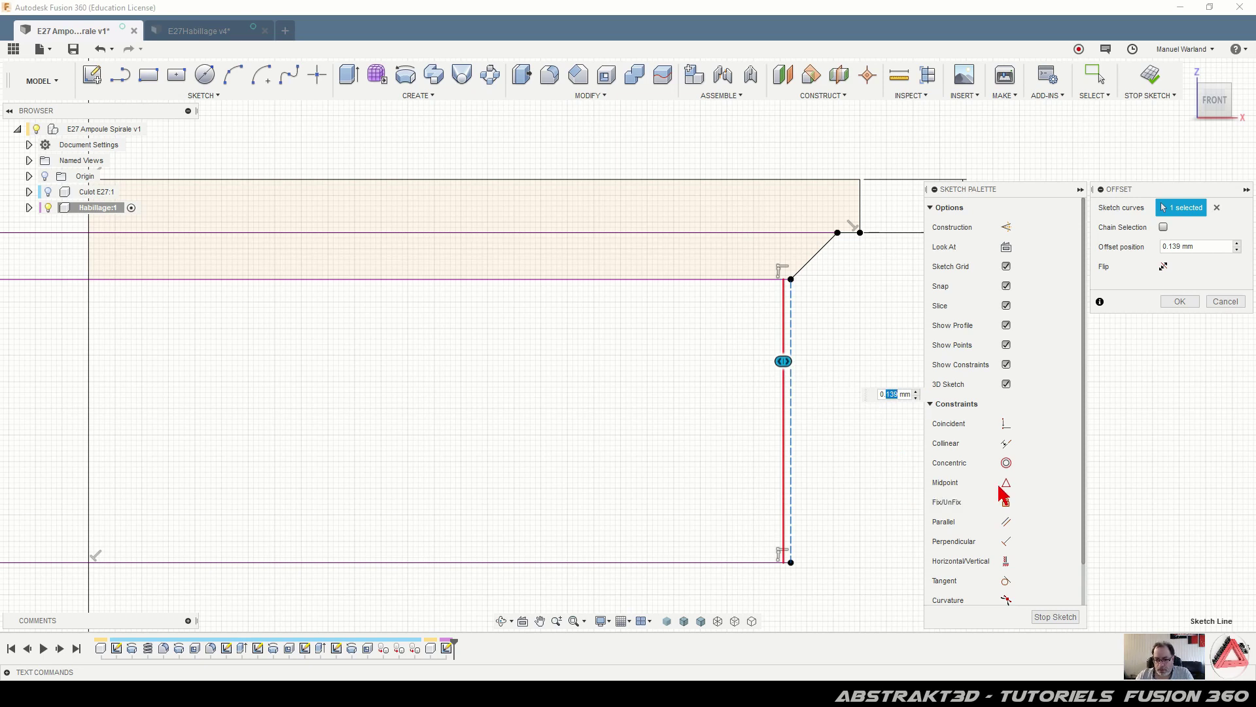
pyautogui.press('Return')
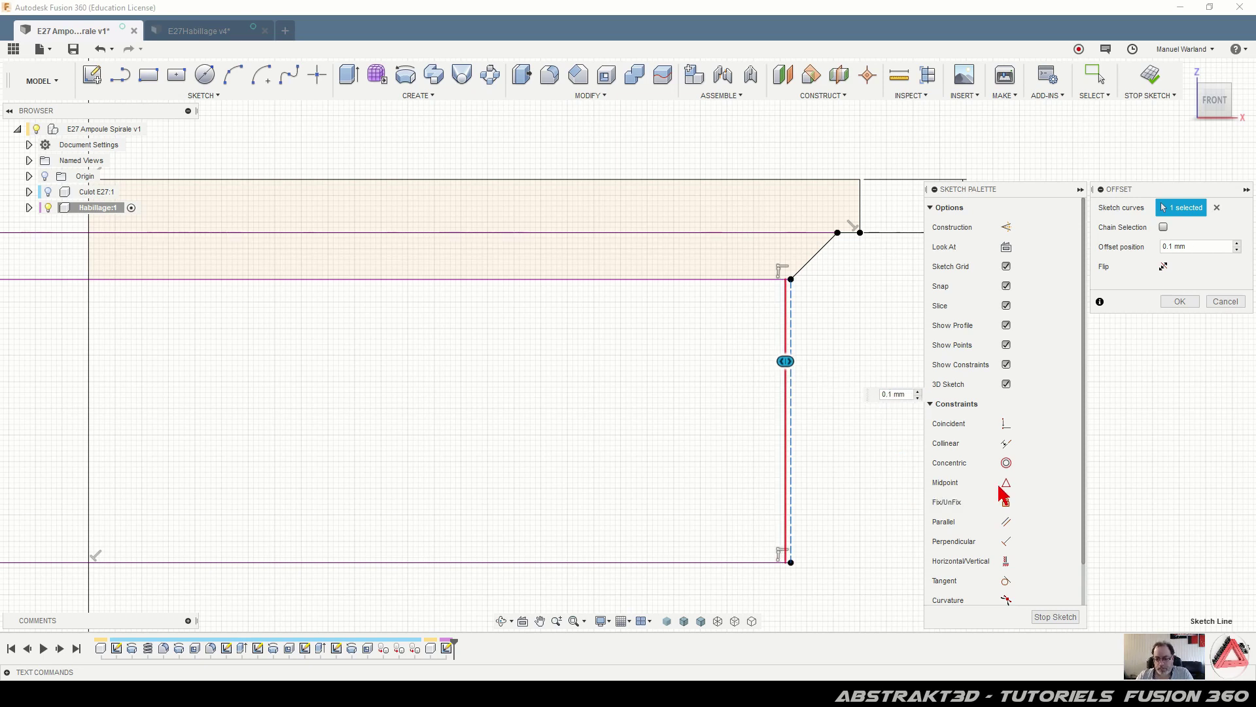
pyautogui.press('Return')
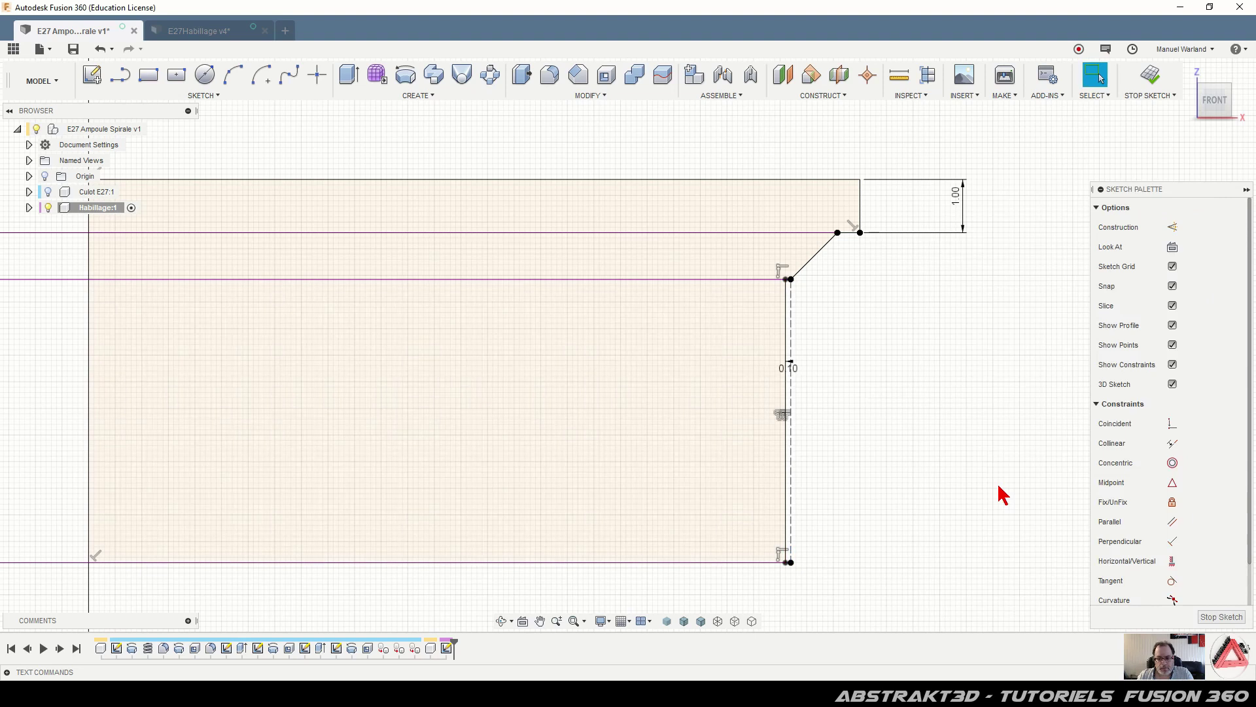
# Draw a horizontal line just above the profile's bottom edge, from the vertical center line to the offset line
pyautogui.click(120, 75)
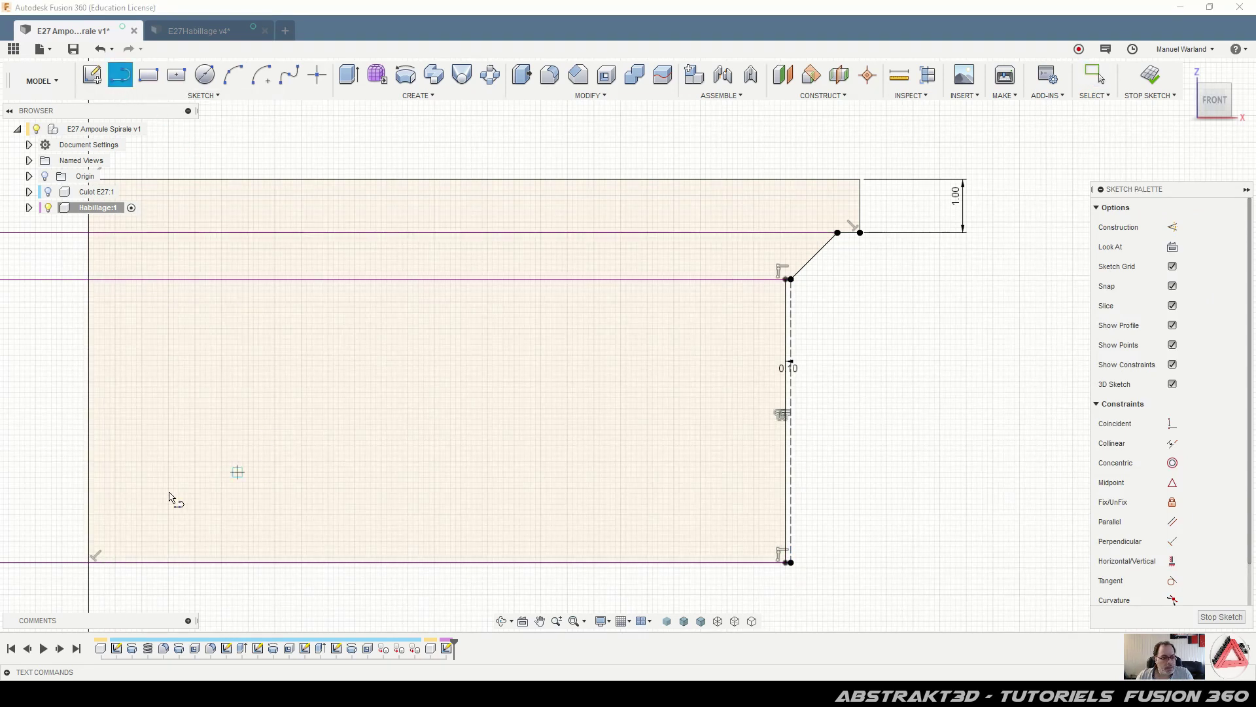
pyautogui.click(89, 547)
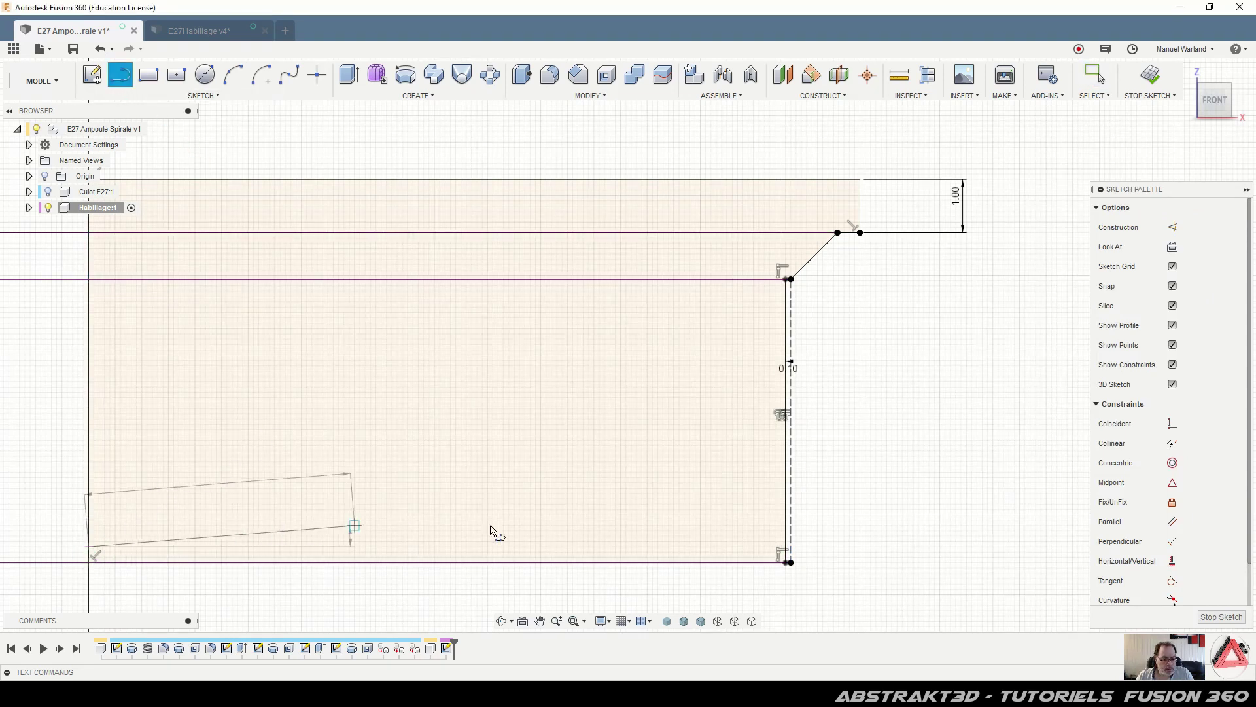
pyautogui.click(785, 547)
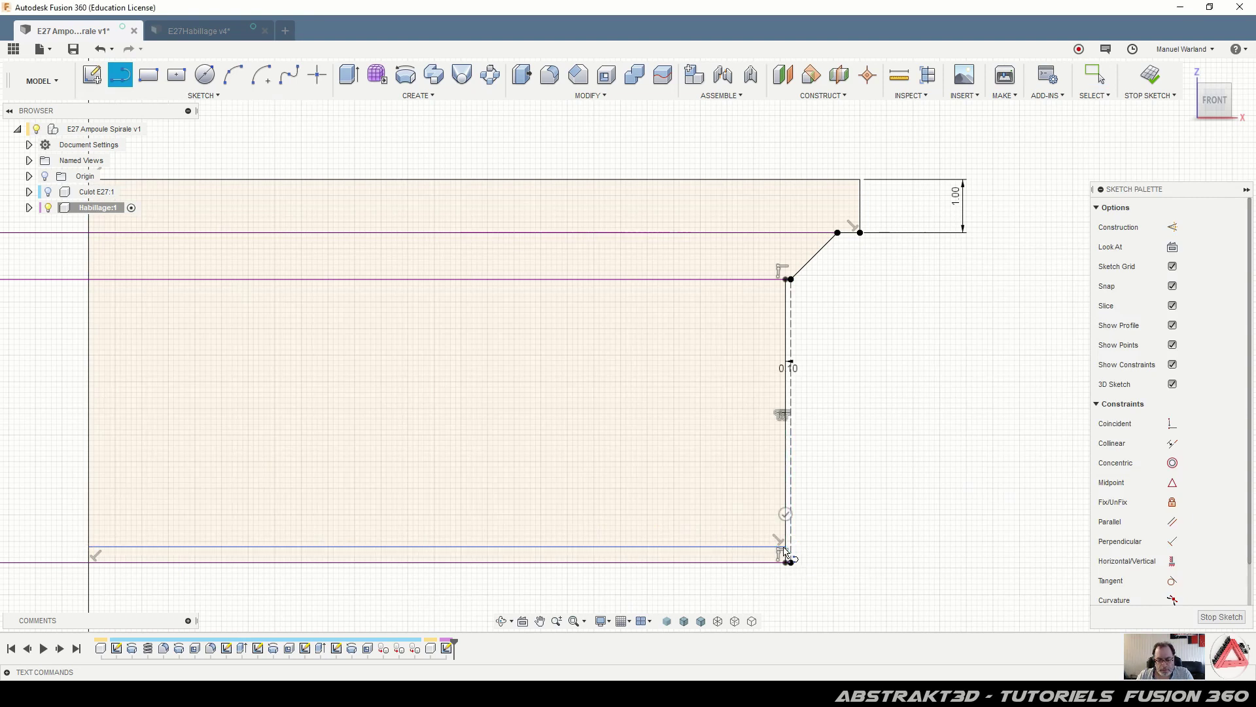
pyautogui.press('Escape')
# Dimension the new horizontal line 0.30 mm from the projected bottom line and finish the sketch
pyautogui.press('d')
pyautogui.click(732, 547)
pyautogui.click(737, 562)
pyautogui.click(897, 587)
pyautogui.write('0.30')
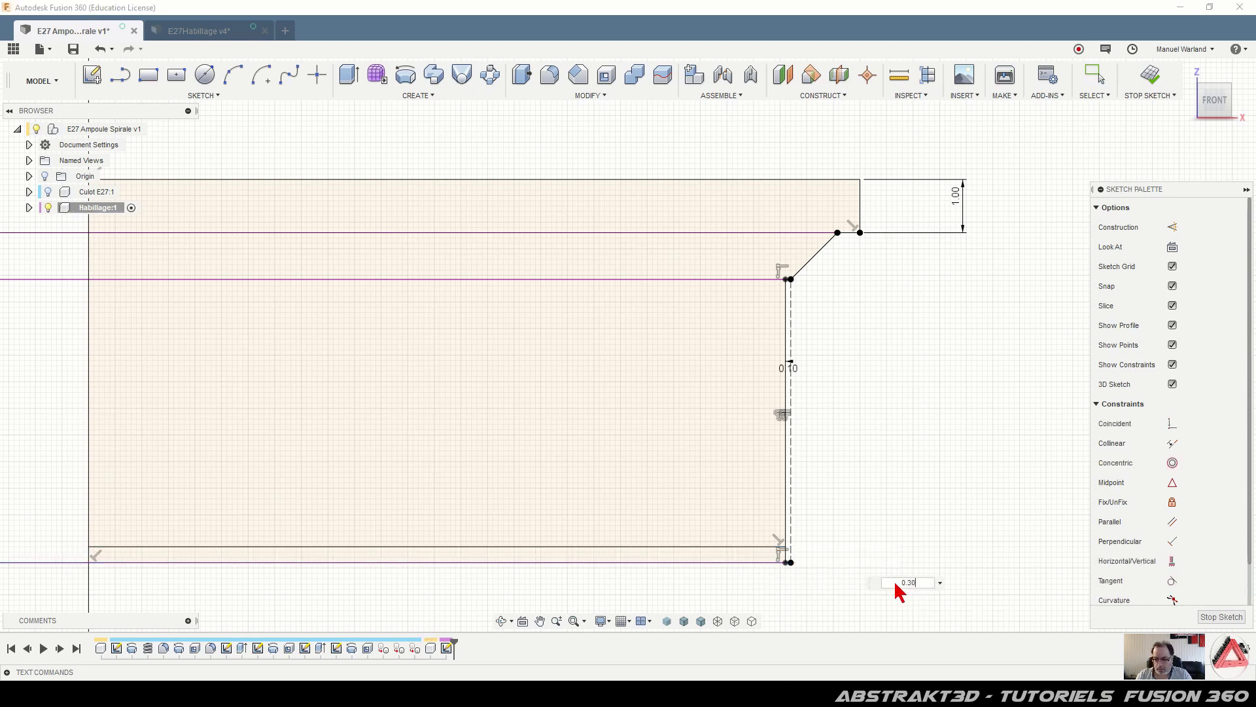
pyautogui.press('Return')
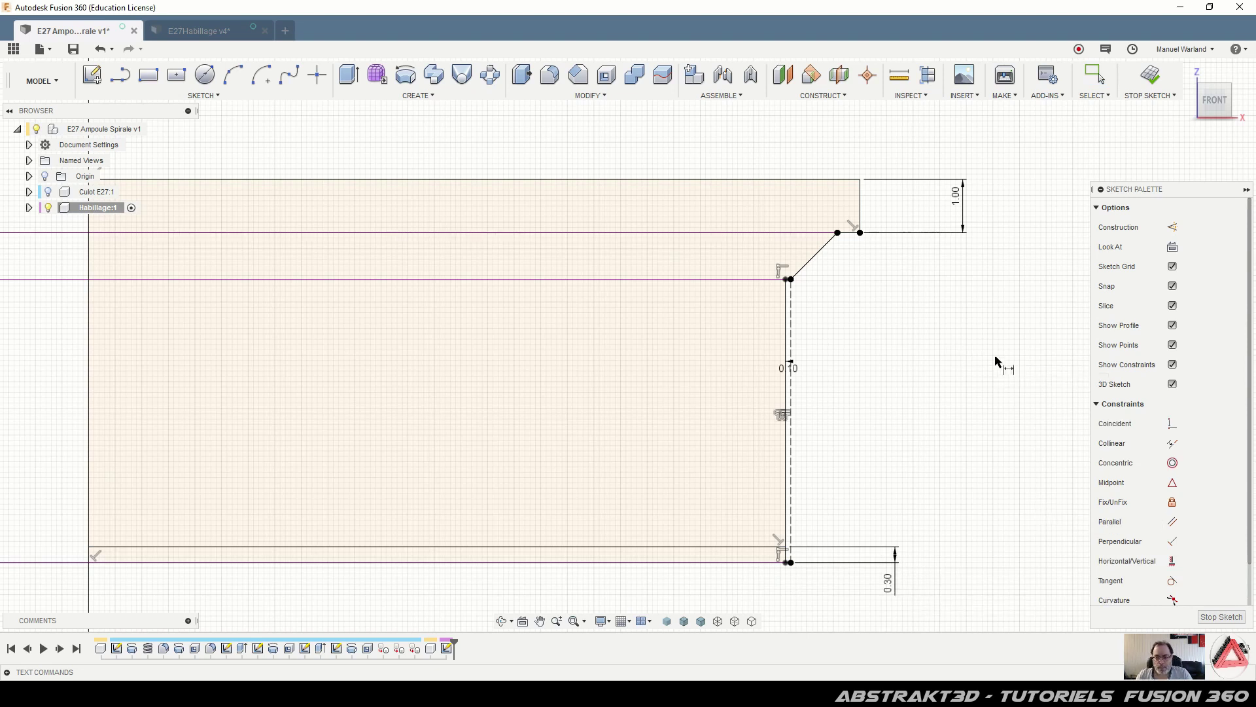
pyautogui.scroll(-1, 994, 365)
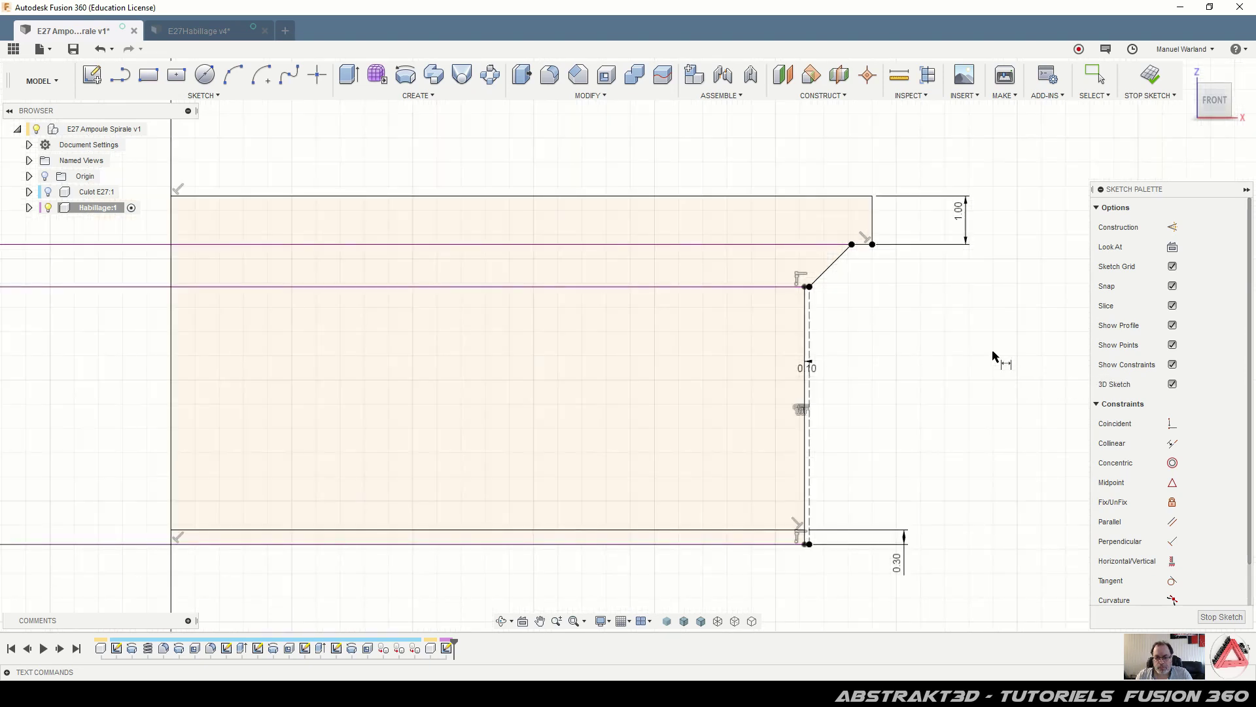
pyautogui.scroll(-1, 965, 396)
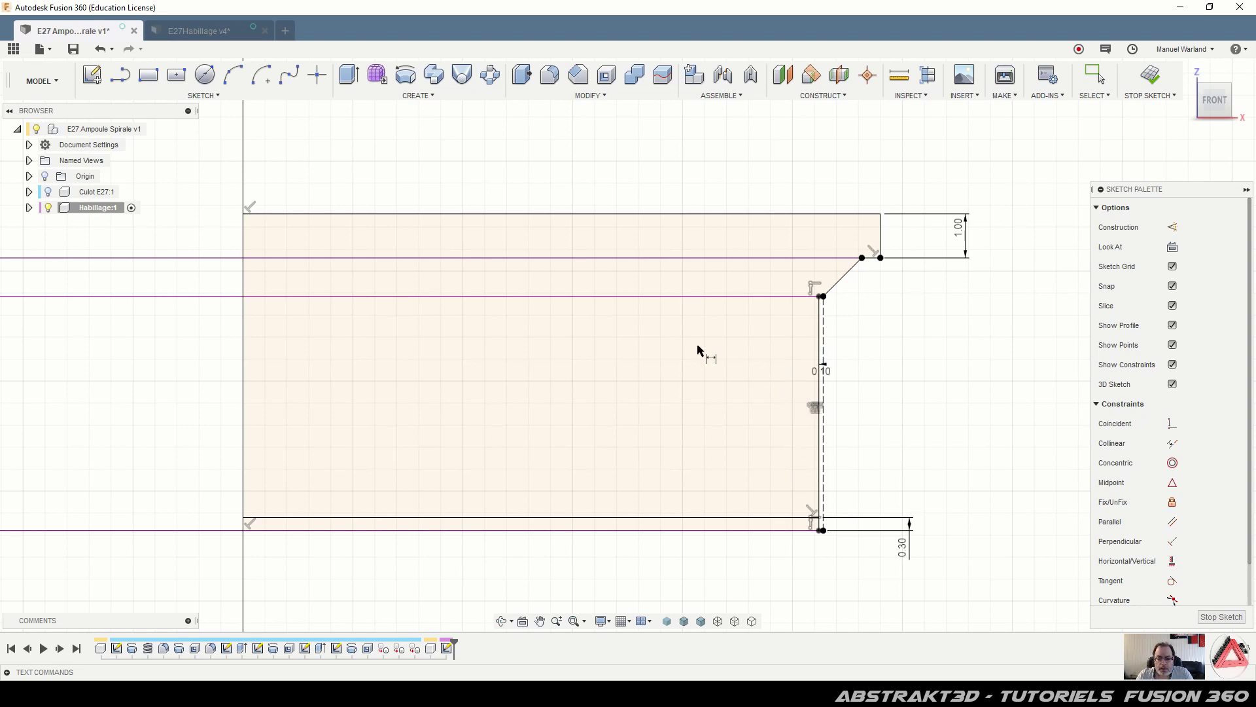
pyautogui.click(1217, 616)
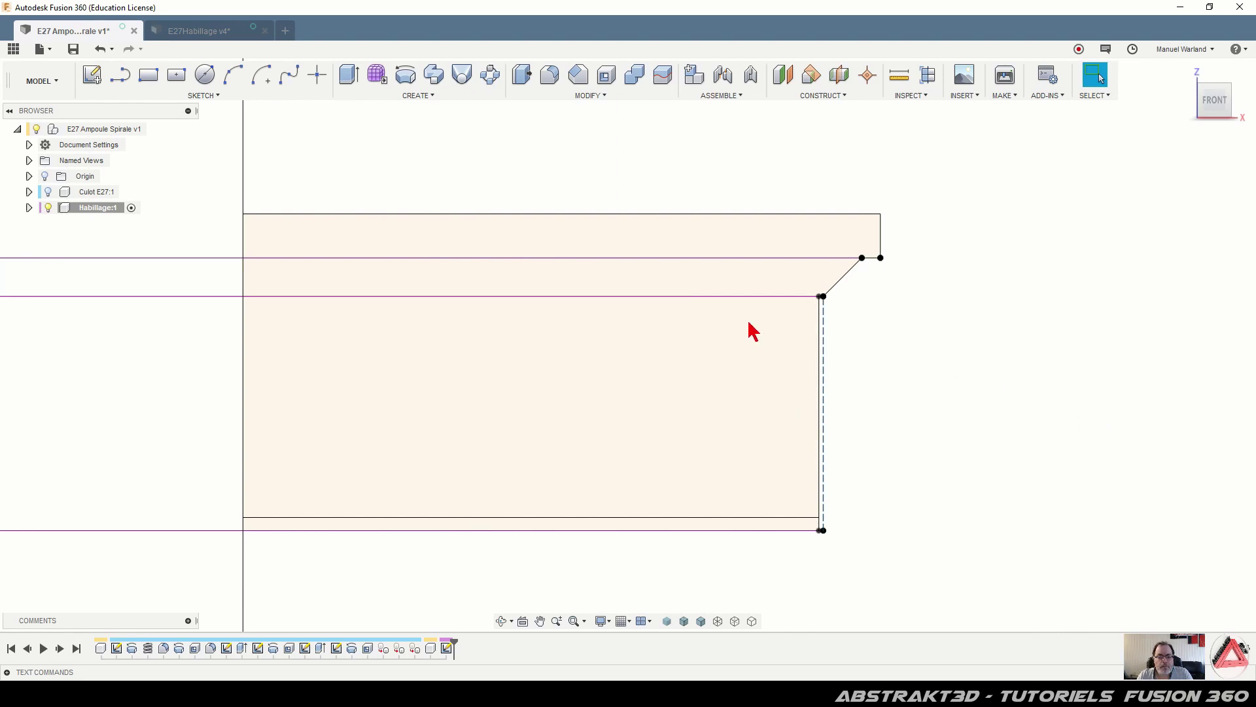
pyautogui.click(407, 78)
pyautogui.click(583, 242)
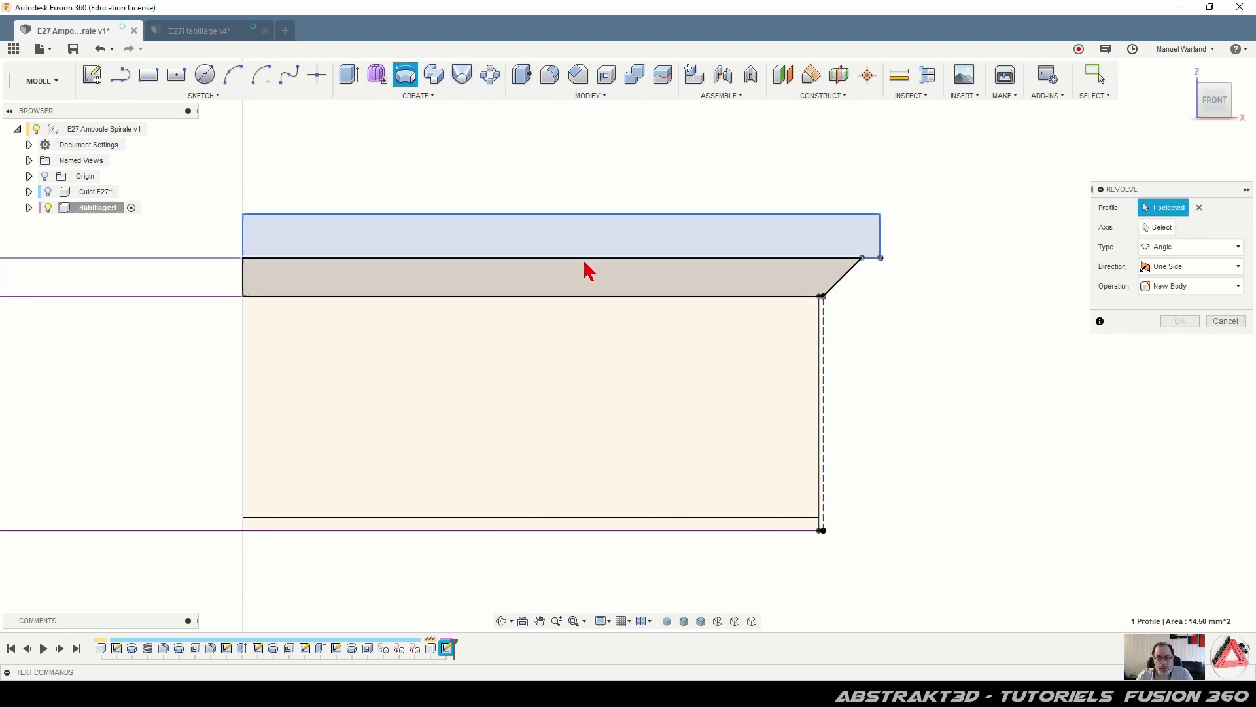
pyautogui.click(586, 271)
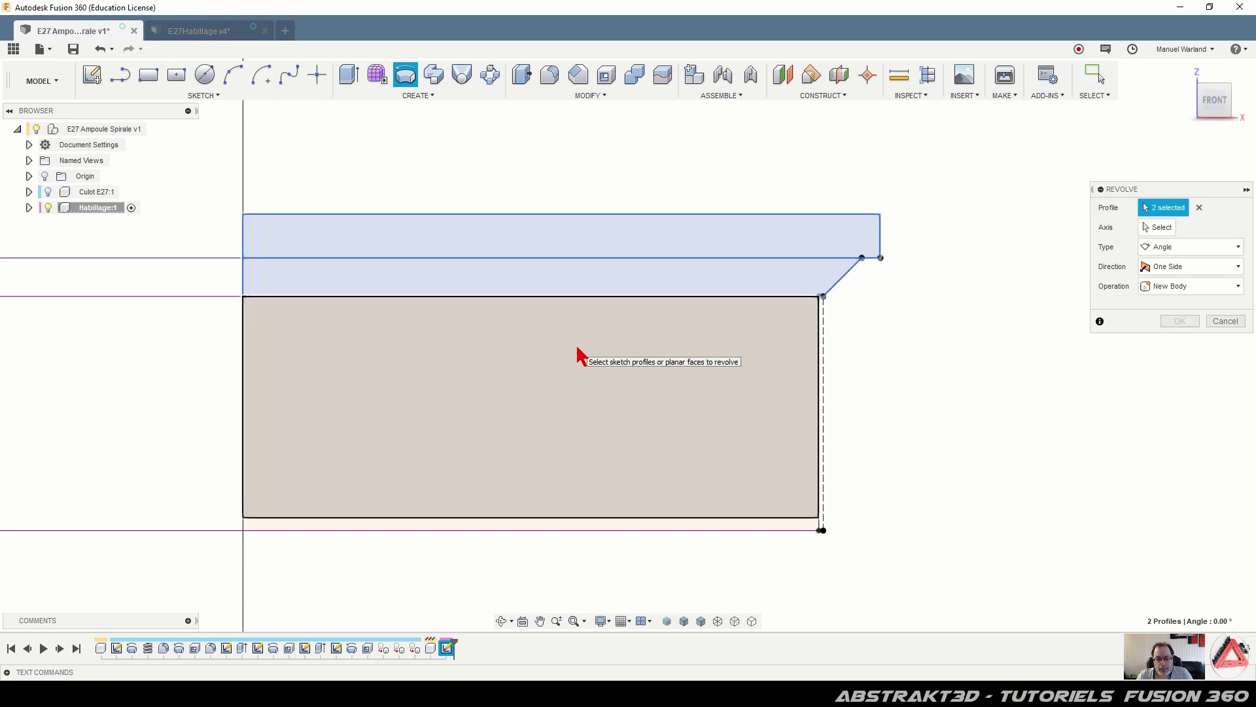
pyautogui.click(579, 354)
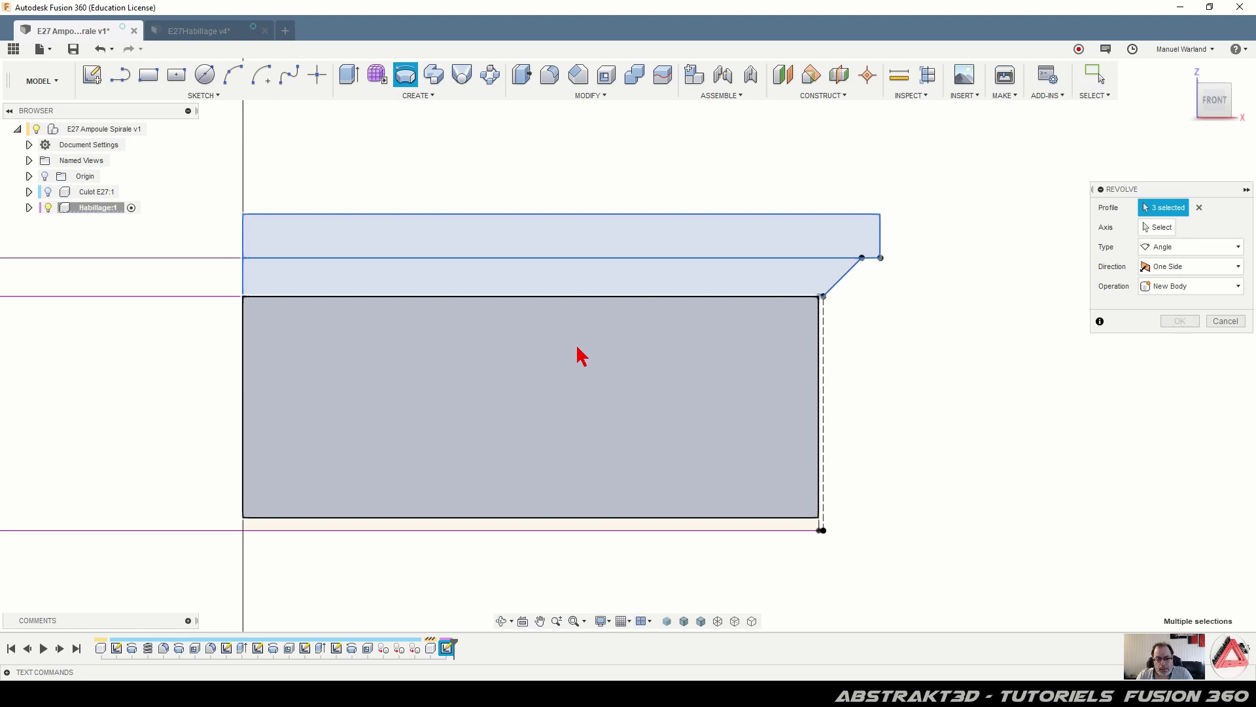
pyautogui.click(1225, 321)
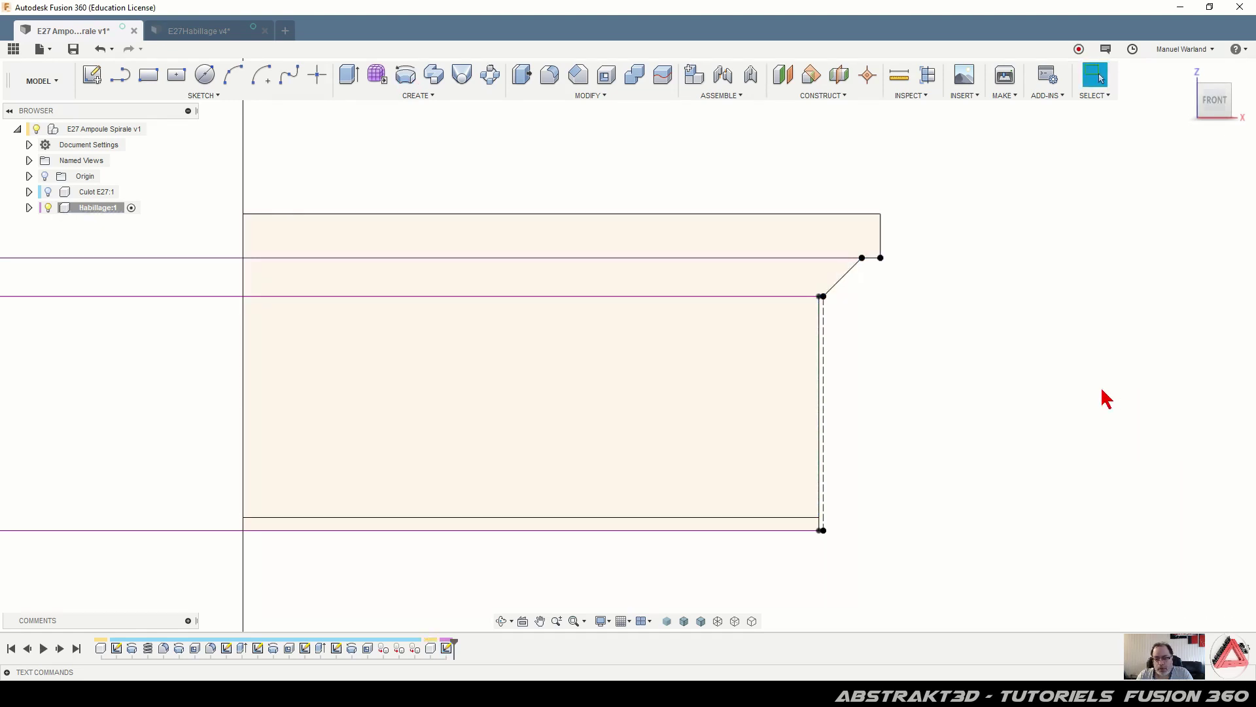
# Reopen the Habillage component's Sketch1 for editing and place a point at the midpoint of the offset vertical line
pyautogui.click(29, 208)
pyautogui.click(41, 238)
pyautogui.rightClick(113, 255)
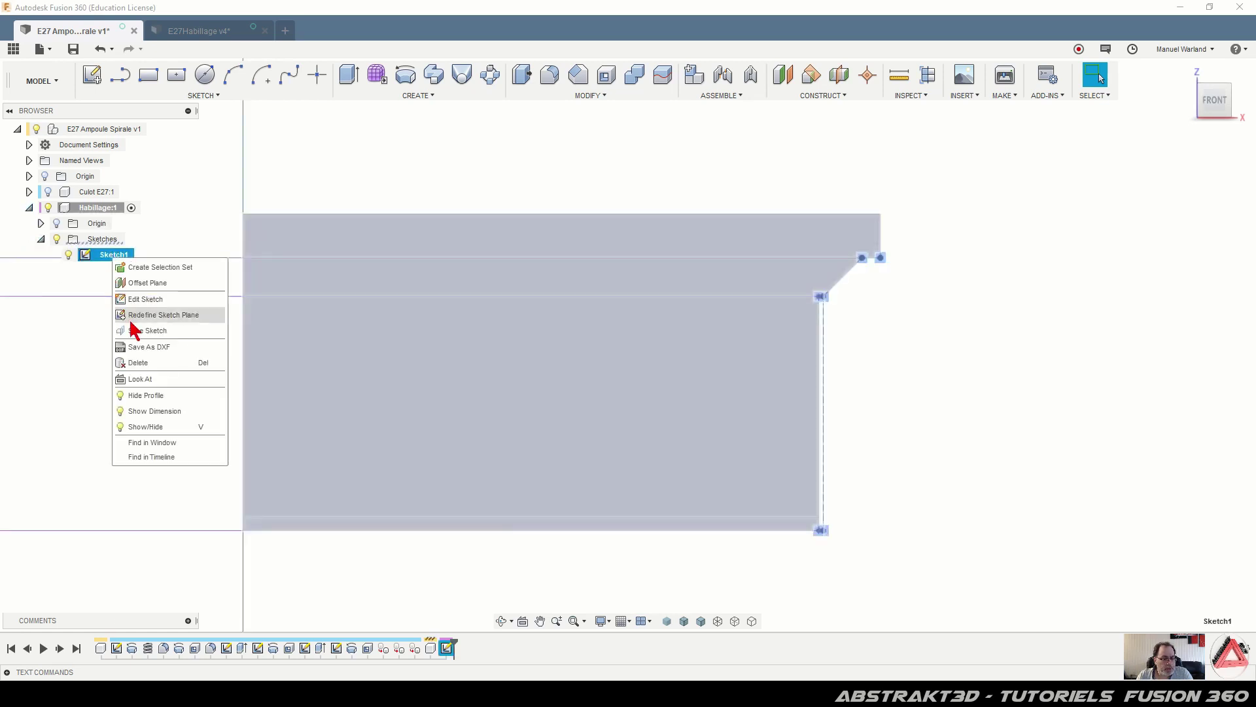
pyautogui.click(141, 300)
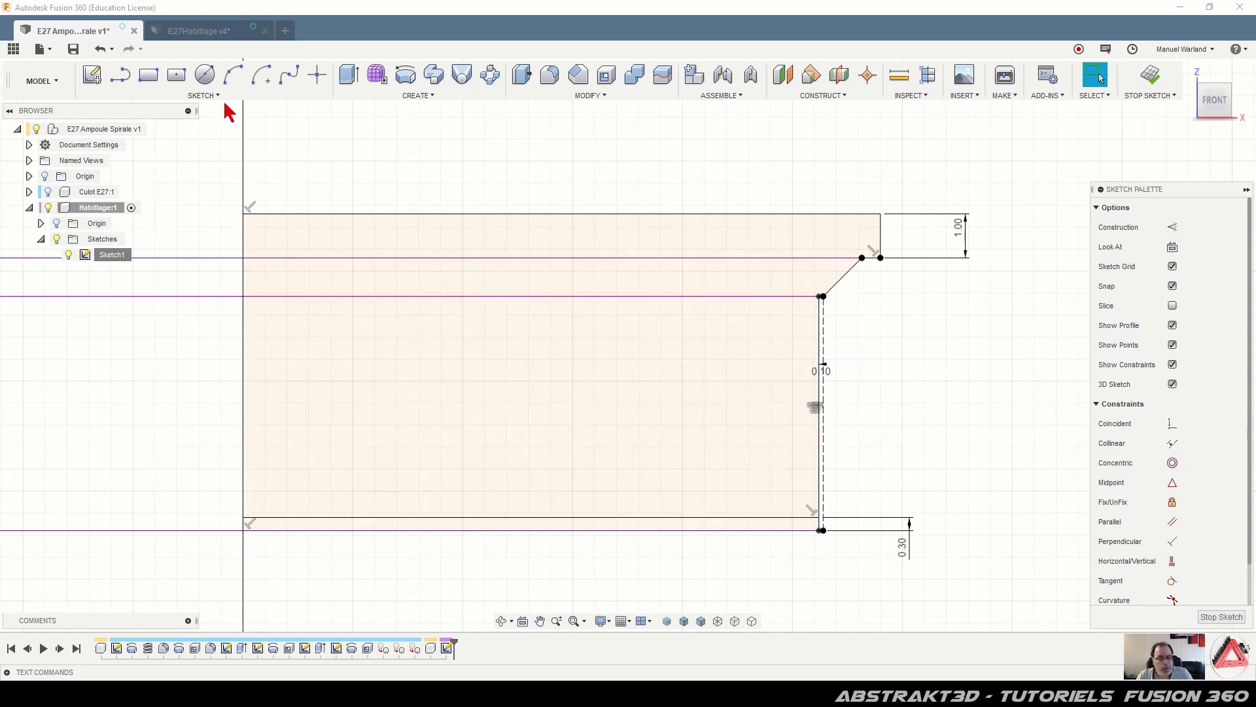
pyautogui.click(317, 74)
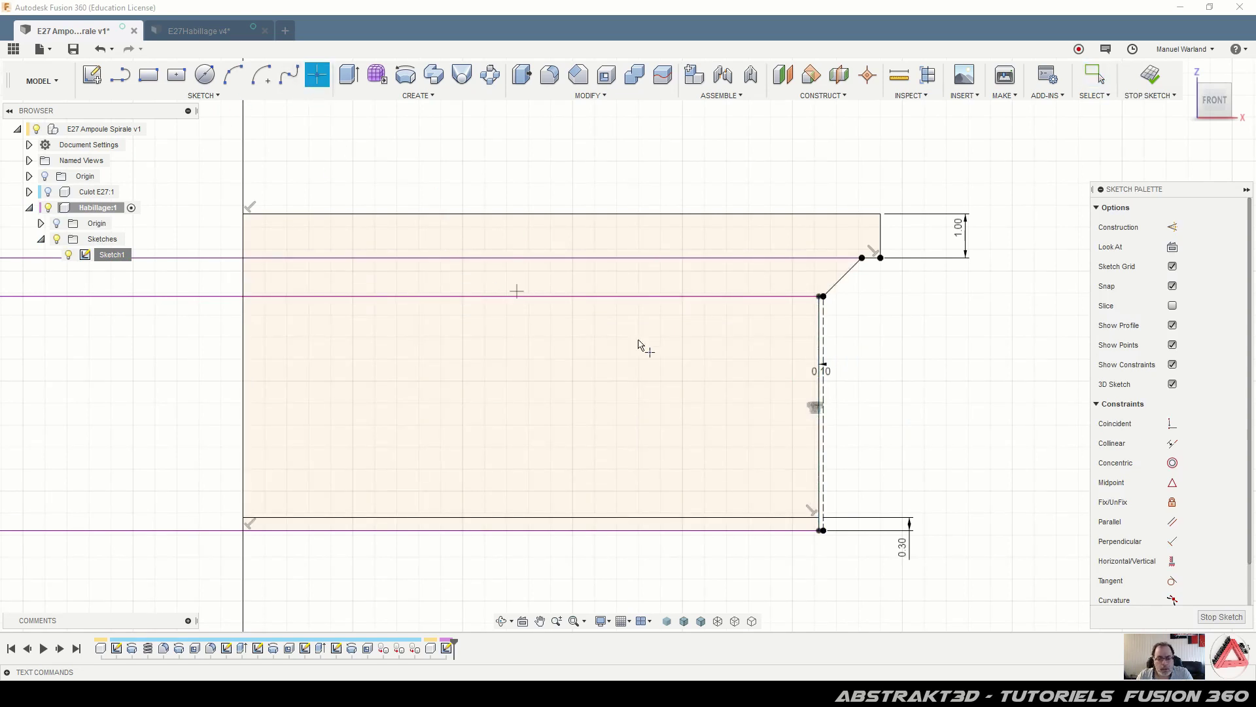
pyautogui.click(819, 413)
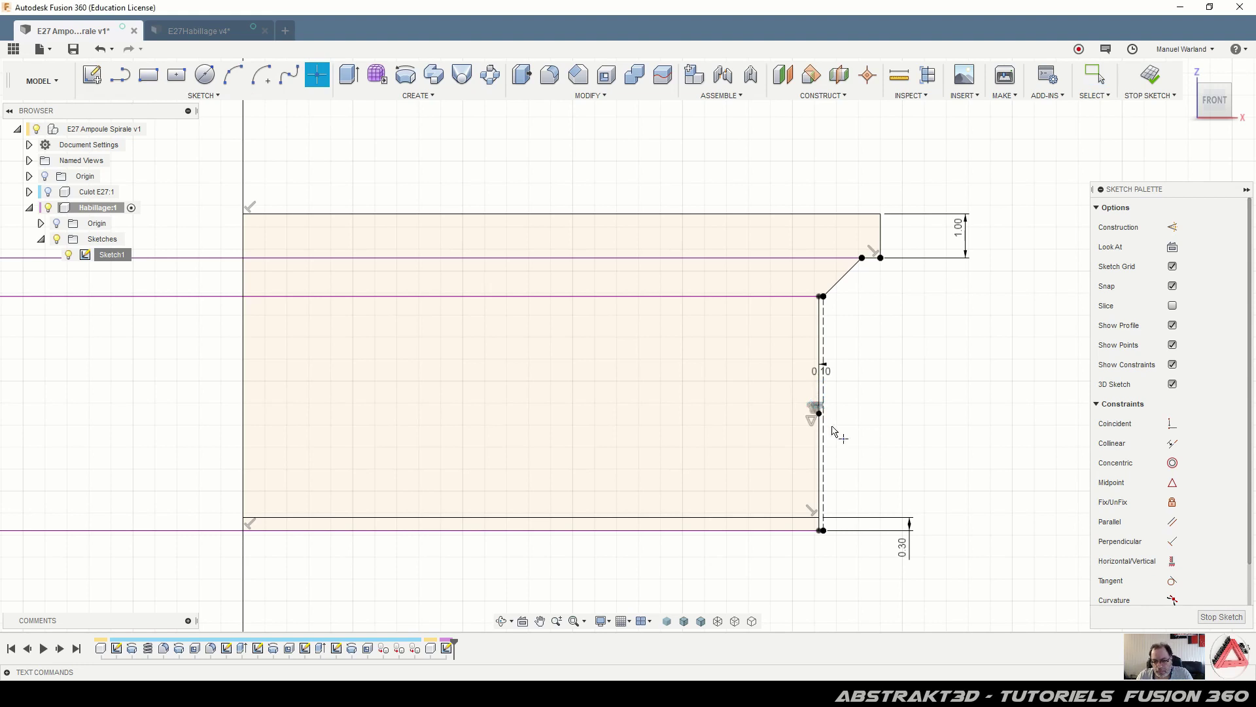
# Draw a 0.5 mm diameter circle centered on the midpoint of the offset vertical line
pyautogui.click(204, 75)
pyautogui.scroll(5, 817, 419)
pyautogui.click(746, 370)
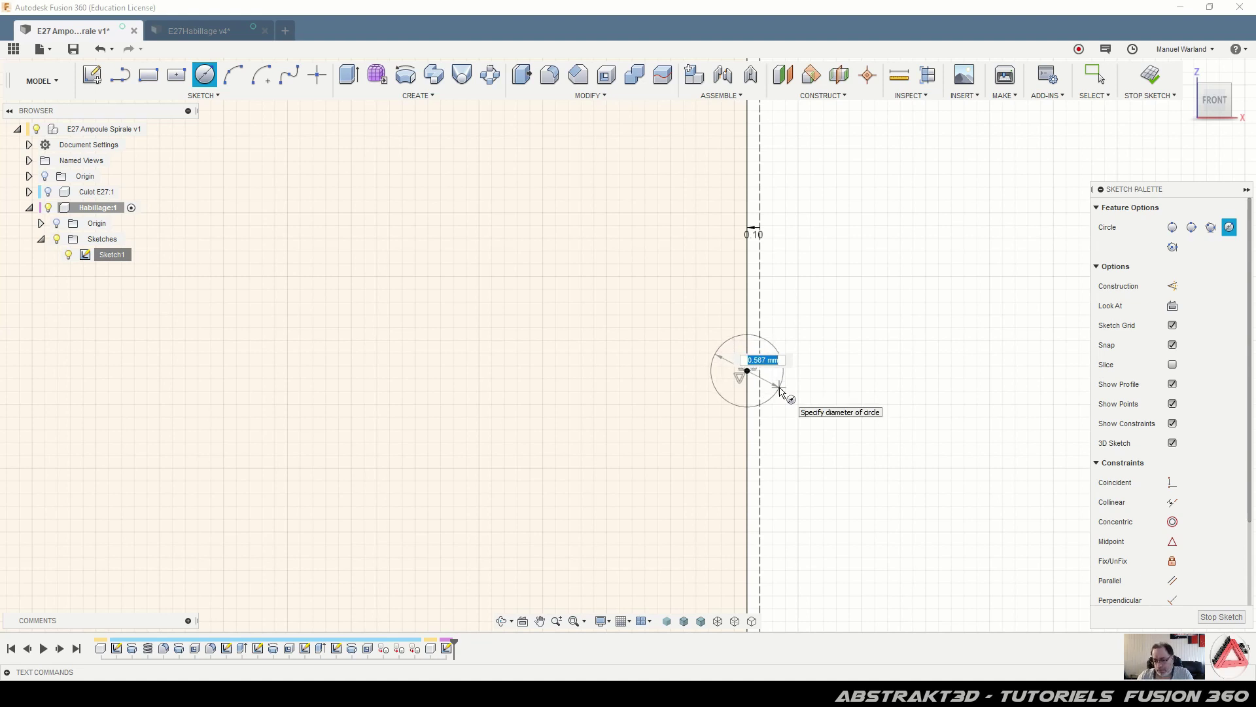
pyautogui.write('0.5')
pyautogui.press('Tab')
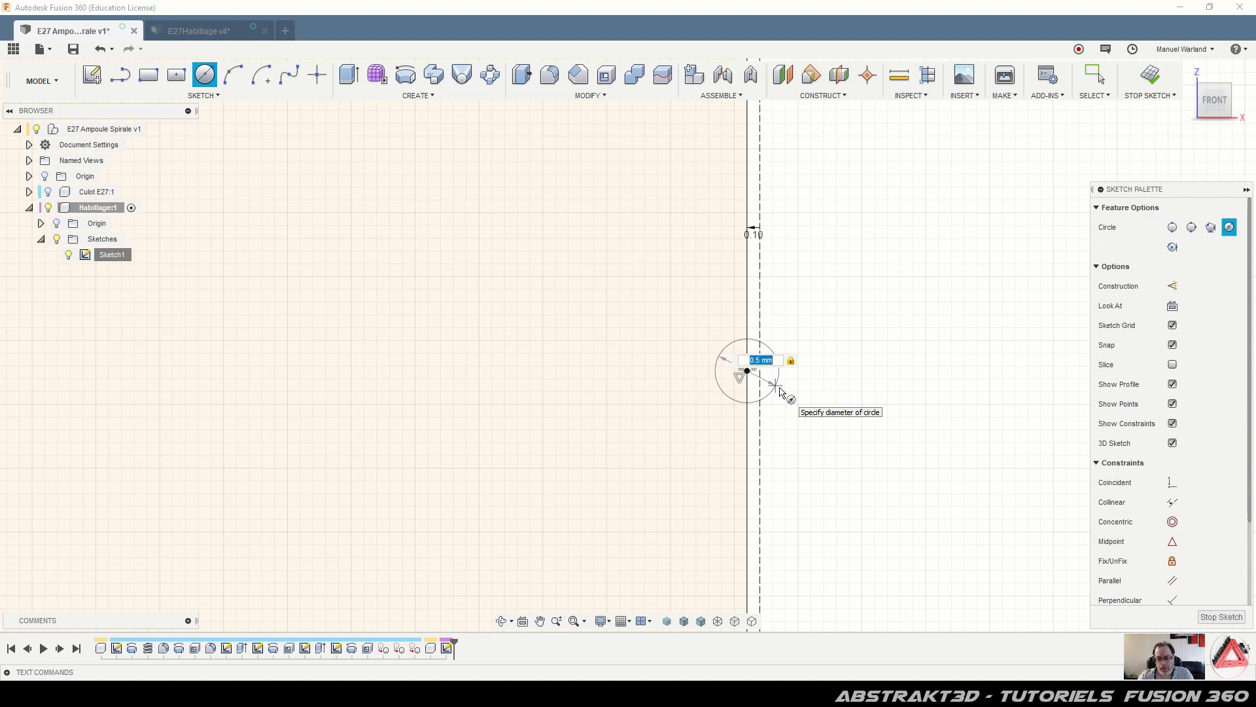
pyautogui.click(779, 392)
pyautogui.press('Escape')
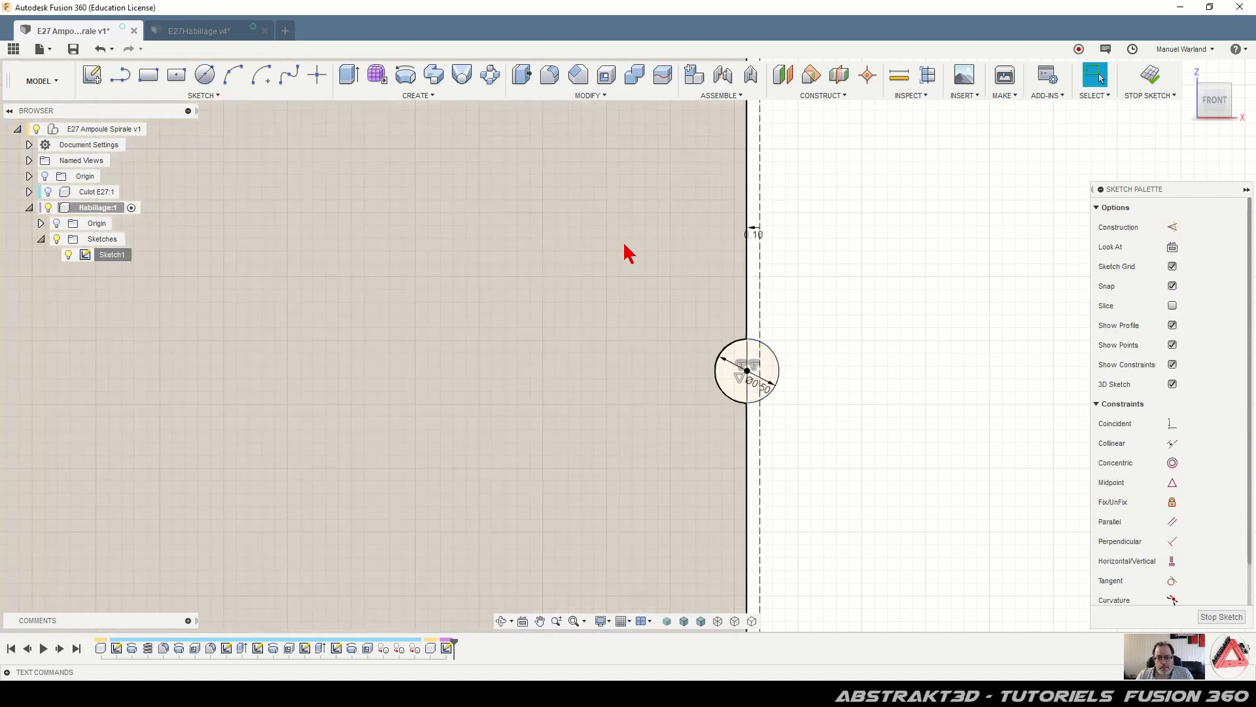
# Finish the sketch and revolve the three main profile regions, excluding the circle and bottom strip, 360° around the center line as a new body
pyautogui.click(628, 254)
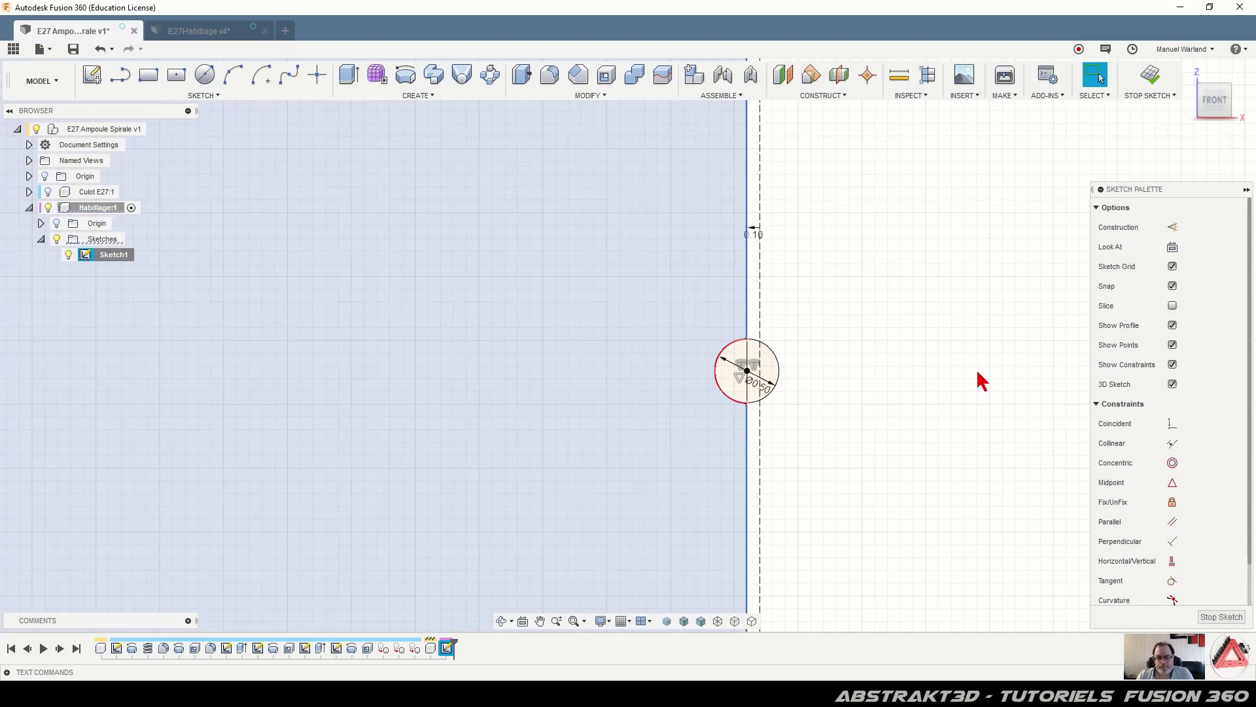
pyautogui.scroll(-4, 971, 393)
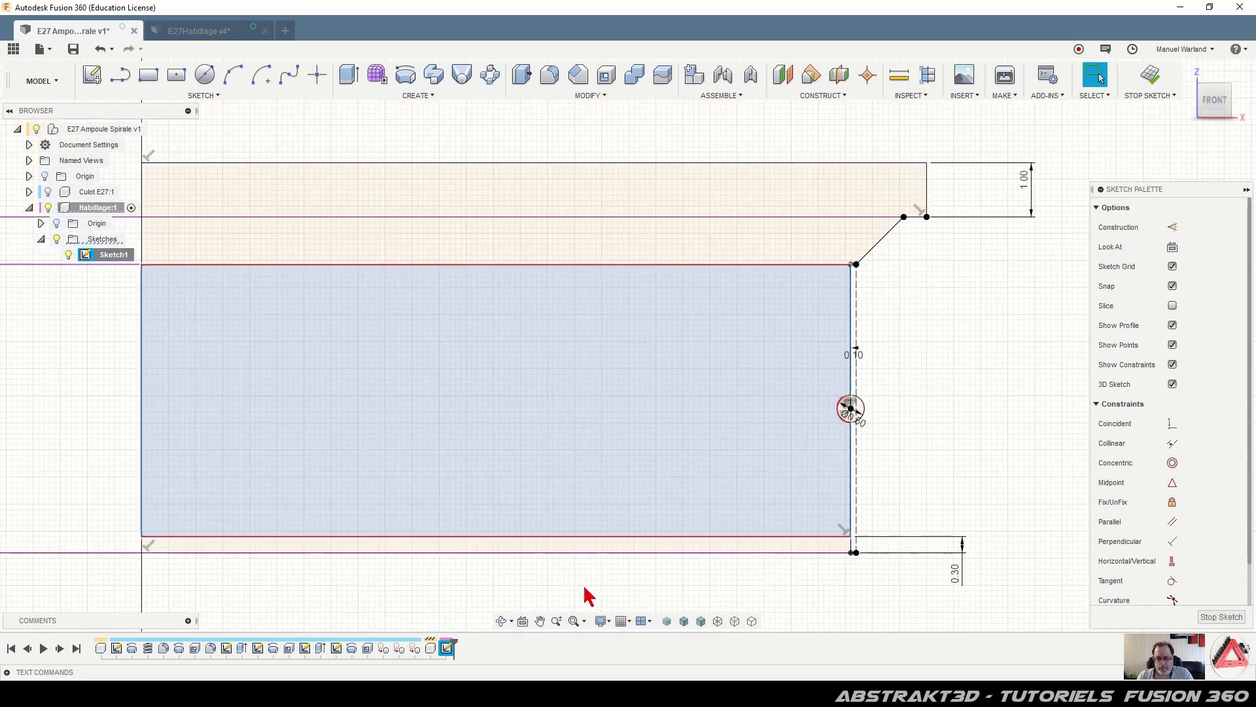
pyautogui.click(1221, 617)
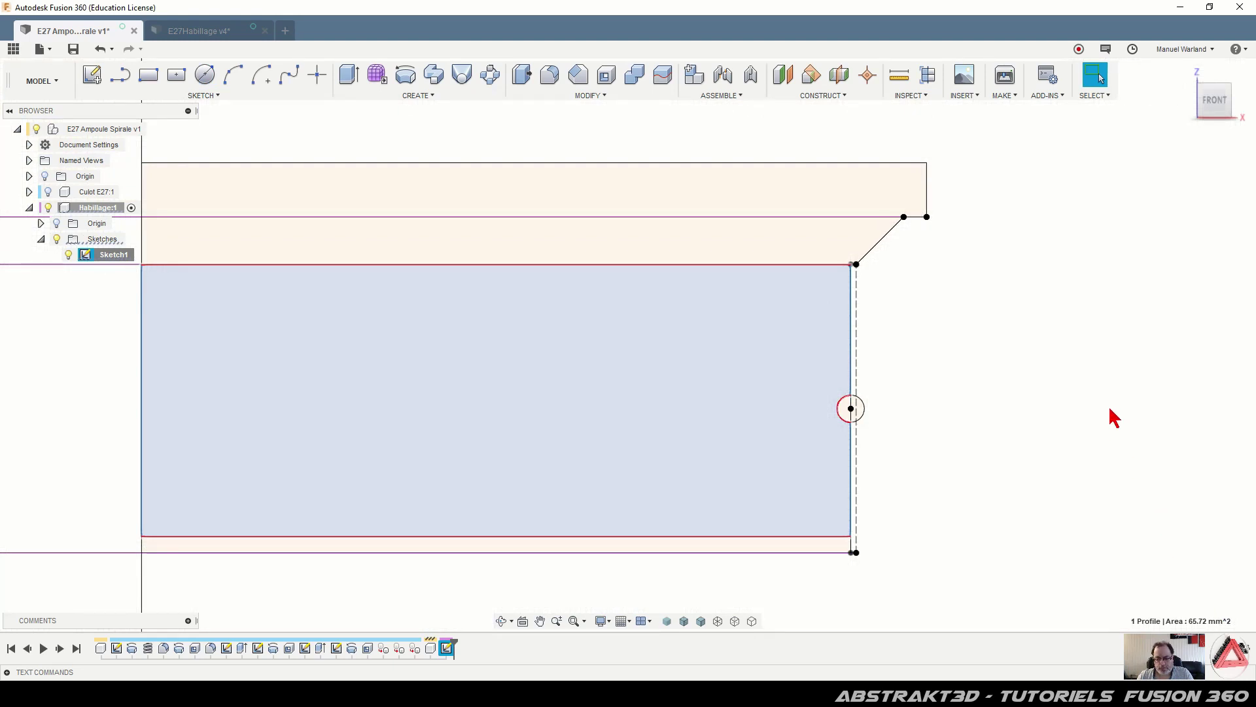
pyautogui.click(412, 82)
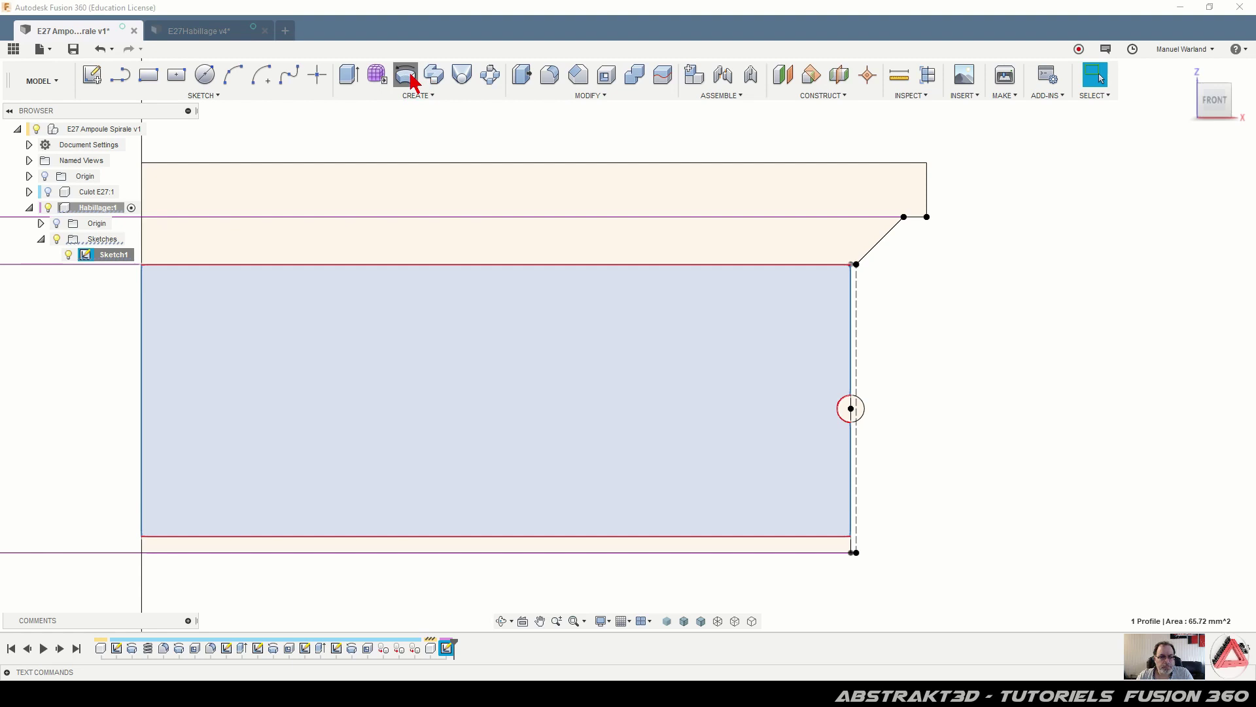
pyautogui.click(651, 250)
pyautogui.click(655, 188)
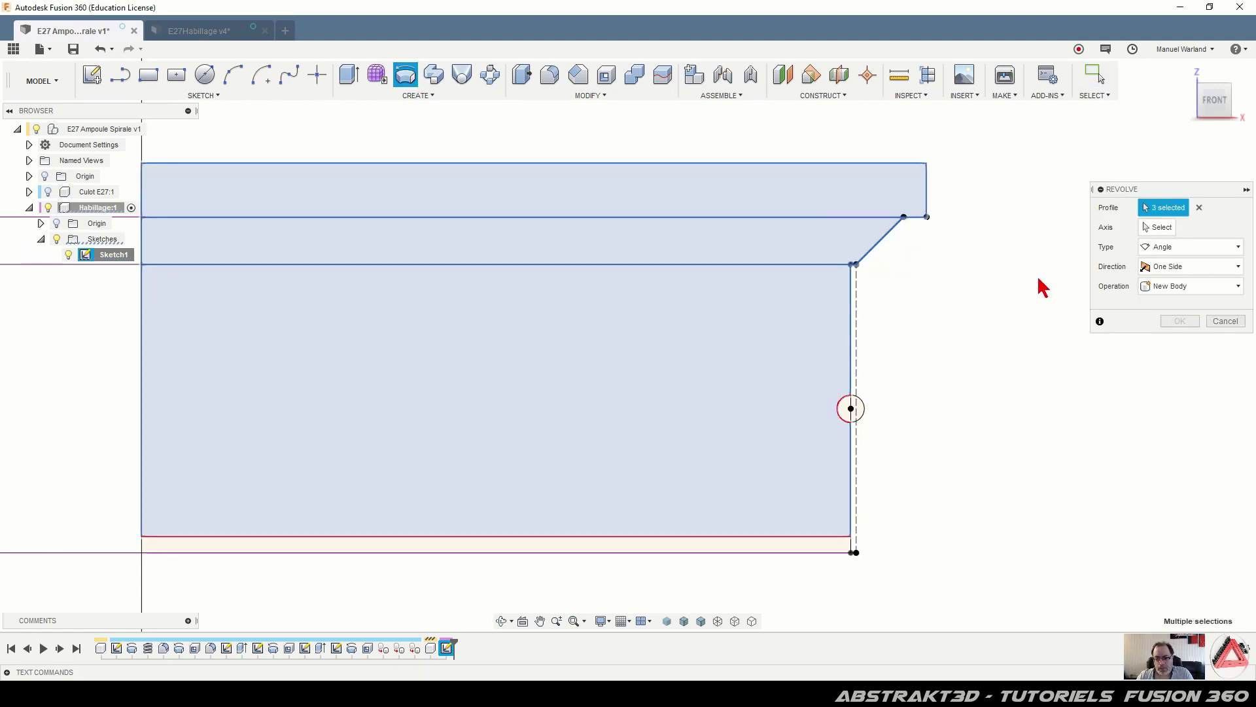
pyautogui.click(1162, 228)
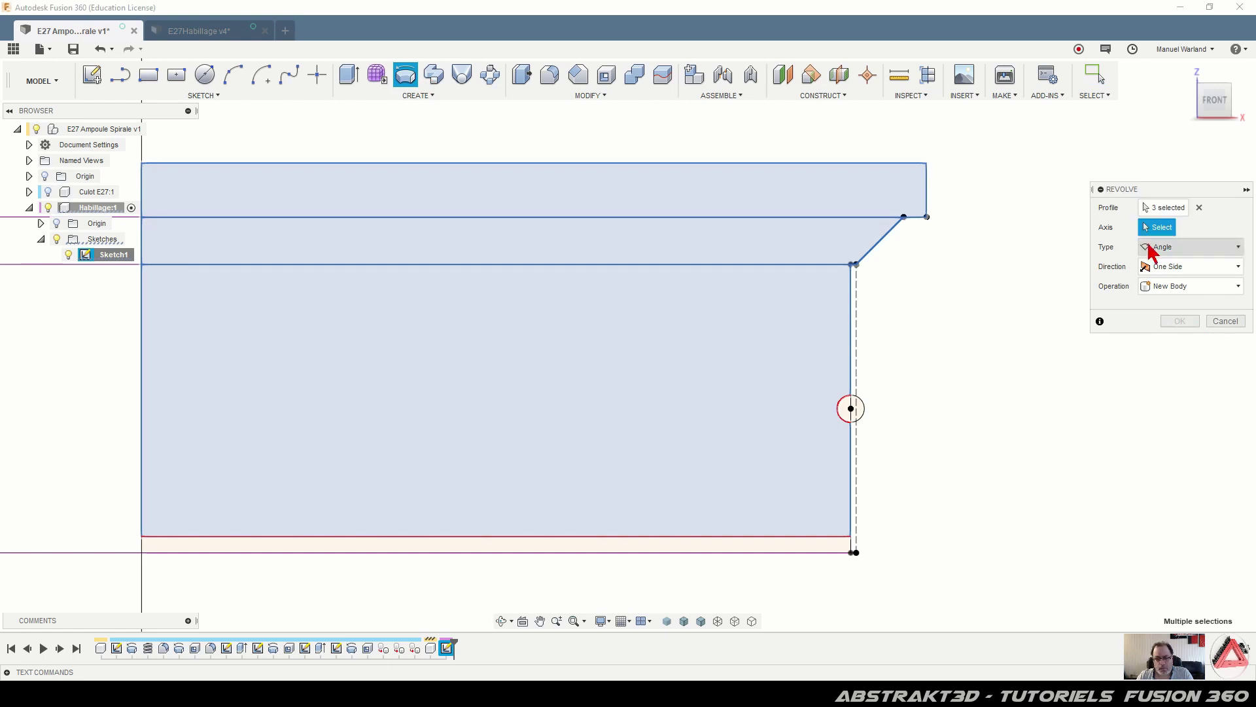
pyautogui.click(142, 591)
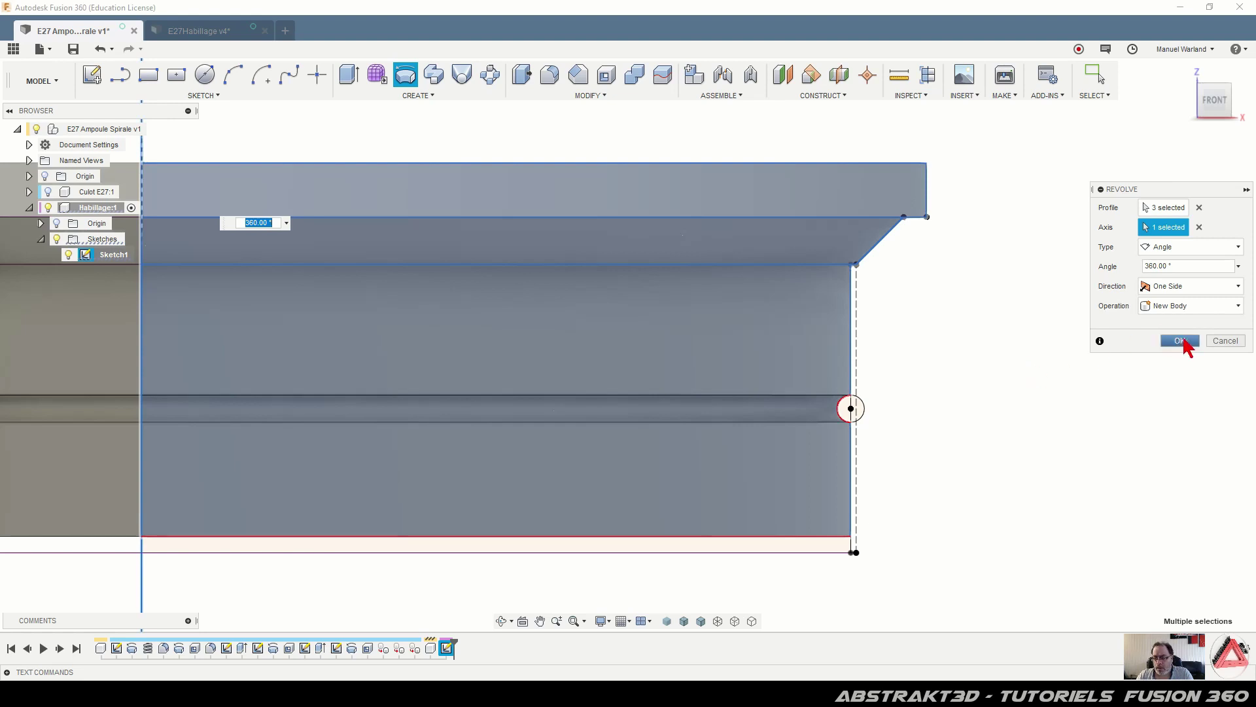
pyautogui.click(1182, 340)
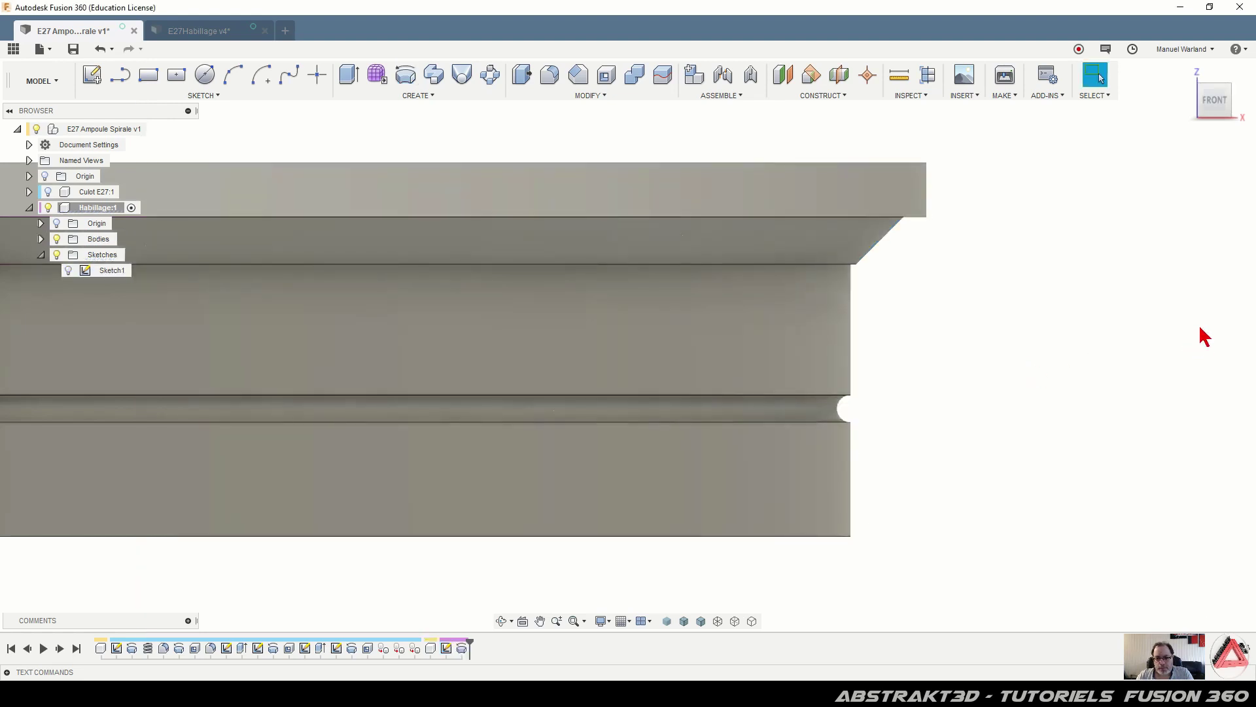
# Fillet the upper and lower edges of the groove around the Habillage body with a 0.2 mm radius
pyautogui.keyDown('shift'); pyautogui.moveTo(1136, 332); pyautogui.dragTo(1068, 341, button='middle'); pyautogui.keyUp('shift')
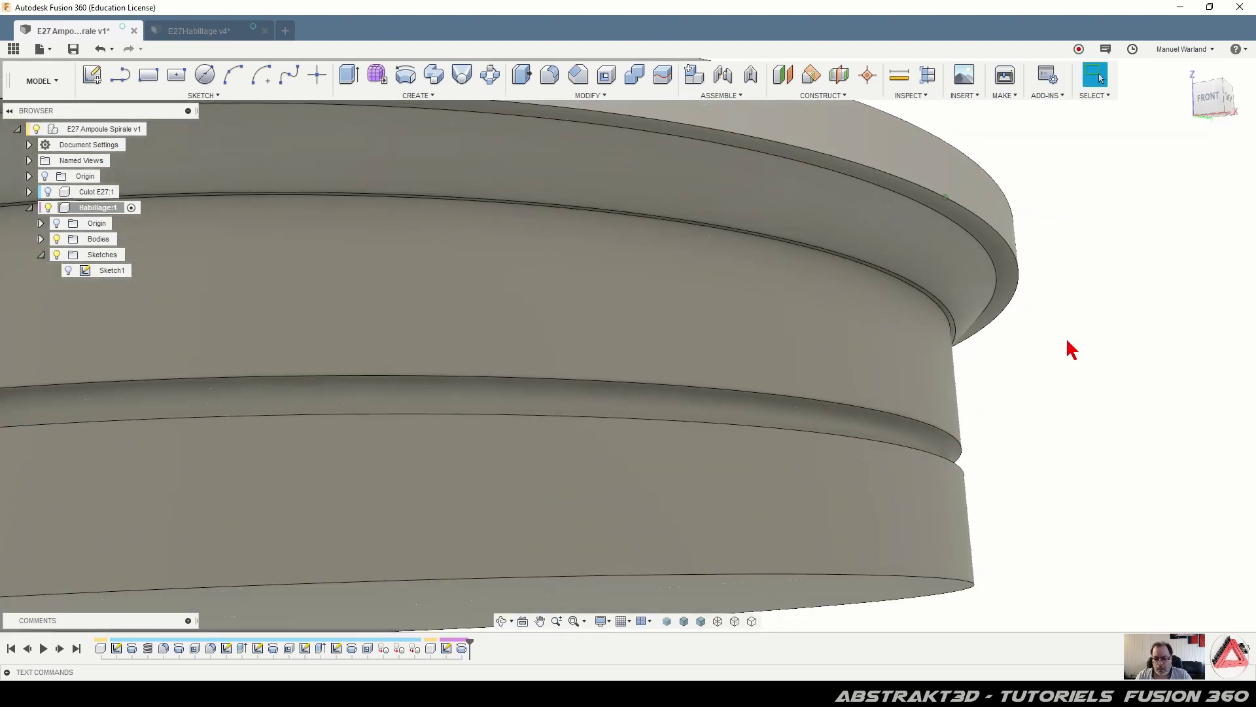
pyautogui.scroll(3, 940, 429)
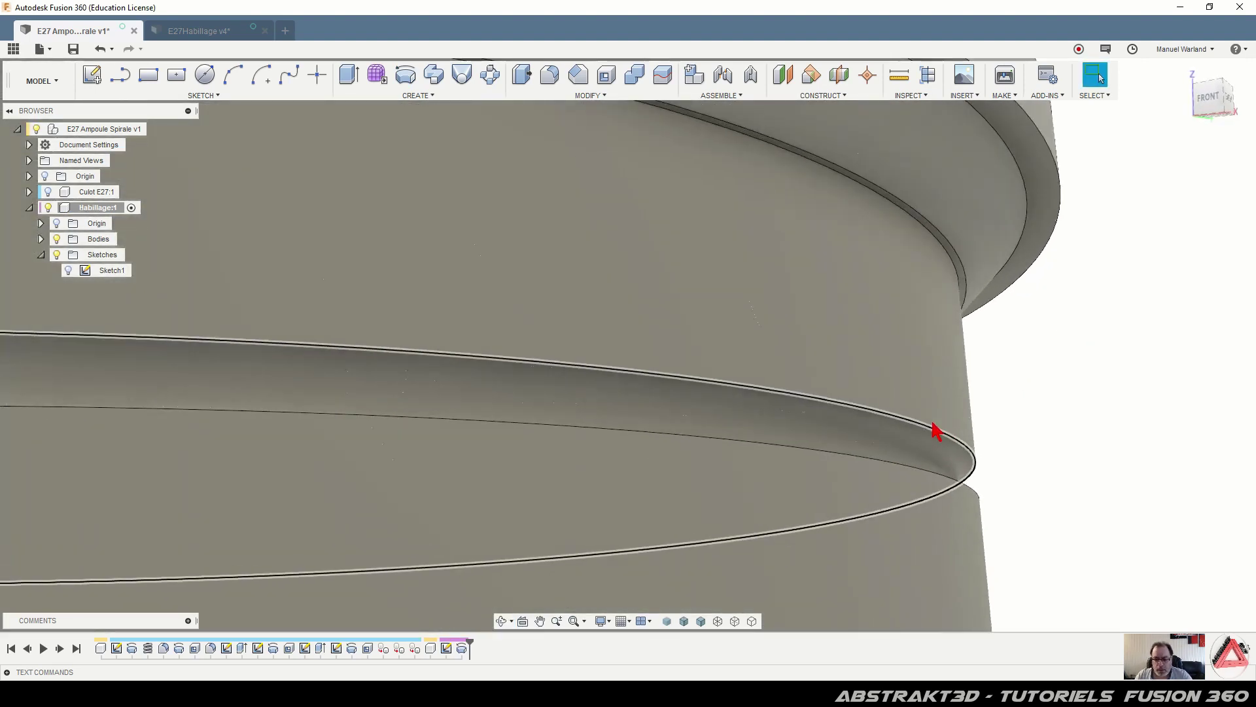
pyautogui.press('f')
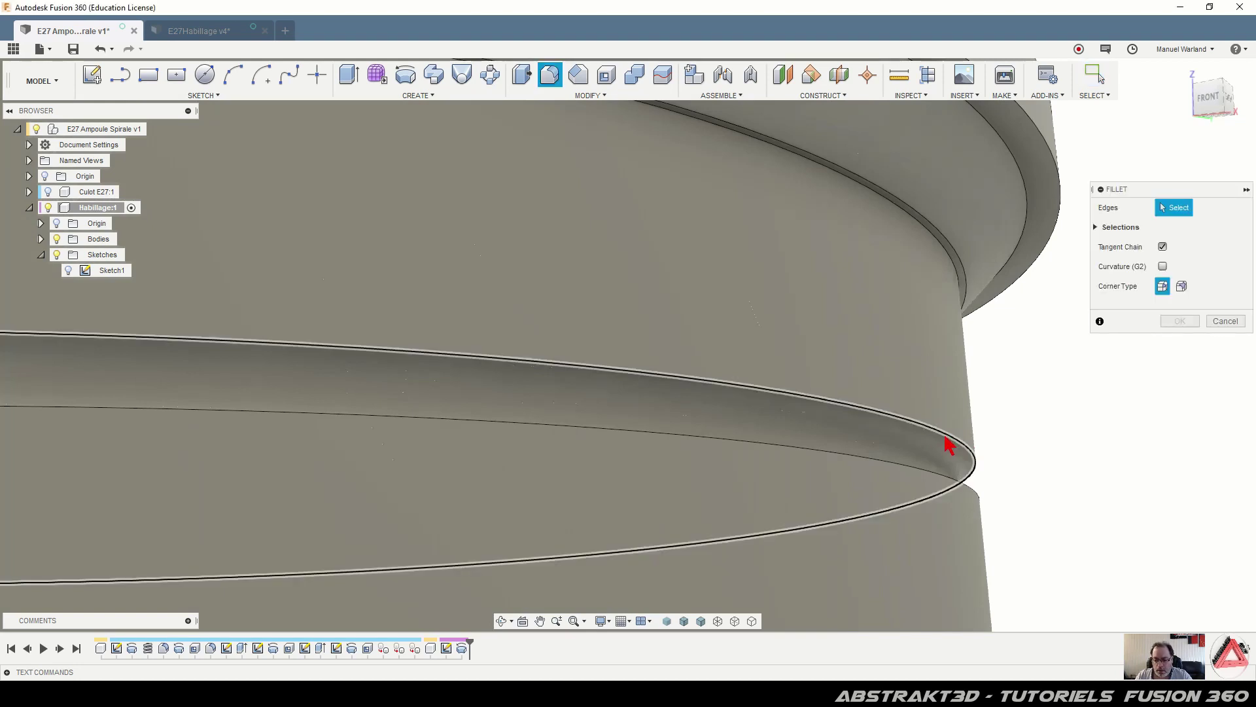
pyautogui.click(948, 443)
pyautogui.click(924, 471)
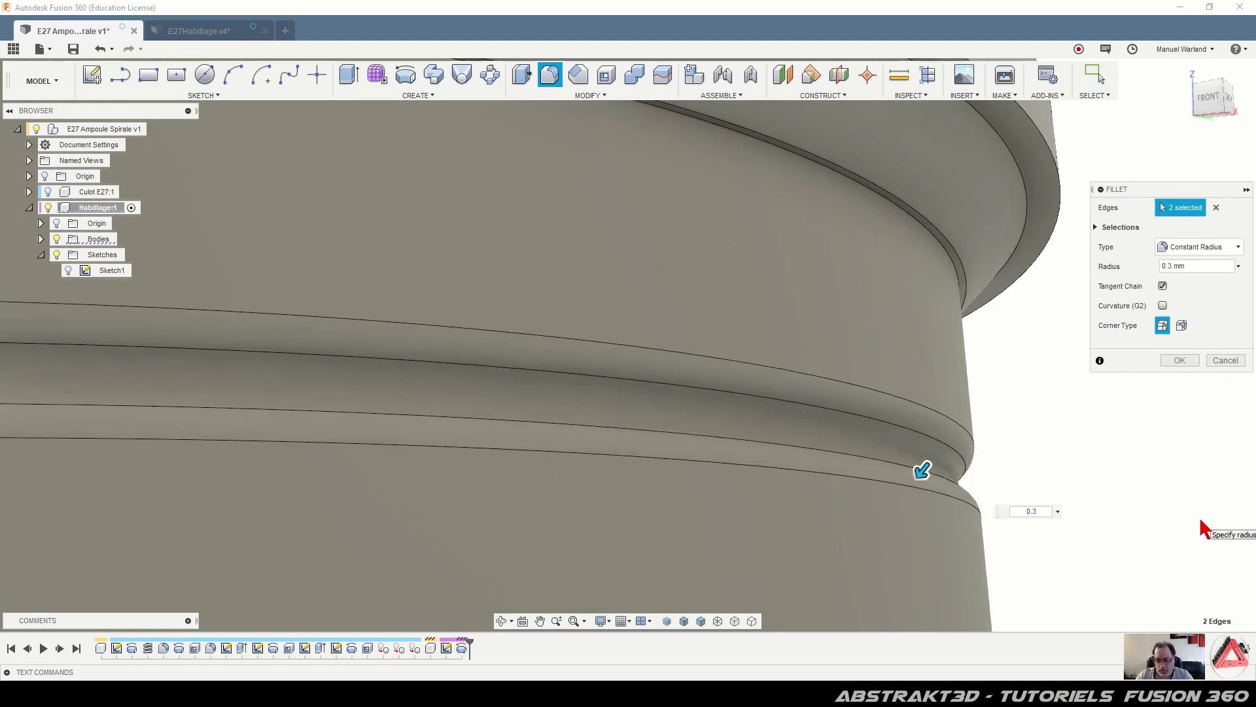
pyautogui.write('0.')
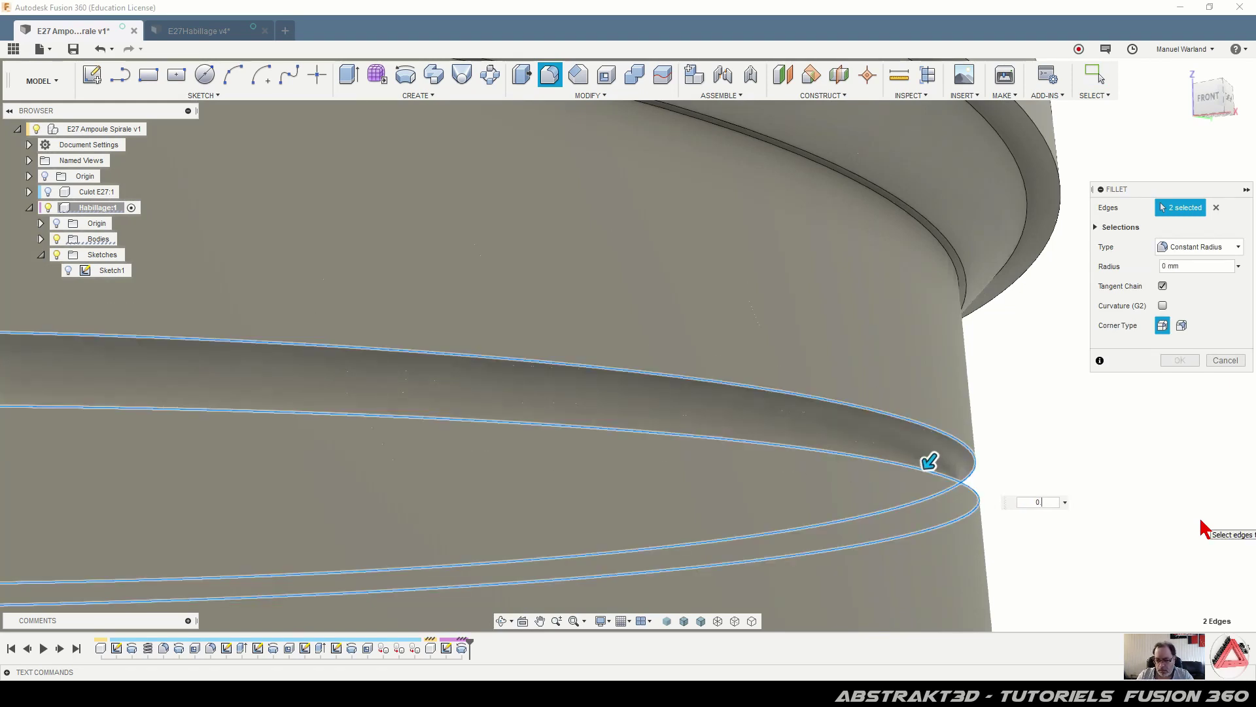
pyautogui.write('2')
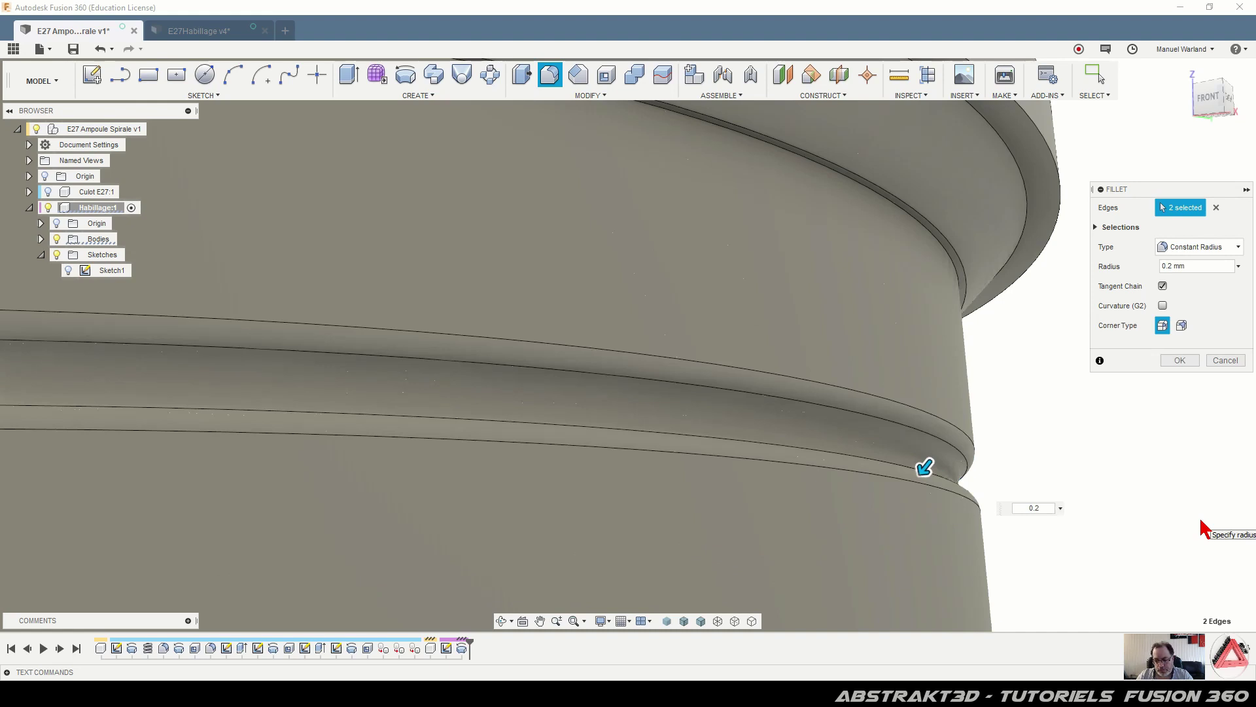
pyautogui.press('Return')
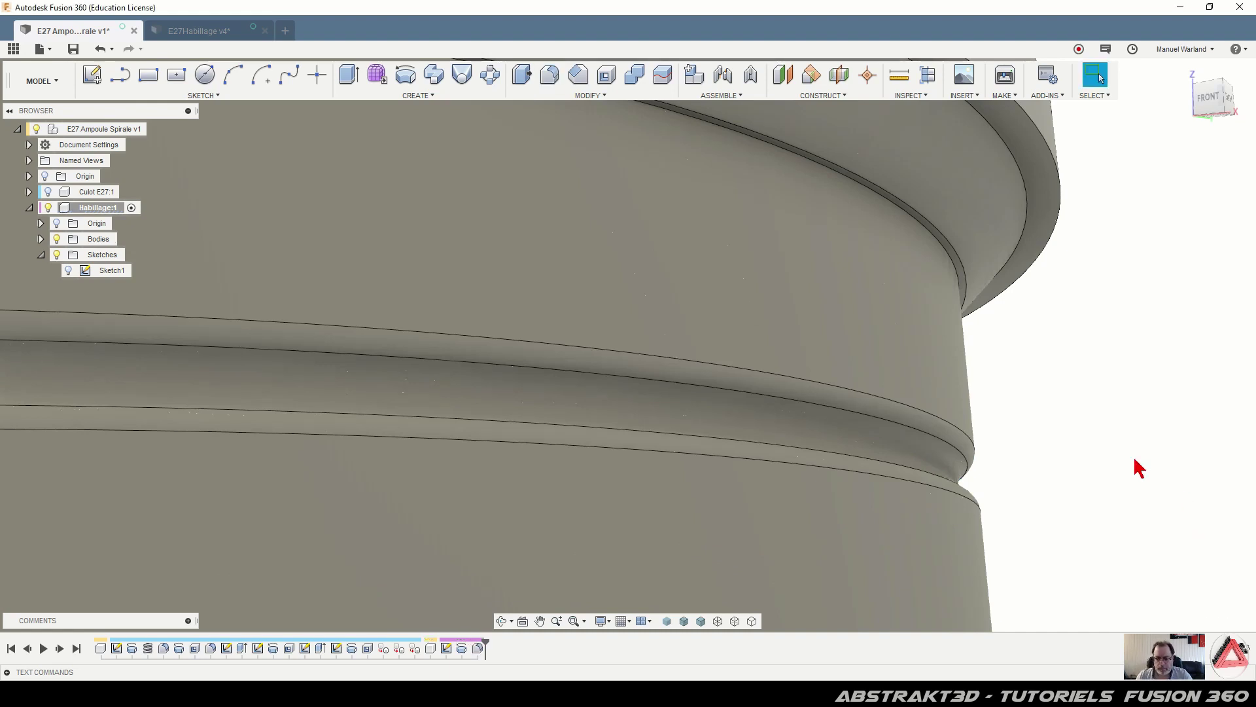
# Create a new sketch in the Habillage component on the front origin plane
pyautogui.keyDown('shift'); pyautogui.moveTo(1060, 426); pyautogui.dragTo(1047, 374, button='middle'); pyautogui.keyUp('shift')
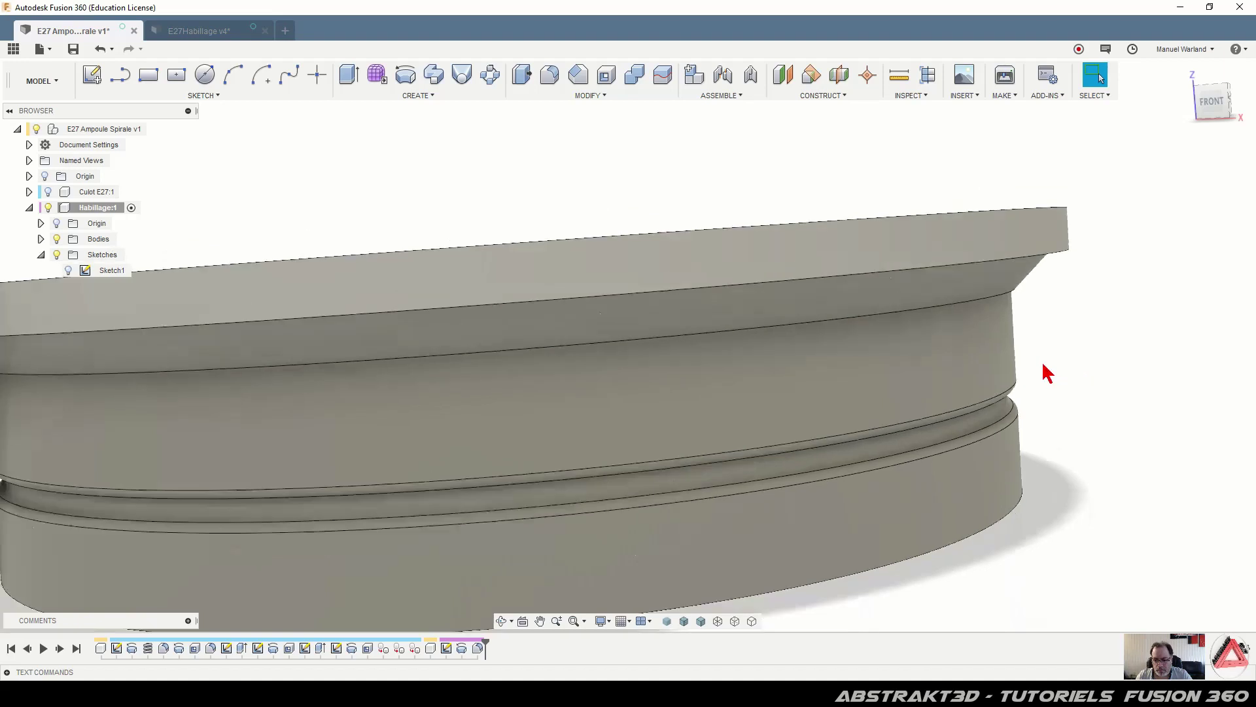
pyautogui.scroll(-5, 1048, 374)
pyautogui.keyDown('shift'); pyautogui.moveTo(838, 547); pyautogui.dragTo(928, 544, button='middle'); pyautogui.keyUp('shift')
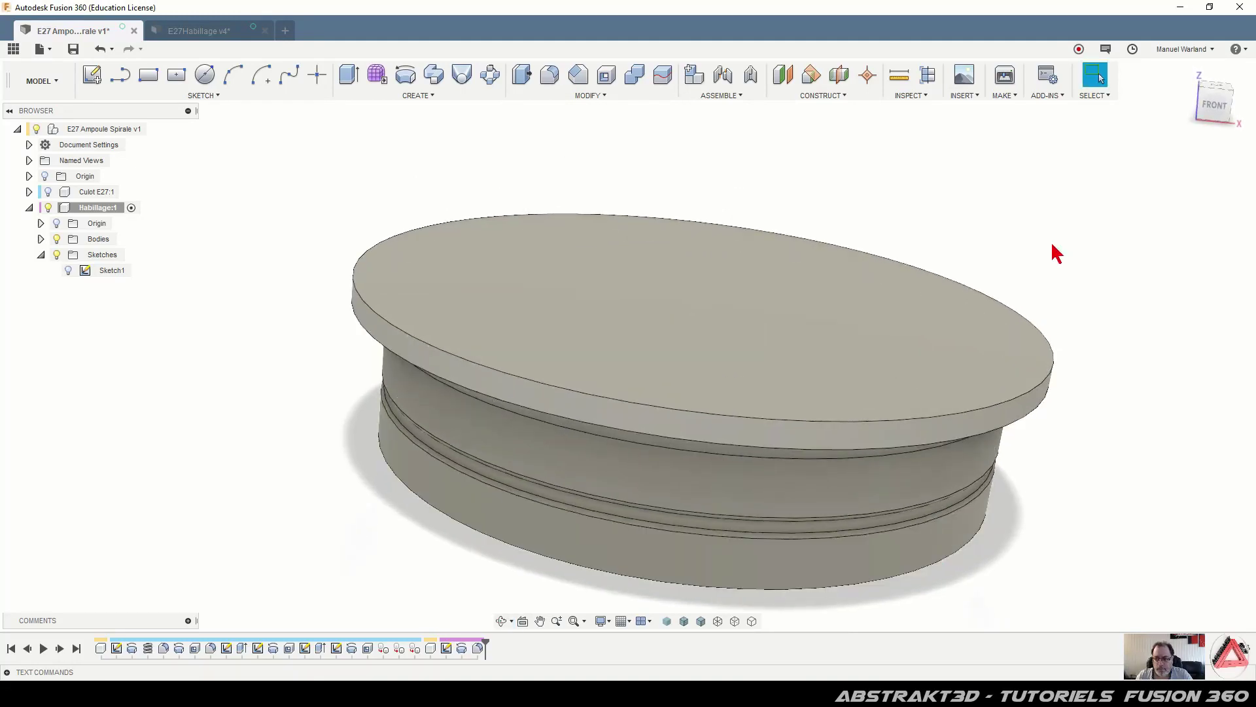
pyautogui.click(1215, 106)
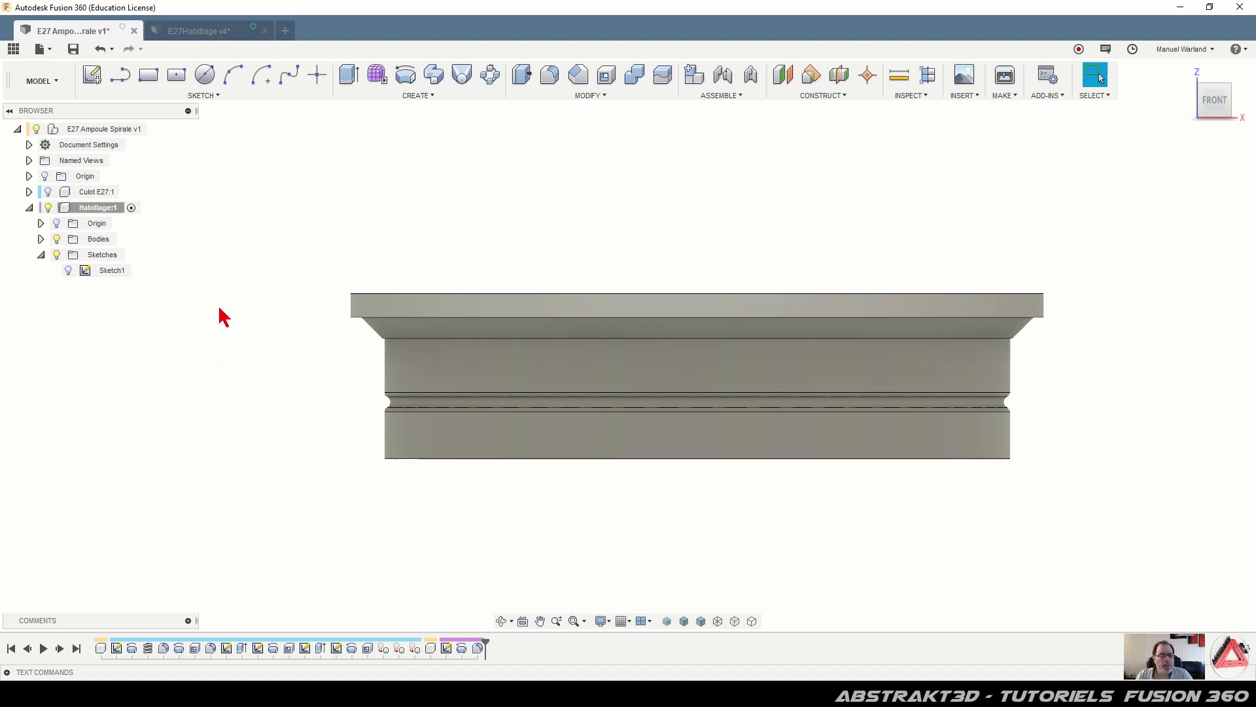
pyautogui.click(92, 77)
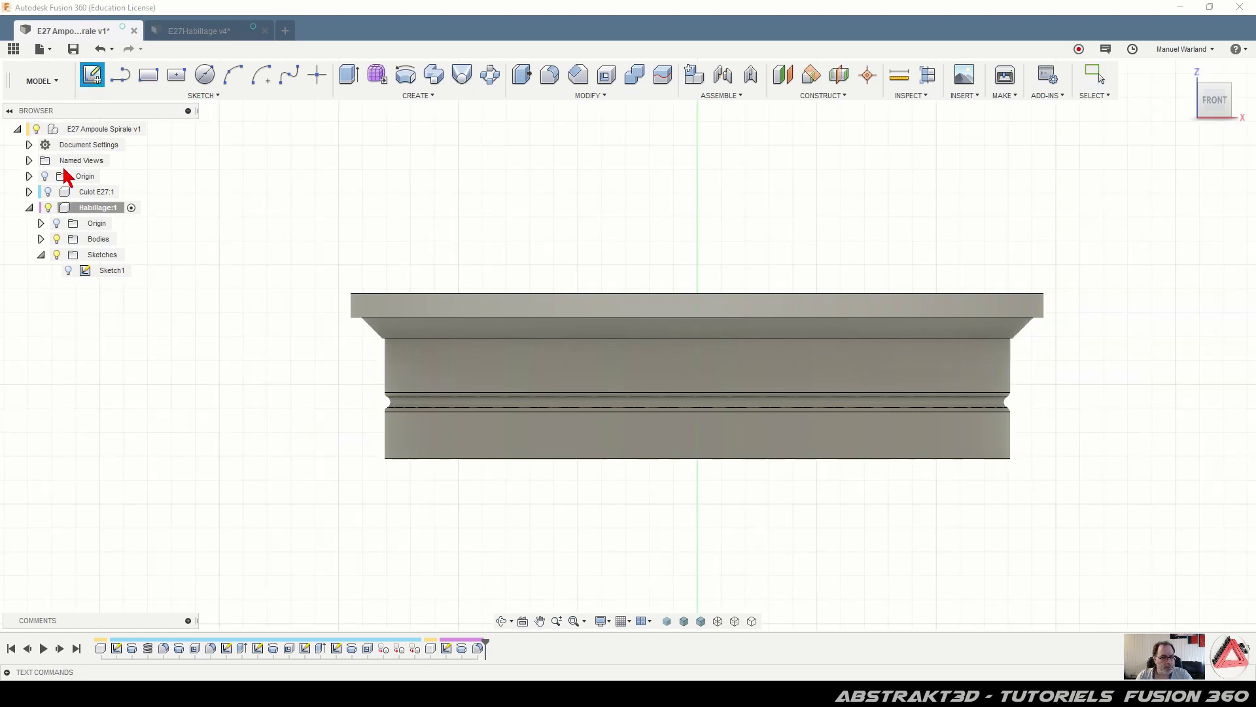
pyautogui.scroll(-4, 372, 229)
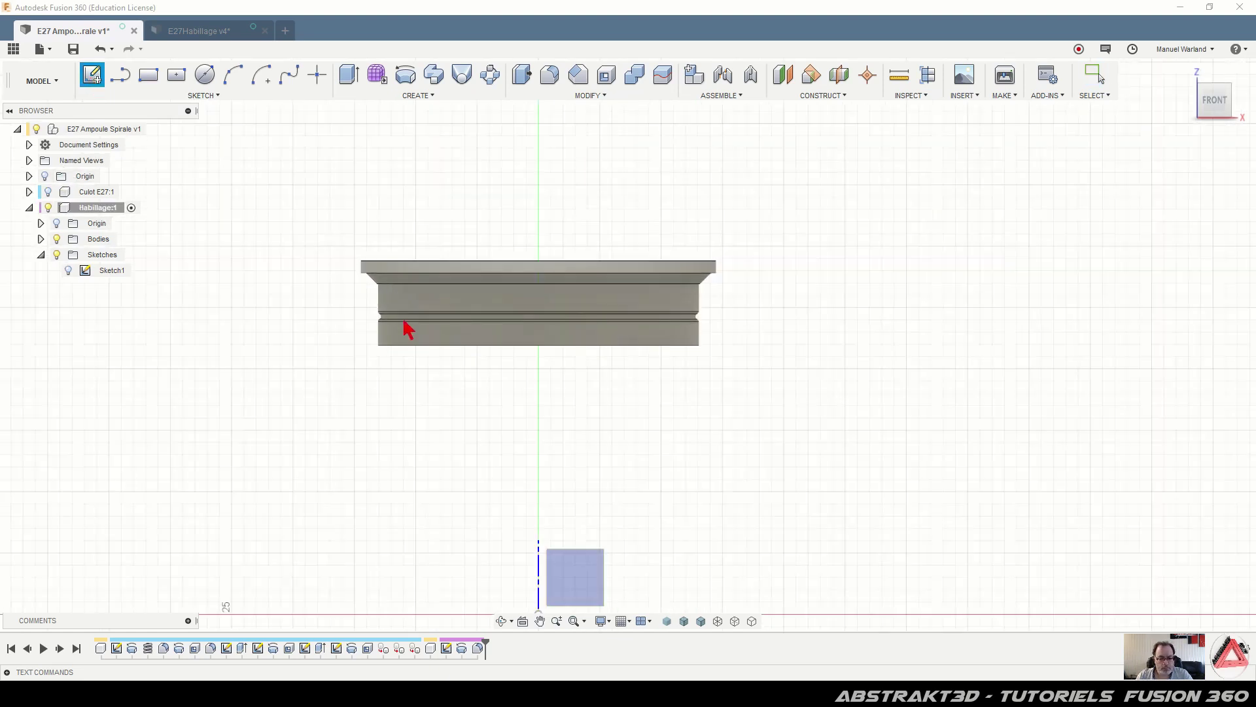
pyautogui.click(585, 574)
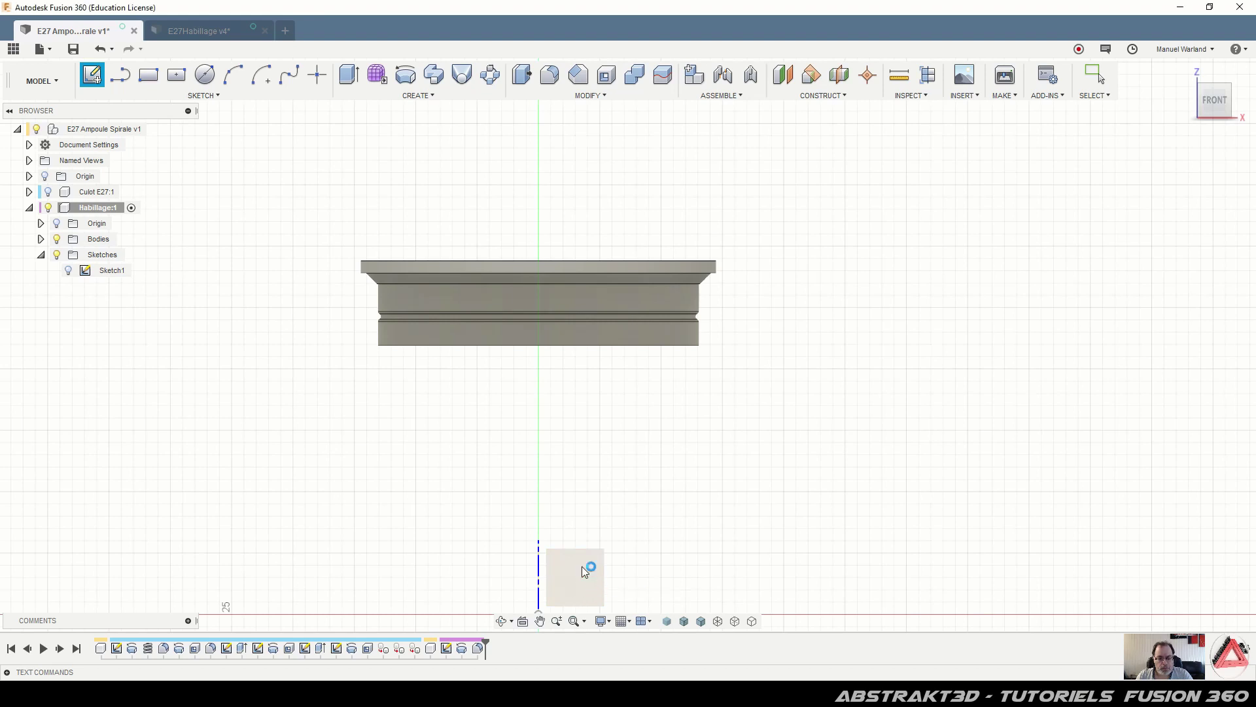
# Draw a vertical line from the origin up through the body's center, extending well above its top face
pyautogui.scroll(-3, 720, 550)
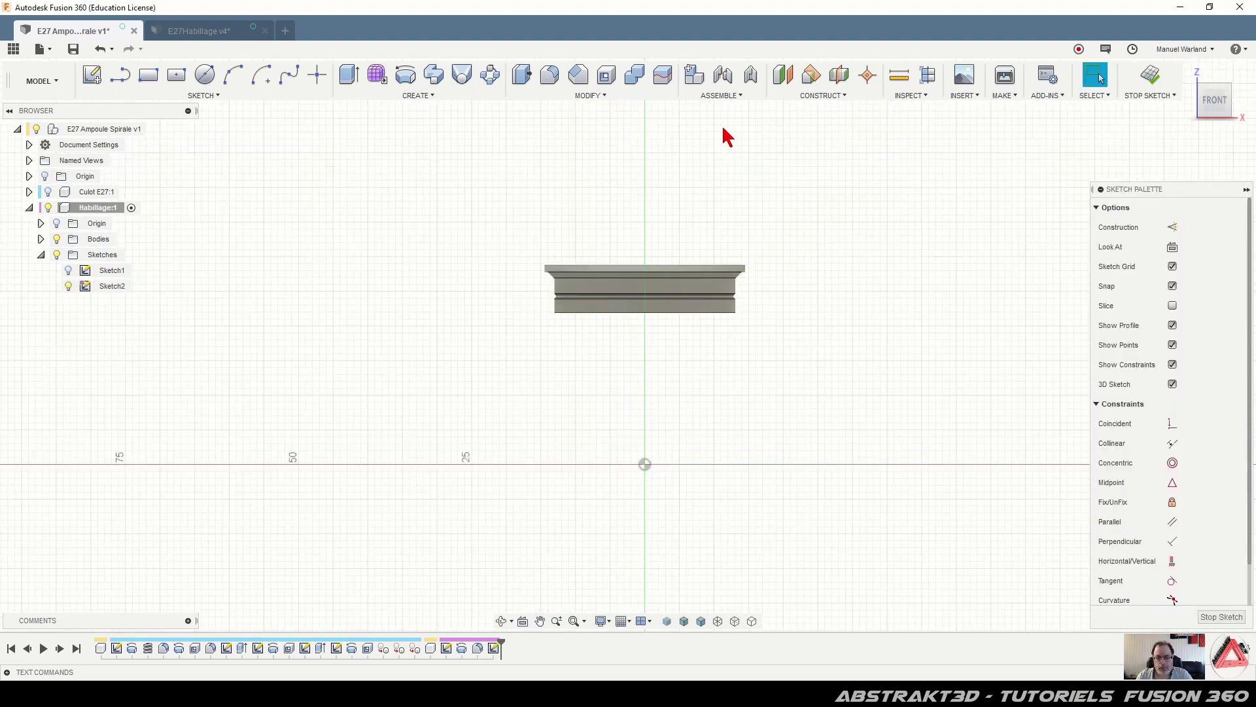
pyautogui.scroll(3, 723, 164)
pyautogui.scroll(-4, 687, 236)
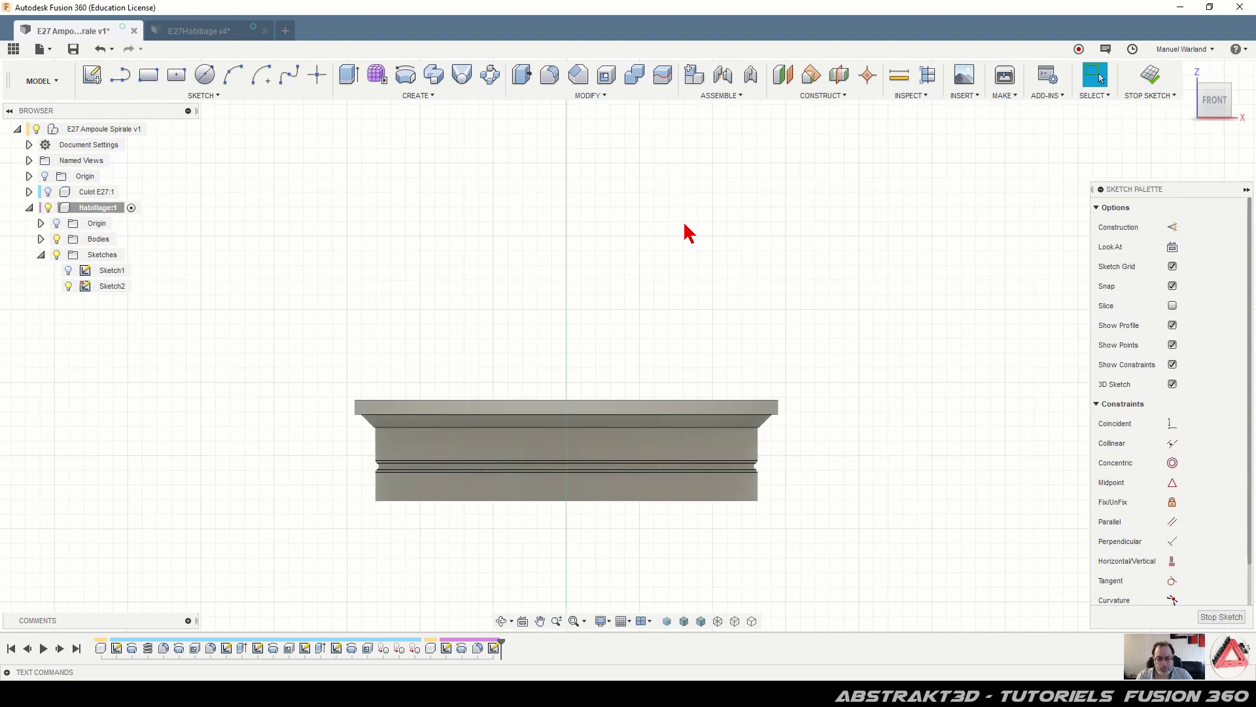
pyautogui.scroll(-2, 681, 266)
pyautogui.click(120, 74)
pyautogui.click(618, 571)
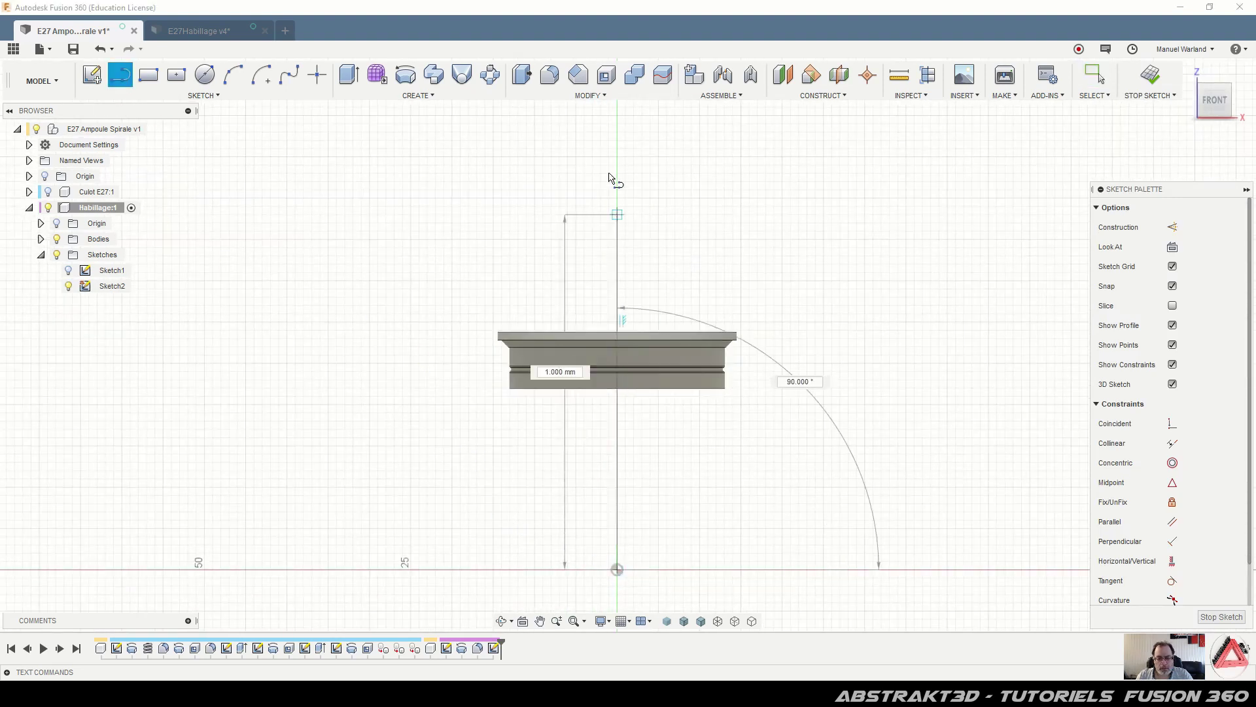
pyautogui.scroll(-4, 621, 120)
pyautogui.click(621, 110)
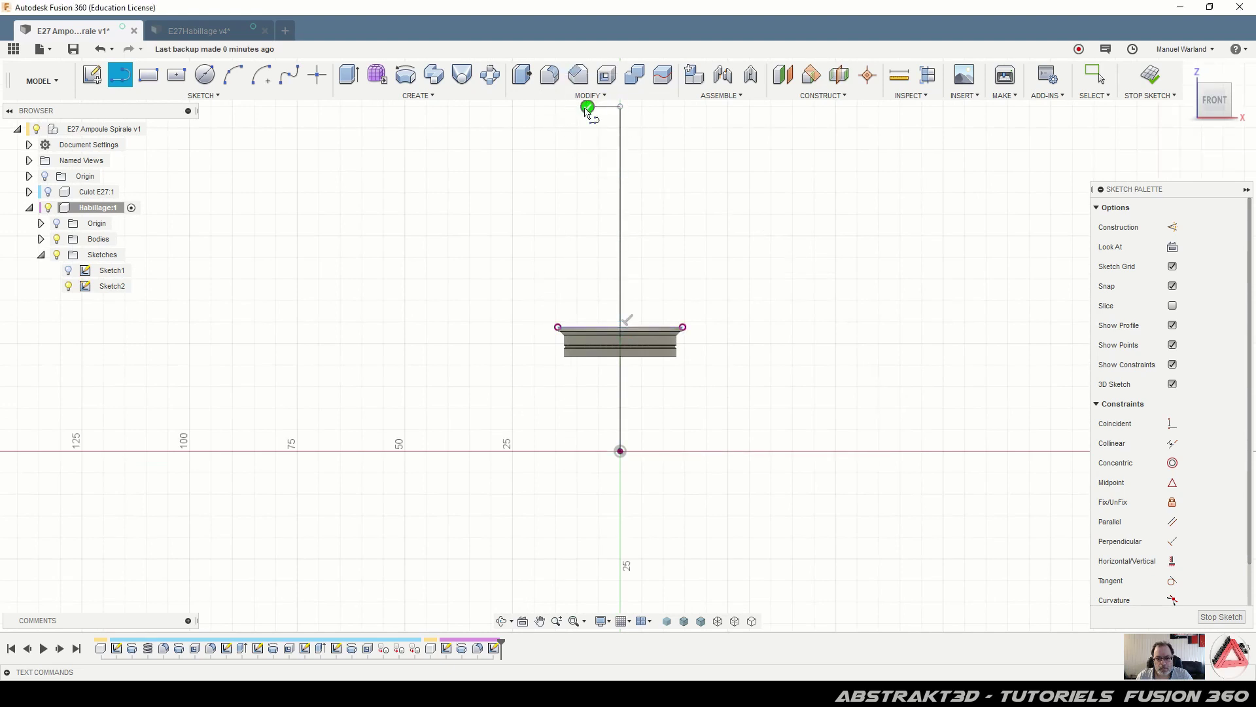
pyautogui.press('Escape')
# Enable the Slice option to section the Habillage body at the sketch plane
pyautogui.scroll(-1, 653, 503)
pyautogui.scroll(5, 654, 392)
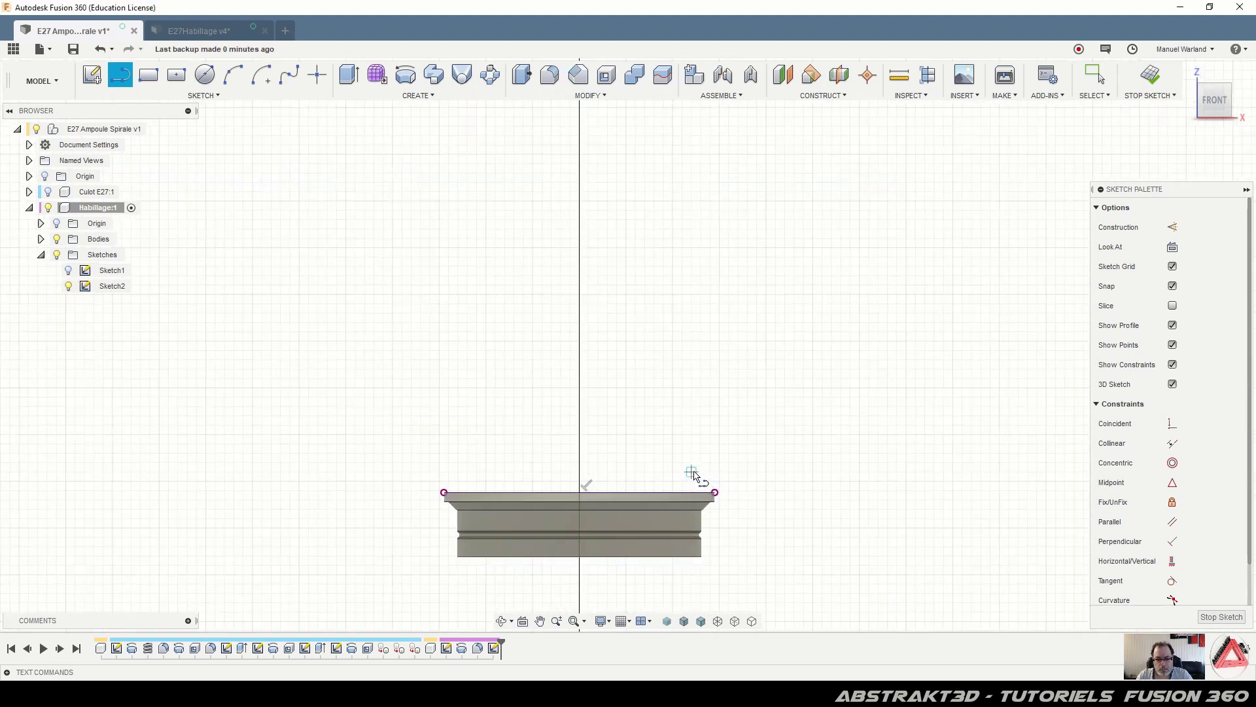
pyautogui.scroll(2, 684, 438)
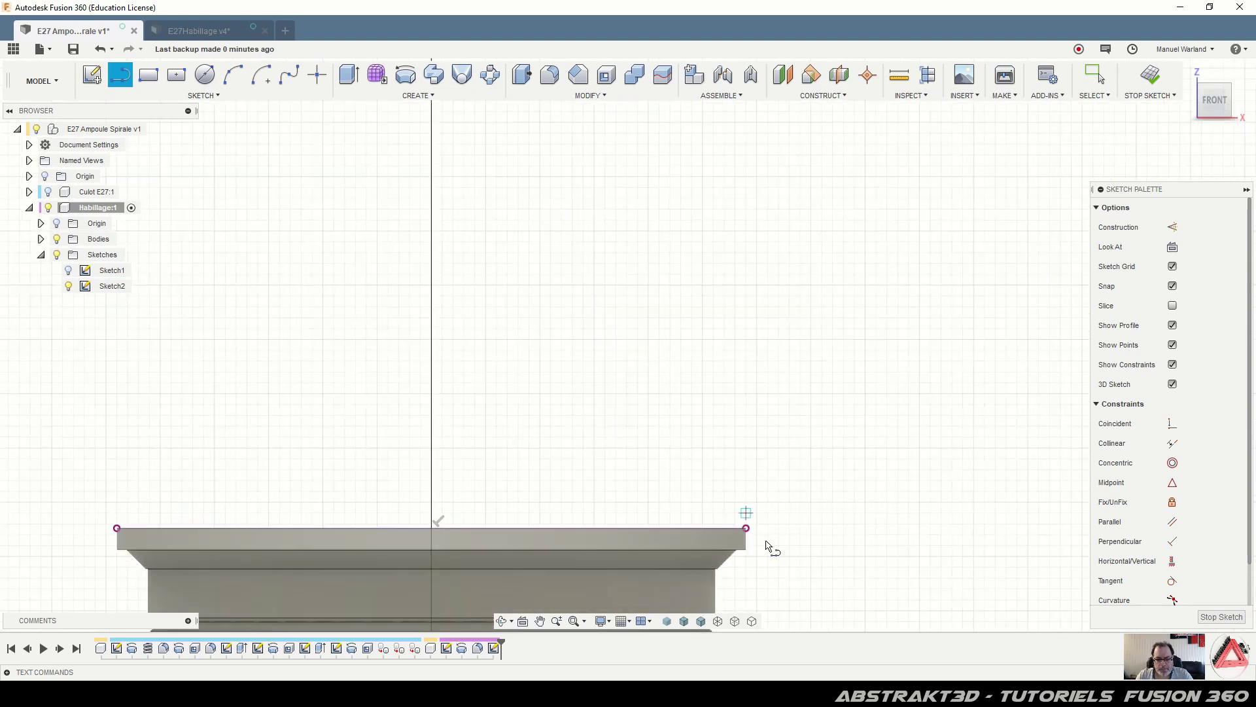
pyautogui.scroll(2, 782, 569)
pyautogui.scroll(2, 782, 571)
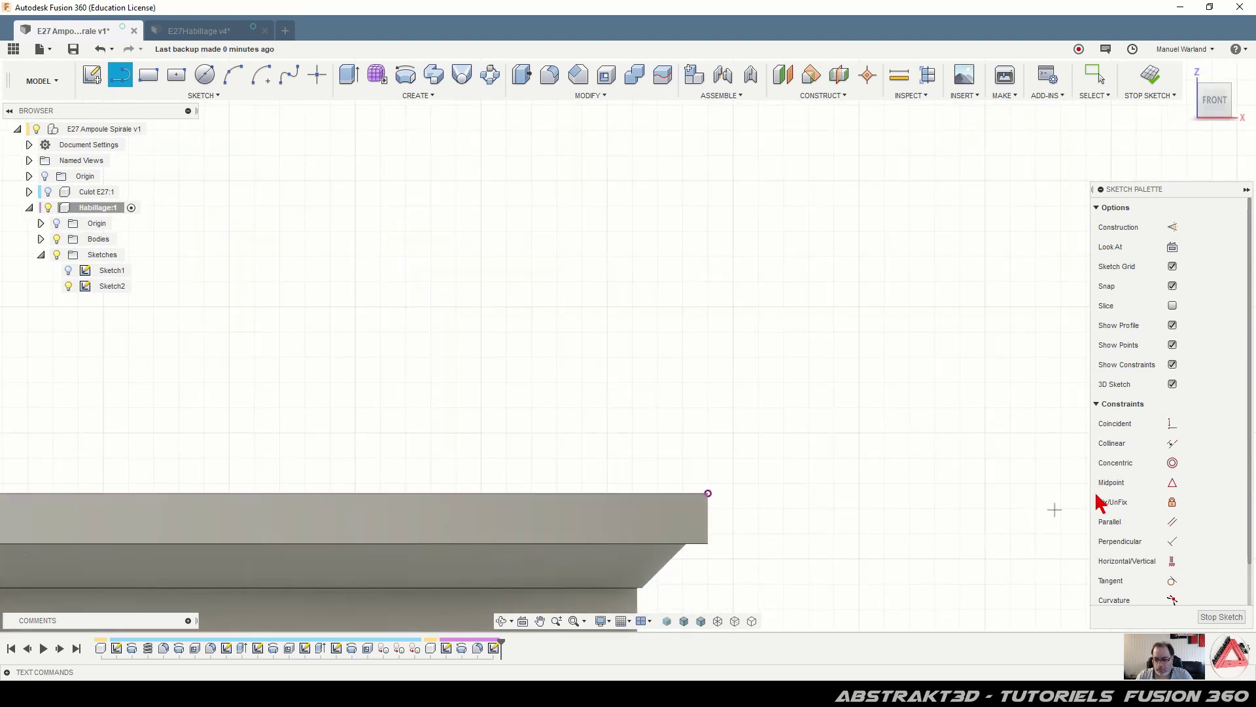
pyautogui.click(1173, 306)
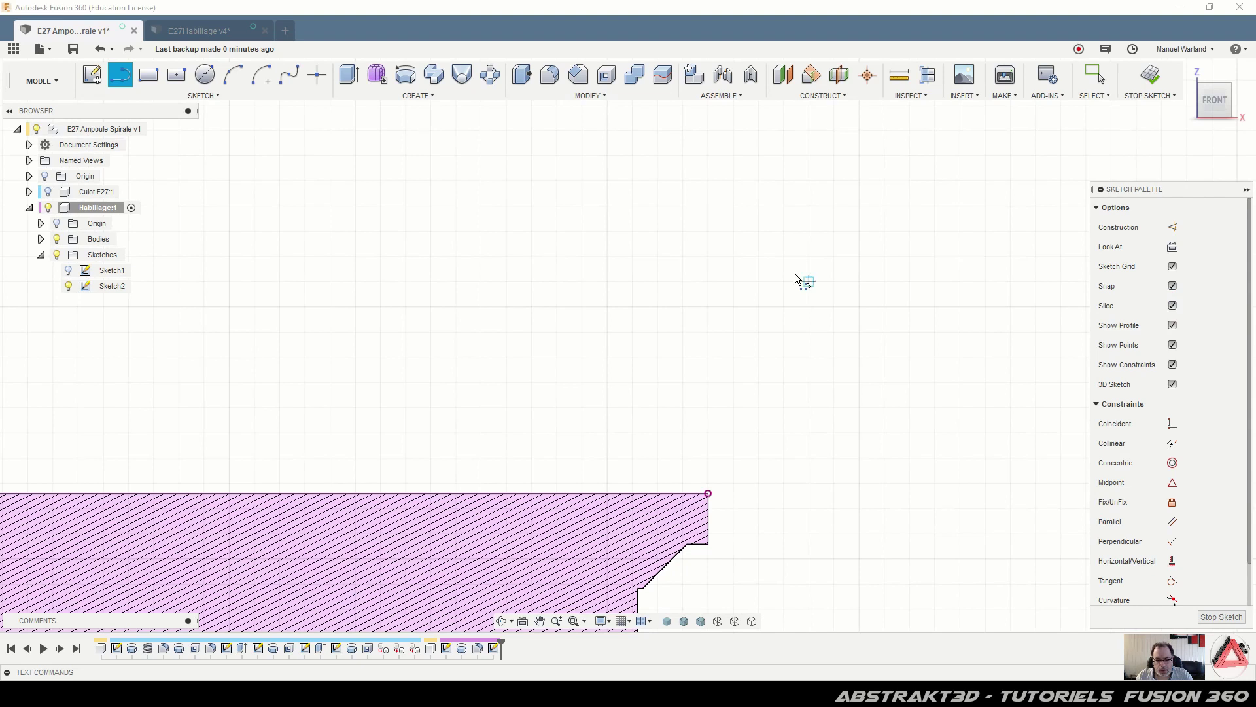
pyautogui.scroll(-1, 799, 247)
pyautogui.scroll(-1, 800, 248)
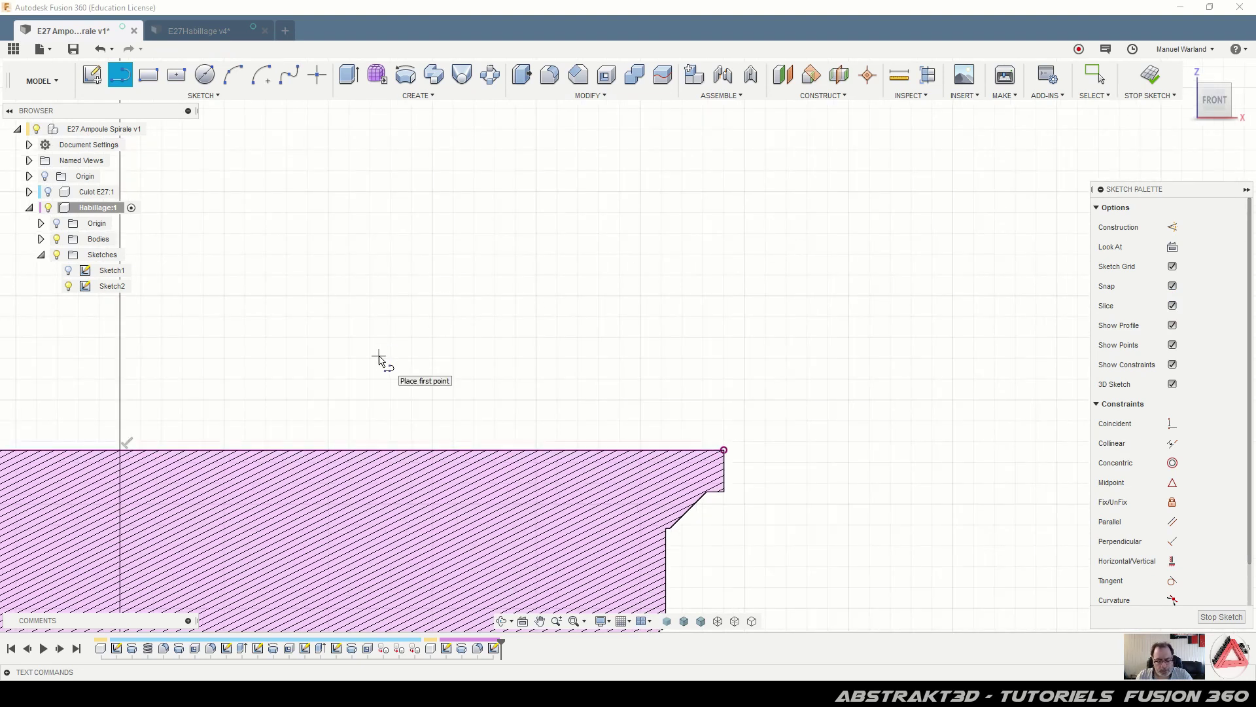
pyautogui.press('p')
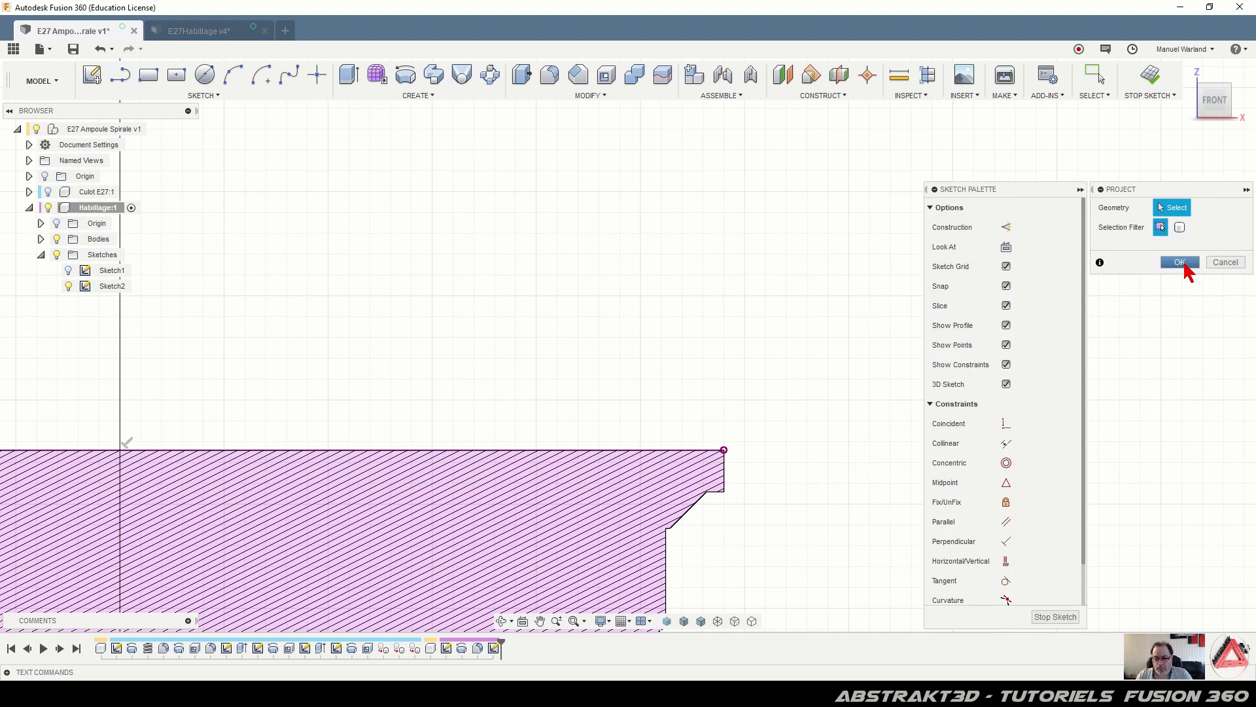
pyautogui.click(1179, 263)
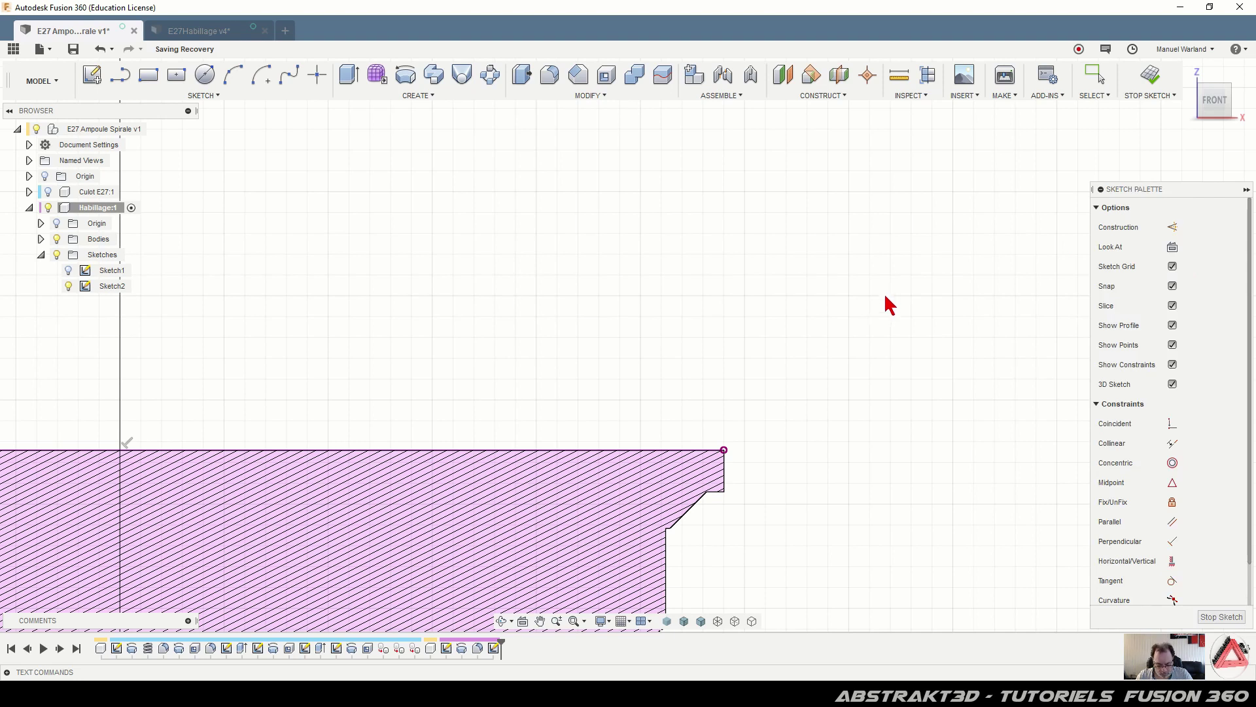
pyautogui.press('Escape')
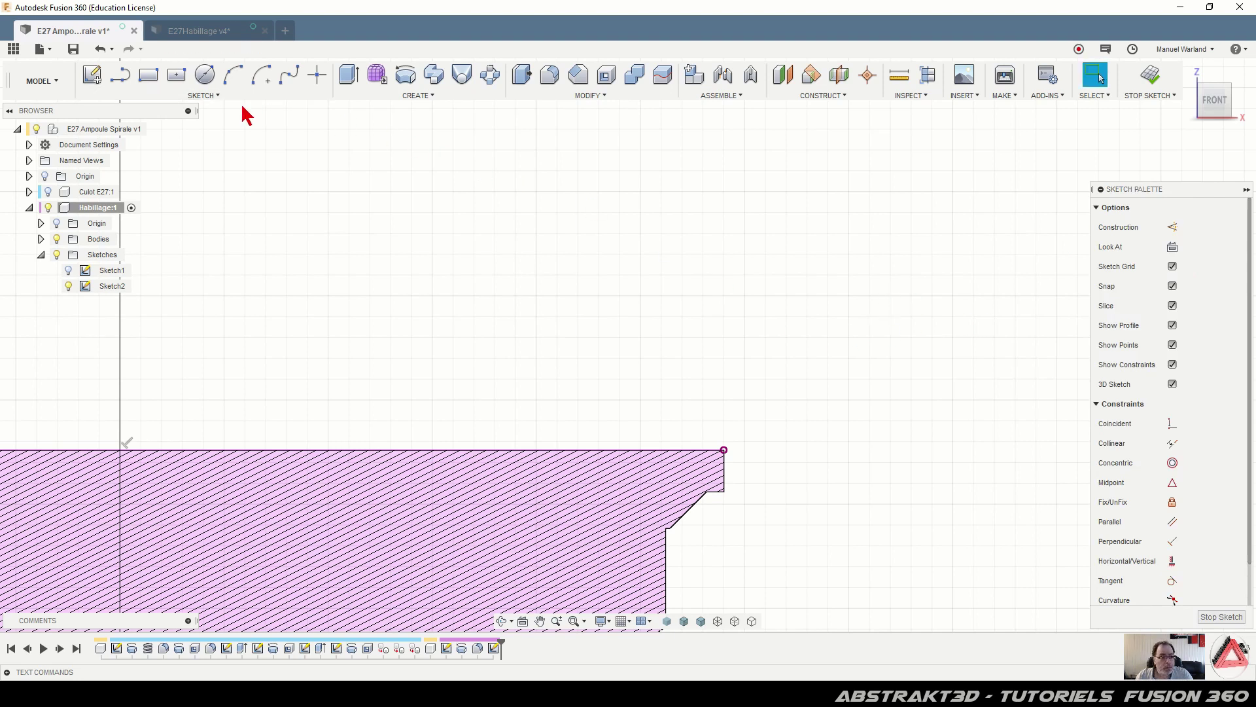
# Draw a 1 mm horizontal line outward from the flange's upper outer corner and a 1 mm vertical line upward from its end
pyautogui.click(122, 76)
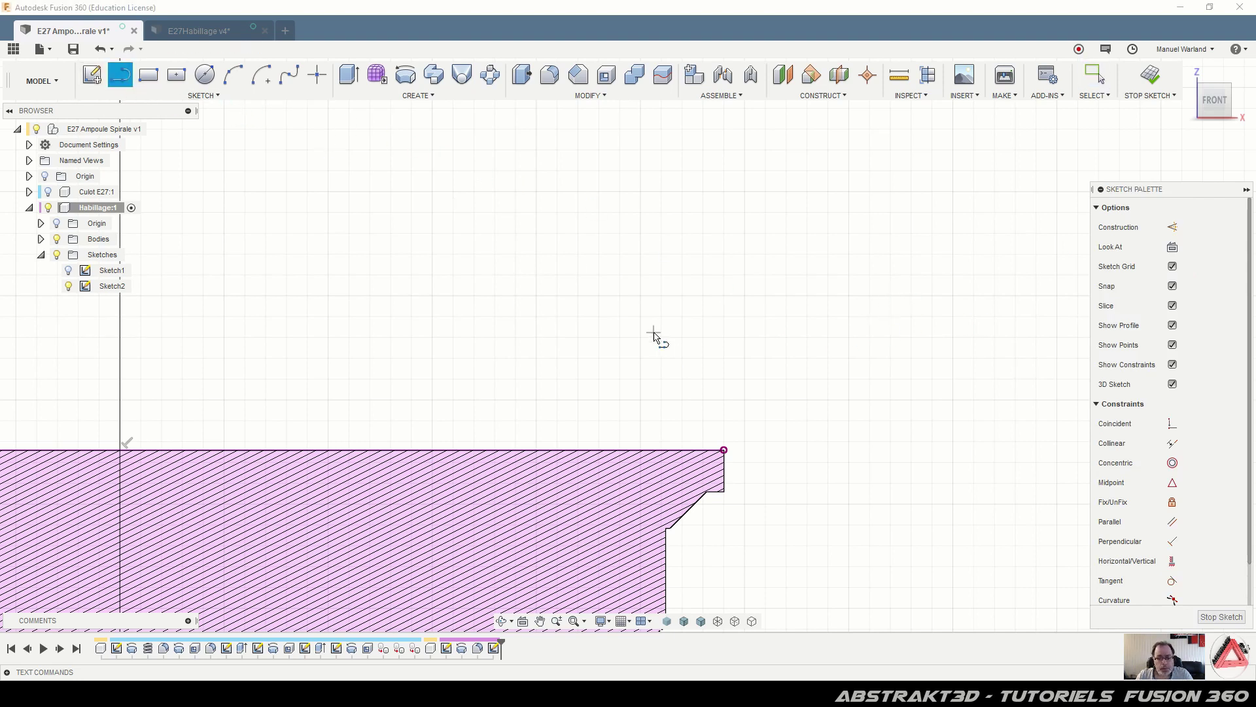
pyautogui.click(724, 450)
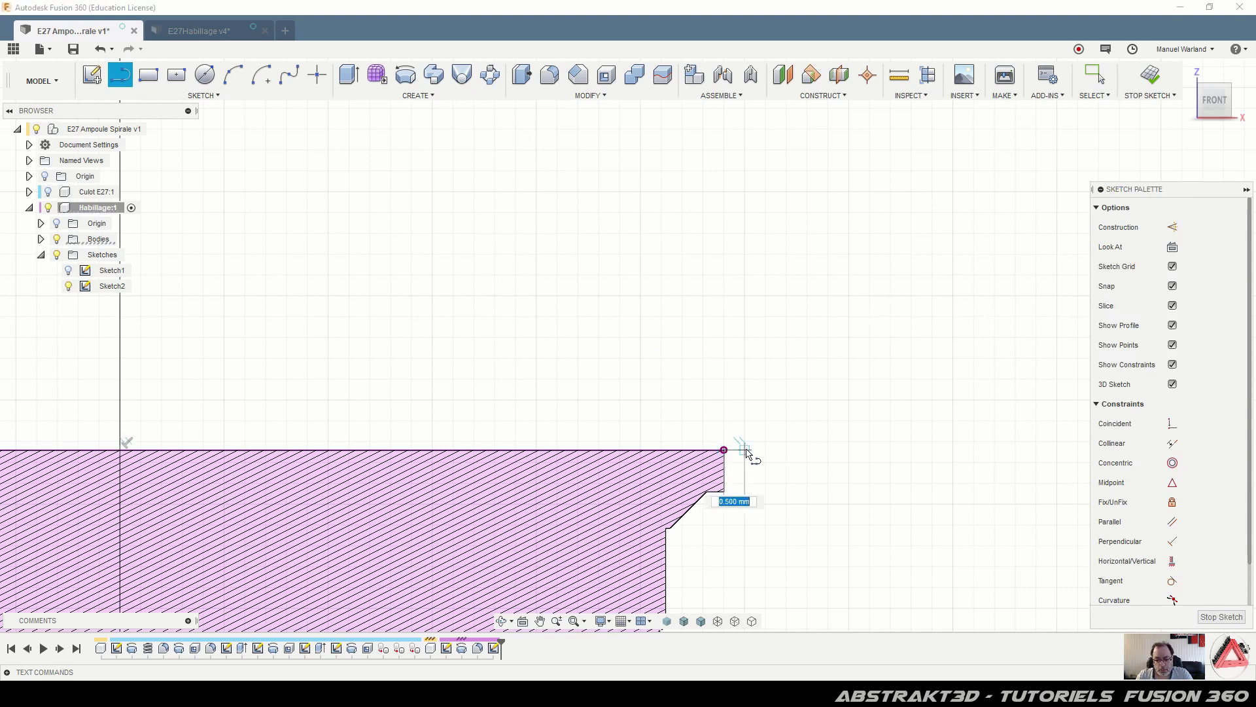
pyautogui.click(761, 447)
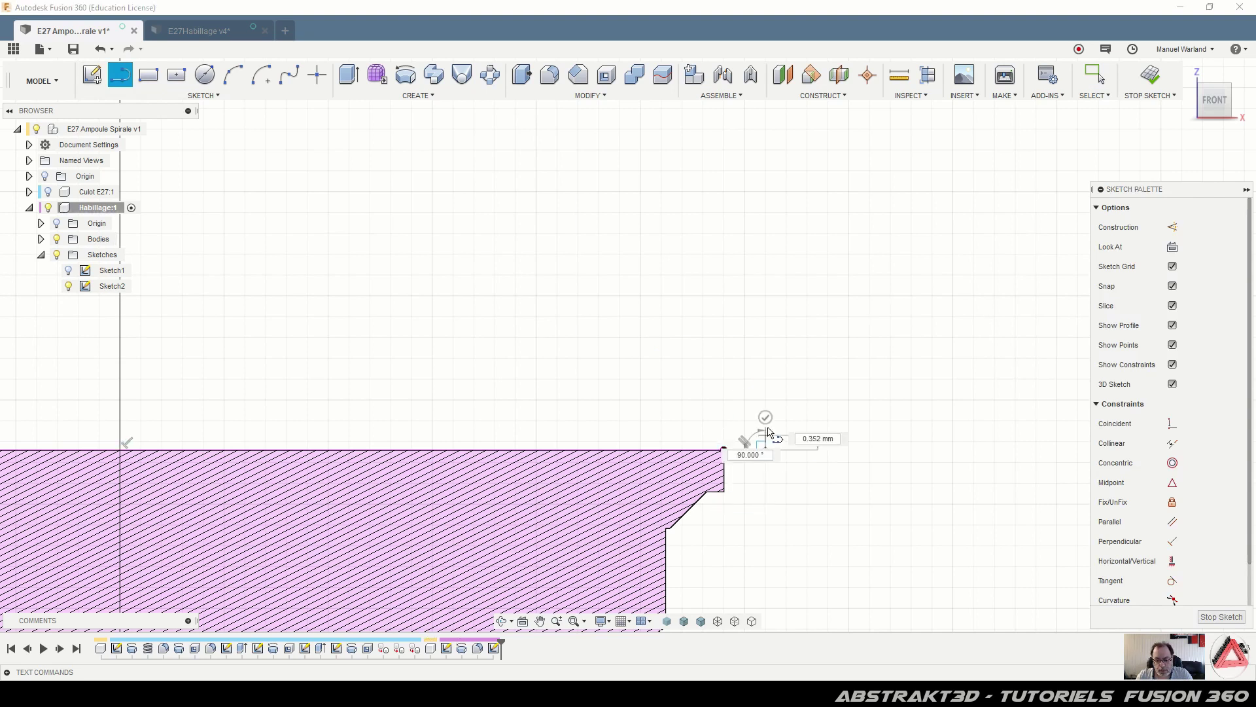
pyautogui.scroll(5, 768, 426)
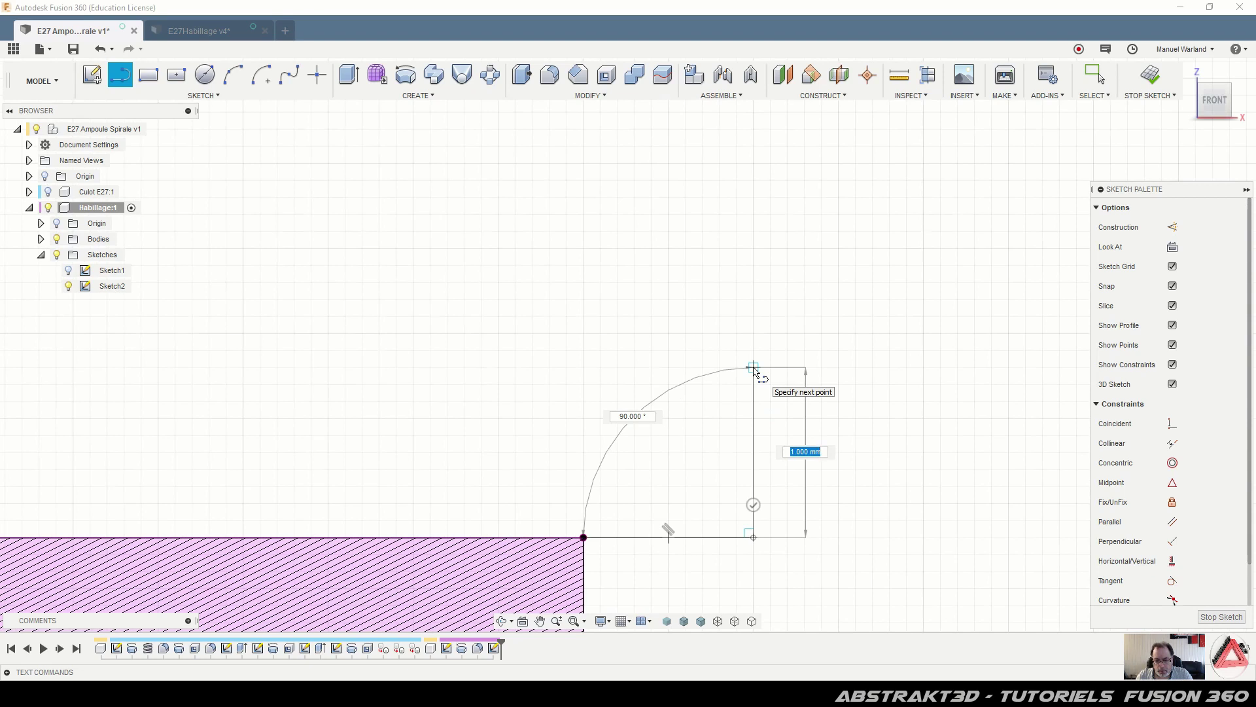
pyautogui.click(753, 369)
pyautogui.scroll(-3, 753, 370)
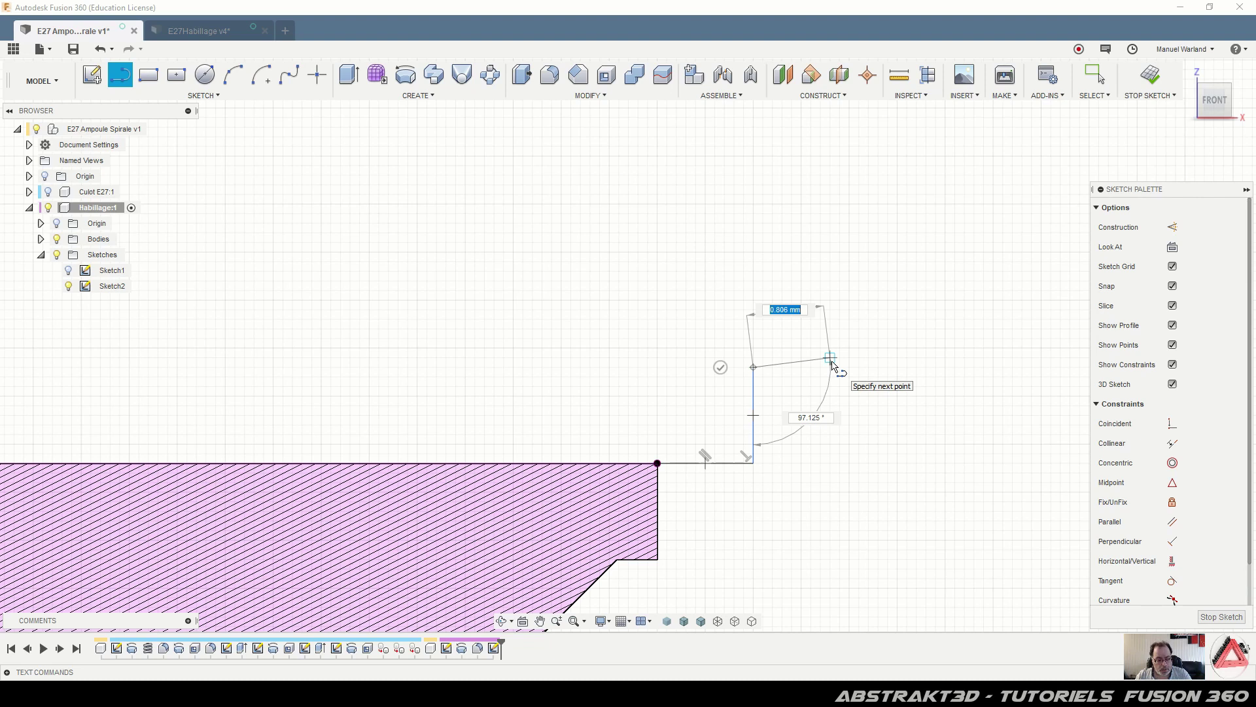
pyautogui.press('Escape')
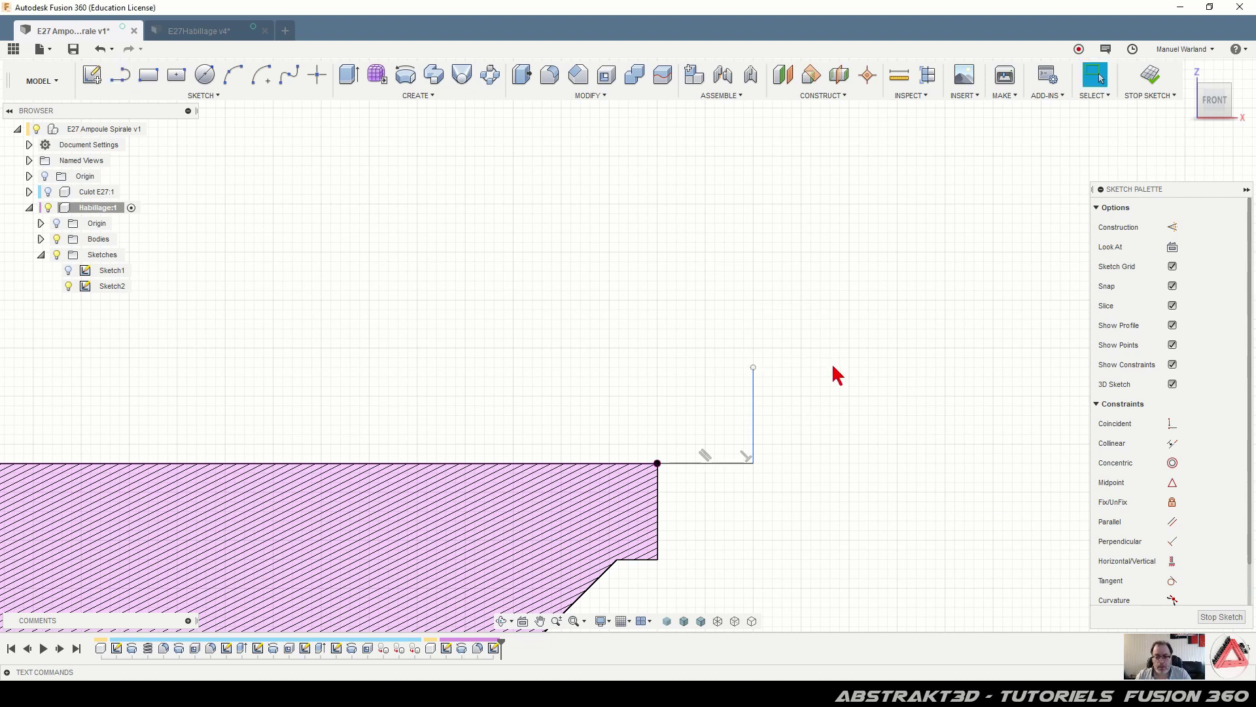
# Switch to the E27Habillage v4 document and examine the reference profile's arcs and dimensions above the collar
pyautogui.click(213, 34)
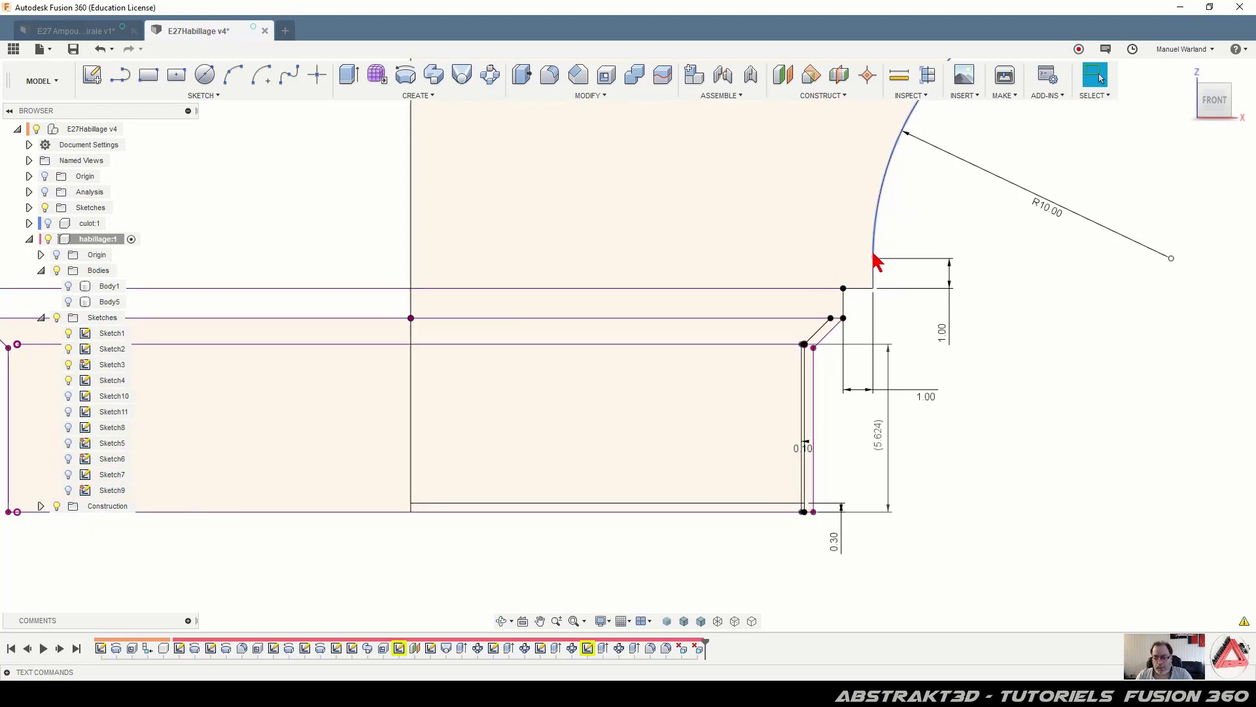
pyautogui.scroll(-3, 575, 340)
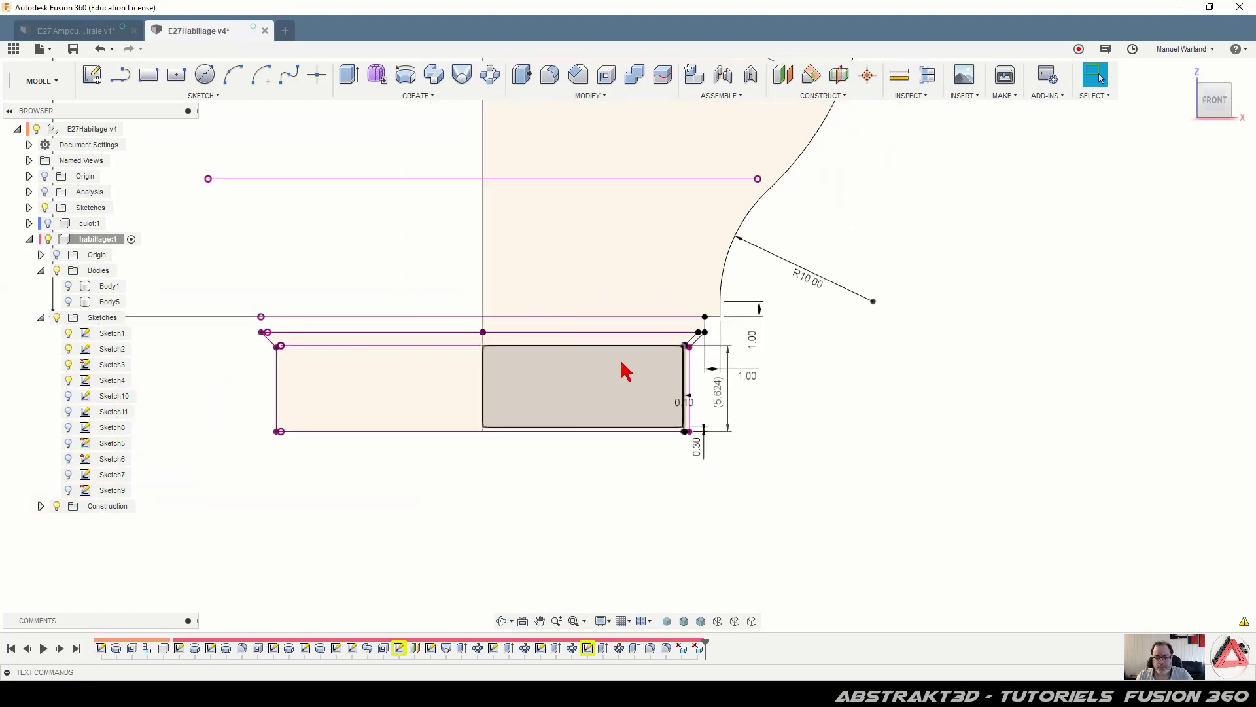
pyautogui.scroll(-3, 676, 401)
pyautogui.scroll(2, 638, 332)
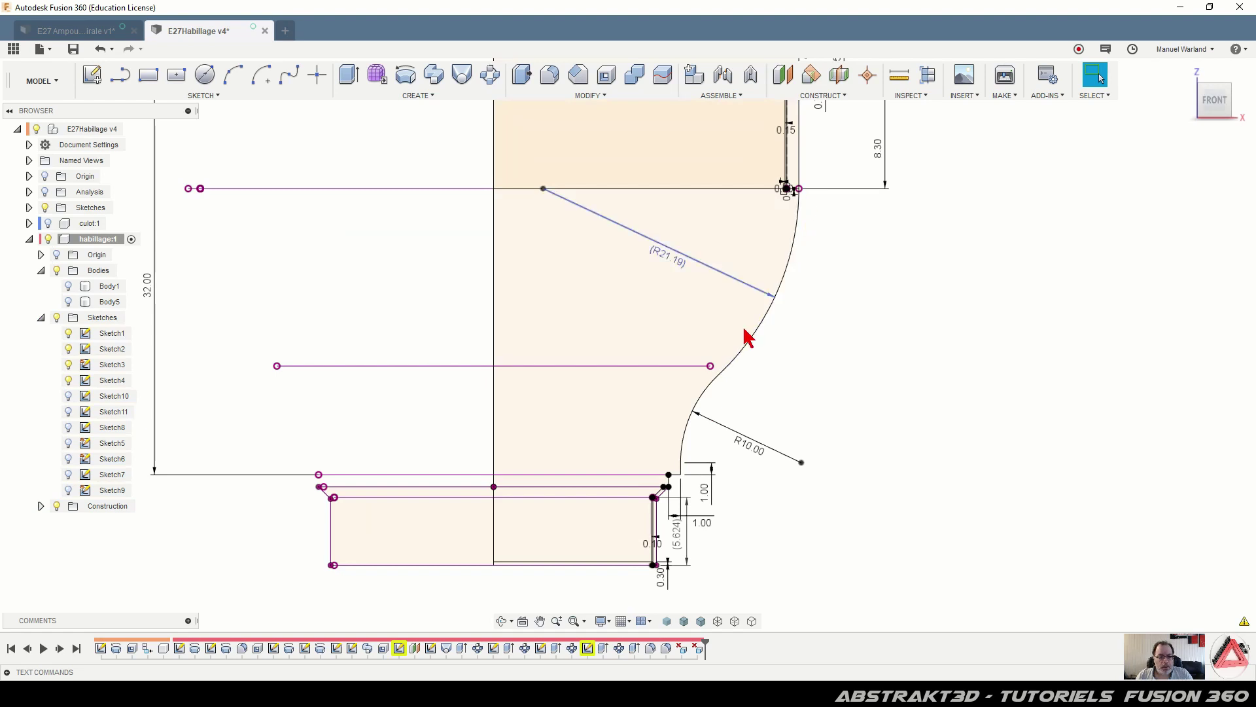
pyautogui.scroll(-3, 748, 336)
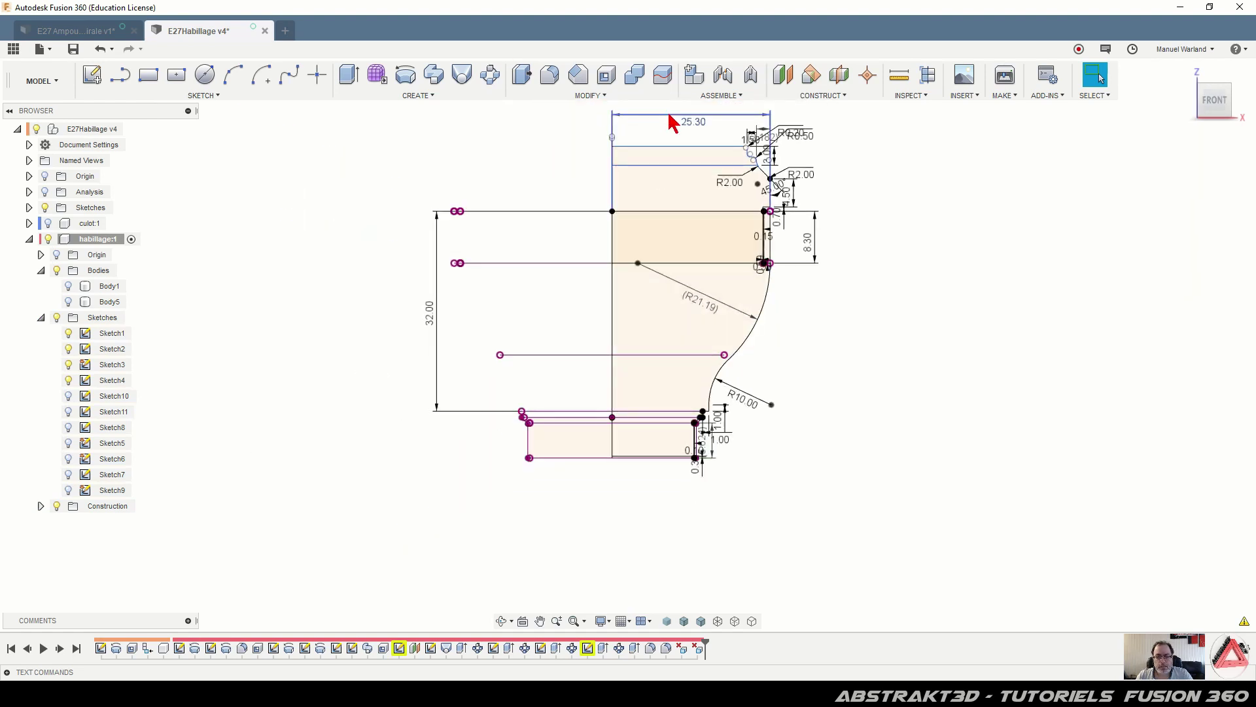
# Switch back to the E27 Ampoule Spirale v1 document and draw a horizontal line about 27 mm long outward from the center line, above the body
pyautogui.moveTo(399, 694)
pyautogui.moveTo(530, 695)
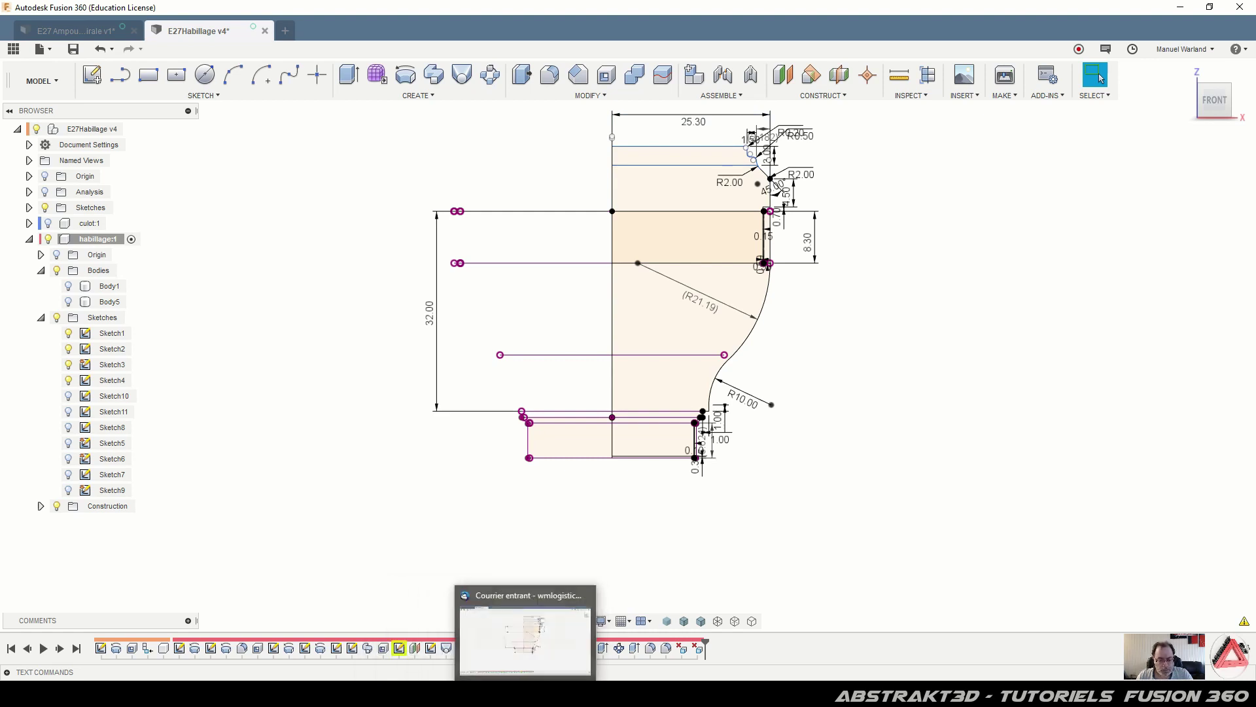
pyautogui.click(105, 34)
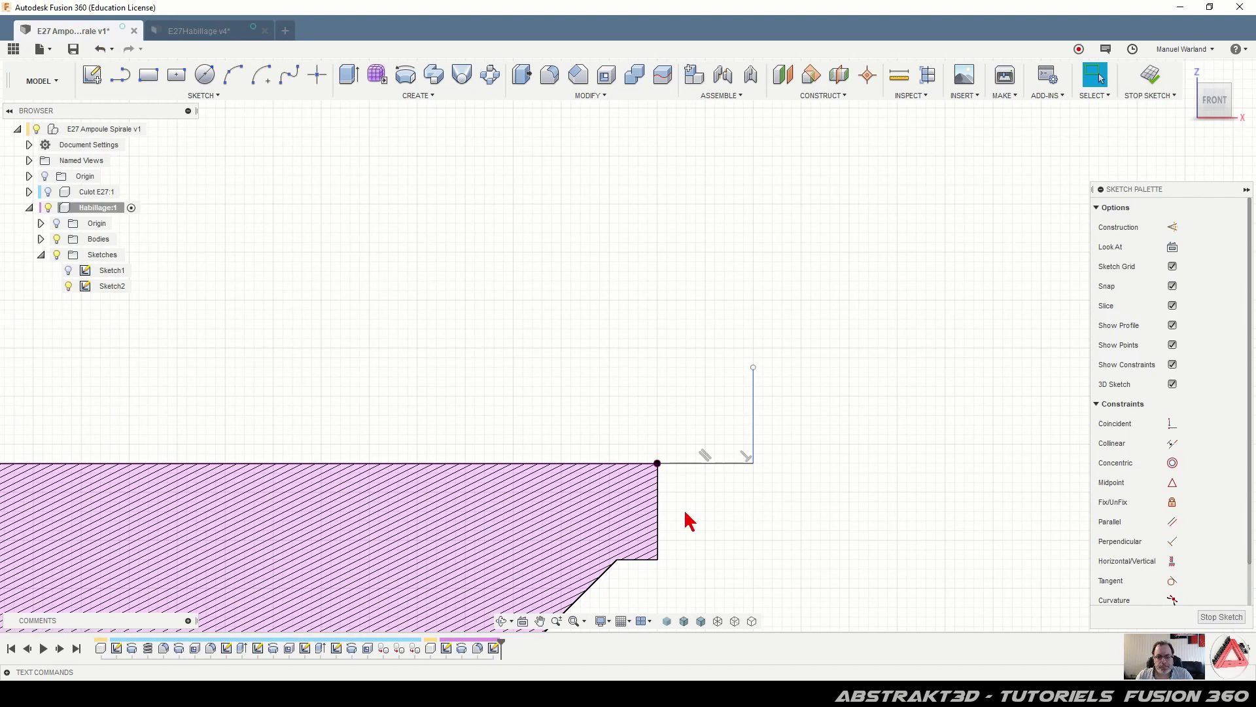
pyautogui.scroll(-5, 786, 494)
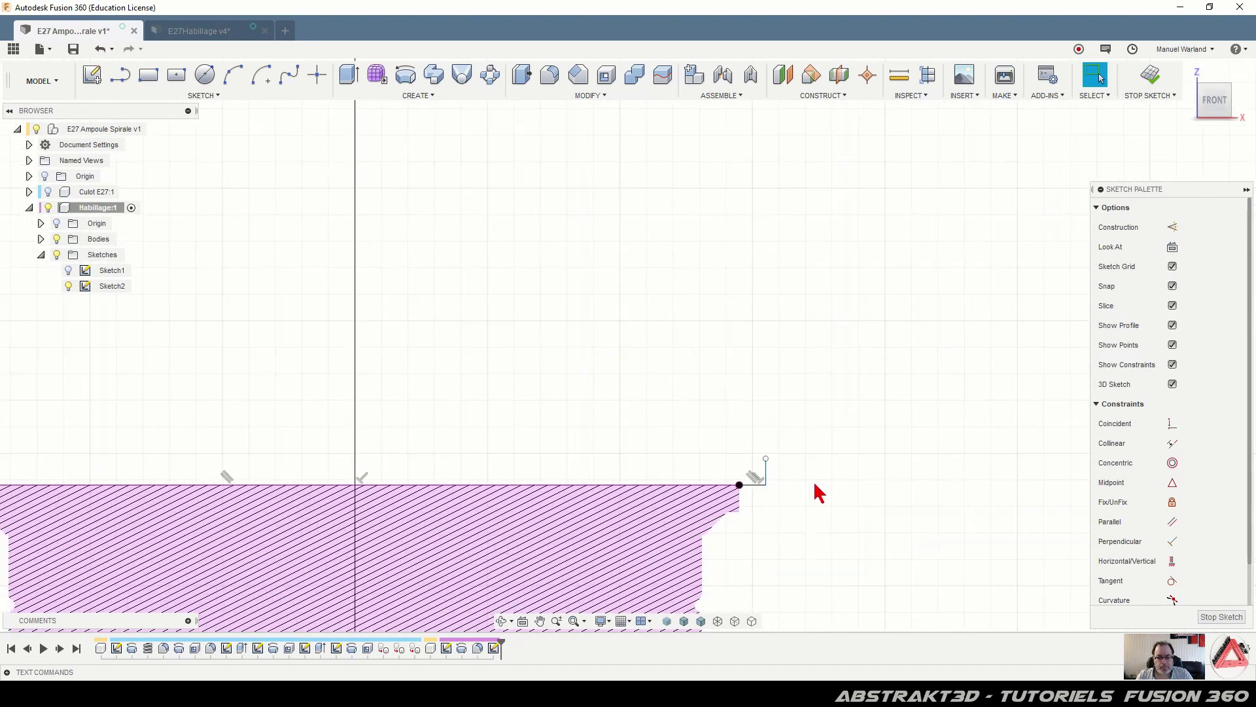
pyautogui.click(120, 74)
pyautogui.click(438, 130)
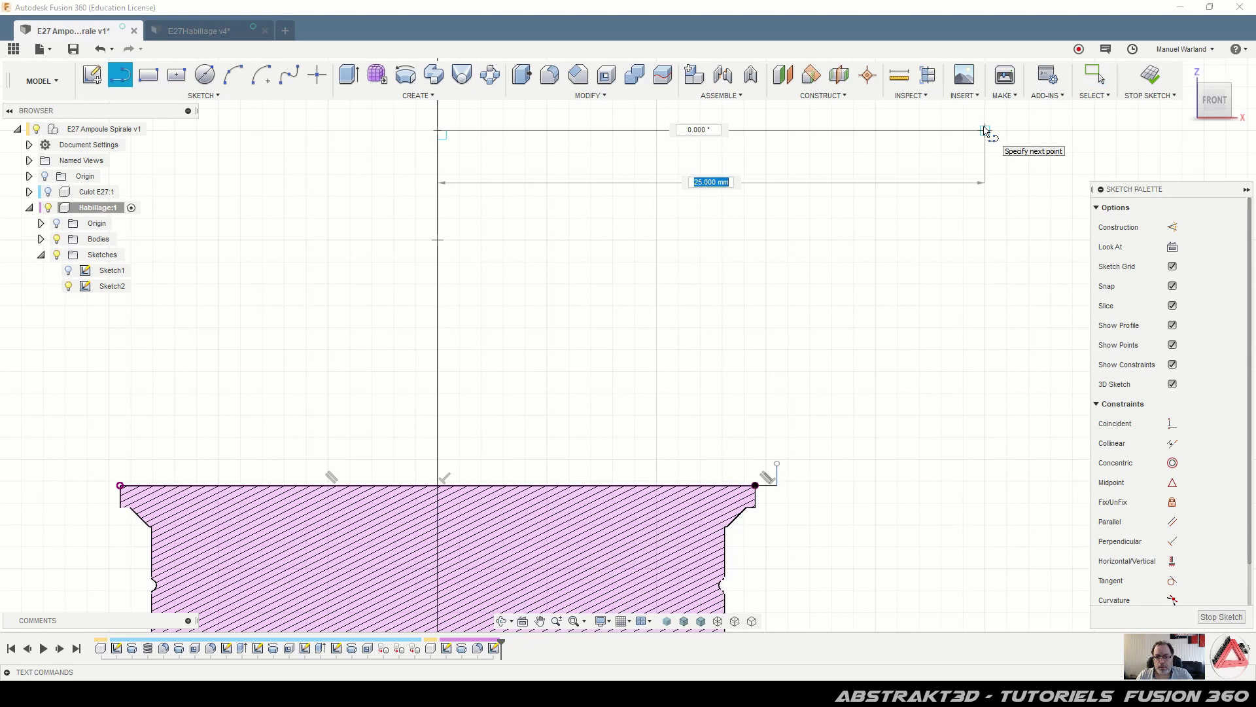
pyautogui.click(1029, 131)
pyautogui.moveTo(1029, 130); pyautogui.dragTo(1028, 276)
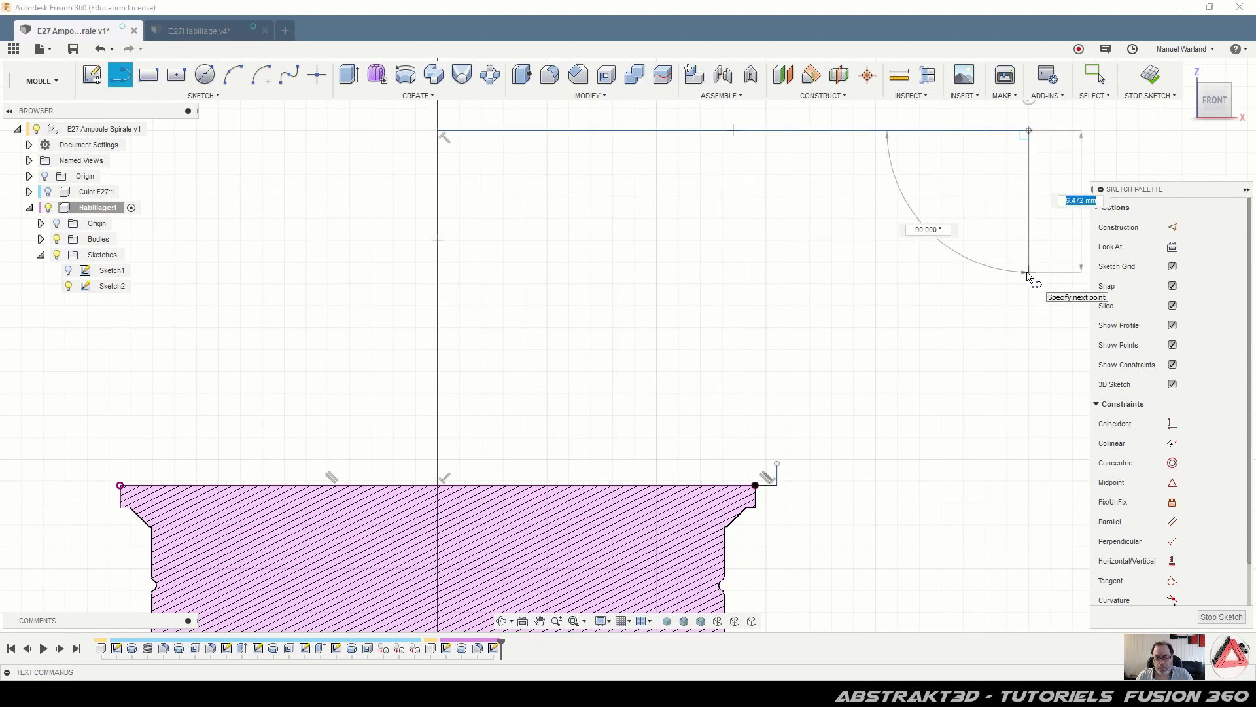
pyautogui.press('Escape')
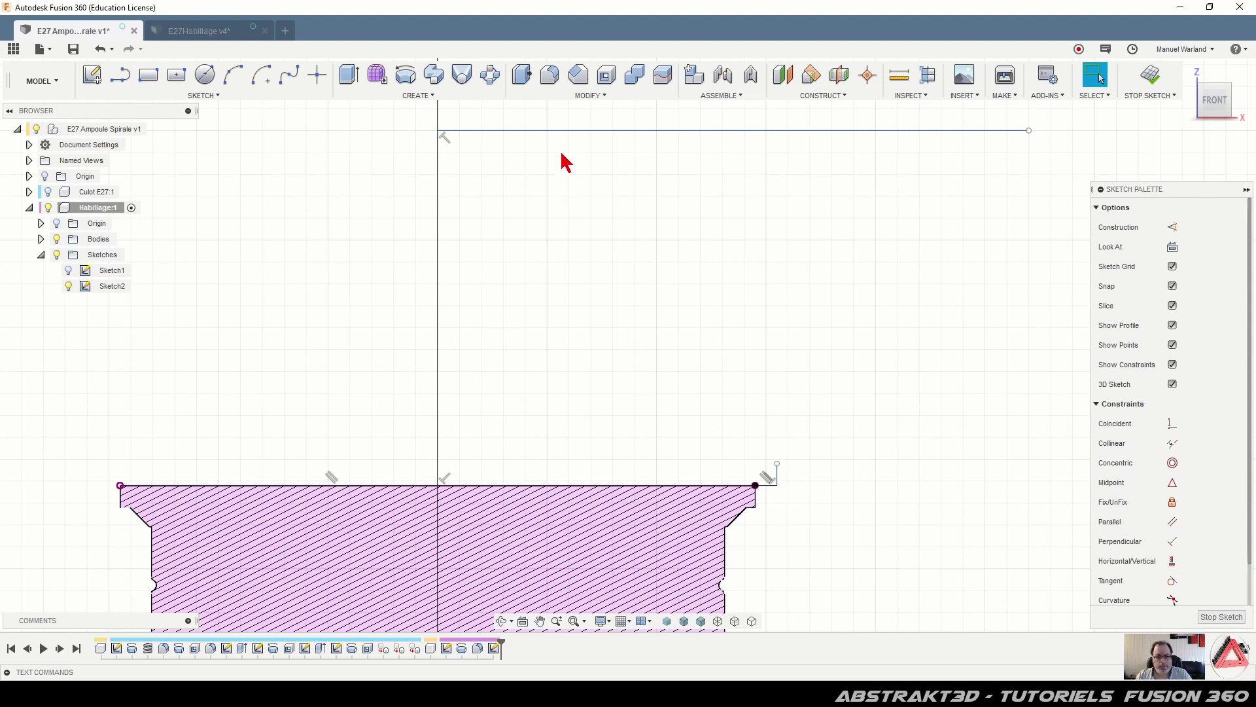
# Dimension the distance between the new horizontal line and the body's top face at 32 mm
pyautogui.moveTo(576, 130); pyautogui.dragTo(574, 488)
pyautogui.click(574, 487)
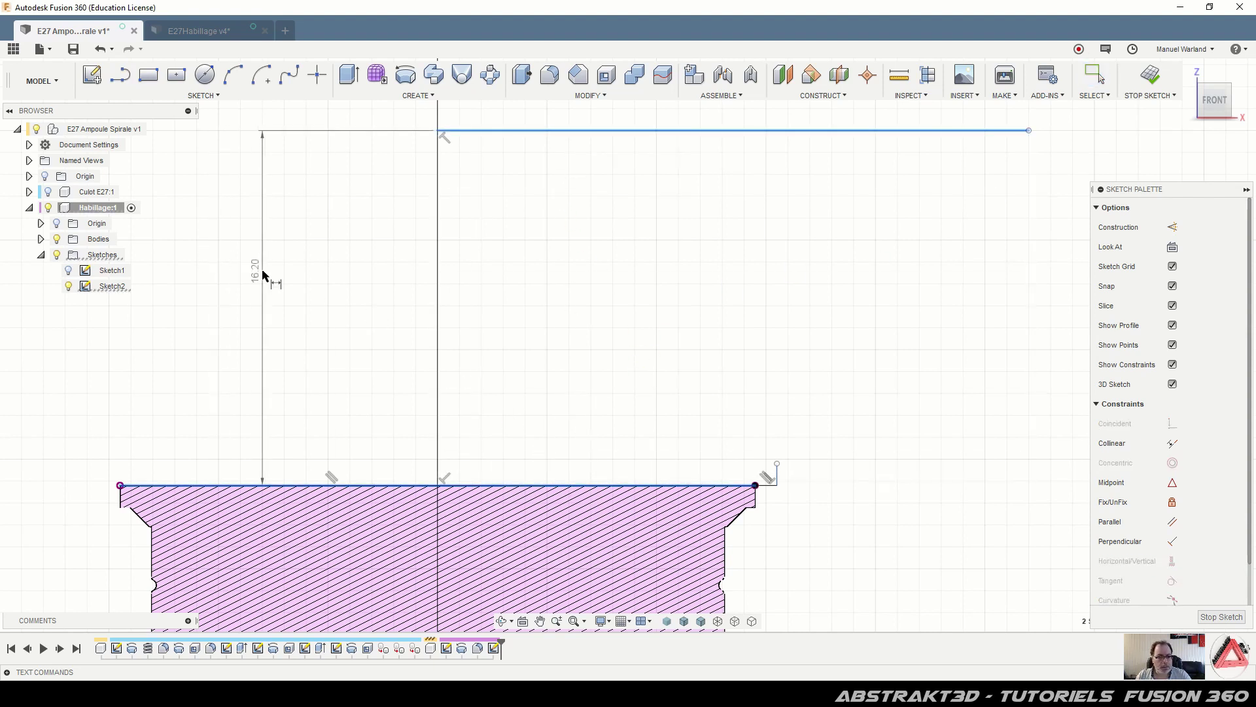
pyautogui.click(259, 294)
pyautogui.write('32')
pyautogui.press('Return')
pyautogui.scroll(-2, 294, 411)
pyautogui.scroll(-2, 293, 411)
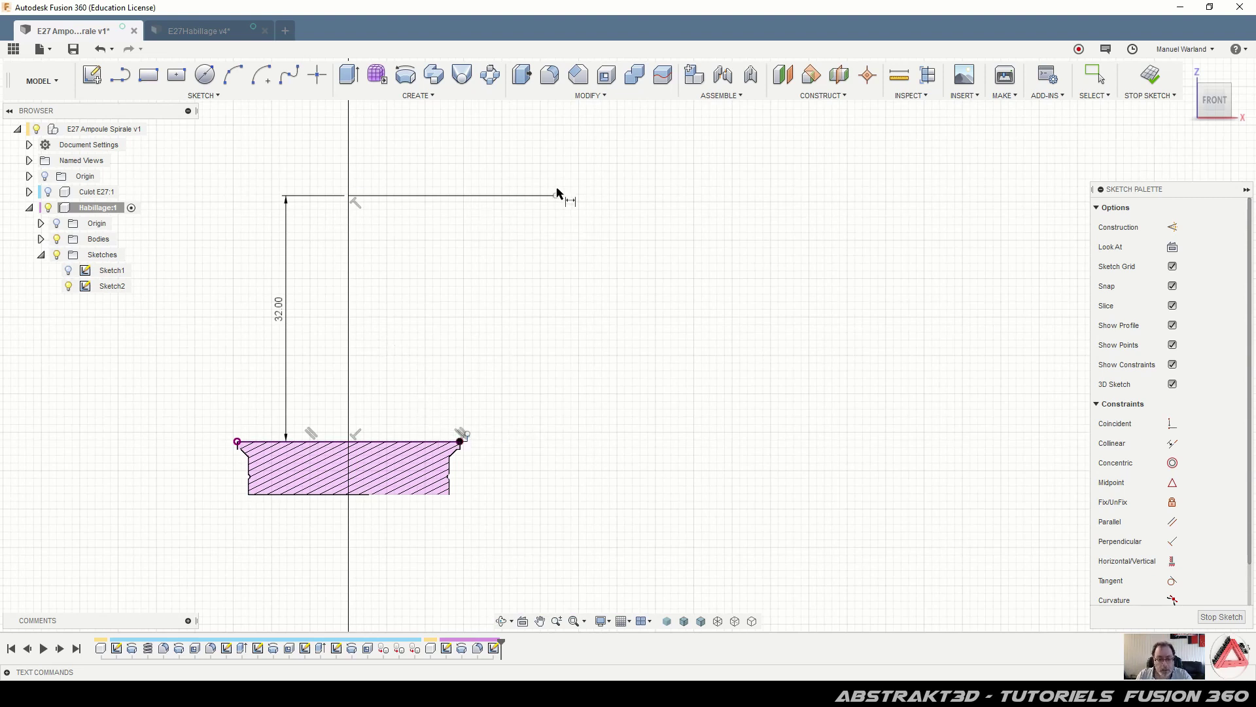
# Draw an 8.3 mm vertical line downward from the horizontal line's outer end and move its dimension outside the profile
pyautogui.press('l')
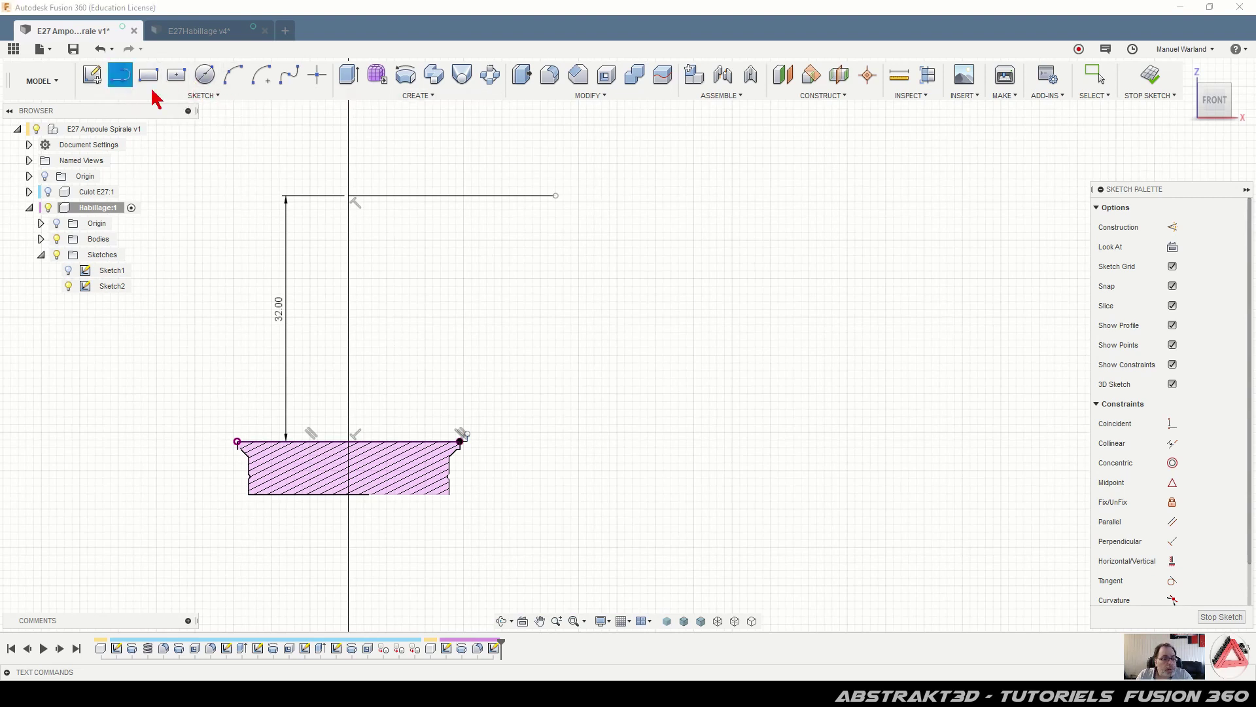
pyautogui.click(556, 197)
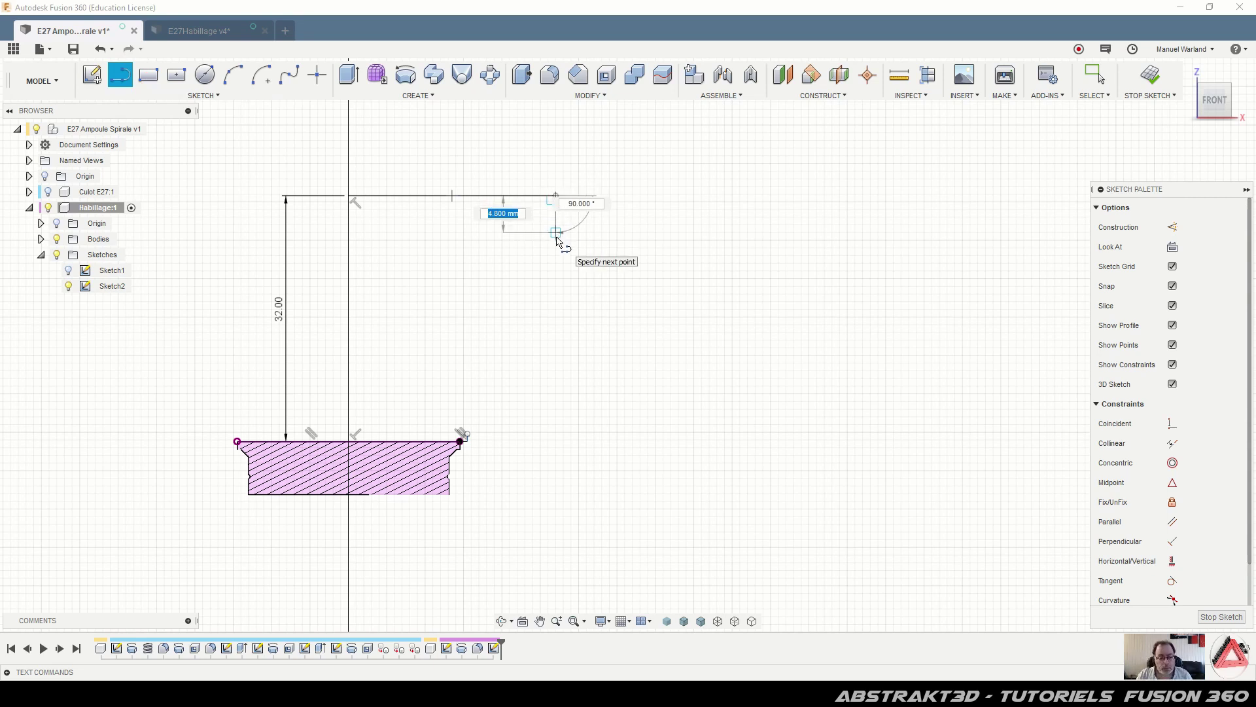
pyautogui.write('8.3')
pyautogui.press('Tab')
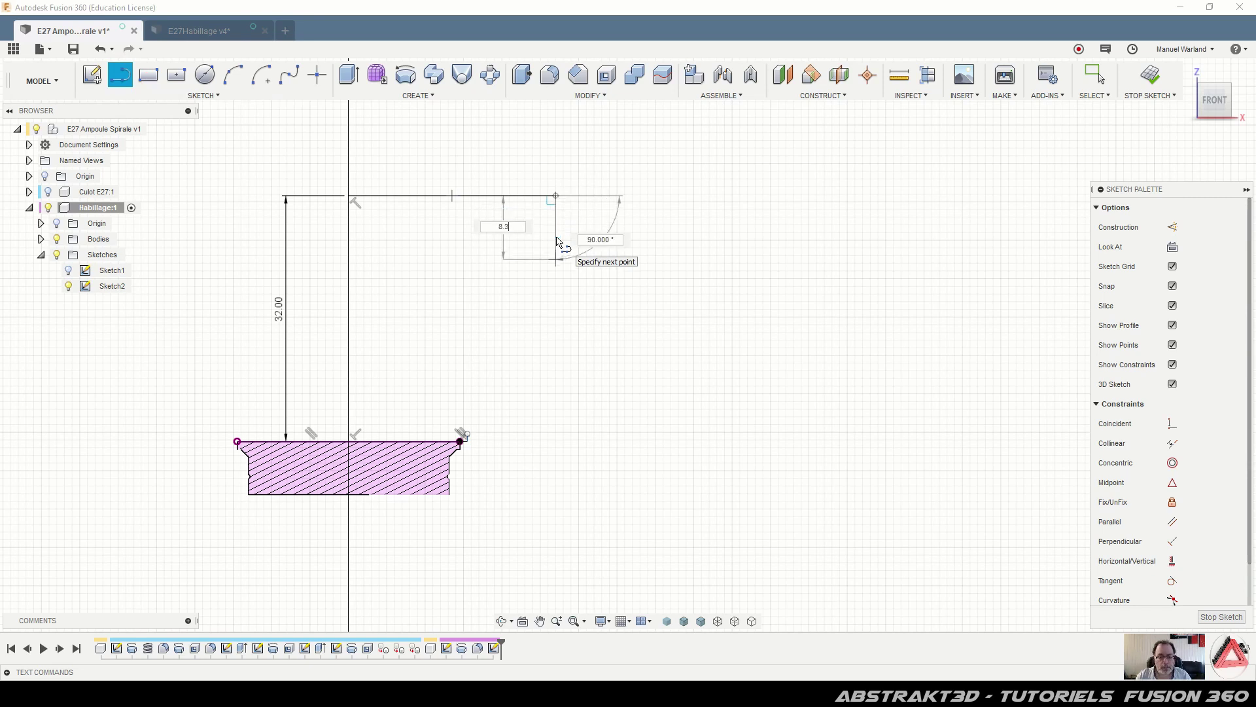
pyautogui.press('Tab')
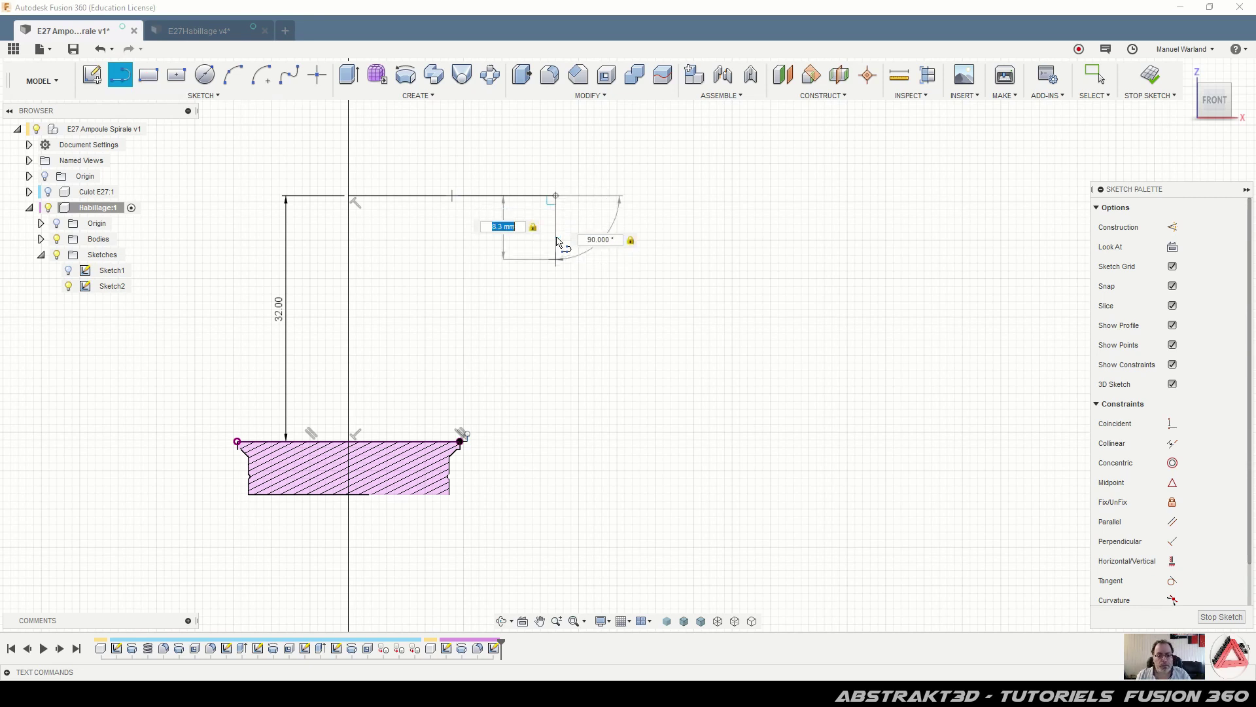
pyautogui.press('Return')
pyautogui.press('Escape')
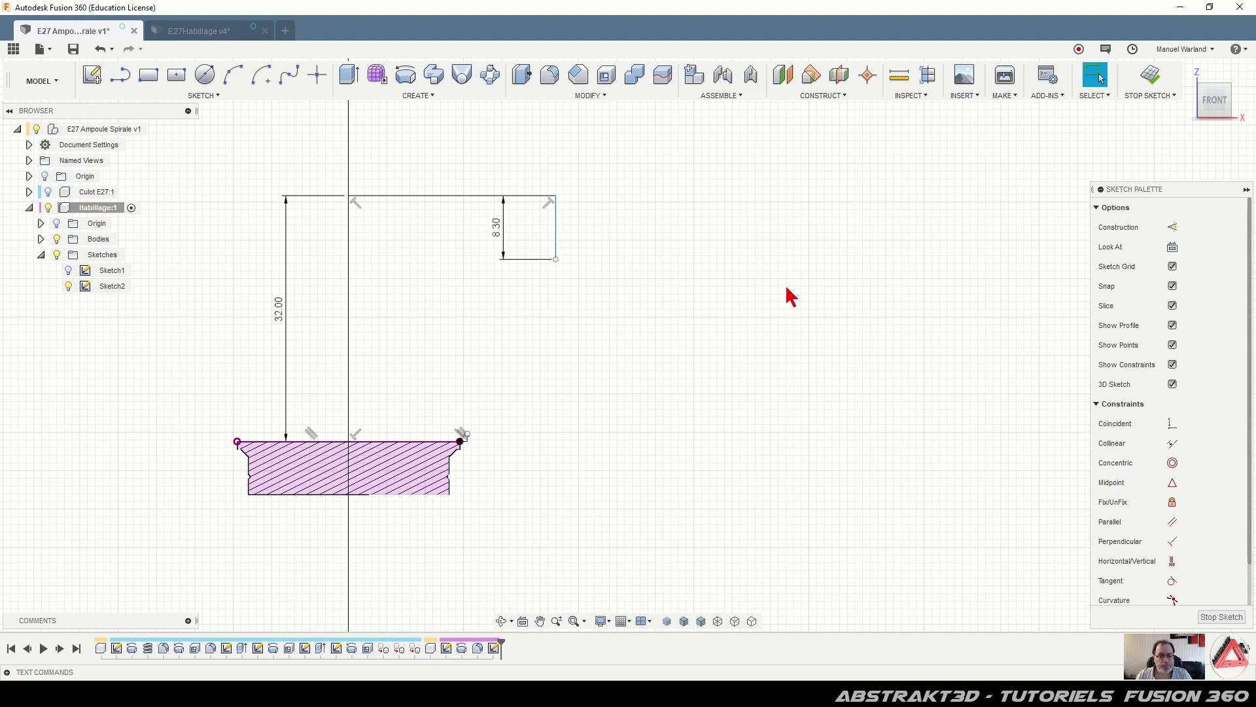
pyautogui.moveTo(500, 236); pyautogui.dragTo(652, 241)
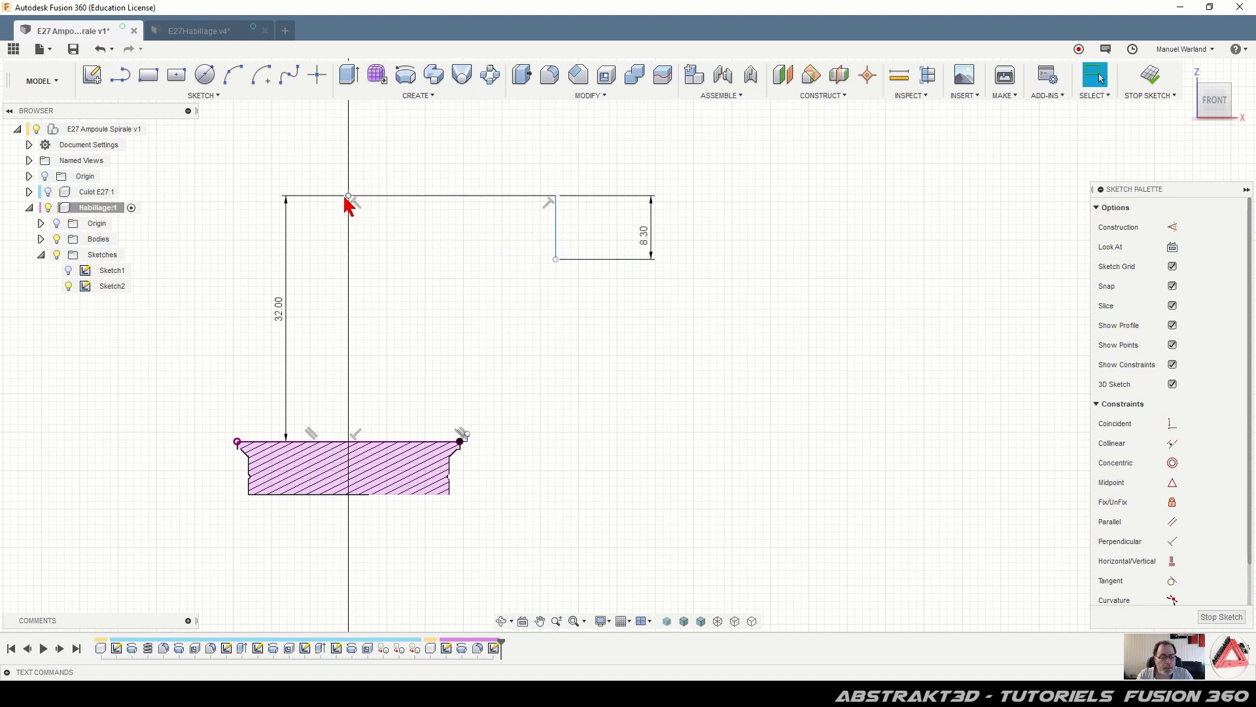
# Dimension the horizontal line from the center line to its outer end at 25.30 mm
pyautogui.press('d')
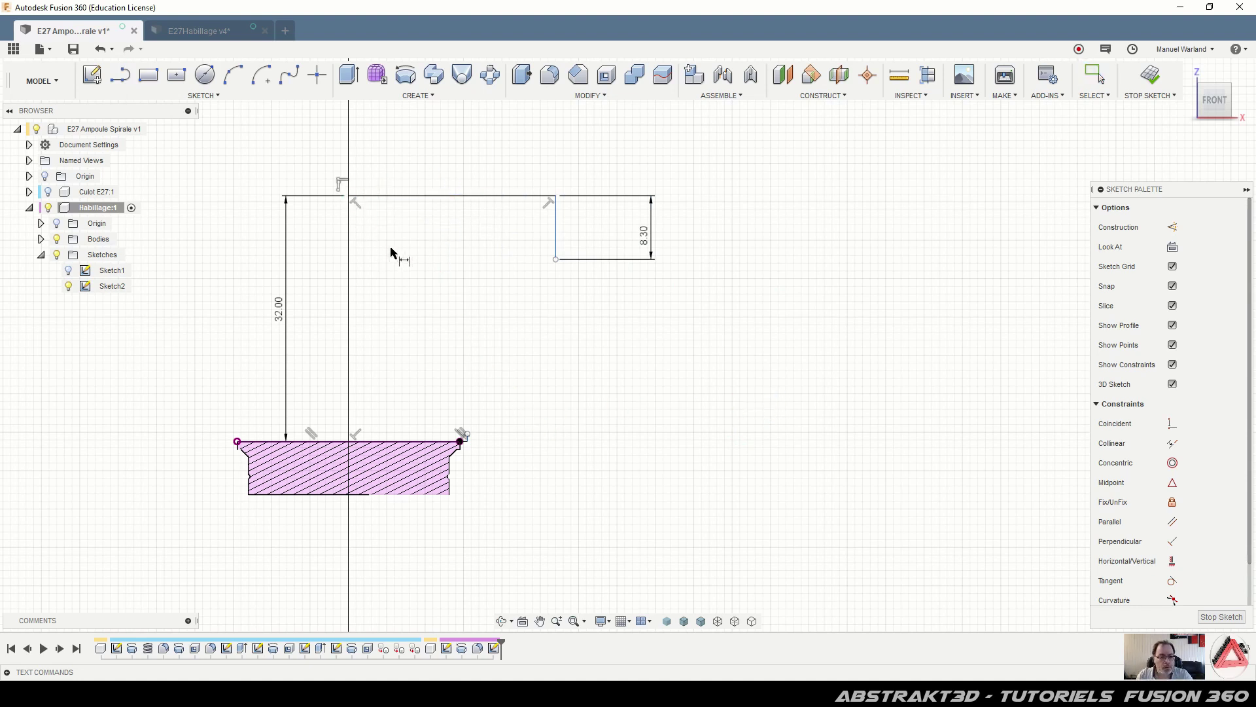
pyautogui.click(348, 196)
pyautogui.click(555, 197)
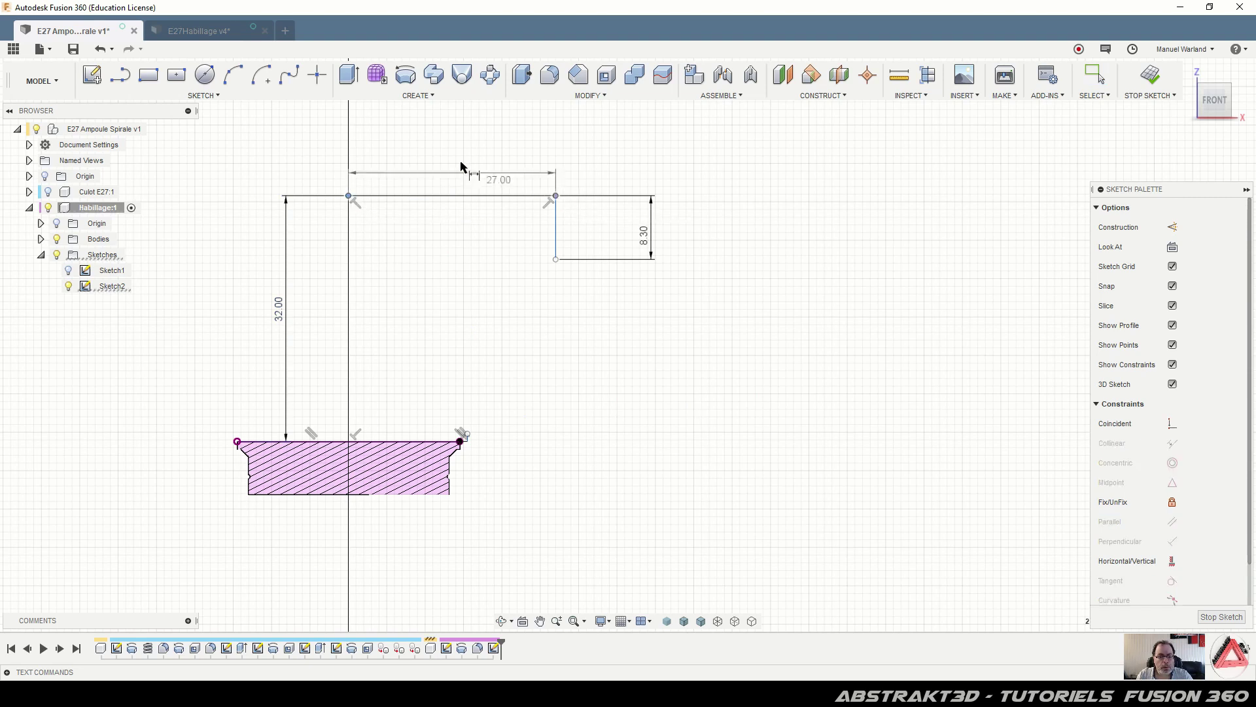
pyautogui.click(441, 148)
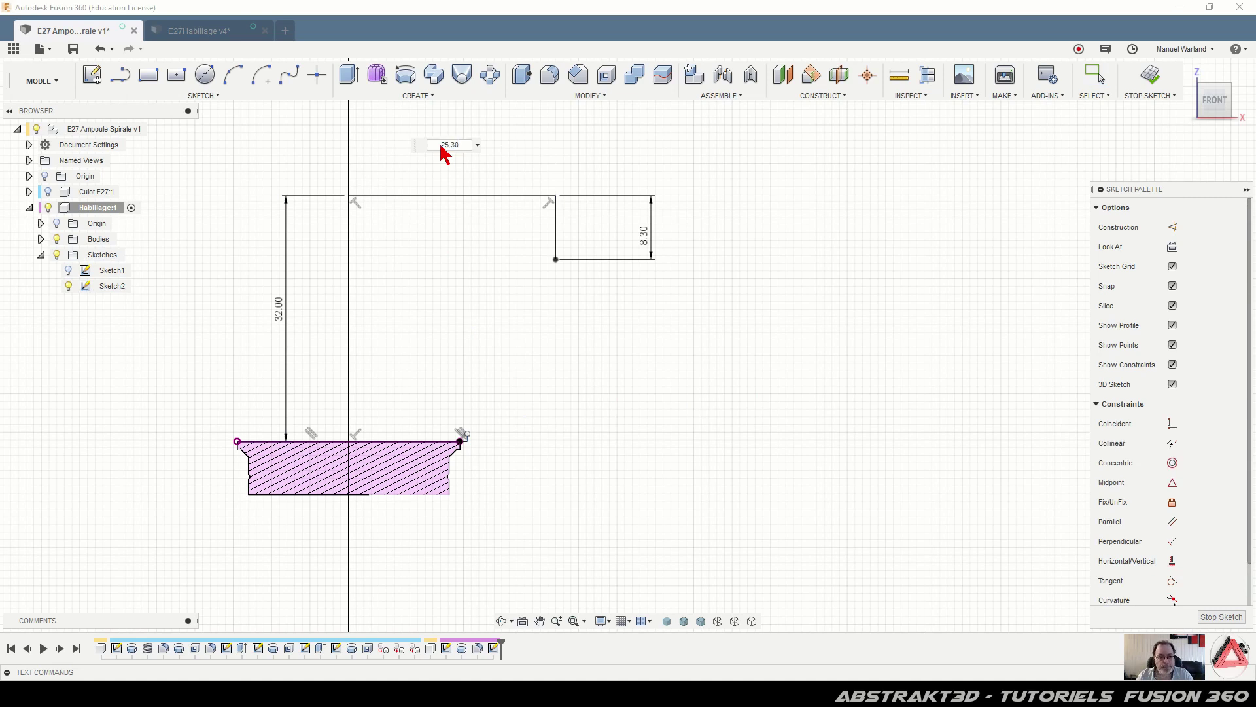
pyautogui.press('Return')
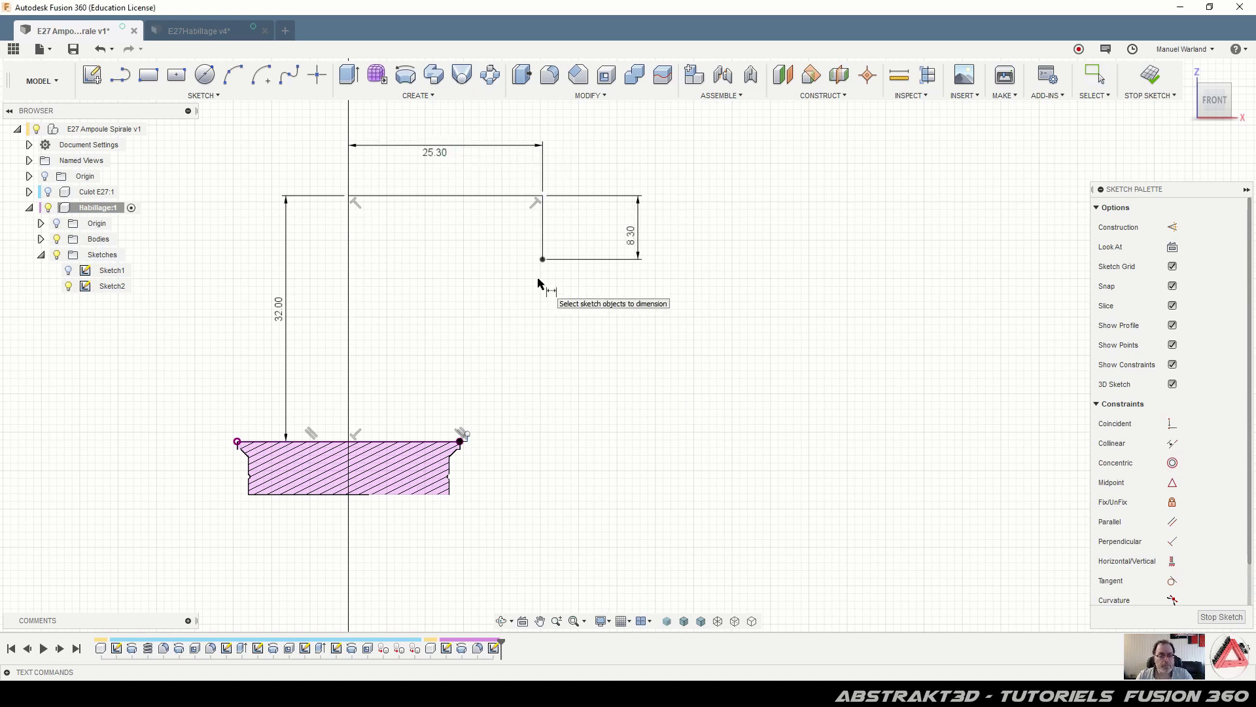
# Draw a 10 mm diameter circle outside the body, beside the short vertical line at the flange
pyautogui.click(205, 75)
pyautogui.scroll(5, 477, 476)
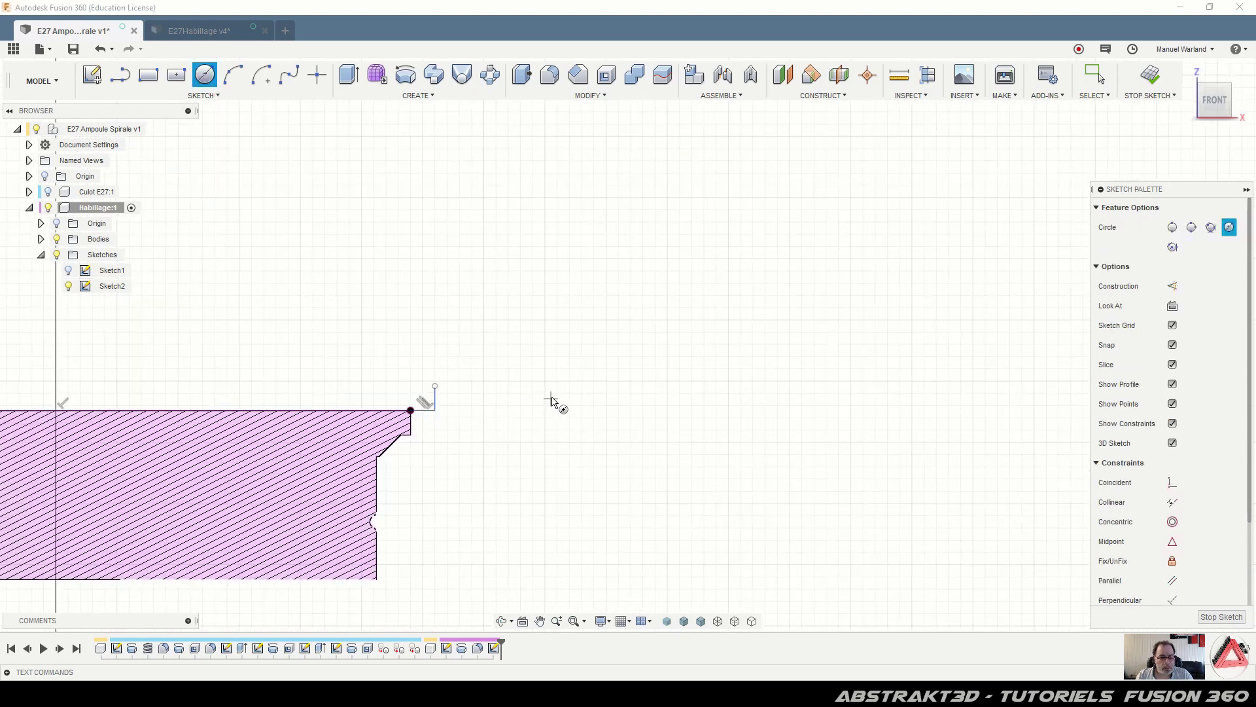
pyautogui.click(606, 381)
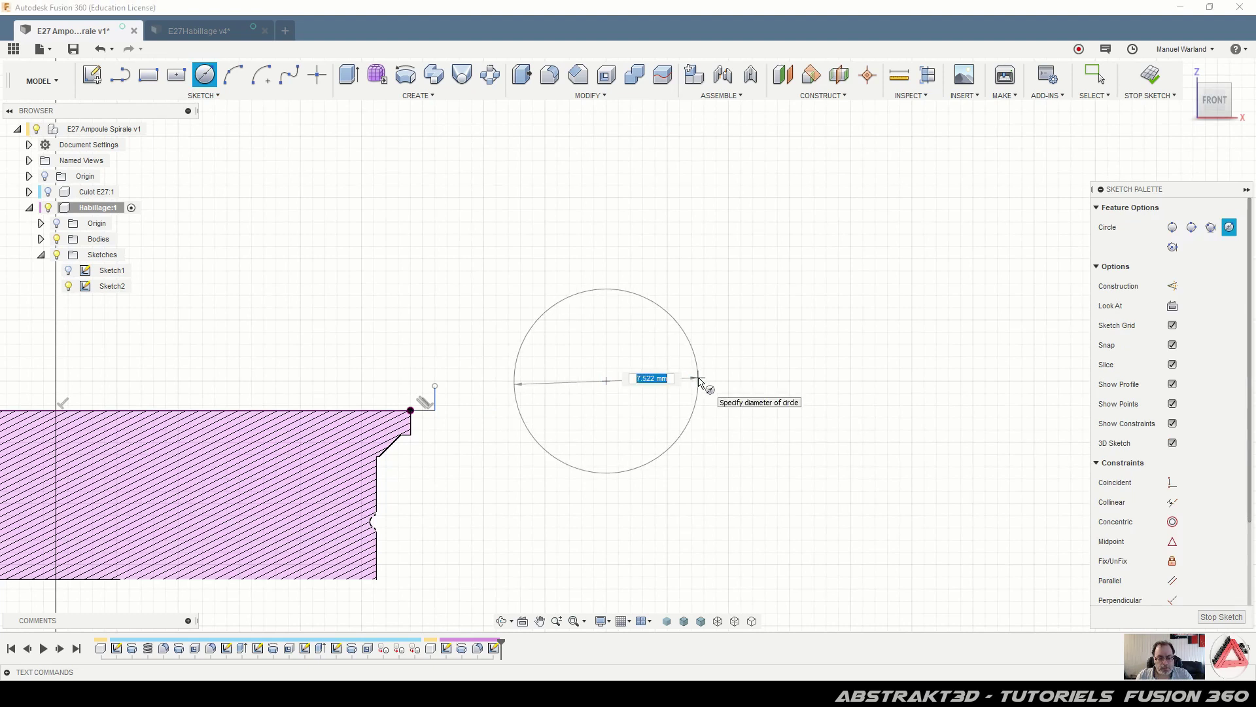
pyautogui.write('10')
pyautogui.press('Tab')
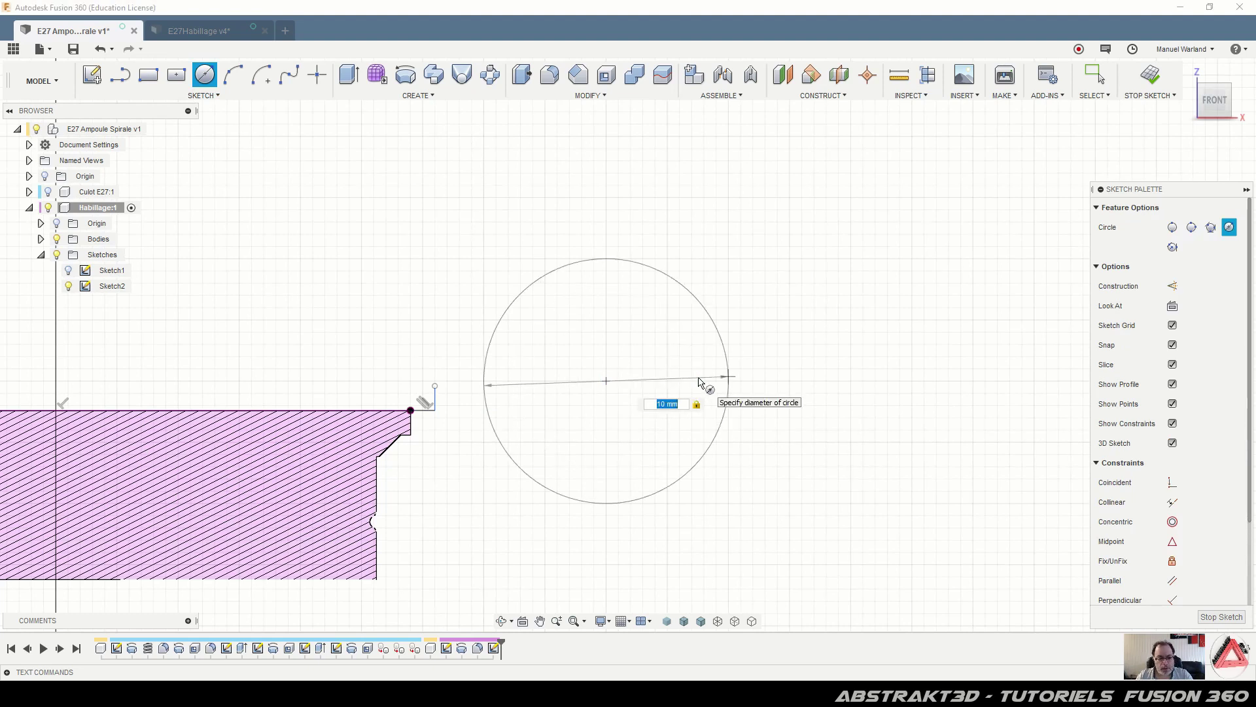
pyautogui.press('Return')
pyautogui.press('Escape')
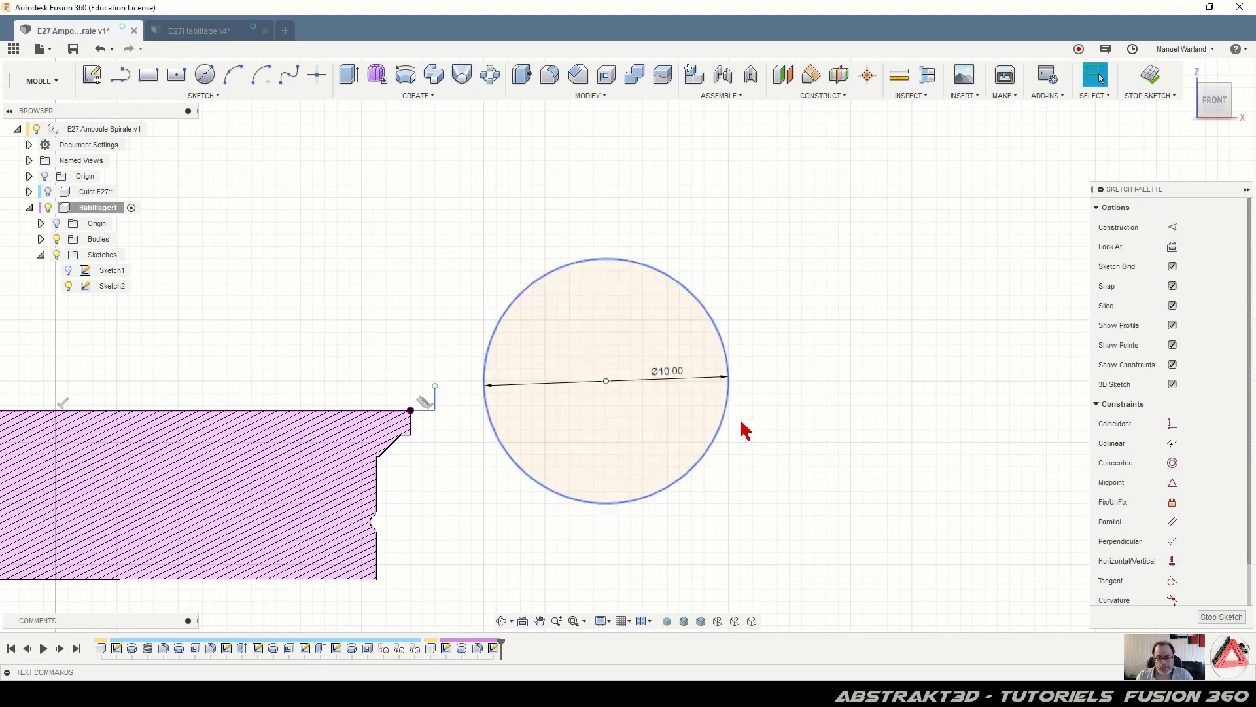
# Align the 10 mm circle's center horizontally with the short vertical line's upper end and make the circle tangent to that line
pyautogui.click(1171, 562)
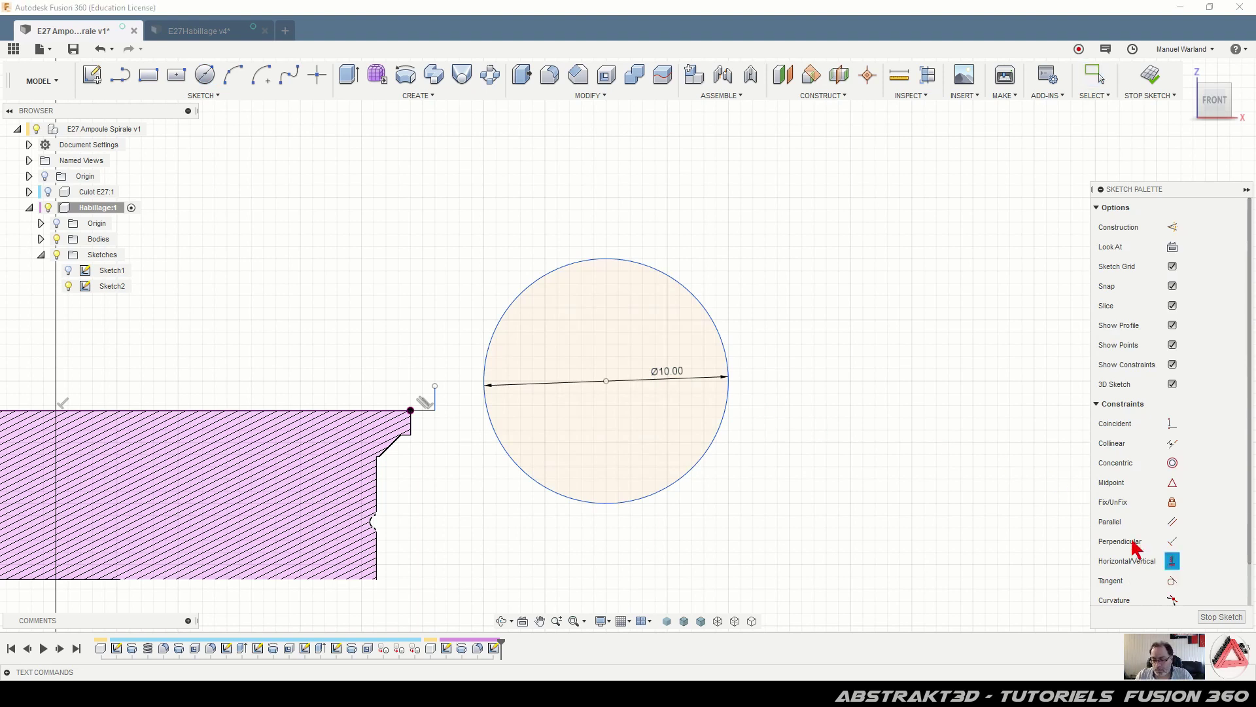
pyautogui.click(604, 381)
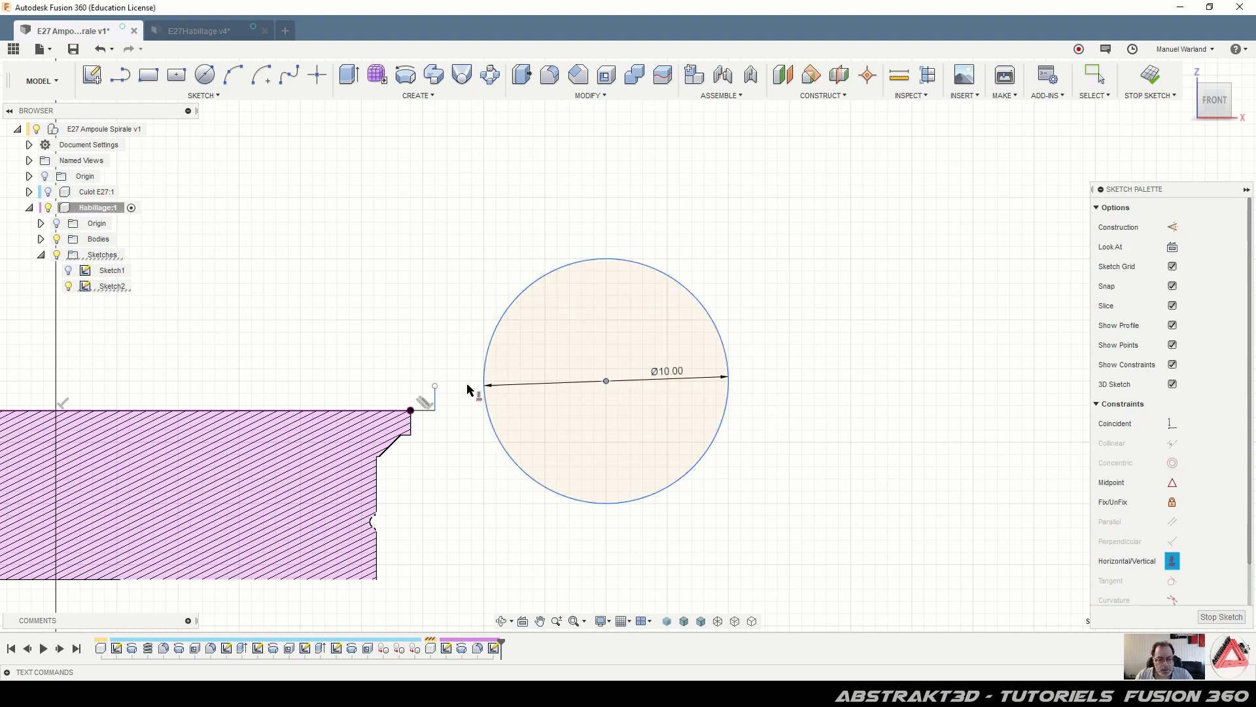
pyautogui.click(436, 387)
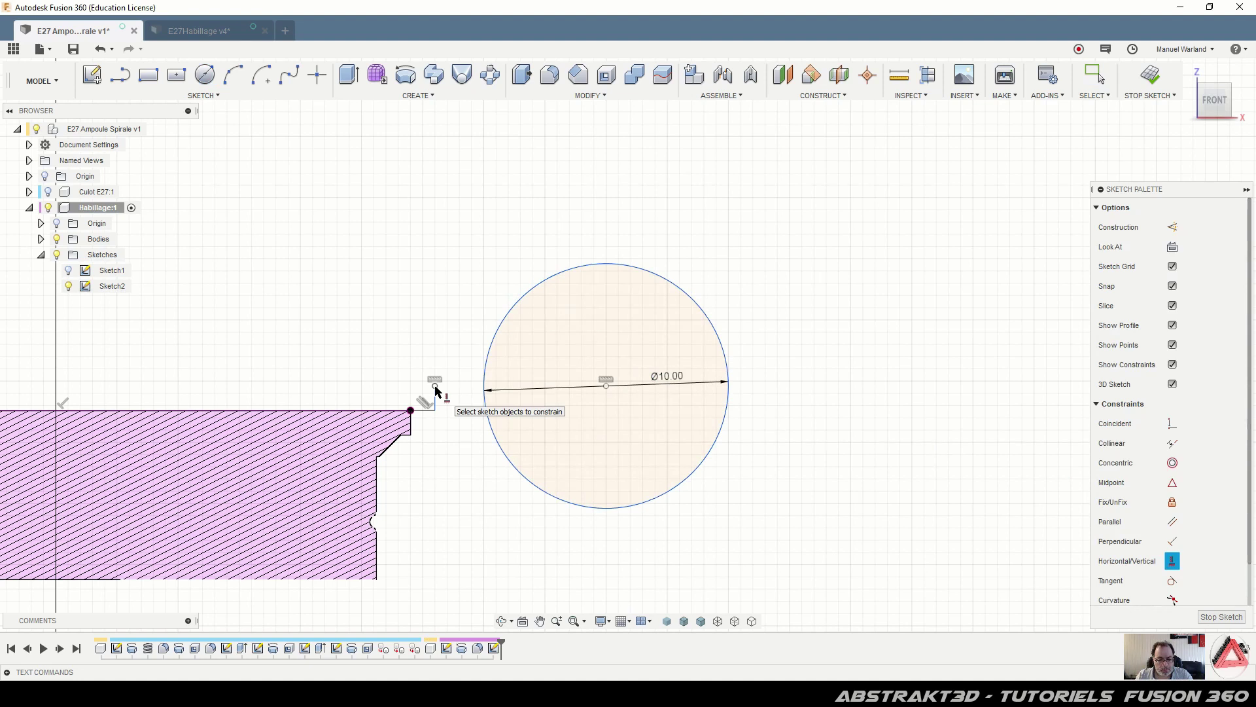
pyautogui.click(1171, 581)
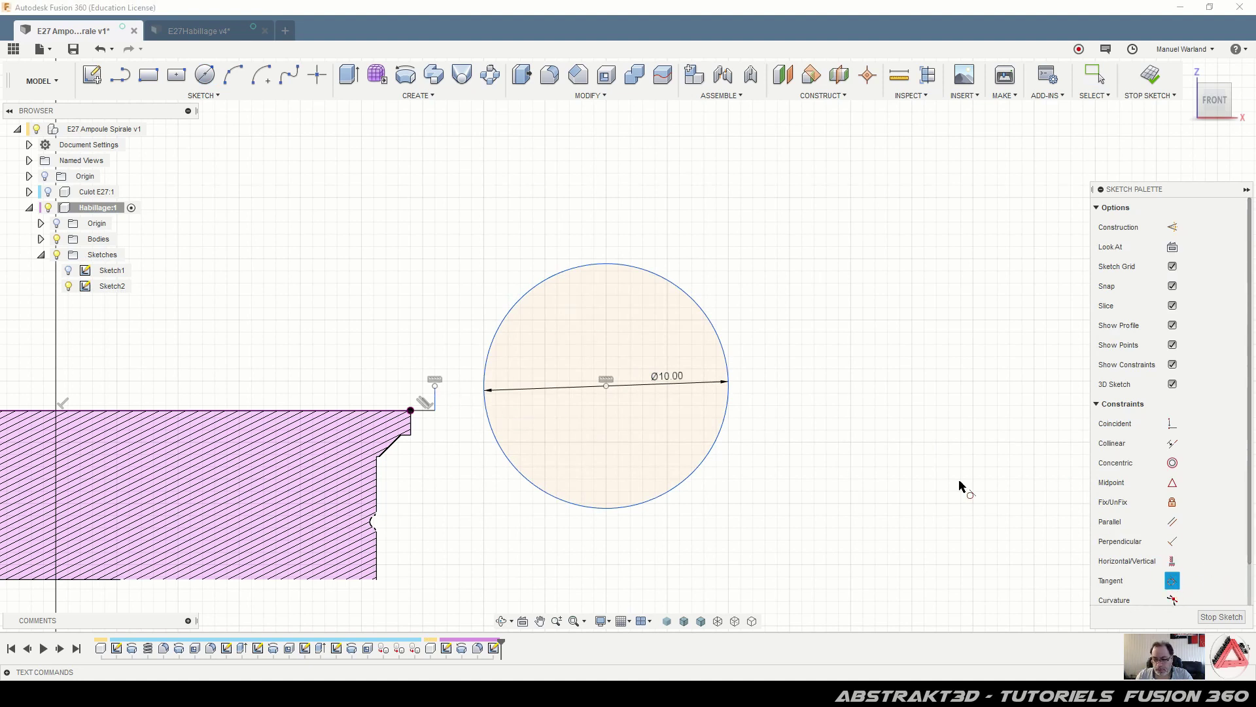
pyautogui.click(485, 391)
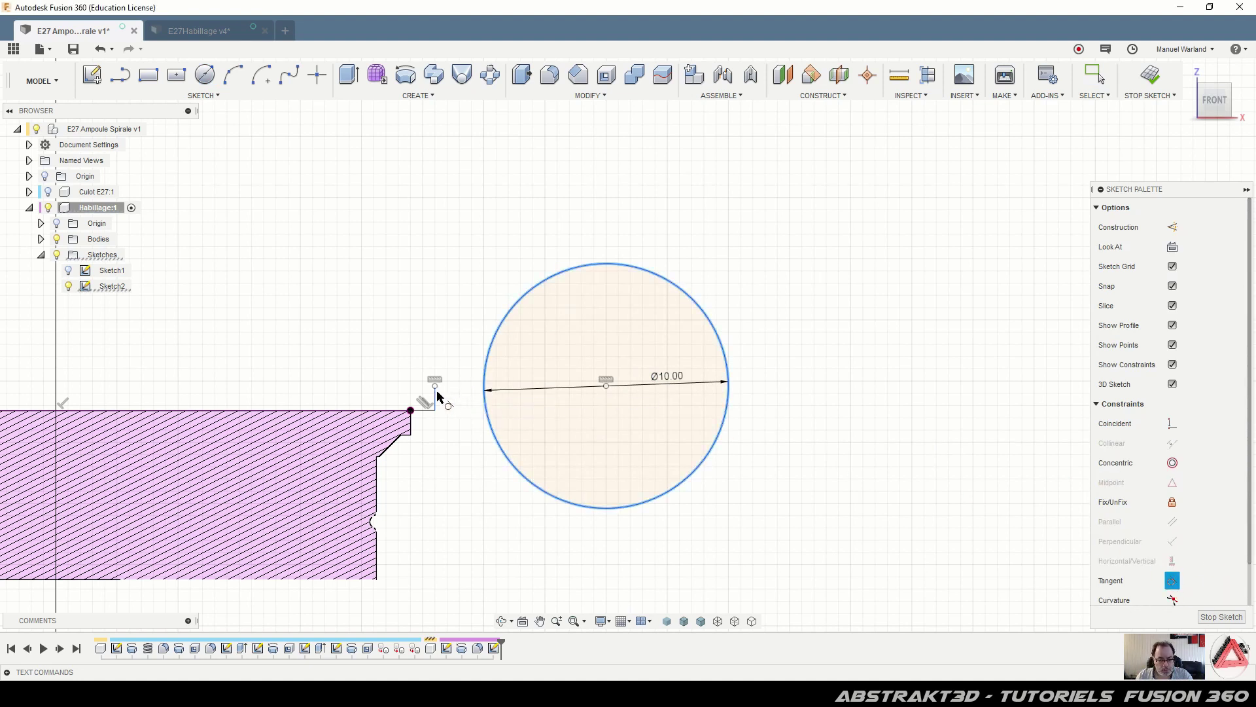
pyautogui.click(435, 391)
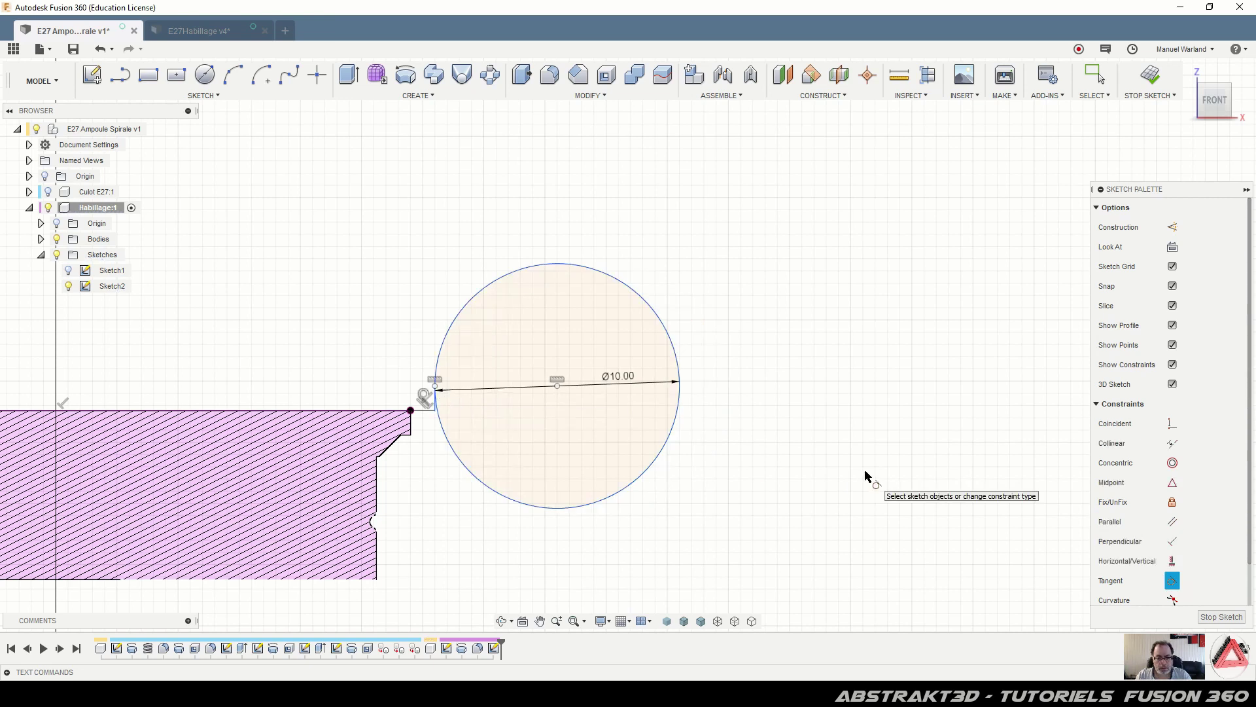
# Draw a larger circle above the 10 mm circle, between the center line and the 8.3 mm vertical line
pyautogui.scroll(-5, 865, 469)
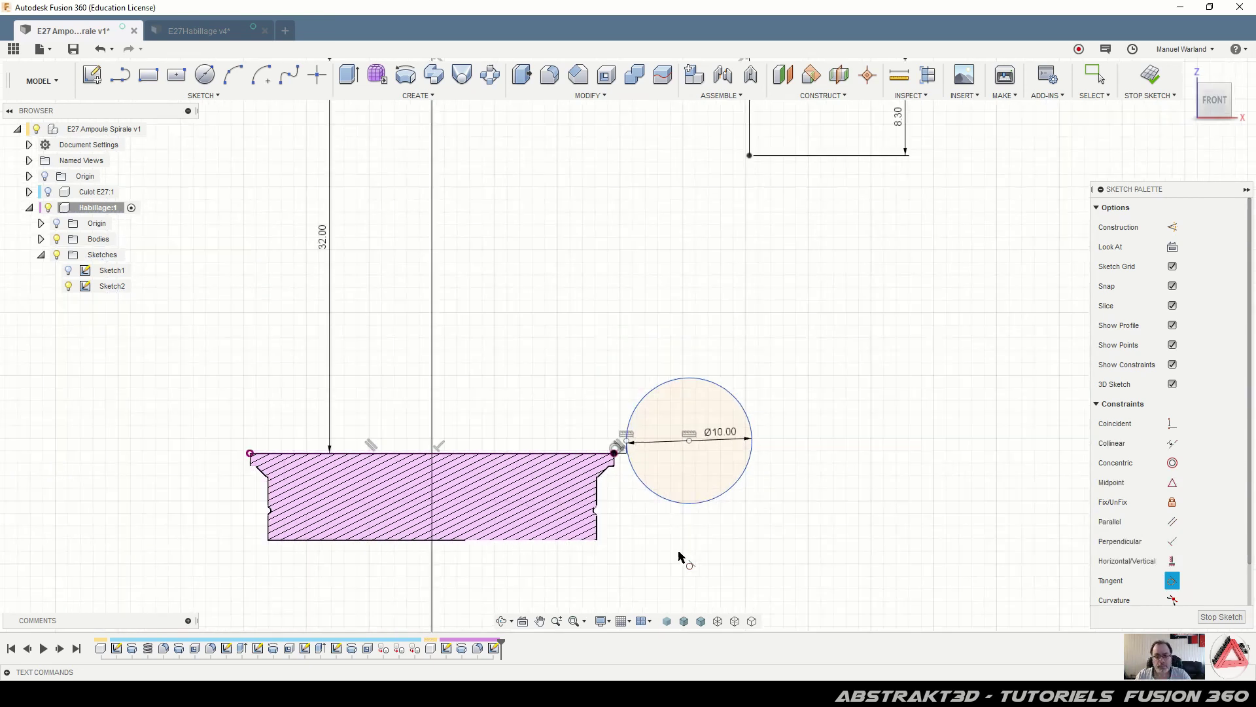
pyautogui.click(205, 77)
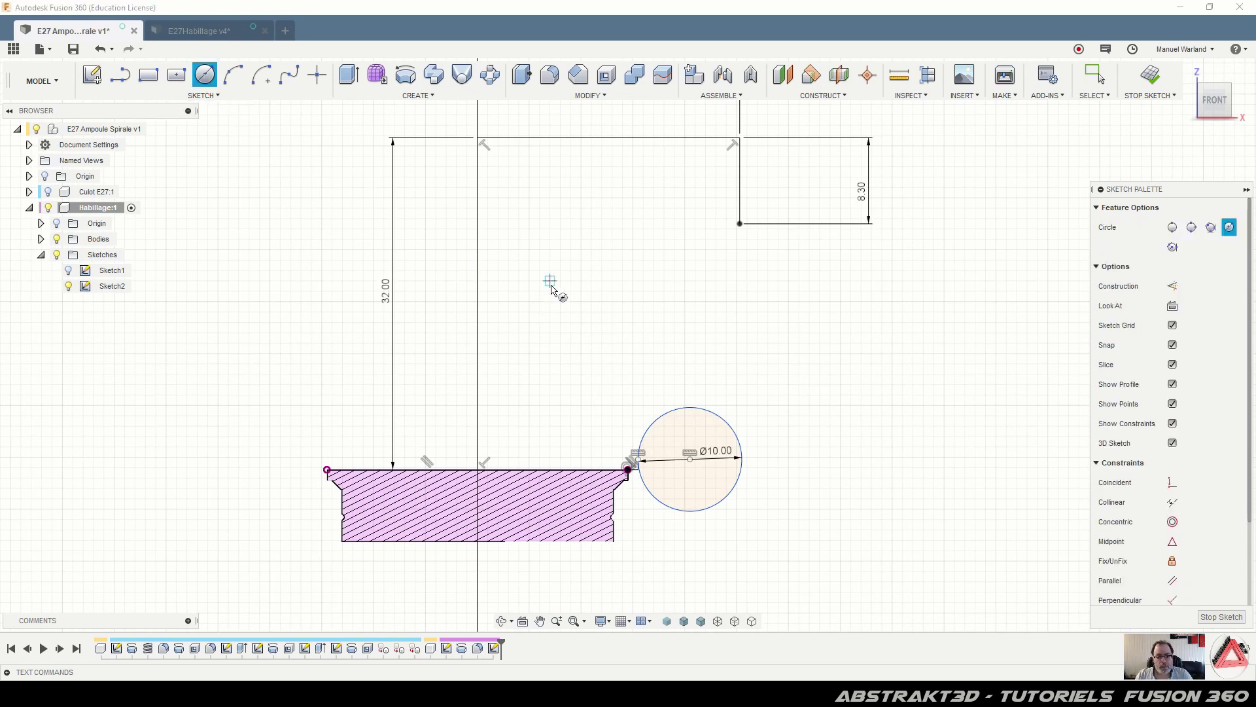
pyautogui.click(602, 260)
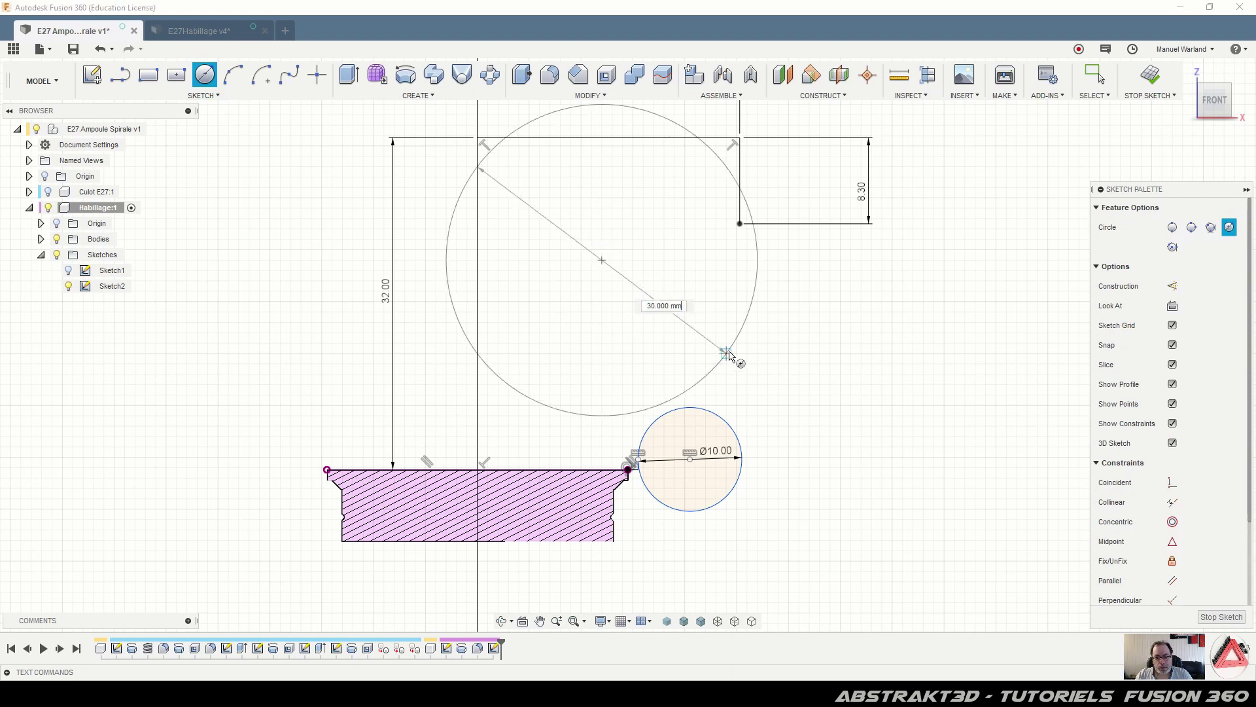
pyautogui.click(695, 334)
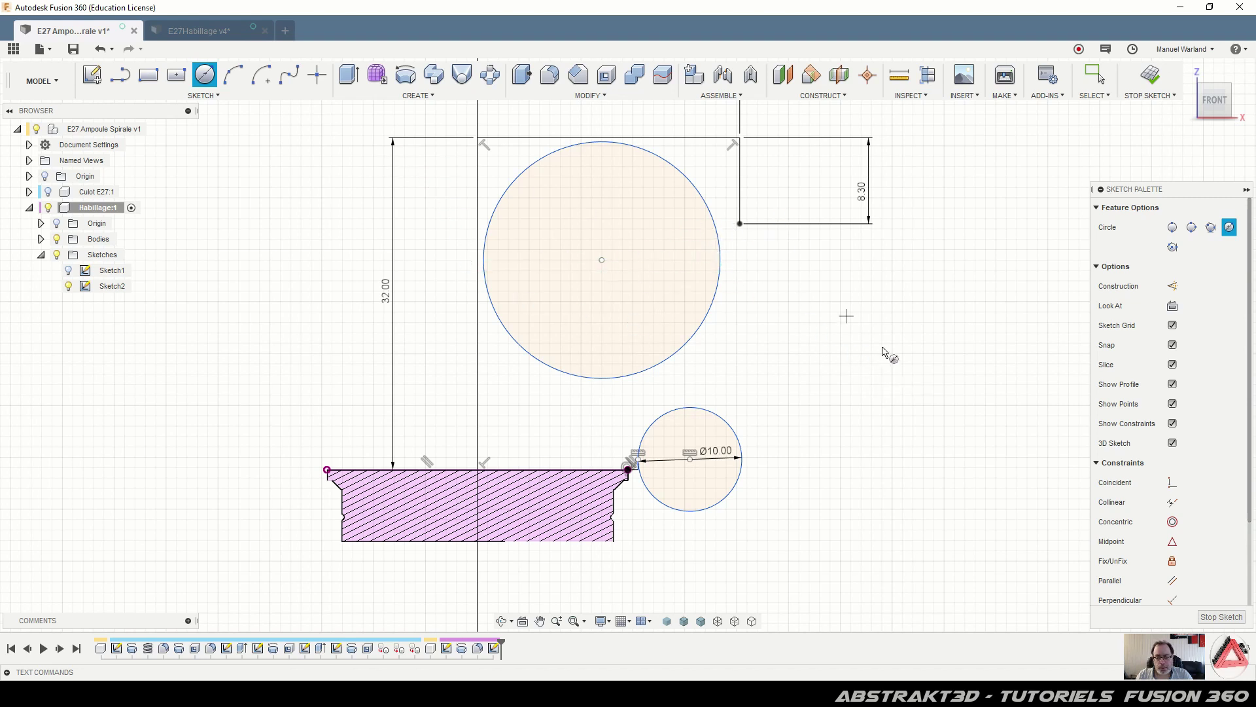
# Make the larger circle tangent to the 8.3 mm vertical line
pyautogui.scroll(-3, 1187, 543)
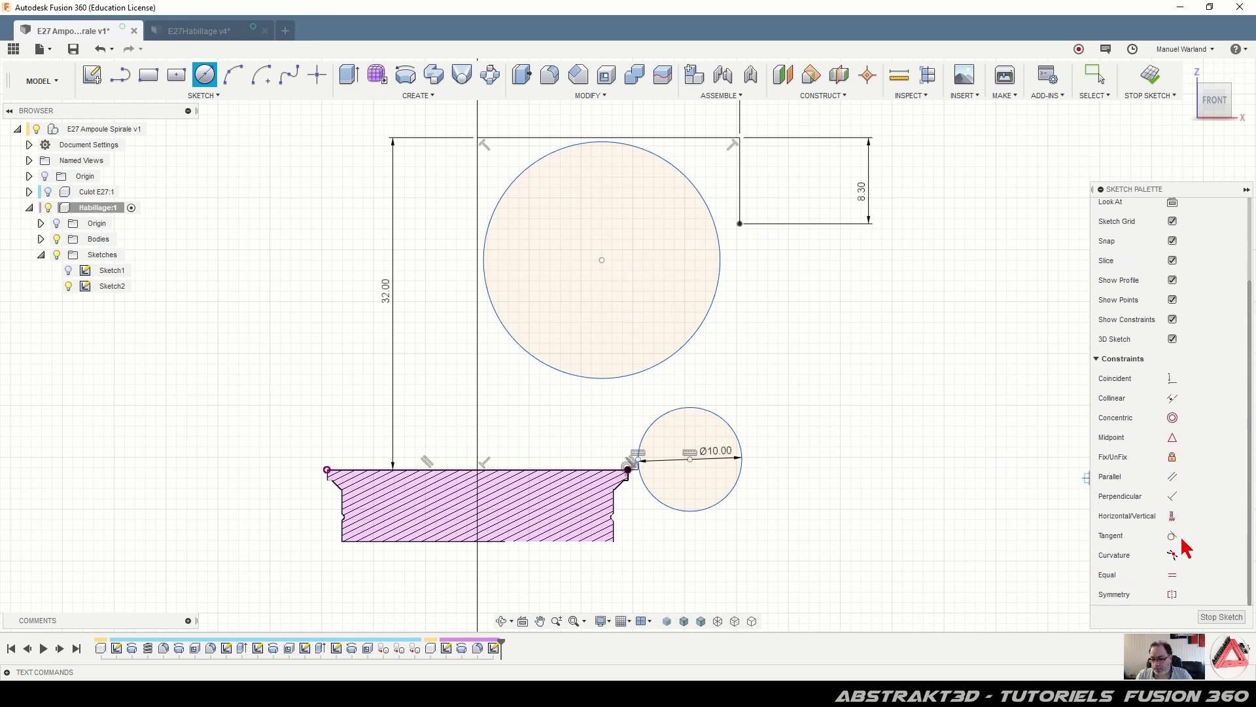
pyautogui.click(1172, 536)
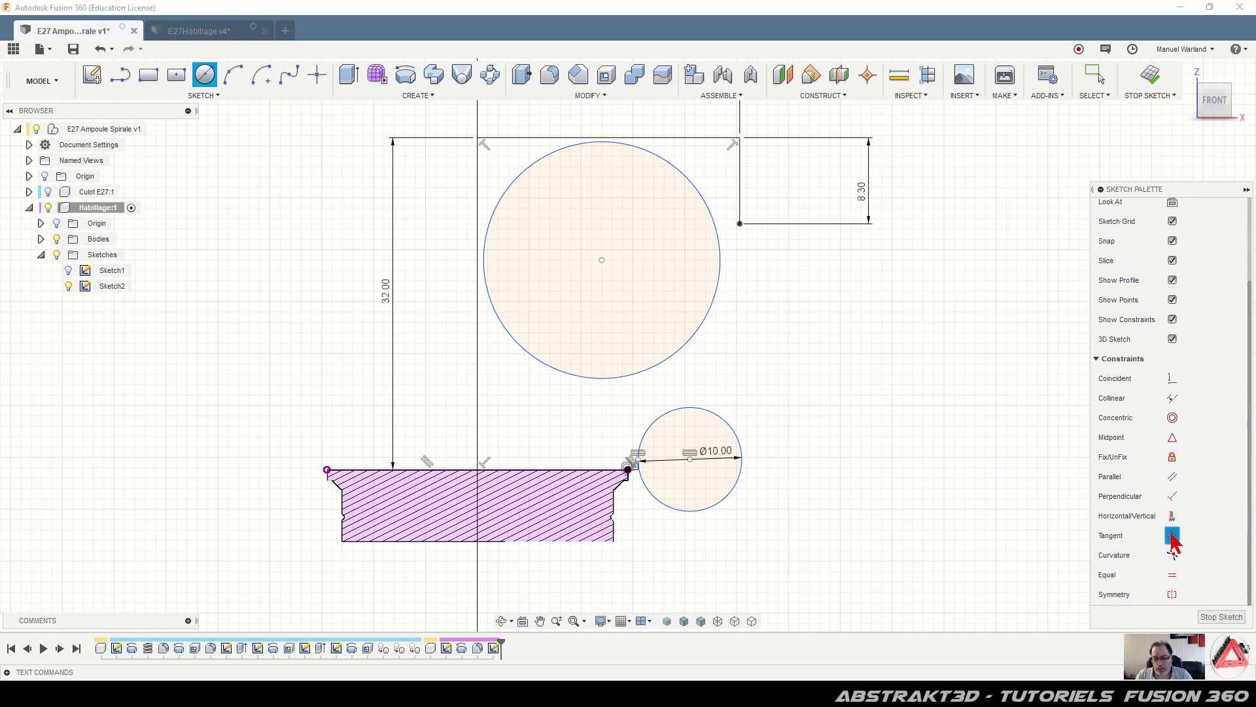
pyautogui.click(721, 261)
pyautogui.click(740, 211)
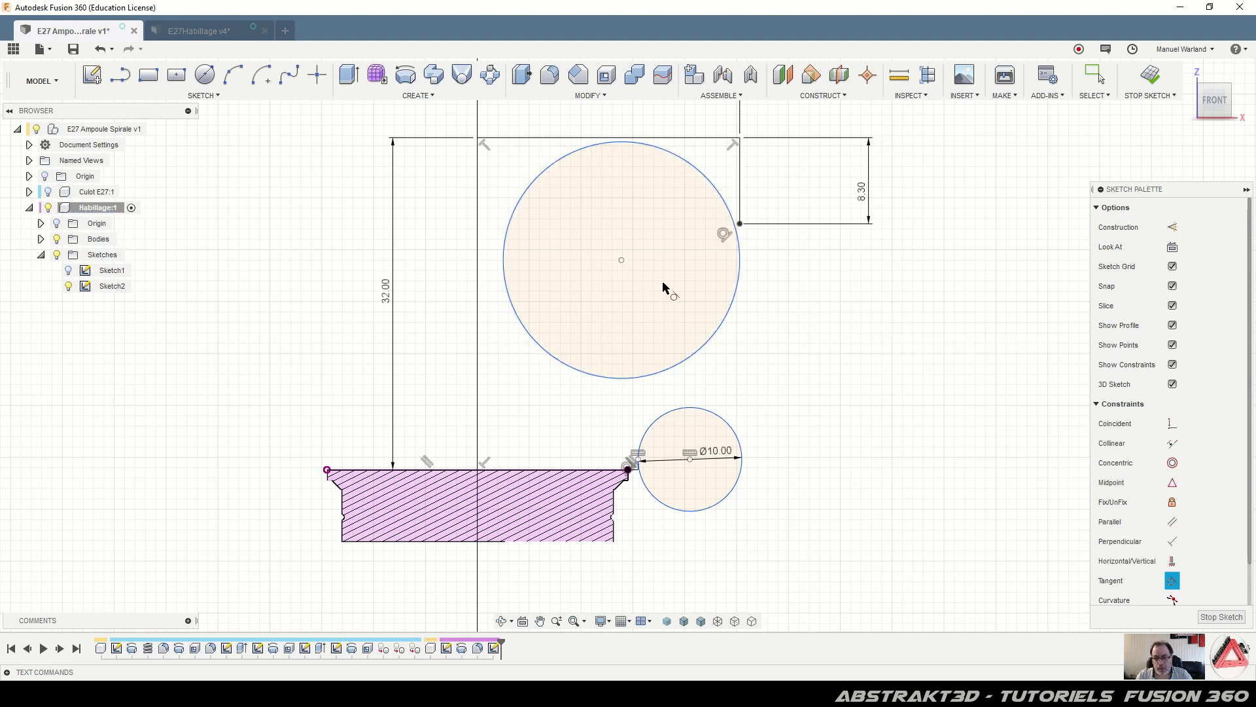
# Try to make the larger circle tangent to the 10 mm circle below it
pyautogui.click(703, 345)
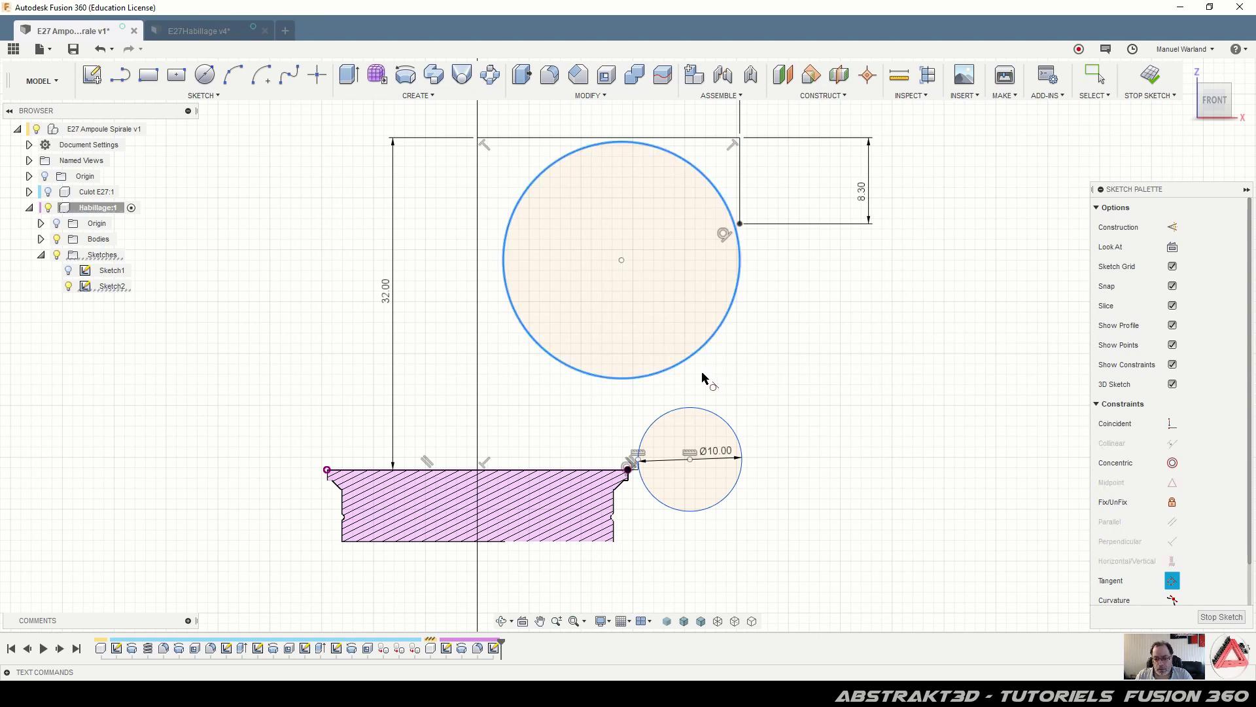
pyautogui.click(715, 418)
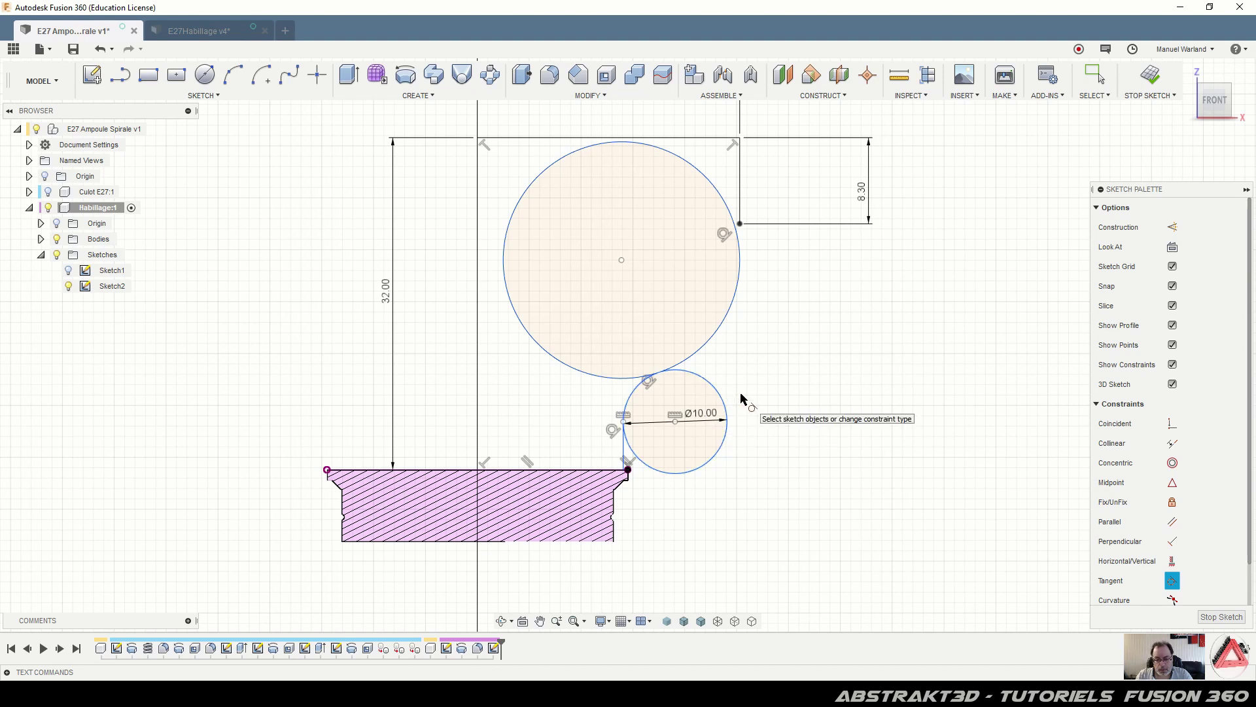
pyautogui.press('Escape')
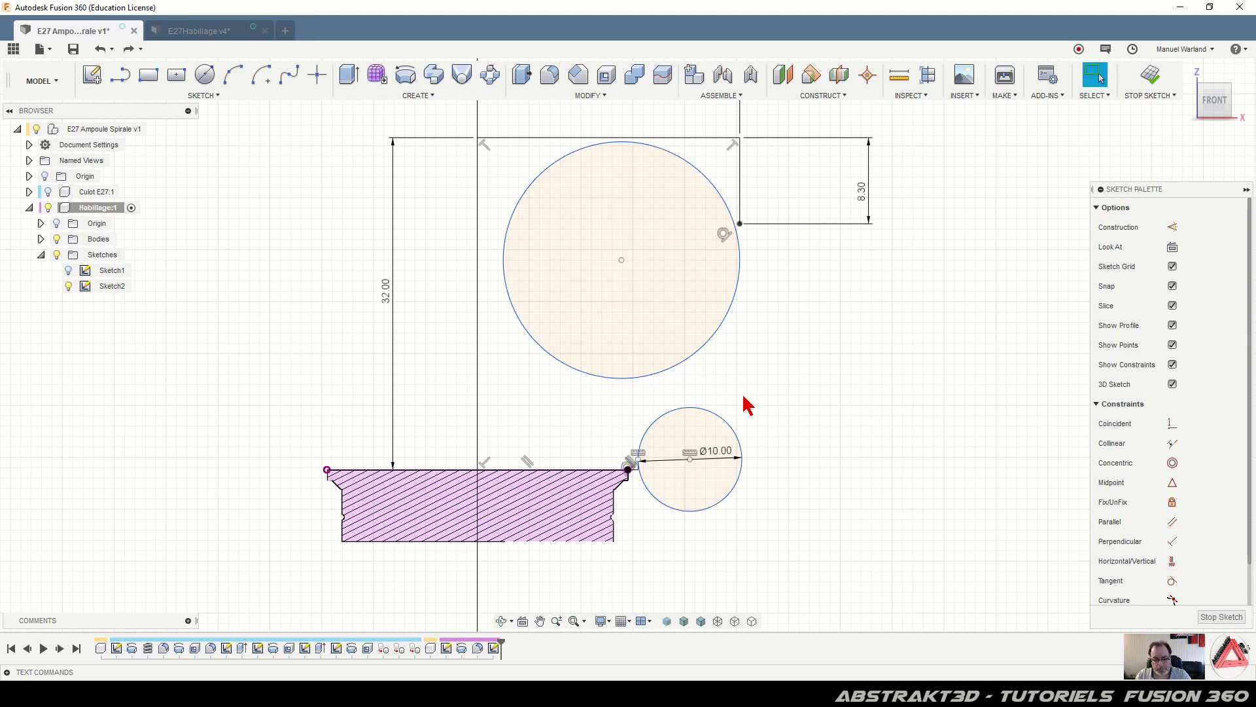
# Dimension the short vertical line at the flange to 1 mm
pyautogui.scroll(4, 640, 490)
pyautogui.scroll(5, 634, 472)
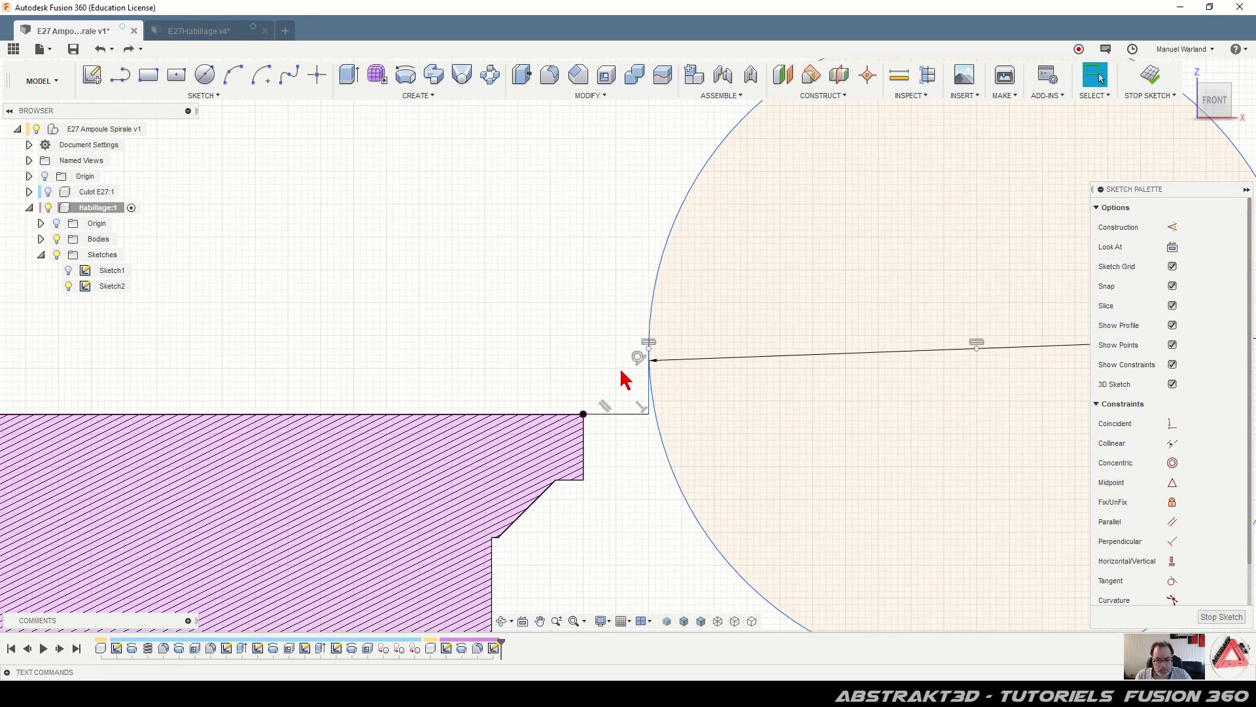
pyautogui.press('d')
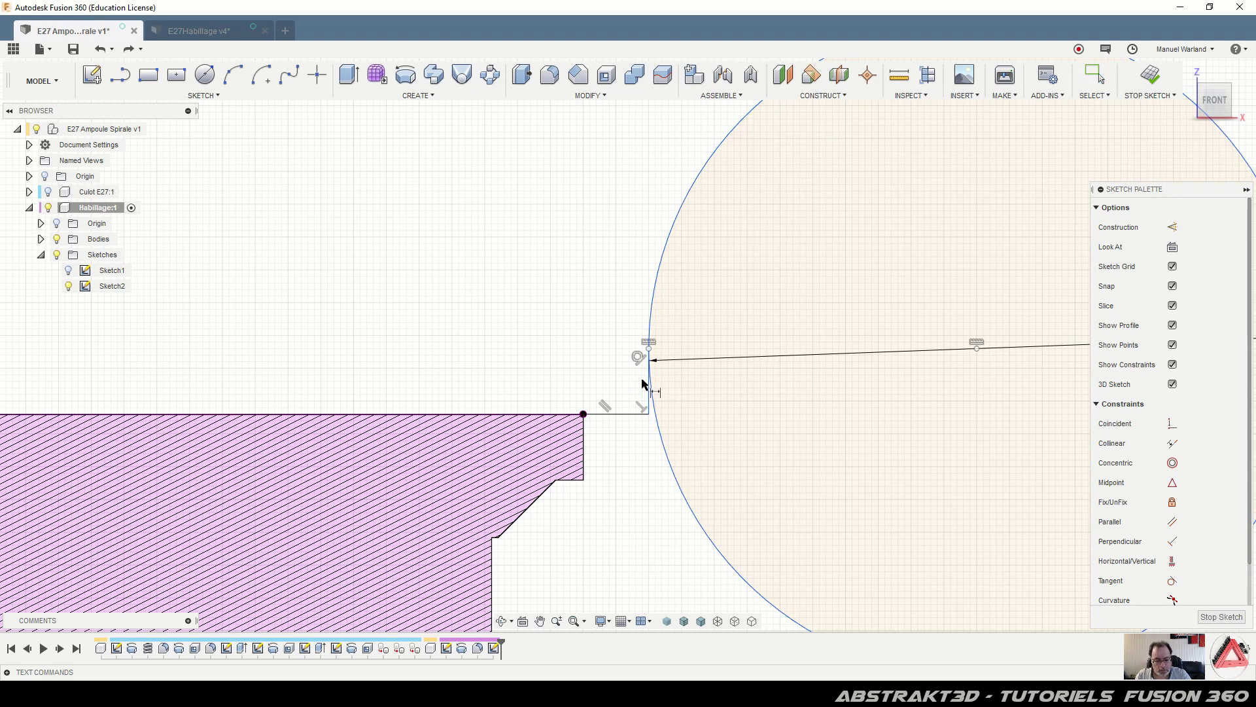
pyautogui.click(649, 409)
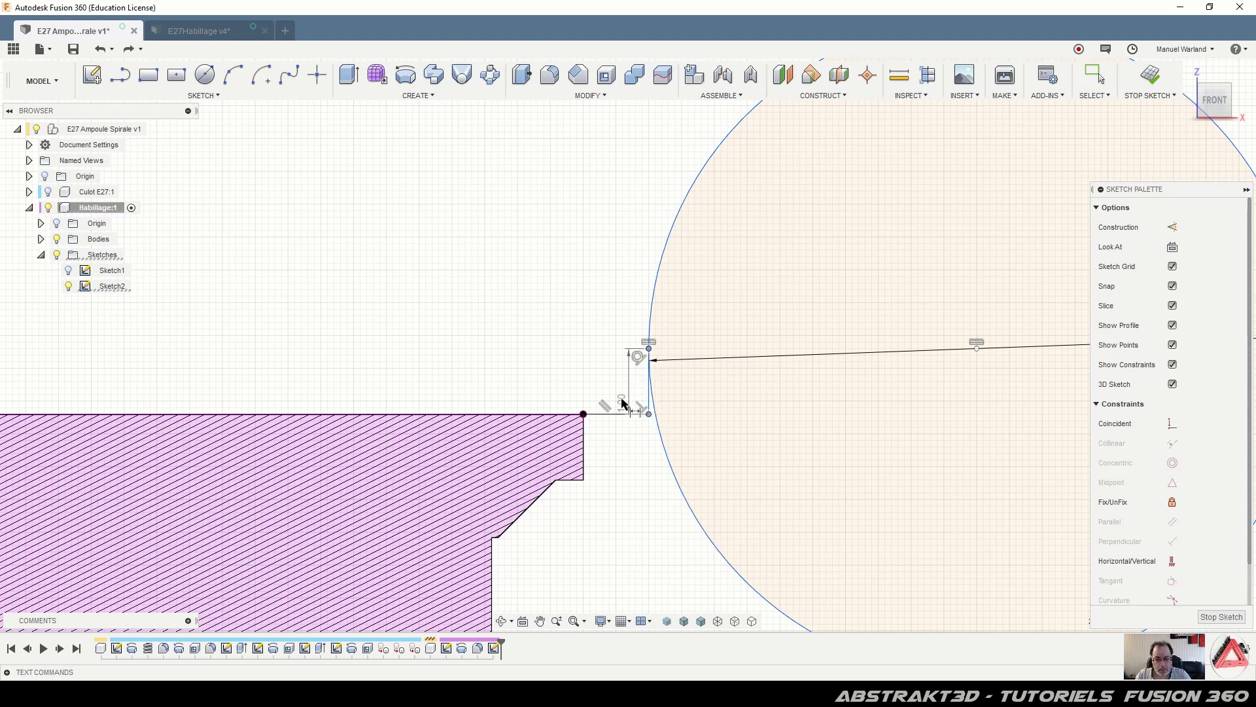
pyautogui.click(553, 393)
pyautogui.write('1')
pyautogui.press('Return')
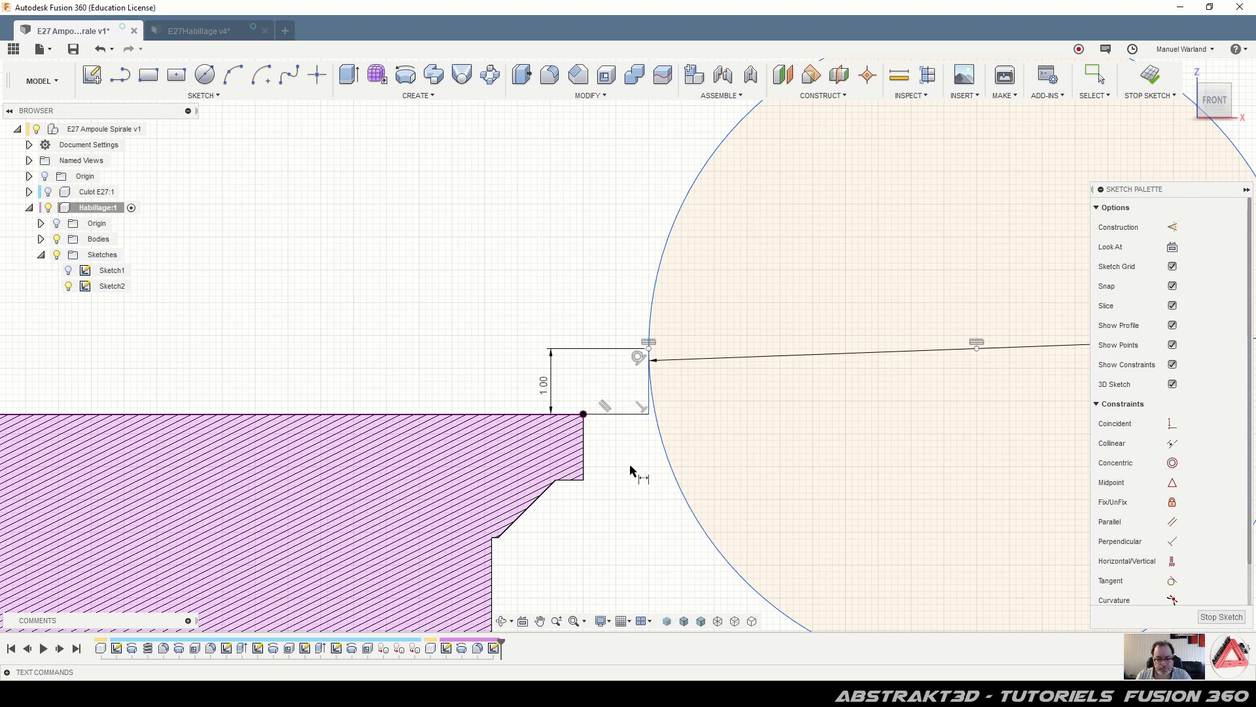
# Dimension the short horizontal line beside the flange corner to 1 mm
pyautogui.click(583, 415)
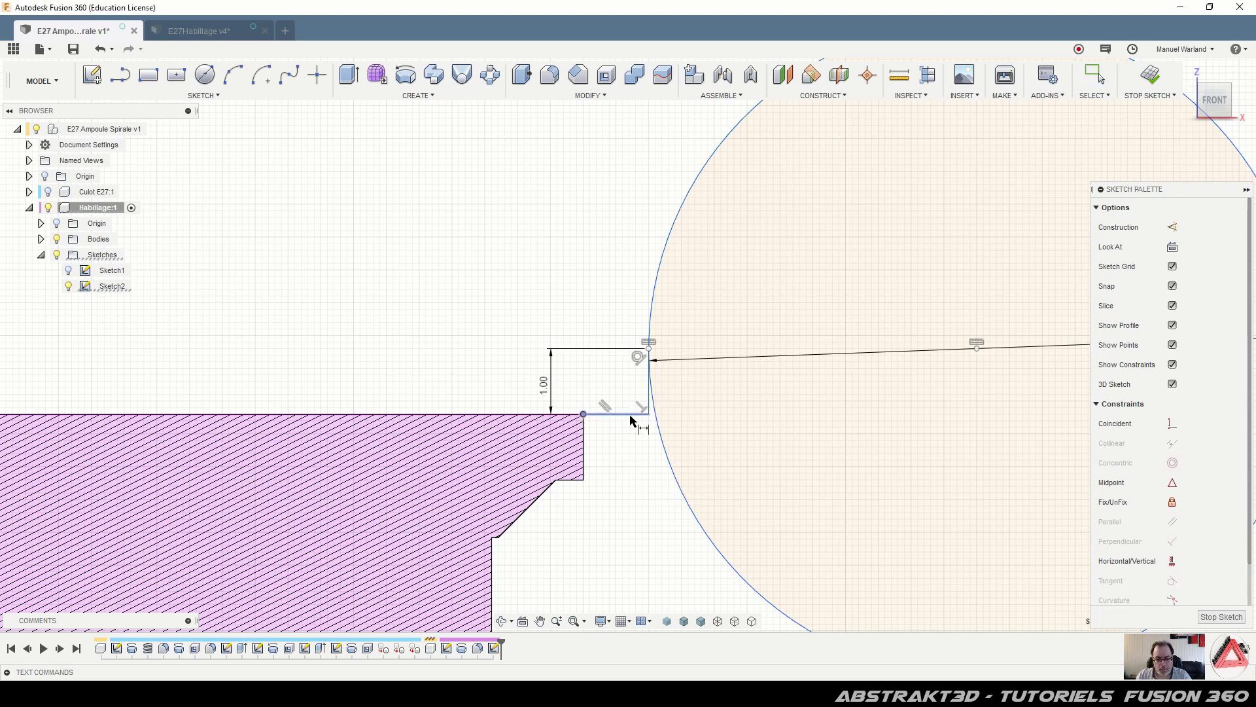
pyautogui.click(649, 413)
pyautogui.click(616, 537)
pyautogui.press('Return')
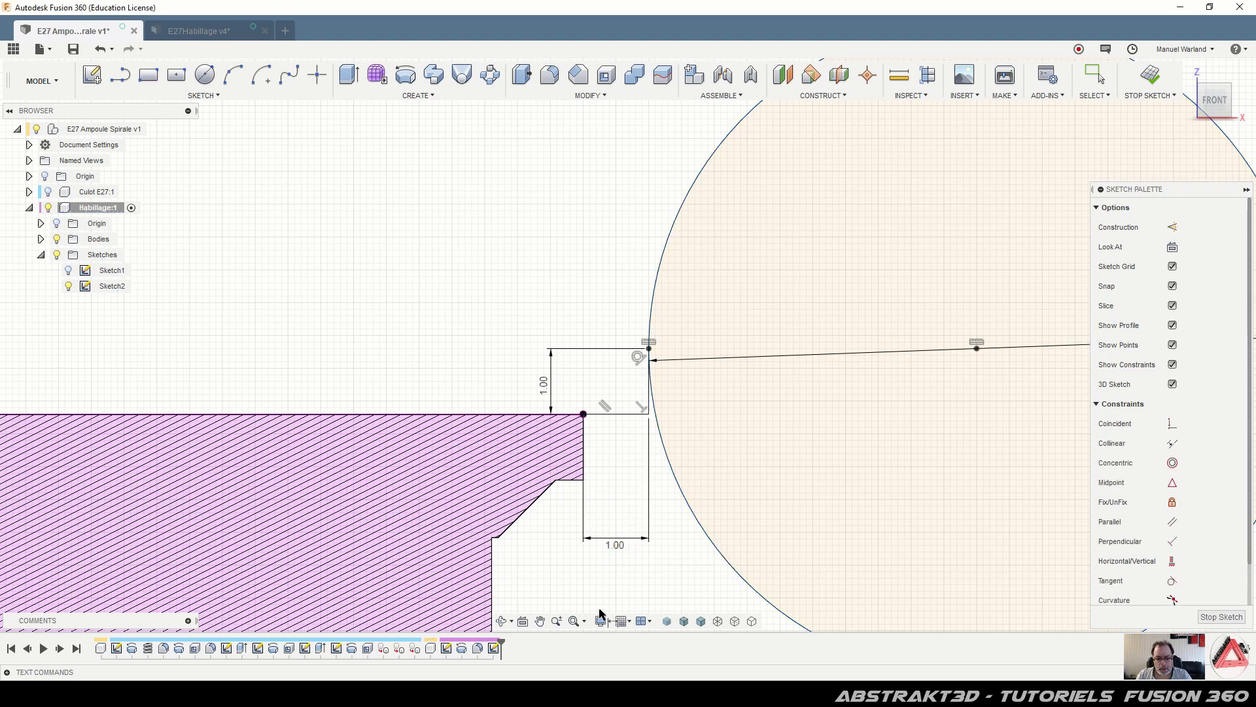
# Align the larger circle's center horizontally with the lower end of the 8.3 mm vertical line
pyautogui.scroll(-5, 463, 420)
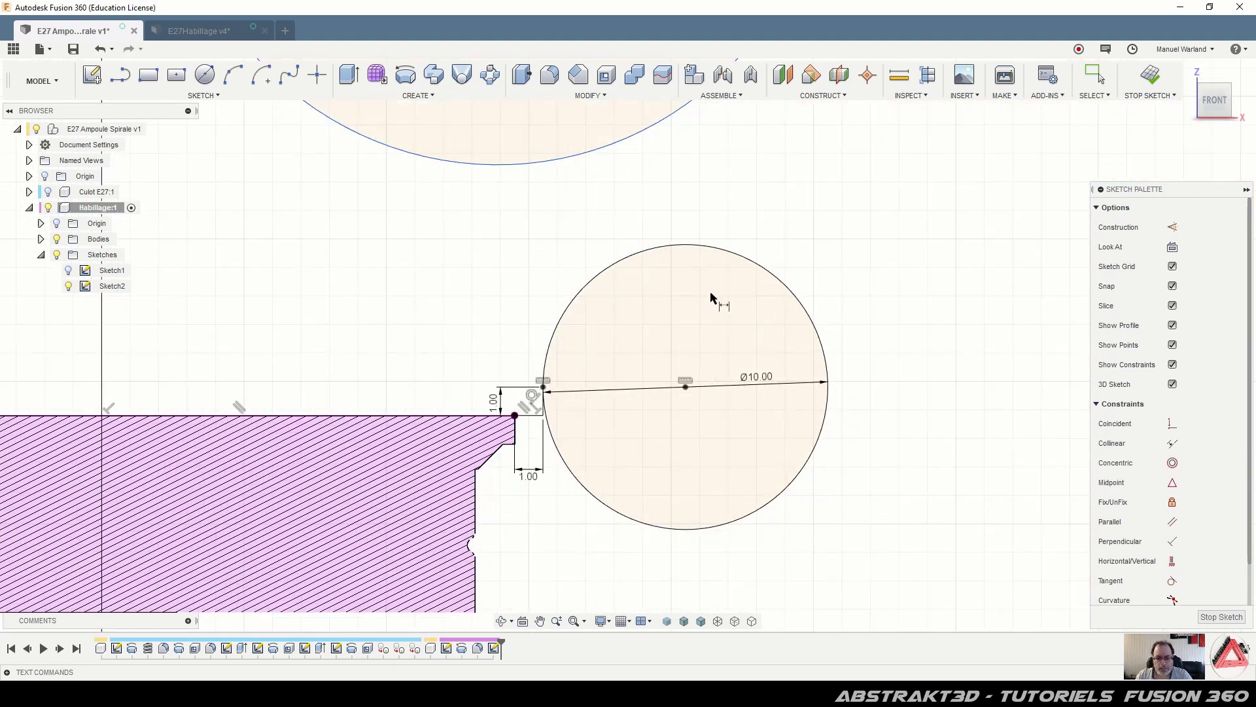
pyautogui.scroll(-5, 720, 432)
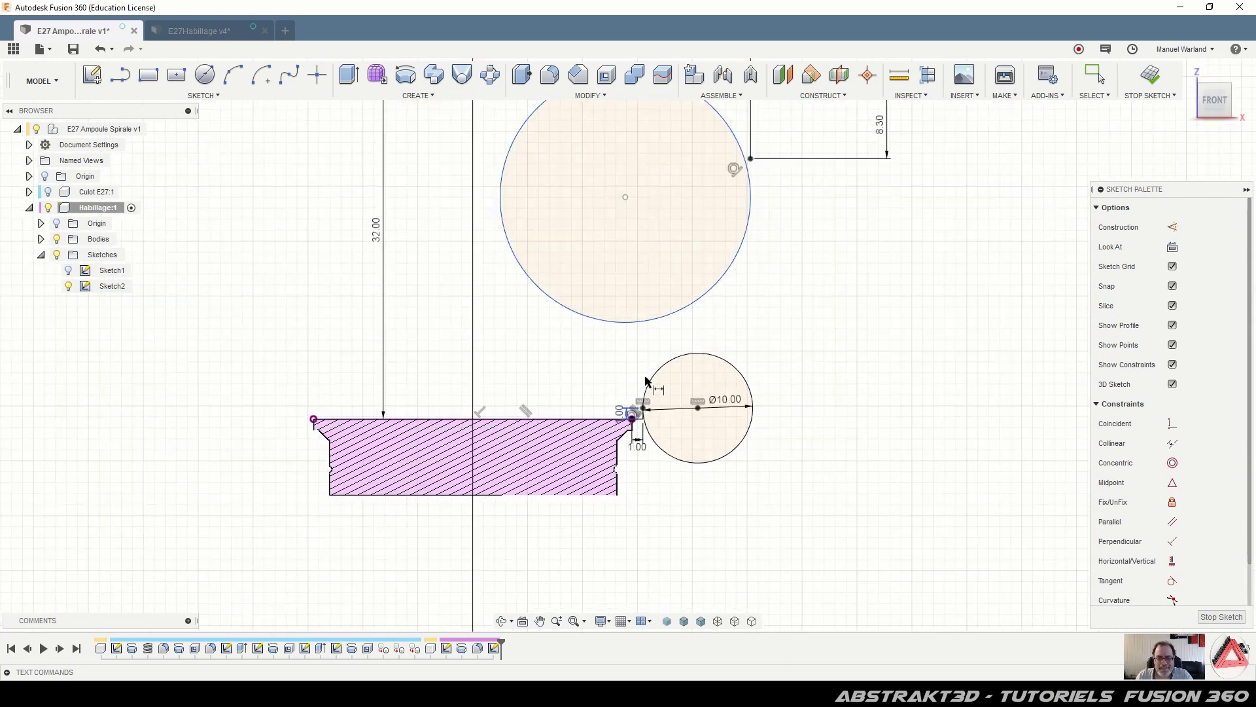
pyautogui.scroll(-2, 625, 369)
pyautogui.scroll(6, 674, 216)
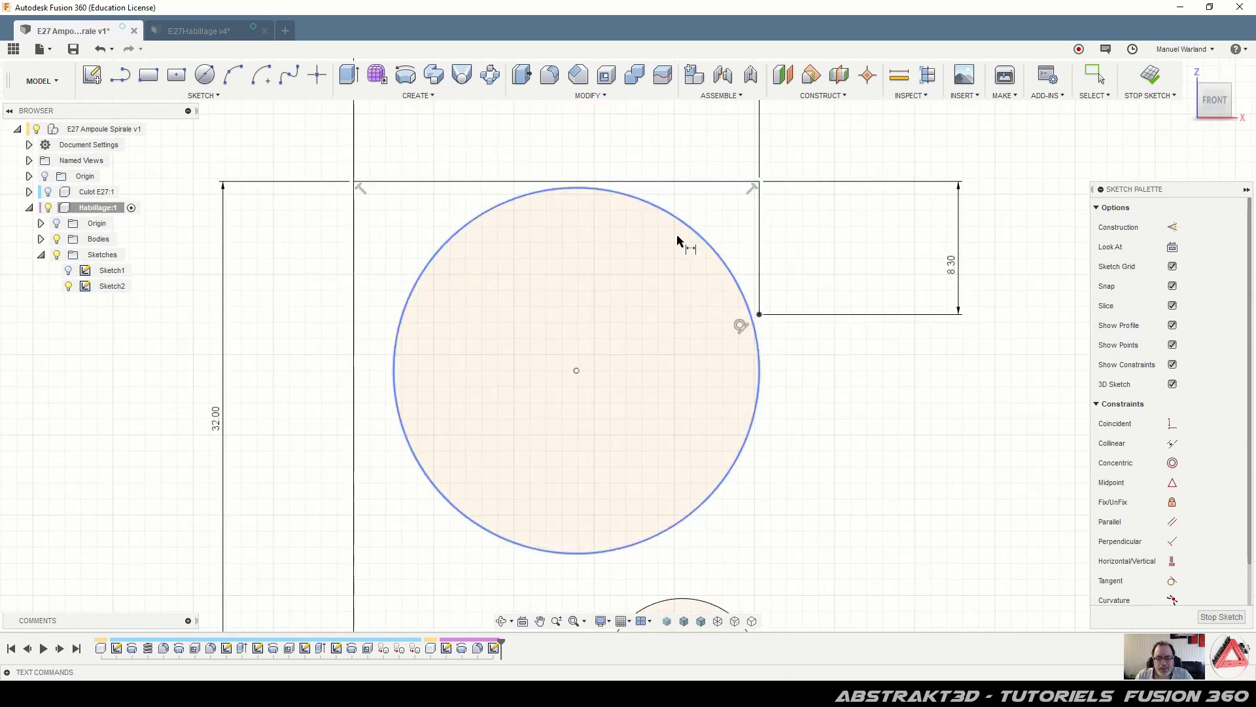
pyautogui.scroll(-2, 1183, 589)
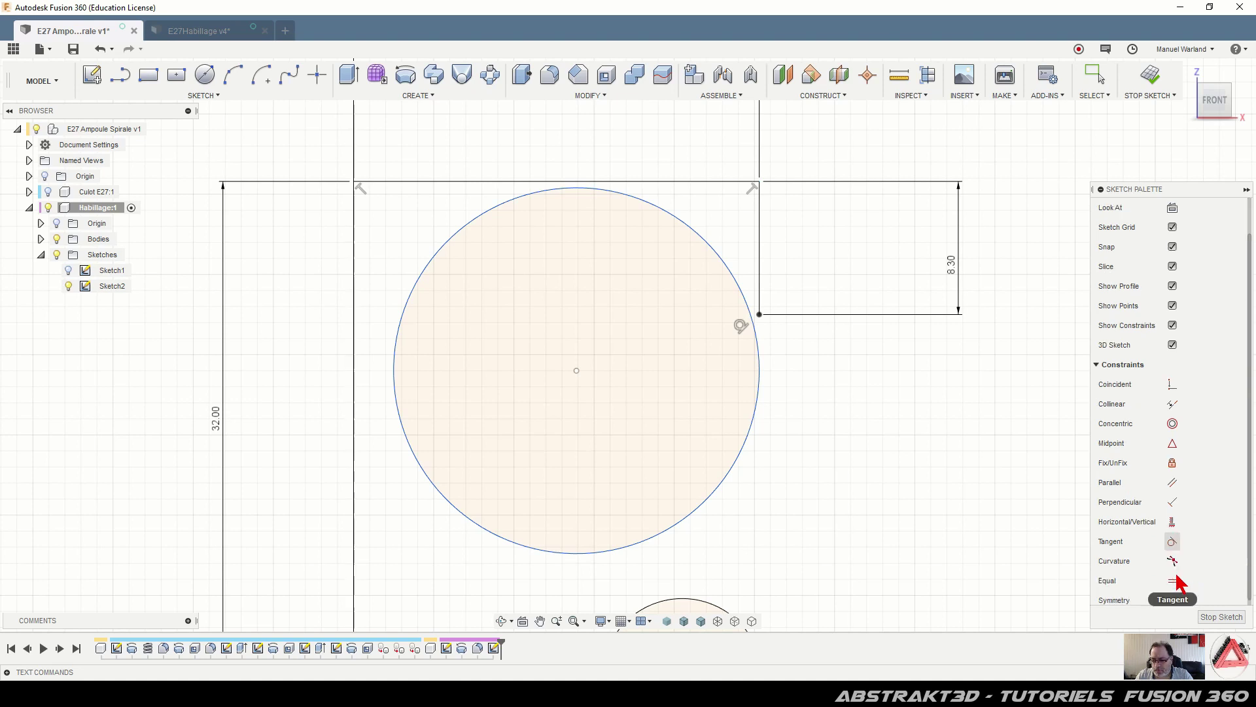
pyautogui.click(1172, 523)
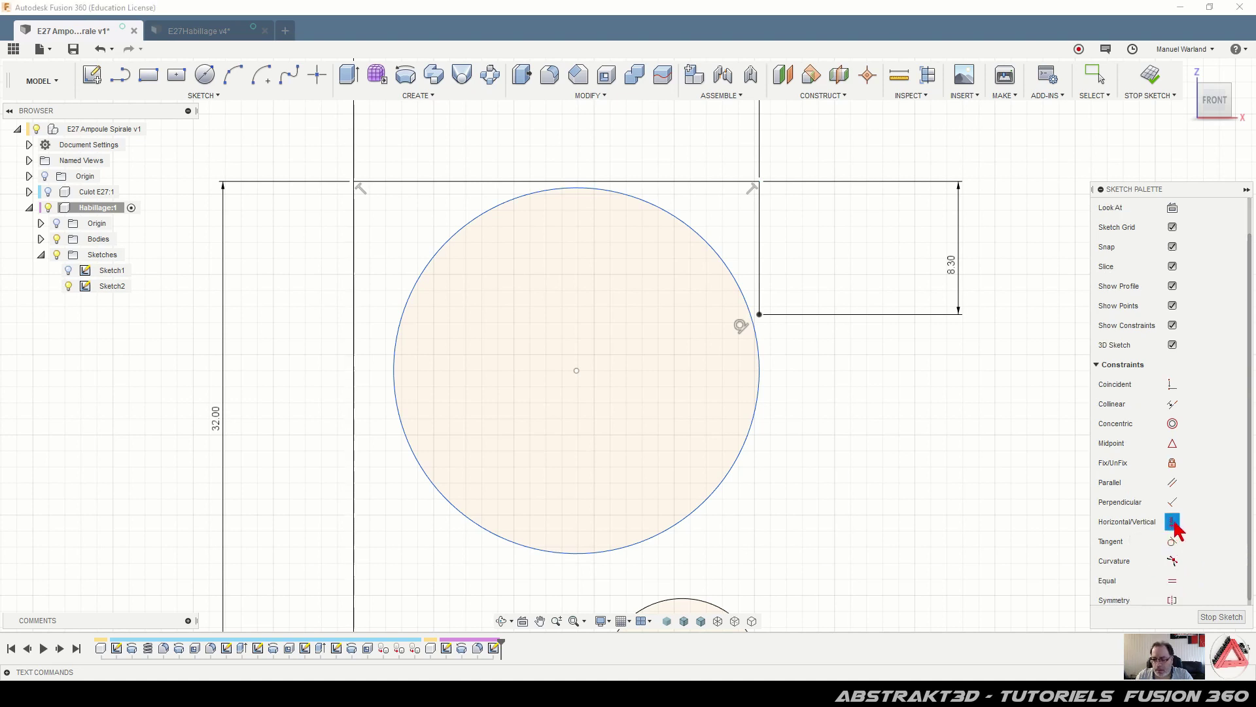
pyautogui.click(576, 370)
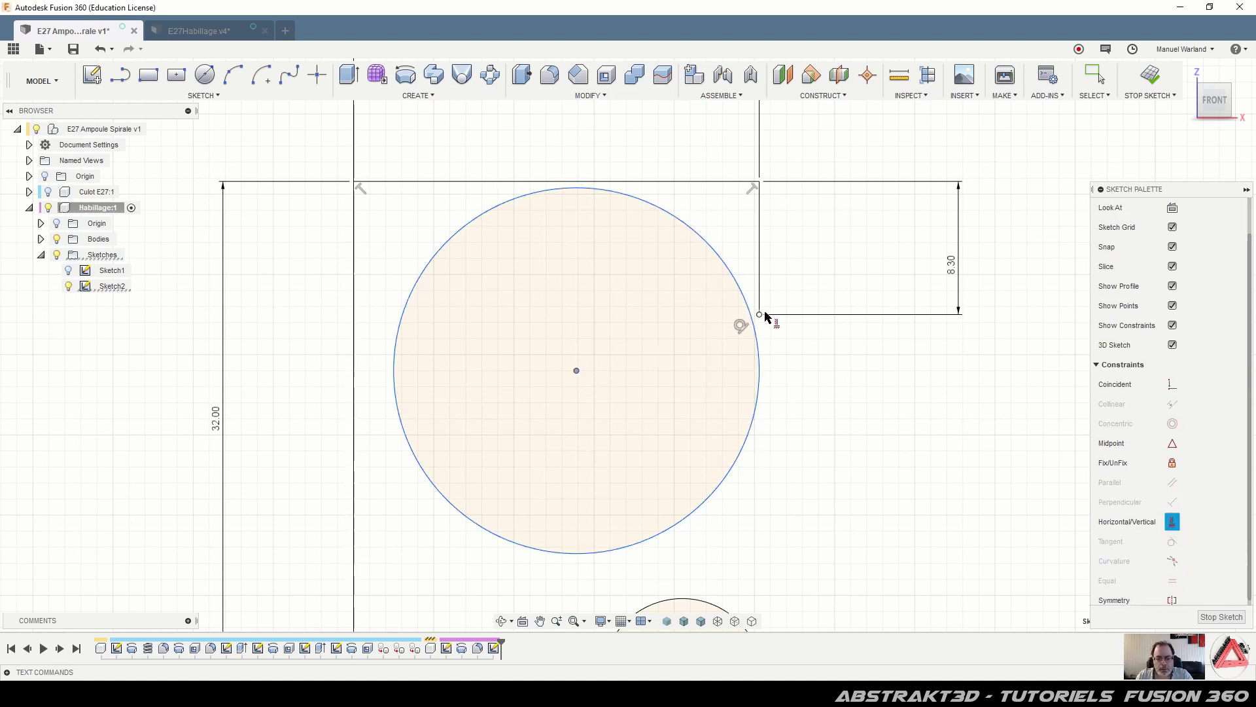
pyautogui.click(759, 316)
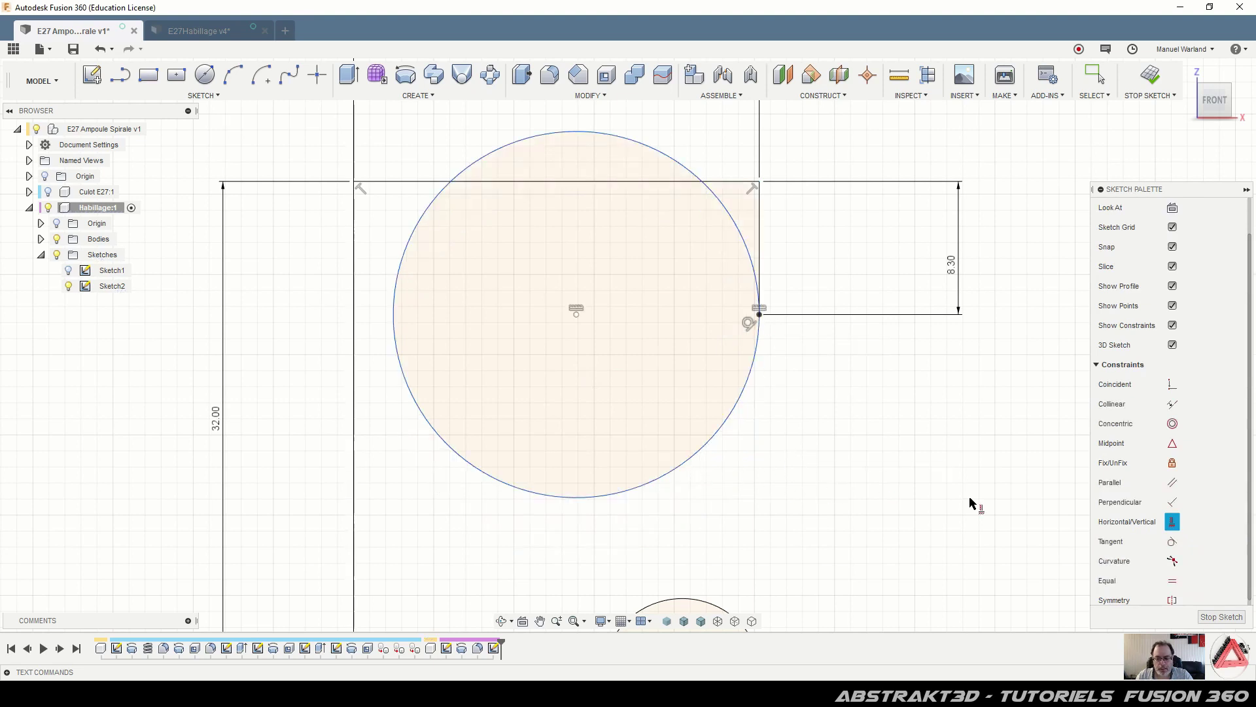
# Apply a tangent constraint between the larger circle and the 10 mm circle
pyautogui.click(1172, 542)
pyautogui.click(669, 477)
pyautogui.click(703, 603)
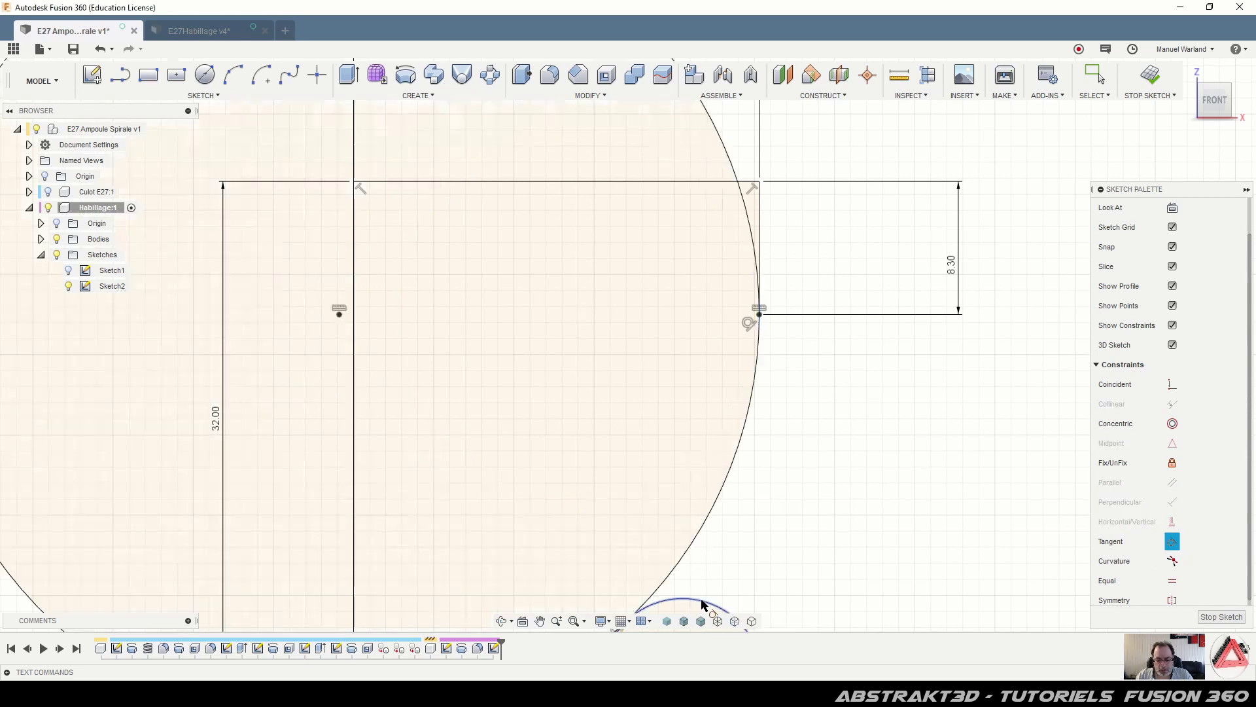
pyautogui.scroll(-3, 765, 552)
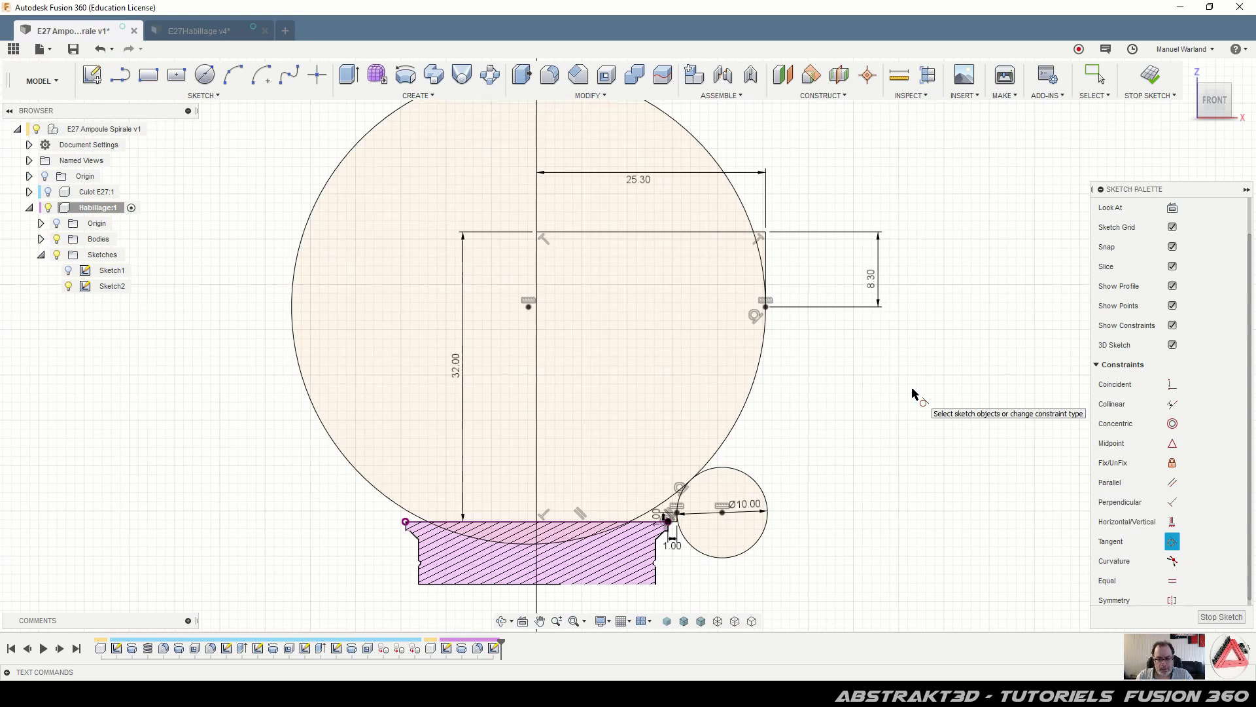
pyautogui.press('Escape')
# Set the small circle's diameter to 20 mm and reposition its dimension beside the profile side of the circle
pyautogui.doubleClick(742, 510)
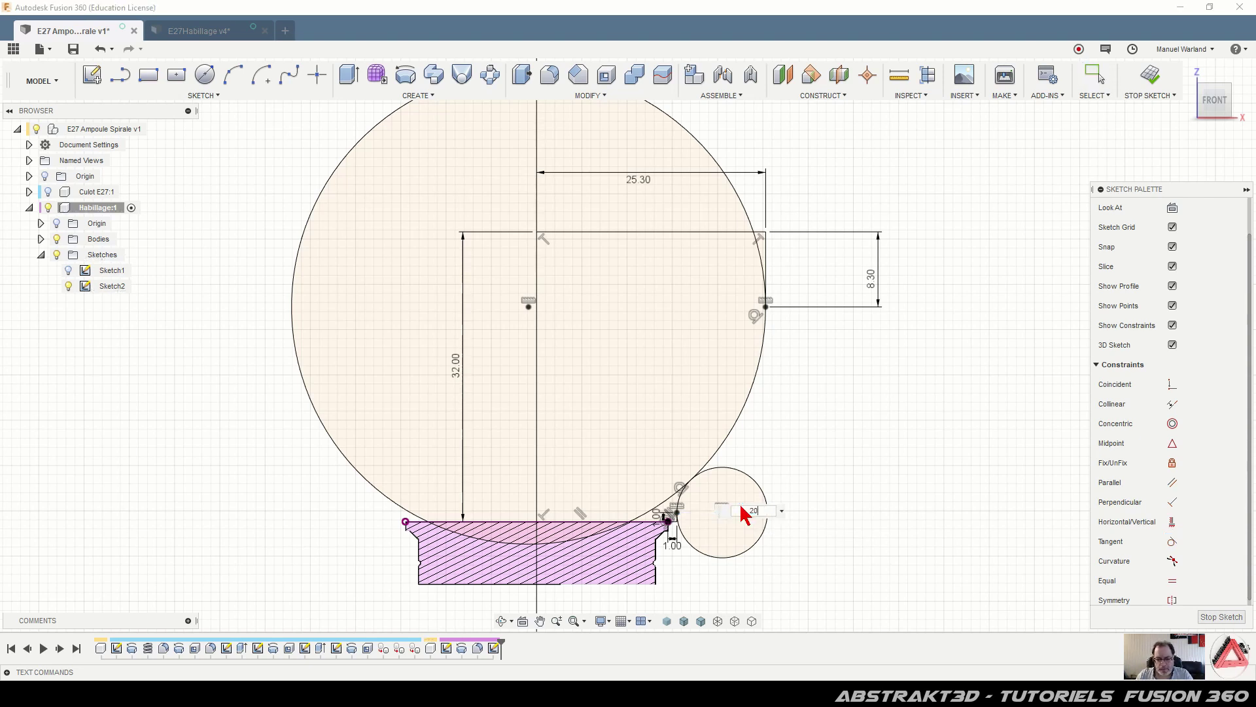
pyautogui.press('Return')
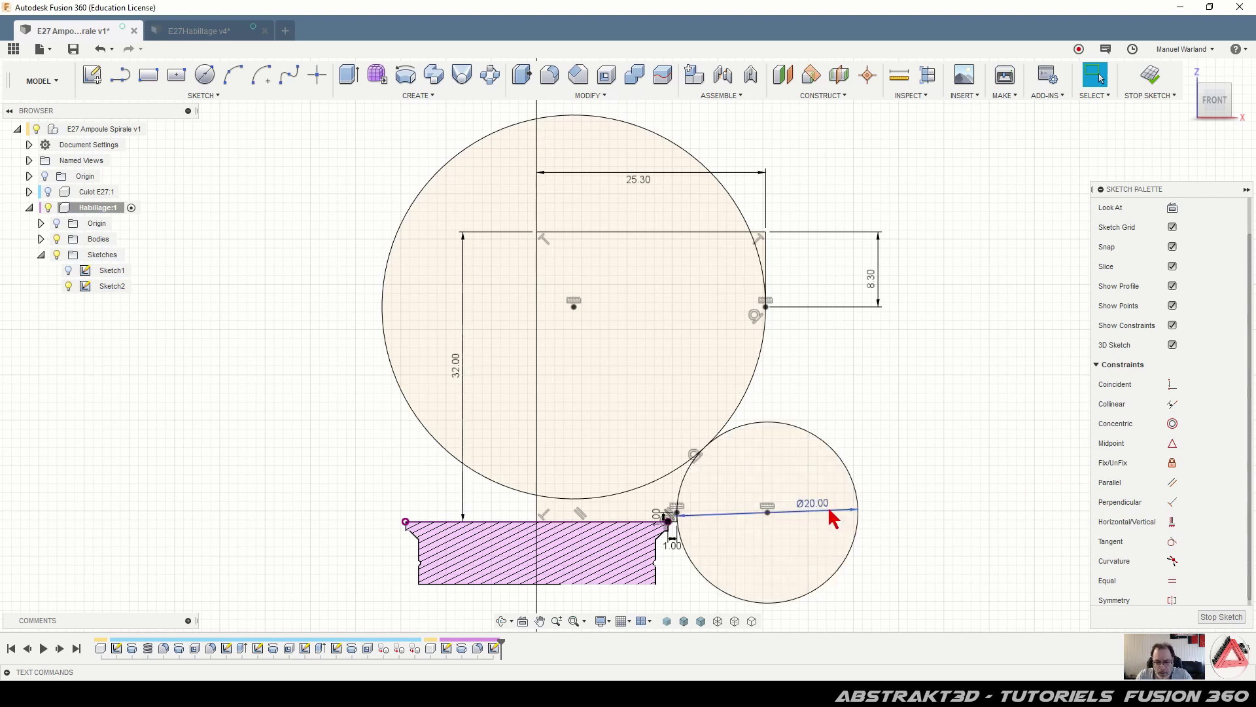
pyautogui.moveTo(830, 514); pyautogui.dragTo(720, 501)
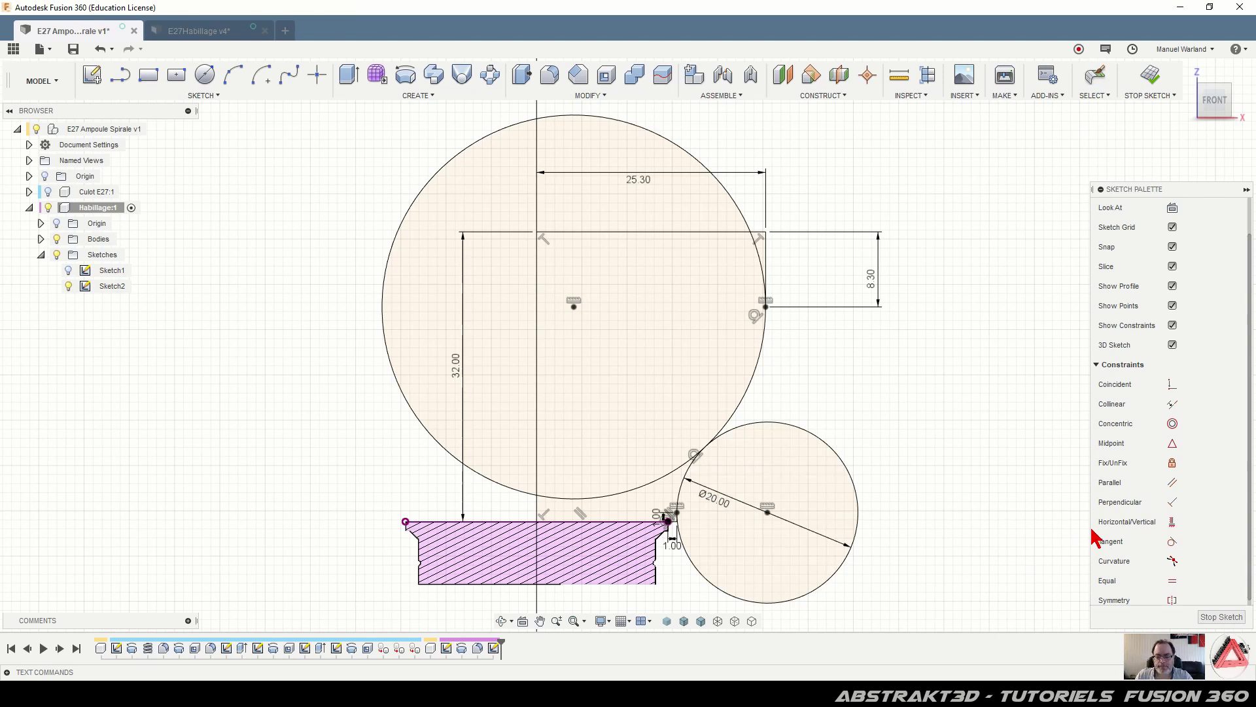
# Trim both circles down to the two tangent arcs joining the 8.3 mm vertical line to the short line at the flange
pyautogui.click(824, 449)
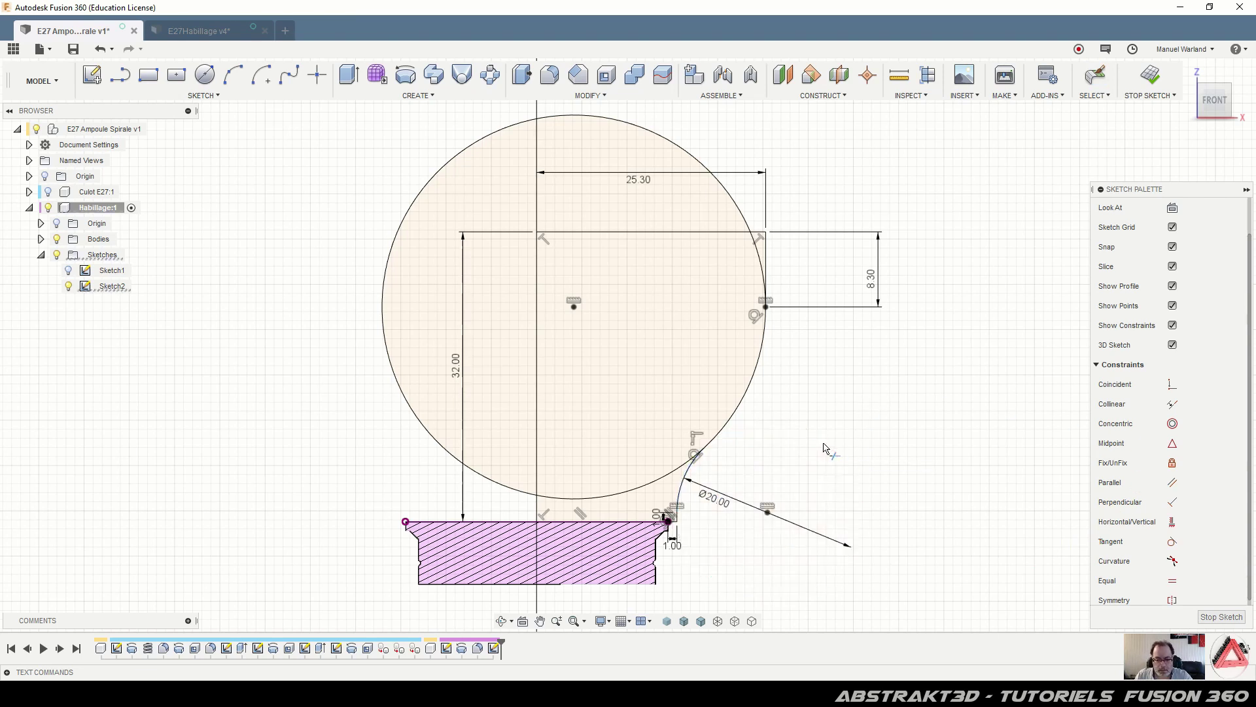
pyautogui.click(658, 481)
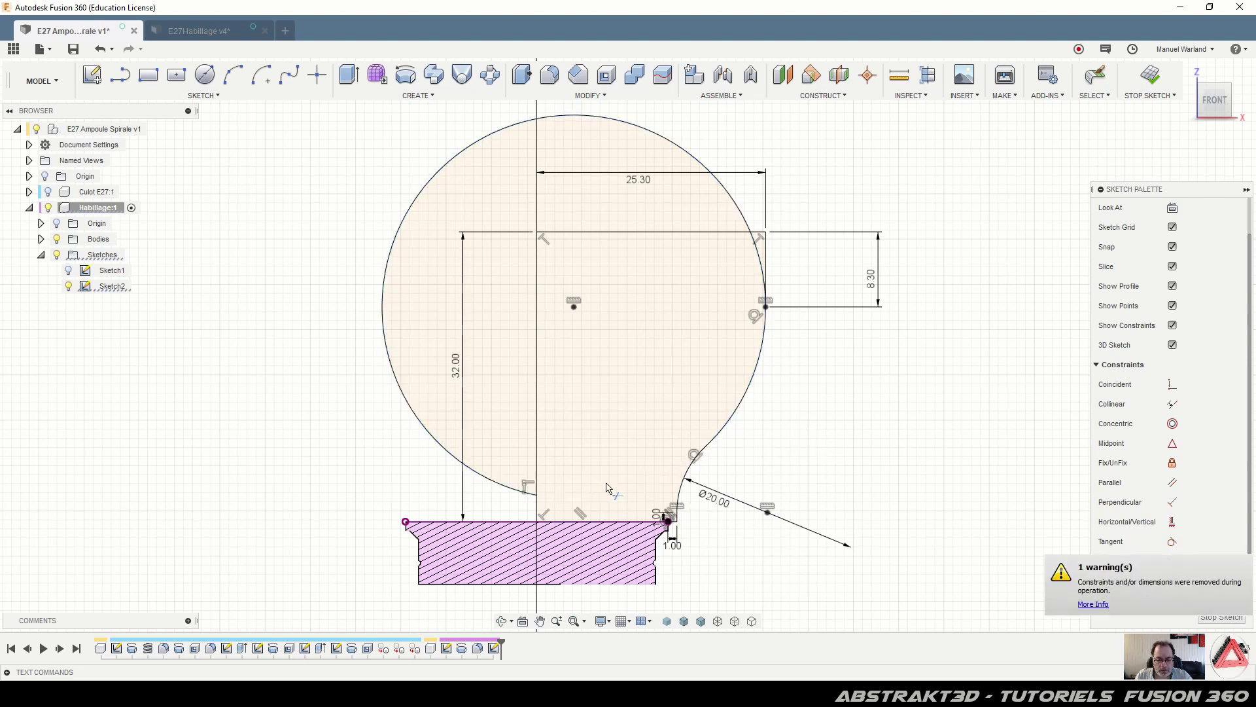
pyautogui.click(492, 479)
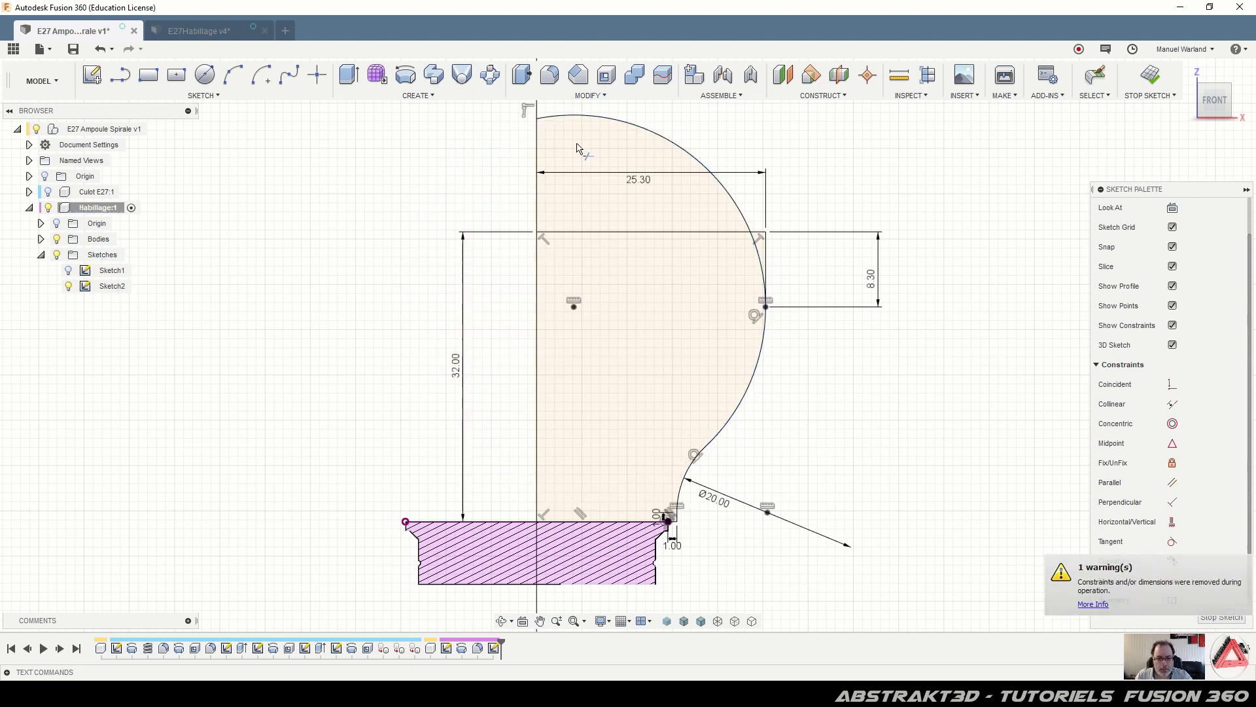
pyautogui.click(605, 121)
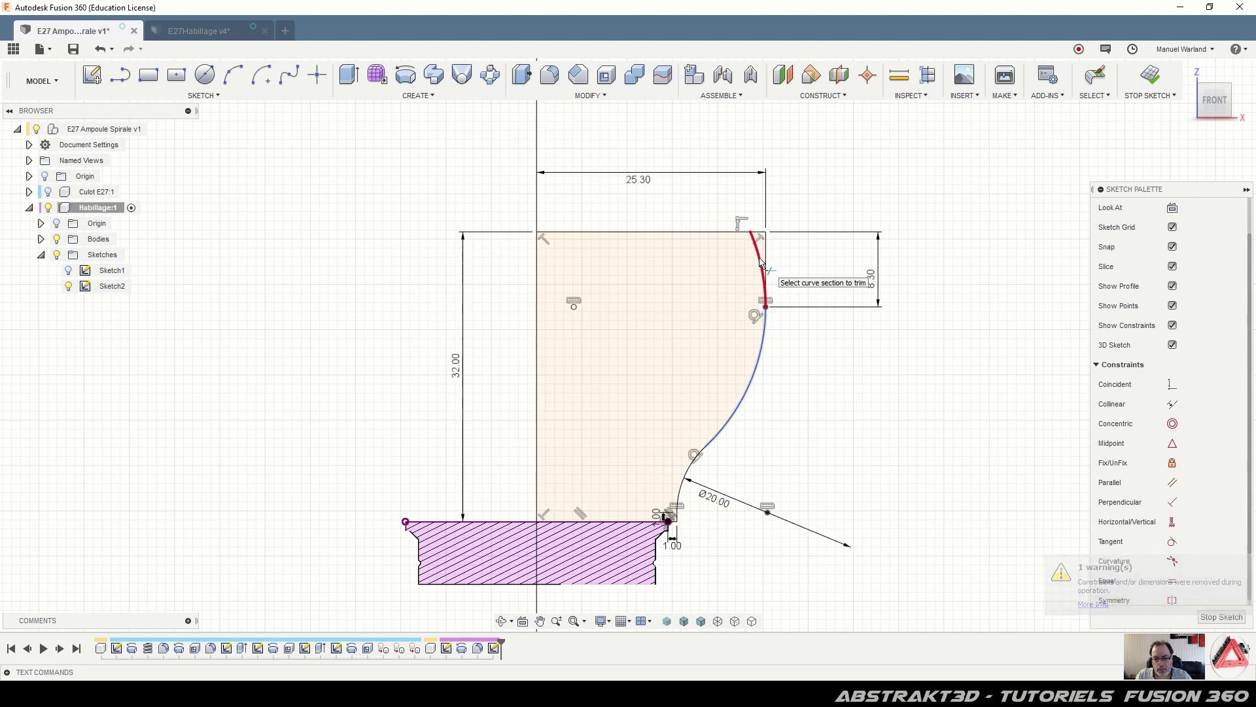
pyautogui.click(768, 277)
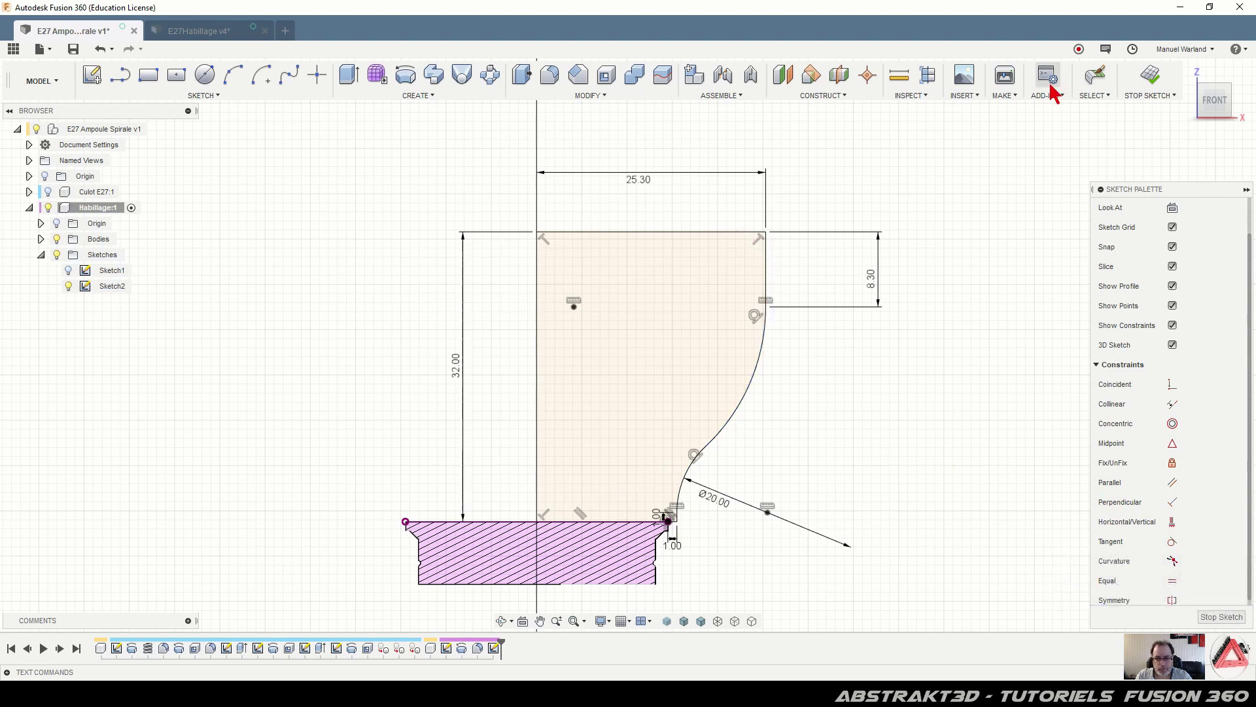
pyautogui.click(1097, 75)
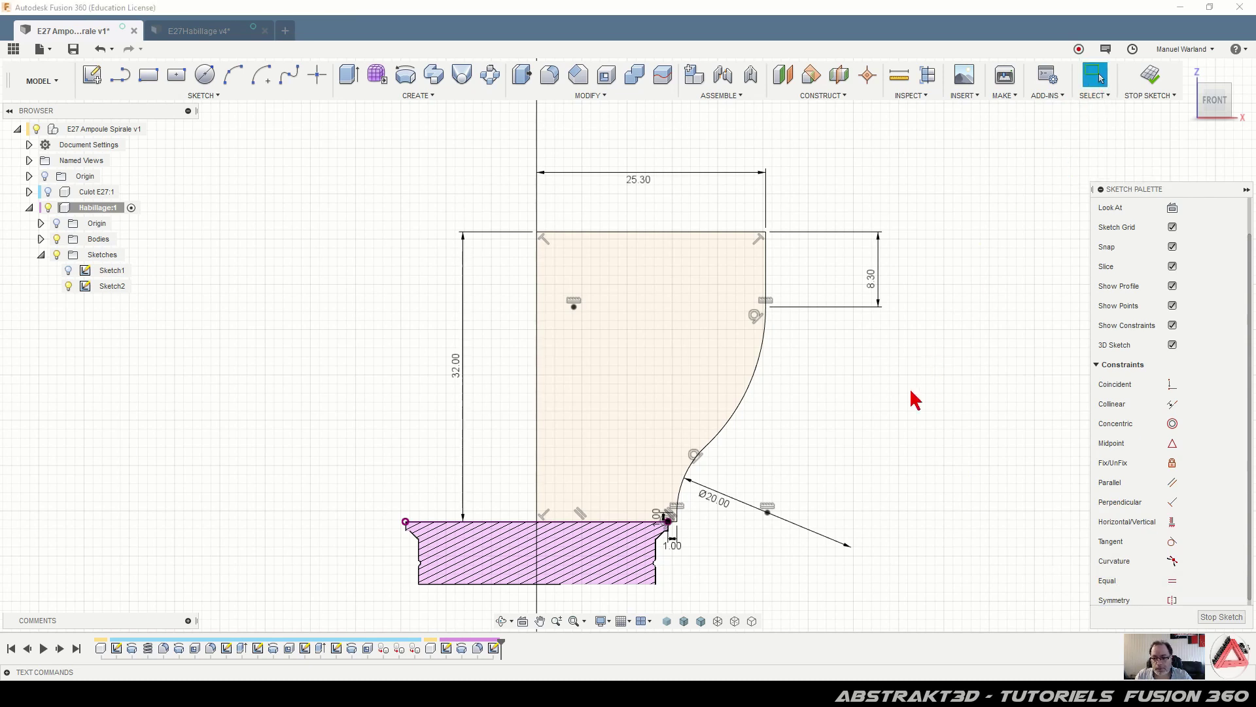
# Switch the lower arc's 20 mm diameter dimension to a radius dimension
pyautogui.click(718, 502)
pyautogui.rightClick(719, 510)
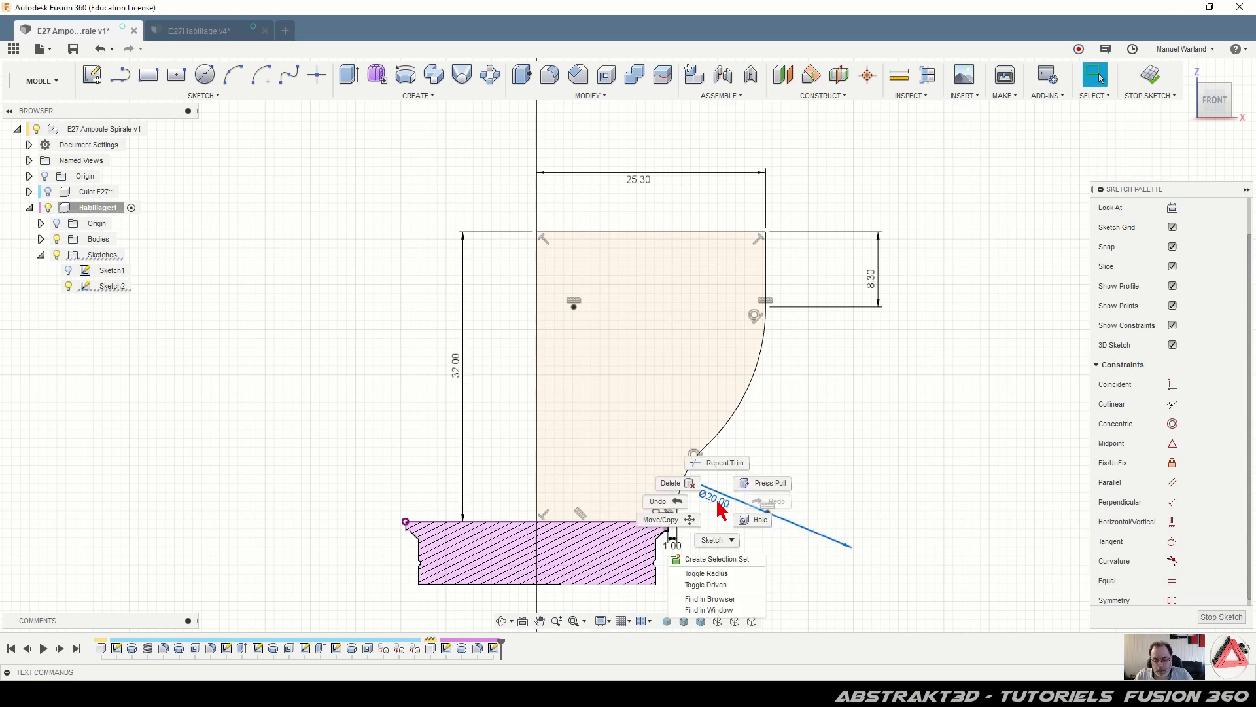
pyautogui.click(689, 574)
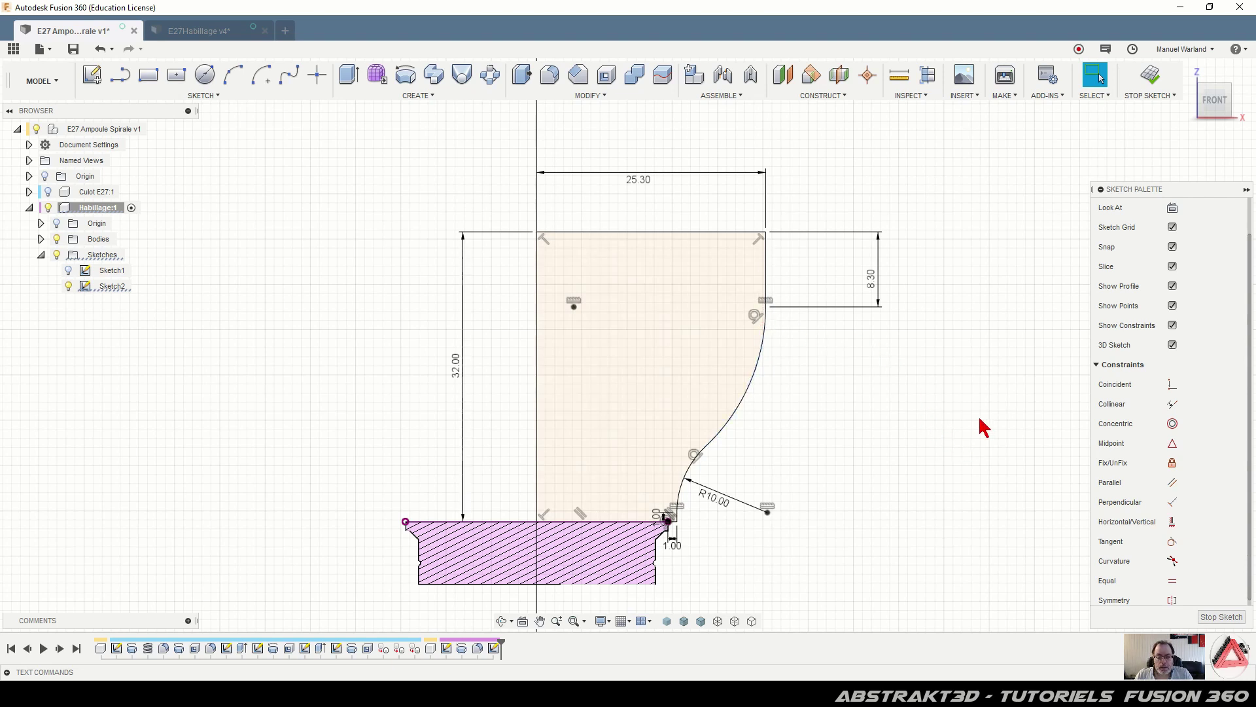
# Finish the sketch and revolve the housing profile 360° around the vertical center line, joining it to the existing body
pyautogui.click(1209, 617)
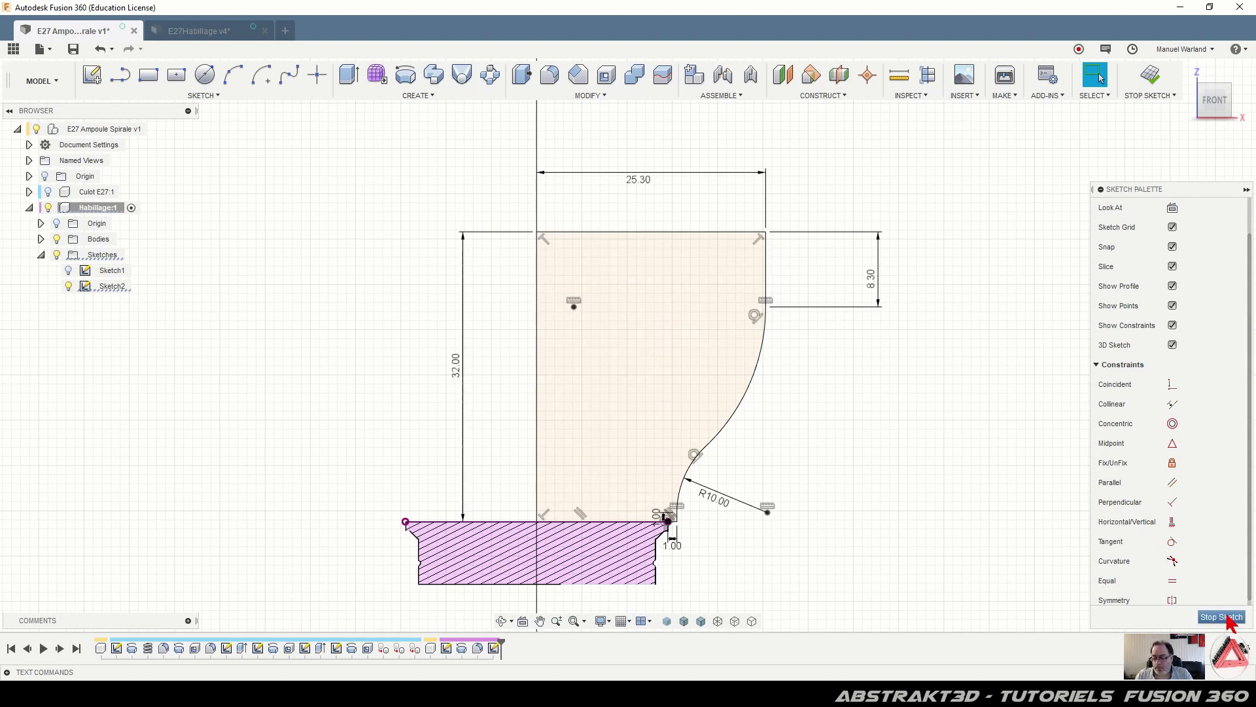
pyautogui.click(404, 76)
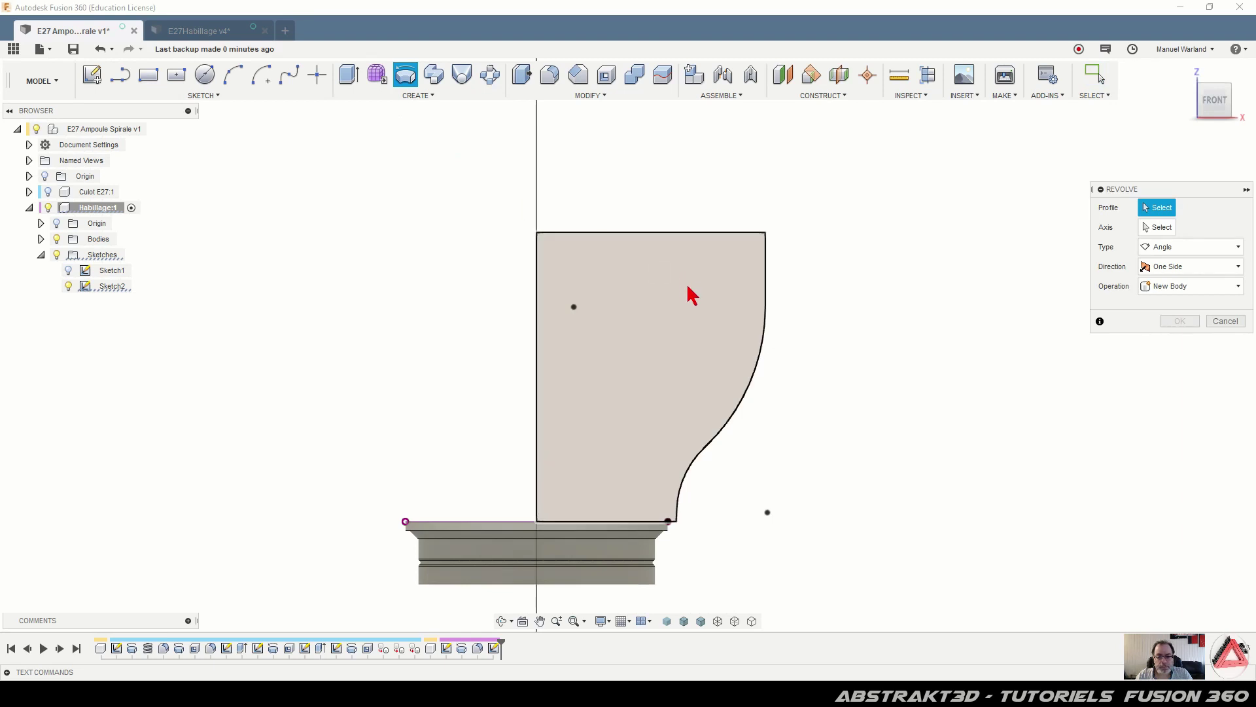
pyautogui.click(677, 306)
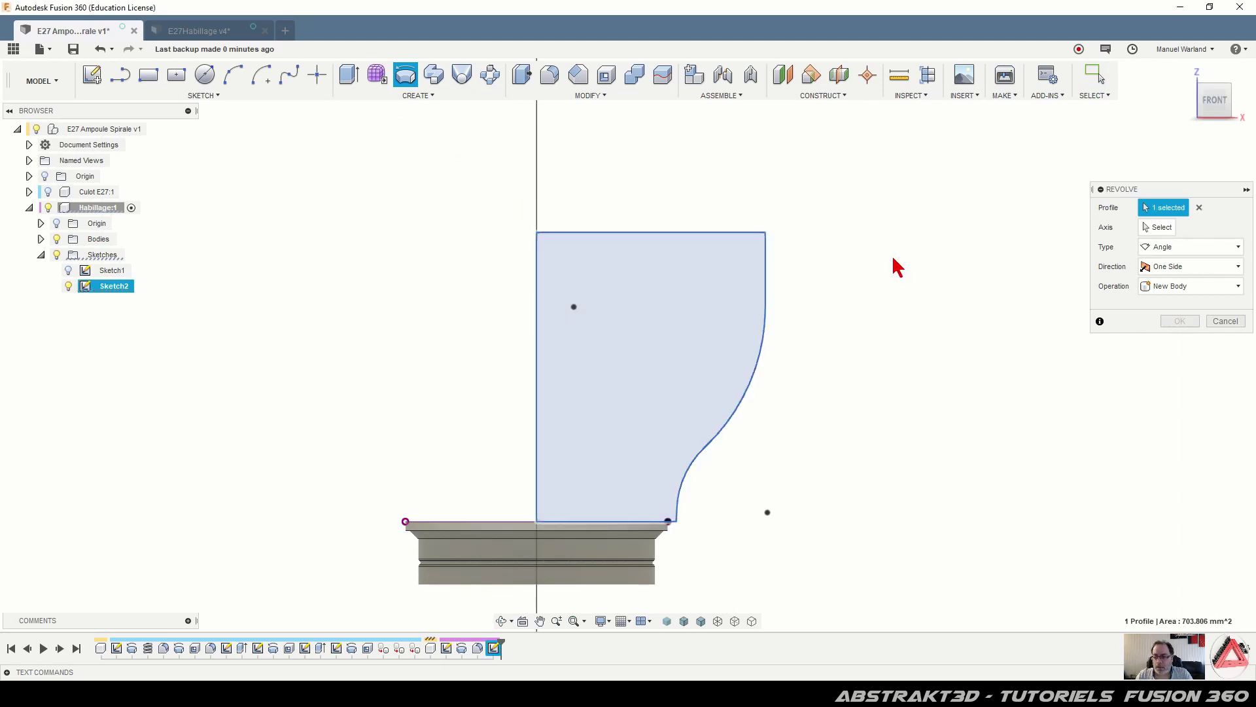
pyautogui.click(1159, 228)
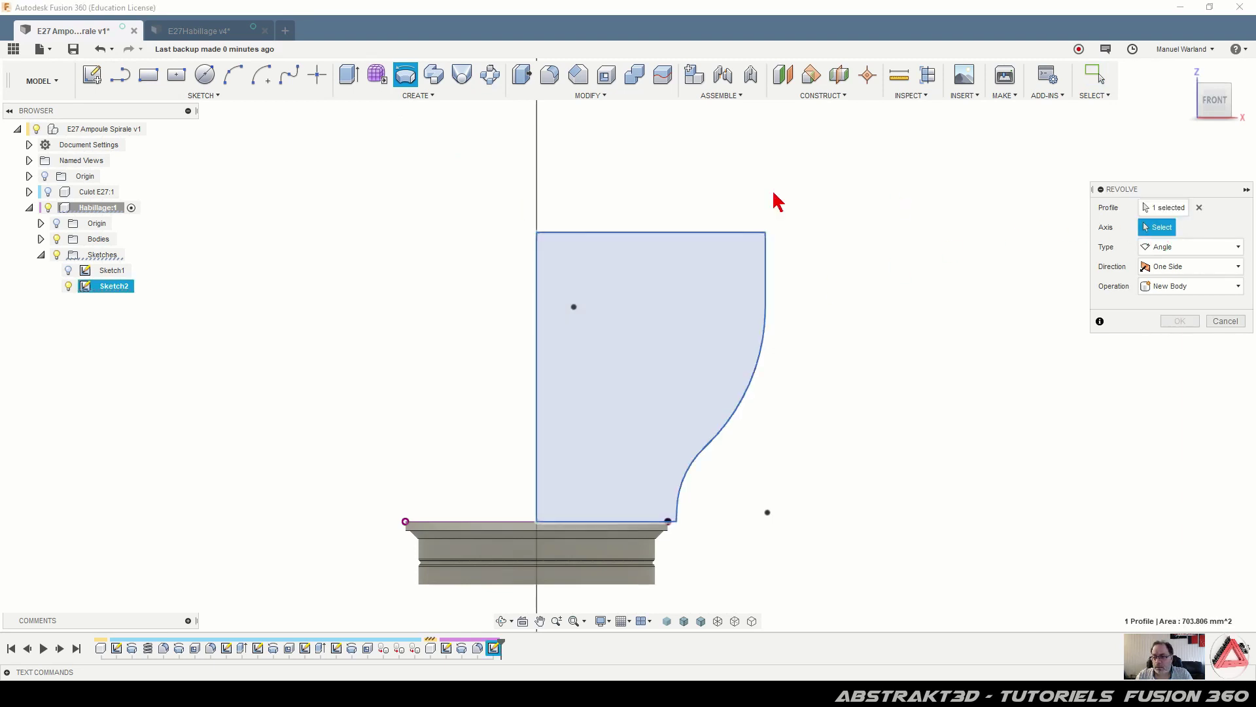
pyautogui.click(538, 195)
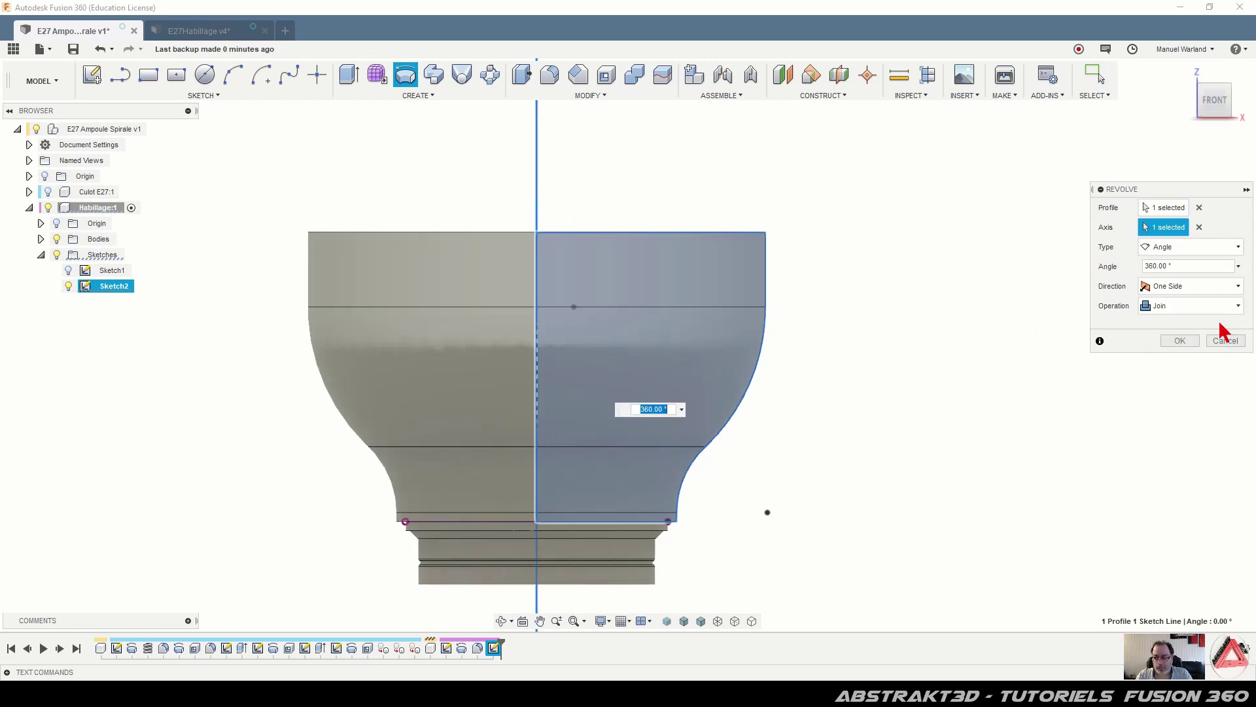
pyautogui.click(1182, 340)
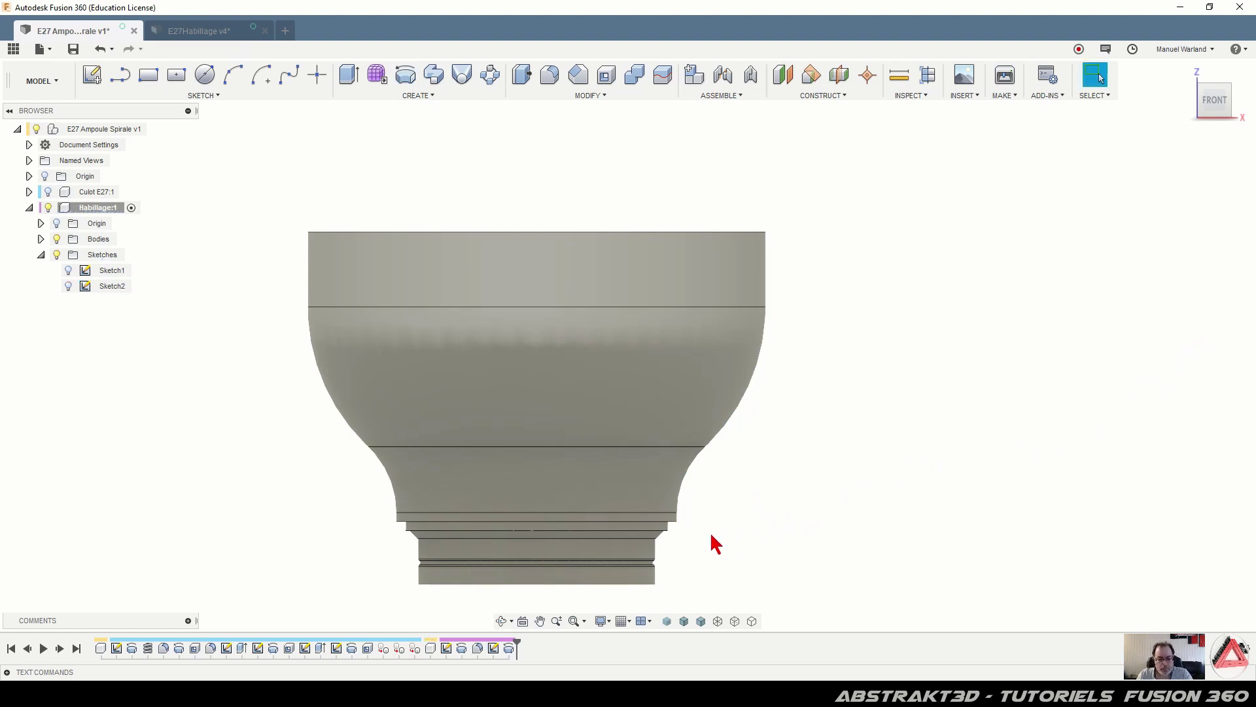
# Fillet the lower outer edge of the flange just above the stepped neck with a 0.5 mm constant radius
pyautogui.scroll(2, 712, 535)
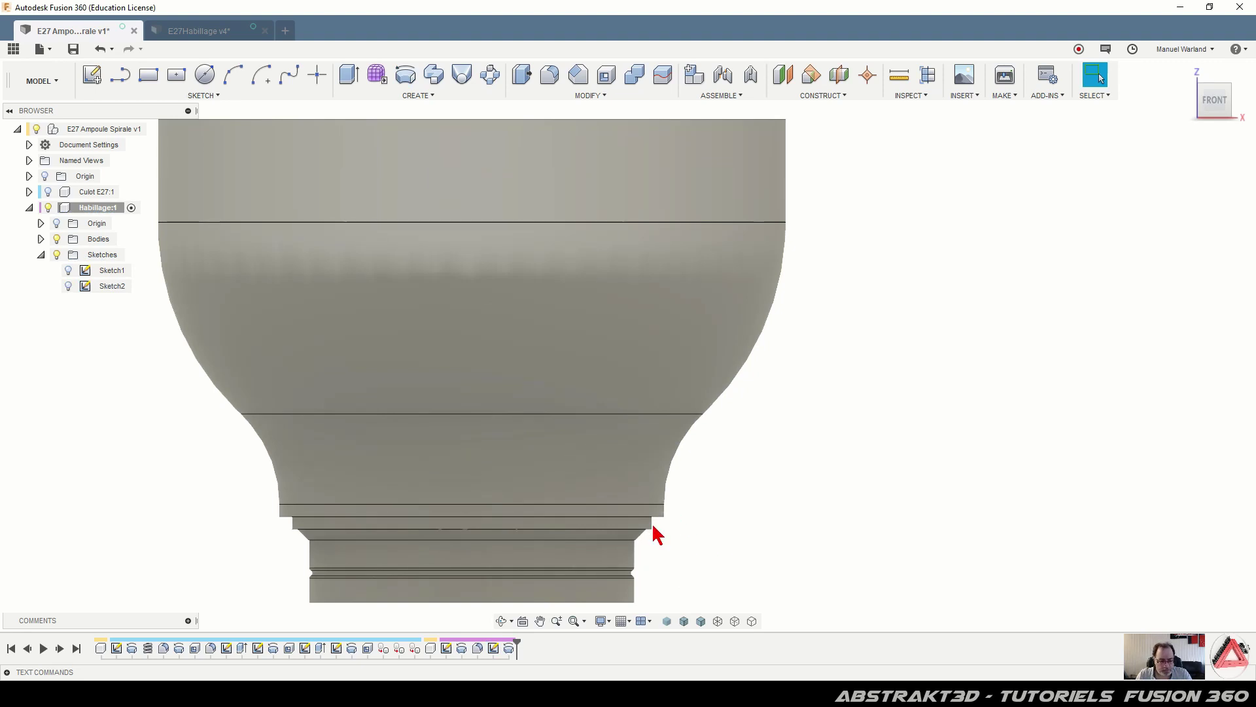
pyautogui.scroll(2, 667, 523)
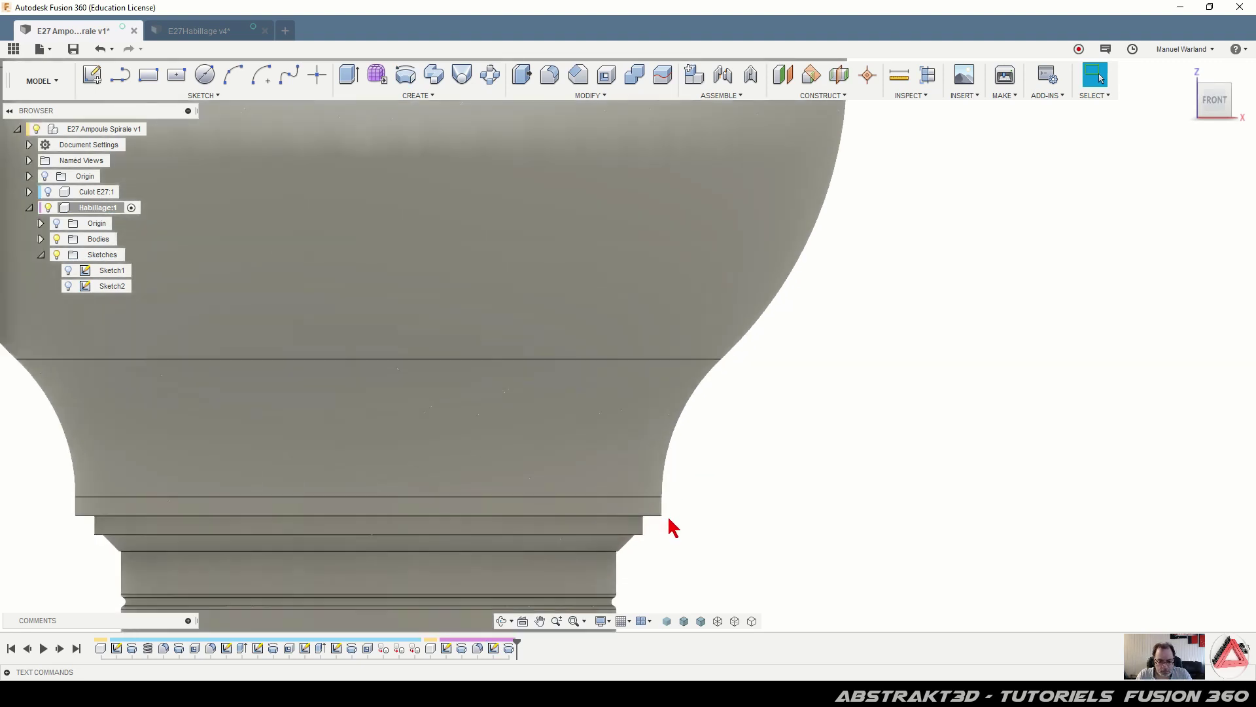
pyautogui.scroll(2, 673, 527)
pyautogui.moveTo(725, 535)
pyautogui.keyDown('shift'); pyautogui.mouseDown(button='middle')
pyautogui.moveTo(639, 522)
pyautogui.moveTo(706, 521)
pyautogui.mouseUp(button='middle'); pyautogui.keyUp('shift')
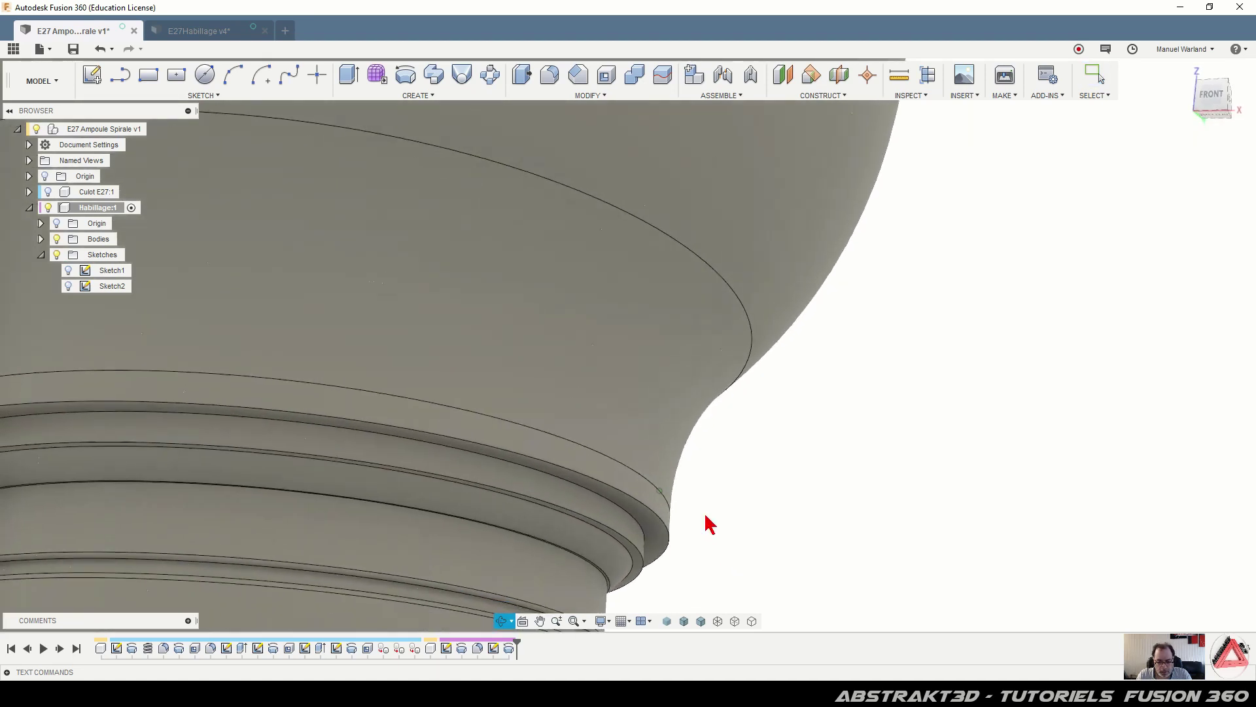
pyautogui.click(664, 523)
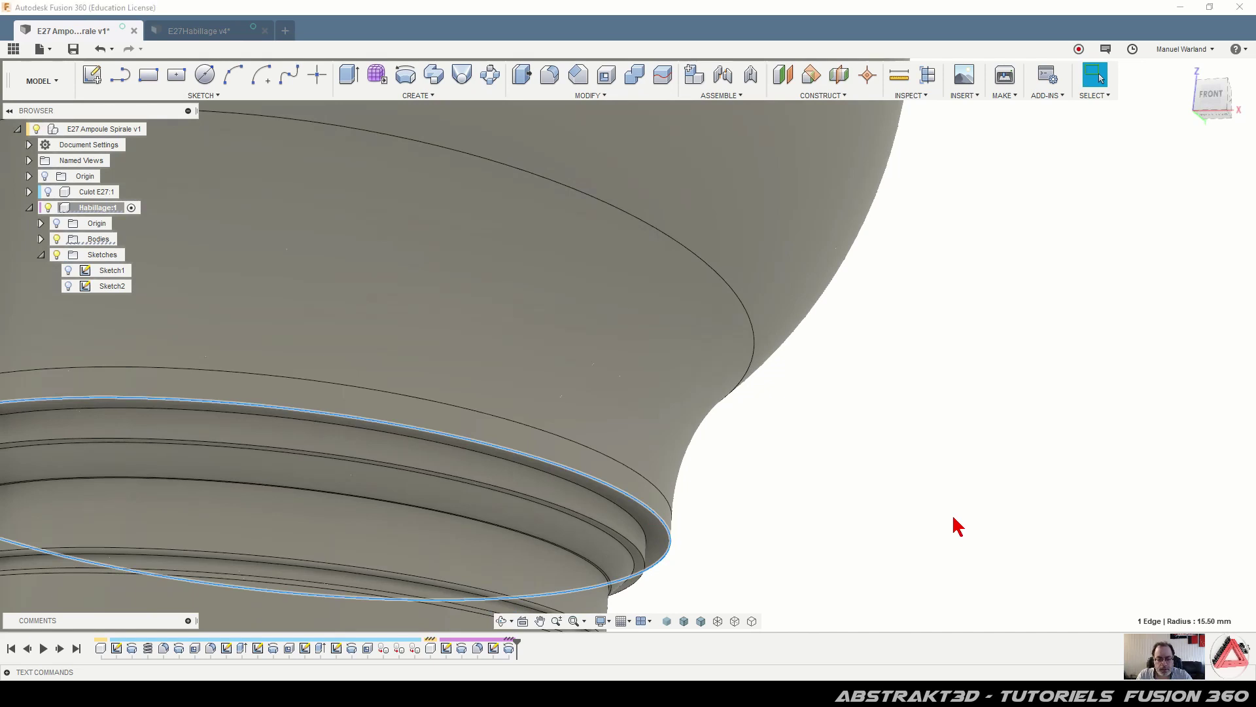
pyautogui.press('f')
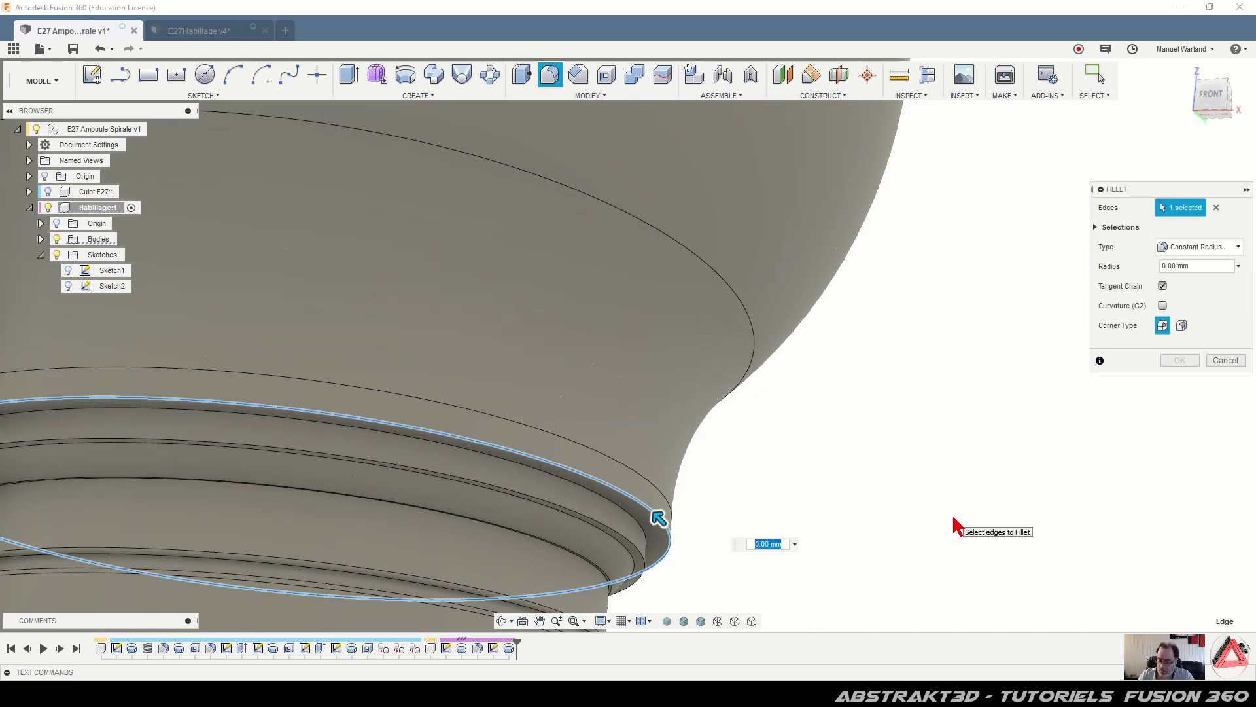
pyautogui.write('0')
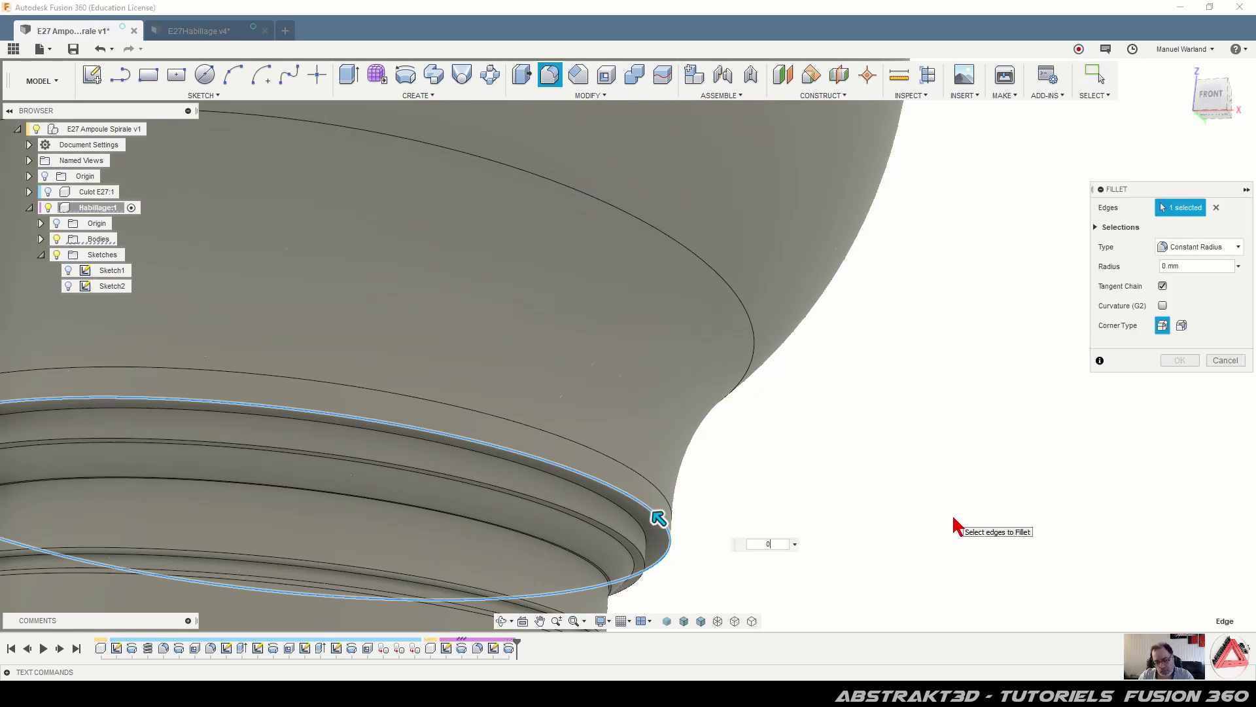
pyautogui.write('5')
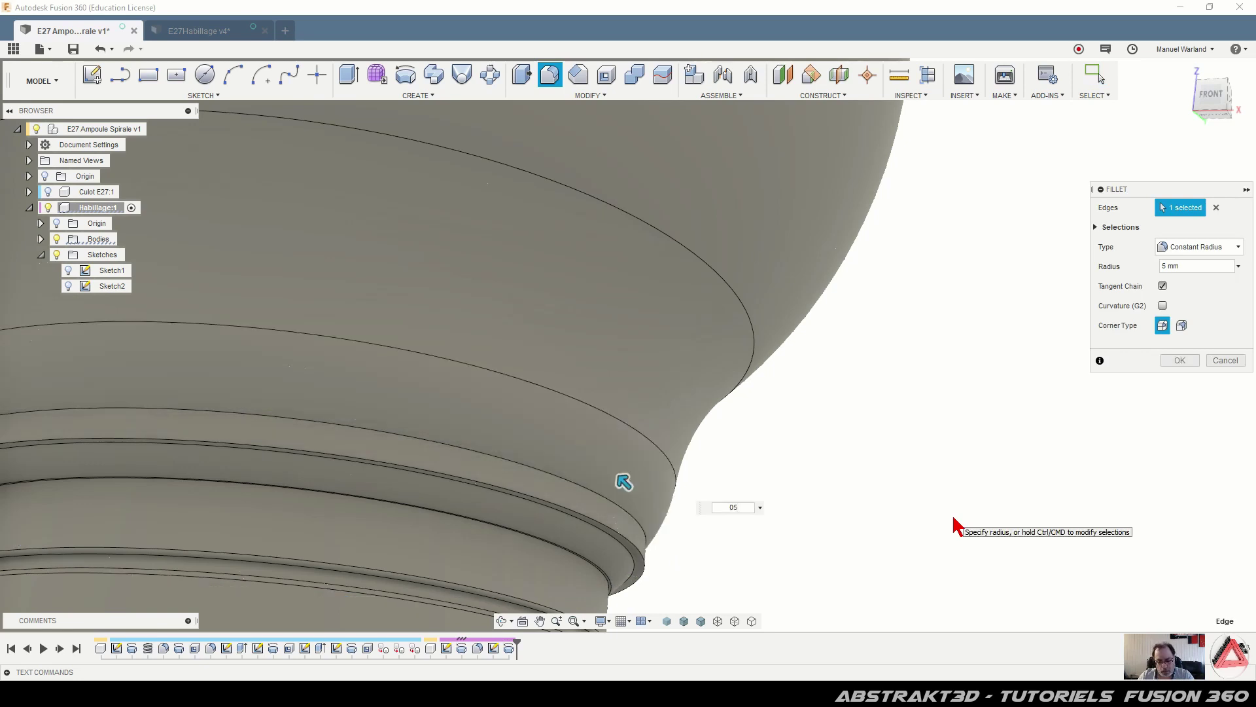
pyautogui.press('BackSpace')
pyautogui.write('.5')
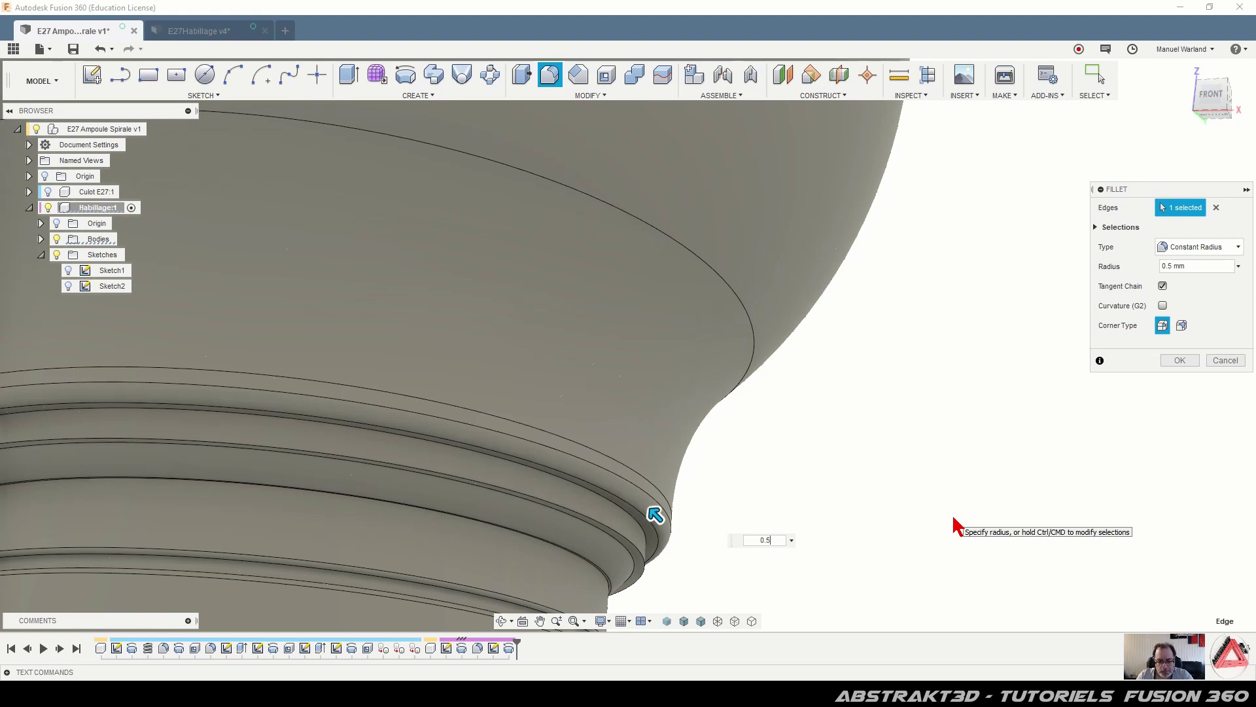
pyautogui.press('Return')
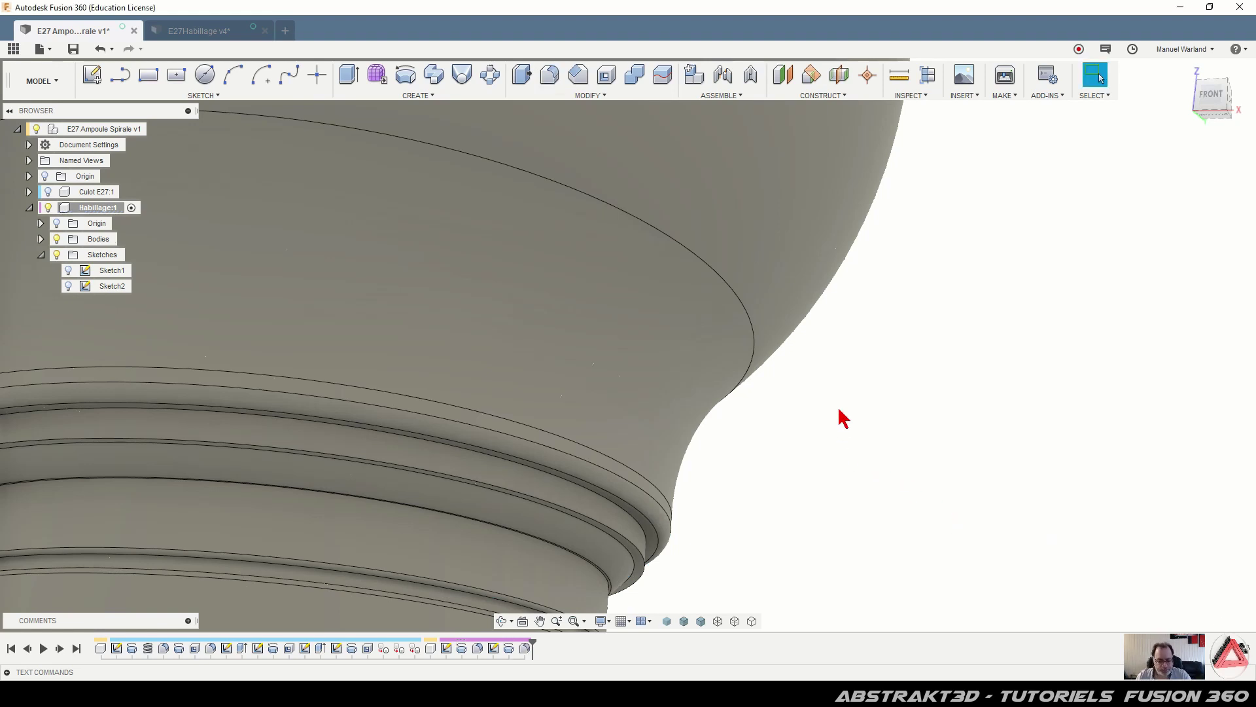
# Shell the housing to the inside, removing both the large upper face and the small lower end face
pyautogui.keyDown('shift'); pyautogui.moveTo(844, 392); pyautogui.dragTo(681, 467, button='middle'); pyautogui.keyUp('shift')
pyautogui.scroll(-3, 910, 443)
pyautogui.scroll(-5, 948, 399)
pyautogui.keyDown('shift'); pyautogui.moveTo(944, 421); pyautogui.dragTo(1018, 444, button='middle'); pyautogui.keyUp('shift')
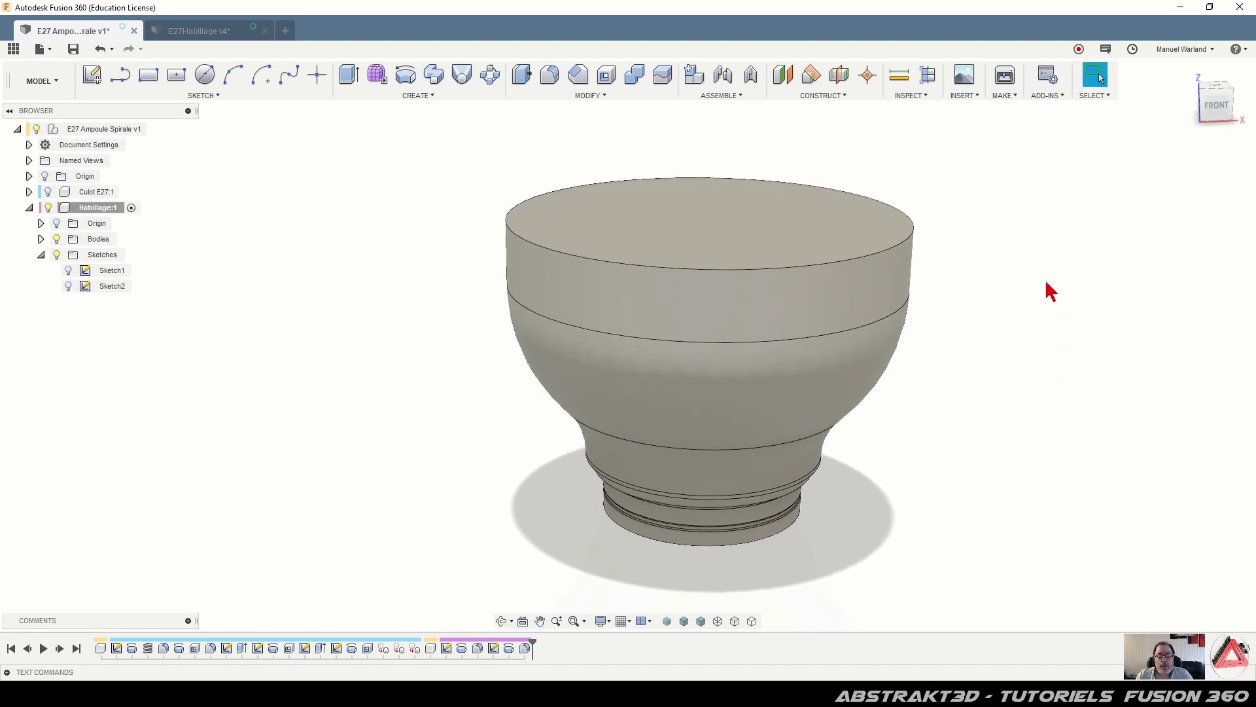
pyautogui.click(607, 77)
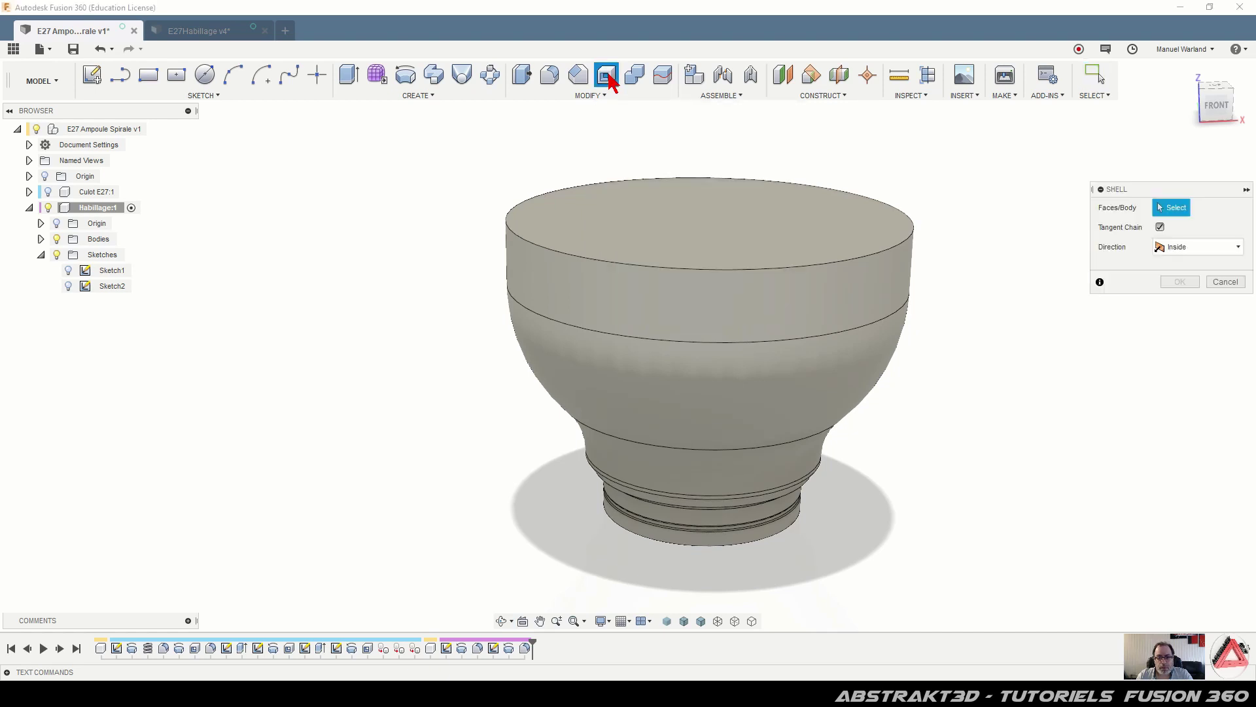
pyautogui.click(718, 226)
pyautogui.keyDown('shift'); pyautogui.moveTo(717, 226); pyautogui.dragTo(718, 165, button='middle'); pyautogui.keyUp('shift')
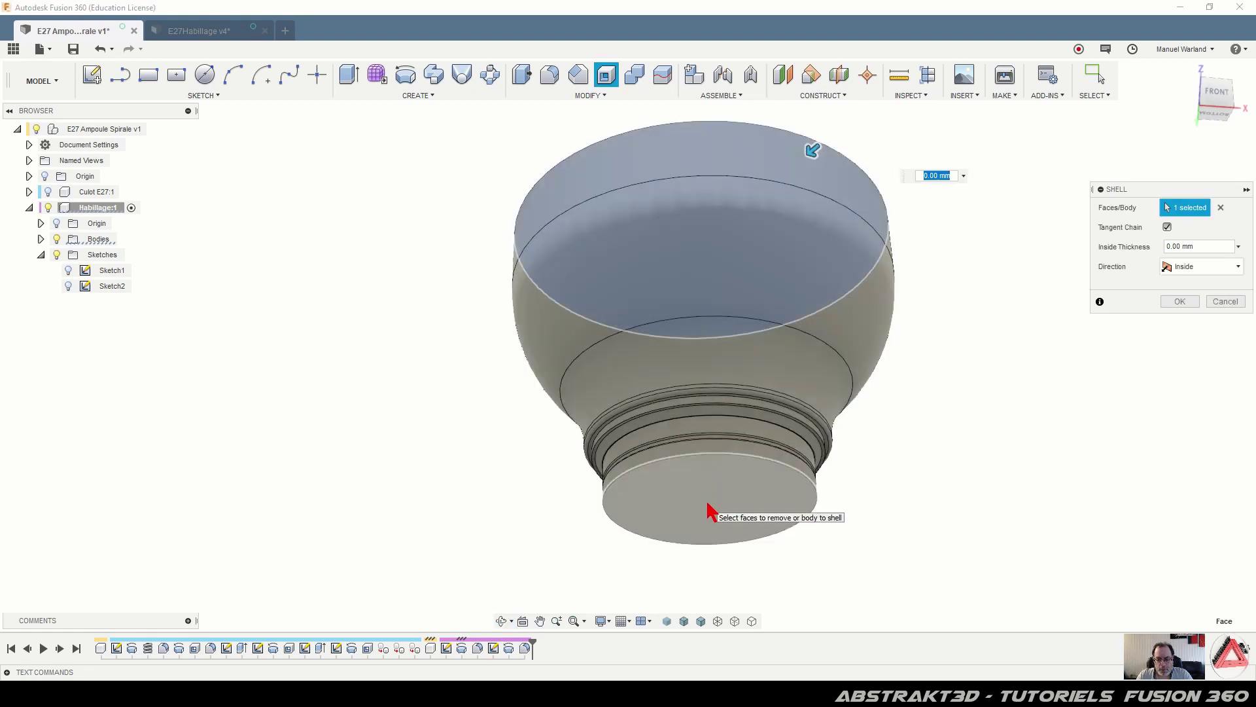
pyautogui.click(712, 512)
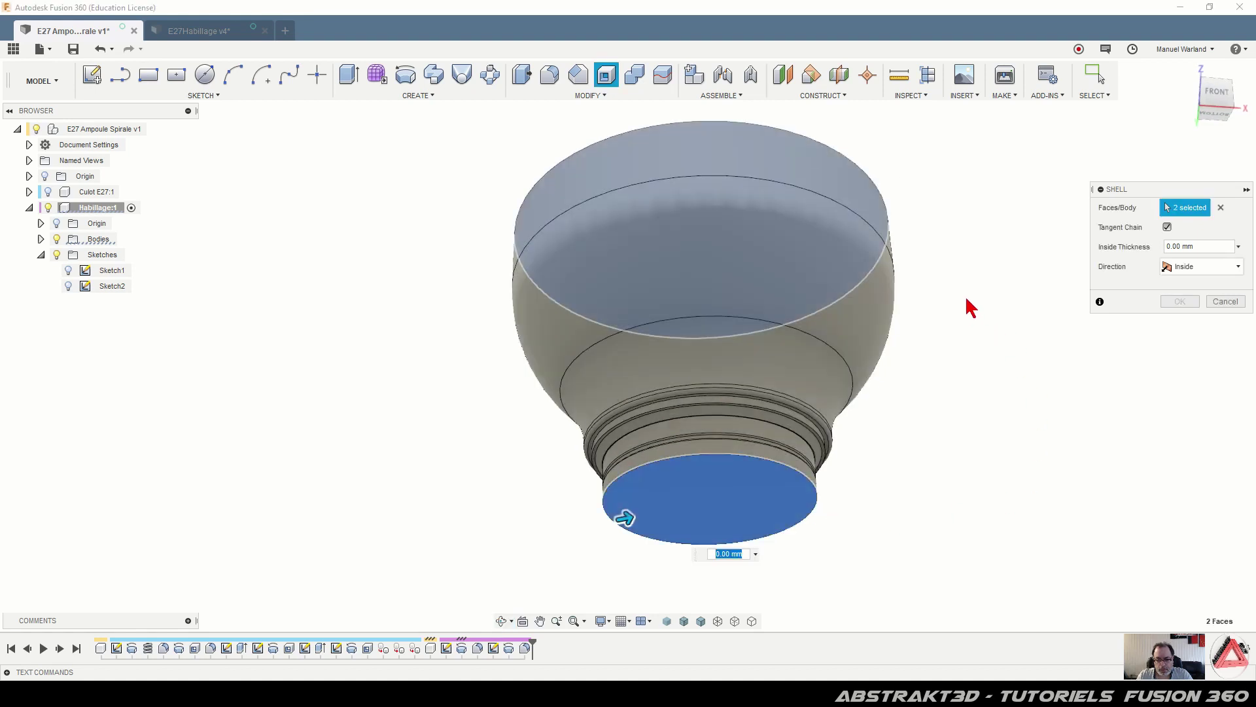
pyautogui.keyDown('shift'); pyautogui.moveTo(968, 308); pyautogui.dragTo(927, 359, button='middle'); pyautogui.keyUp('shift')
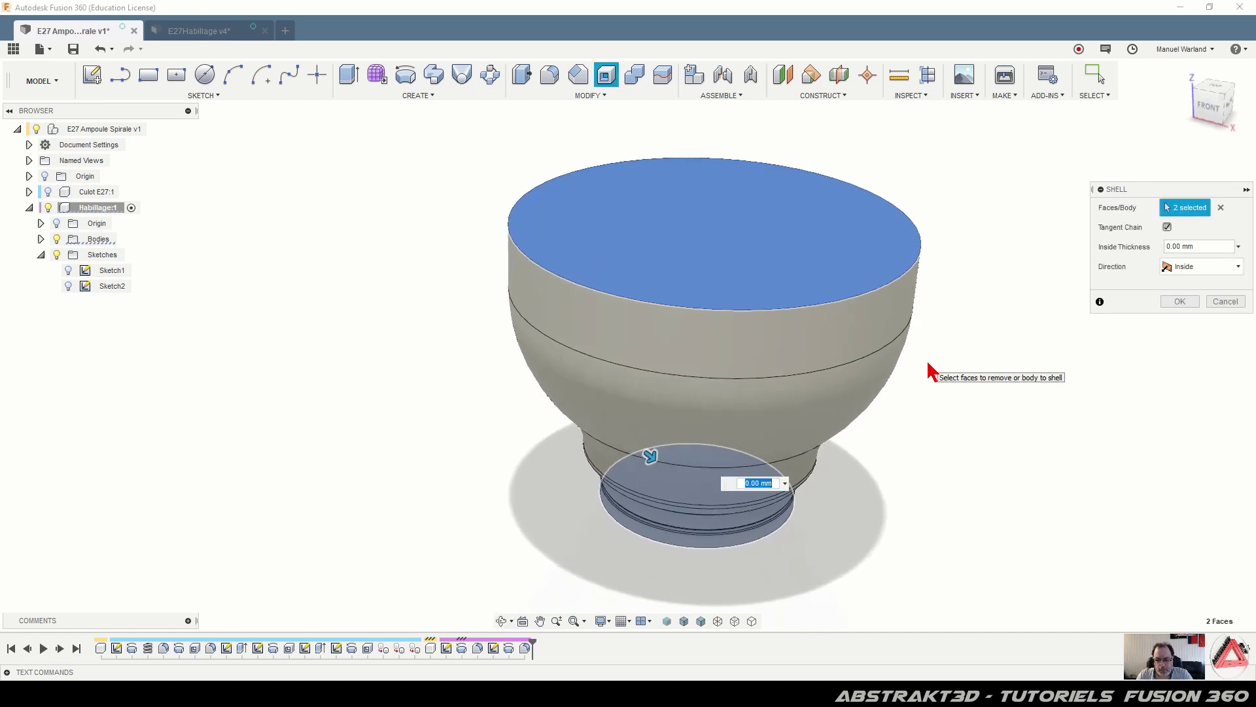
pyautogui.press('Return')
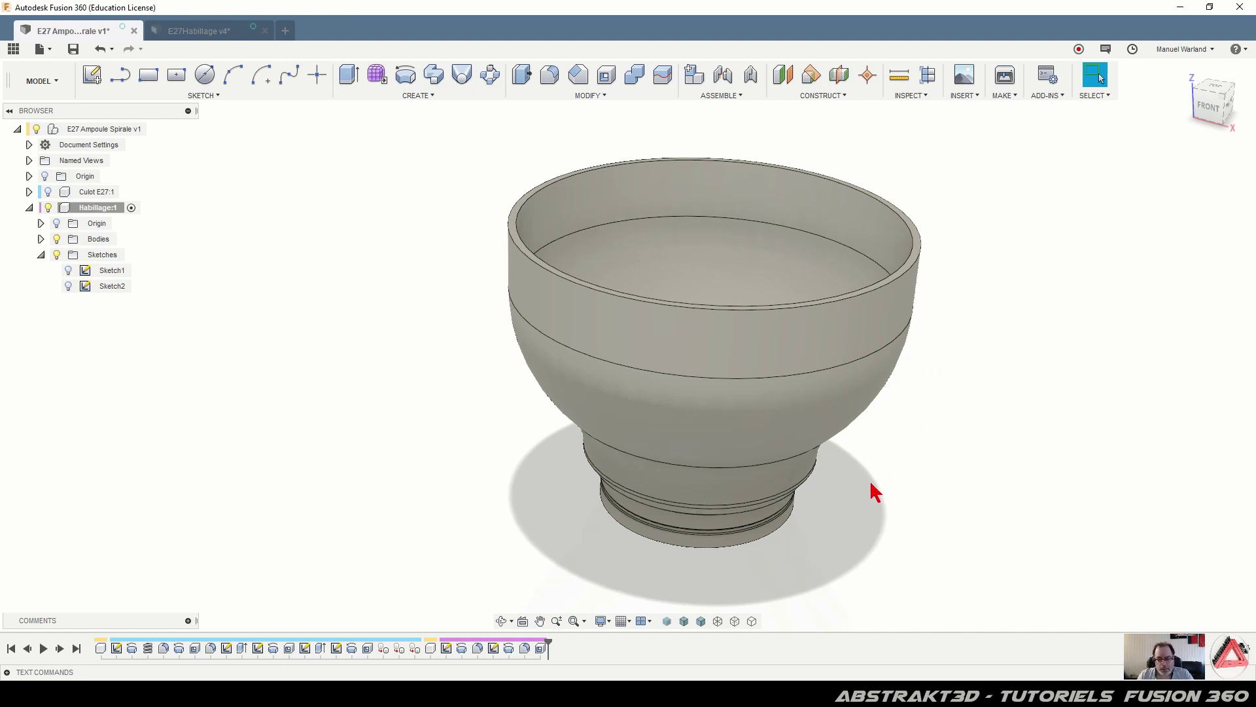
# Create a sketch on the front origin plane in front view and slice the body at the sketch plane
pyautogui.click(1210, 108)
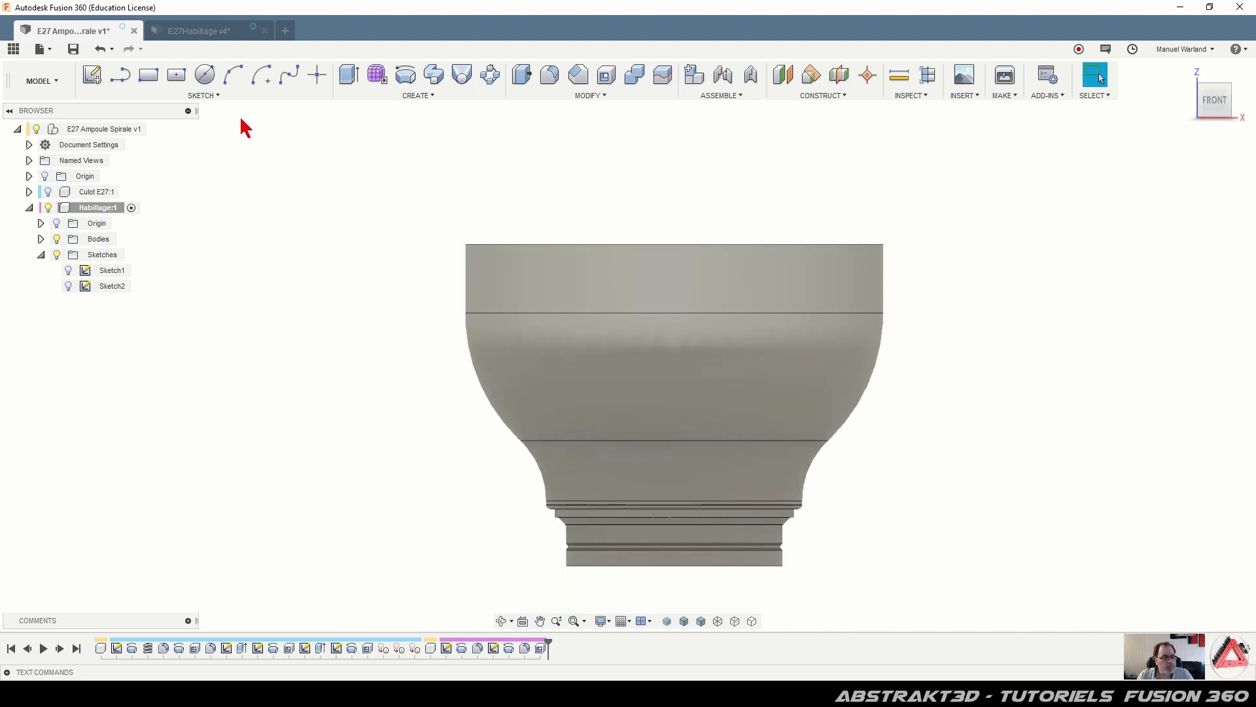
pyautogui.click(92, 79)
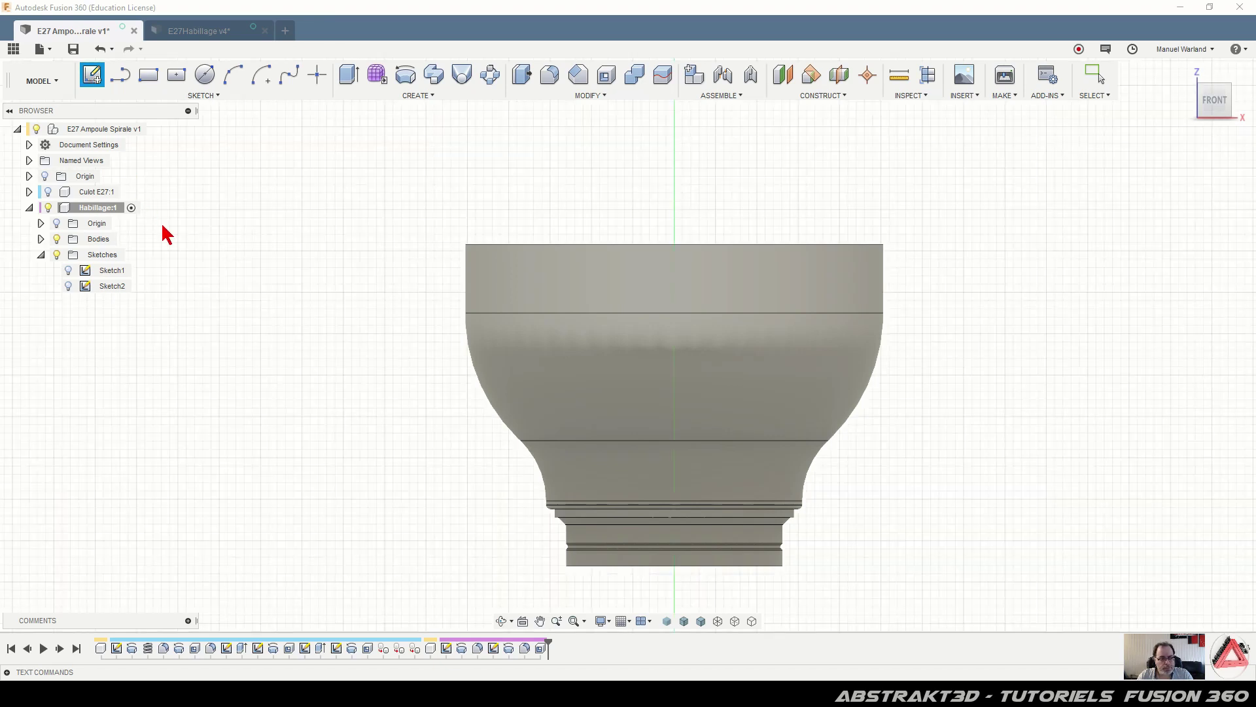
pyautogui.click(598, 488)
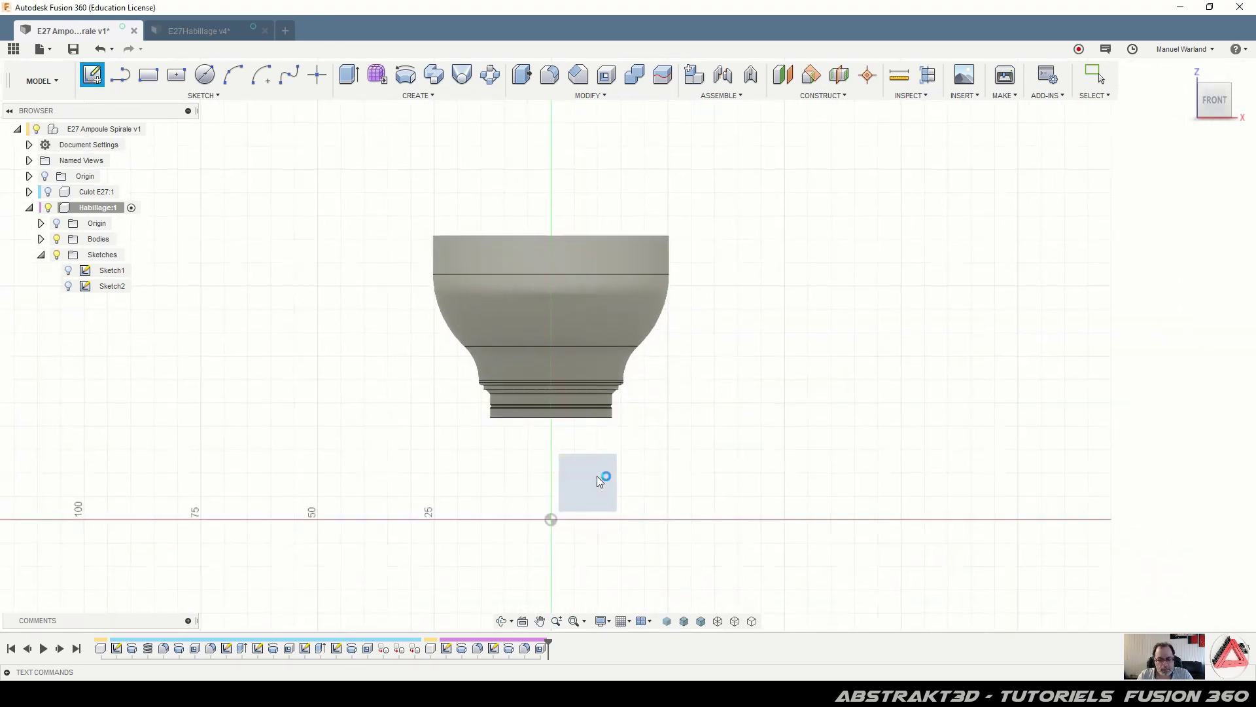
pyautogui.scroll(8, 570, 229)
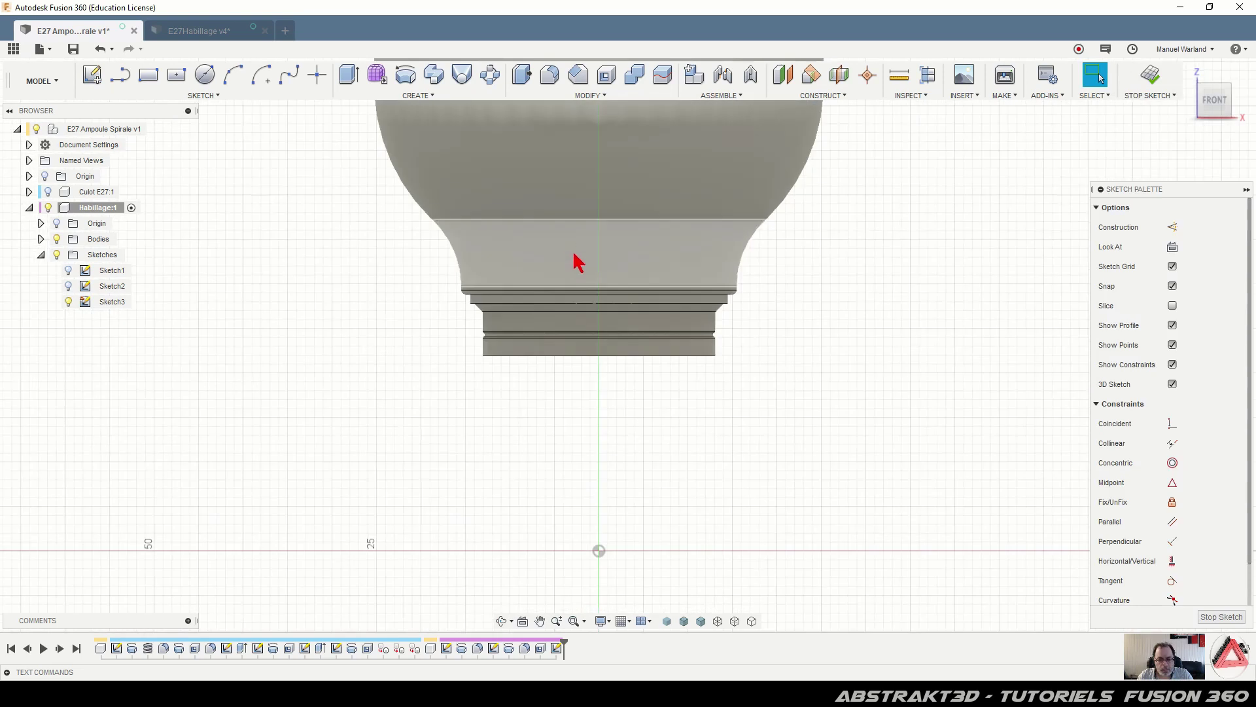
pyautogui.click(1172, 305)
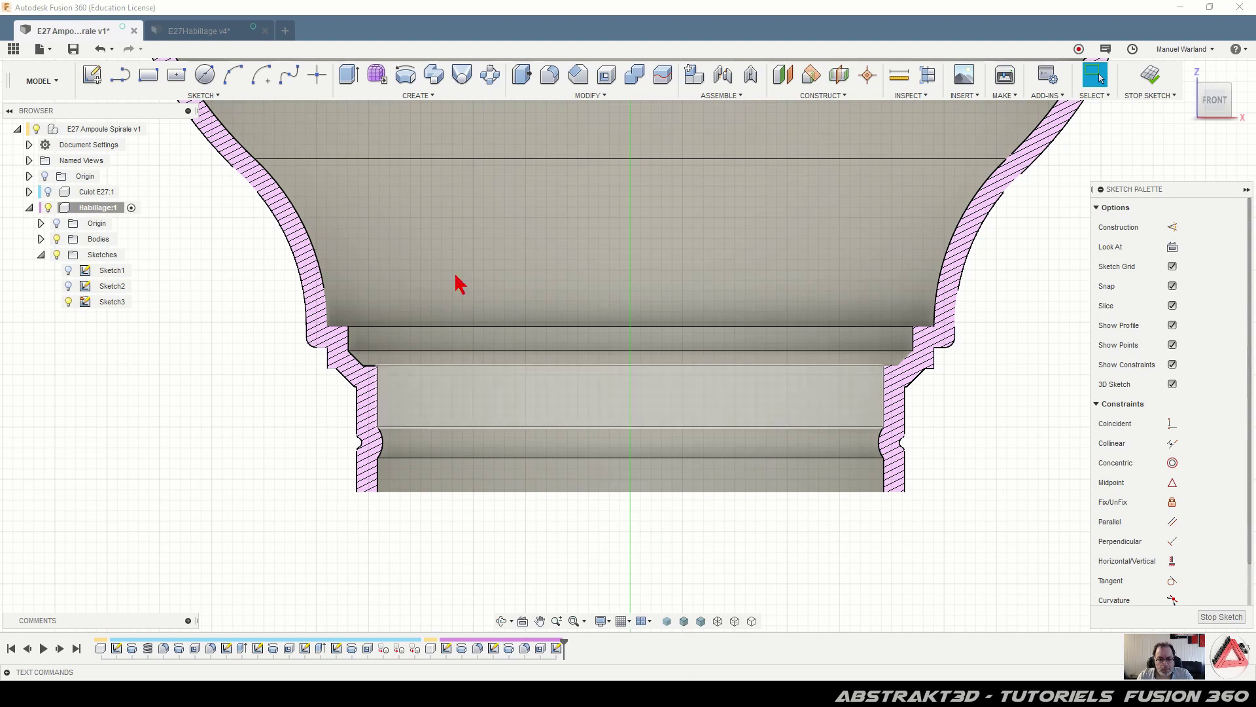
# Draw a vertical line on the center axis from the midpoint of the base's bottom edge to the midpoint of the groove's upper edge
pyautogui.click(120, 75)
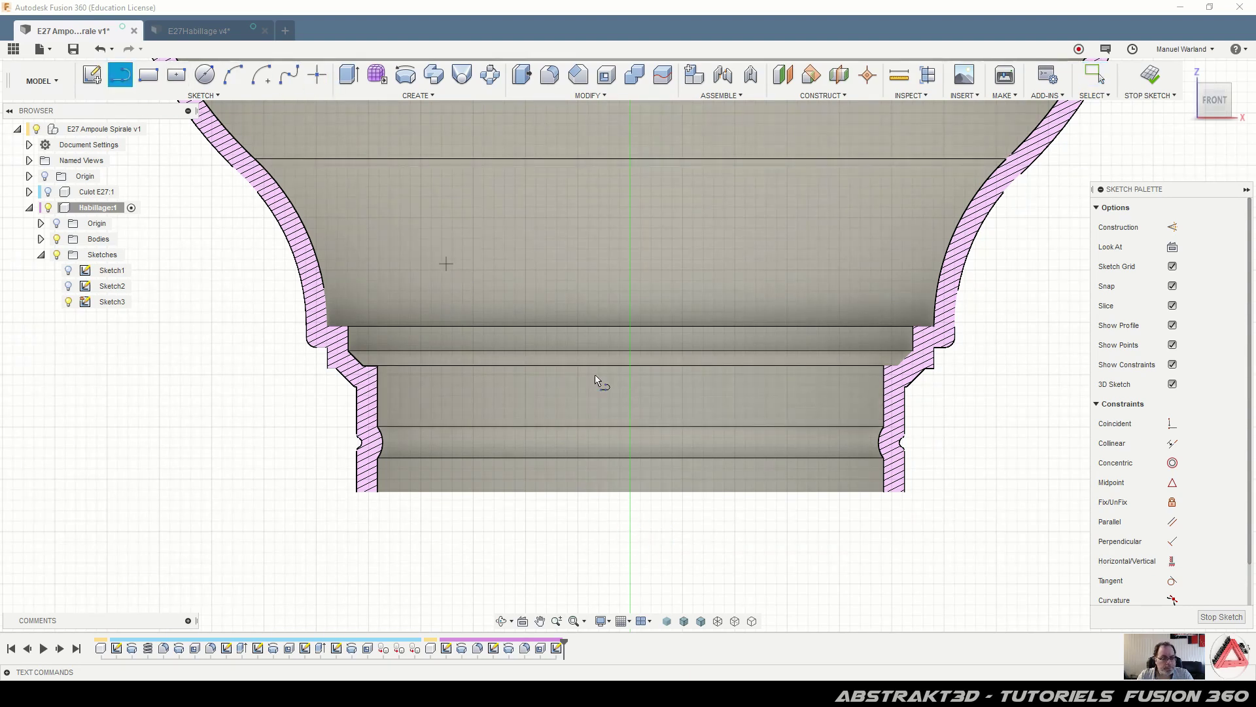
pyautogui.click(629, 493)
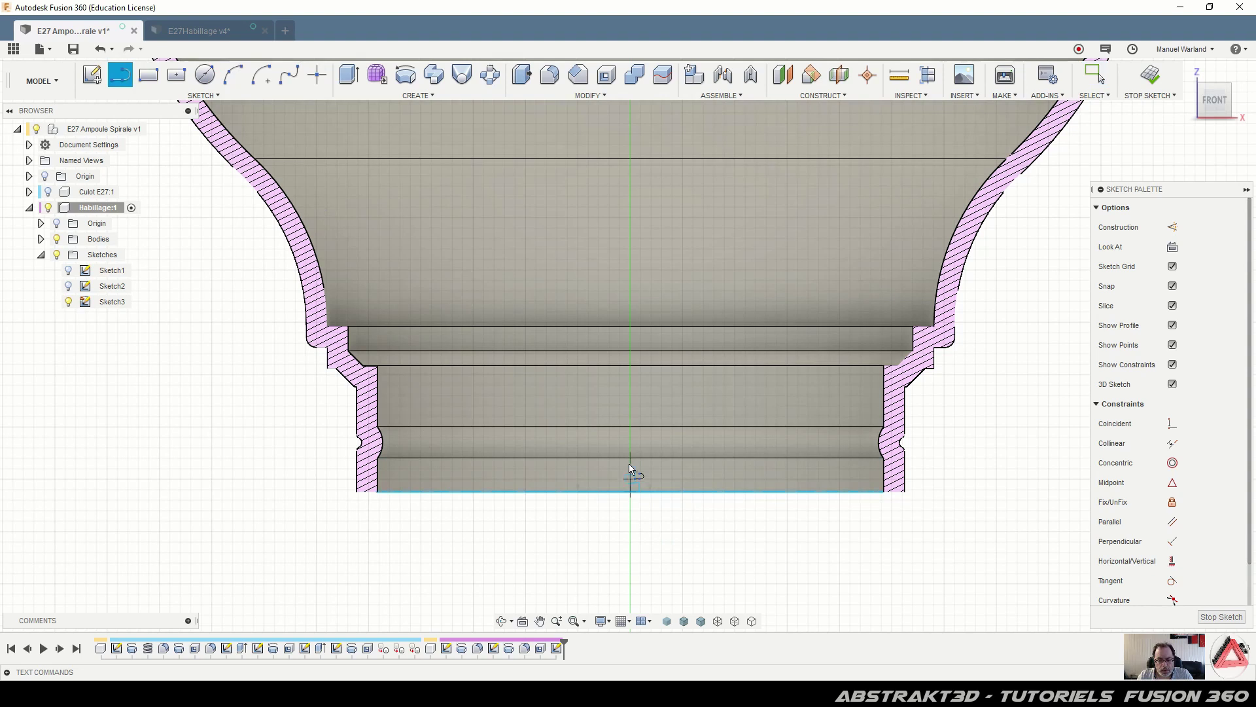
pyautogui.click(631, 427)
pyautogui.press('Escape')
# Project the groove's lower inner edge and the upper inner edge of the straight neck into the sketch
pyautogui.scroll(5, 638, 442)
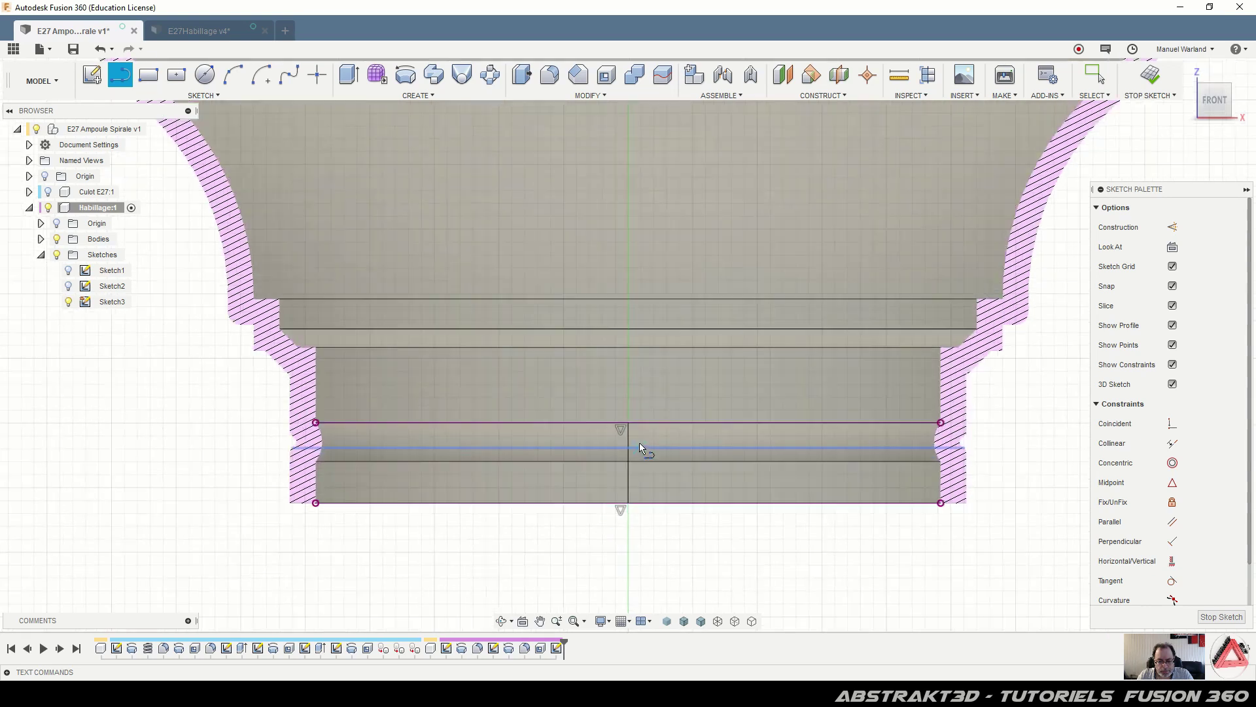
pyautogui.scroll(-2, 494, 499)
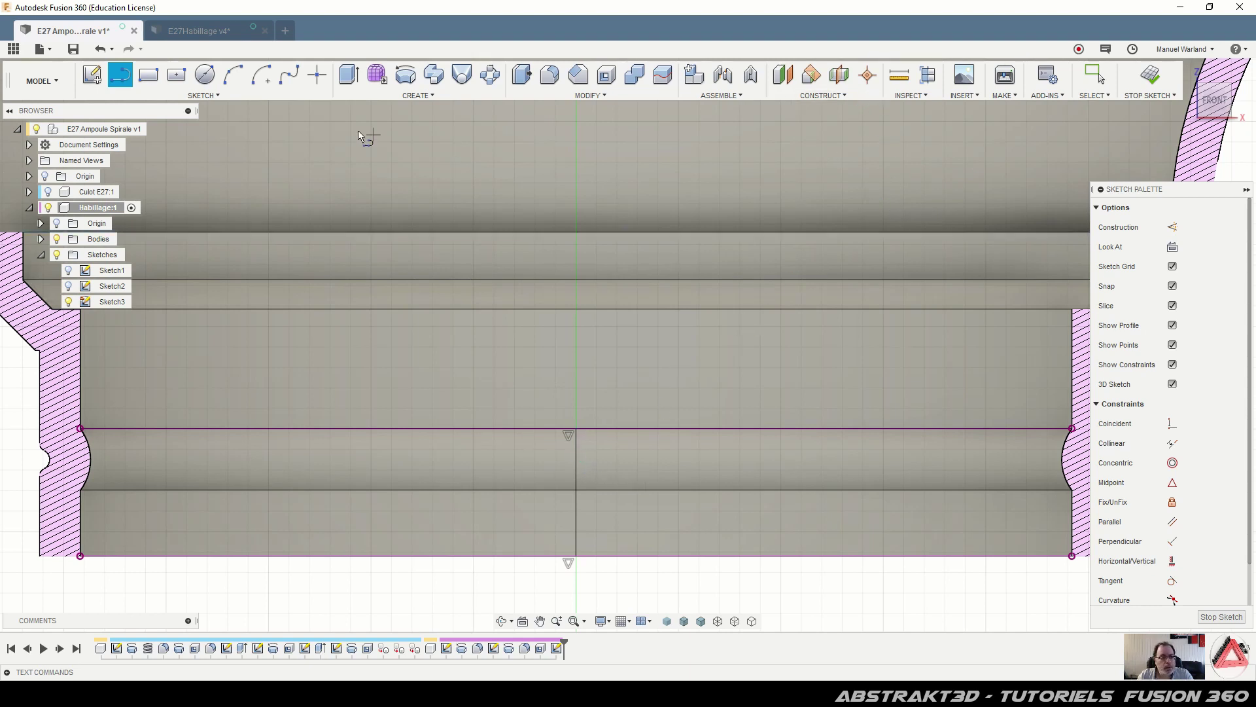
pyautogui.press('p')
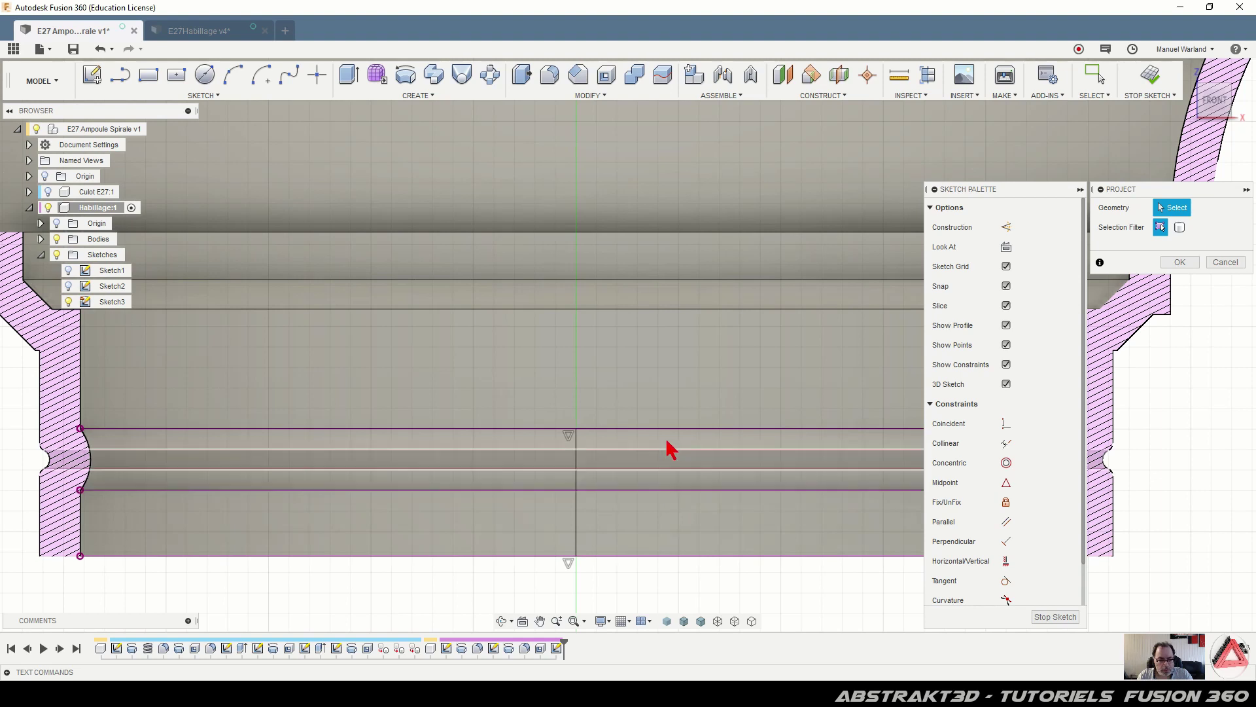
pyautogui.click(674, 435)
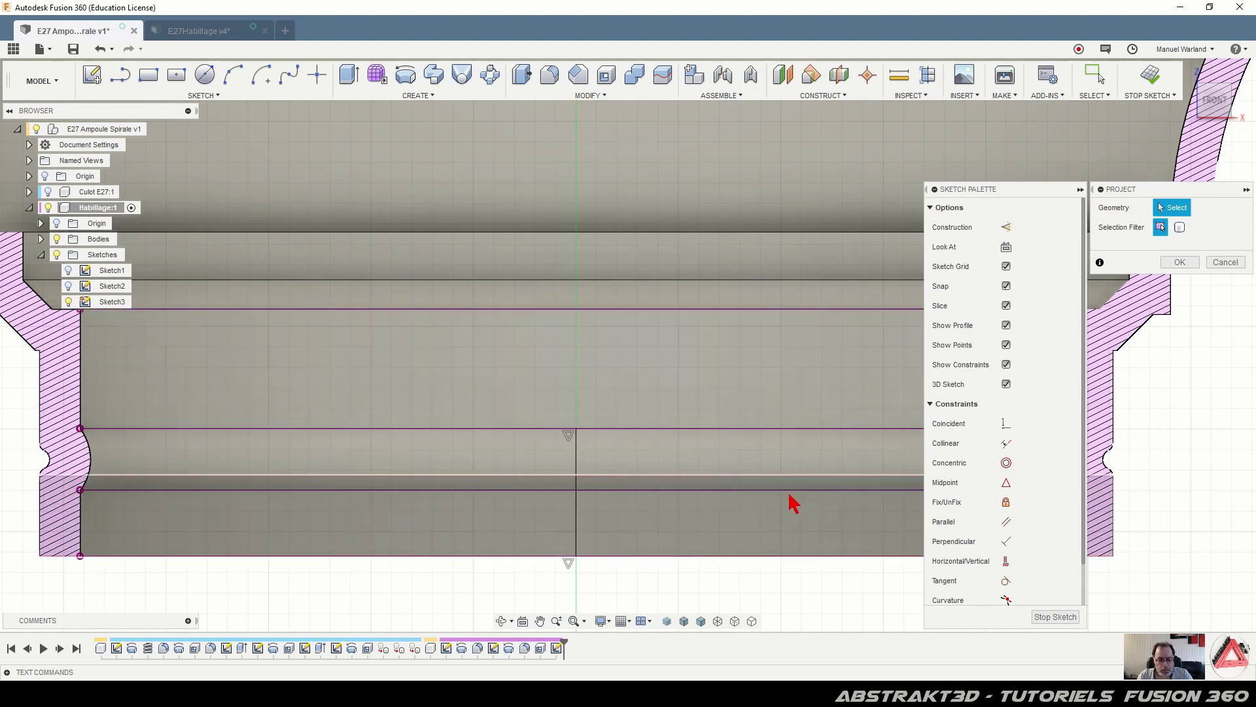
pyautogui.click(1179, 263)
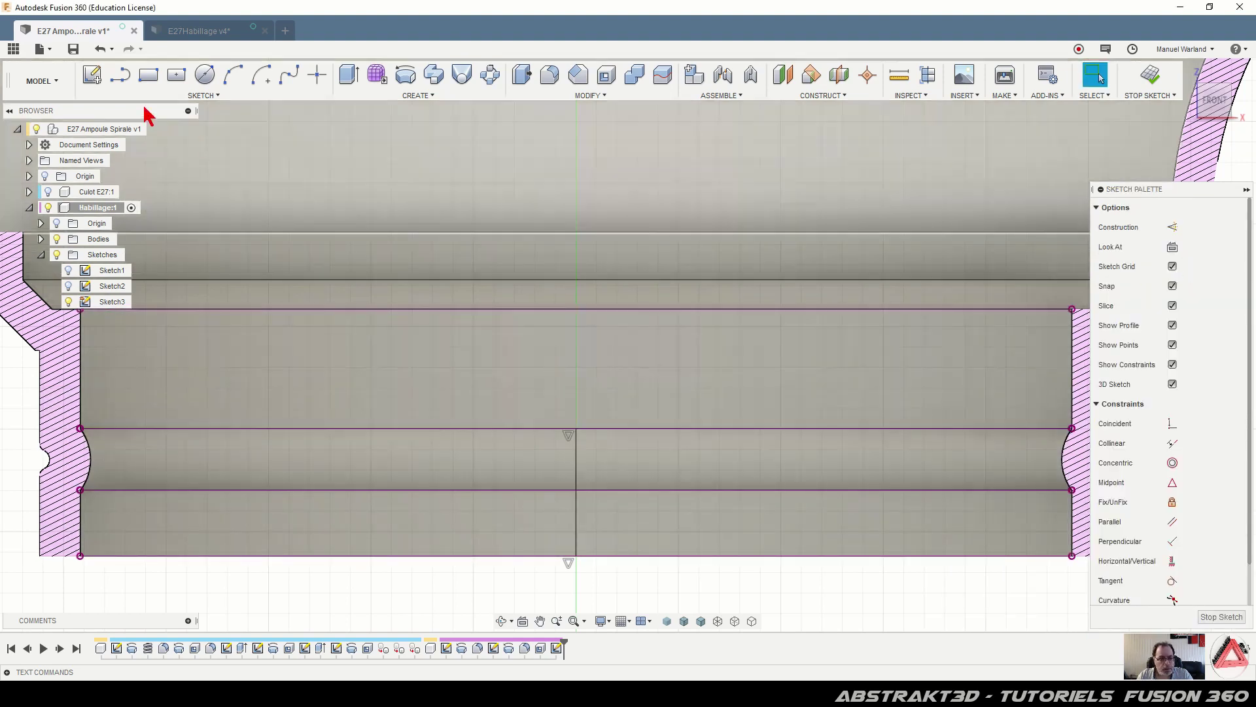
# Break the vertical center line at the groove's lower edge and place a point at the midpoint of its upper segment
pyautogui.click(204, 96)
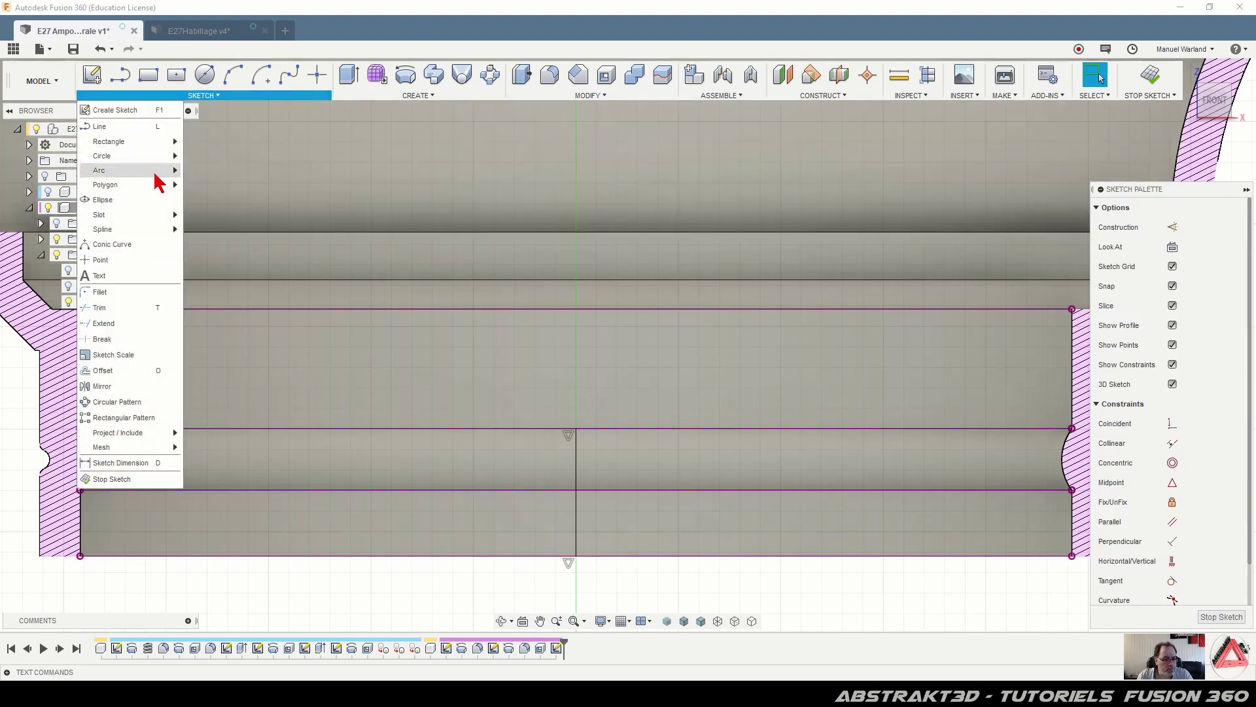
pyautogui.click(125, 340)
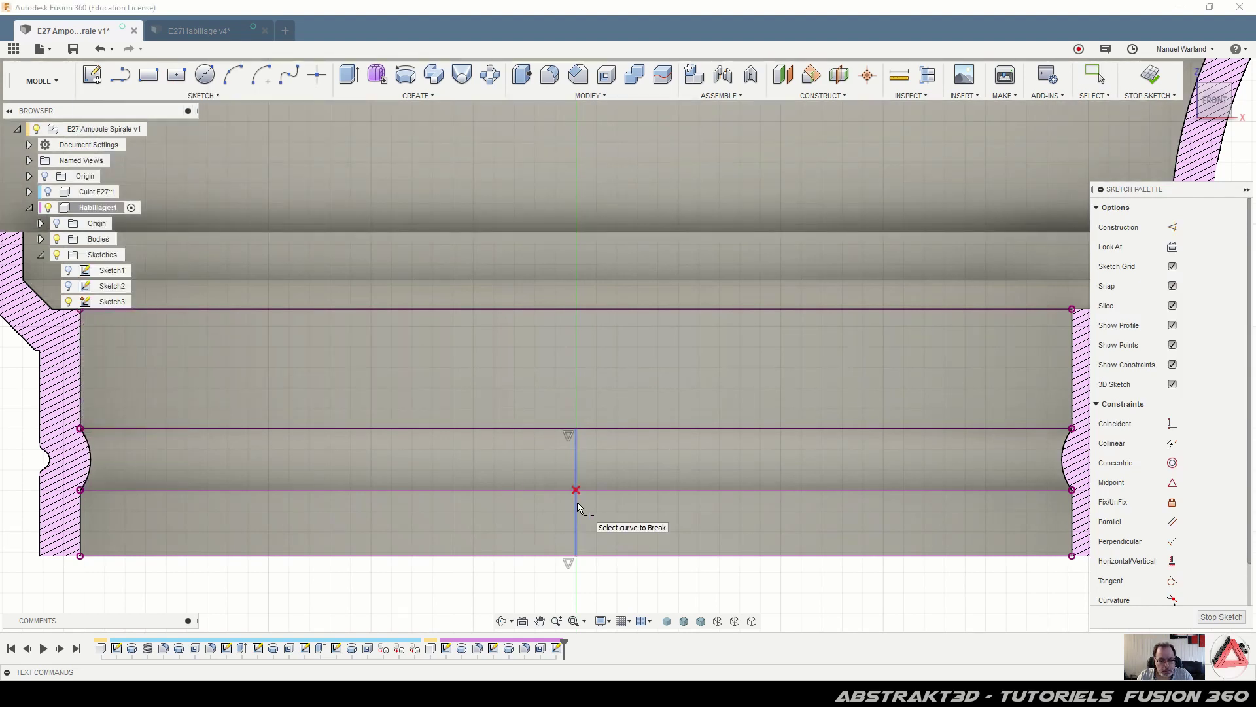
pyautogui.click(577, 501)
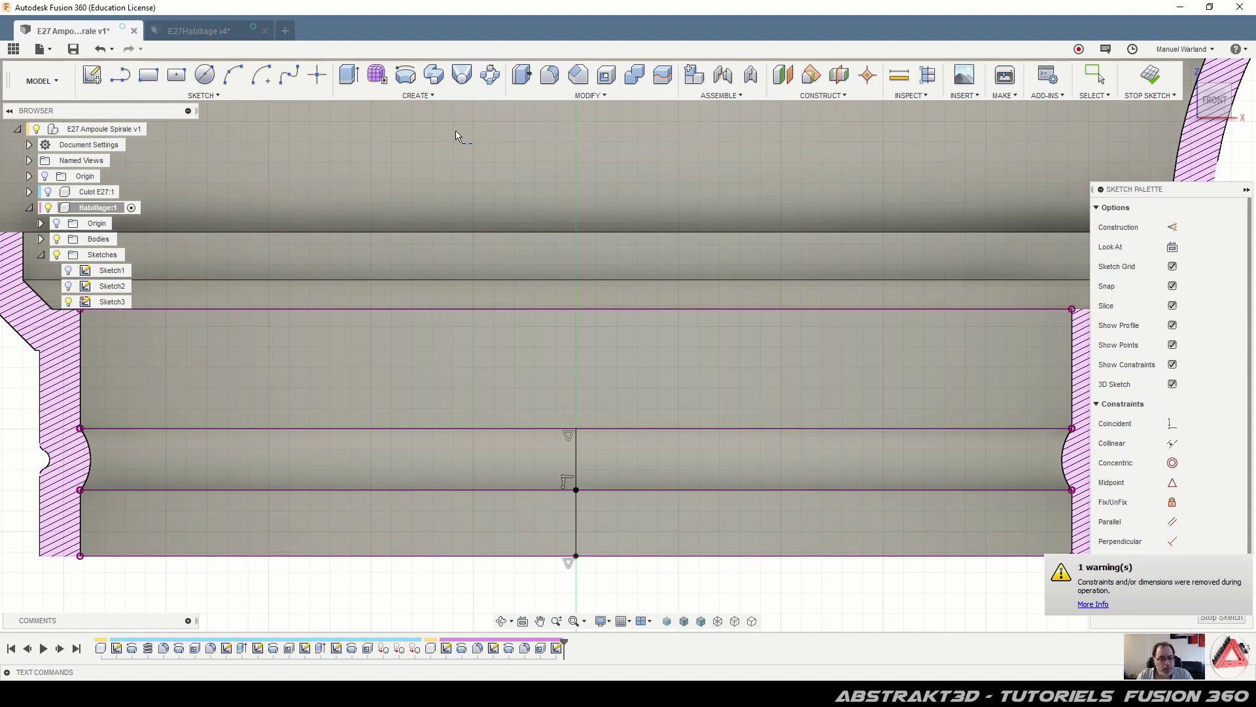
pyautogui.click(317, 76)
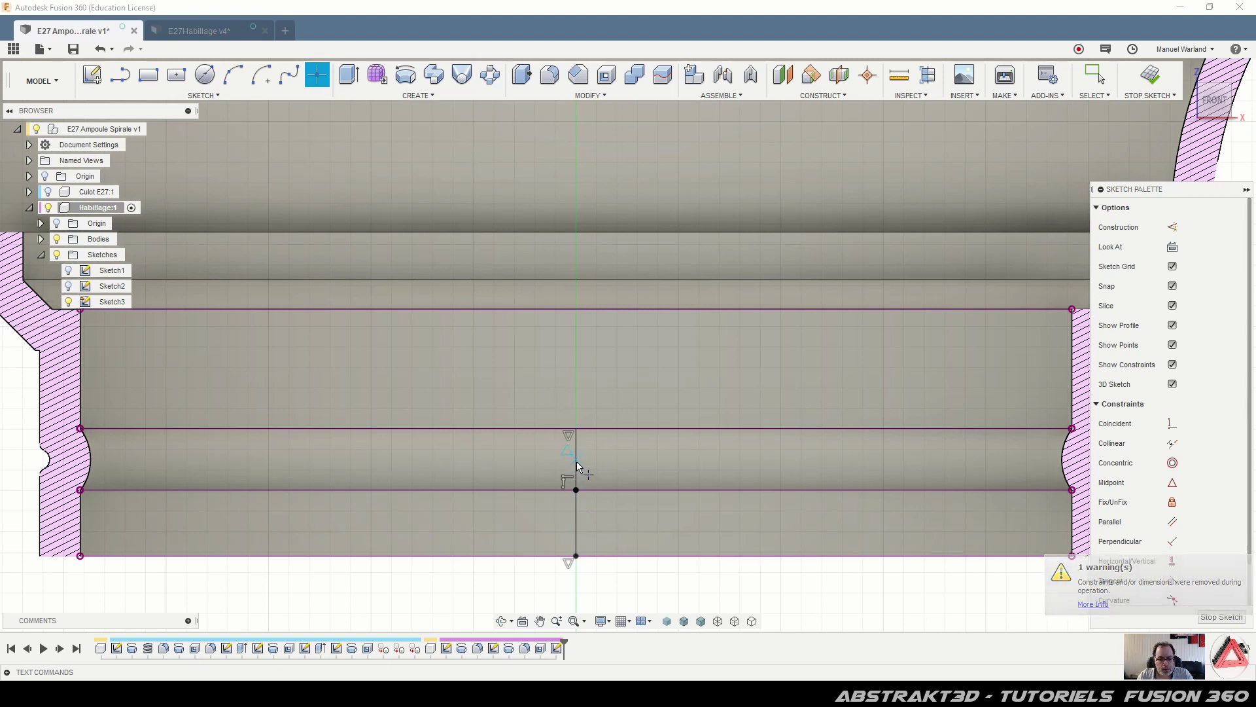
pyautogui.click(576, 460)
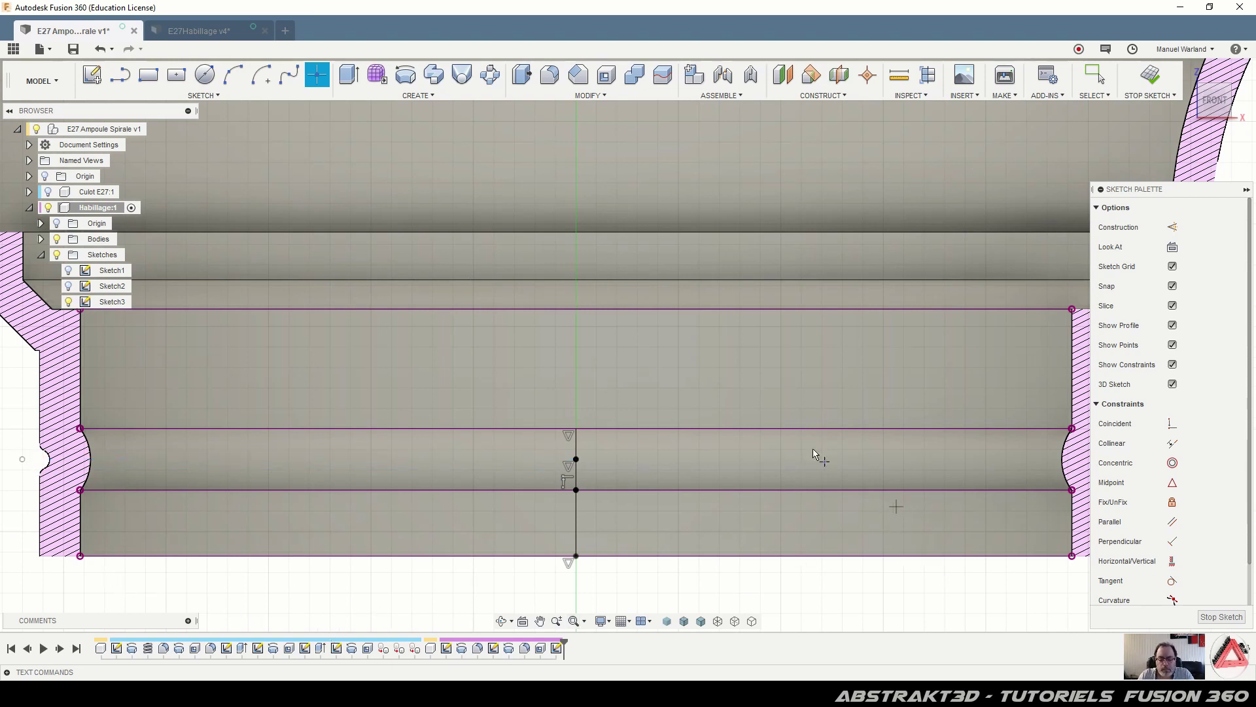
# Draw a 0.75 mm horizontal line from the midpoint of the center line's upper segment toward +X, with its dimension placed above
pyautogui.scroll(-2, 767, 375)
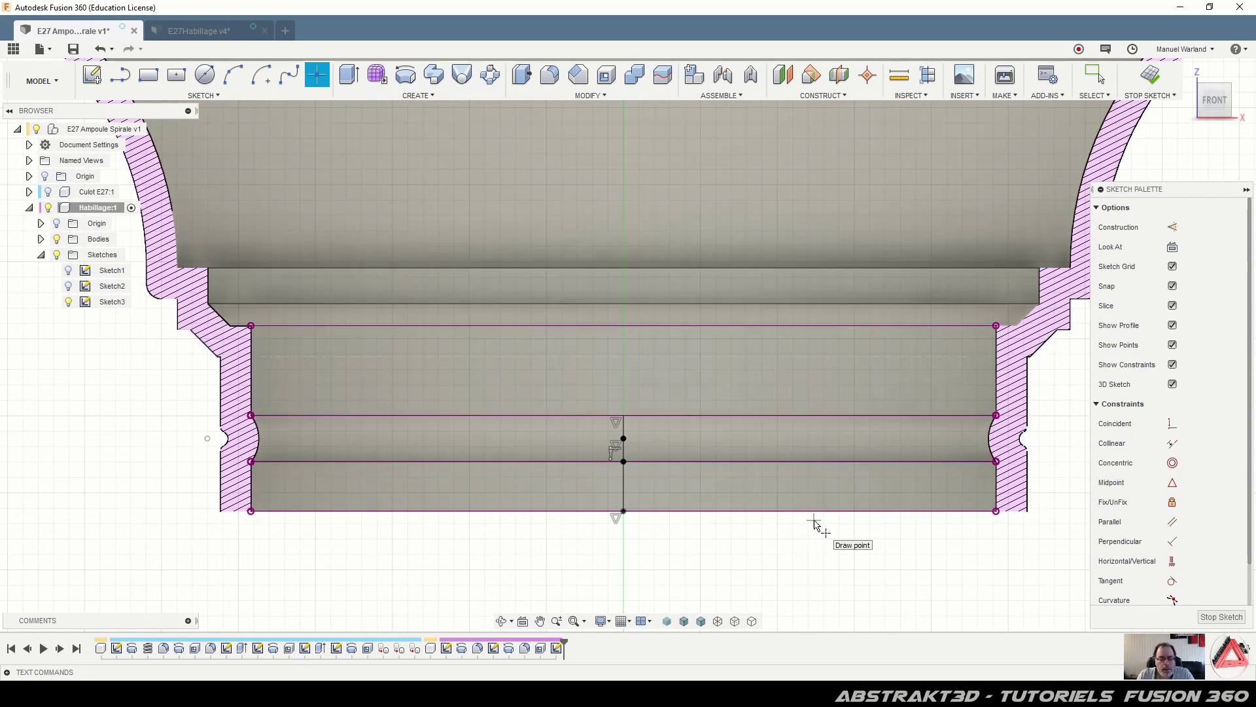
pyautogui.click(122, 79)
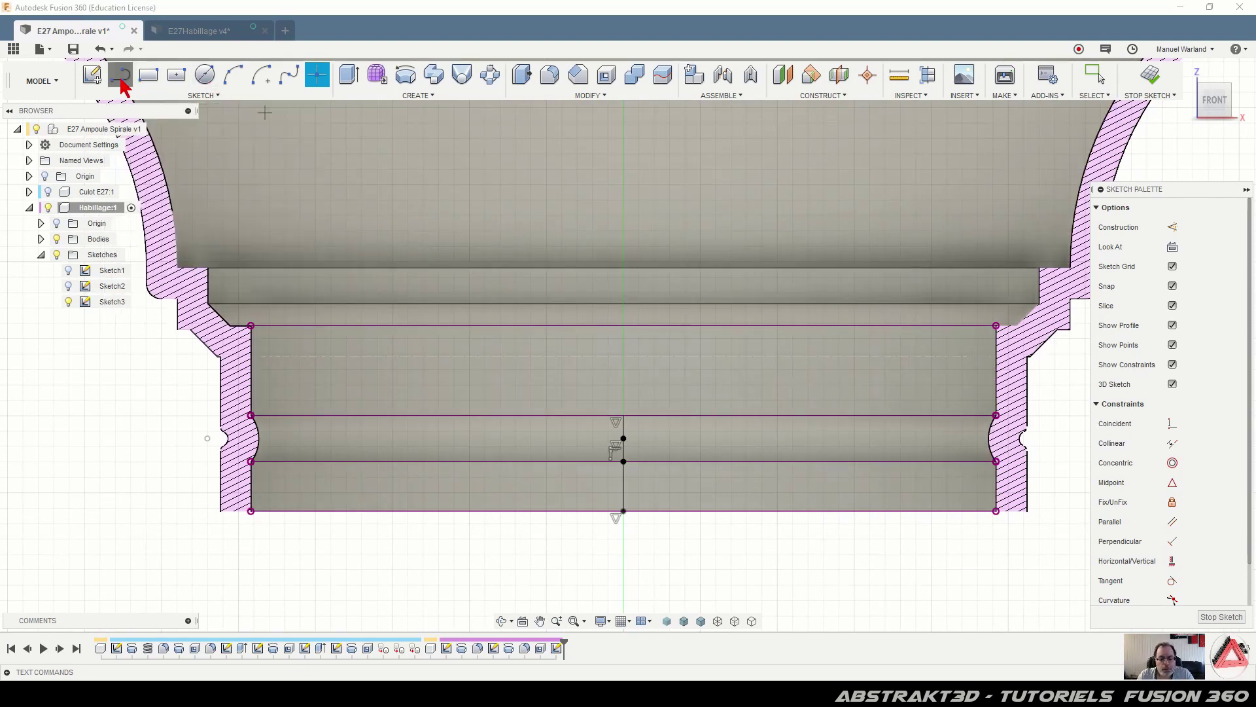
pyautogui.scroll(3, 664, 485)
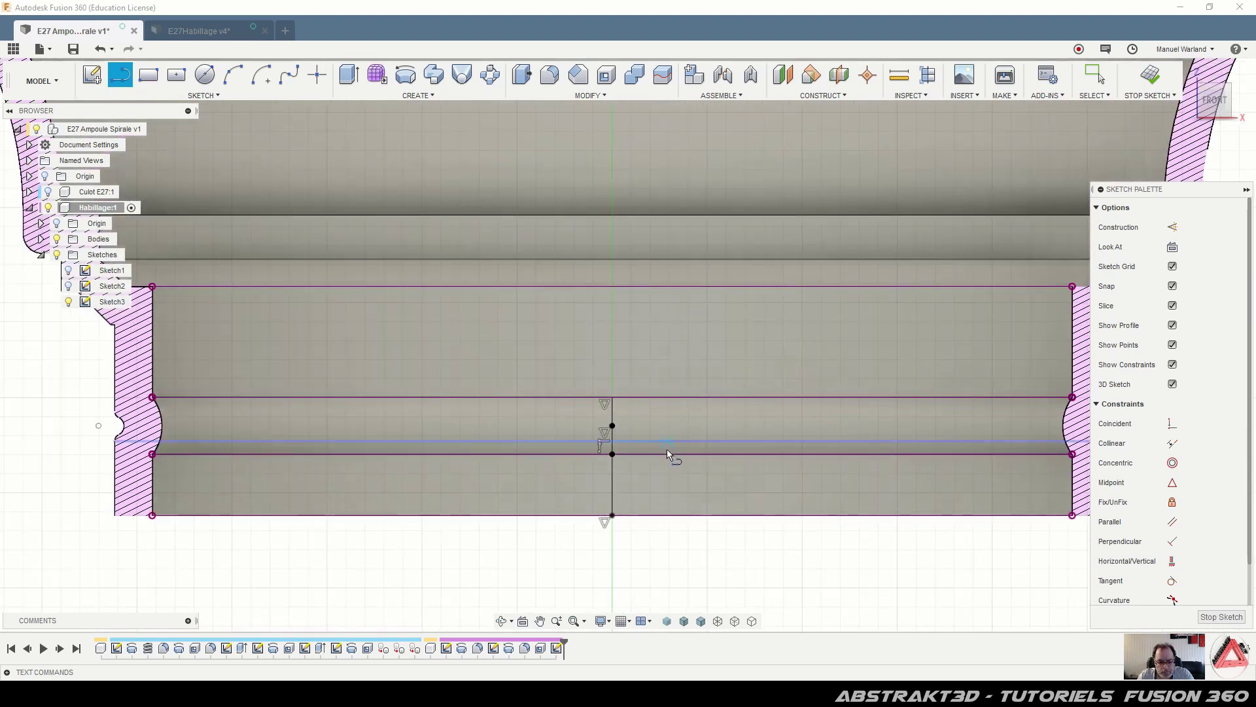
pyautogui.click(612, 426)
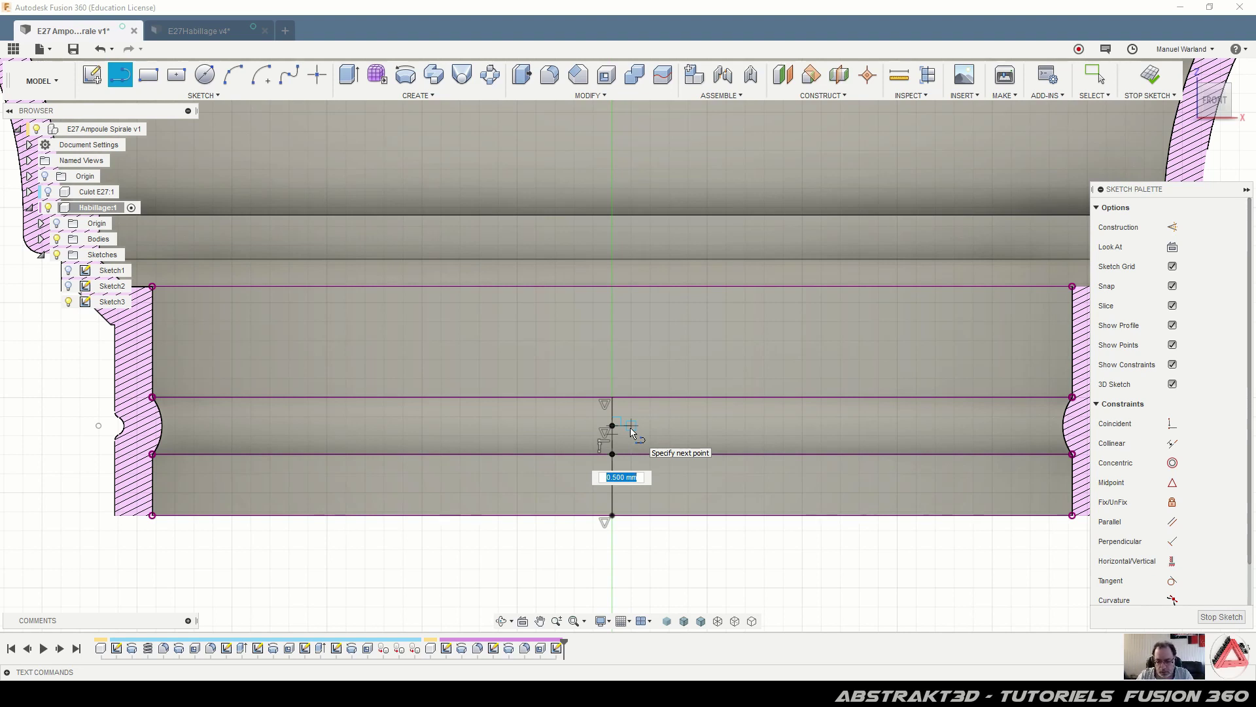
pyautogui.write('0.75')
pyautogui.press('Tab')
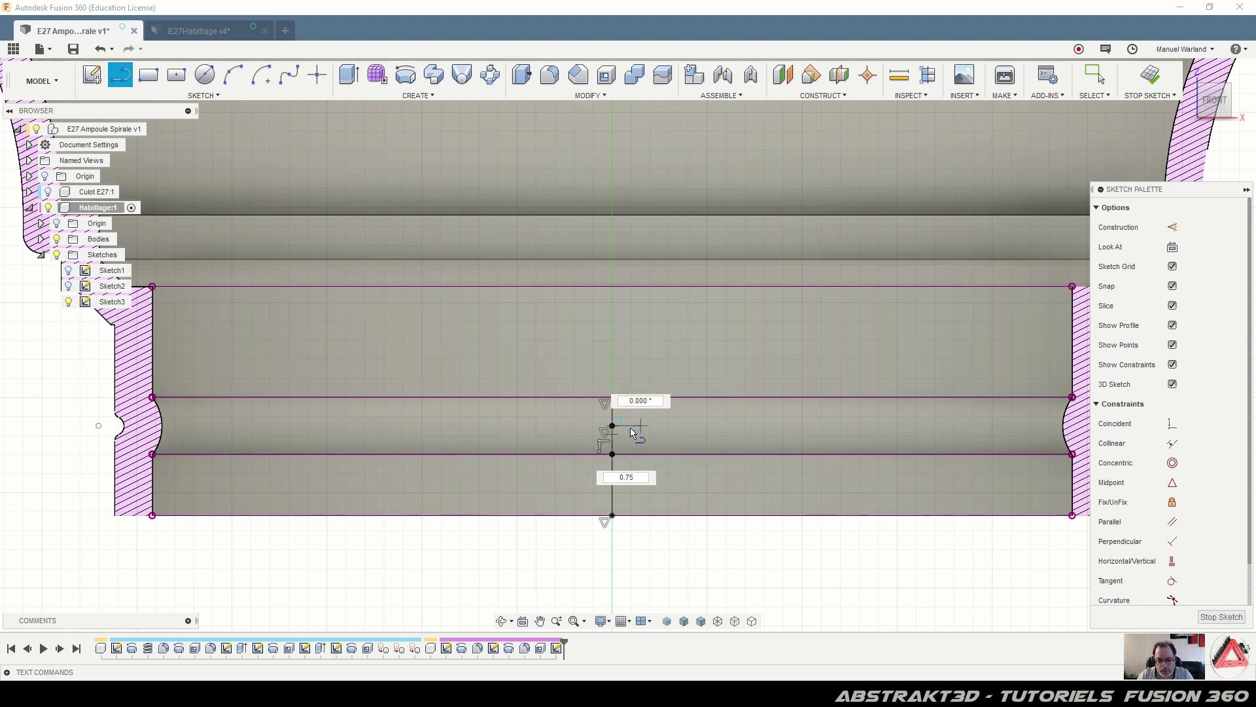
pyautogui.press('Tab')
pyautogui.press('Return')
pyautogui.press('Escape')
pyautogui.moveTo(628, 492); pyautogui.dragTo(638, 385)
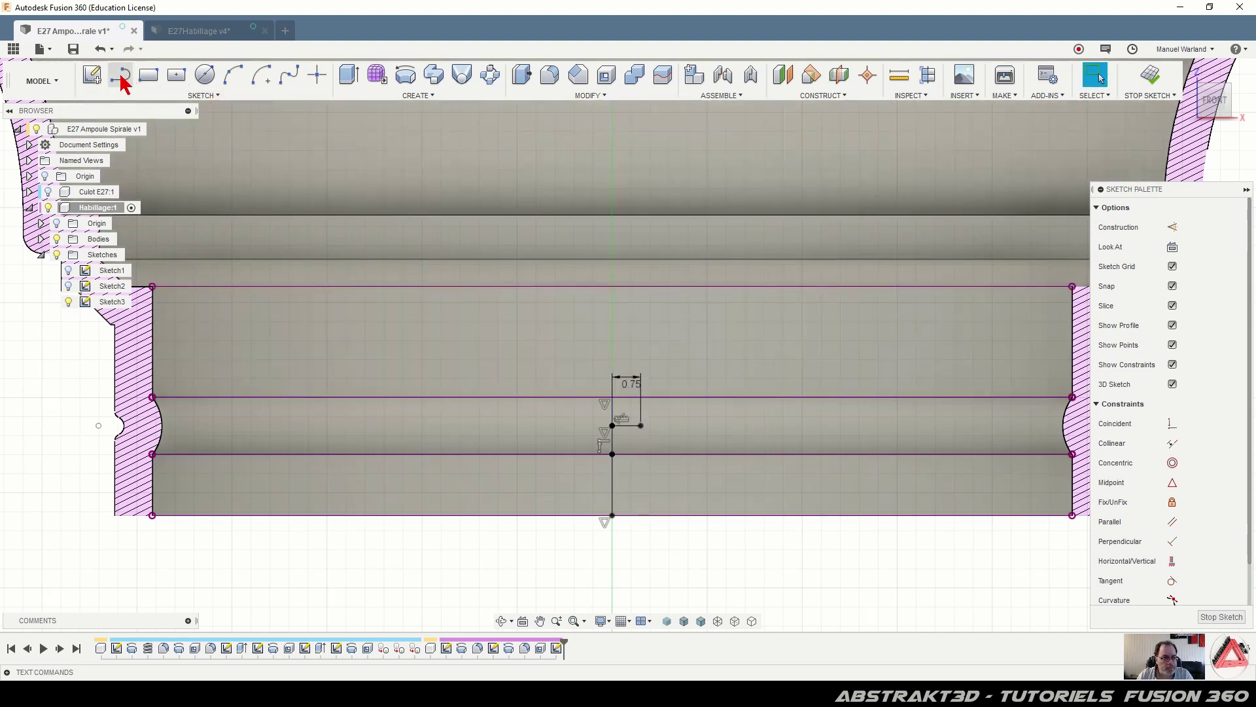
# Draw a vertical line from the free end of the 0.75 mm line down to just below the base's bottom edge
pyautogui.click(122, 76)
pyautogui.click(641, 426)
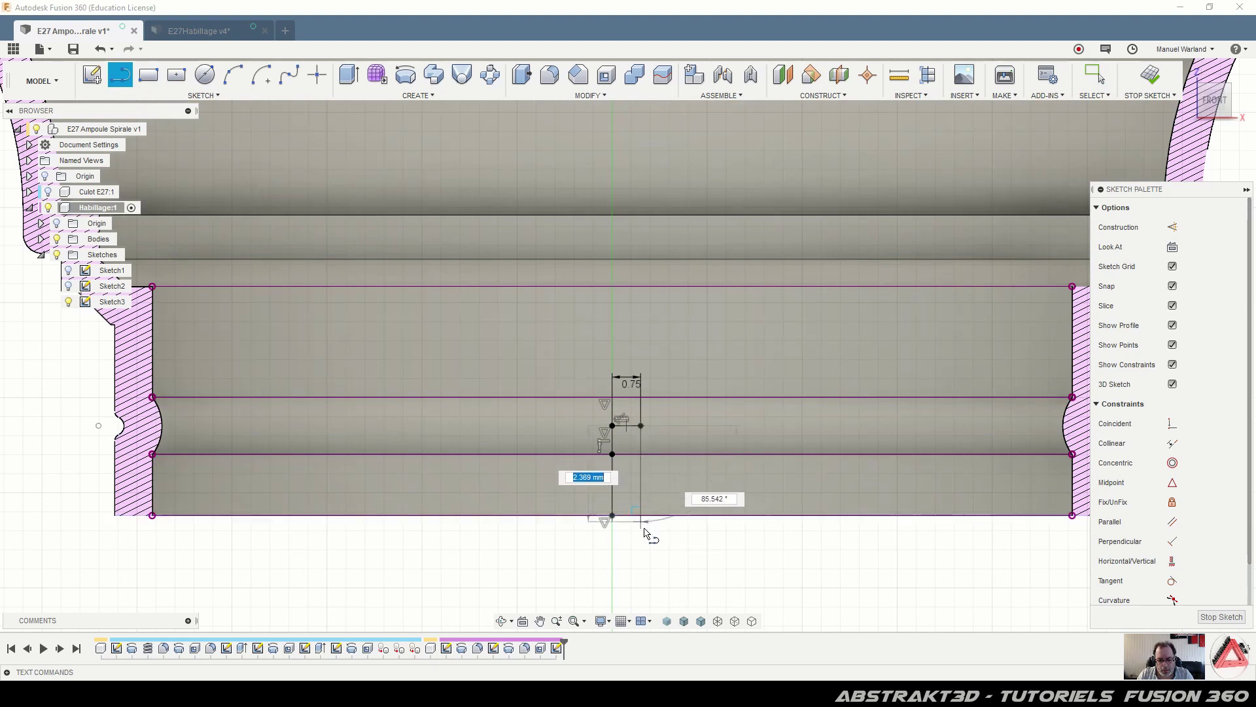
pyautogui.click(641, 530)
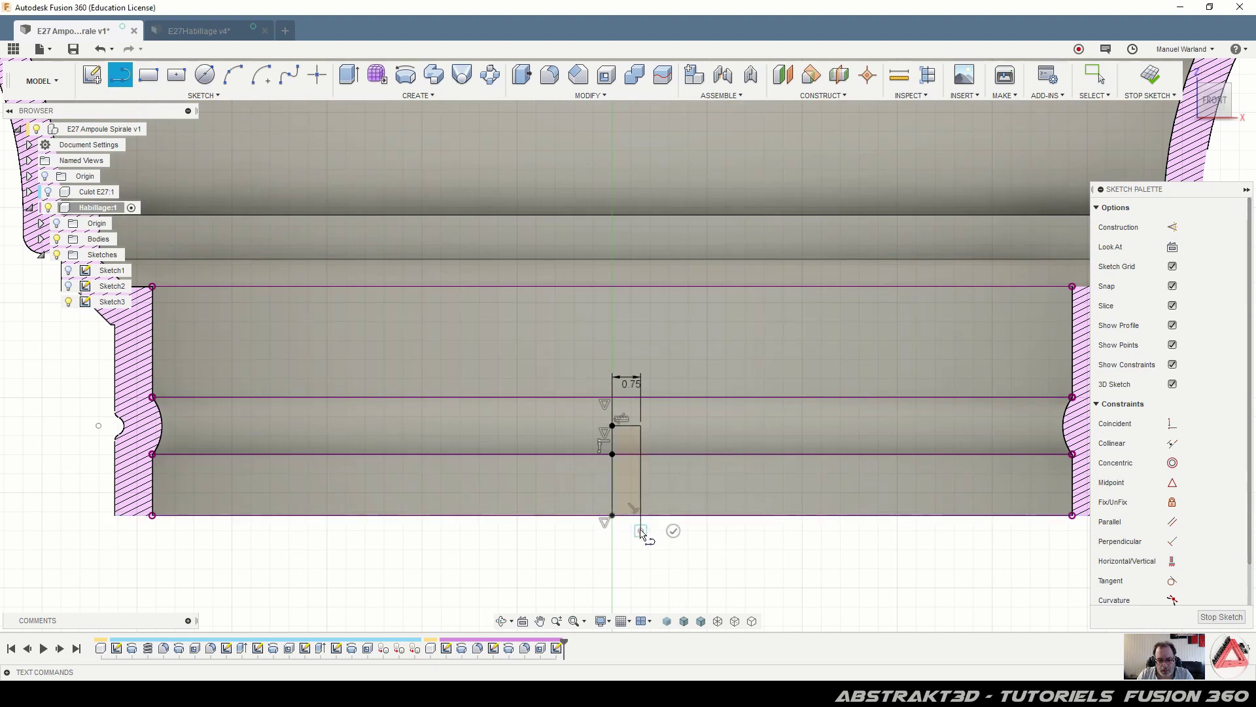
pyautogui.click(673, 530)
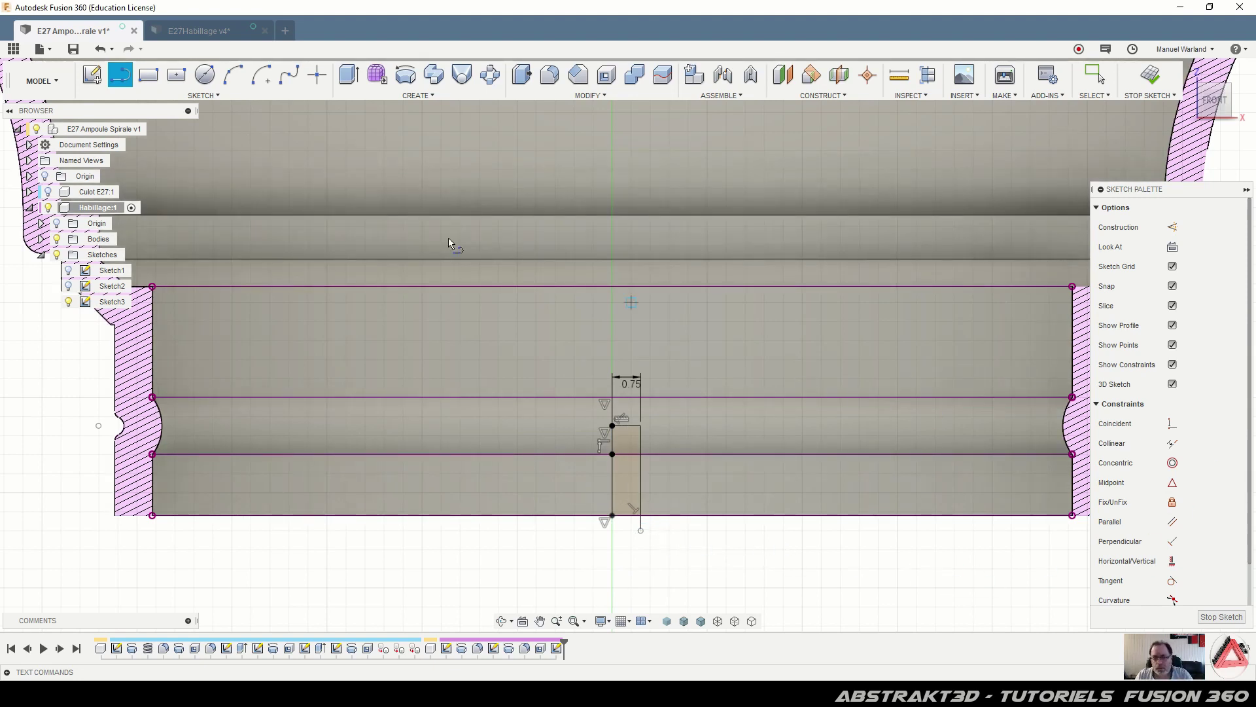
# Mirror the short horizontal line and the vertical side line about the vertical center line
pyautogui.click(205, 96)
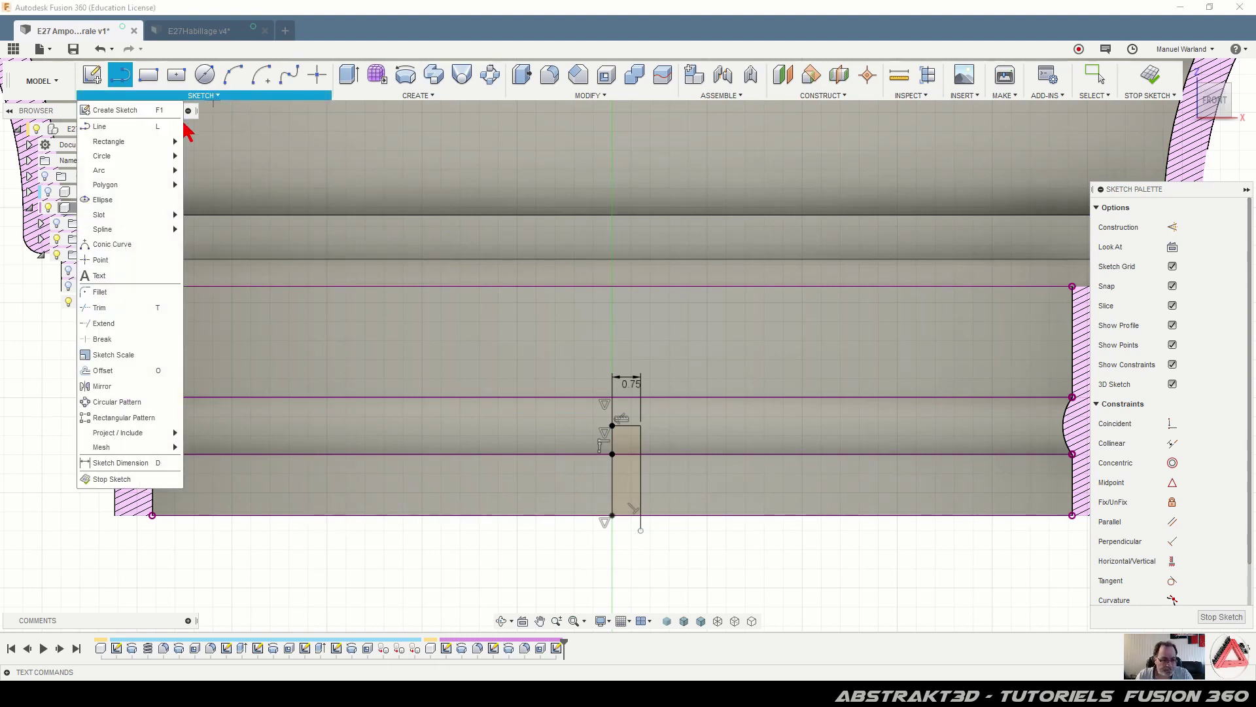
pyautogui.click(107, 387)
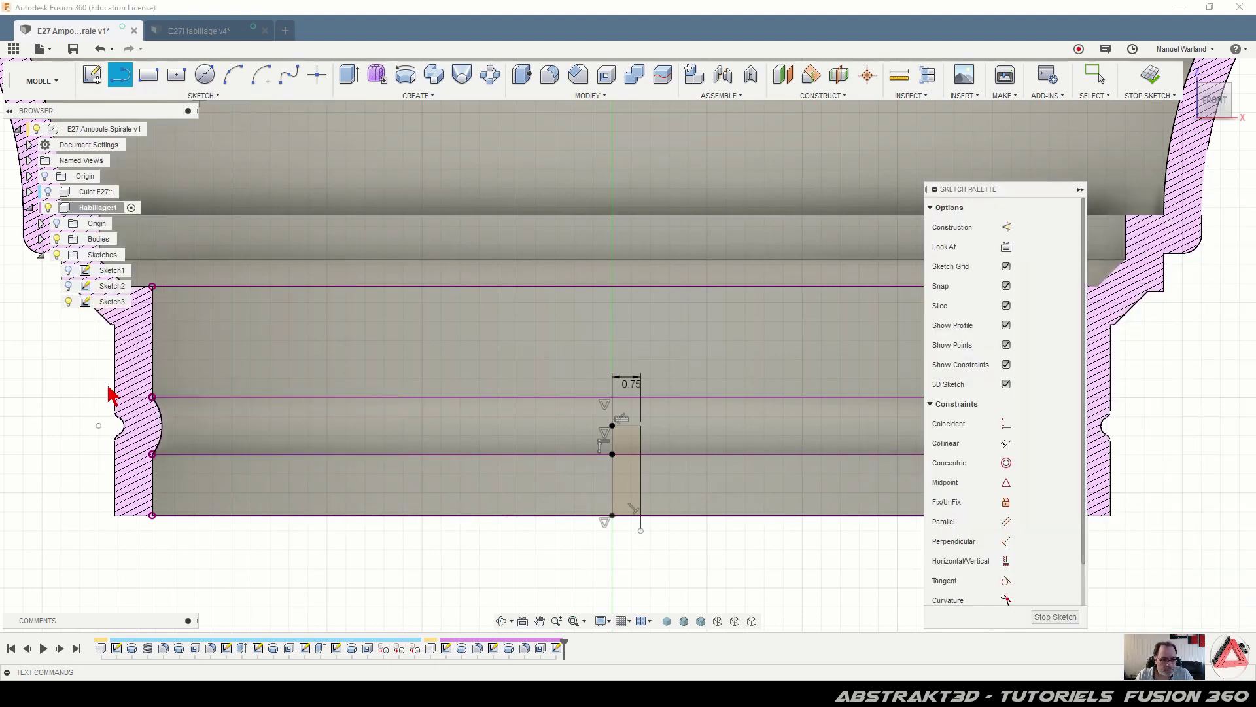
pyautogui.click(640, 459)
pyautogui.click(629, 426)
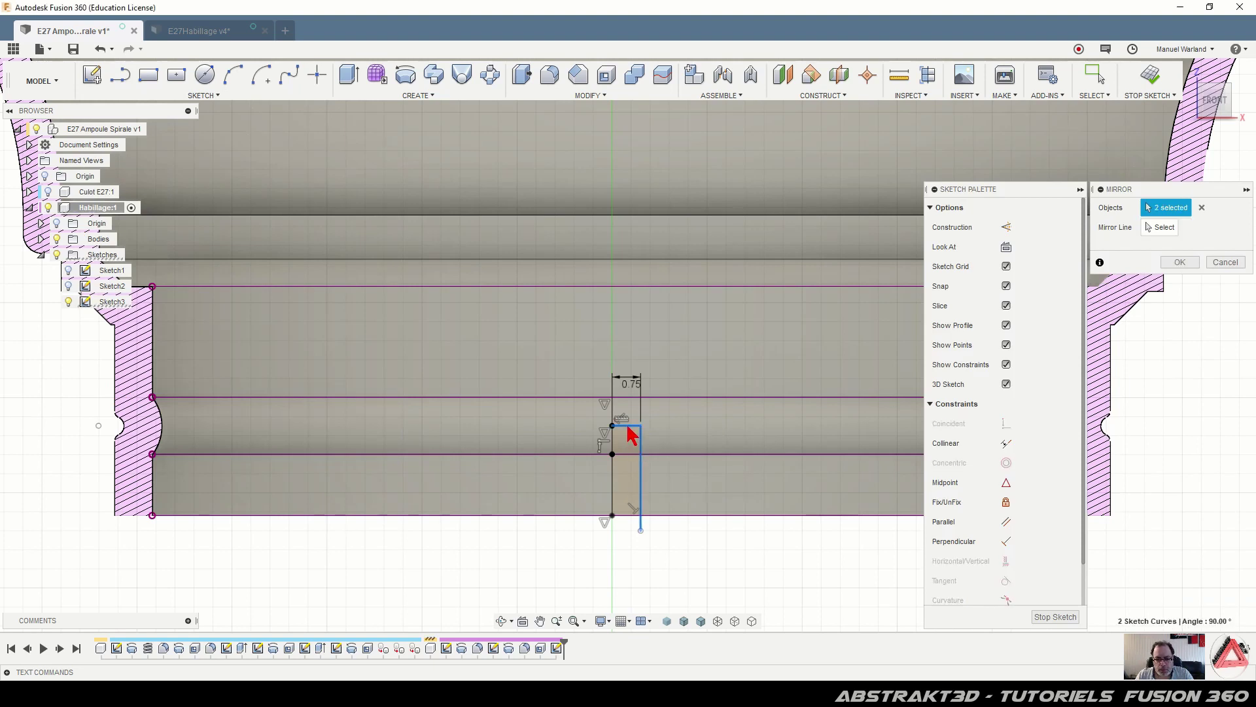
pyautogui.click(1157, 228)
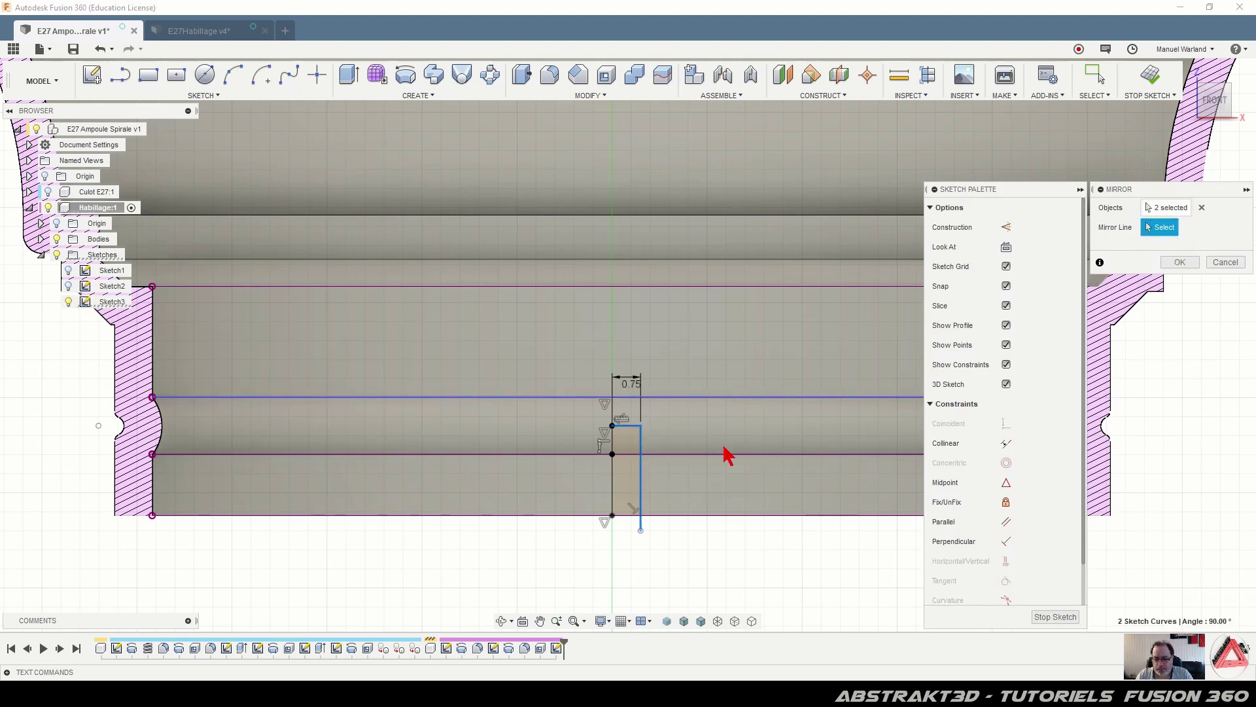
pyautogui.click(612, 492)
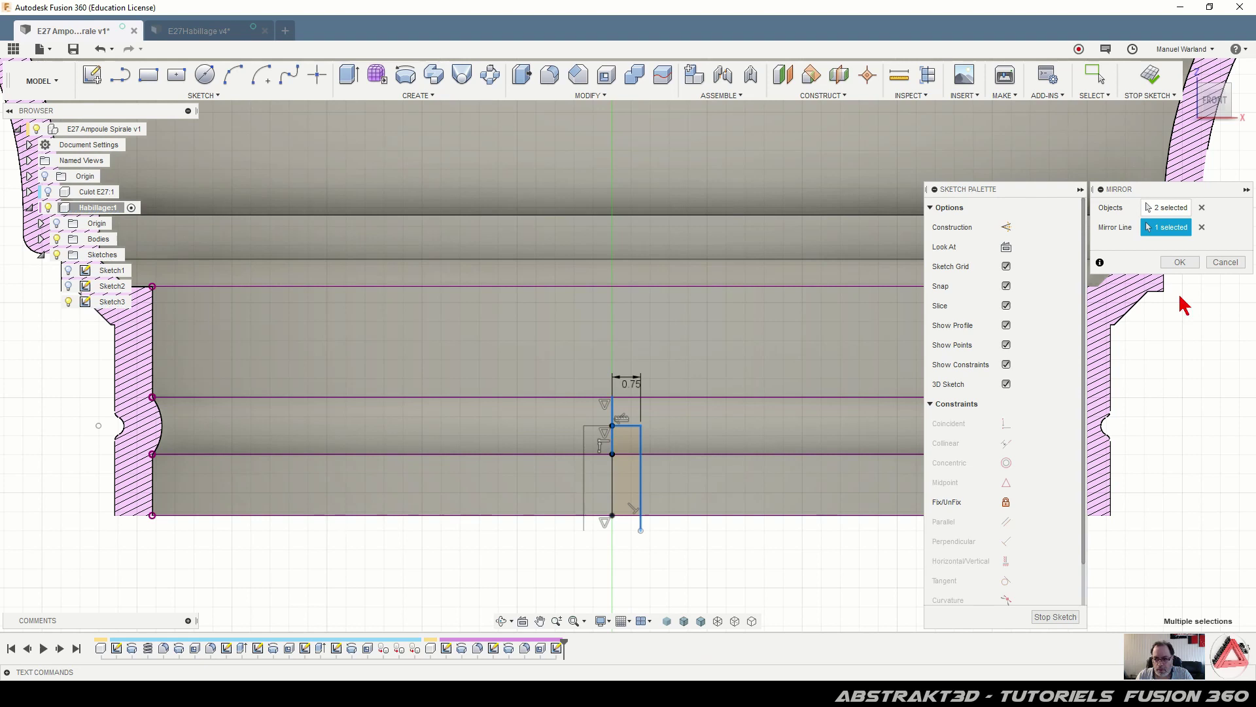
pyautogui.click(1180, 262)
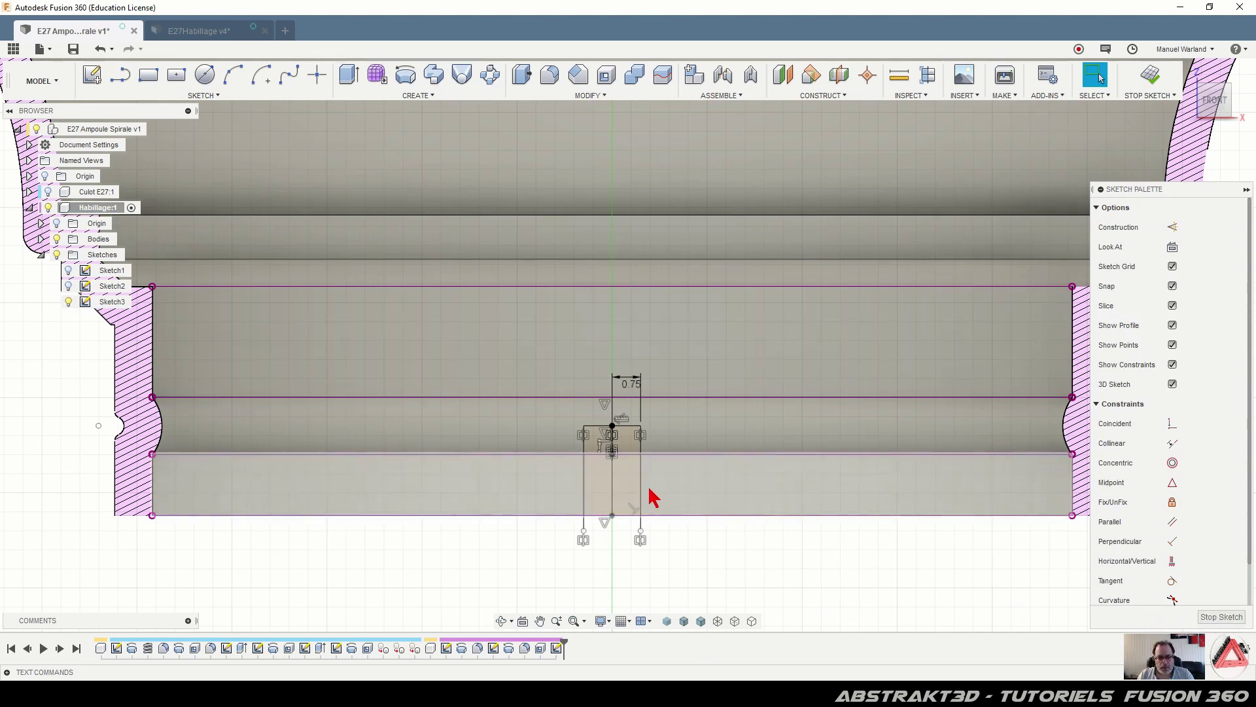
# Convert the vertical center line to construction geometry and finish the sketch
pyautogui.click(613, 484)
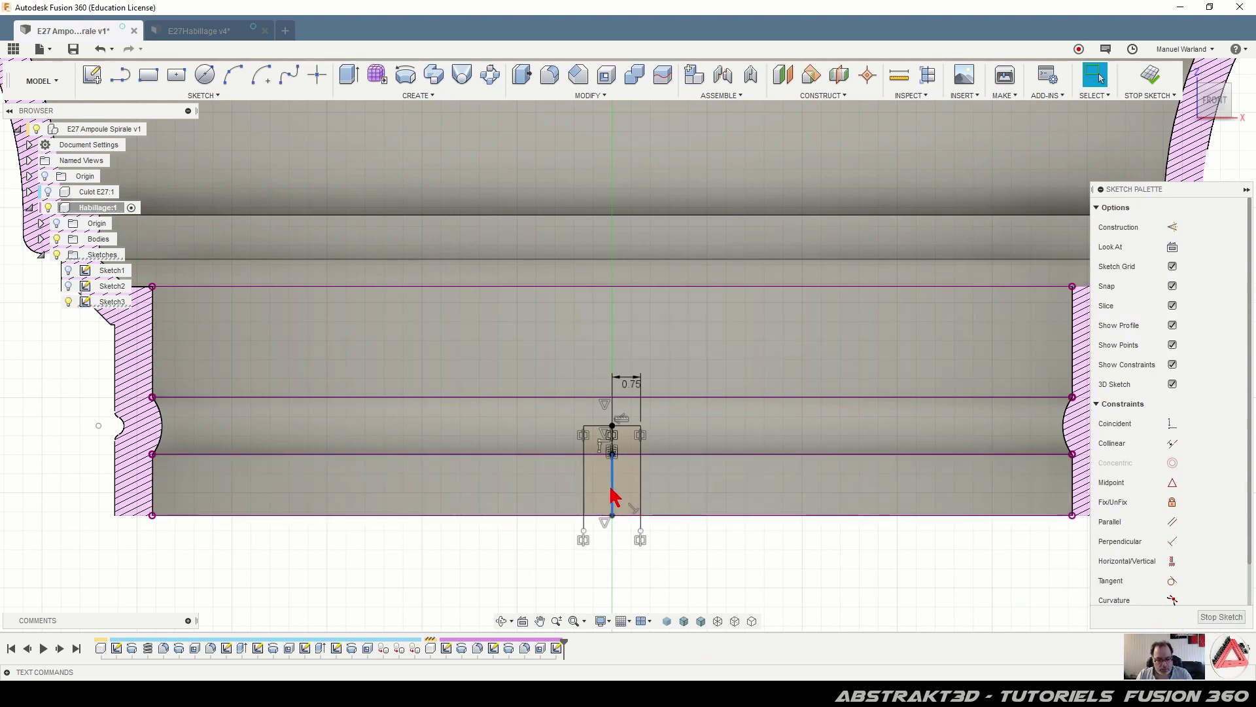
pyautogui.press('x')
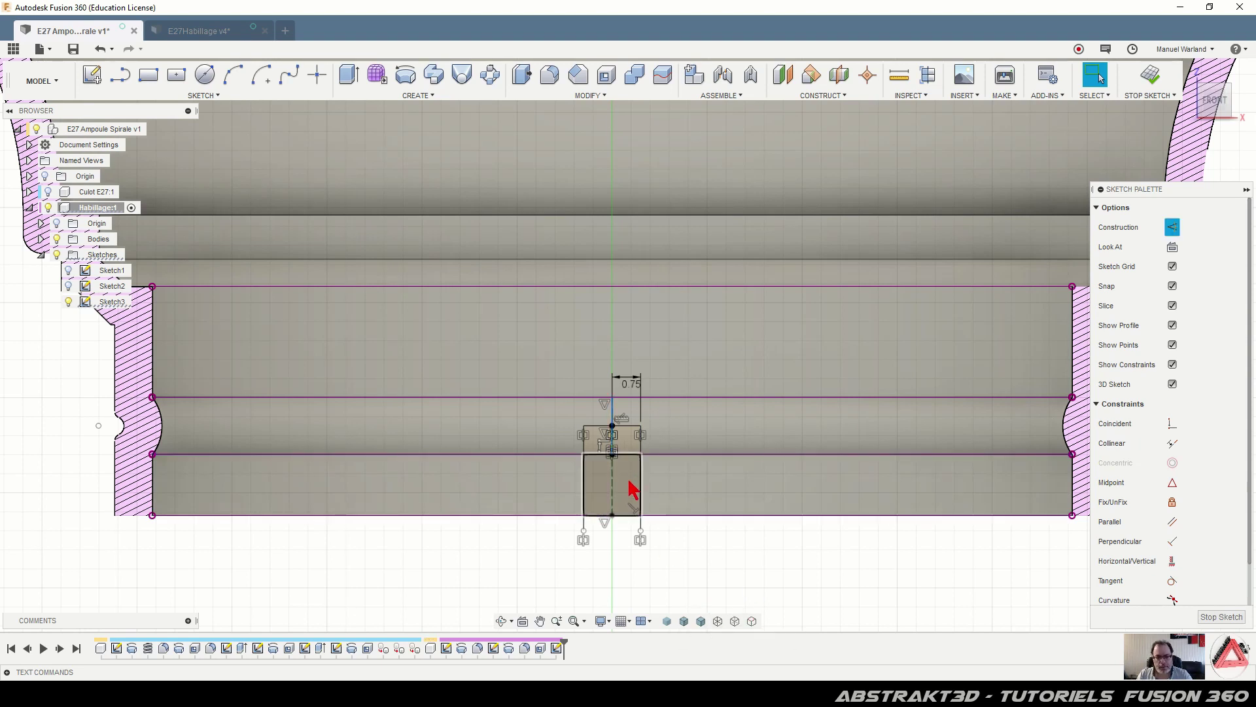
pyautogui.click(668, 454)
pyautogui.click(660, 596)
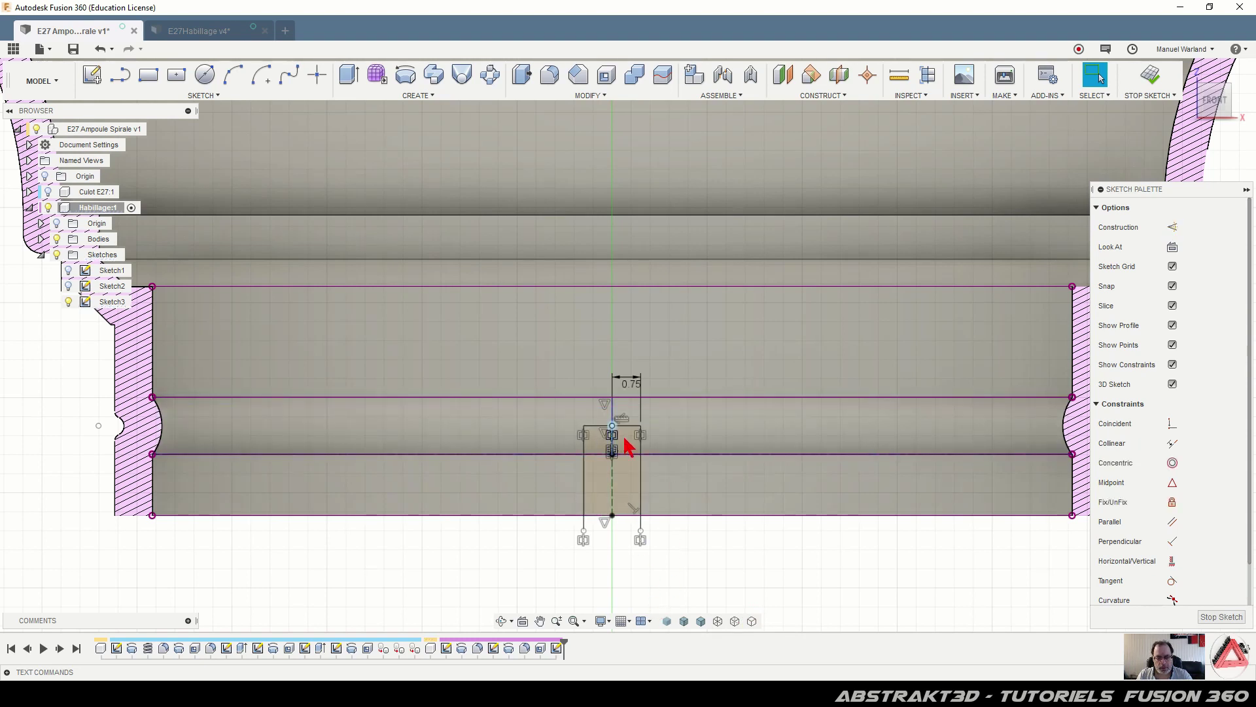
pyautogui.click(1095, 76)
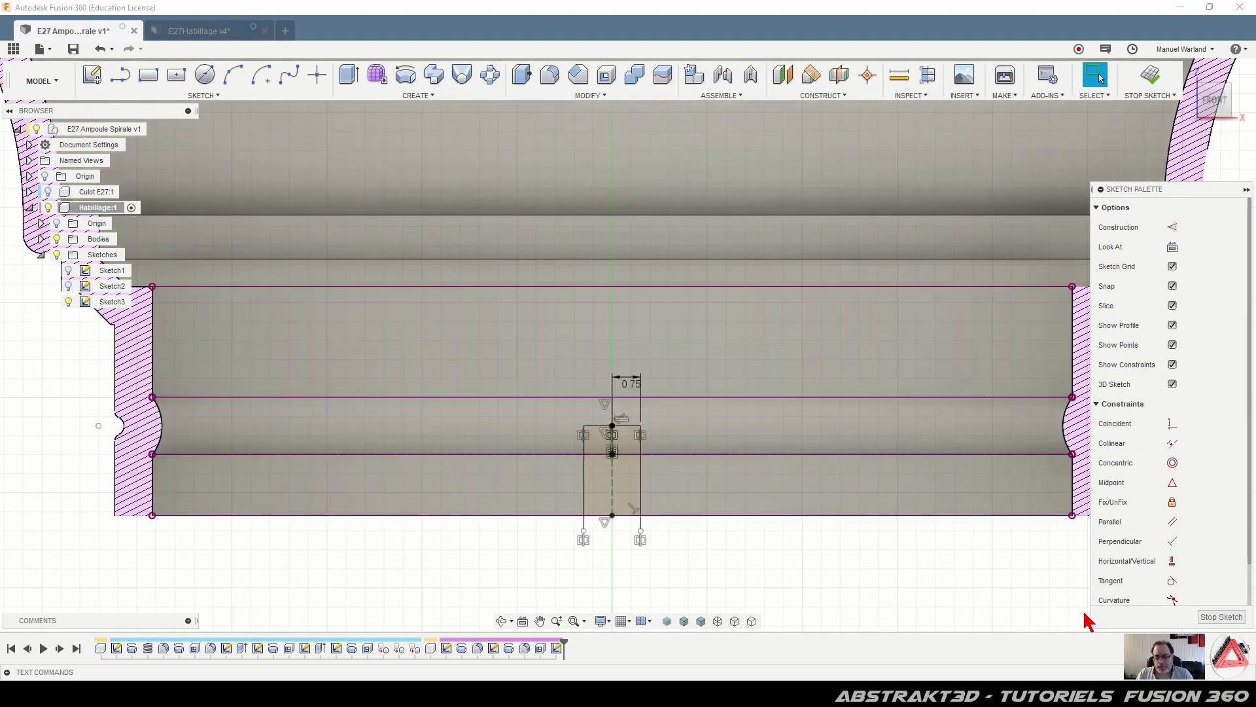
pyautogui.click(1221, 617)
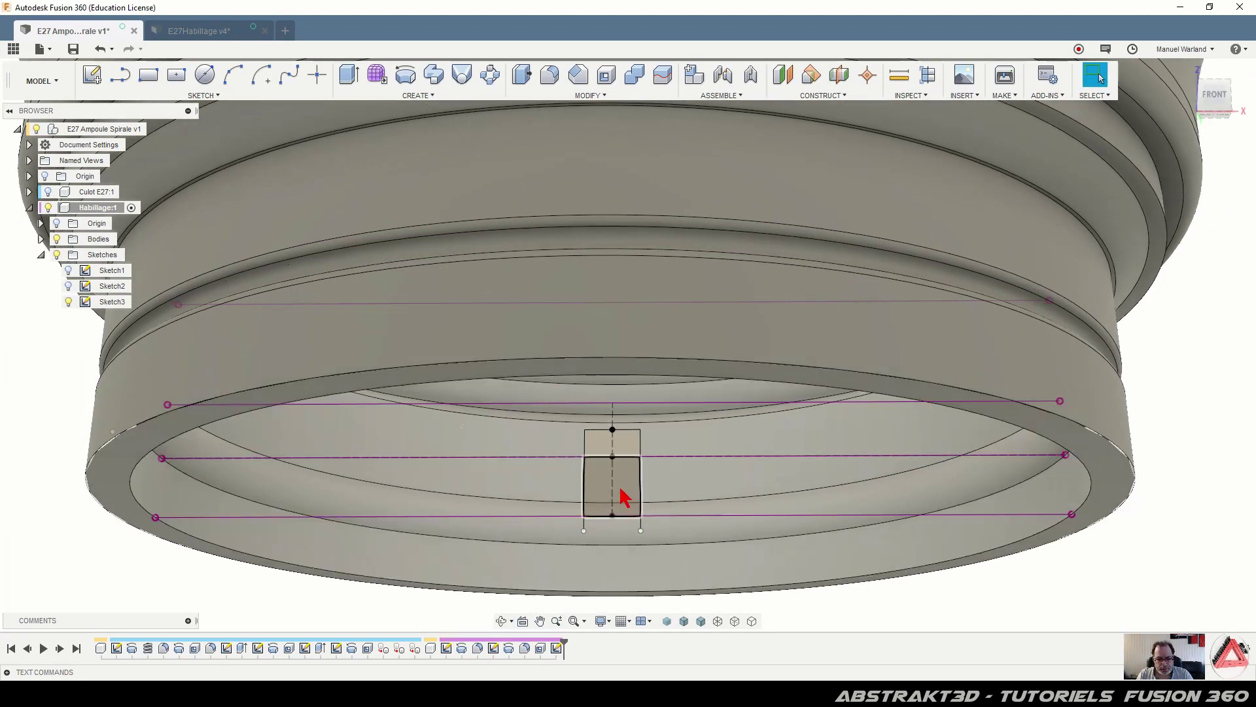
# Extrude the two slot profiles symmetrically by 37 mm as a cut through the base wall
pyautogui.click(623, 478)
pyautogui.keyDown('ctrl'); pyautogui.click(622, 448); pyautogui.keyUp('ctrl')
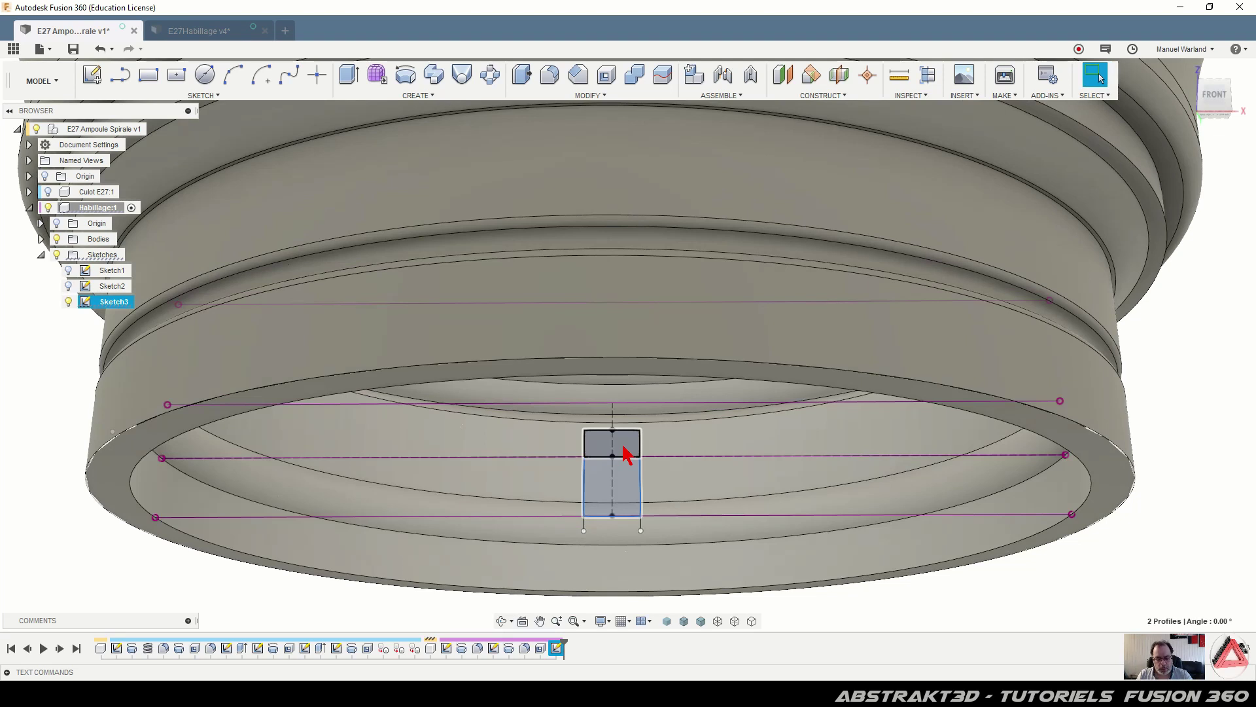
pyautogui.press('e')
pyautogui.keyDown('shift'); pyautogui.moveTo(752, 513); pyautogui.dragTo(893, 525, button='middle'); pyautogui.keyUp('shift')
pyautogui.scroll(-3, 723, 518)
pyautogui.click(1196, 249)
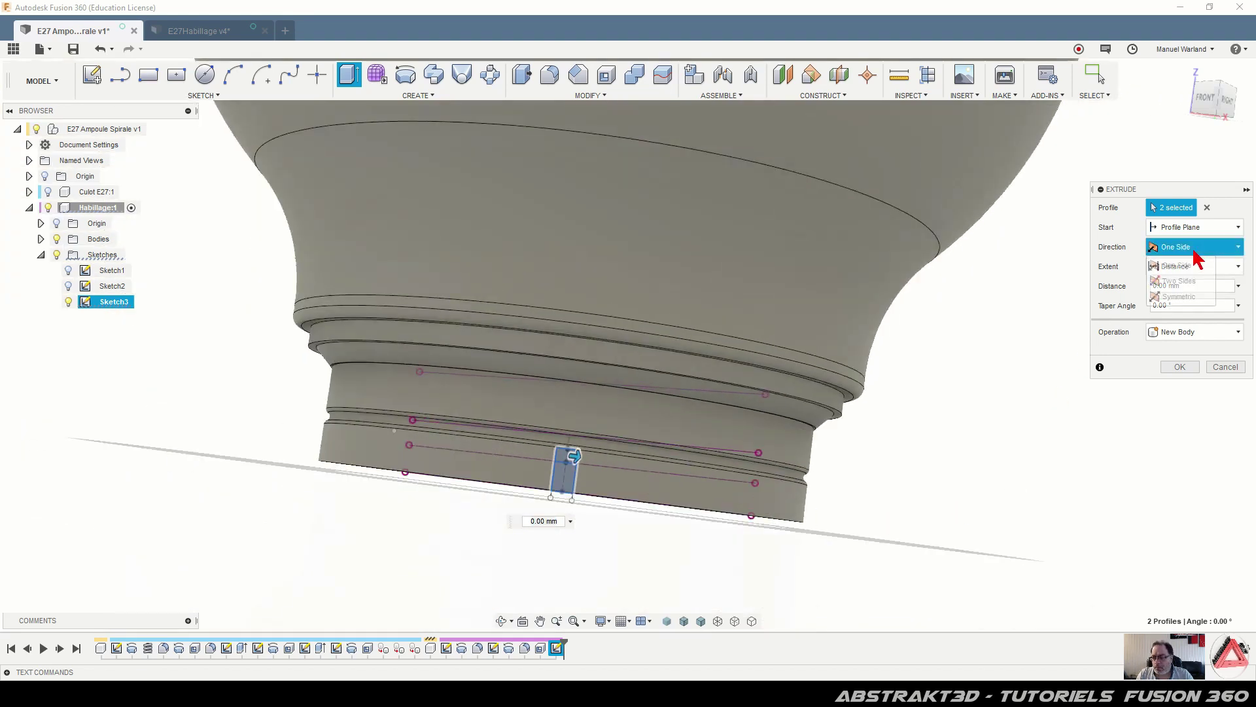
pyautogui.click(1181, 298)
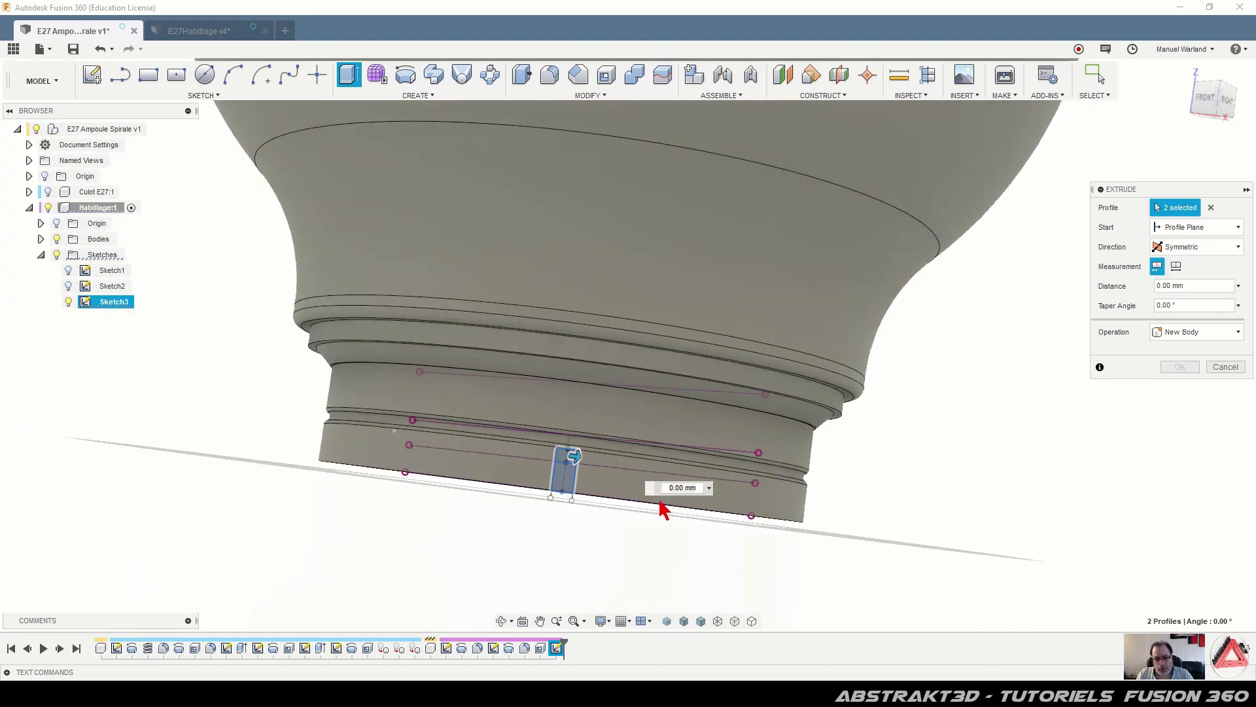
pyautogui.moveTo(575, 457); pyautogui.dragTo(885, 458)
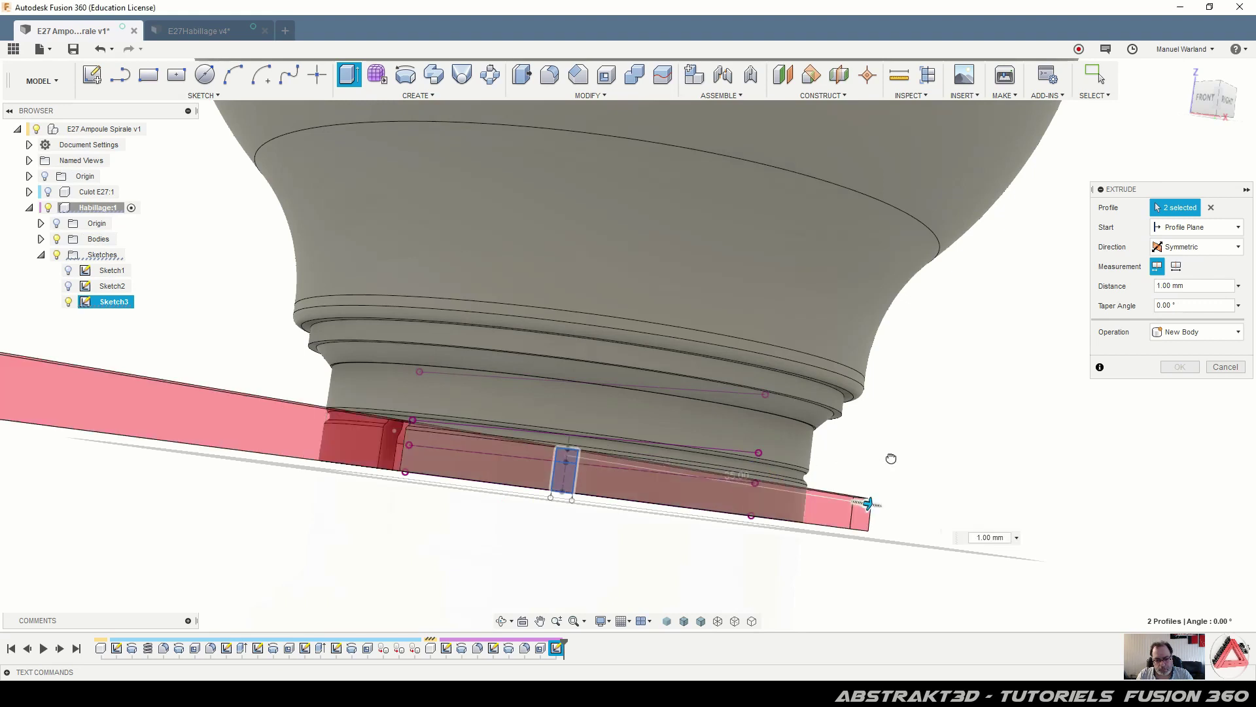
pyautogui.click(501, 621)
pyautogui.moveTo(497, 564)
pyautogui.mouseDown()
pyautogui.moveTo(528, 579)
pyautogui.moveTo(550, 564)
pyautogui.moveTo(489, 571)
pyautogui.mouseUp()
pyautogui.press('Escape')
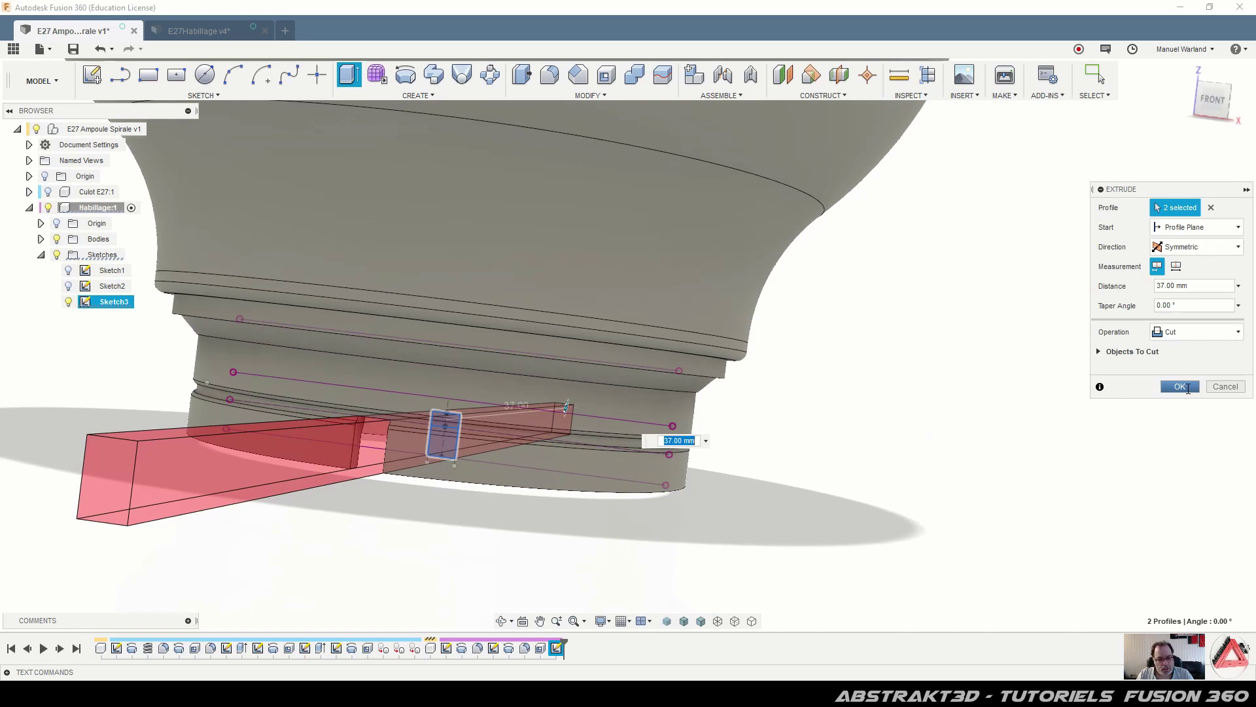
pyautogui.click(1181, 387)
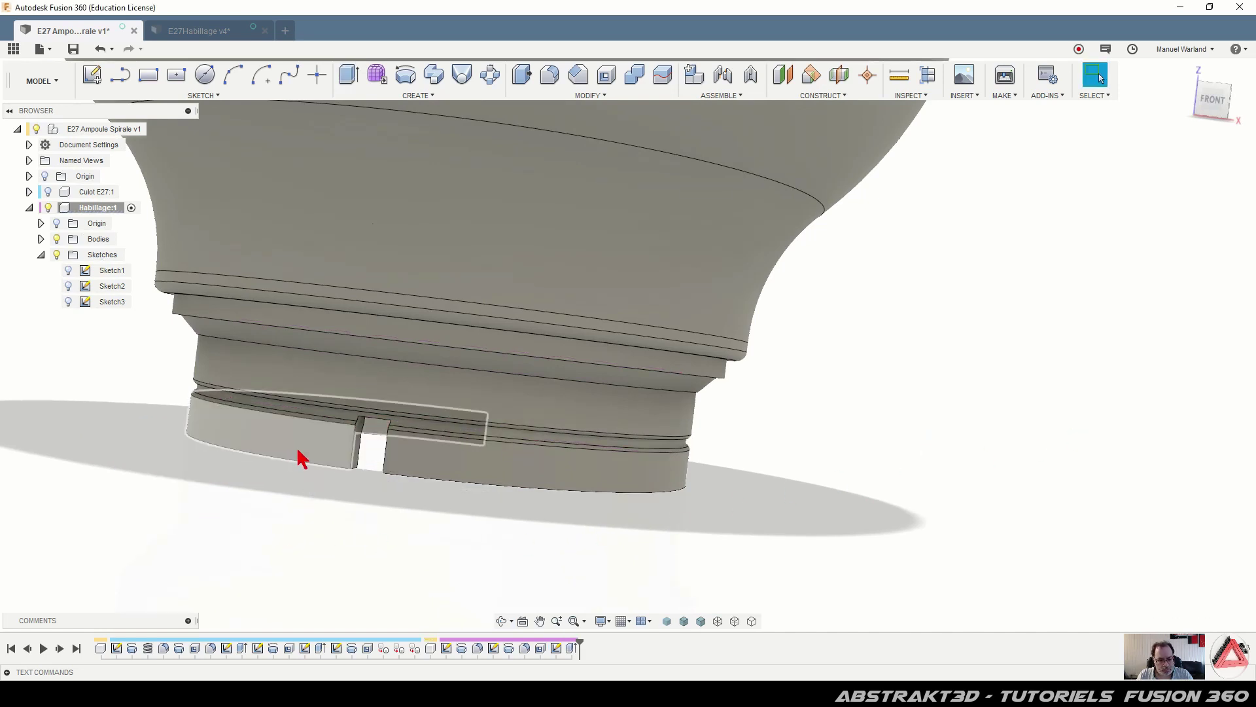
# Fillet the slot's upper outer edge, where it meets the groove, with a 0.5 mm radius
pyautogui.keyDown('shift'); pyautogui.moveTo(325, 477); pyautogui.dragTo(359, 440, button='middle'); pyautogui.keyUp('shift')
pyautogui.scroll(8, 359, 440)
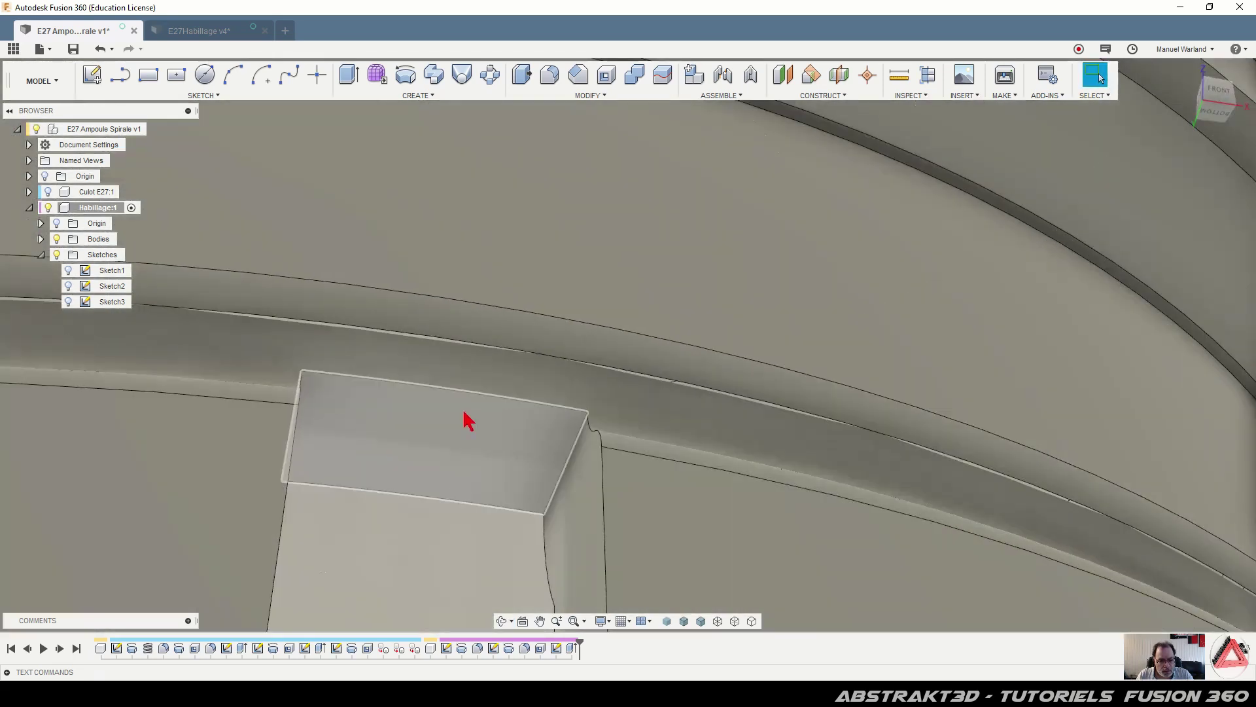
pyautogui.click(472, 393)
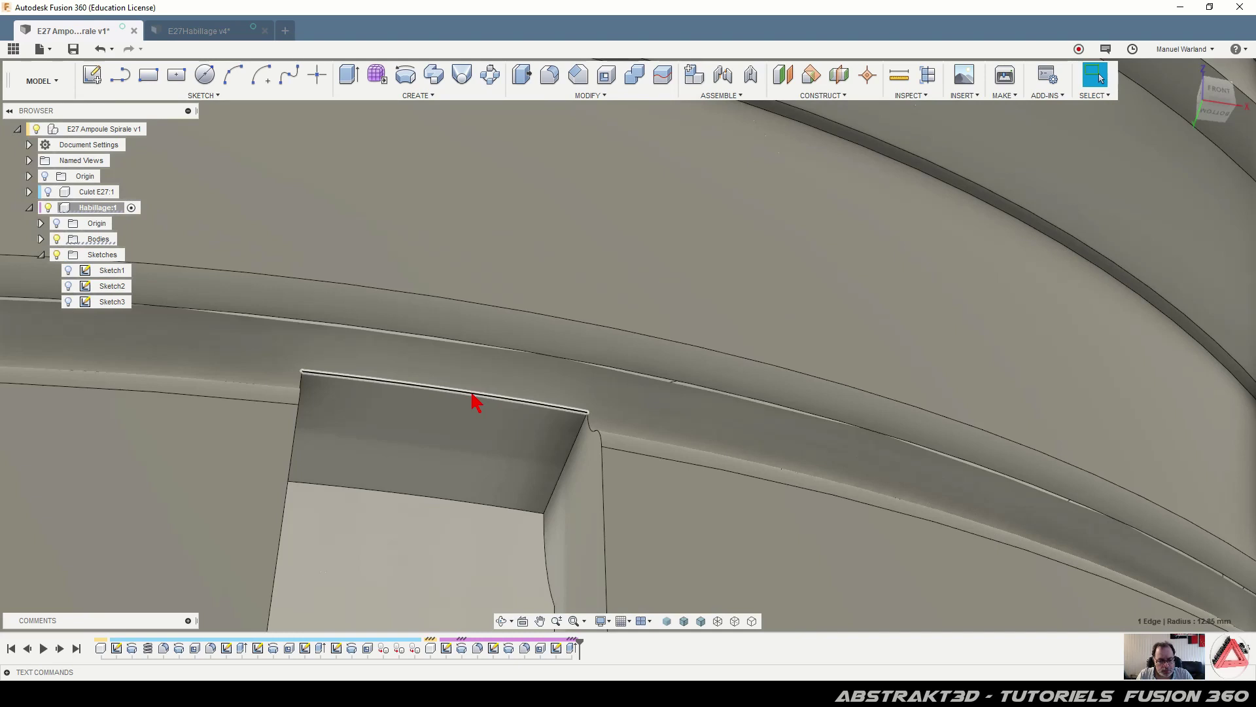
pyautogui.press('f')
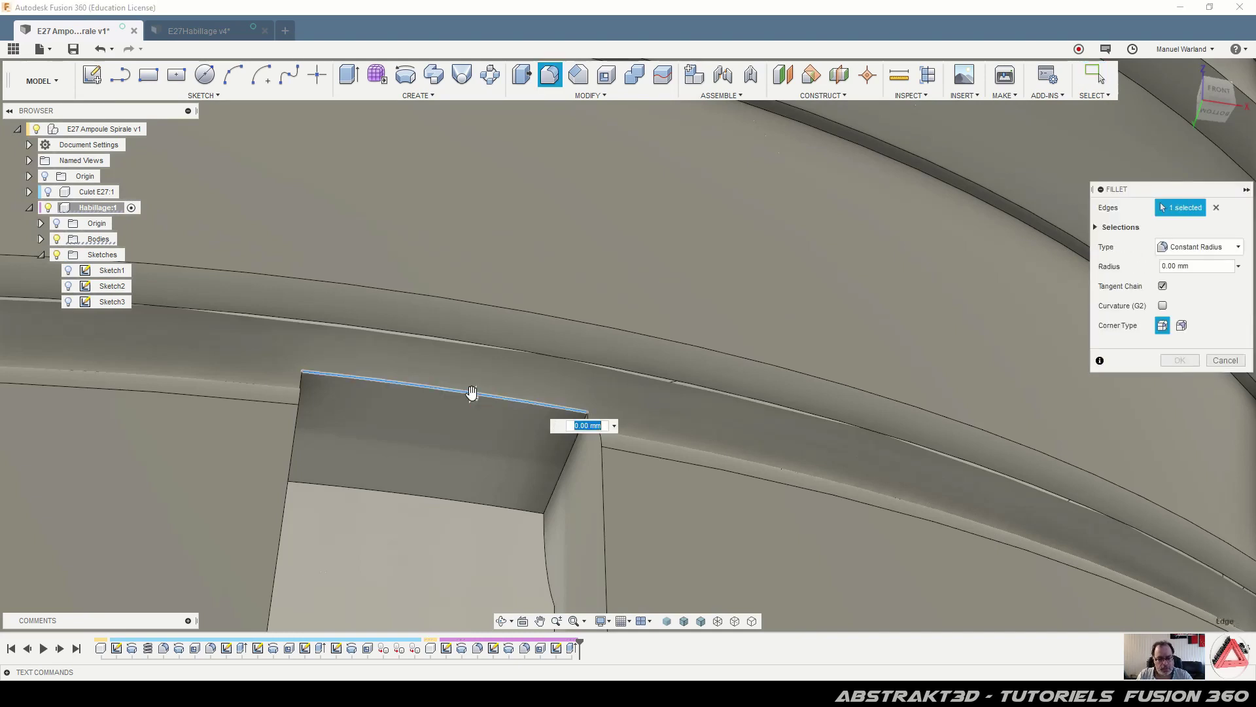
pyautogui.press('Return')
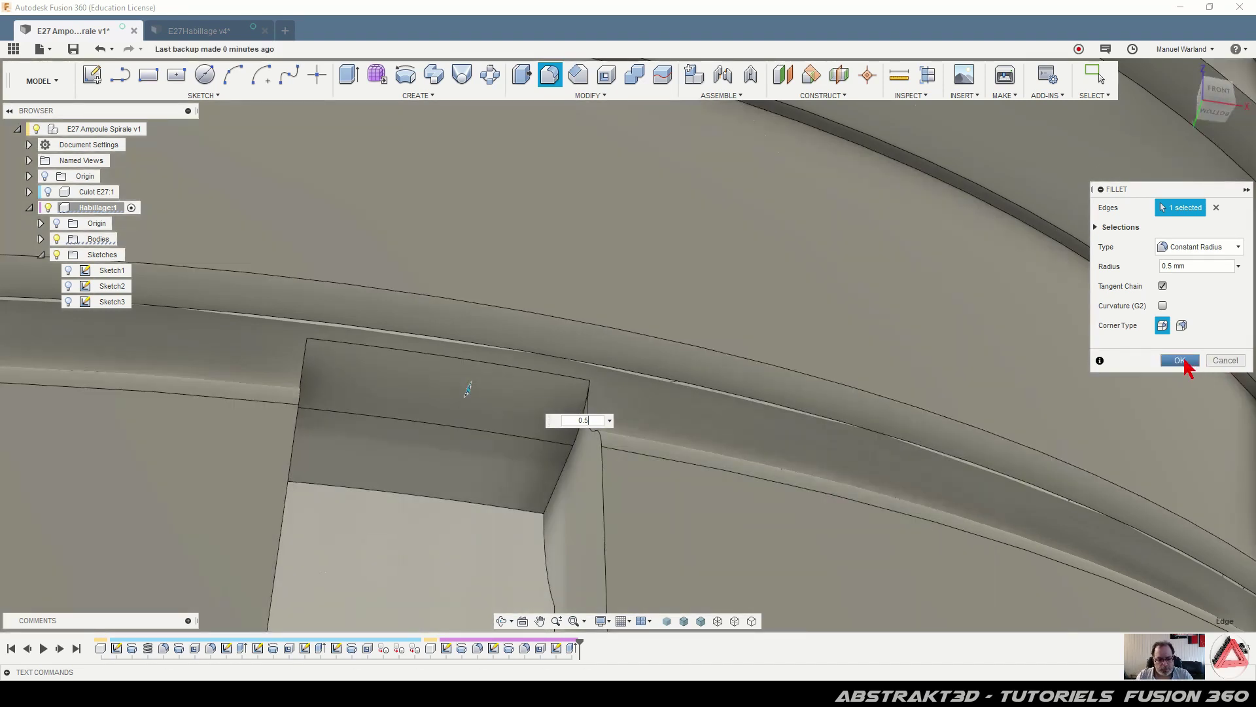
pyautogui.click(1179, 361)
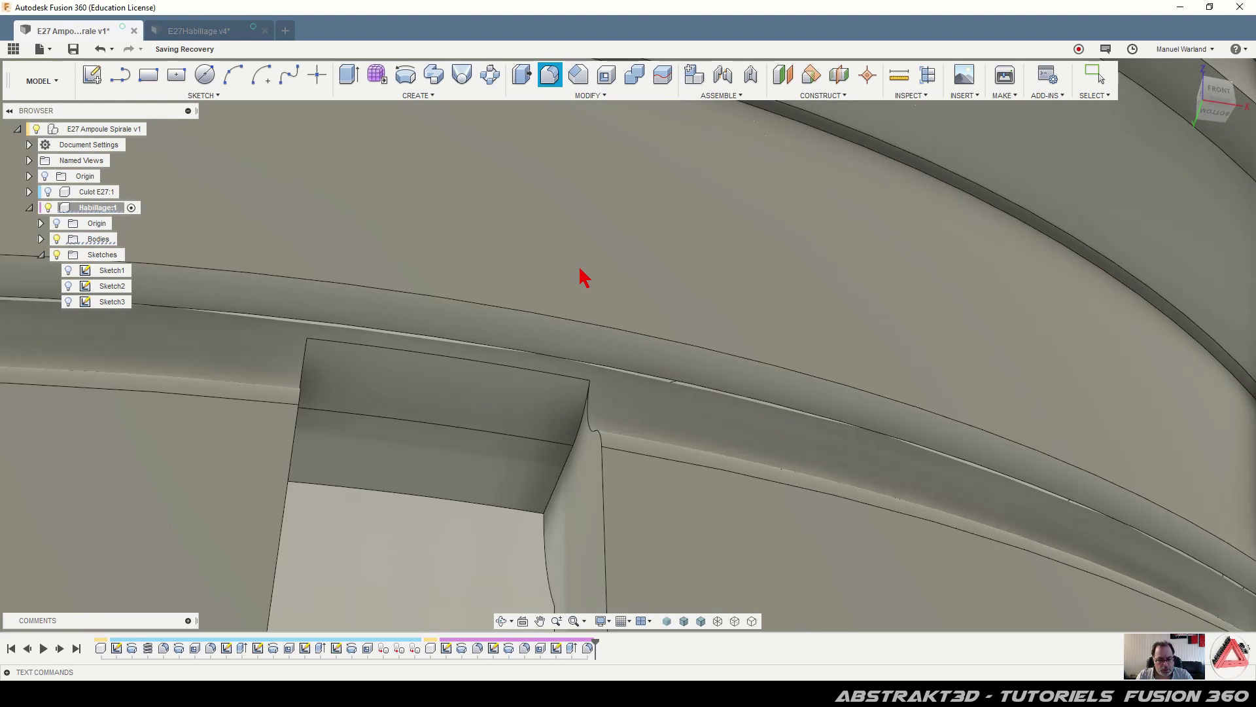
pyautogui.scroll(-5, 605, 337)
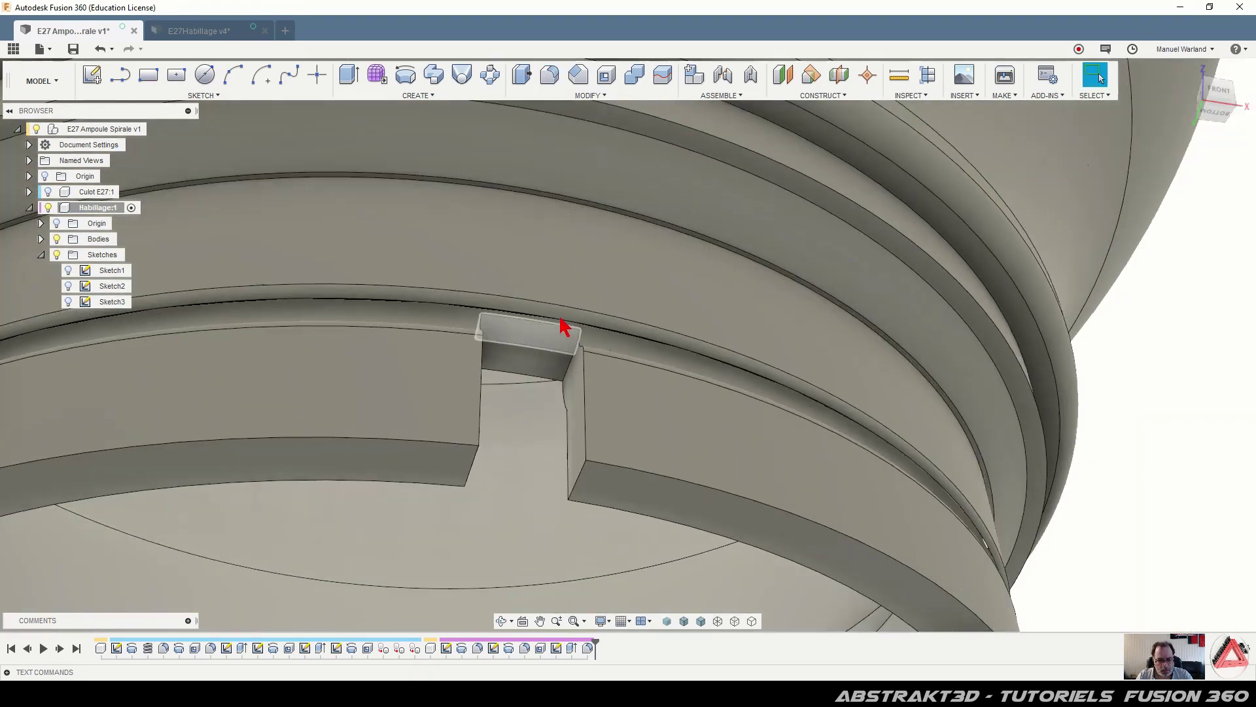
pyautogui.keyDown('shift'); pyautogui.moveTo(623, 393); pyautogui.dragTo(569, 353, button='middle'); pyautogui.keyUp('shift')
pyautogui.scroll(3, 562, 322)
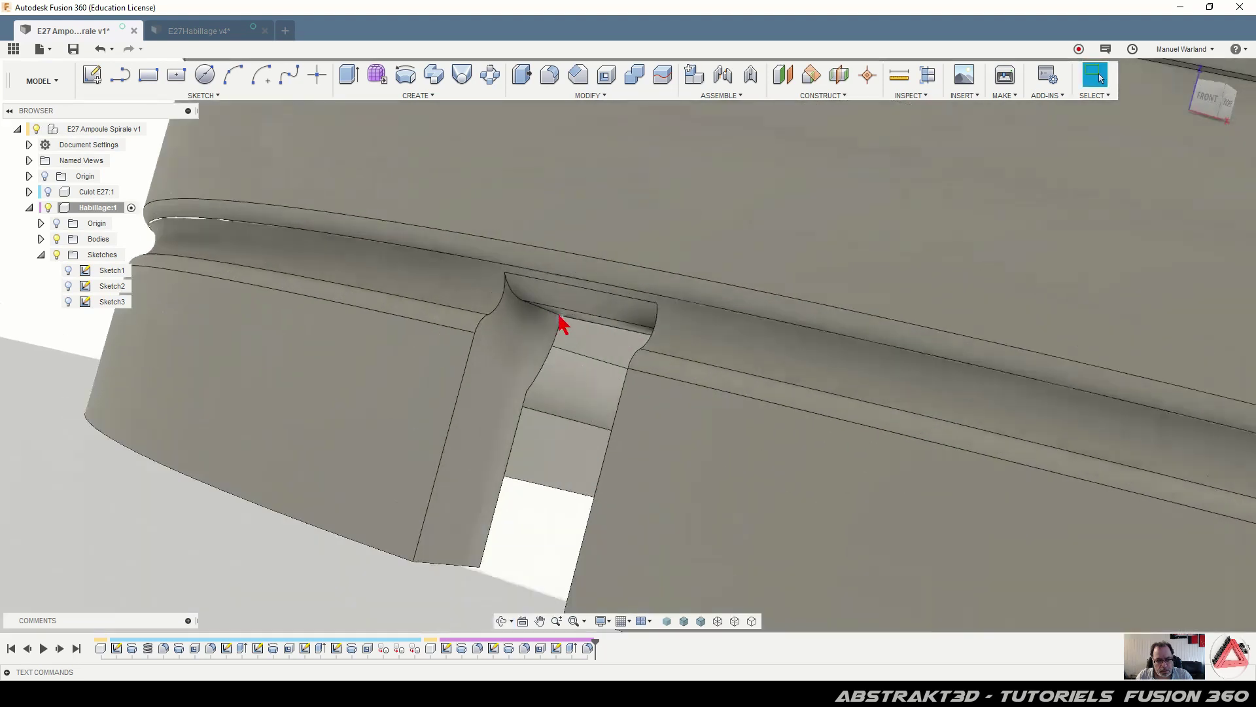
pyautogui.scroll(2, 562, 323)
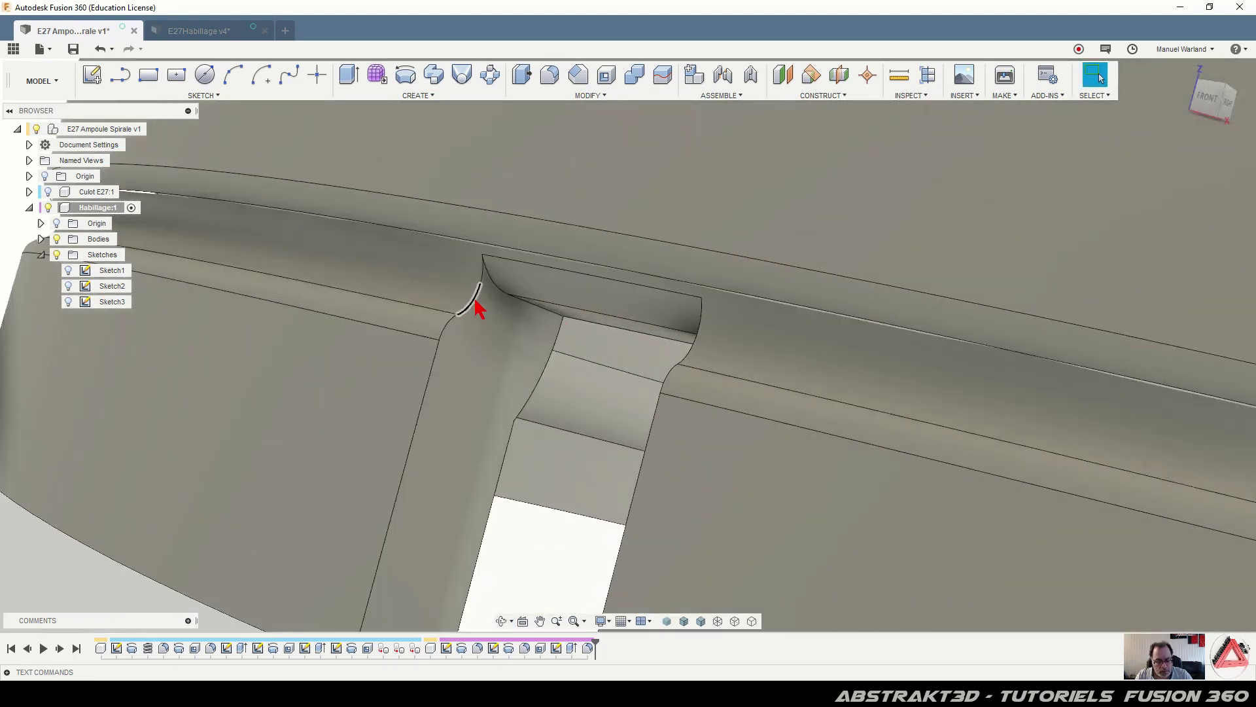
pyautogui.press('f')
pyautogui.click(477, 297)
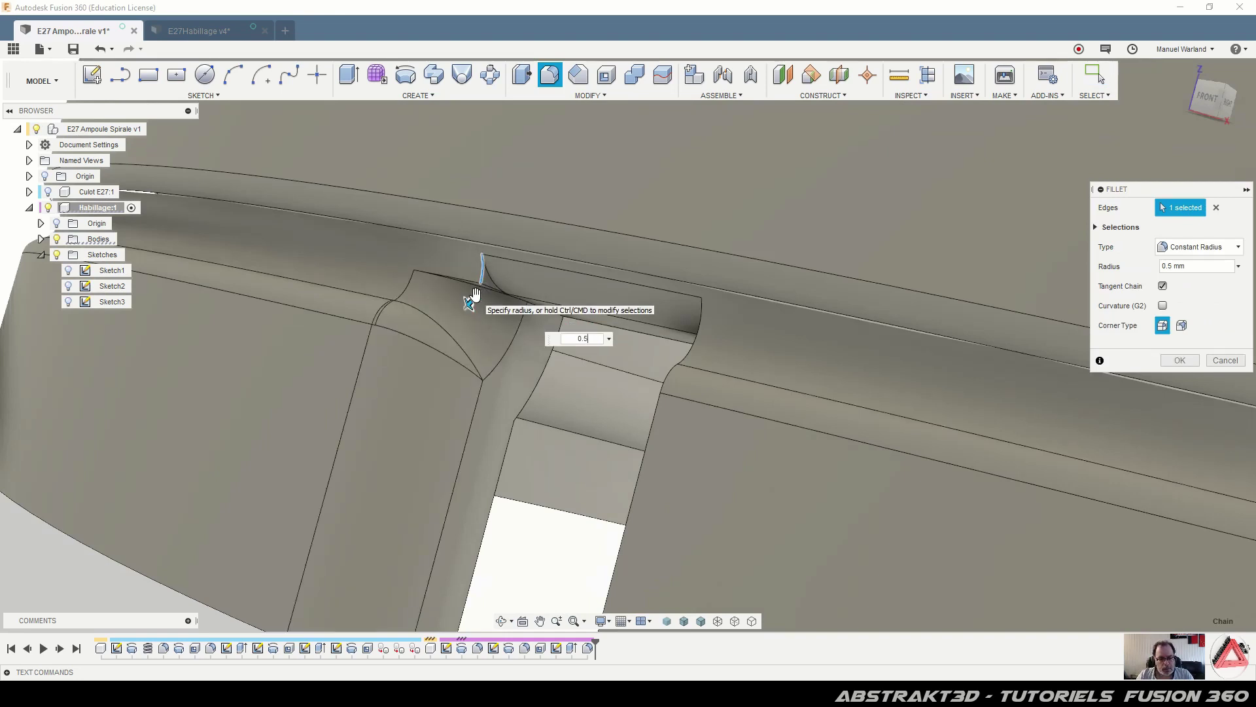
pyautogui.click(653, 430)
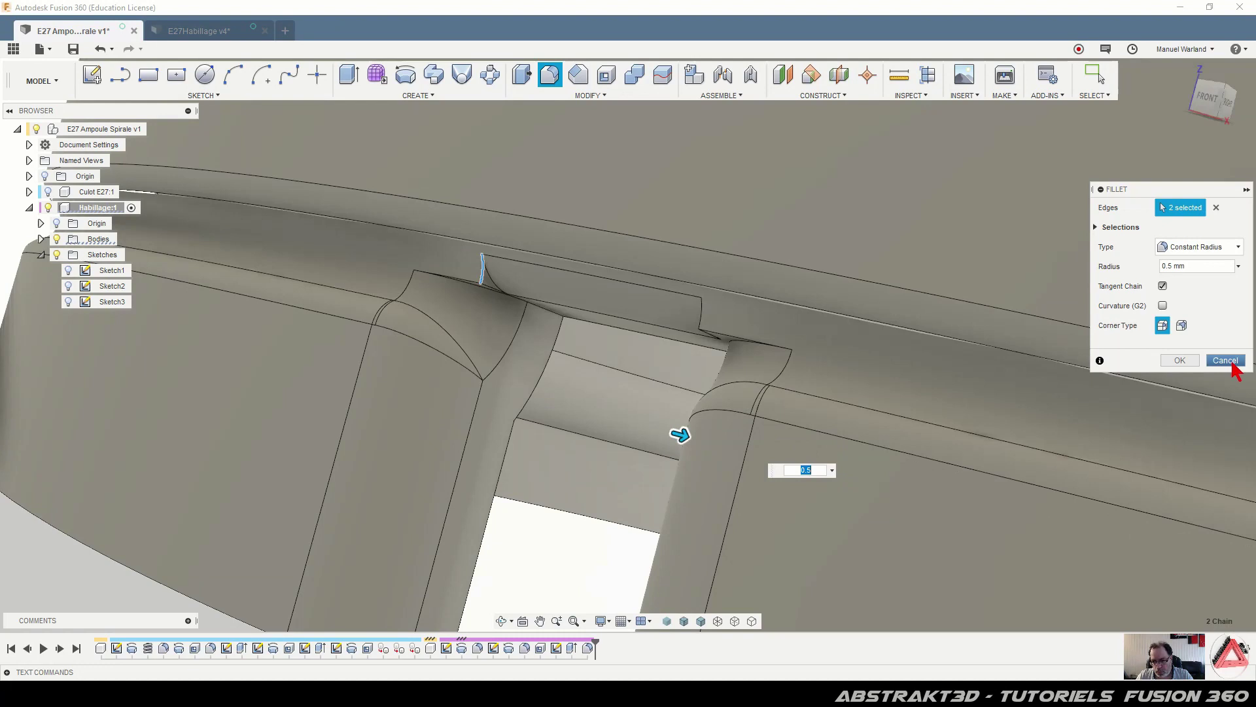
pyautogui.click(1227, 360)
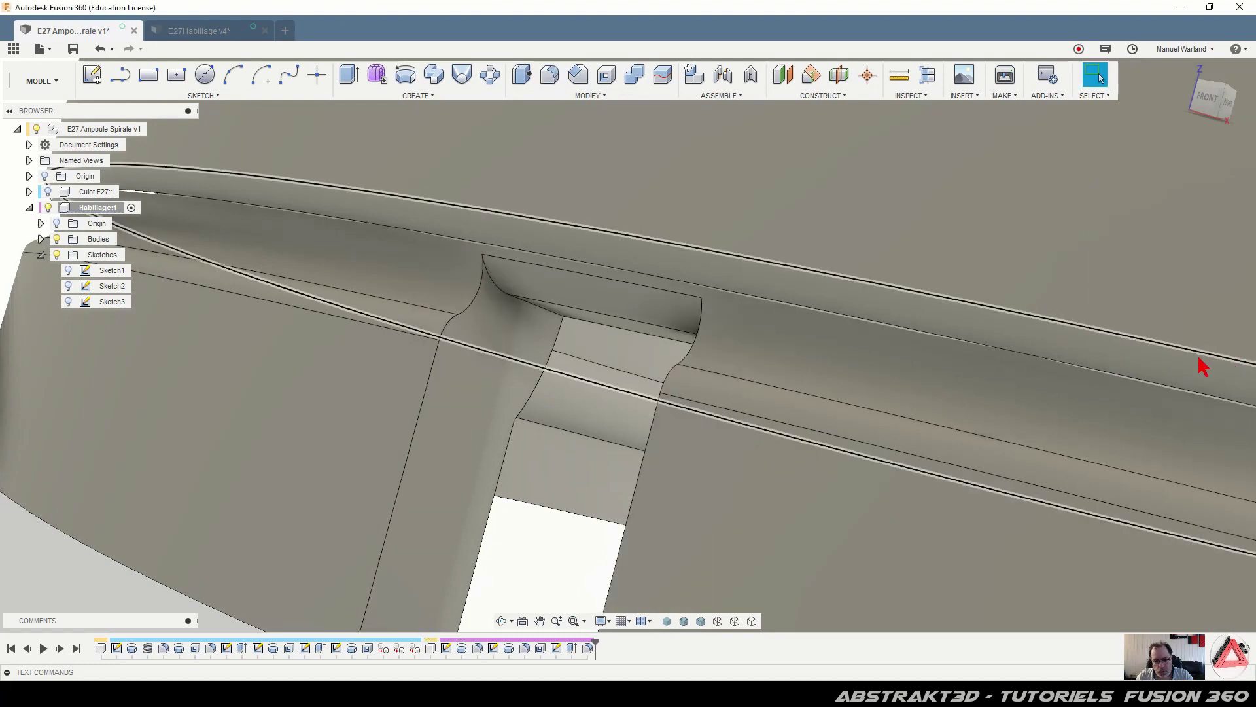
# Edit the existing slot fillet to include both outer side edge chains of the slot, keeping the 0.5 mm radius
pyautogui.click(588, 649)
pyautogui.rightClick(588, 650)
pyautogui.click(645, 543)
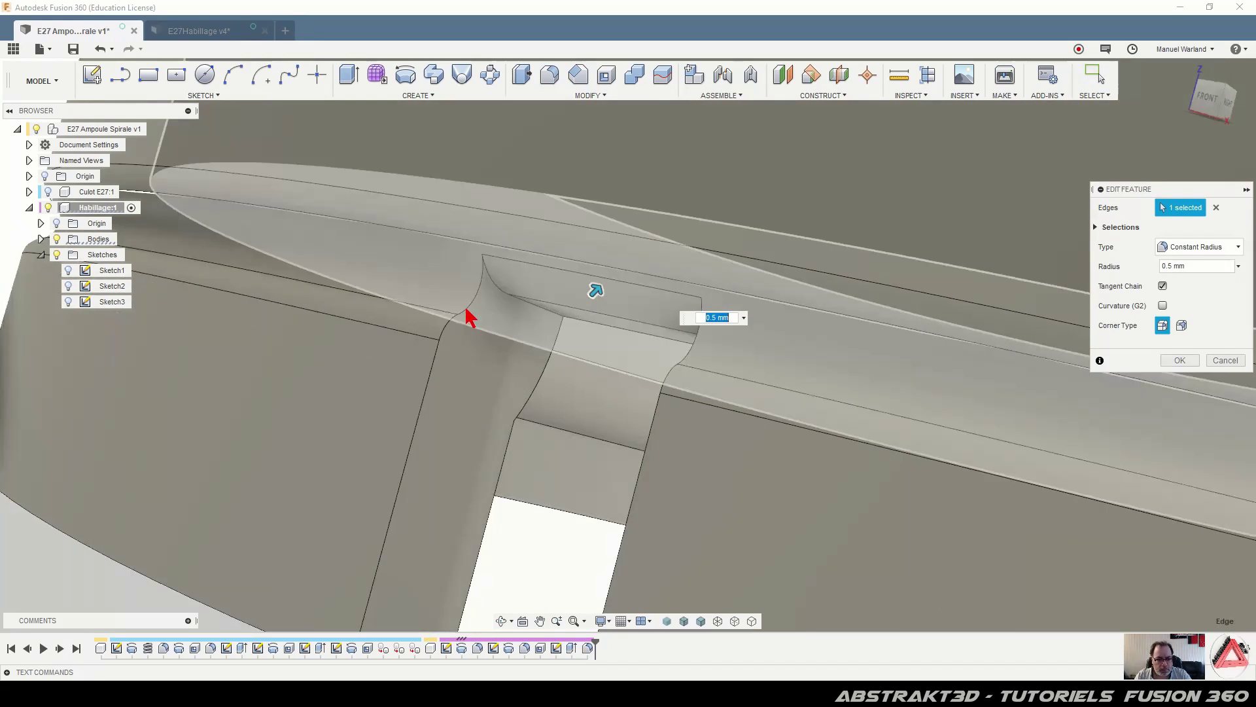
pyautogui.click(471, 304)
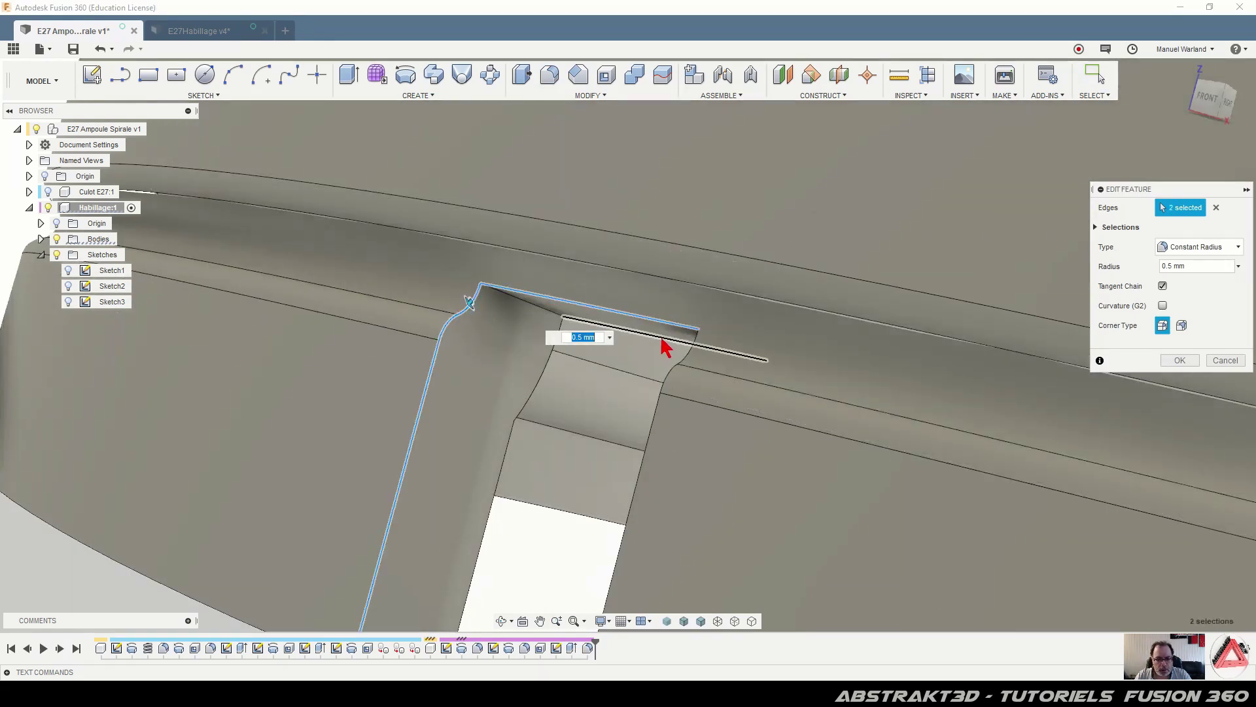
pyautogui.click(701, 353)
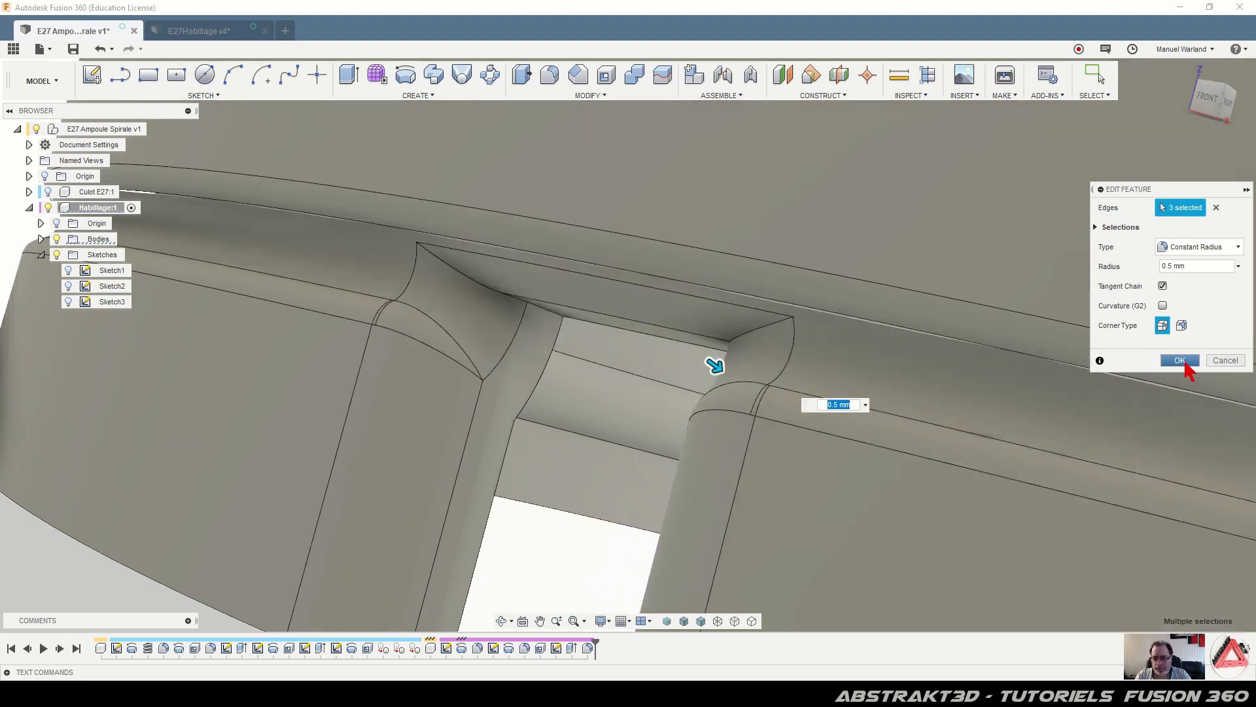
pyautogui.click(1180, 361)
# Fillet the upper and both side outer edges of the opposite slot with a 0.5 mm radius
pyautogui.keyDown('shift'); pyautogui.moveTo(1186, 365); pyautogui.dragTo(592, 601, button='middle'); pyautogui.keyUp('shift')
pyautogui.scroll(8, 662, 371)
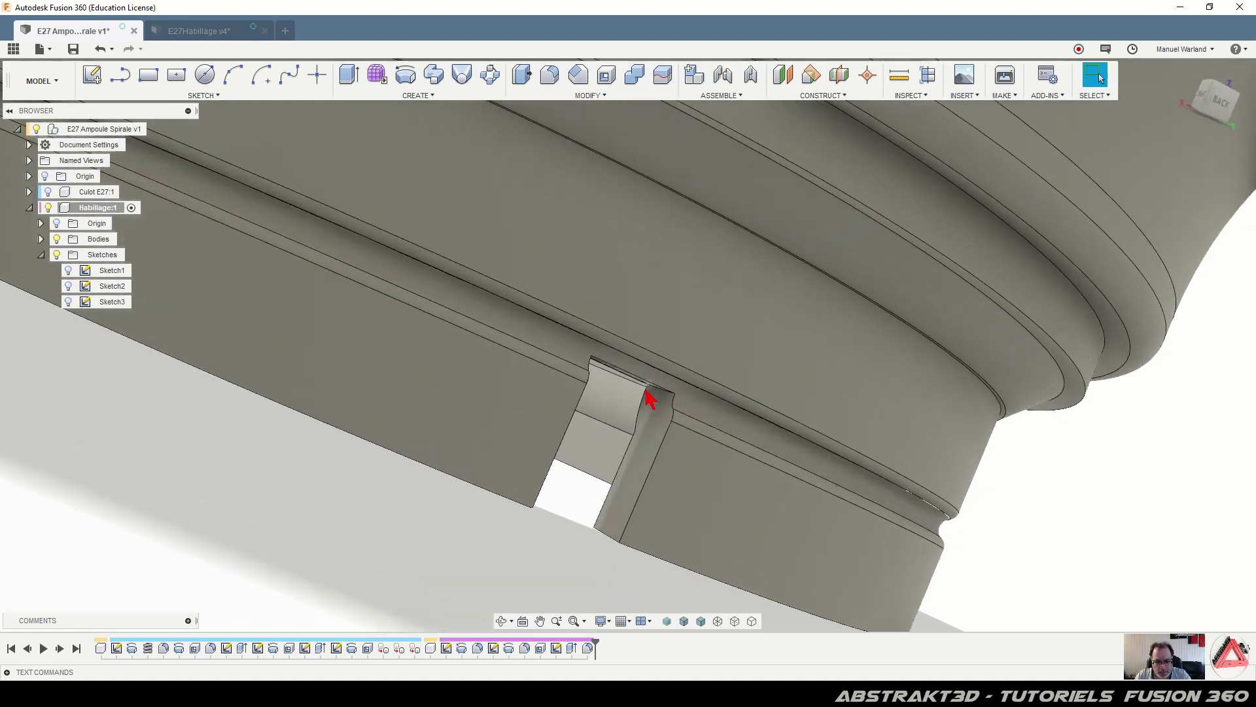
pyautogui.keyDown('shift'); pyautogui.moveTo(622, 497); pyautogui.dragTo(631, 486, button='middle'); pyautogui.keyUp('shift')
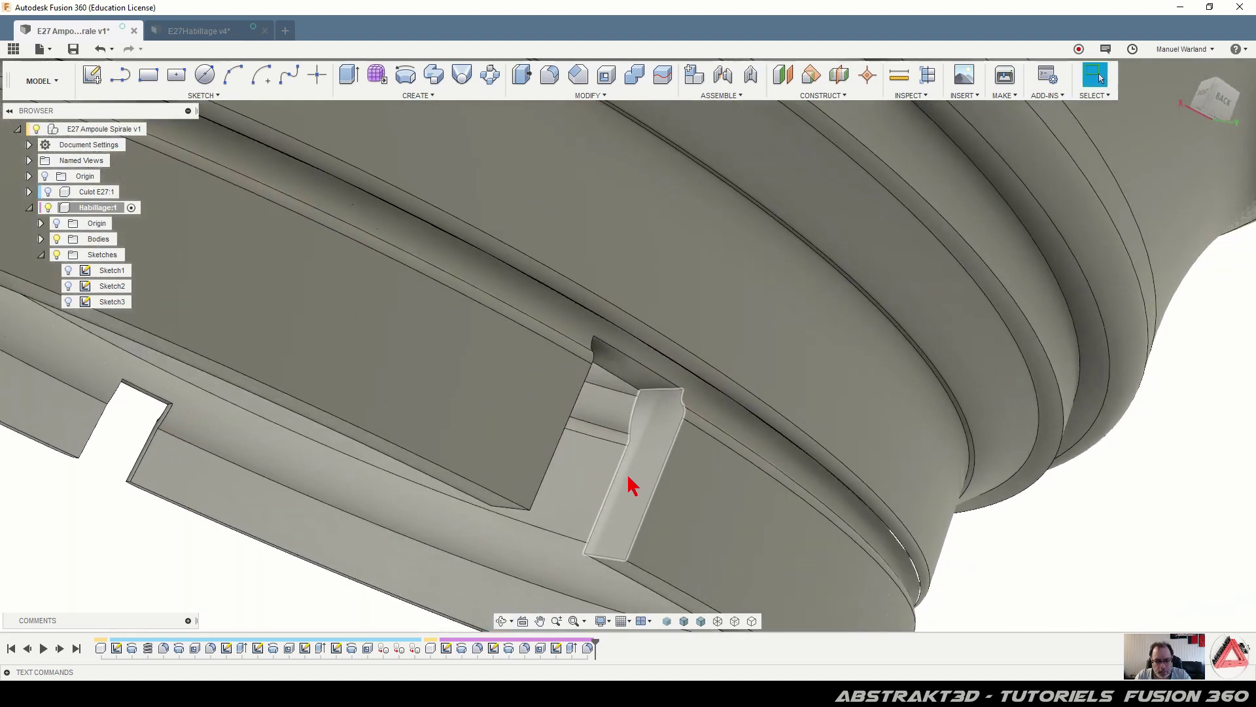
pyautogui.press('f')
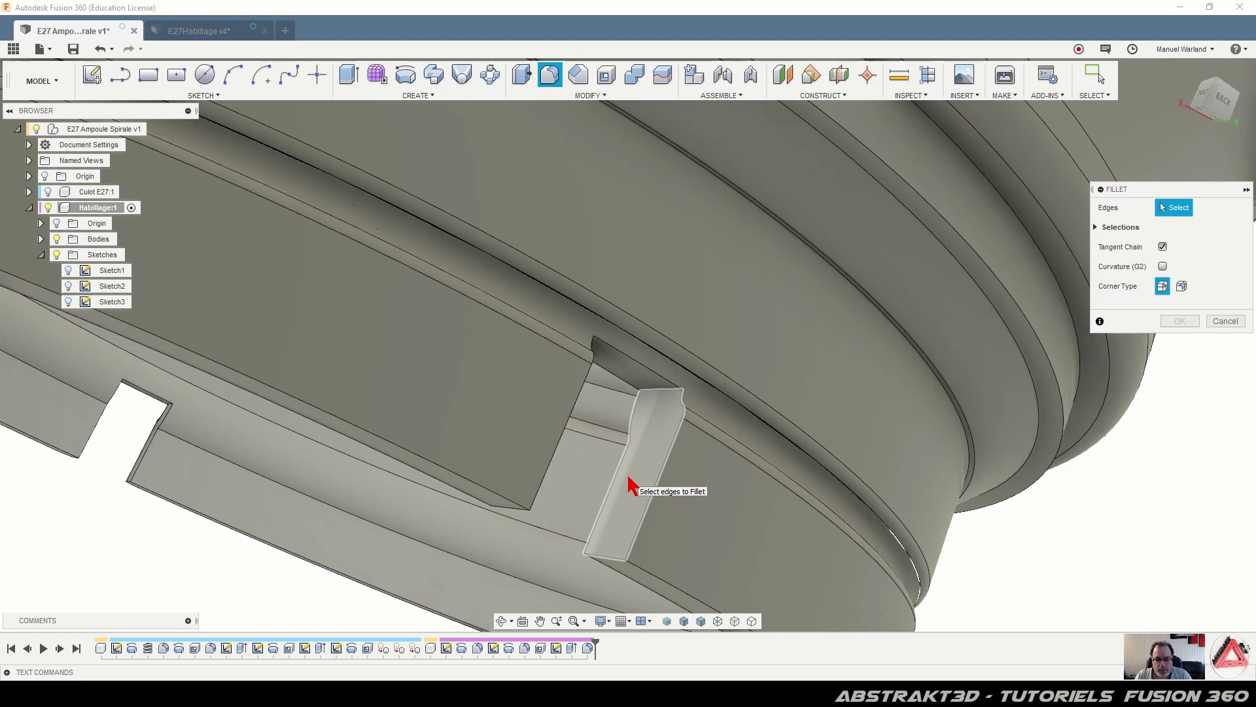
pyautogui.click(654, 384)
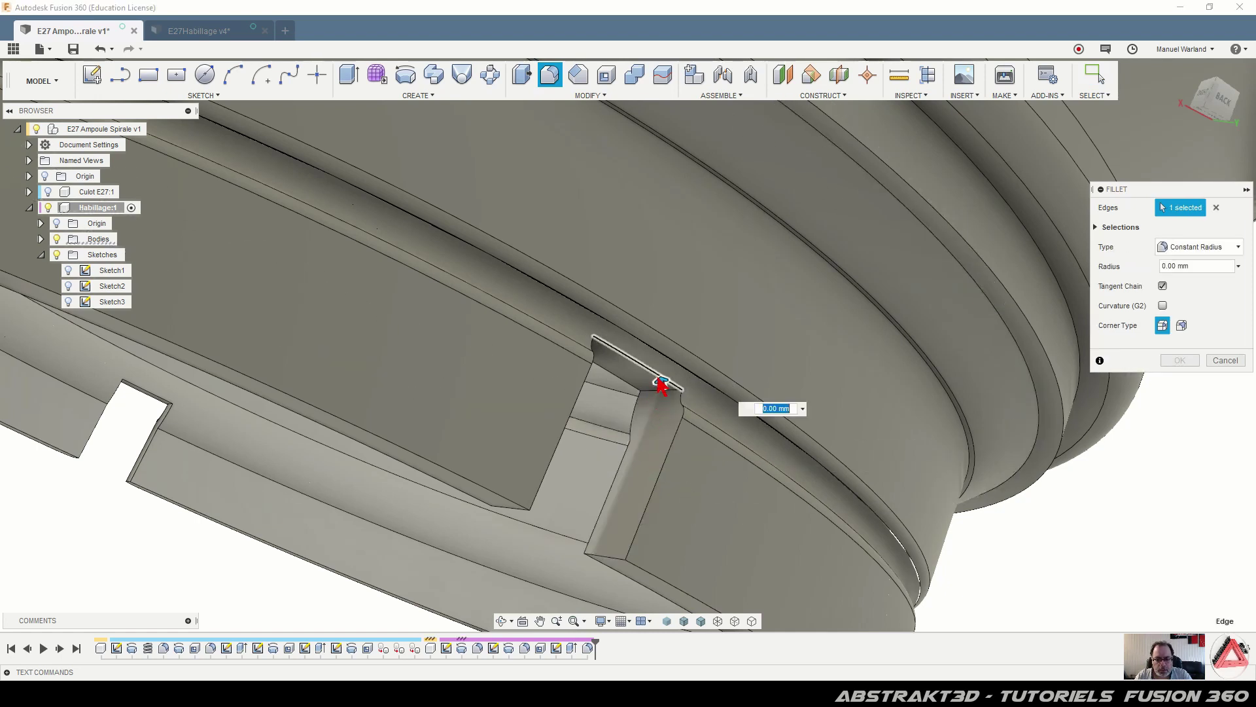
pyautogui.click(573, 415)
pyautogui.click(657, 476)
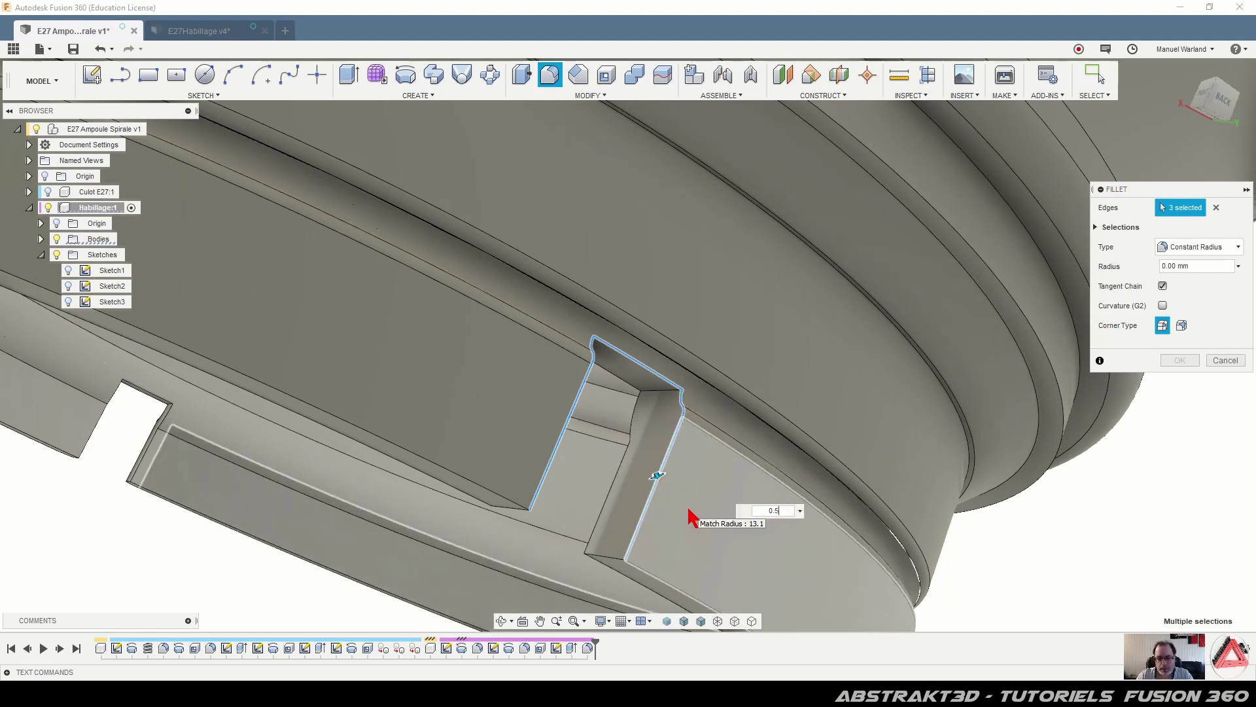
pyautogui.press('Return')
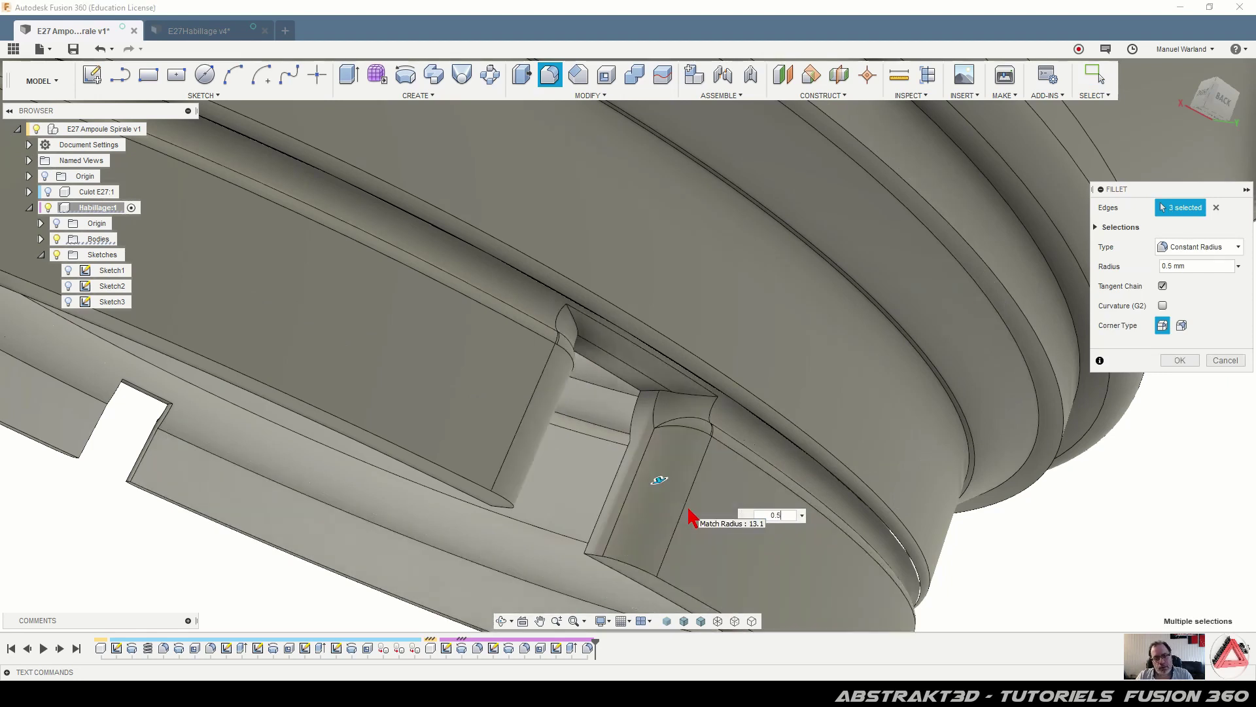
pyautogui.press('Return')
pyautogui.scroll(-3, 673, 441)
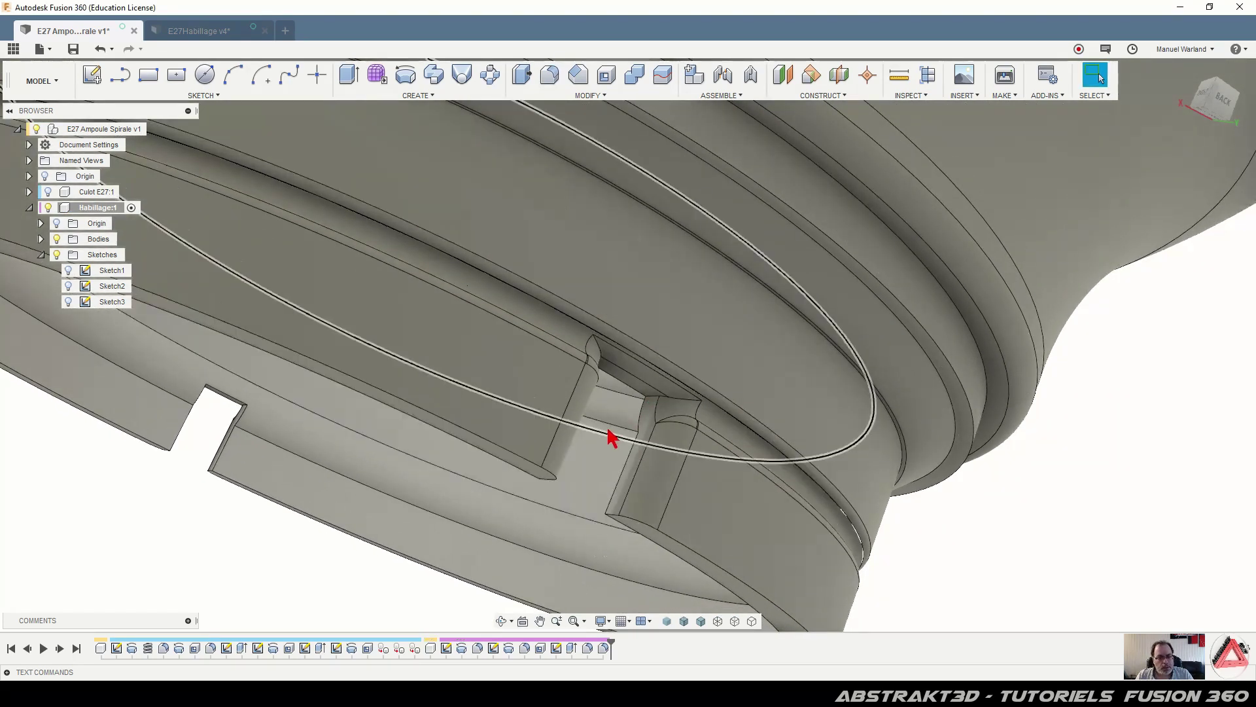
pyautogui.scroll(-1, 604, 441)
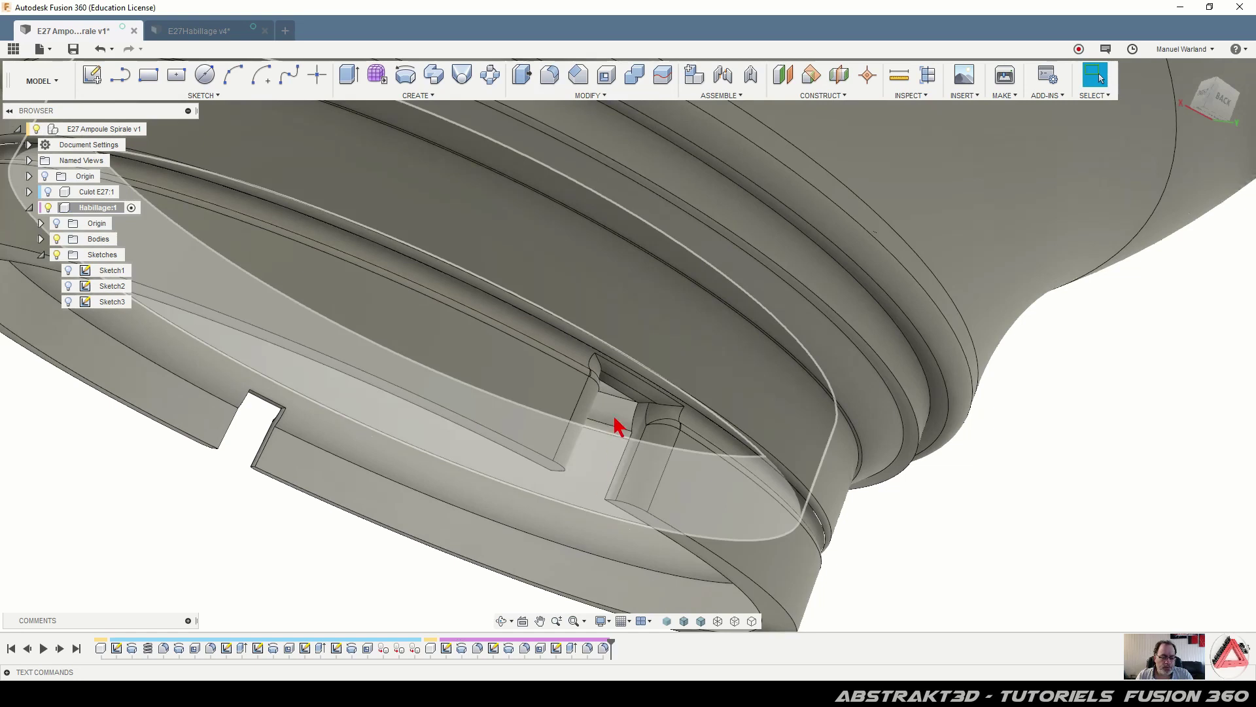
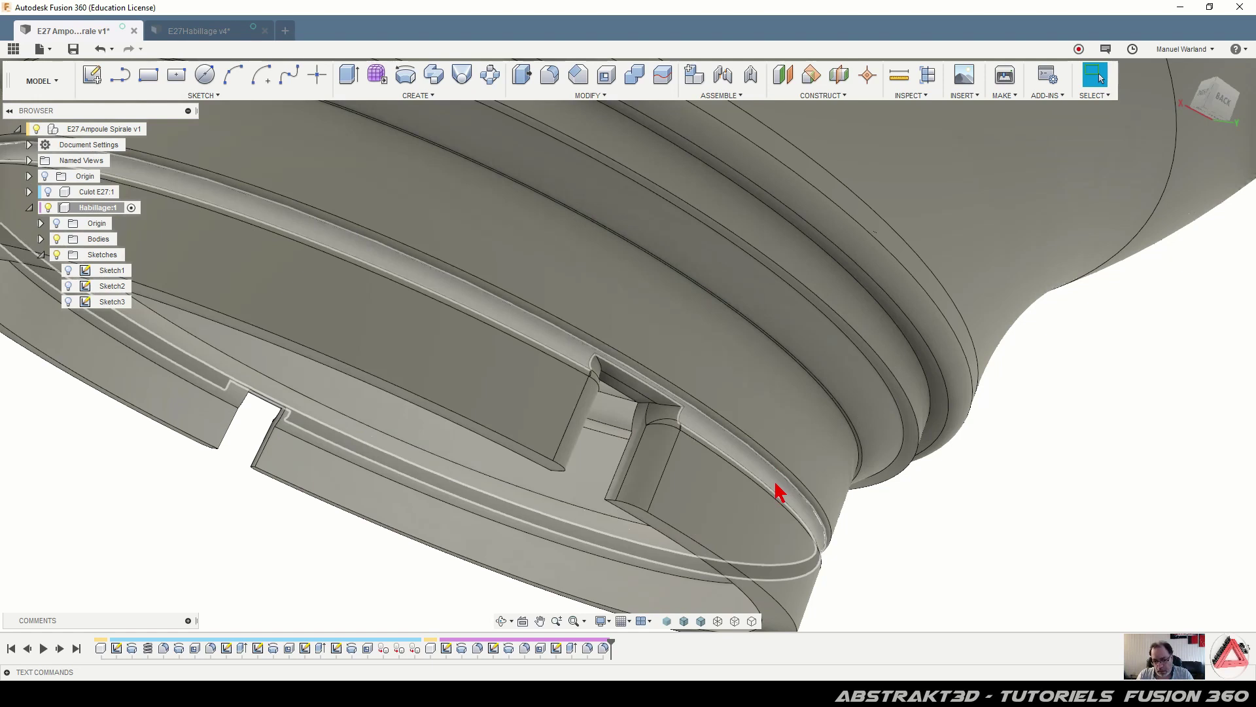
# Create a sketch on the front plane through the housing's center and turn on Slice to section the body
pyautogui.scroll(-10, 778, 492)
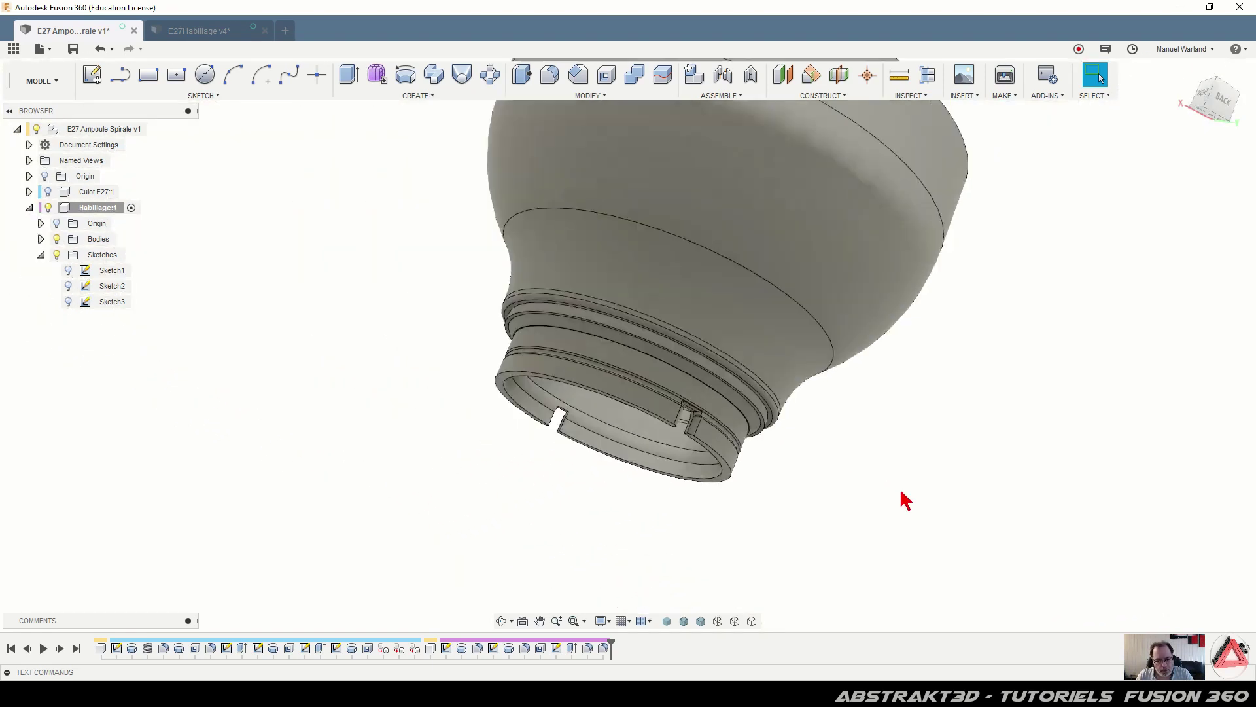
pyautogui.keyDown('shift'); pyautogui.moveTo(348, 272); pyautogui.dragTo(298, 314, button='middle'); pyautogui.keyUp('shift')
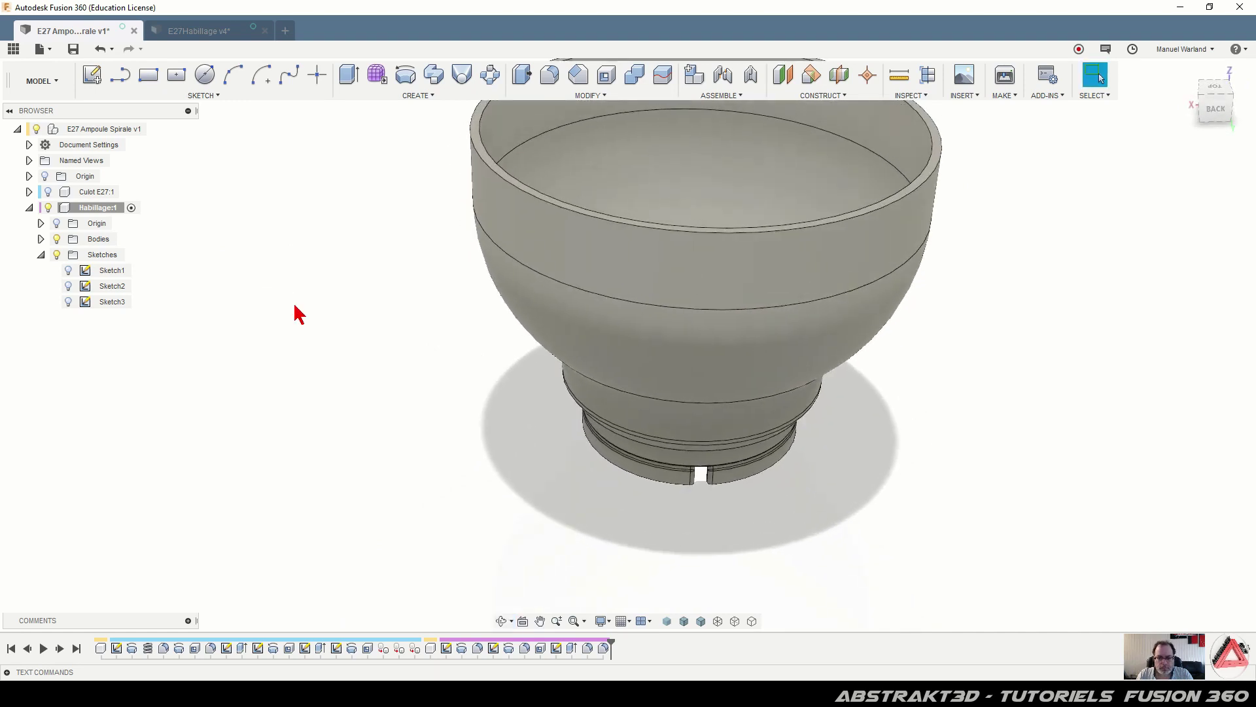
pyautogui.scroll(-3, 261, 330)
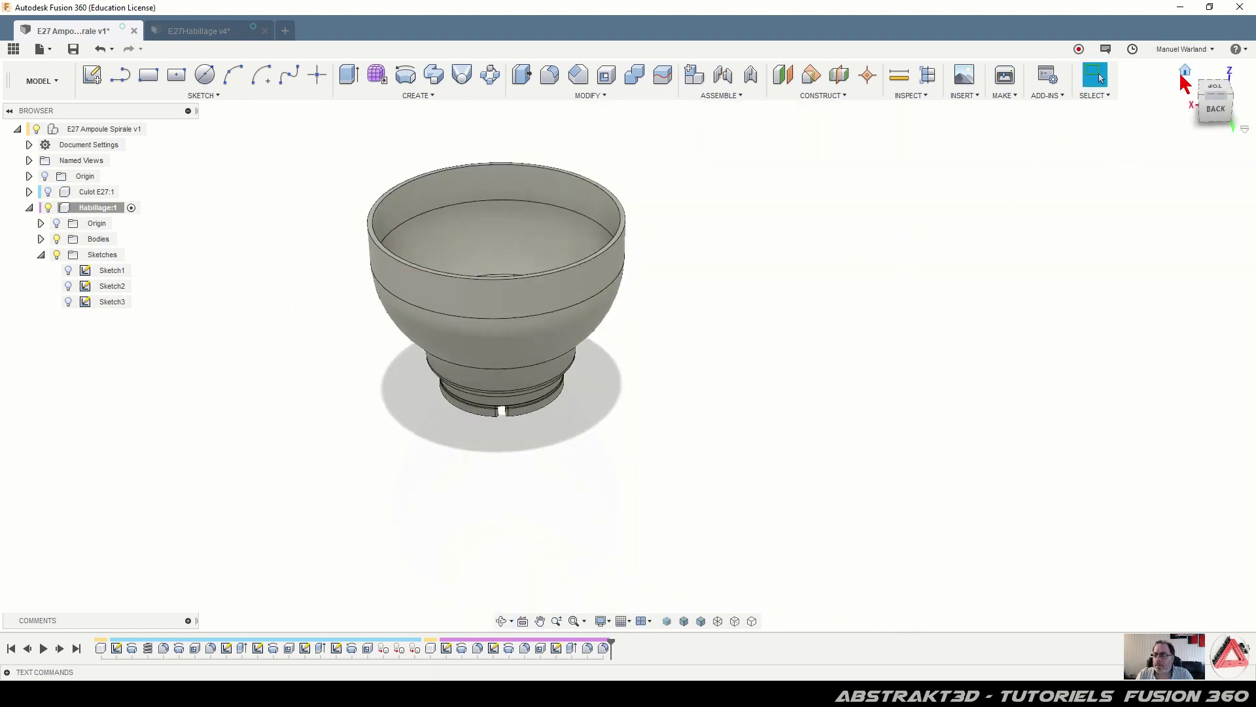
pyautogui.click(1185, 71)
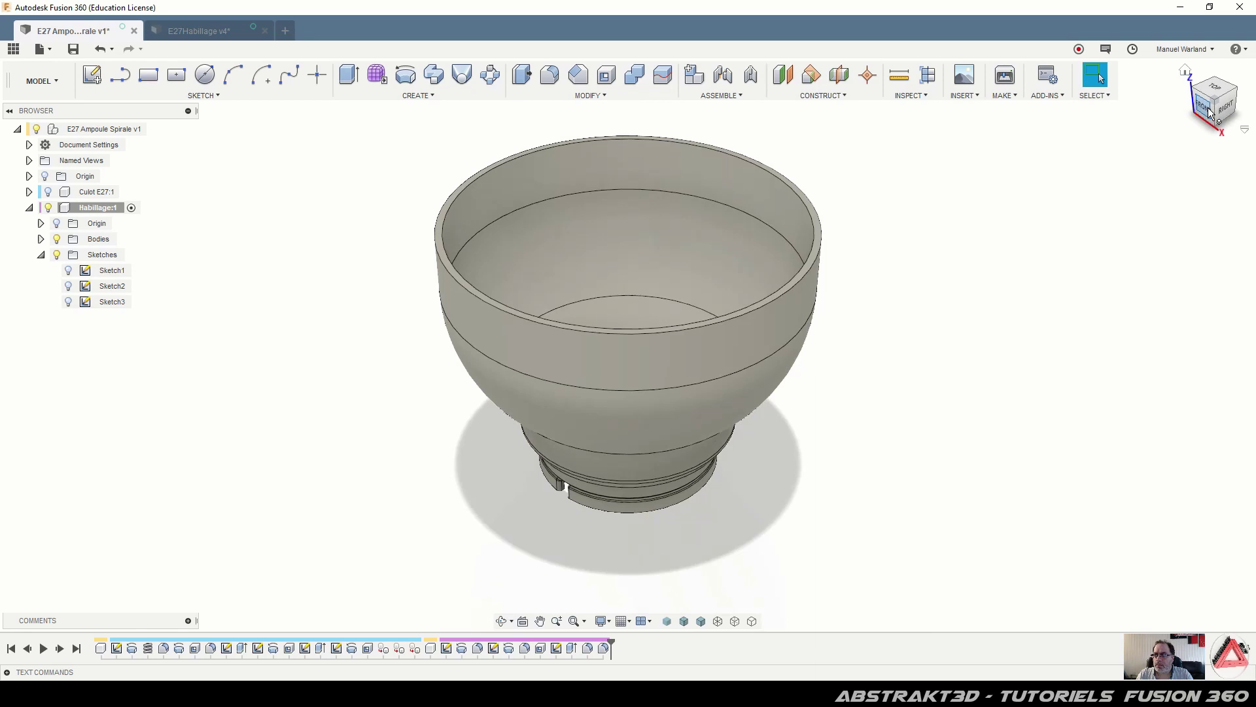
pyautogui.click(1208, 111)
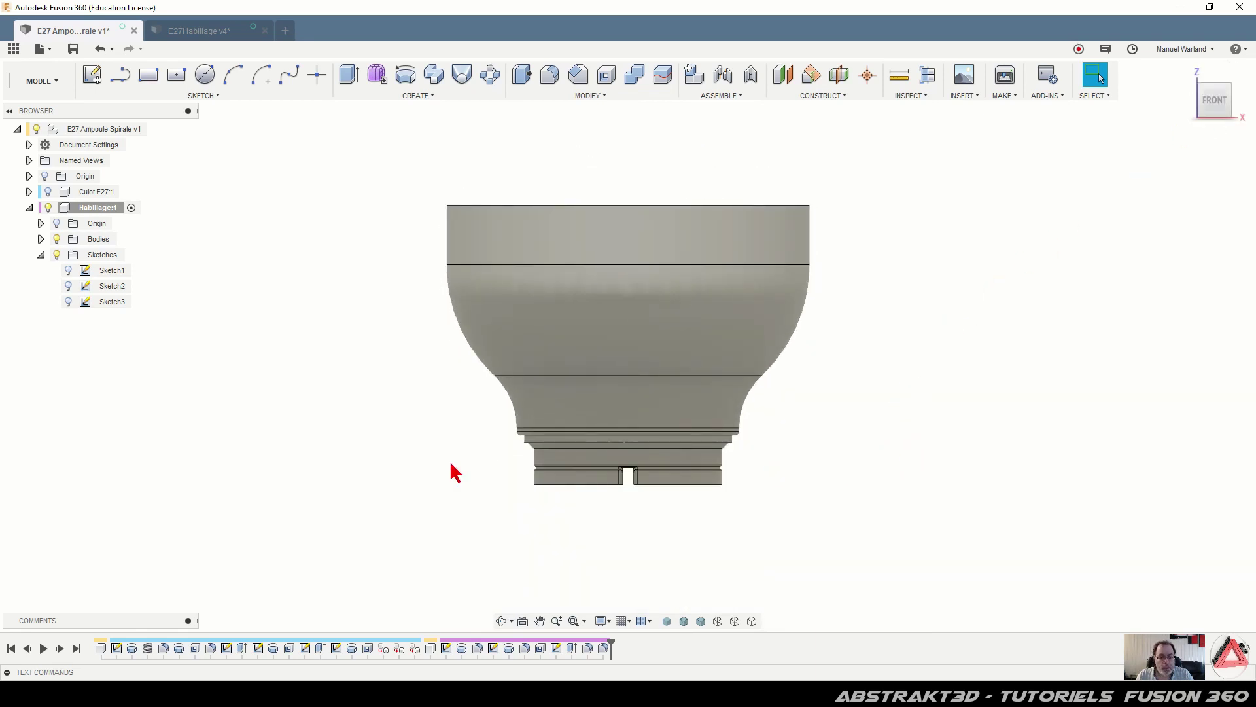
pyautogui.scroll(-1, 360, 510)
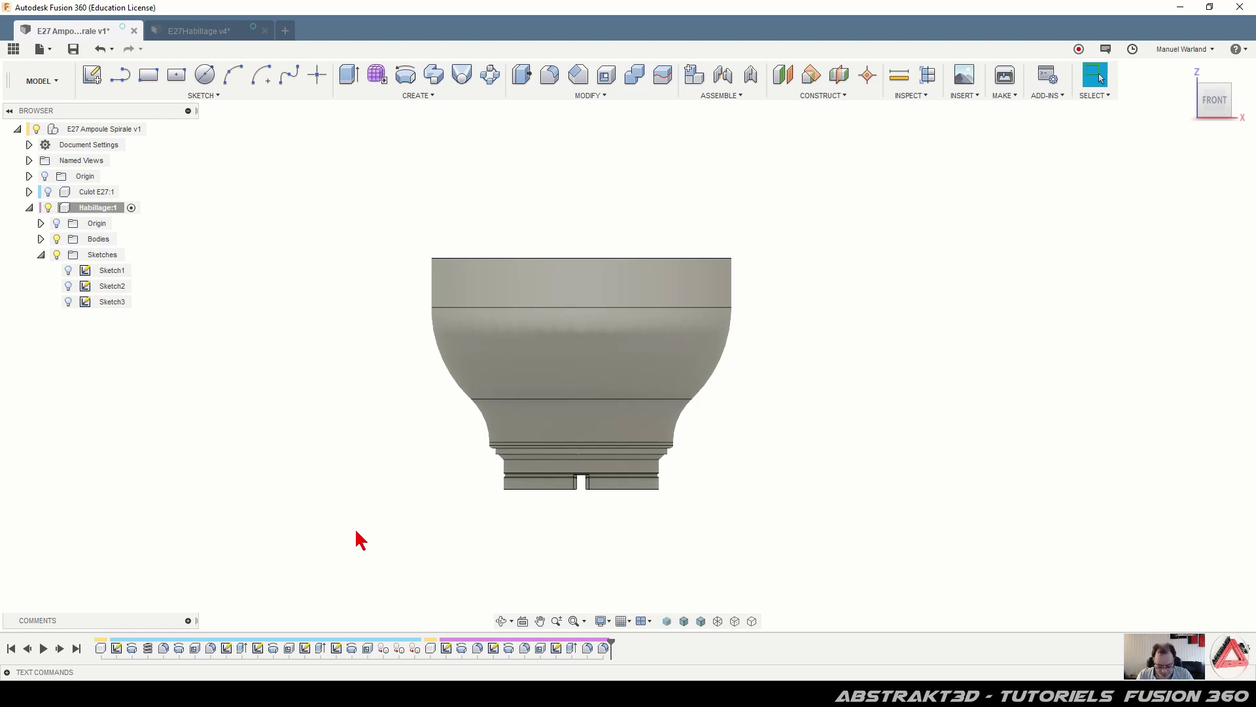
pyautogui.scroll(2, 600, 210)
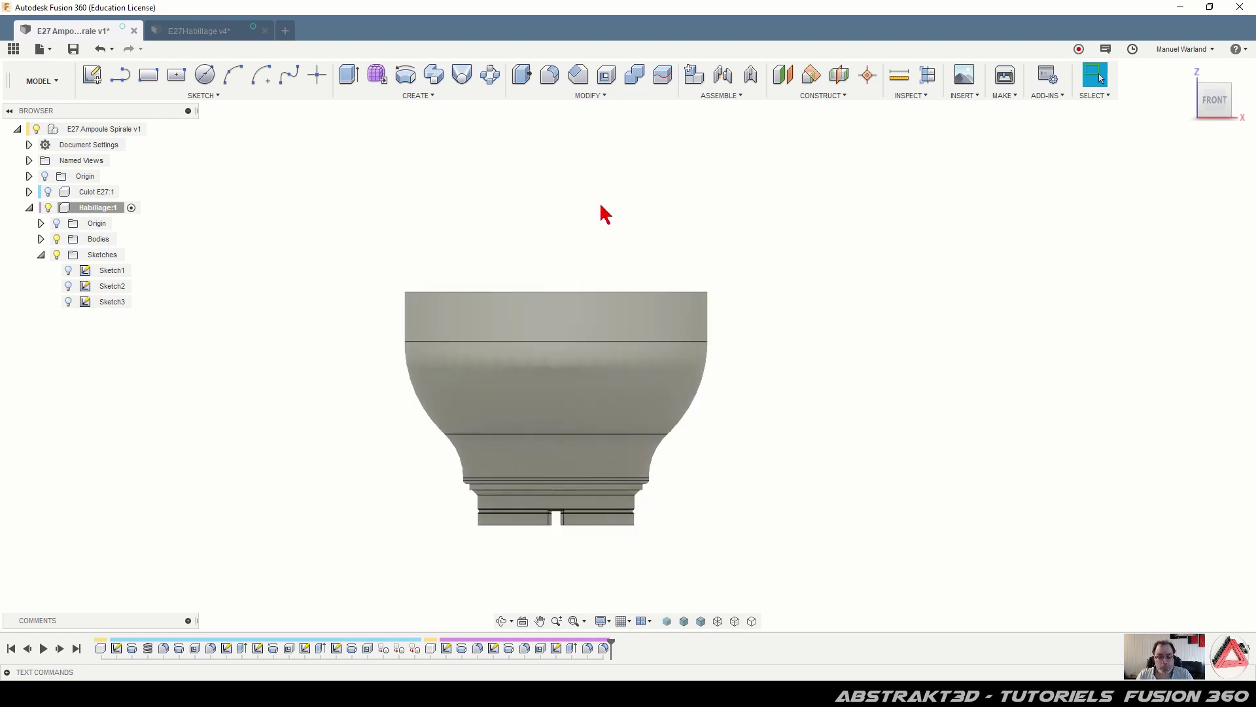
pyautogui.click(97, 79)
pyautogui.click(677, 447)
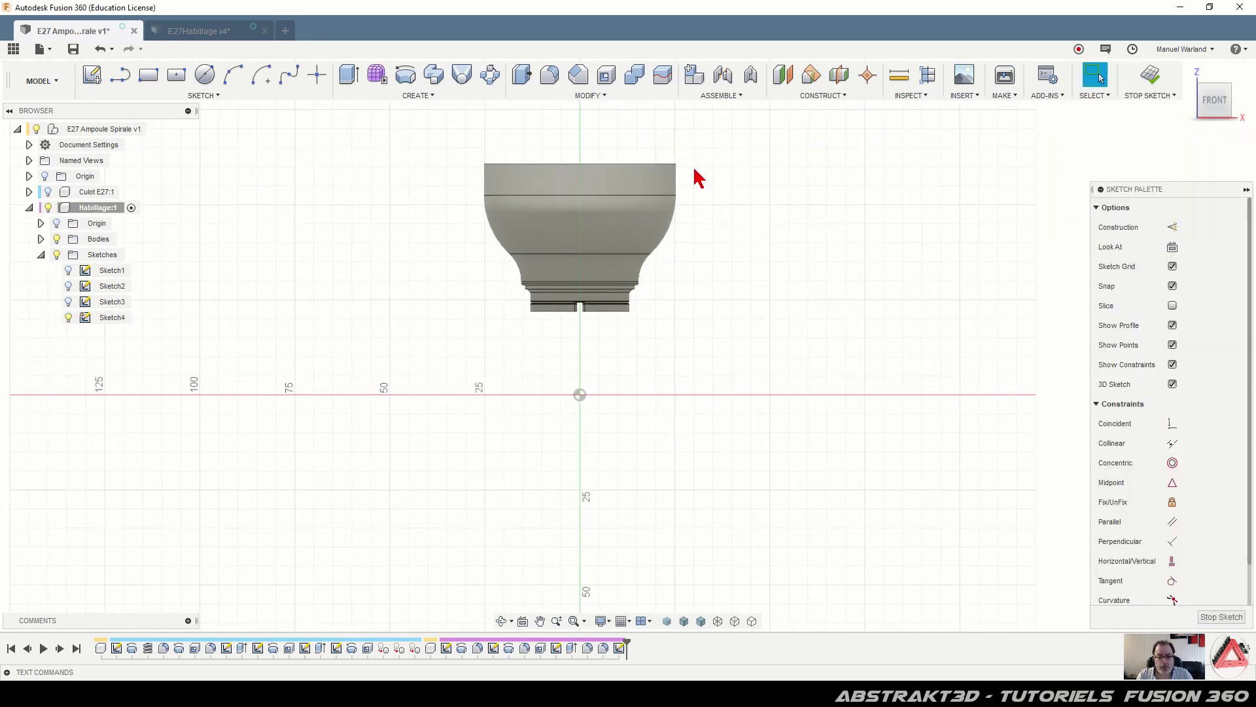
pyautogui.scroll(5, 599, 139)
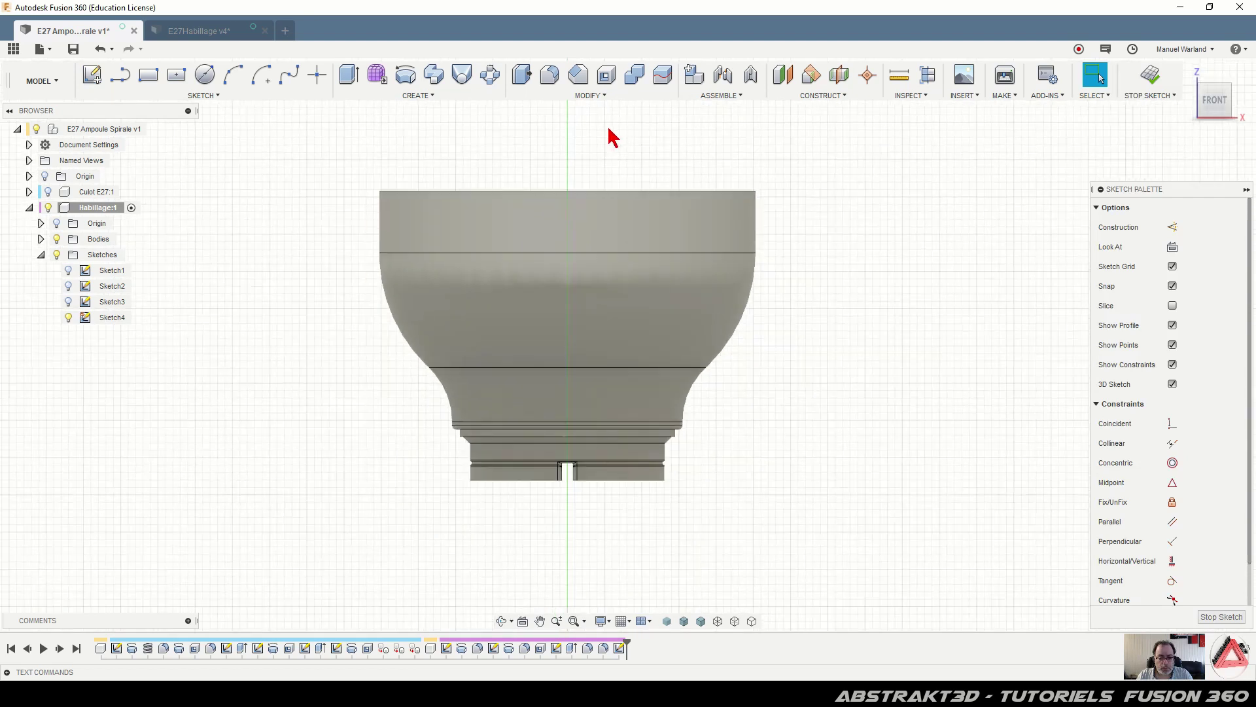
pyautogui.scroll(-1, 613, 137)
pyautogui.click(1173, 306)
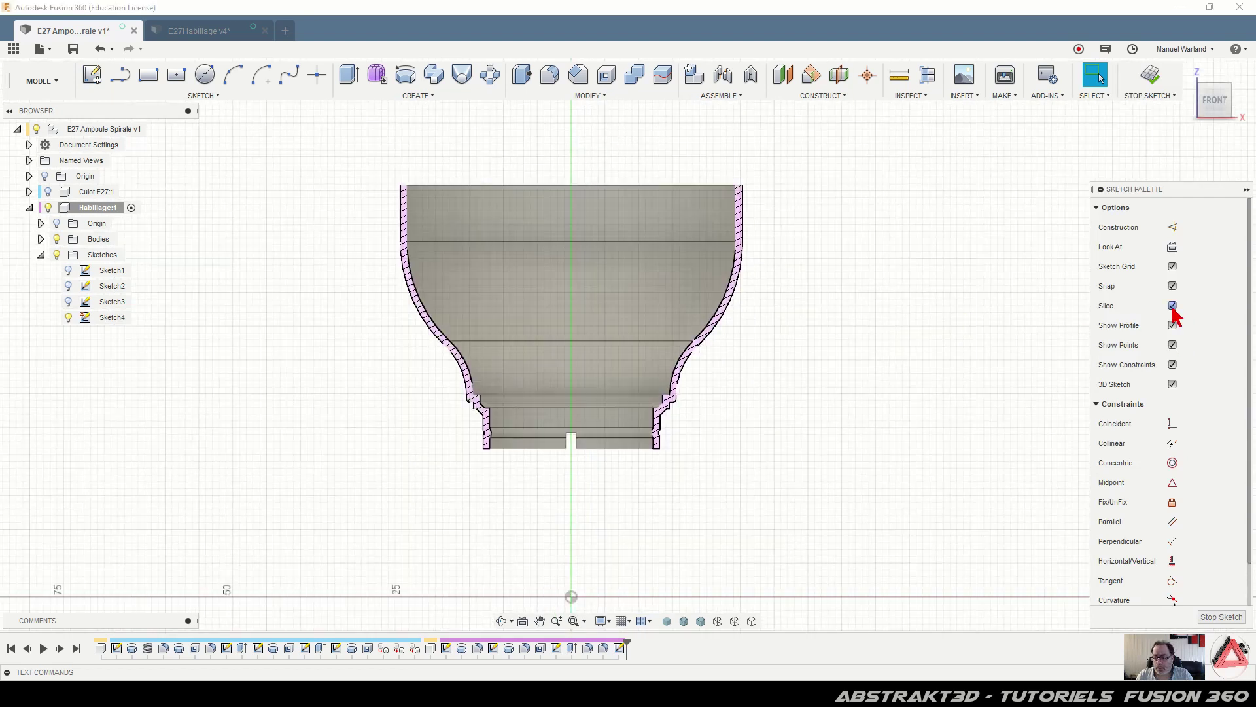
# Draw a vertical center line from the sketch origin up to a point above the housing's open rim
pyautogui.click(121, 76)
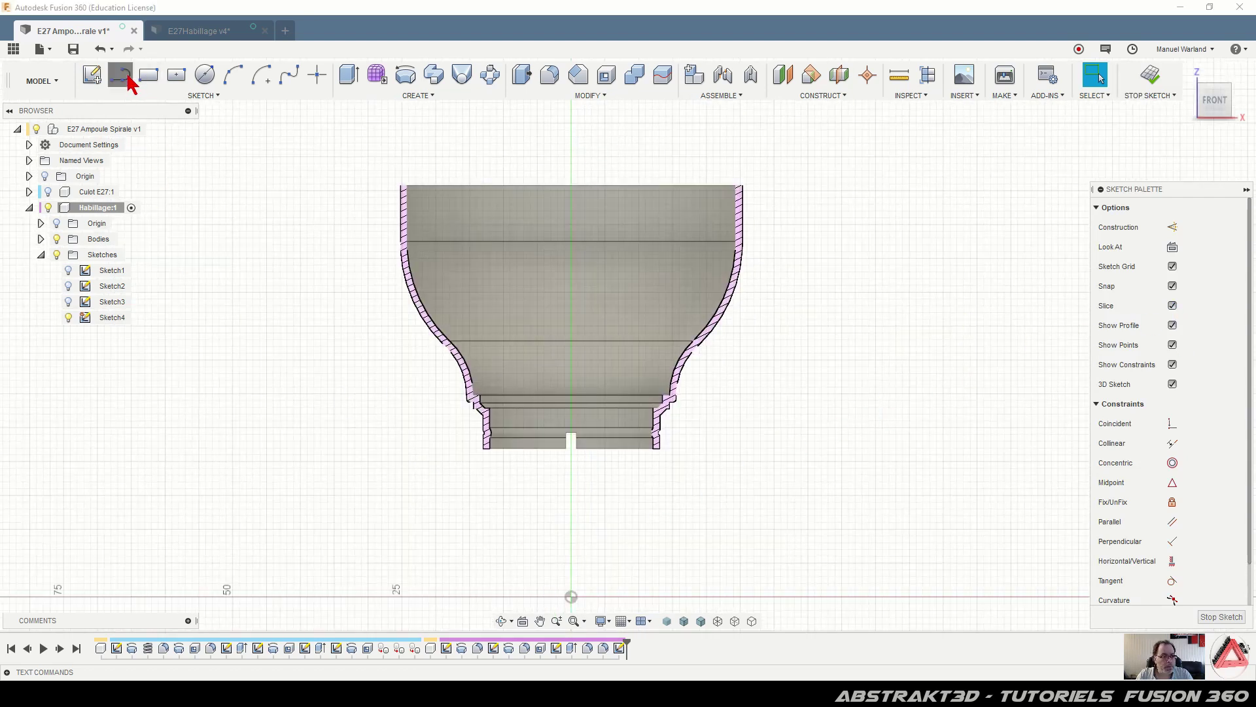
pyautogui.click(571, 597)
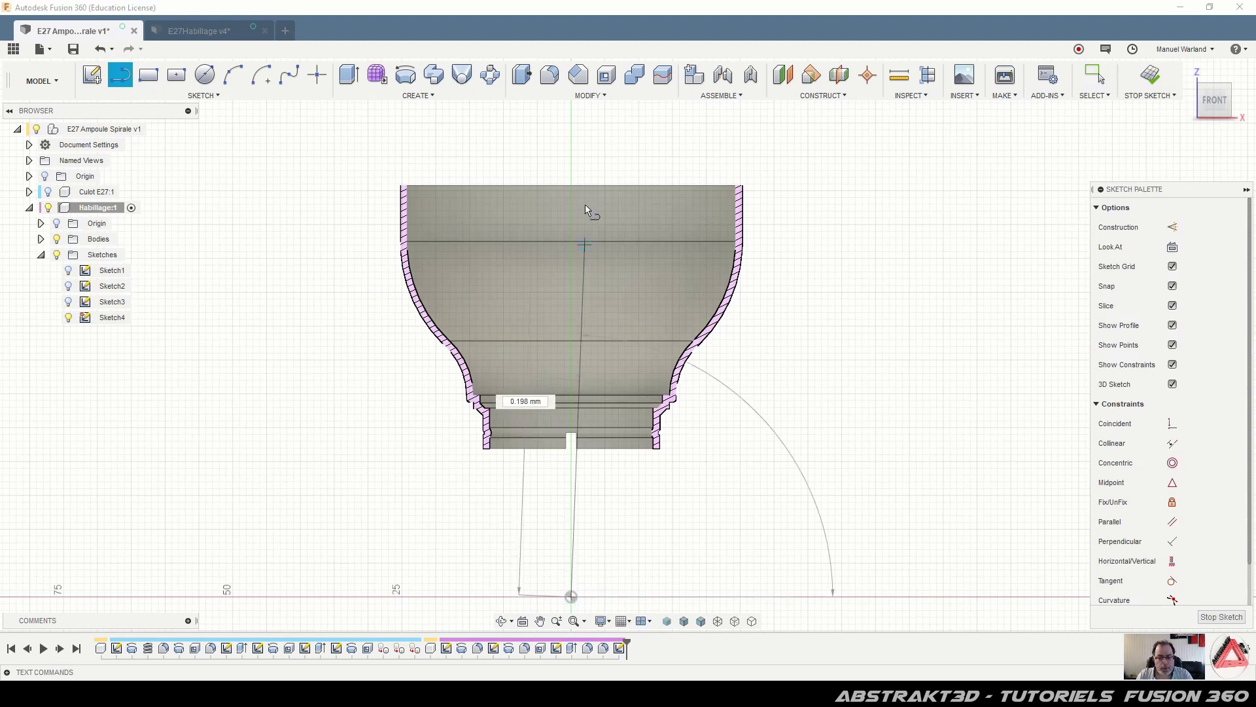
pyautogui.doubleClick(569, 104)
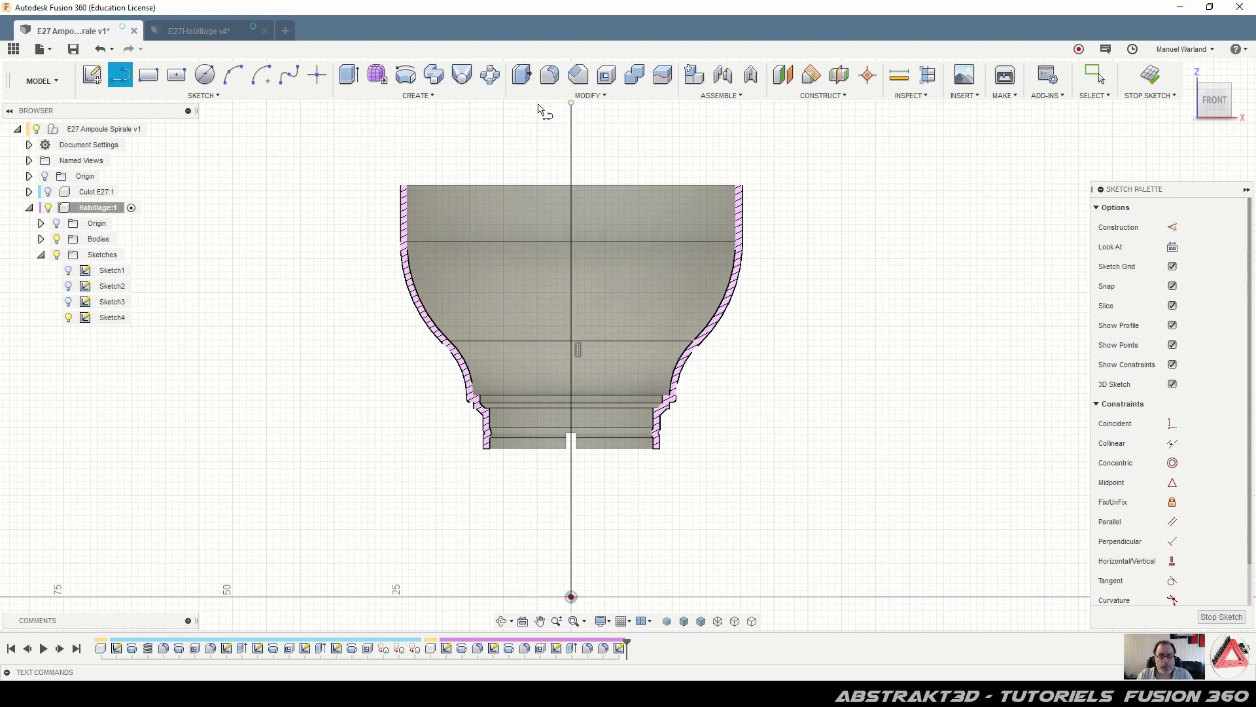
# Project the housing body and the upper and lower circular edges of the rim's straight inner wall into the sketch
pyautogui.scroll(-3, 775, 492)
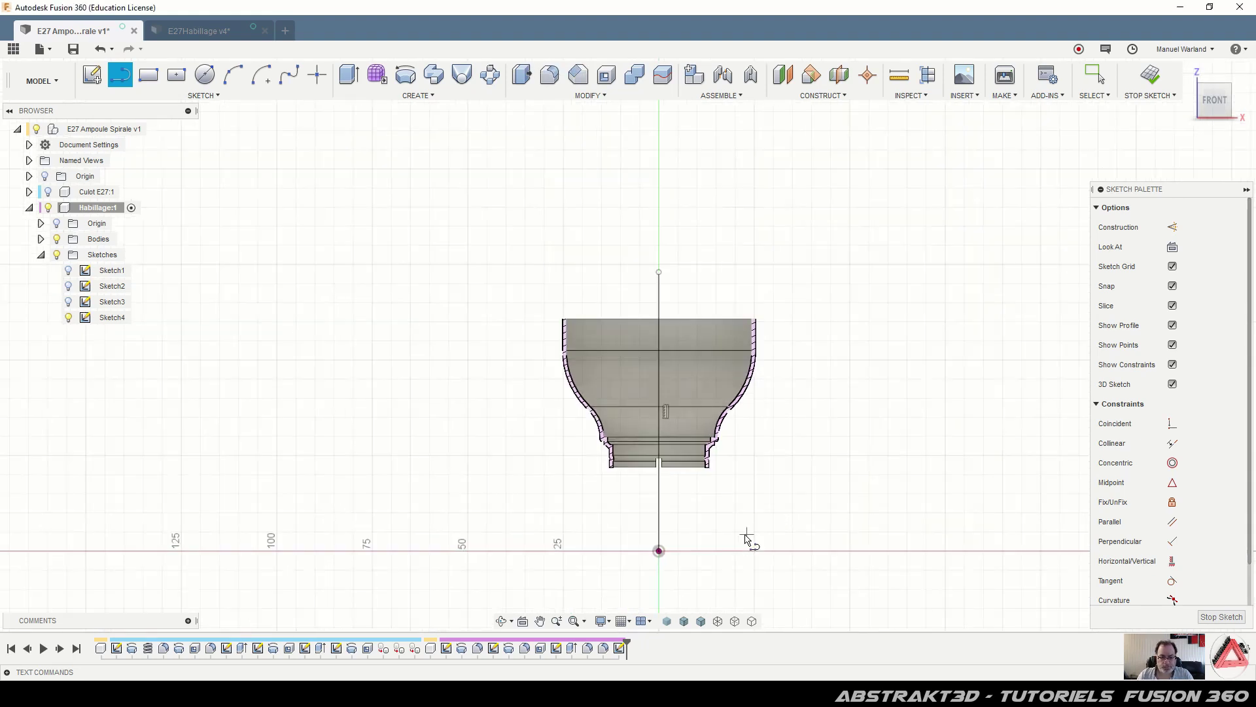
pyautogui.scroll(6, 743, 319)
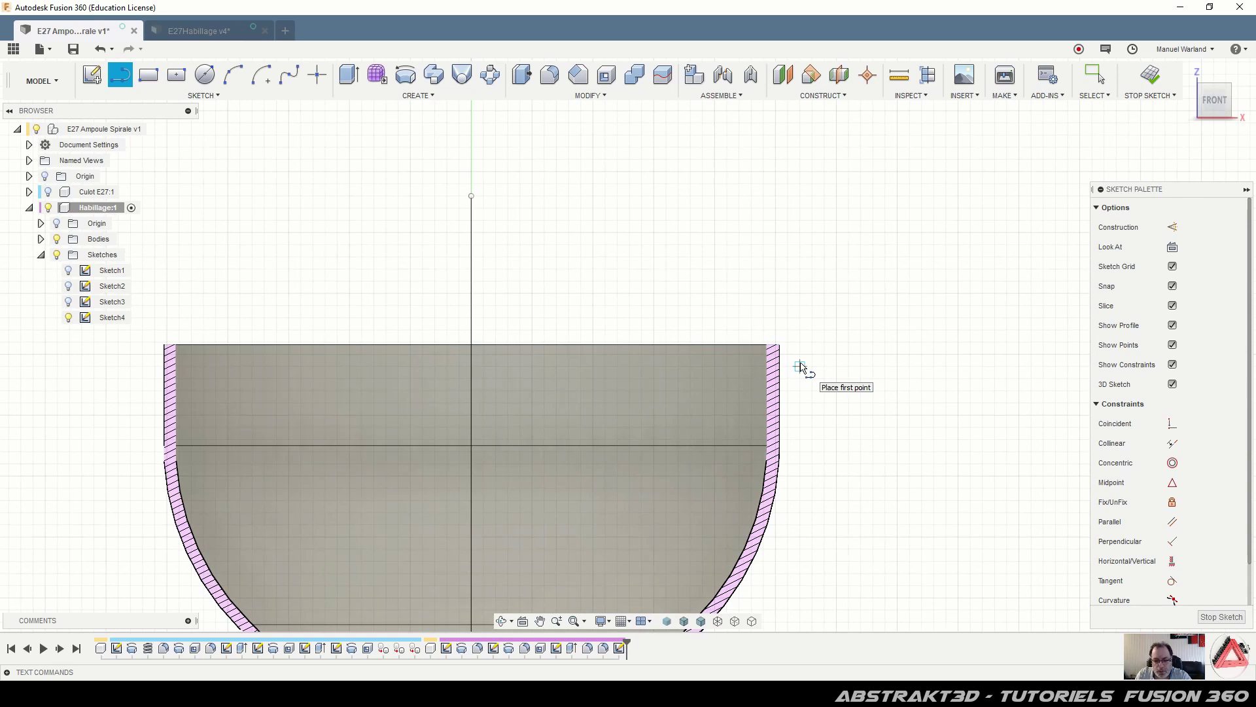
pyautogui.press('p')
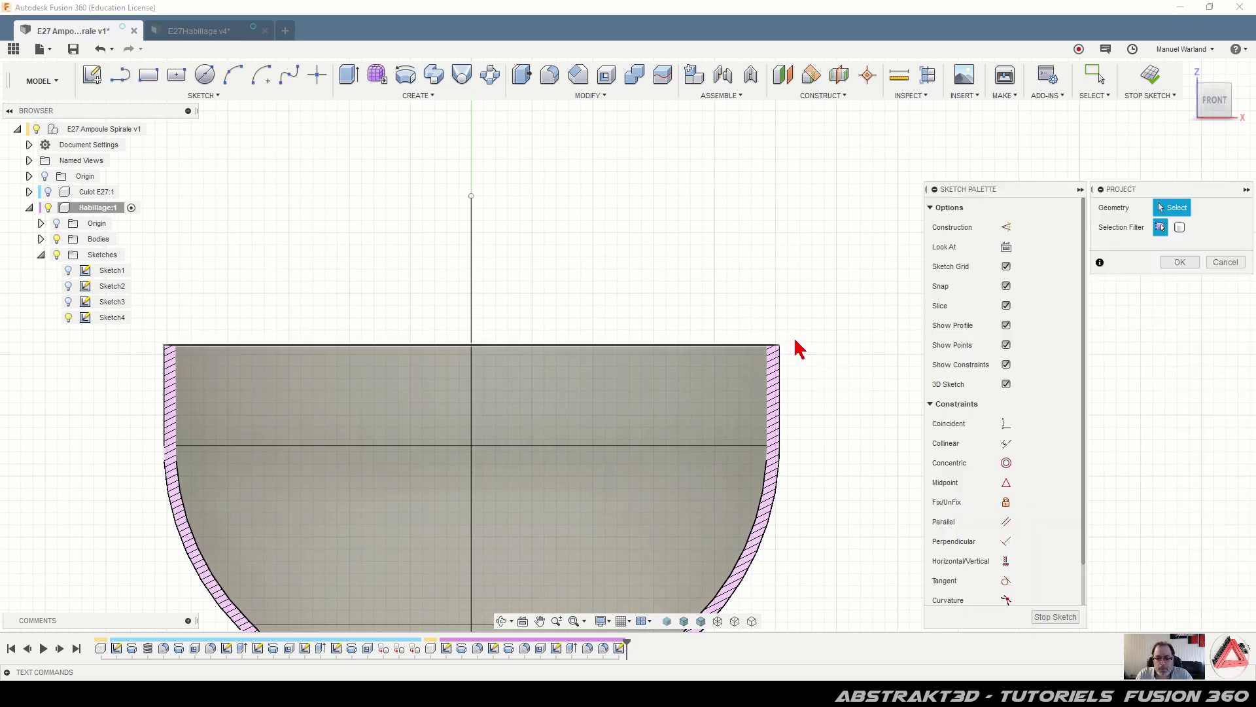
pyautogui.click(1180, 227)
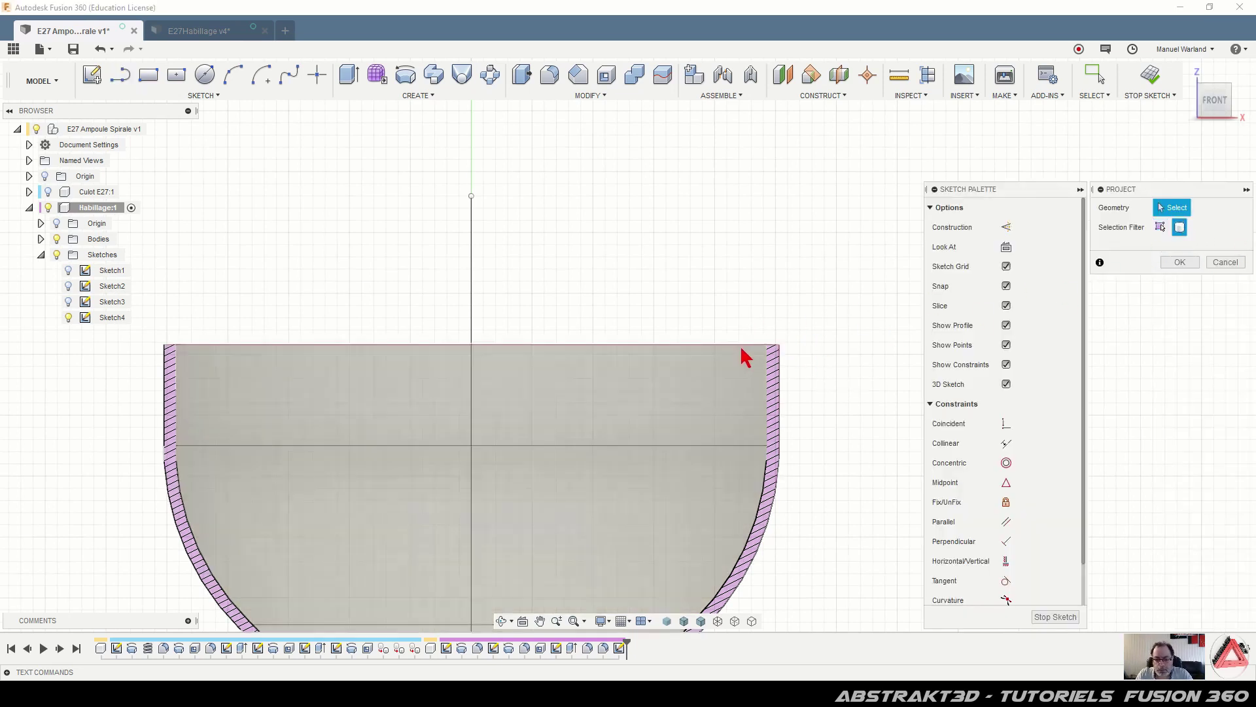
pyautogui.click(737, 383)
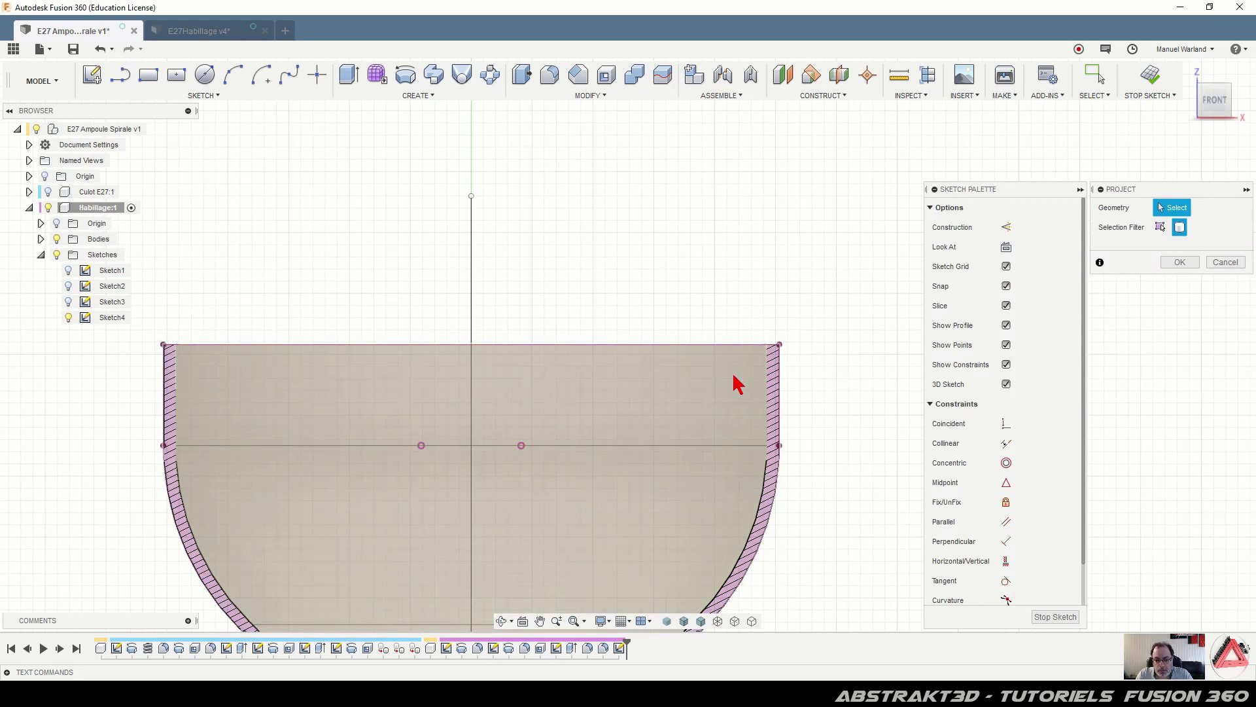
pyautogui.click(1160, 227)
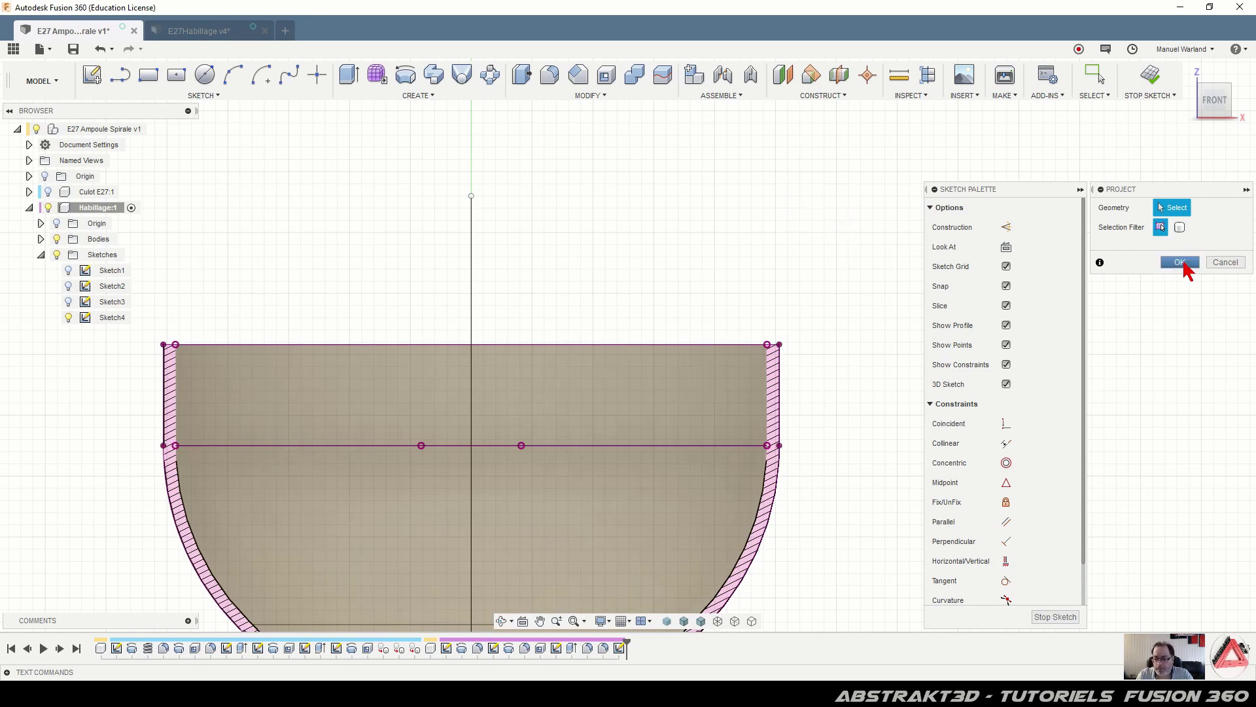
pyautogui.click(1182, 263)
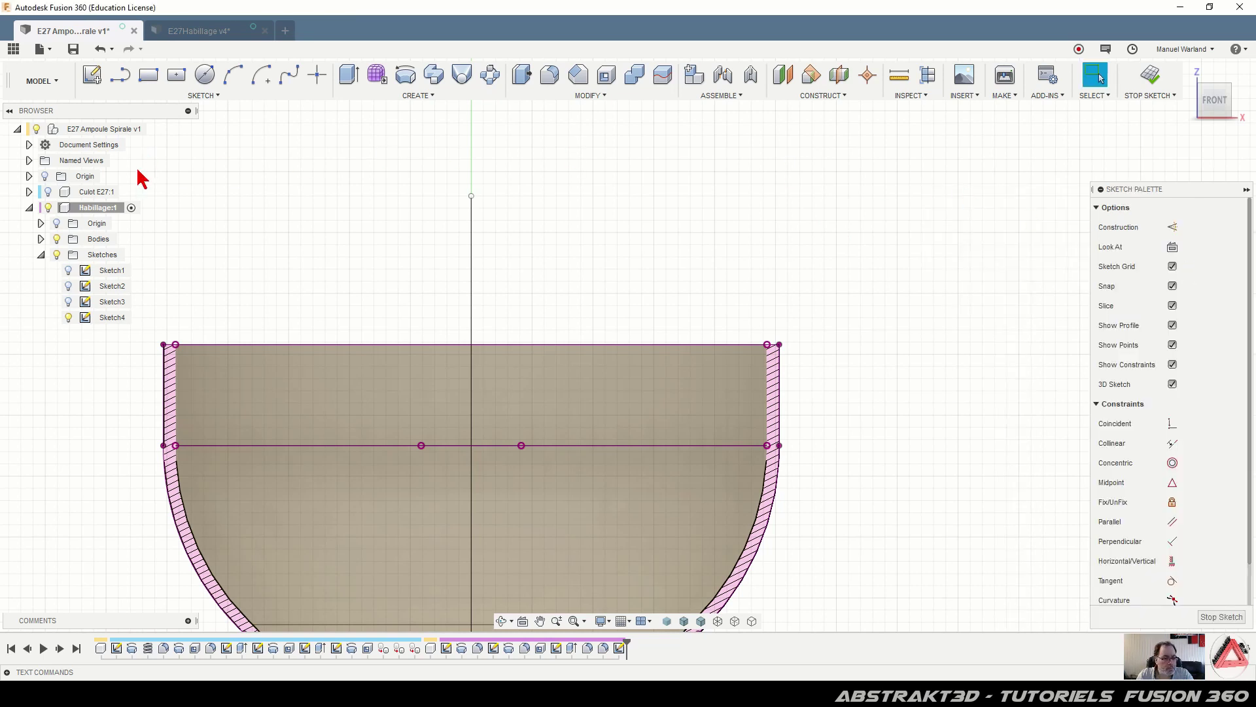
# Hide Body1 and draw a vertical construction line joining the two projected inner-wall points near the rim's outer edge
pyautogui.click(41, 239)
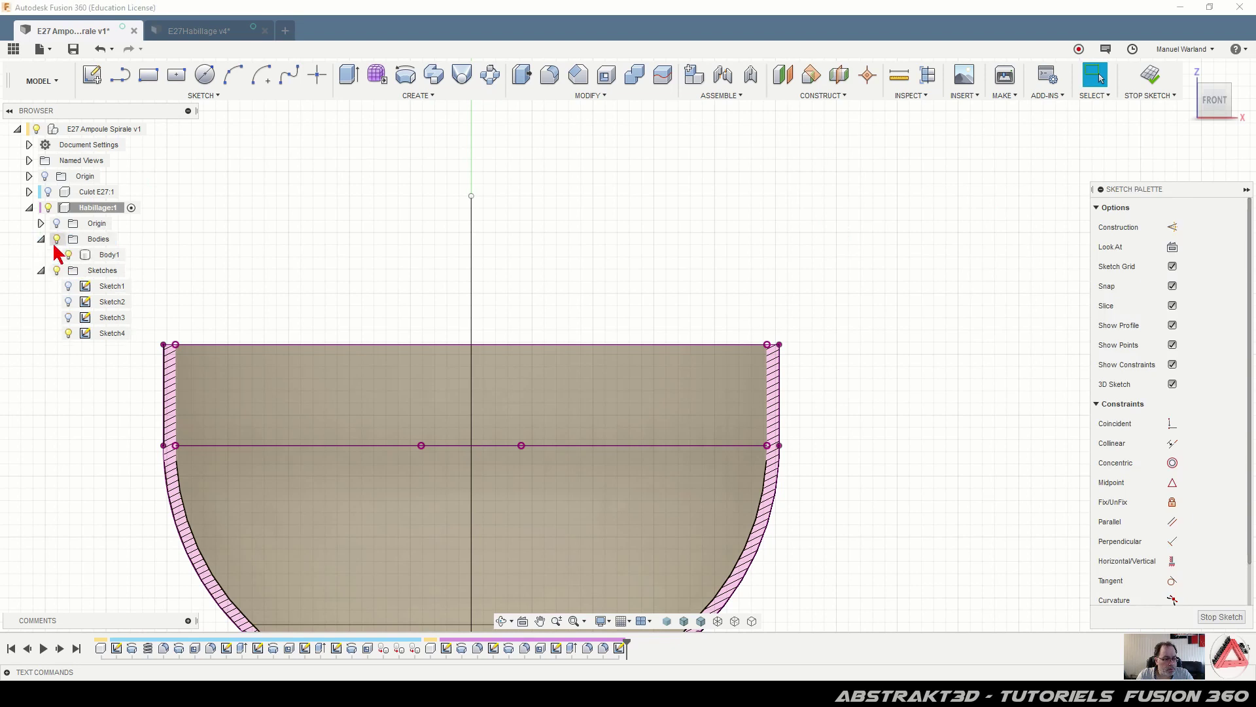
pyautogui.click(68, 255)
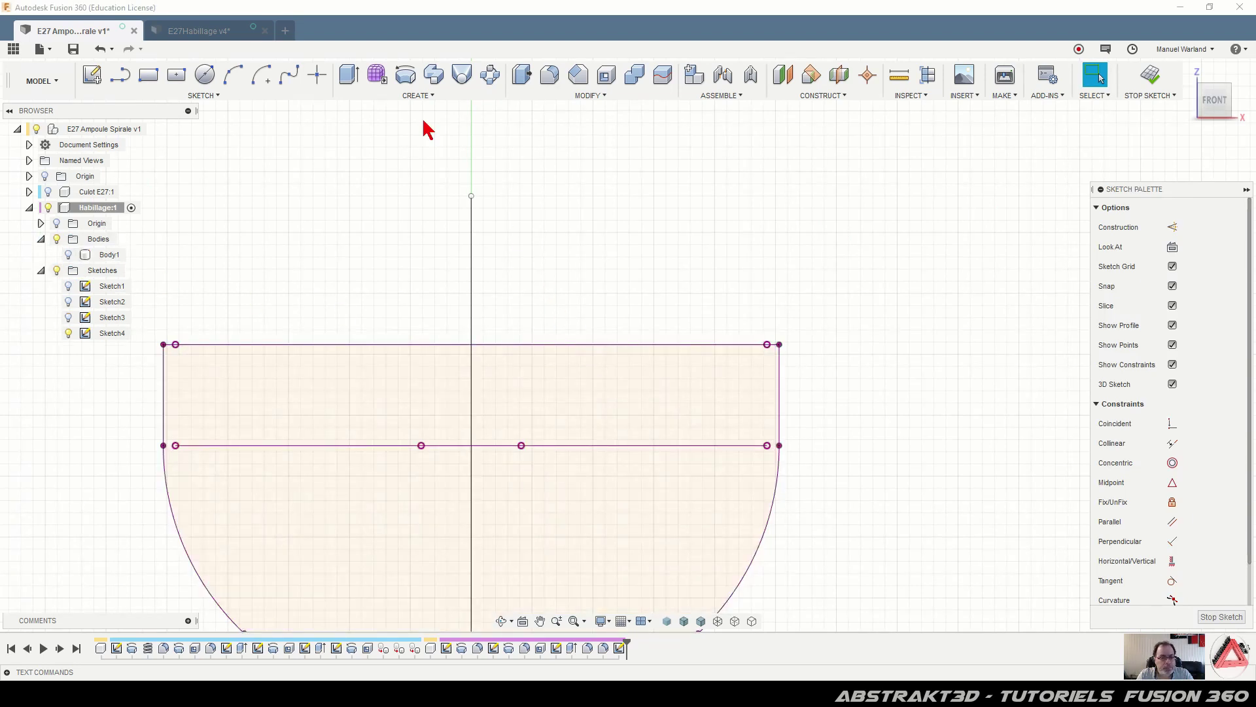
pyautogui.click(121, 76)
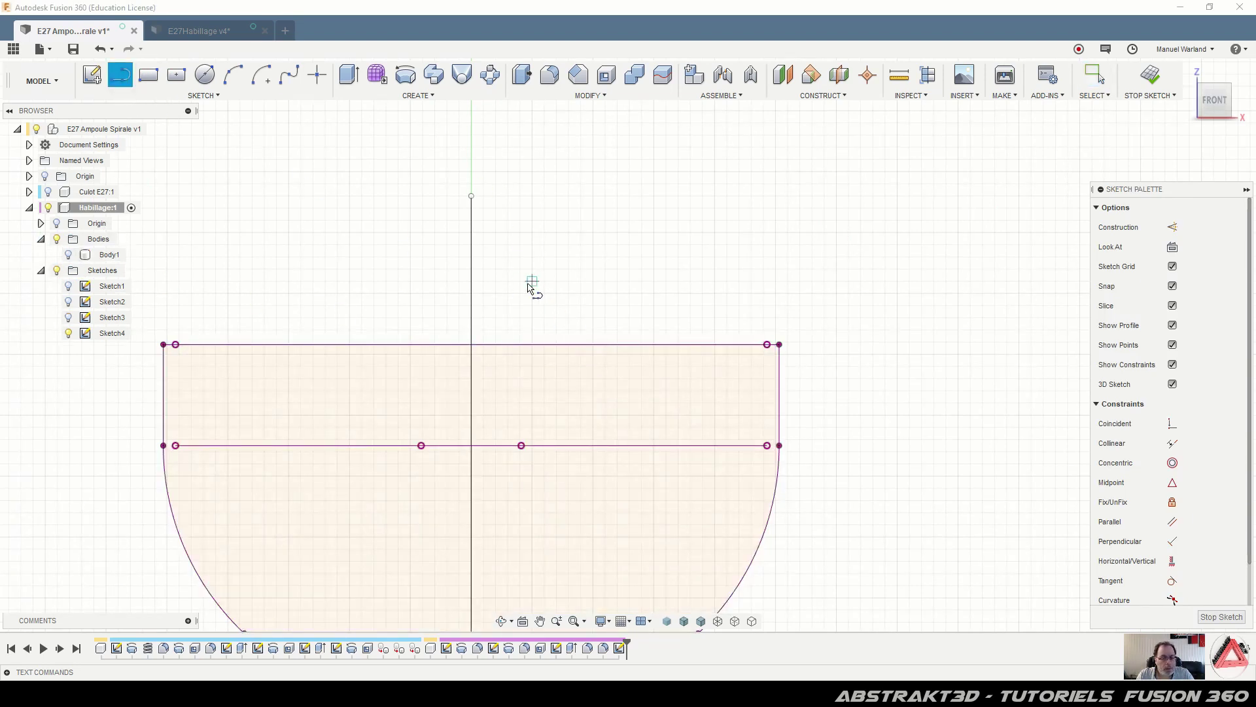
pyautogui.click(767, 446)
pyautogui.click(766, 344)
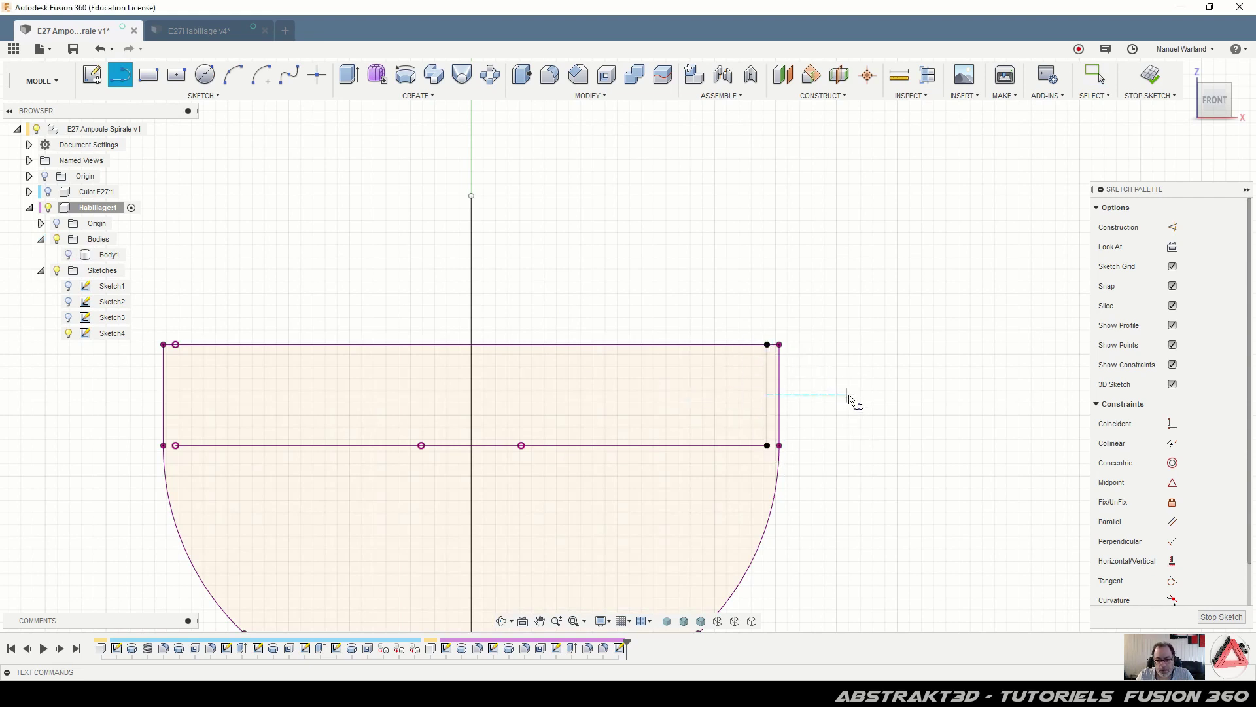
pyautogui.press('Escape')
pyautogui.click(768, 390)
pyautogui.press('x')
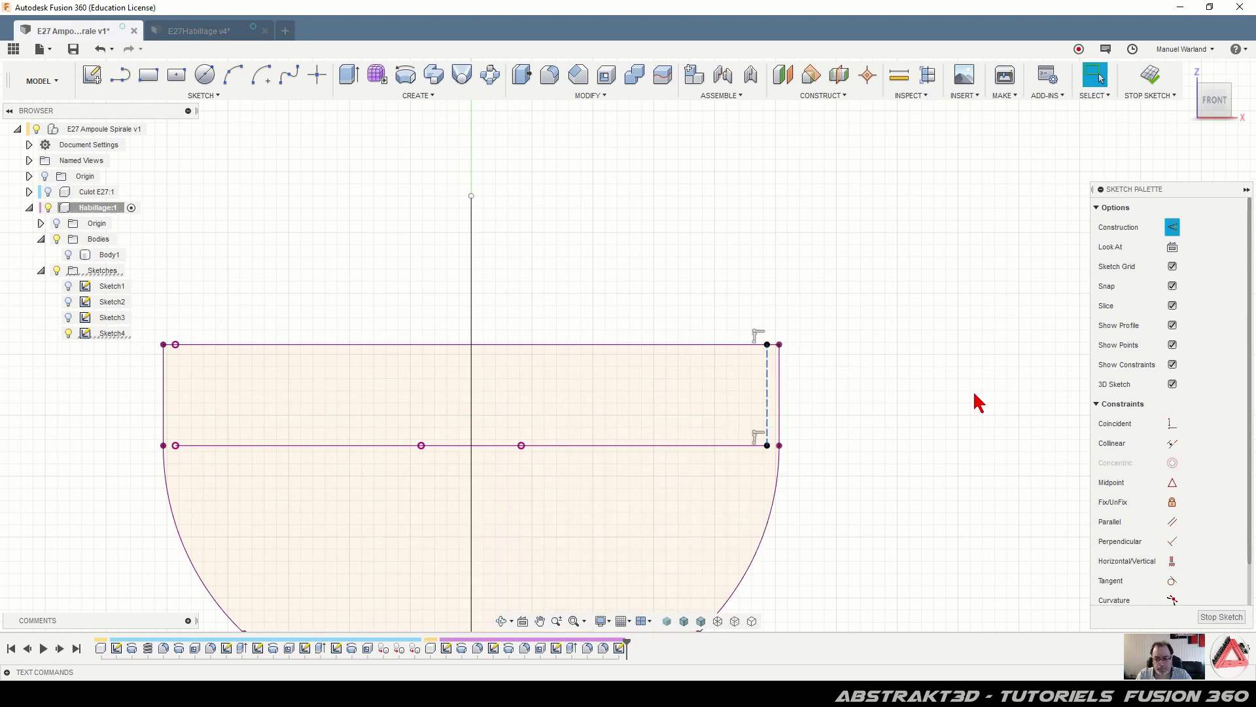
# Offset the vertical construction line 0.1 mm inward toward the center line
pyautogui.scroll(5, 780, 373)
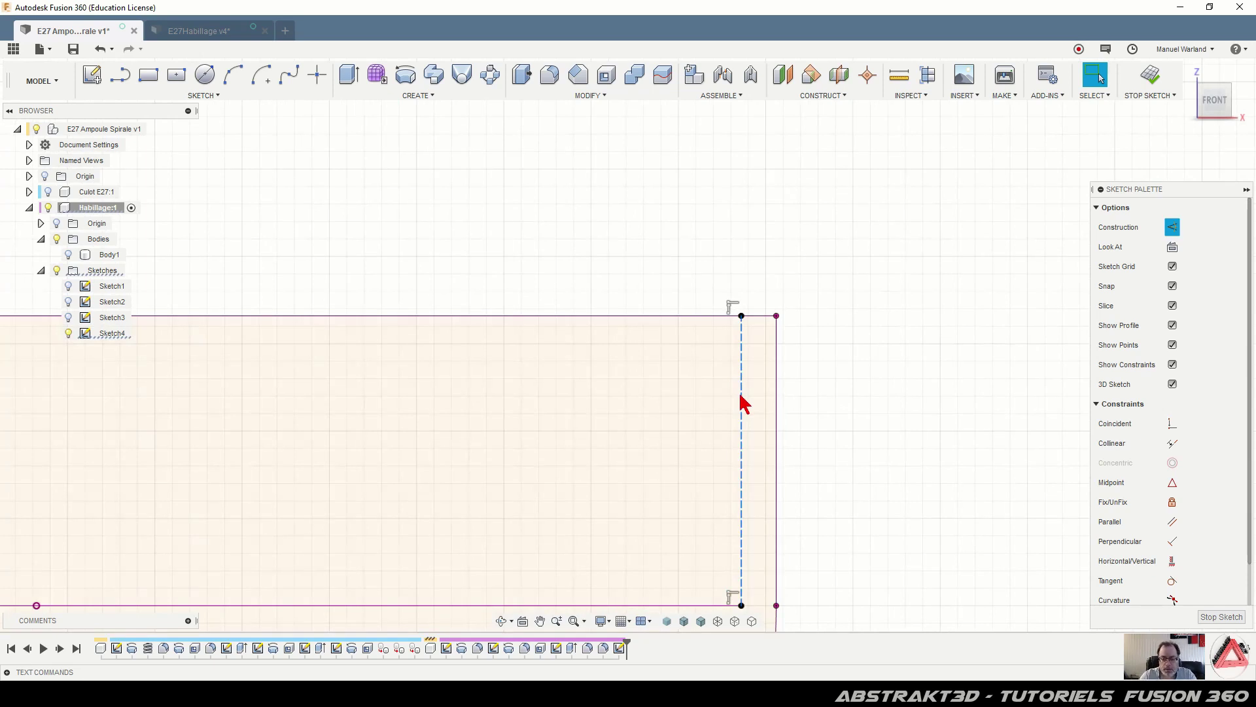
pyautogui.press('o')
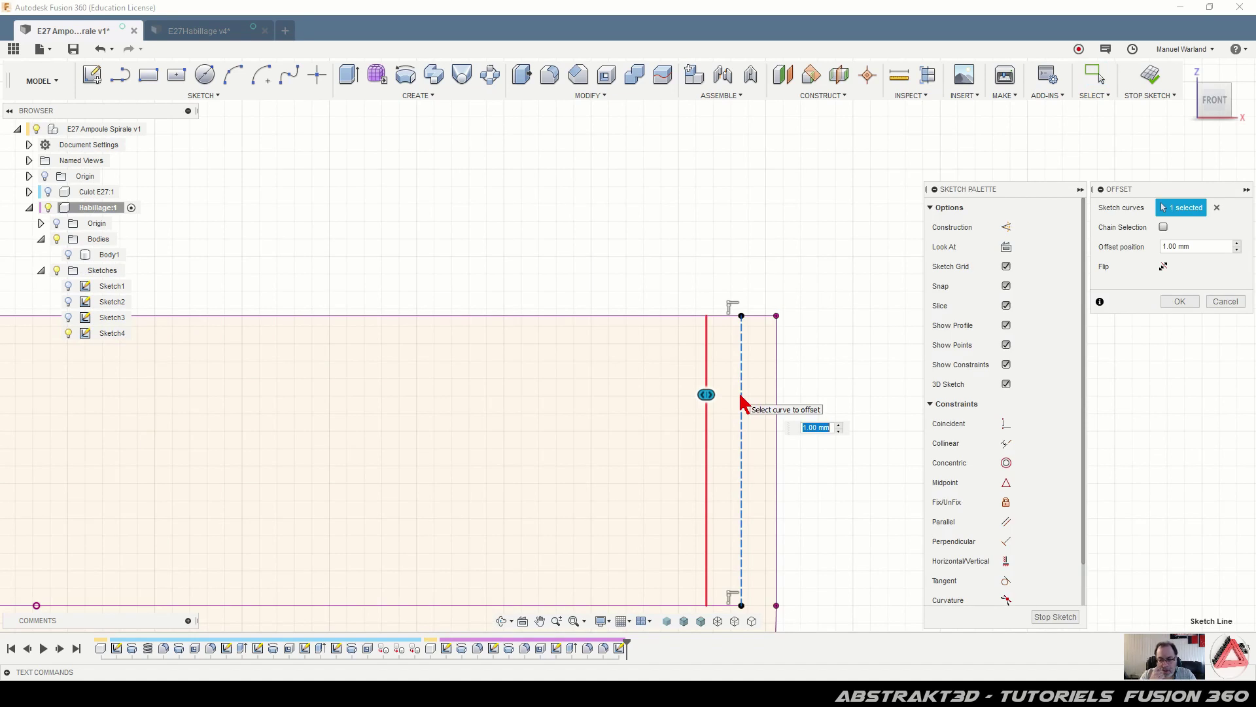
pyautogui.moveTo(707, 394); pyautogui.dragTo(737, 394)
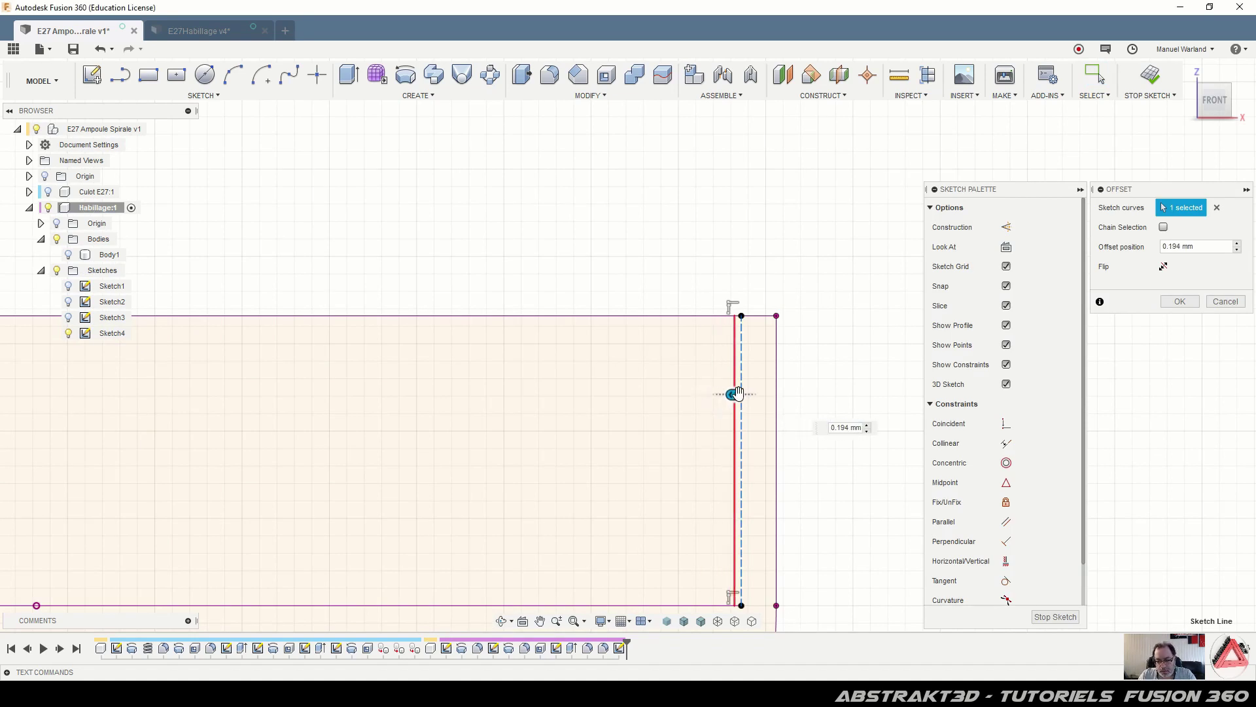
pyautogui.doubleClick(844, 428)
pyautogui.write('1')
pyautogui.press('Return')
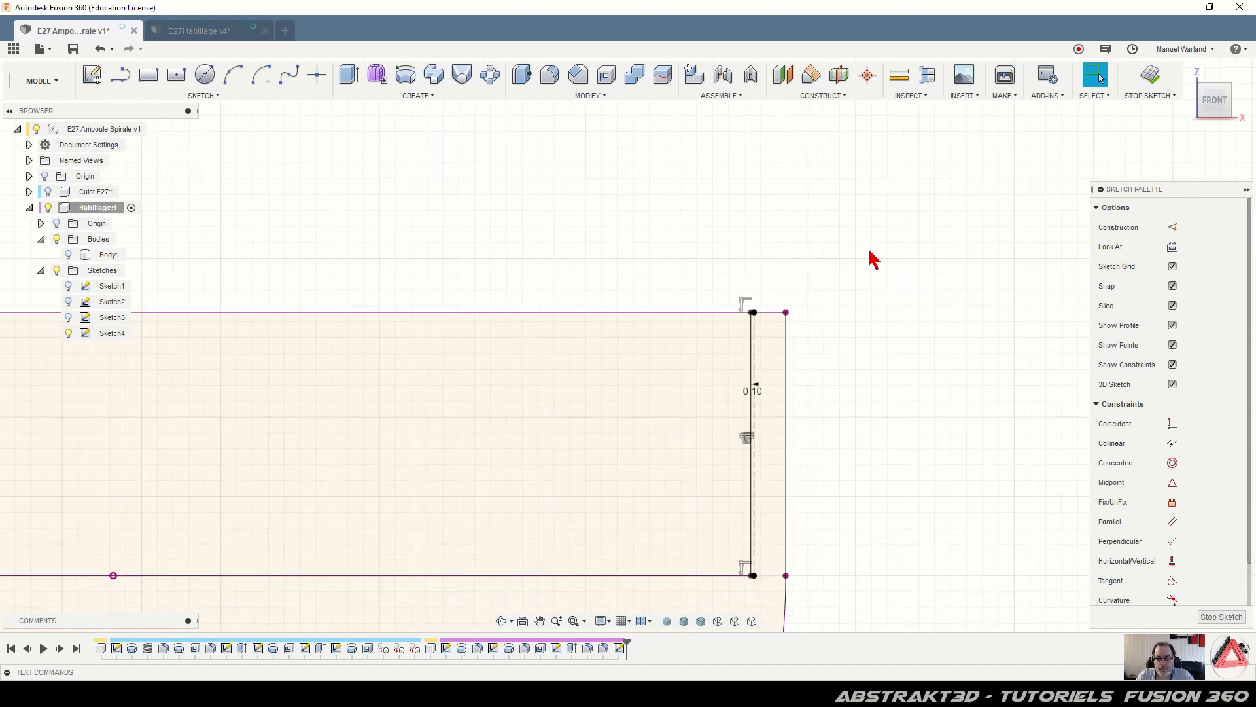
# Draw a 0.7 mm vertical line upward from the upper end of the offset line
pyautogui.scroll(3, 792, 256)
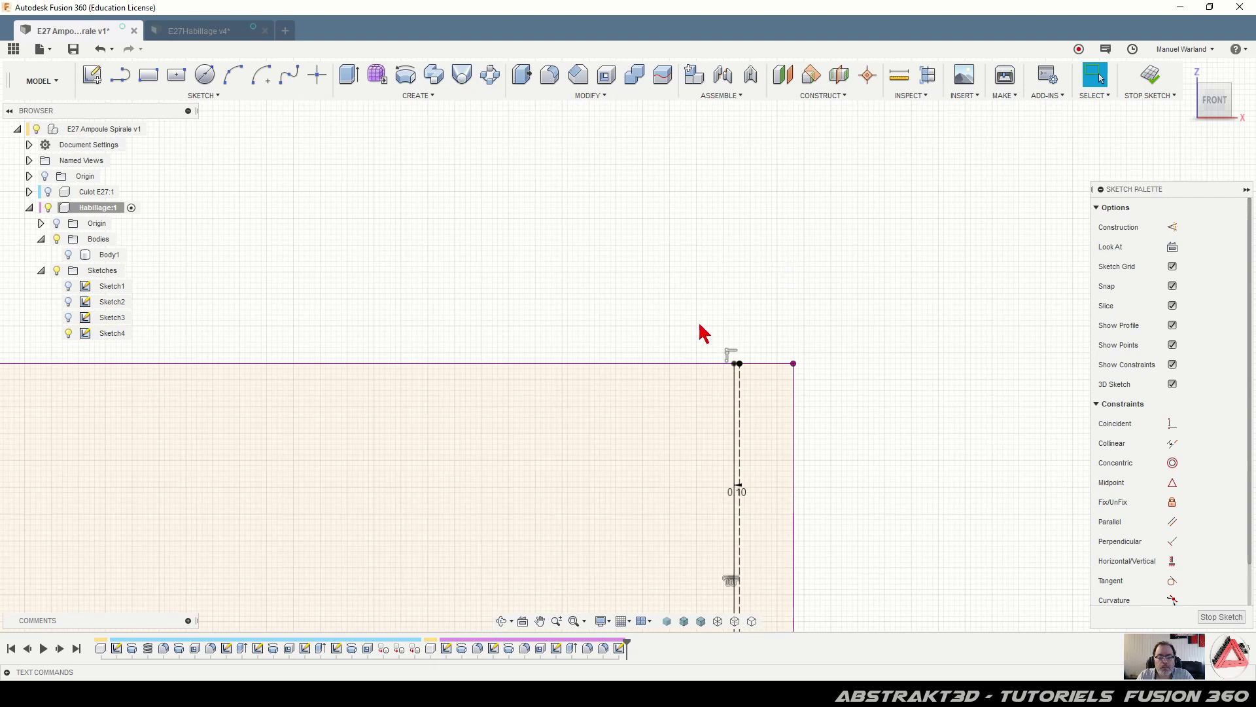
pyautogui.click(124, 84)
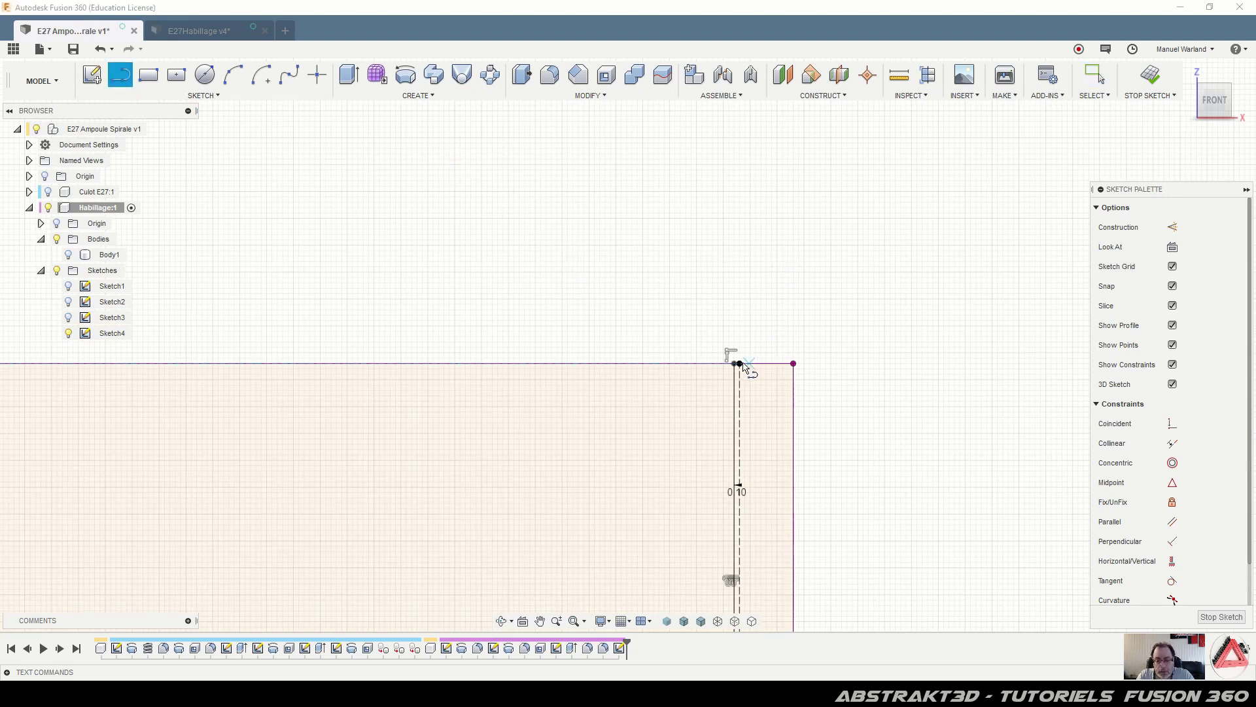
pyautogui.scroll(3, 735, 365)
pyautogui.scroll(2, 735, 365)
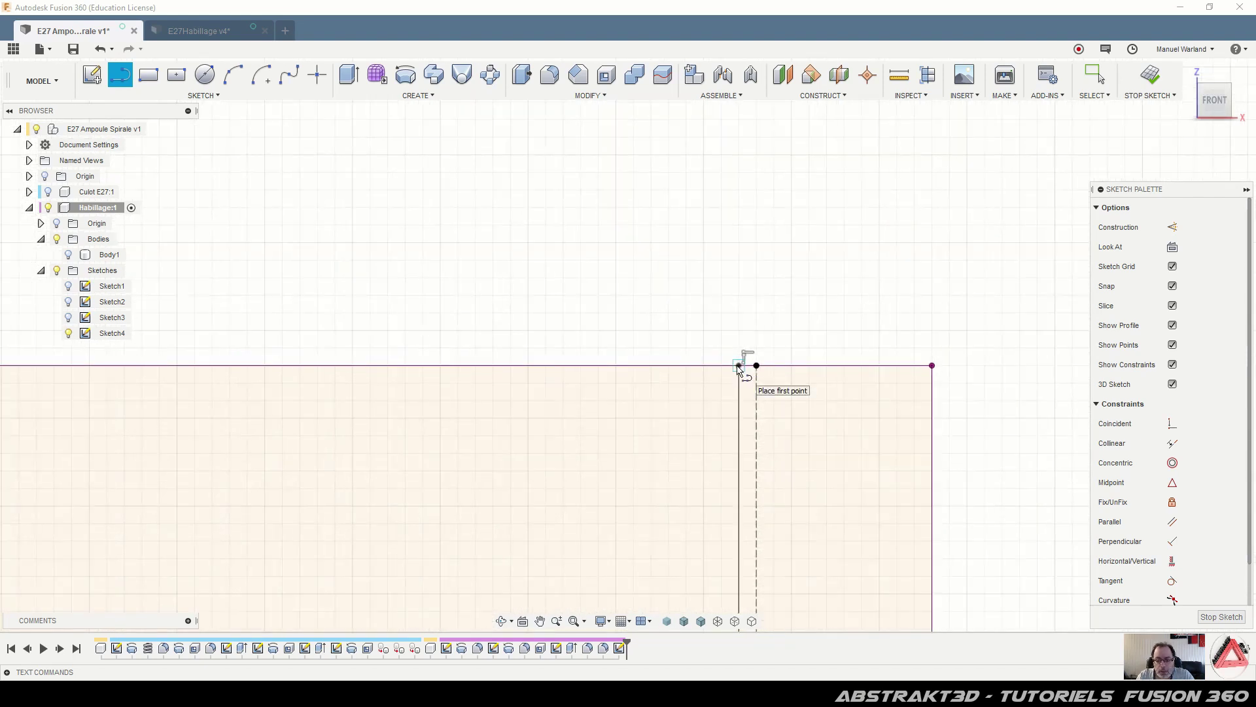
pyautogui.click(739, 367)
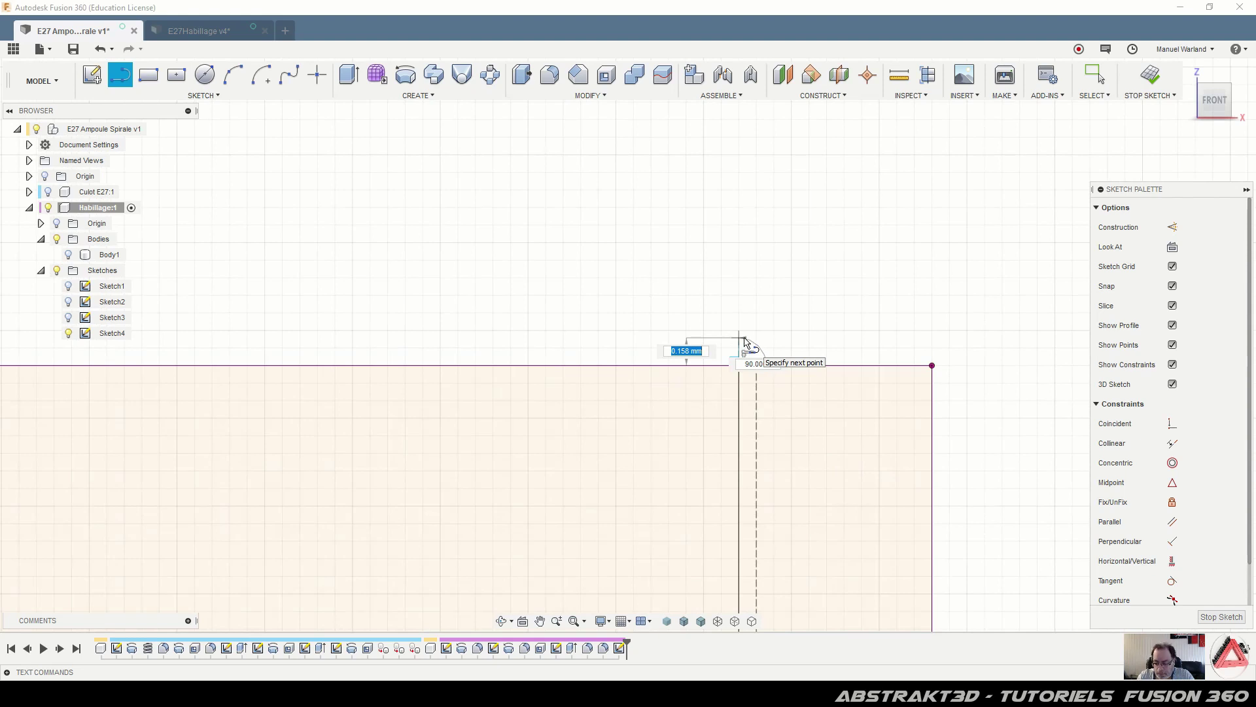
pyautogui.press('Return')
pyautogui.write('0.7')
pyautogui.press('Tab')
pyautogui.press('Tab')
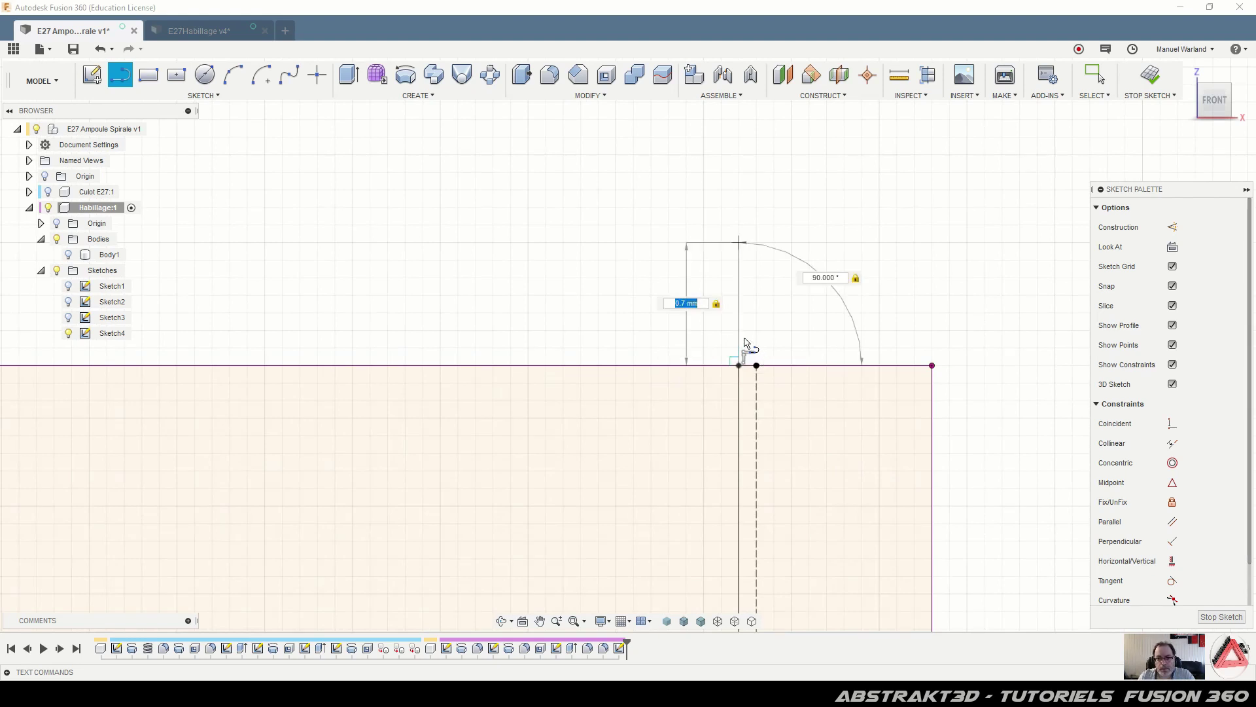
pyautogui.press('Return')
pyautogui.press('Escape')
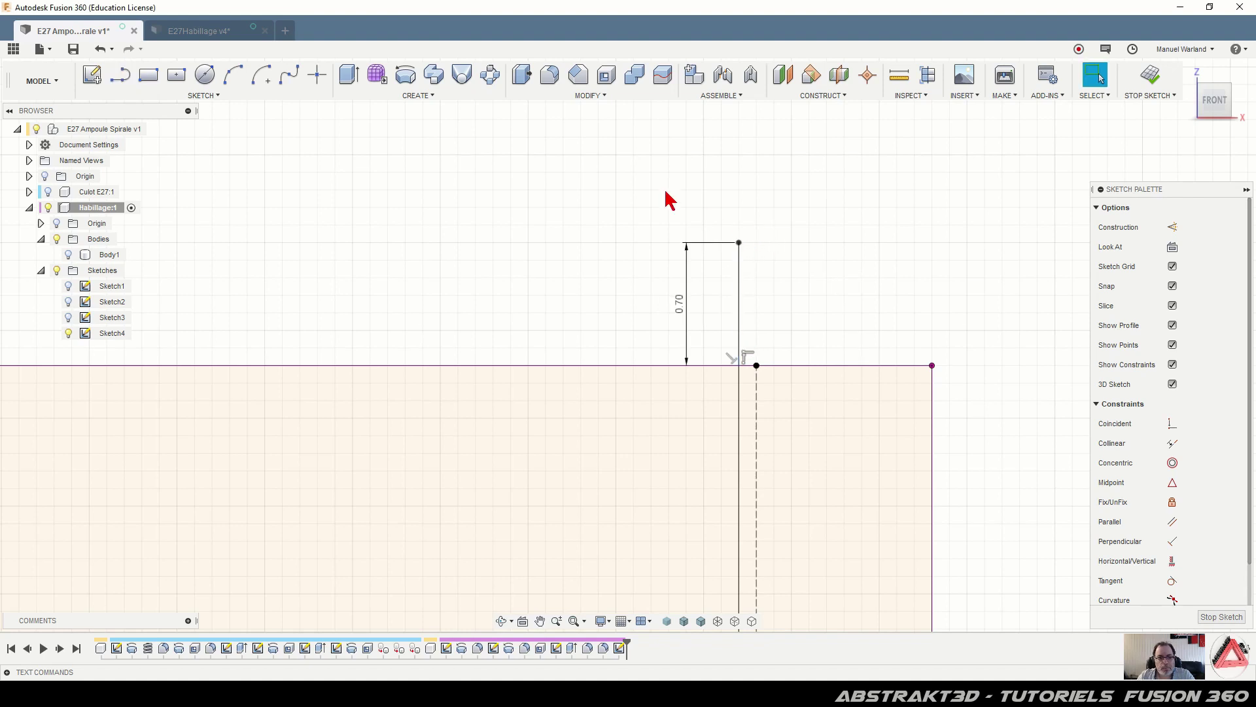
# Draw a horizontal line from the short line's upper end out to the rim's outer edge, and a vertical line about 3 mm upward
pyautogui.click(119, 75)
pyautogui.click(739, 243)
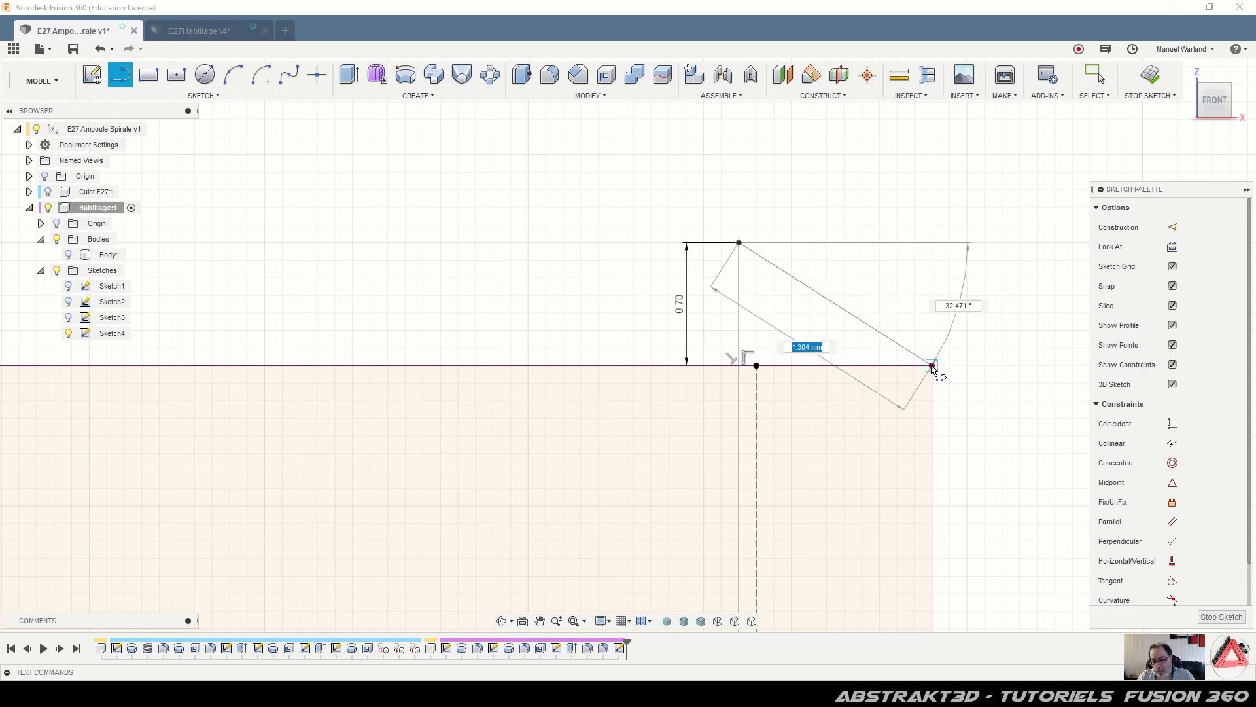
pyautogui.click(931, 244)
pyautogui.scroll(-6, 889, 273)
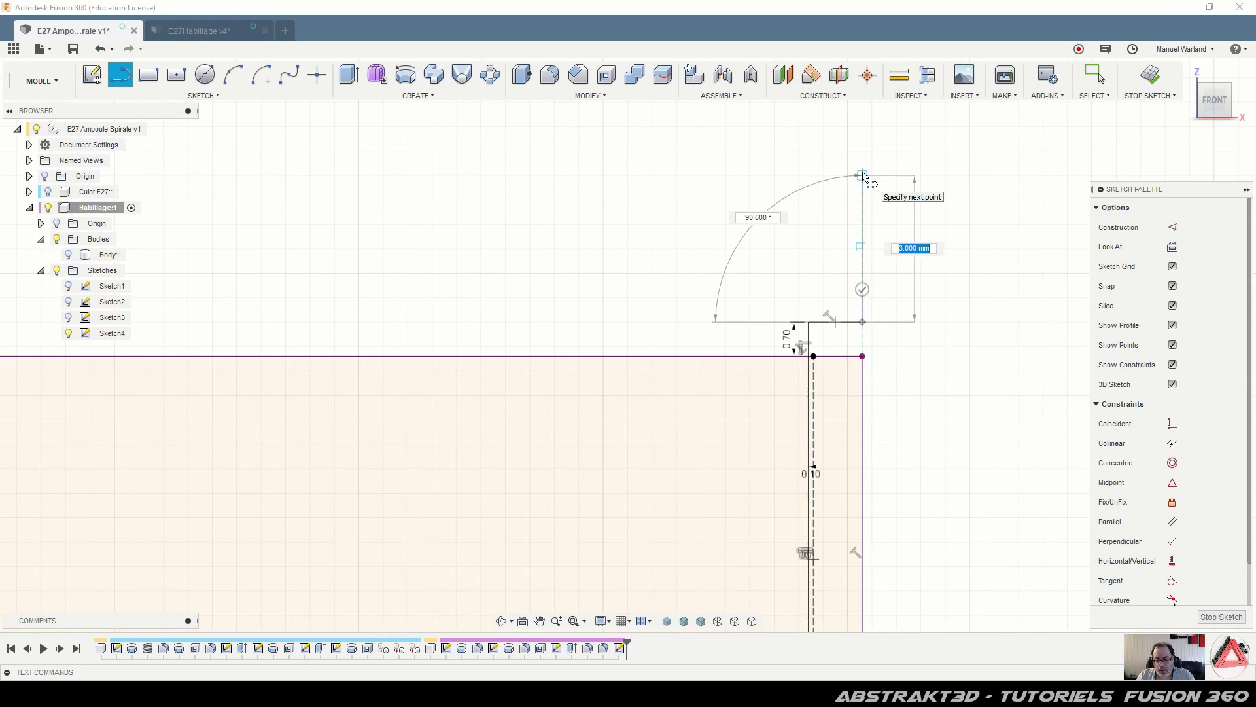
pyautogui.click(863, 175)
pyautogui.press('Escape')
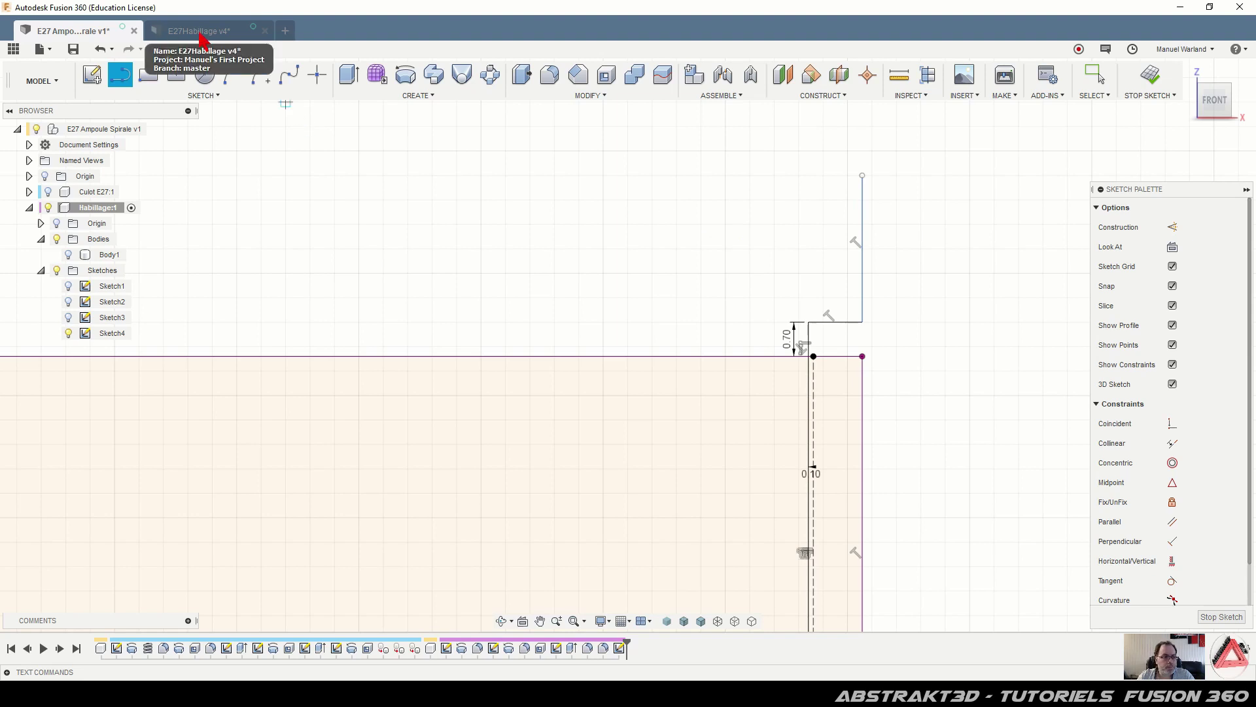
# Check the upper profile dimensions in the E27Habillage v4 design, and set the upper vertical line's length to 4.5 mm in the bulb sketch
pyautogui.click(199, 32)
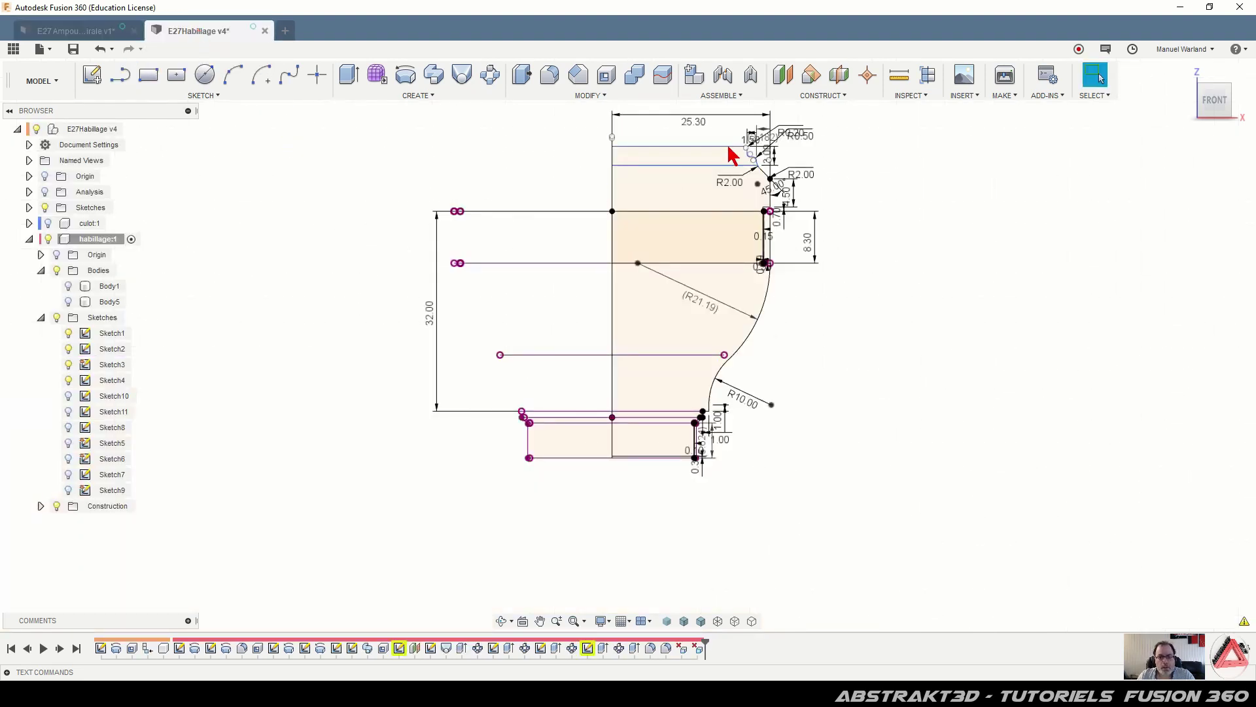
pyautogui.scroll(8, 730, 155)
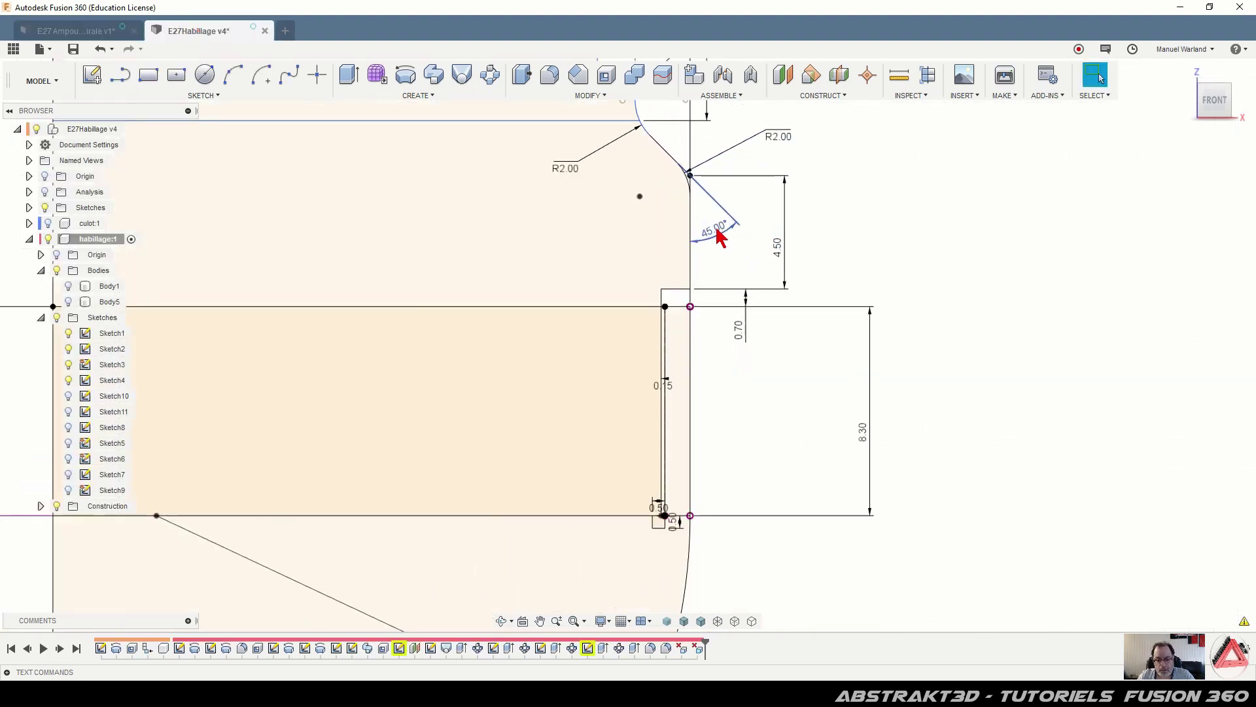
pyautogui.scroll(4, 720, 237)
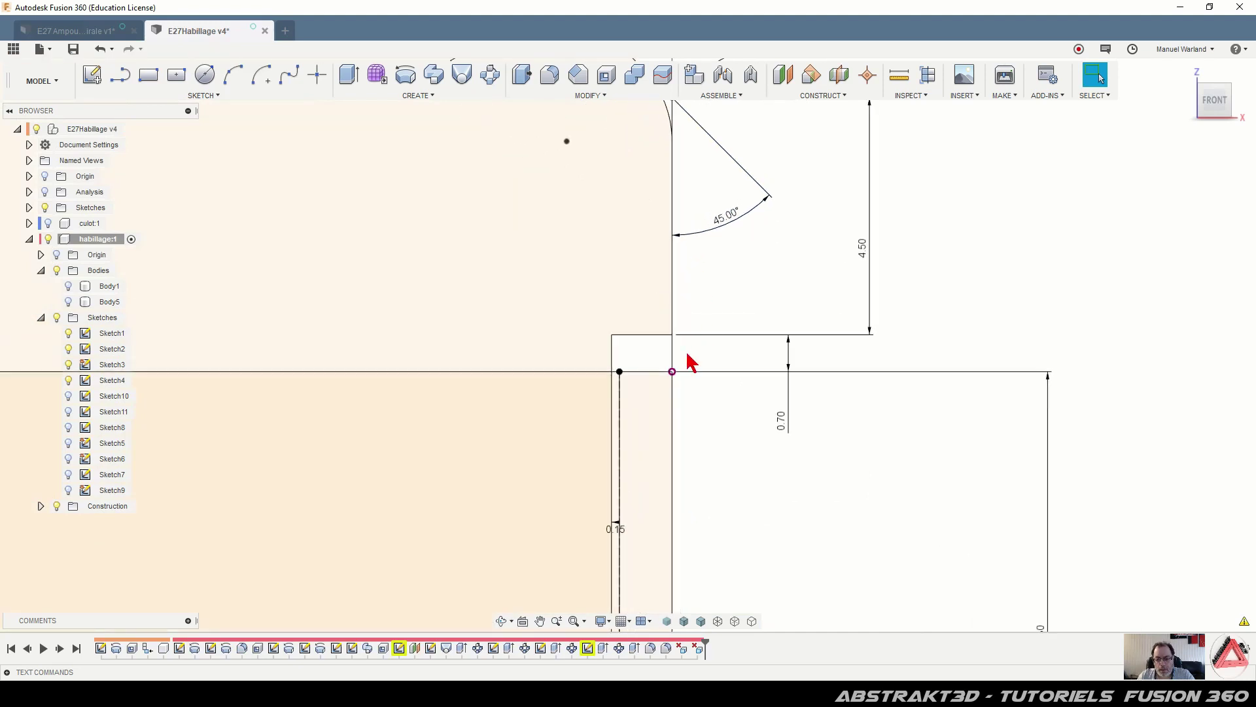
pyautogui.moveTo(674, 477); pyautogui.dragTo(667, 668, button='middle')
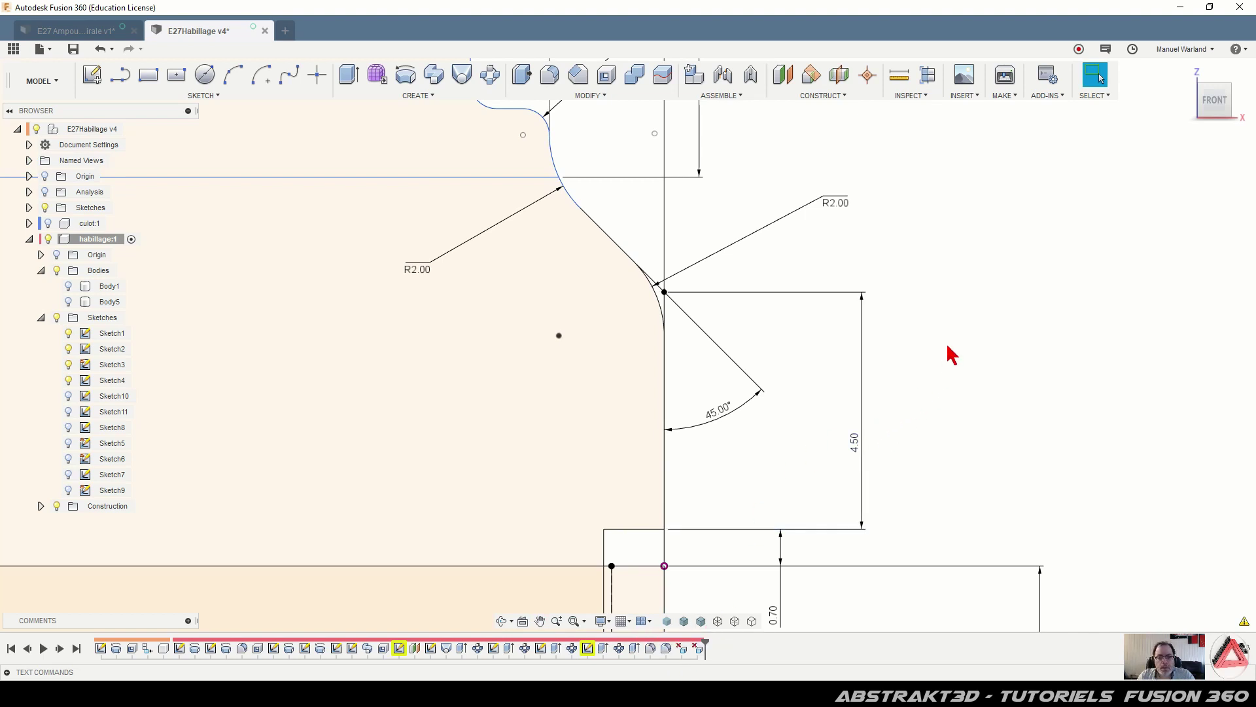
pyautogui.scroll(-1, 952, 356)
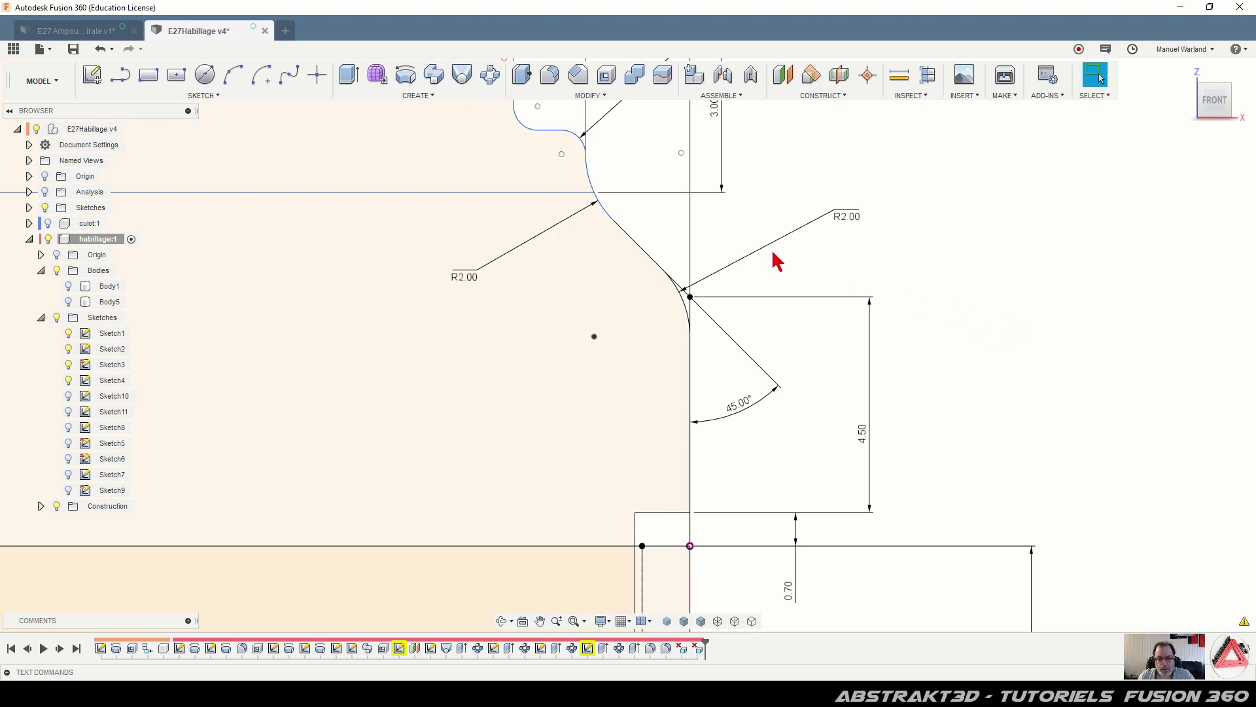
pyautogui.click(71, 33)
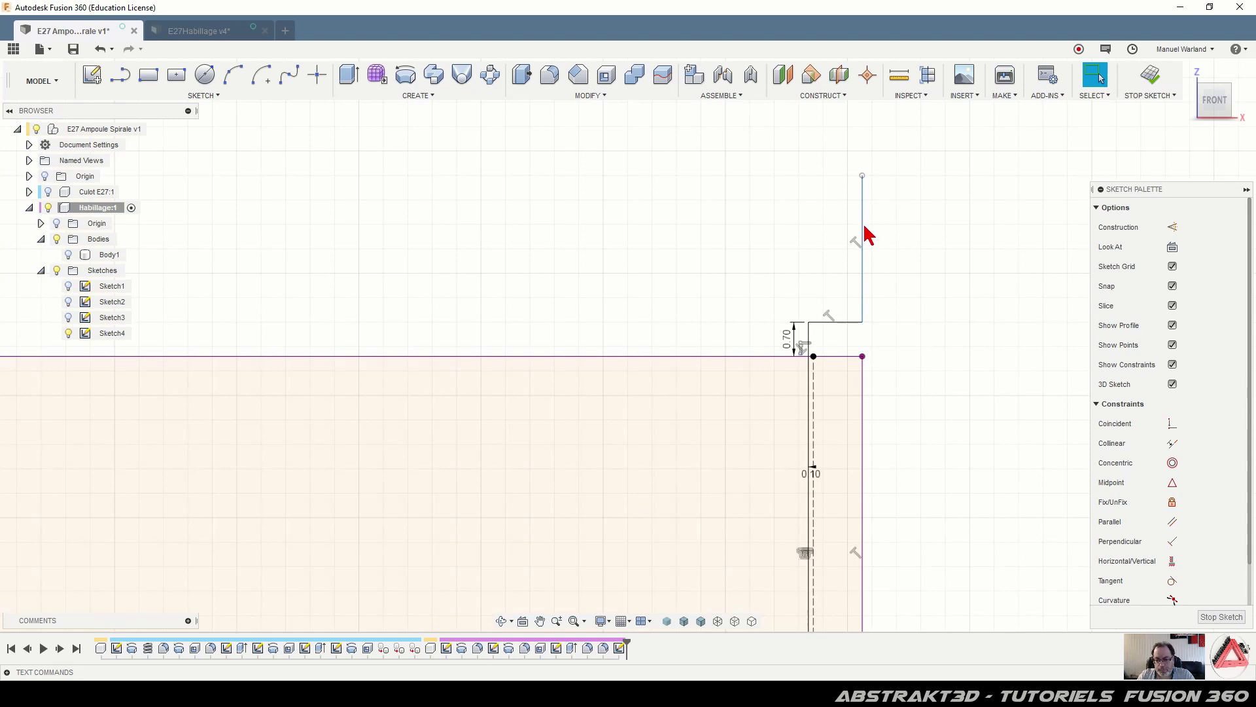
pyautogui.press('d')
pyautogui.click(862, 248)
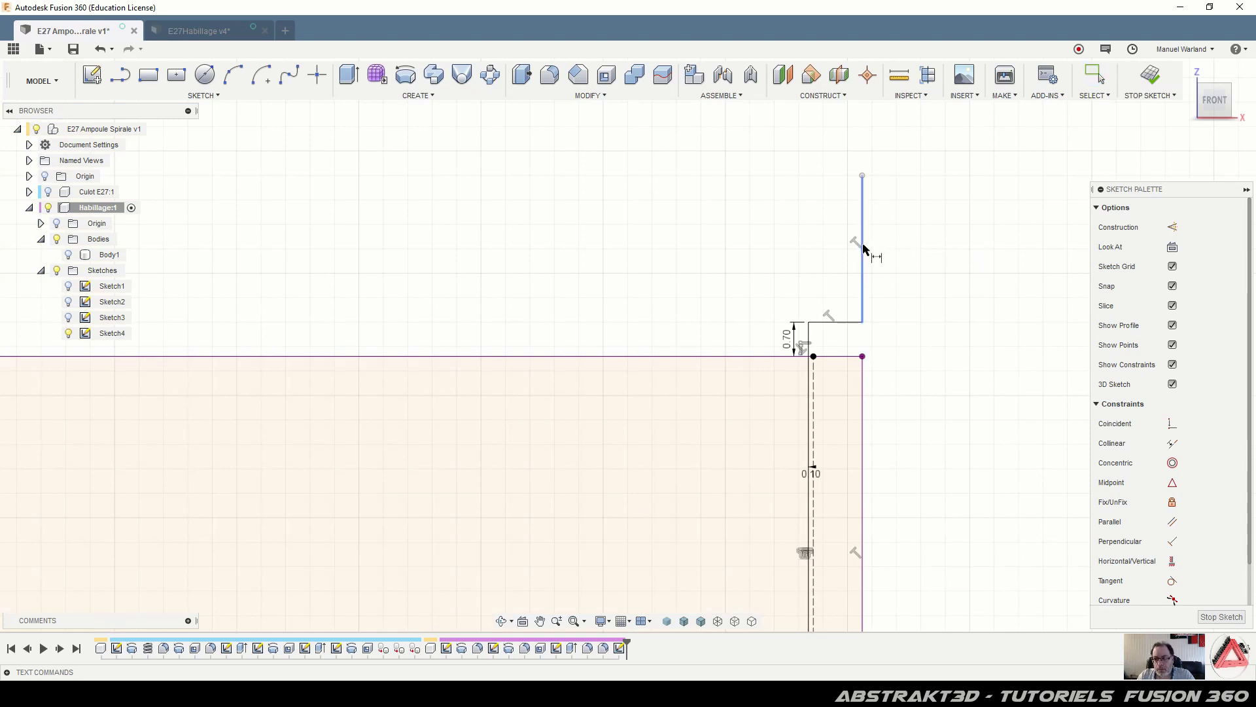
pyautogui.click(1005, 259)
pyautogui.write('4.5')
pyautogui.press('Return')
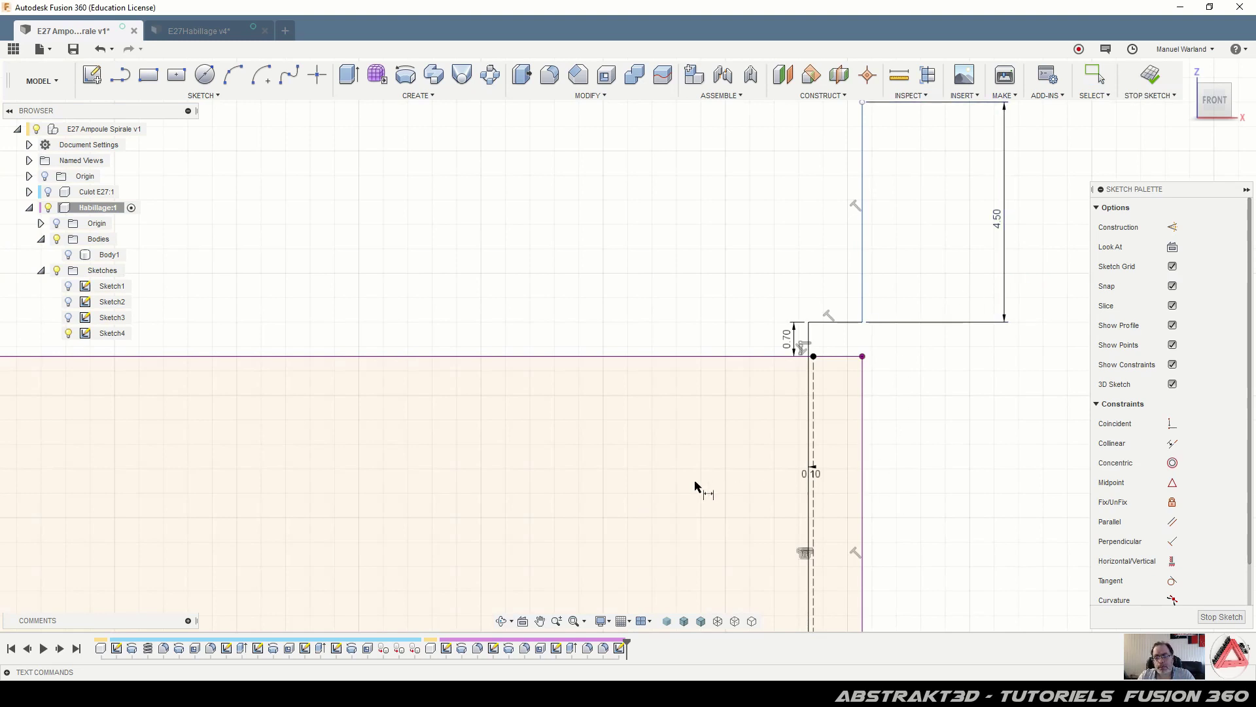
pyautogui.scroll(-3, 626, 543)
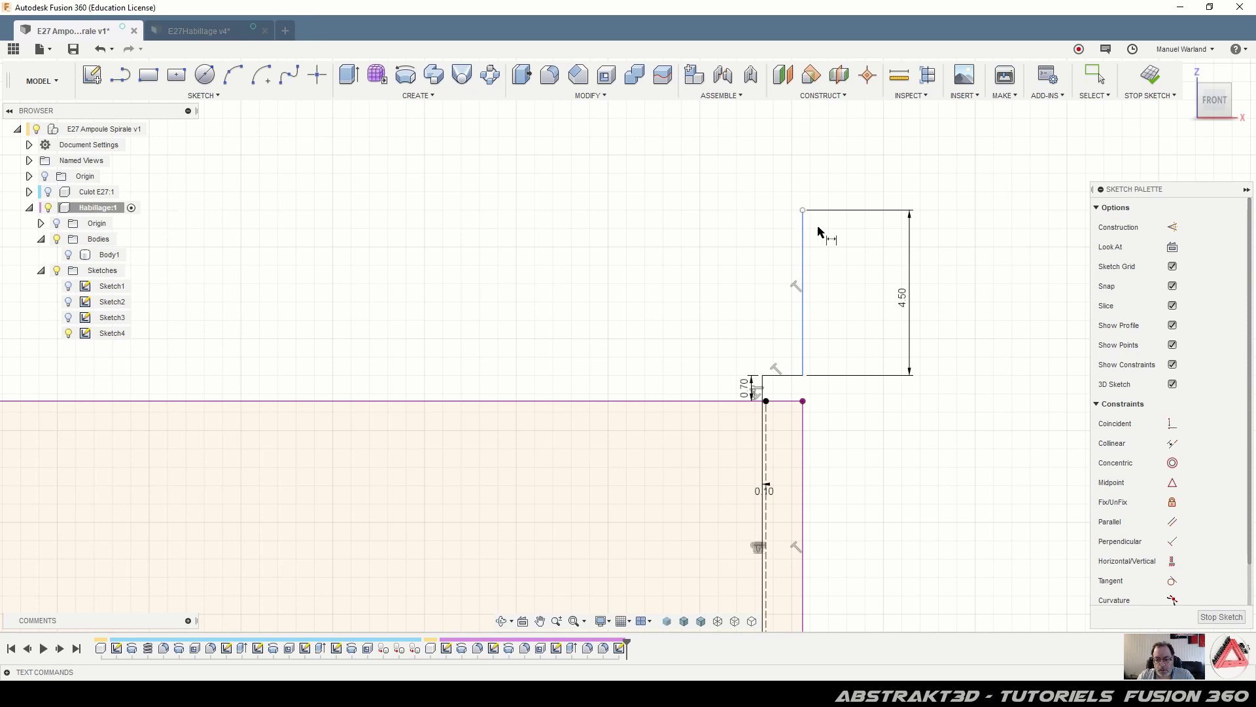
pyautogui.scroll(2, 827, 303)
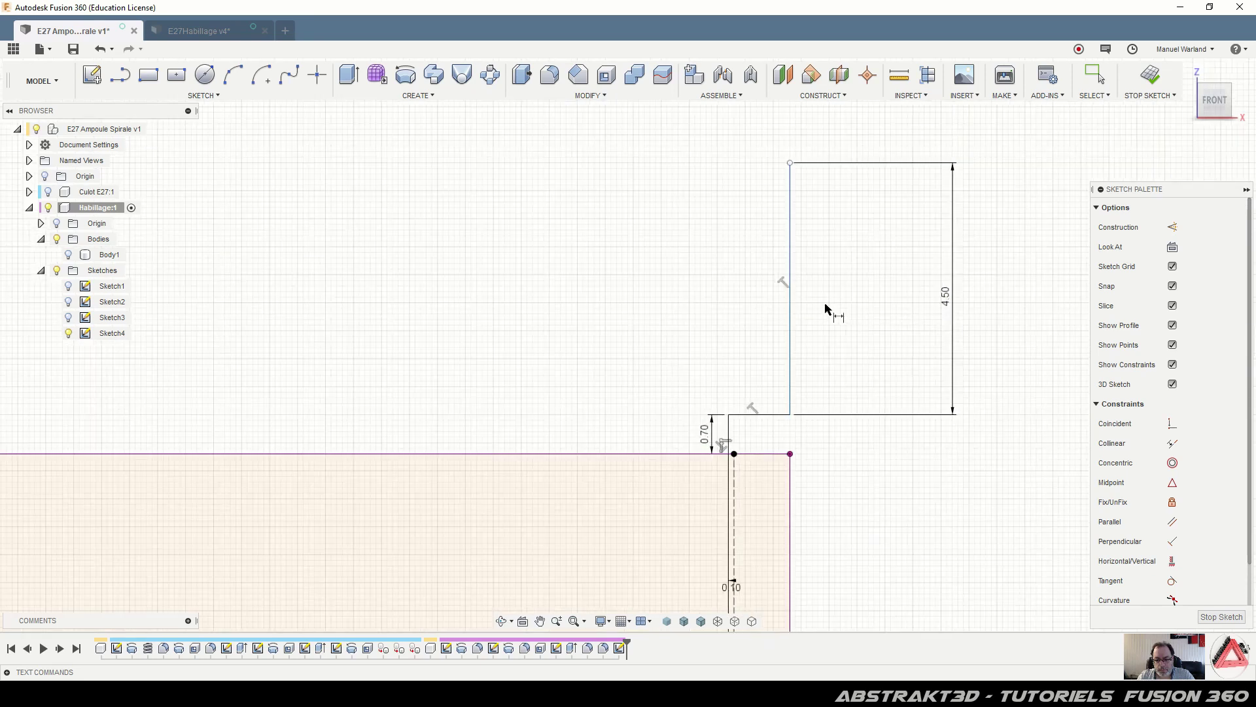
# Try to apply a perpendicular constraint to the lines of the stepped profile above the rim
pyautogui.scroll(2, 826, 306)
pyautogui.click(1172, 541)
pyautogui.click(771, 419)
pyautogui.click(754, 471)
pyautogui.scroll(-2, 942, 551)
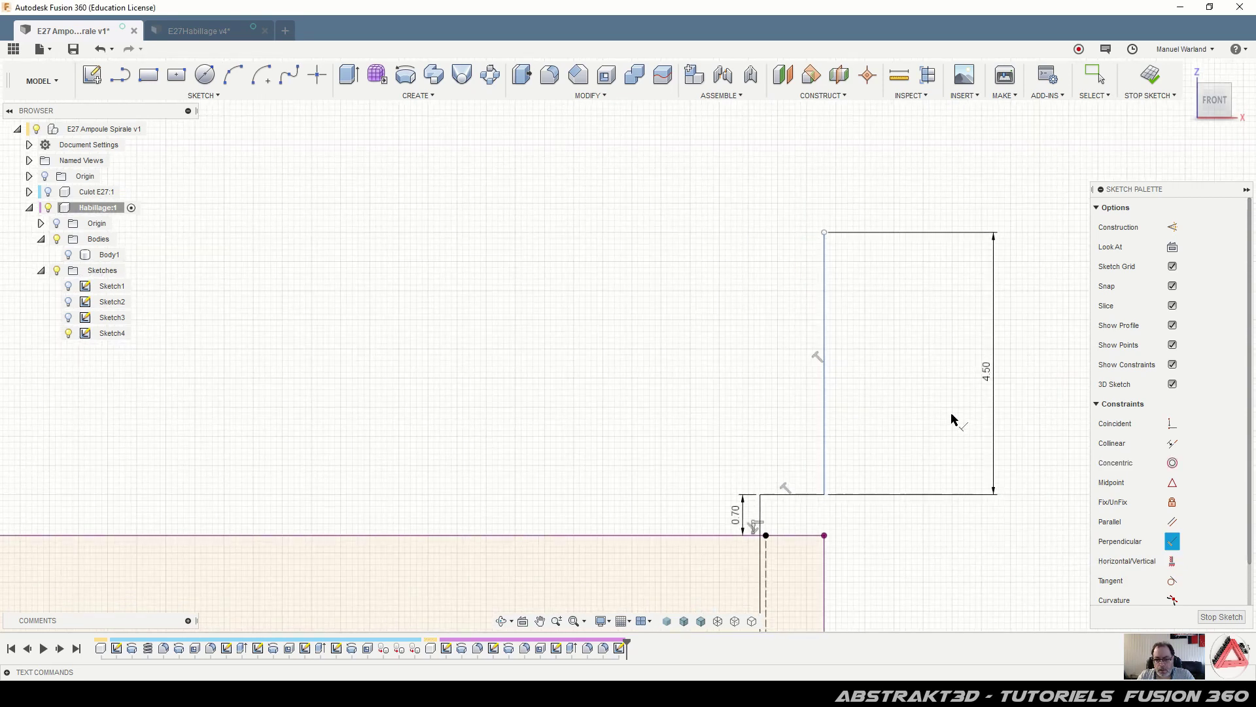
pyautogui.click(826, 283)
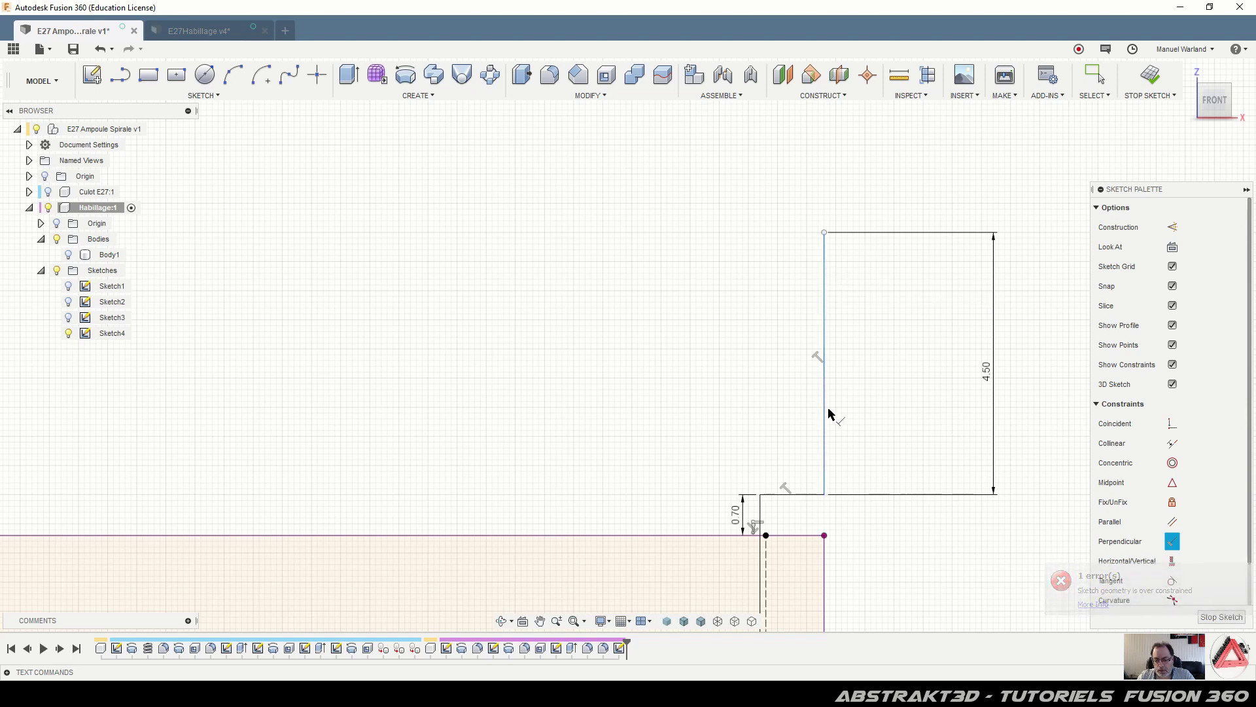
pyautogui.click(790, 495)
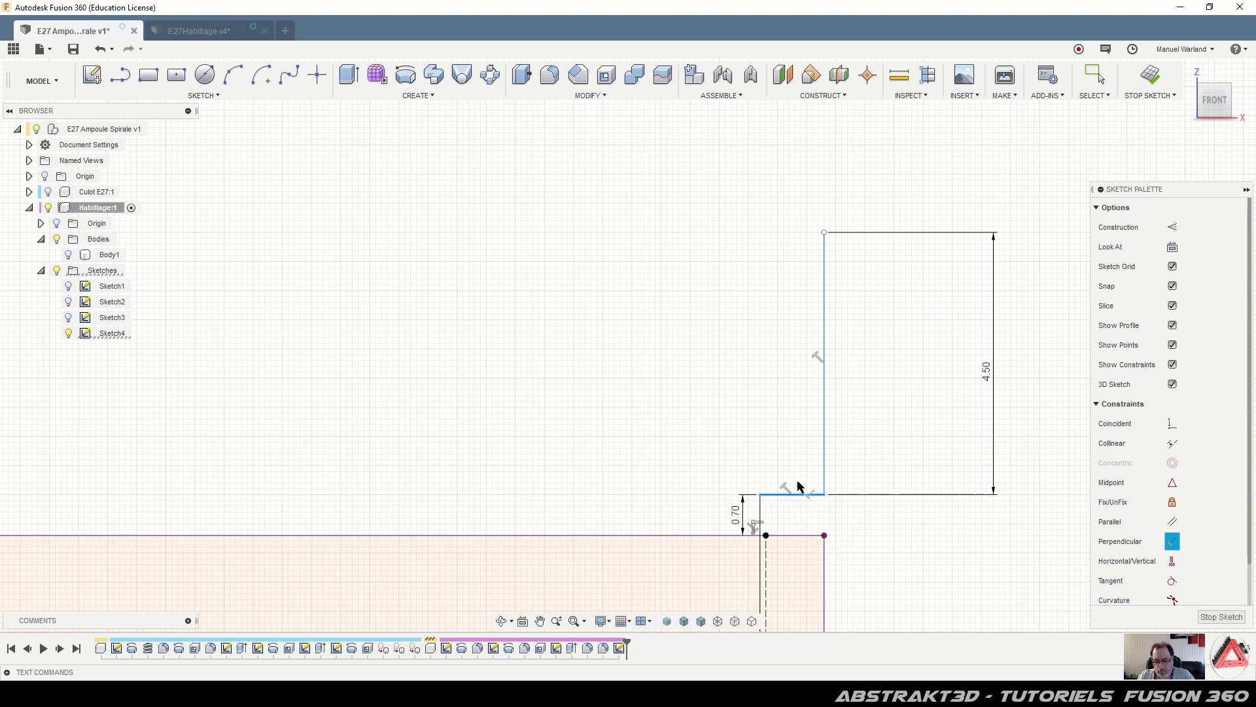
# Dimension the short horizontal line's length, and reposition the 0.70 mm dimension outside the profile, below the 4.50 mm one
pyautogui.press('d')
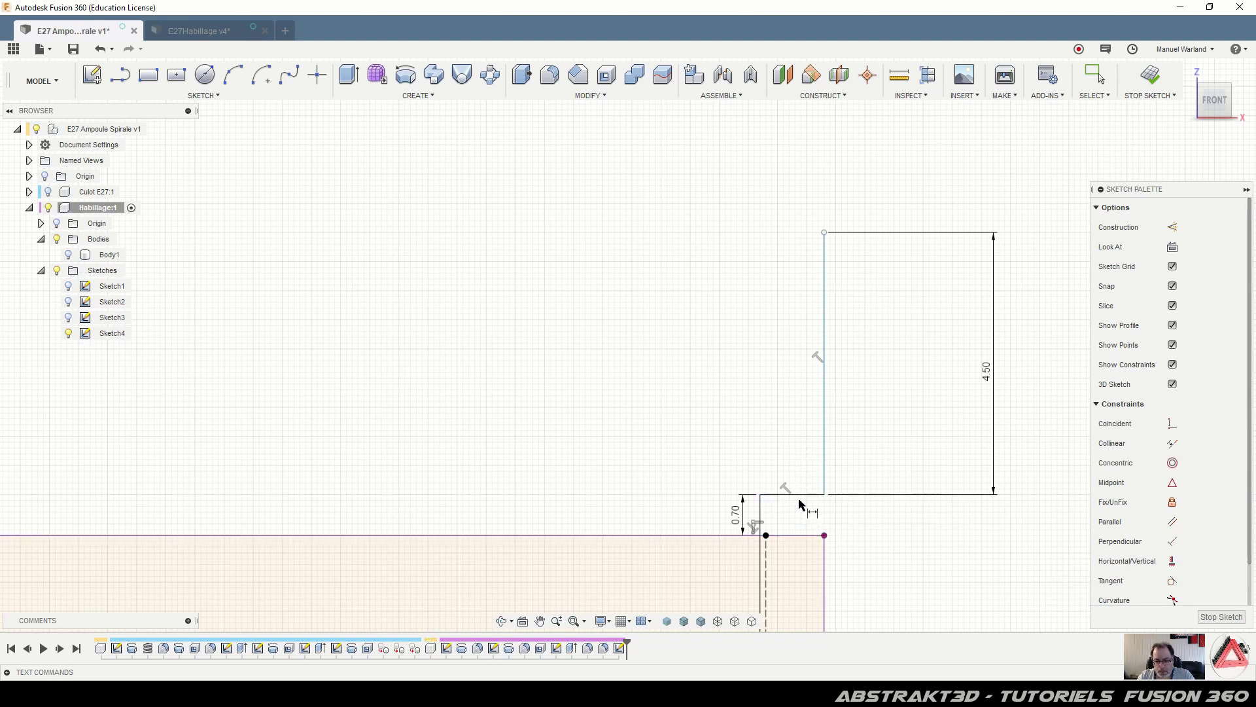
pyautogui.click(799, 495)
pyautogui.click(798, 448)
pyautogui.press('Return')
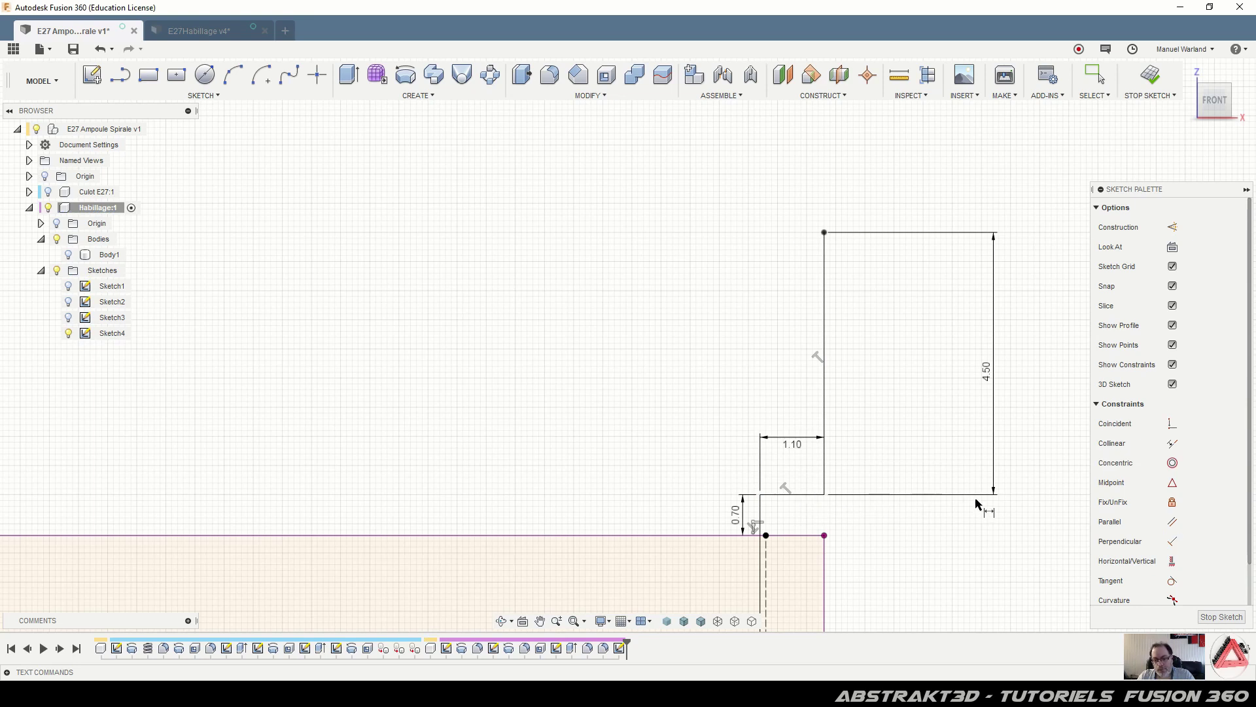
pyautogui.scroll(-2, 703, 532)
pyautogui.scroll(-1, 702, 532)
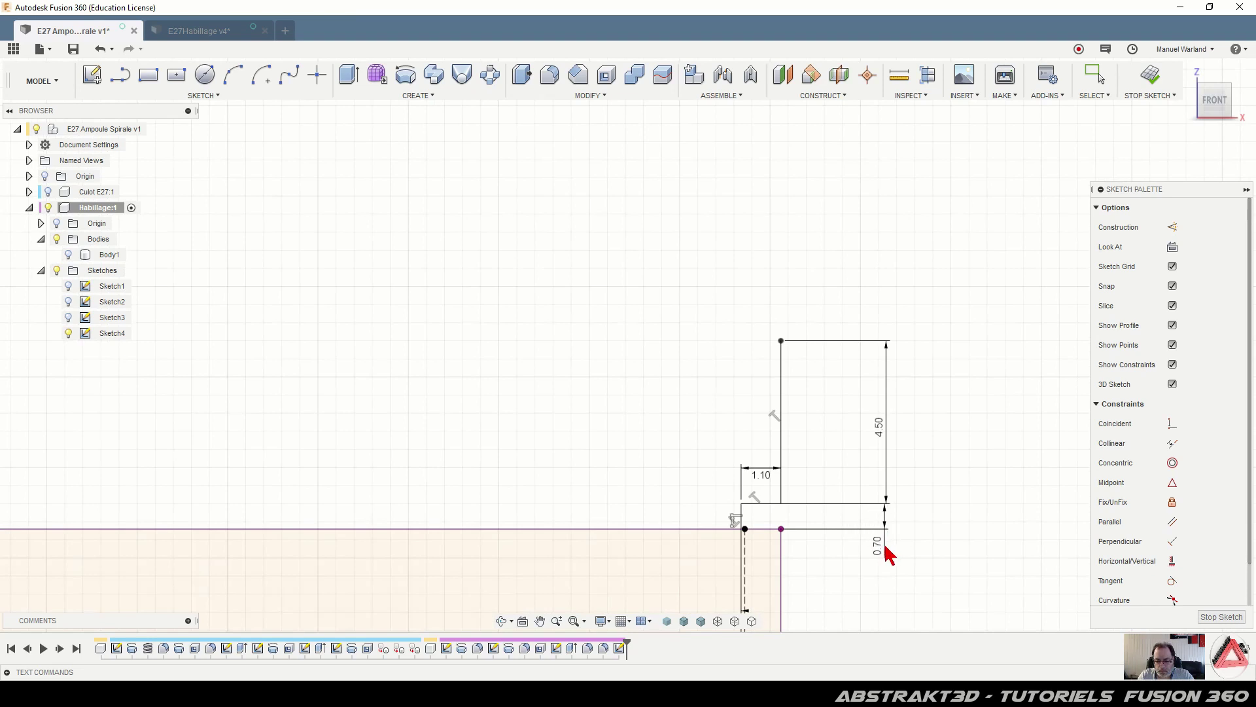
pyautogui.click(881, 552)
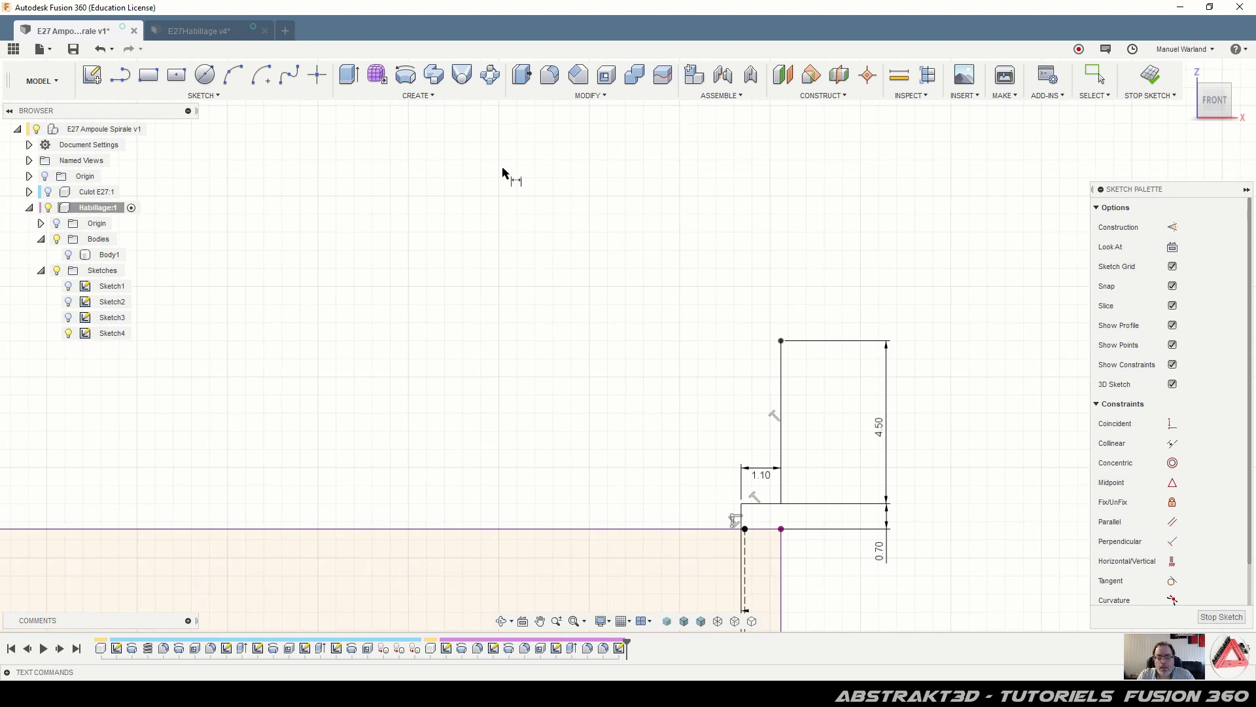
# Draw a line slanting up and inward from the vertical line's upper end, at 45° to that vertical line
pyautogui.click(119, 76)
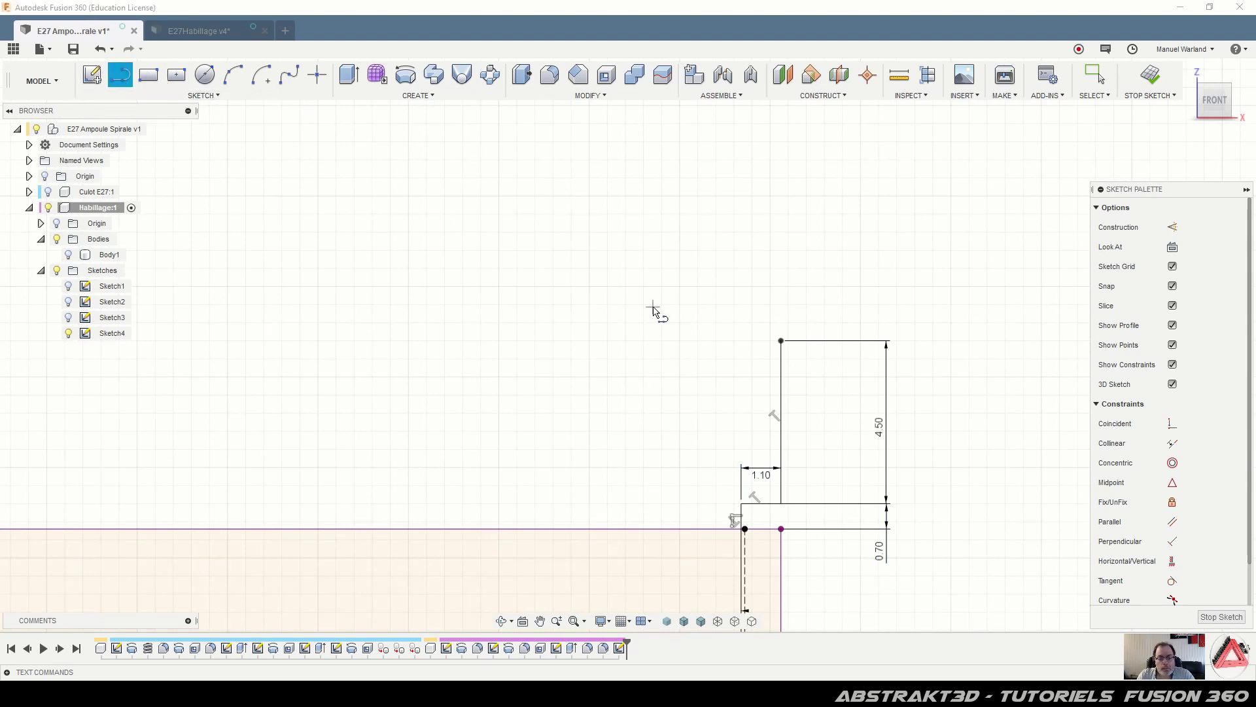
pyautogui.moveTo(781, 341); pyautogui.dragTo(717, 270)
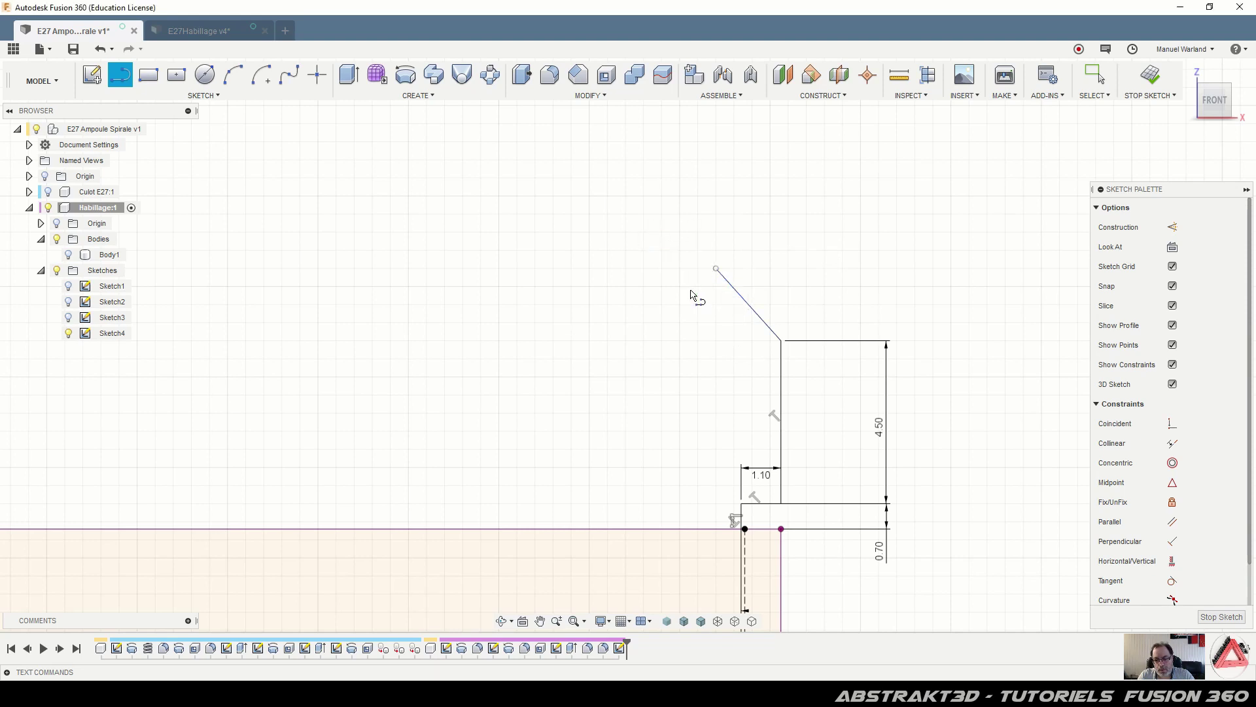
pyautogui.press('Escape')
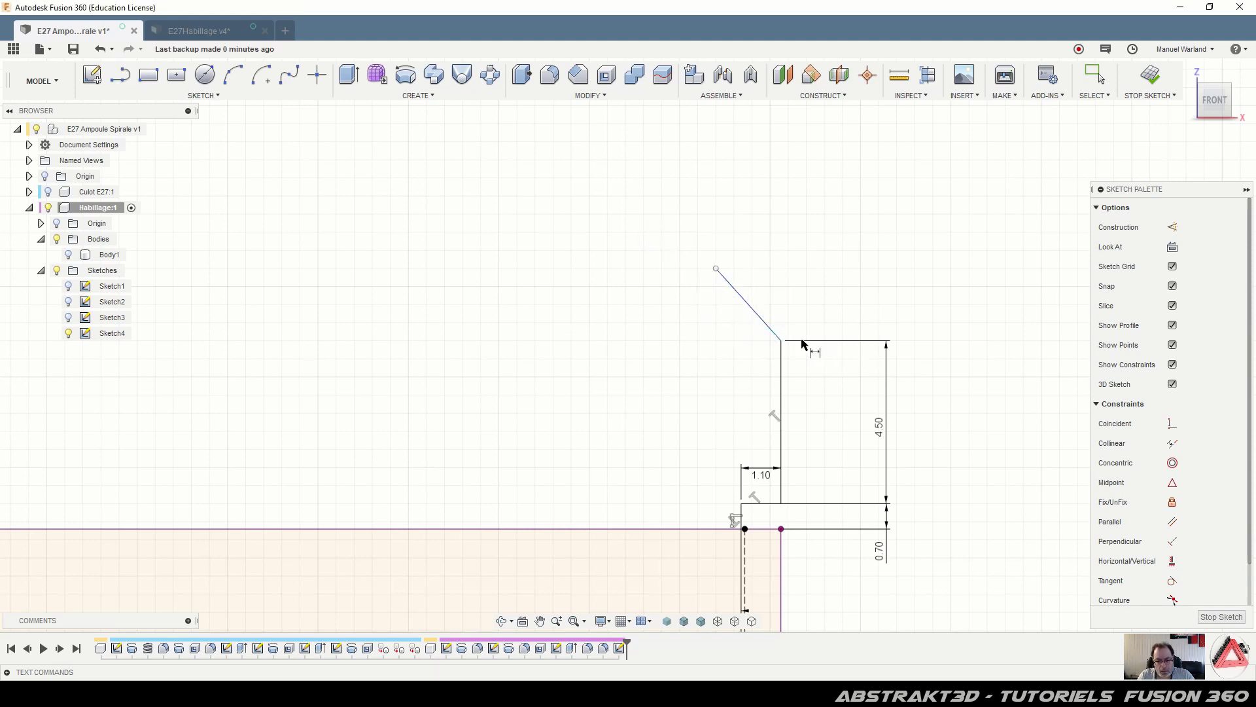
pyautogui.click(776, 336)
pyautogui.keyDown('ctrl'); pyautogui.click(781, 357); pyautogui.keyUp('ctrl')
pyautogui.press('d')
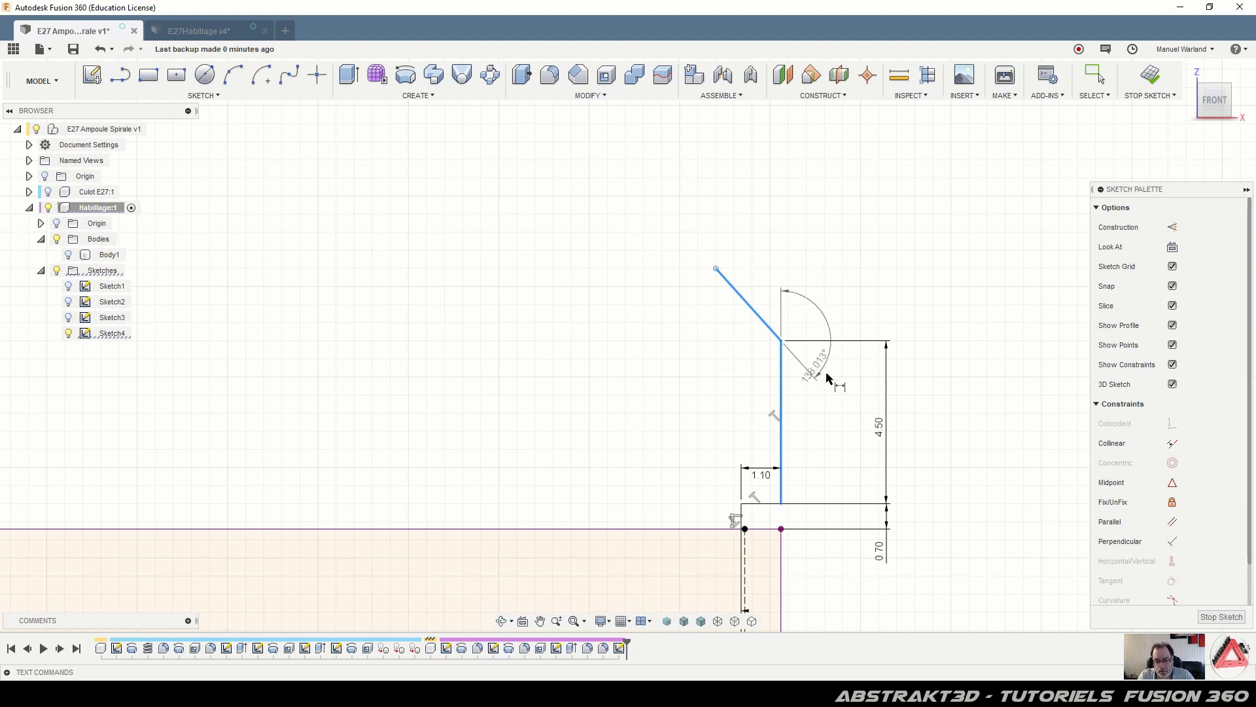
pyautogui.click(829, 425)
pyautogui.write('45')
pyautogui.press('Return')
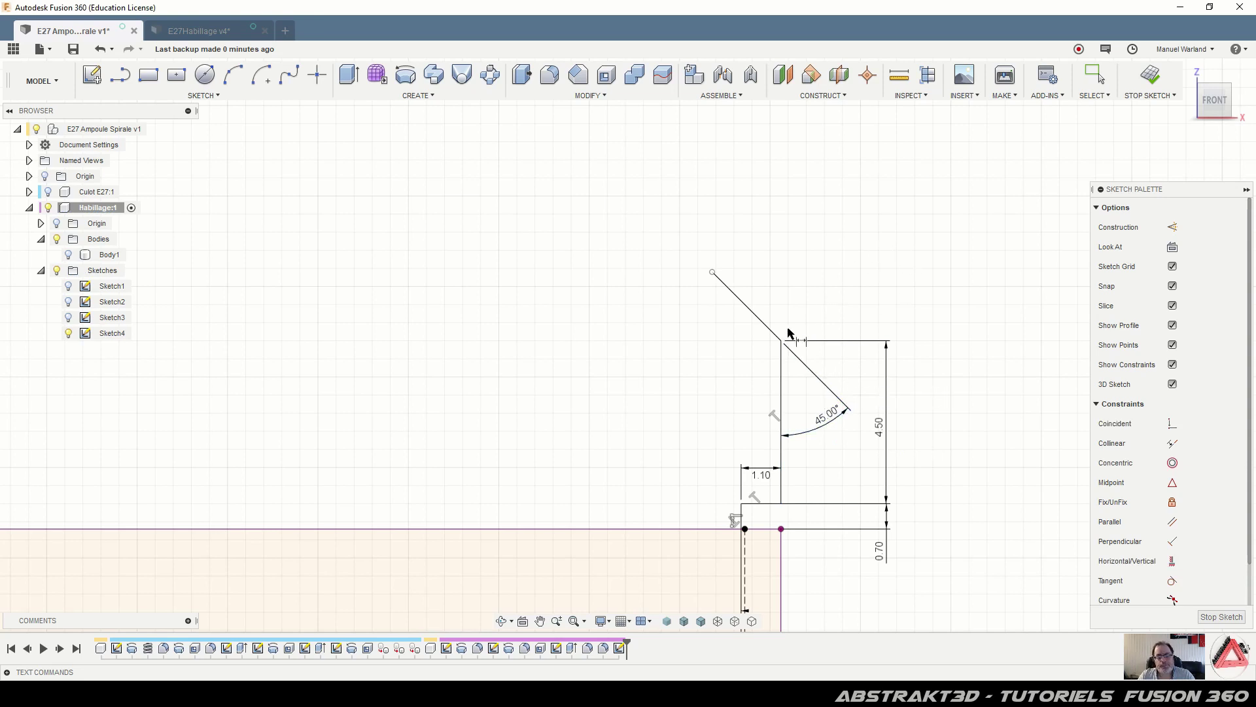
# Check the upper profile in the E27Habillage v4 design, and draw a horizontal line from the center line above the slanted line in the bulb sketch
pyautogui.click(195, 33)
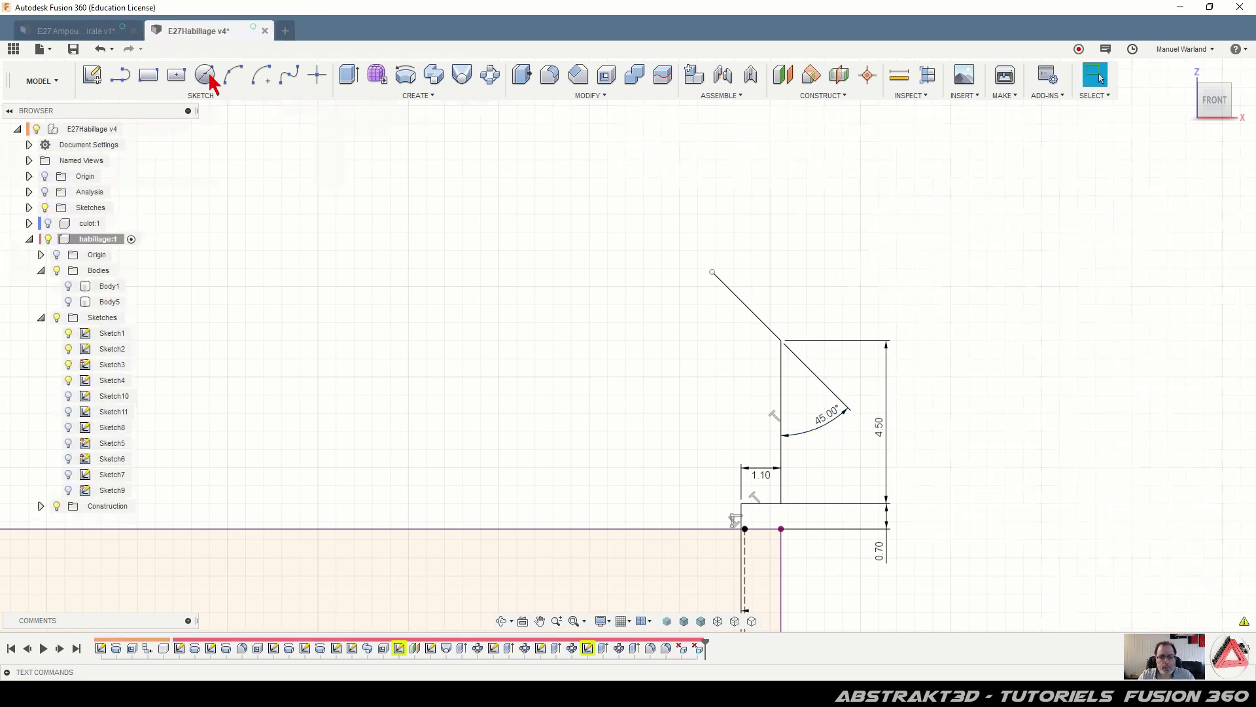
pyautogui.scroll(-4, 903, 425)
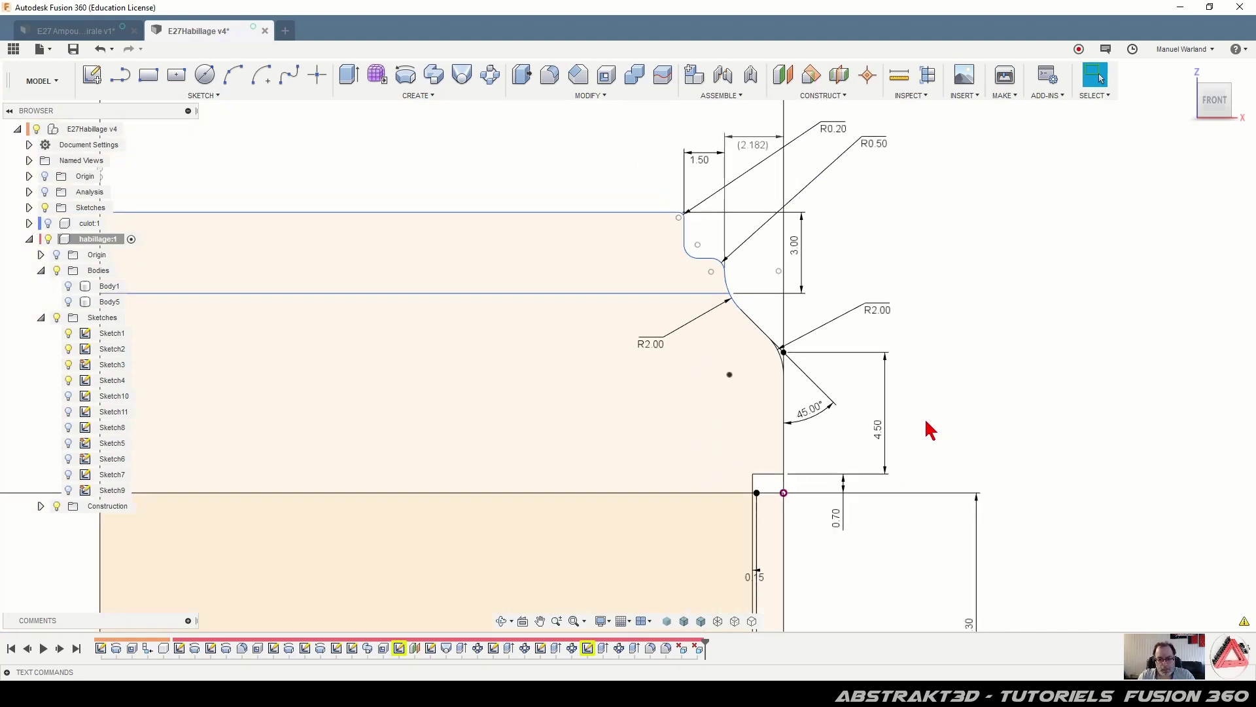
pyautogui.scroll(-1, 926, 422)
pyautogui.scroll(-1, 925, 422)
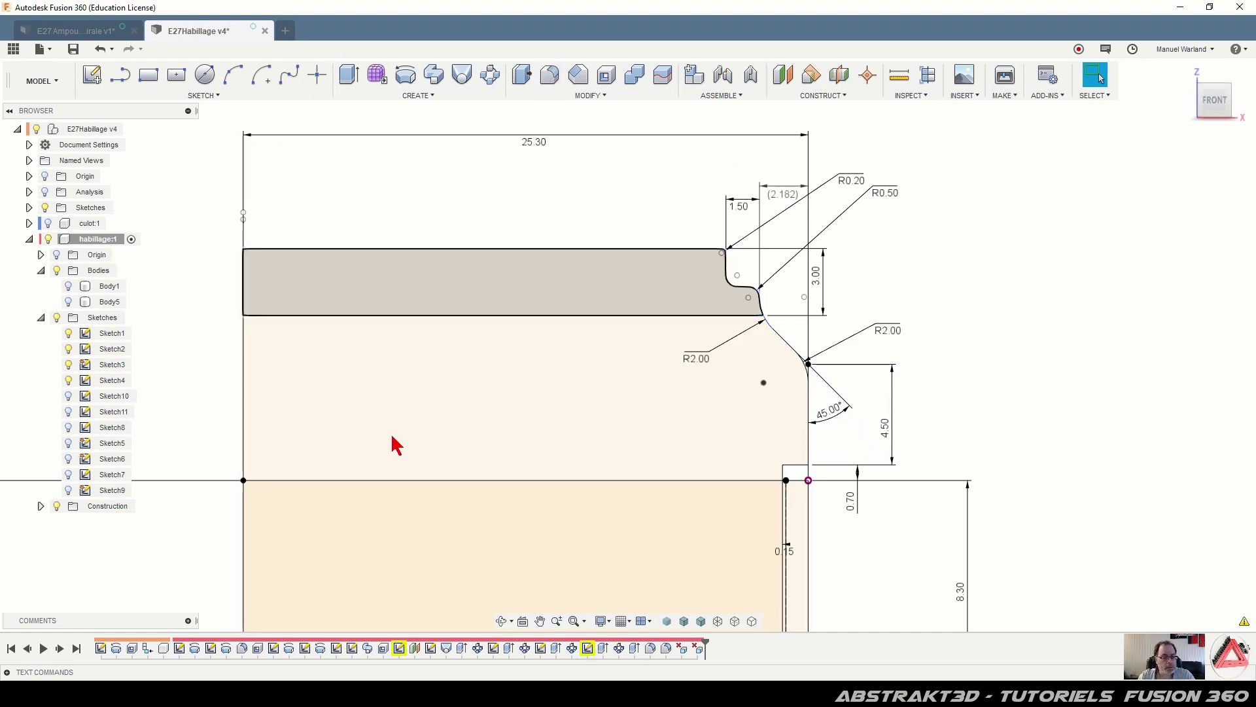
pyautogui.click(92, 31)
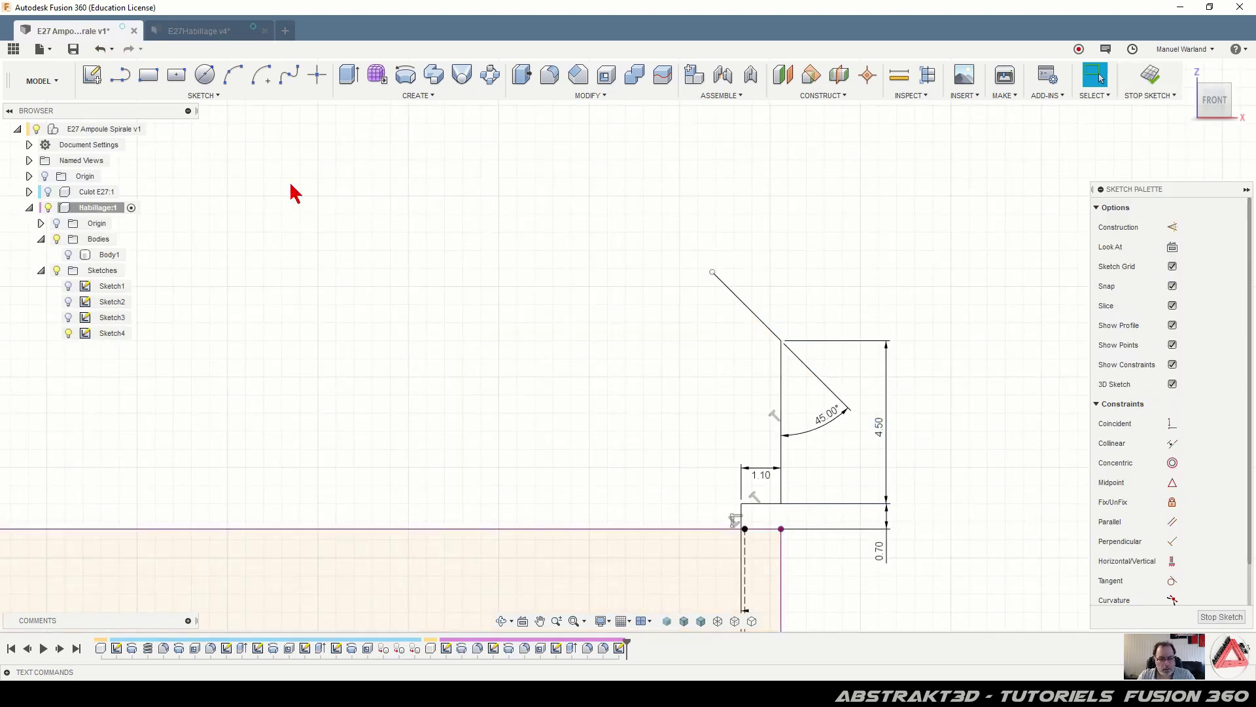
pyautogui.click(120, 74)
pyautogui.scroll(-3, 913, 280)
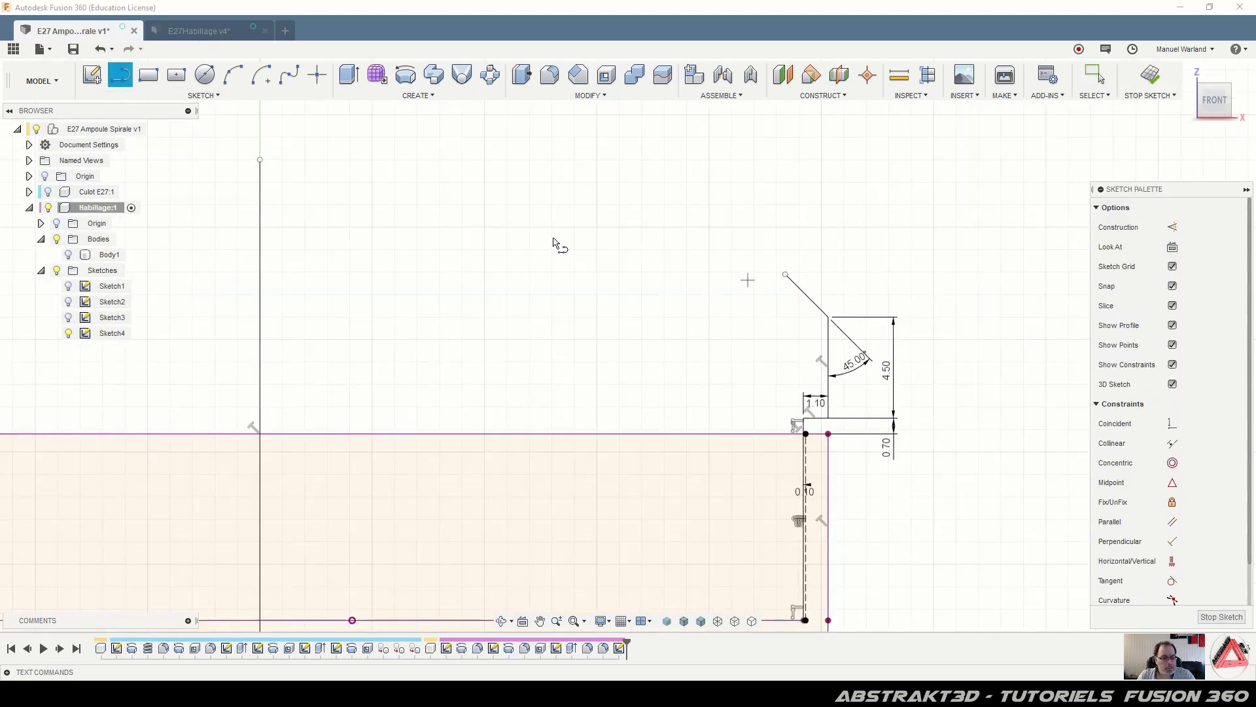
pyautogui.click(260, 183)
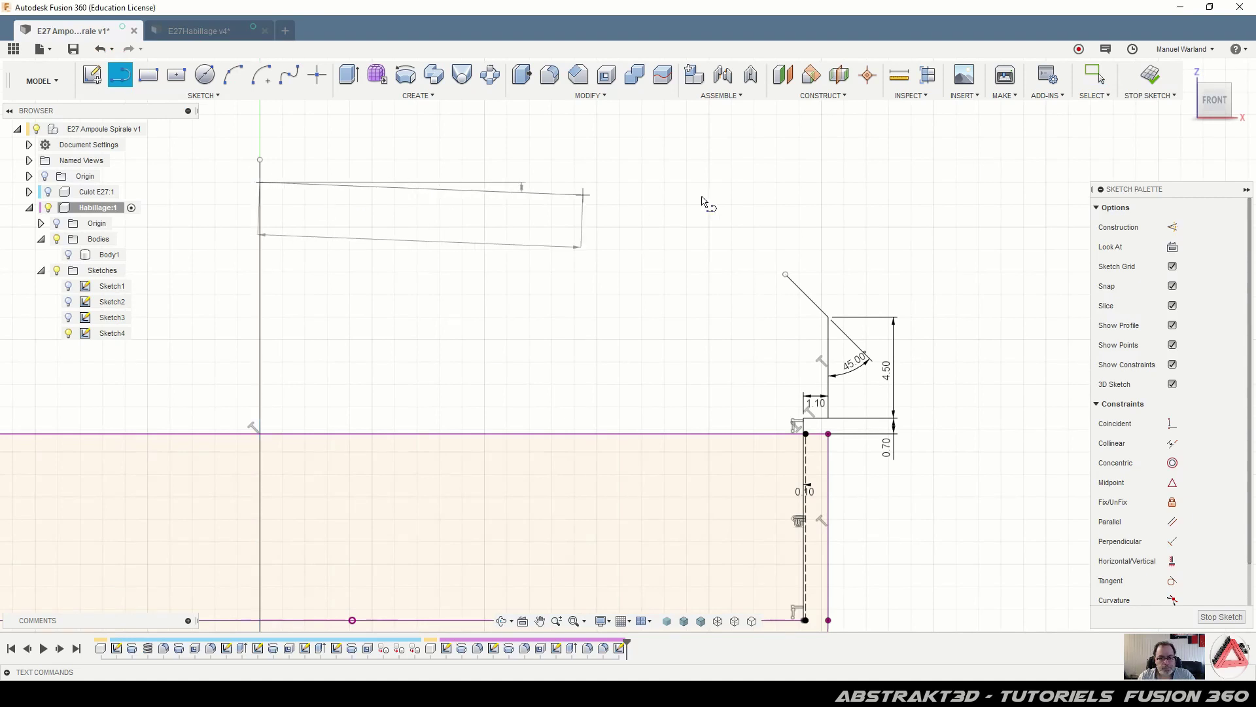
pyautogui.click(844, 182)
pyautogui.press('Escape')
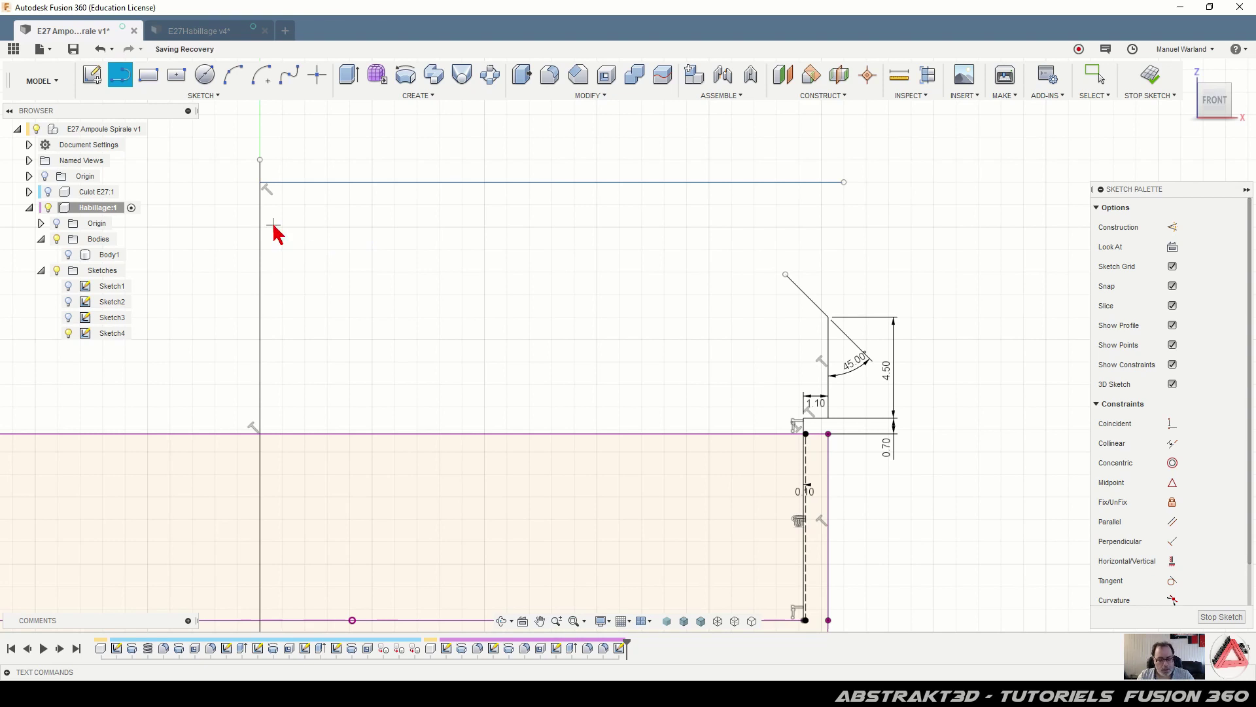
# Set the distance between the new horizontal line and the housing's rim to 10 mm
pyautogui.press('d')
pyautogui.click(395, 182)
pyautogui.click(377, 434)
pyautogui.click(222, 294)
pyautogui.write('10')
pyautogui.press('Return')
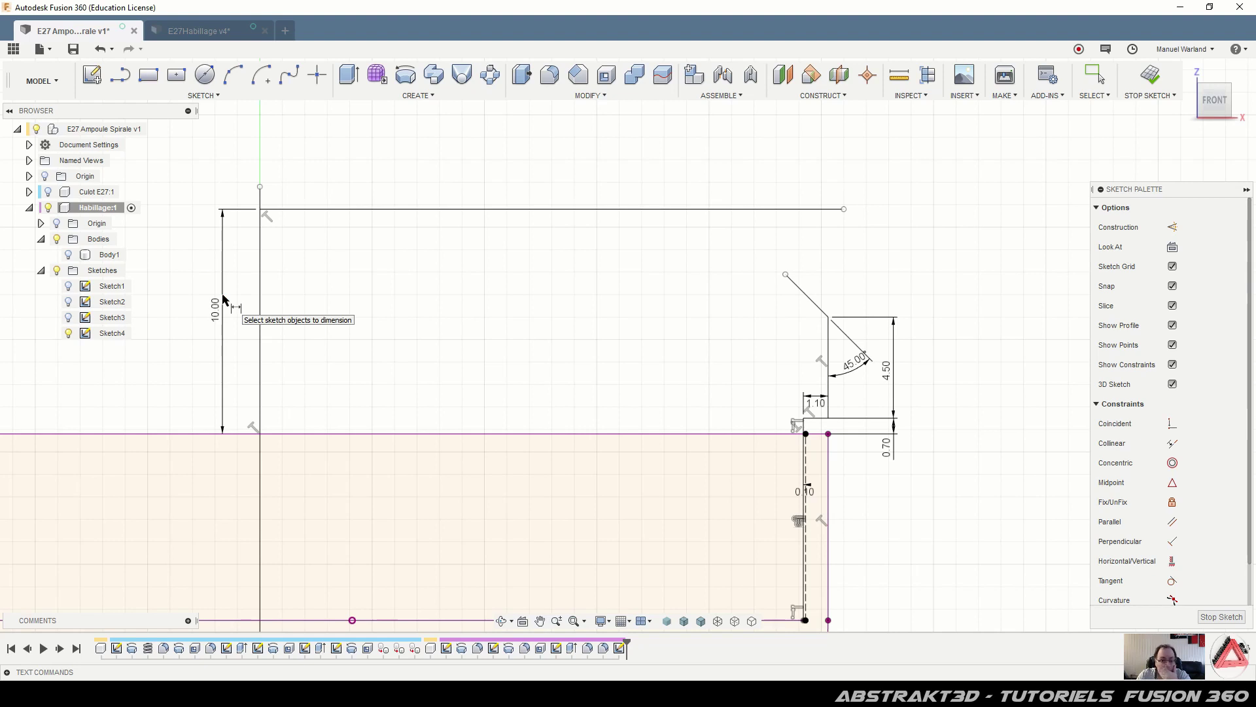
# Recheck the E27Habillage v4 profile, and draw a second horizontal line about 22.5 mm long from the center line, below the upper one
pyautogui.click(198, 34)
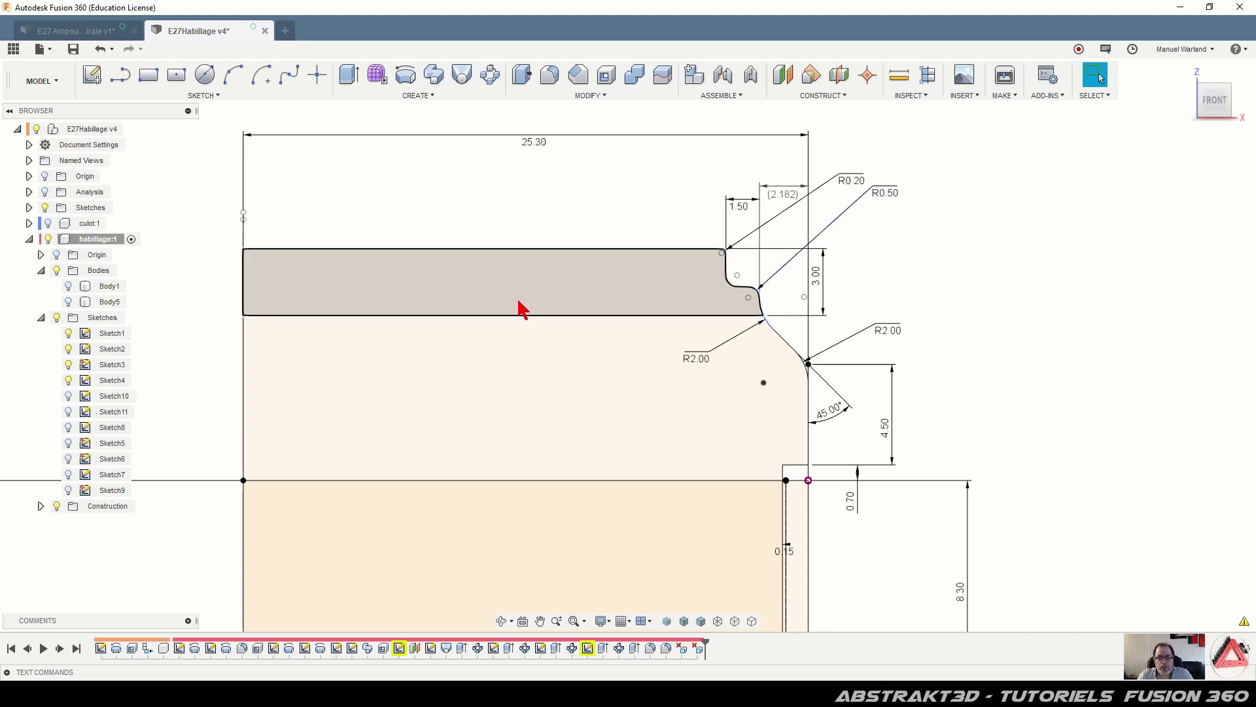
pyautogui.click(80, 32)
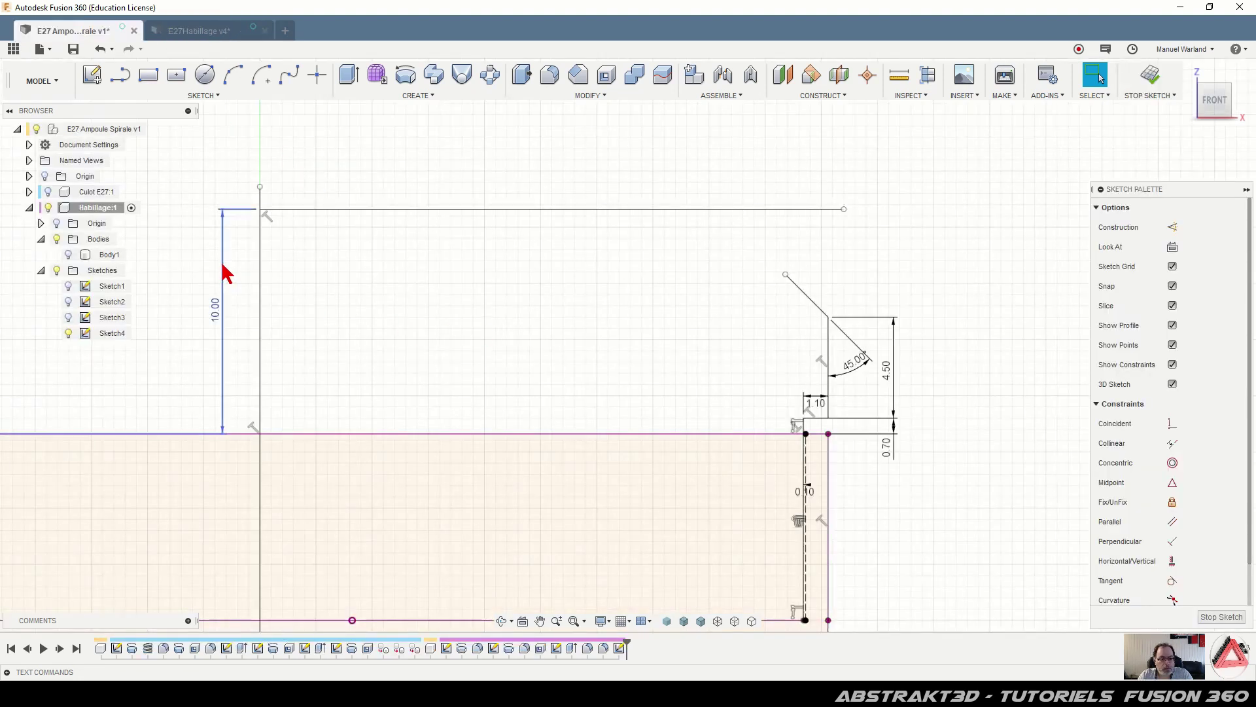
pyautogui.click(121, 75)
pyautogui.click(260, 273)
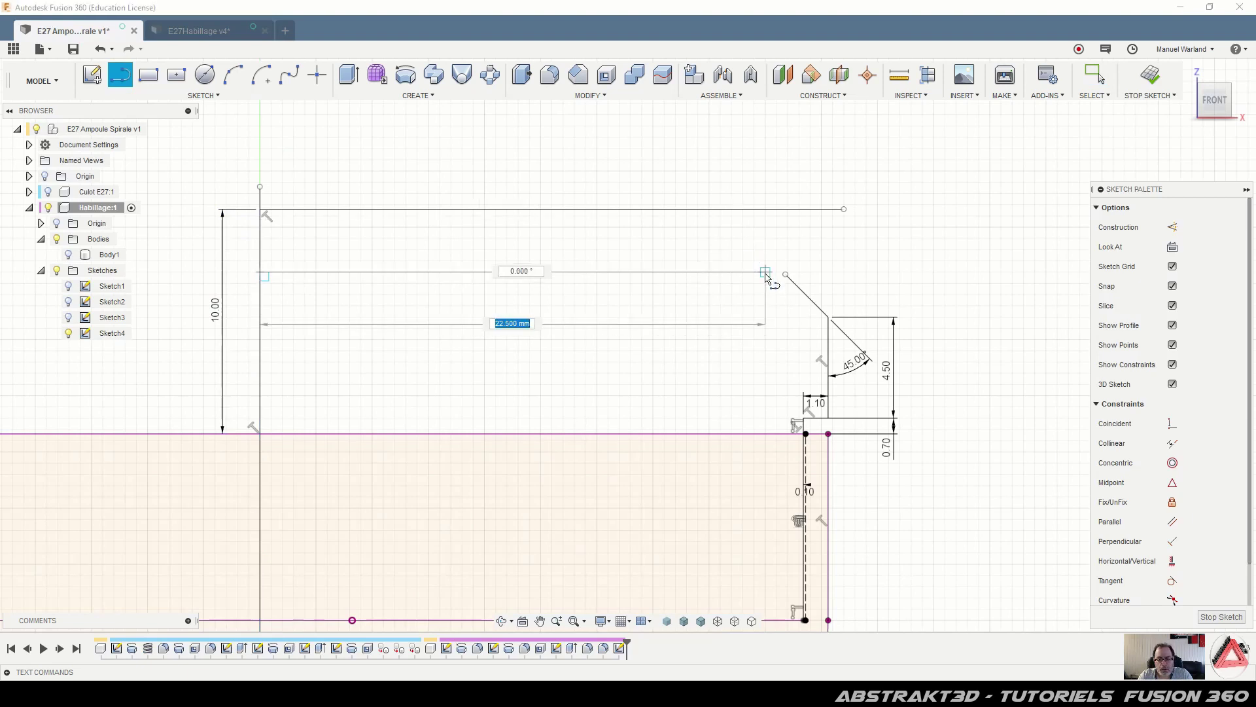
pyautogui.click(766, 274)
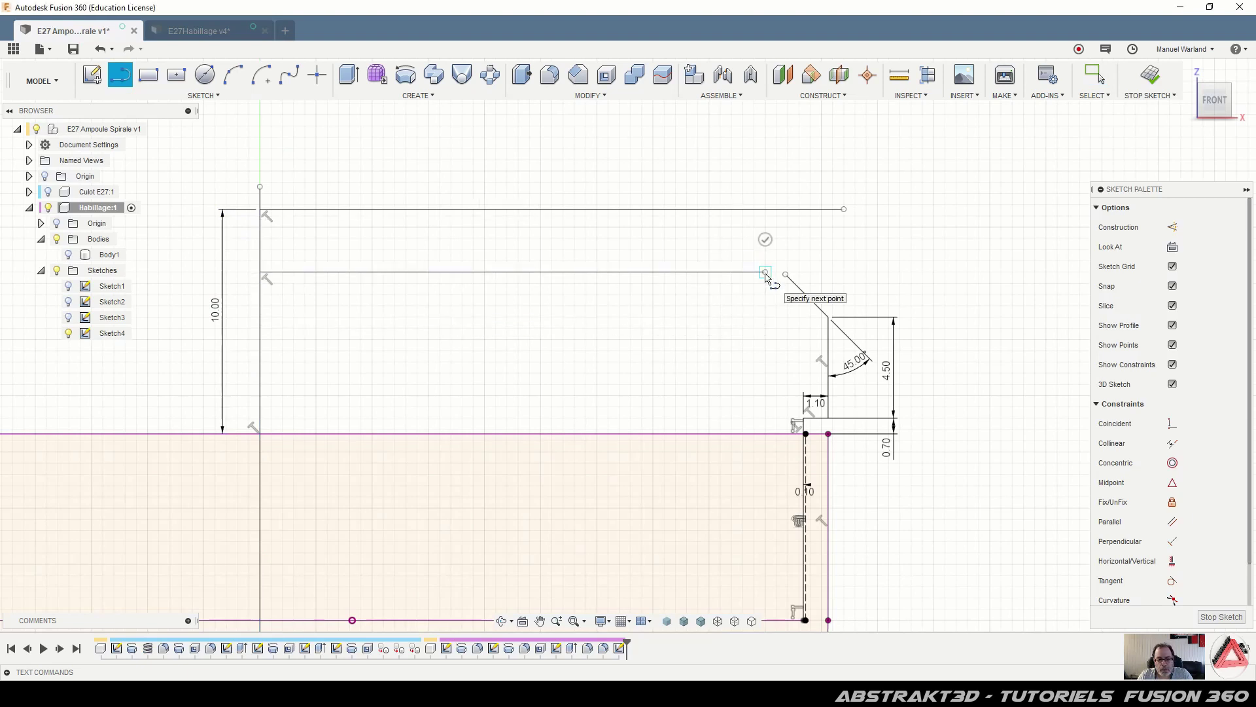
pyautogui.press('Escape')
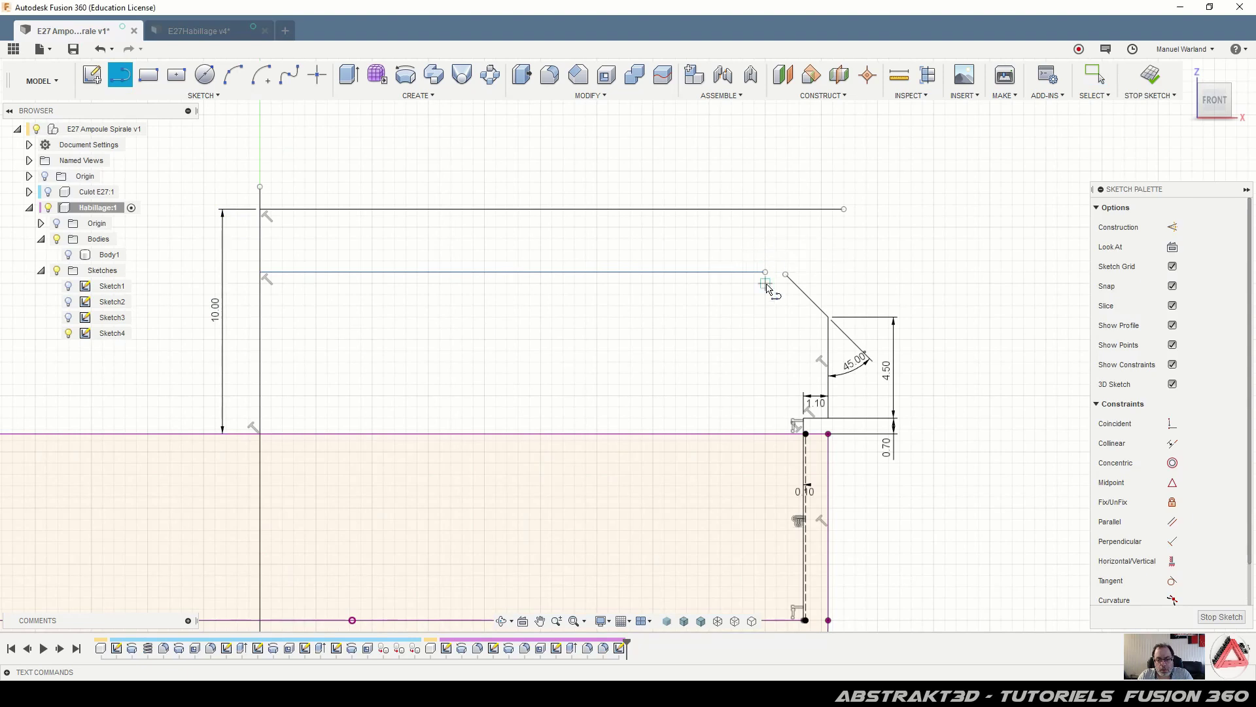
# Set the spacing between the two horizontal lines to 3 mm
pyautogui.press('Escape')
pyautogui.click(523, 210)
pyautogui.click(540, 272)
pyautogui.click(954, 252)
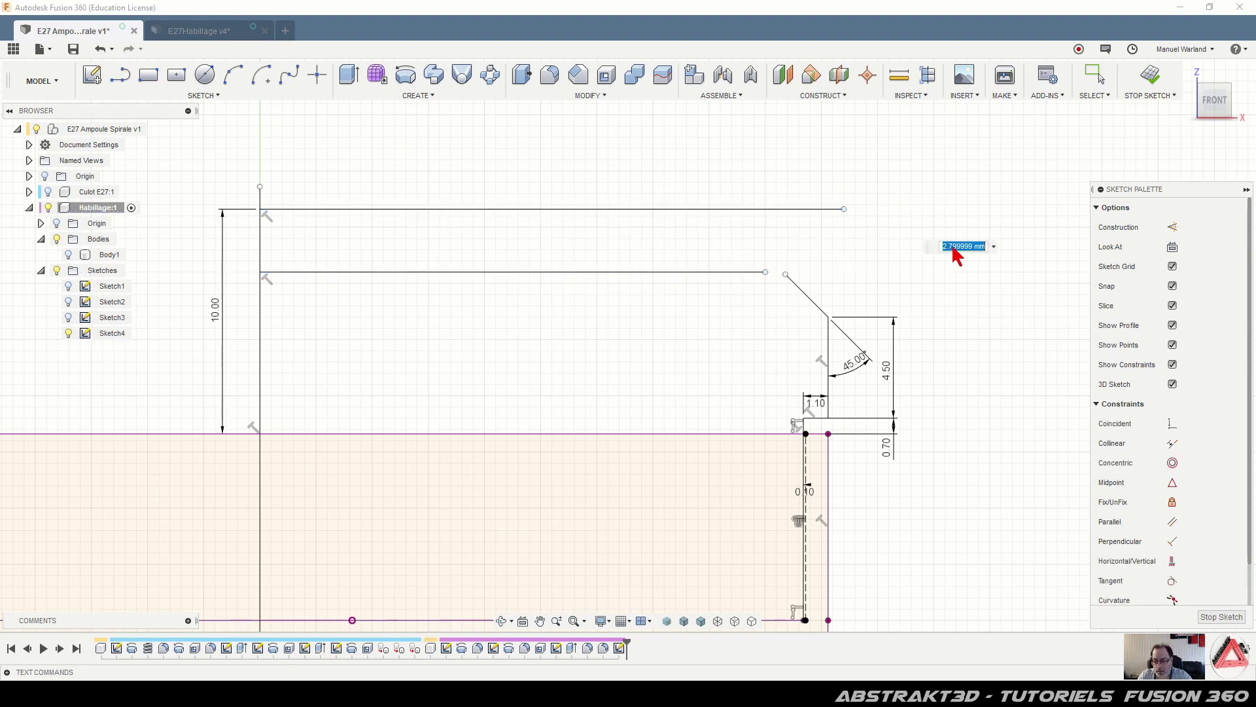
pyautogui.write('3')
pyautogui.press('Return')
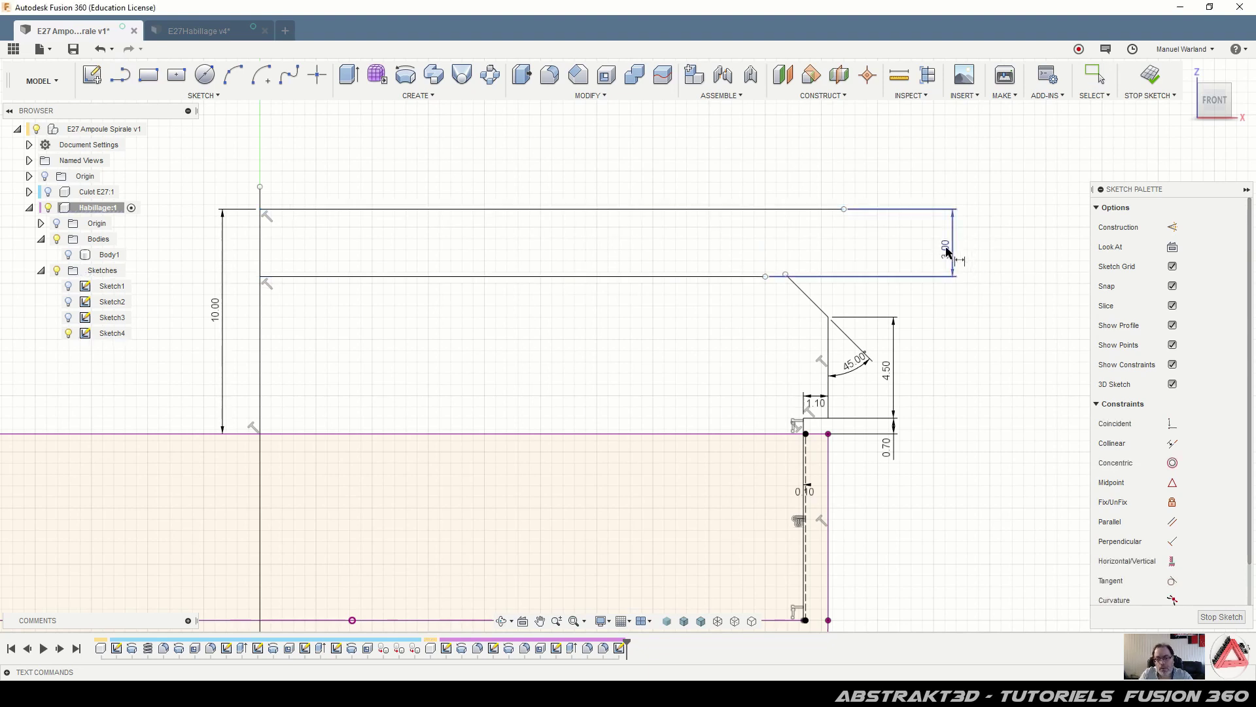
# Extend the lower horizontal line's free end to meet the slanted line and close the profile
pyautogui.scroll(5, 794, 280)
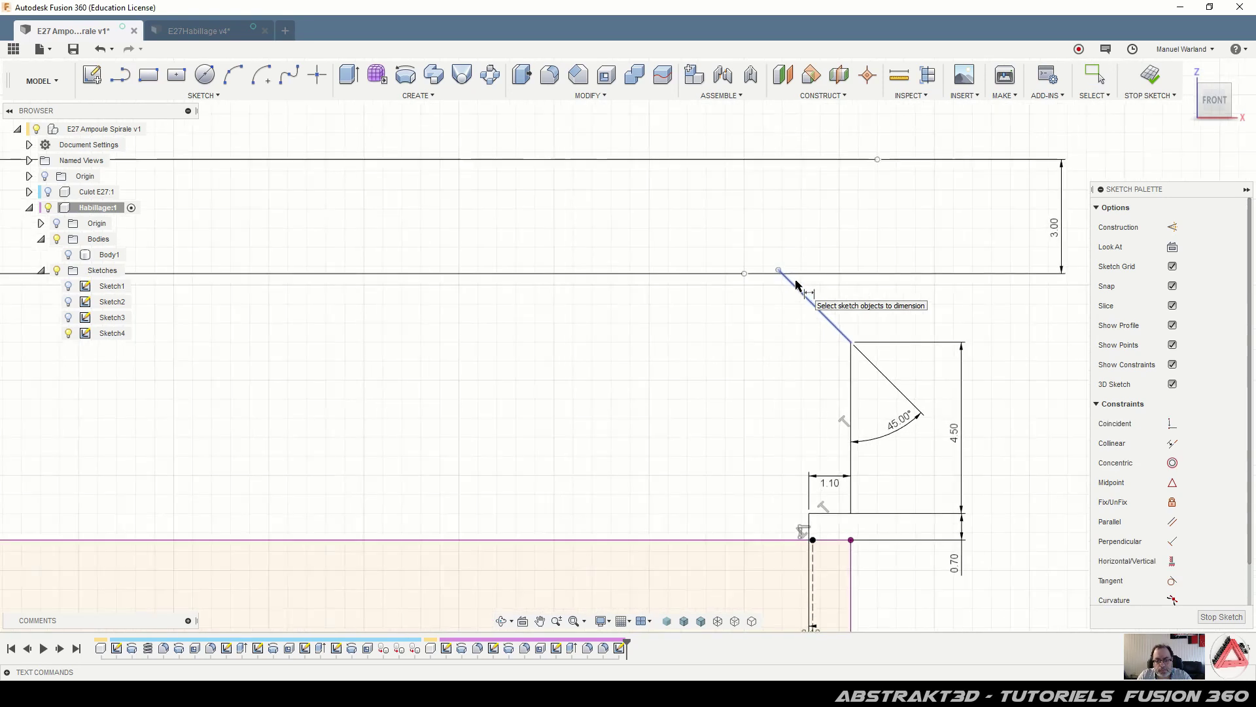
pyautogui.click(1095, 75)
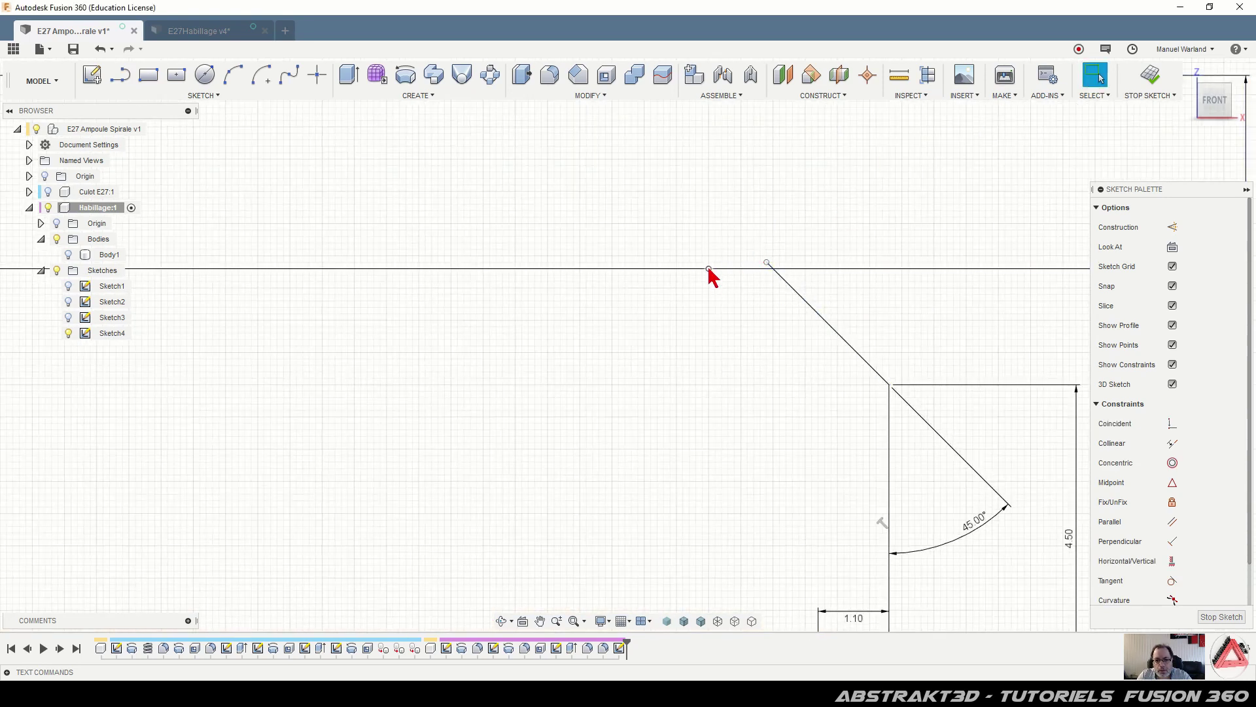
pyautogui.click(772, 269)
pyautogui.moveTo(773, 269); pyautogui.dragTo(774, 270)
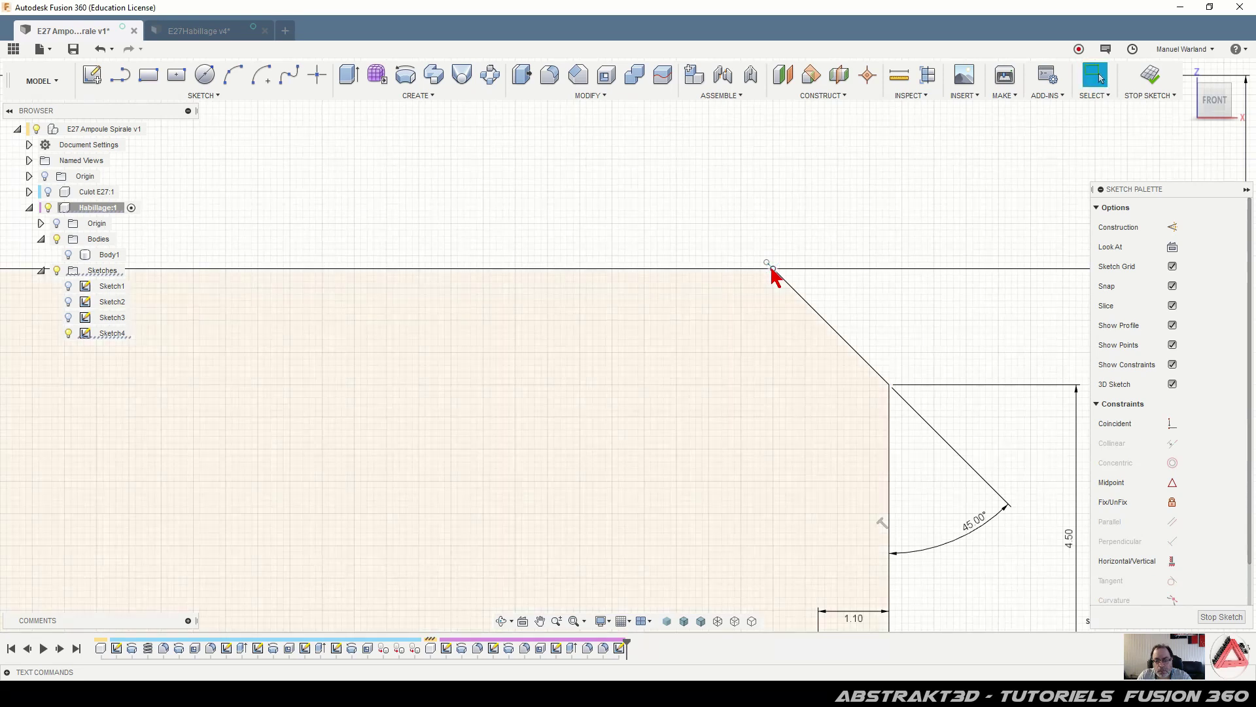
# Trim off the slanted line's short end that protrudes above the lower horizontal line
pyautogui.scroll(3, 845, 224)
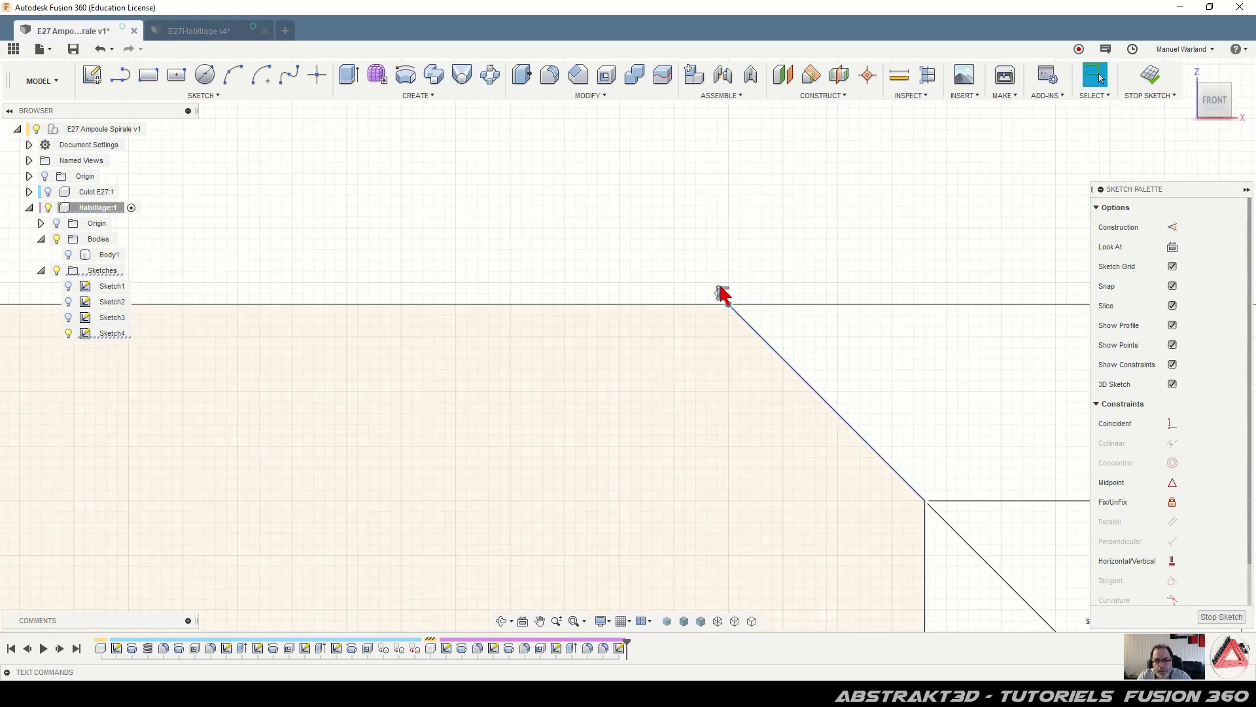
pyautogui.click(947, 246)
pyautogui.press('l')
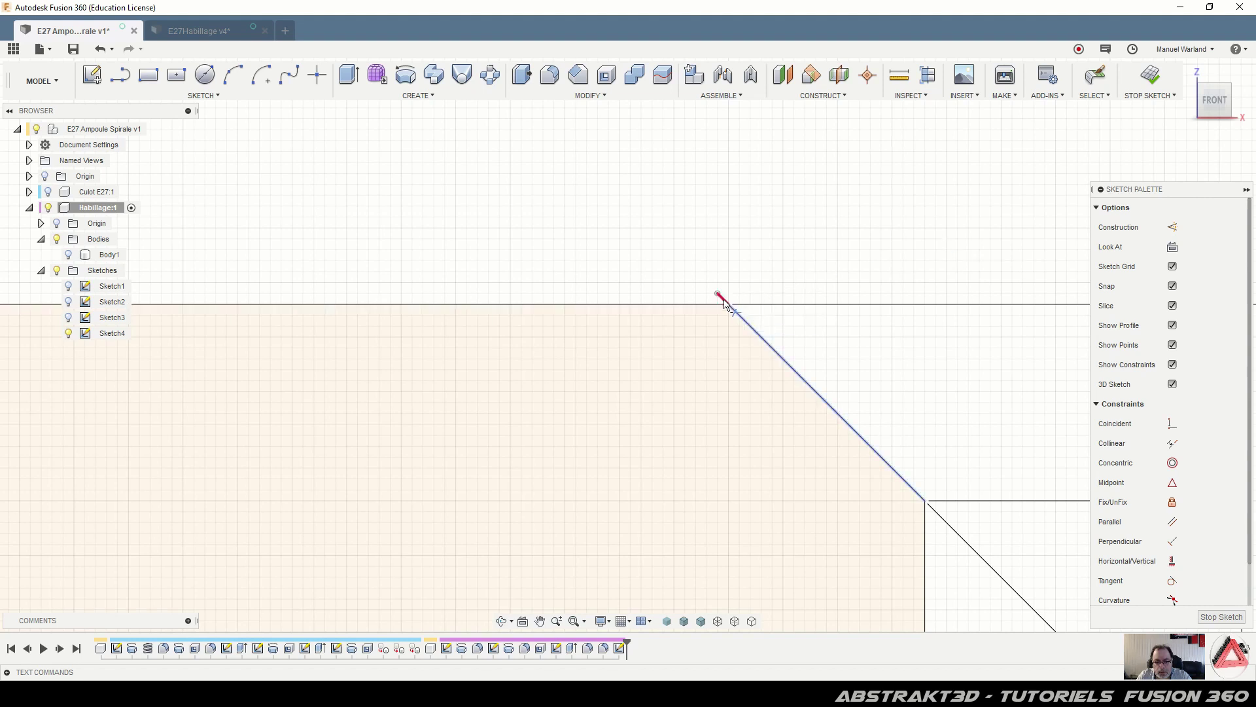
pyautogui.scroll(-5, 848, 199)
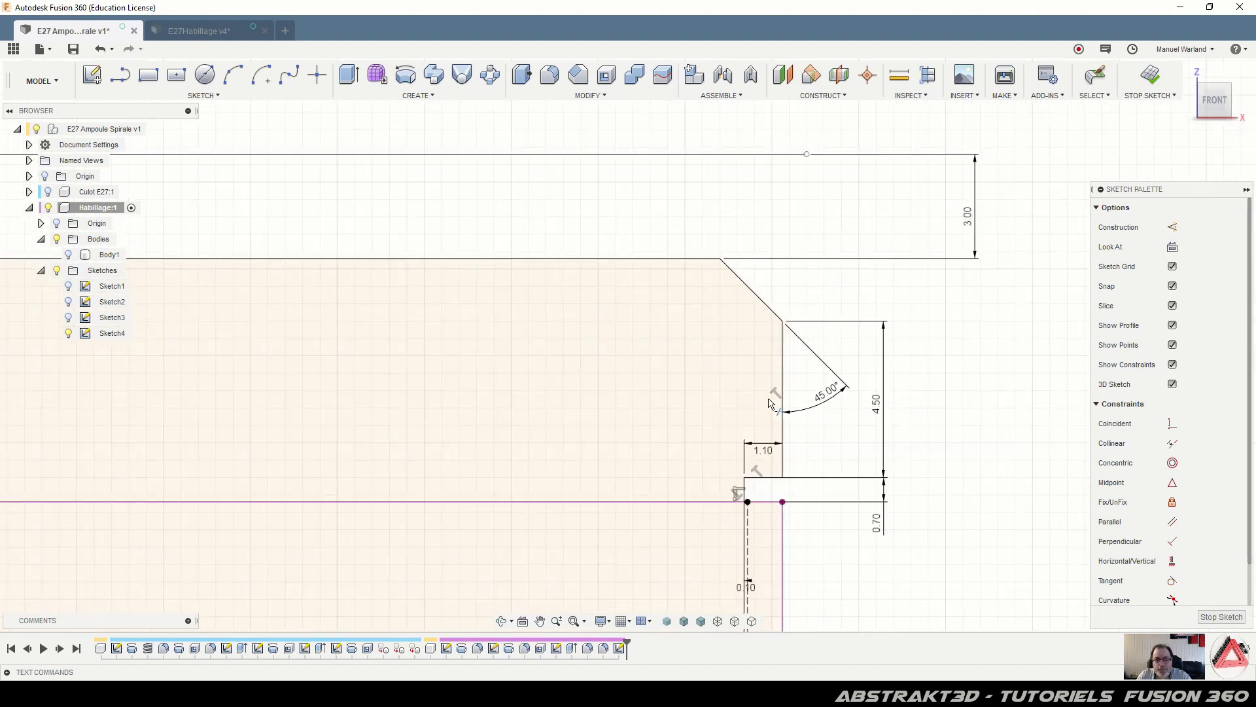
# Draw a stepped line from the slanted line's upper end: about 1.6 mm up, inward horizontally, and vertically up to the uppermost horizontal line
pyautogui.scroll(-2, 876, 432)
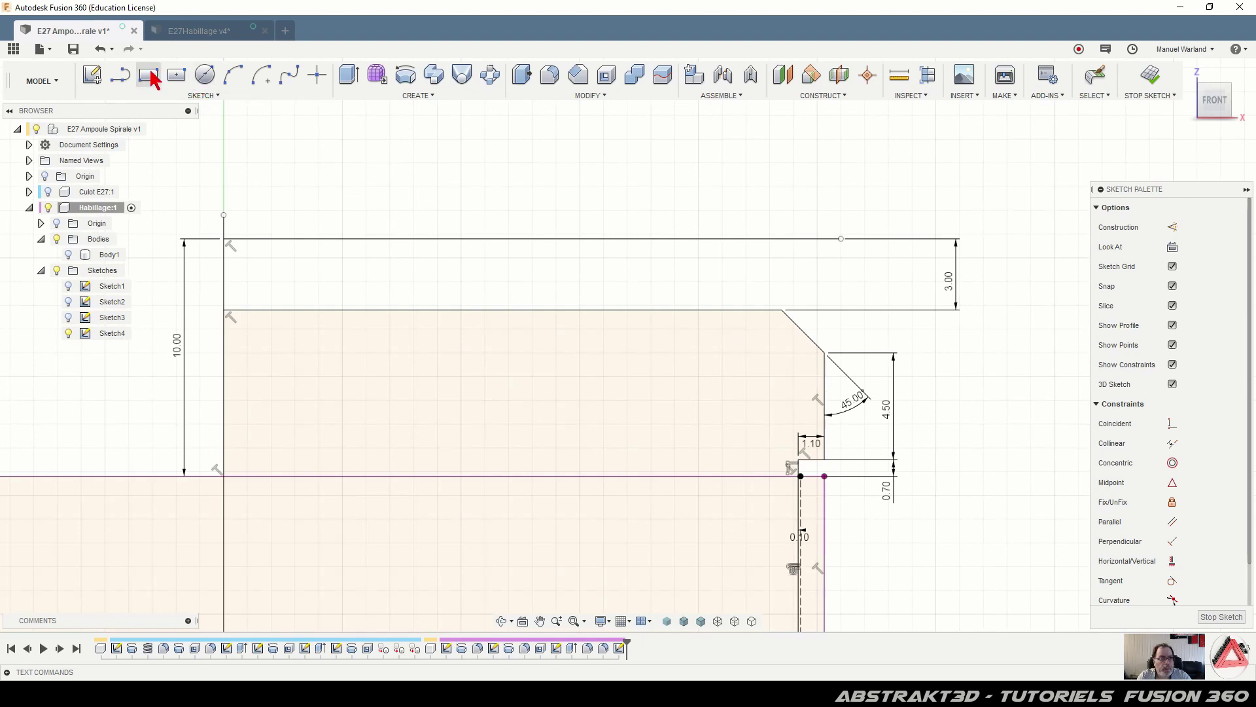
pyautogui.click(121, 76)
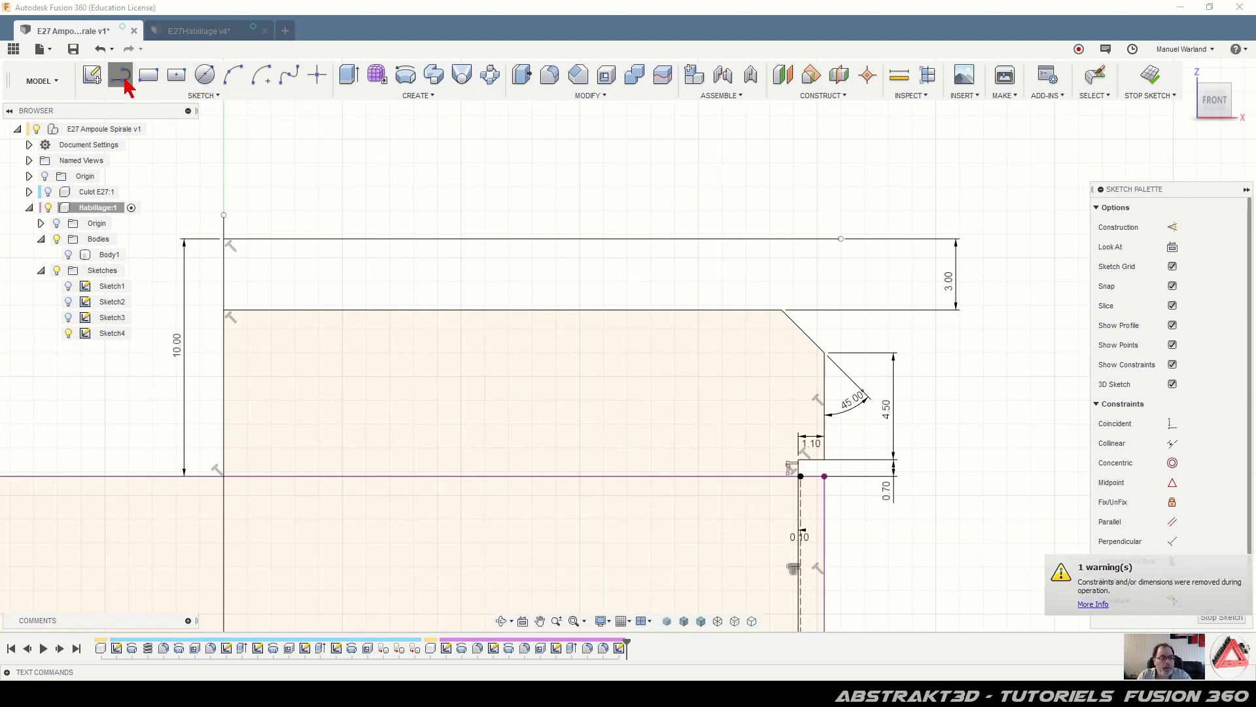
pyautogui.click(781, 310)
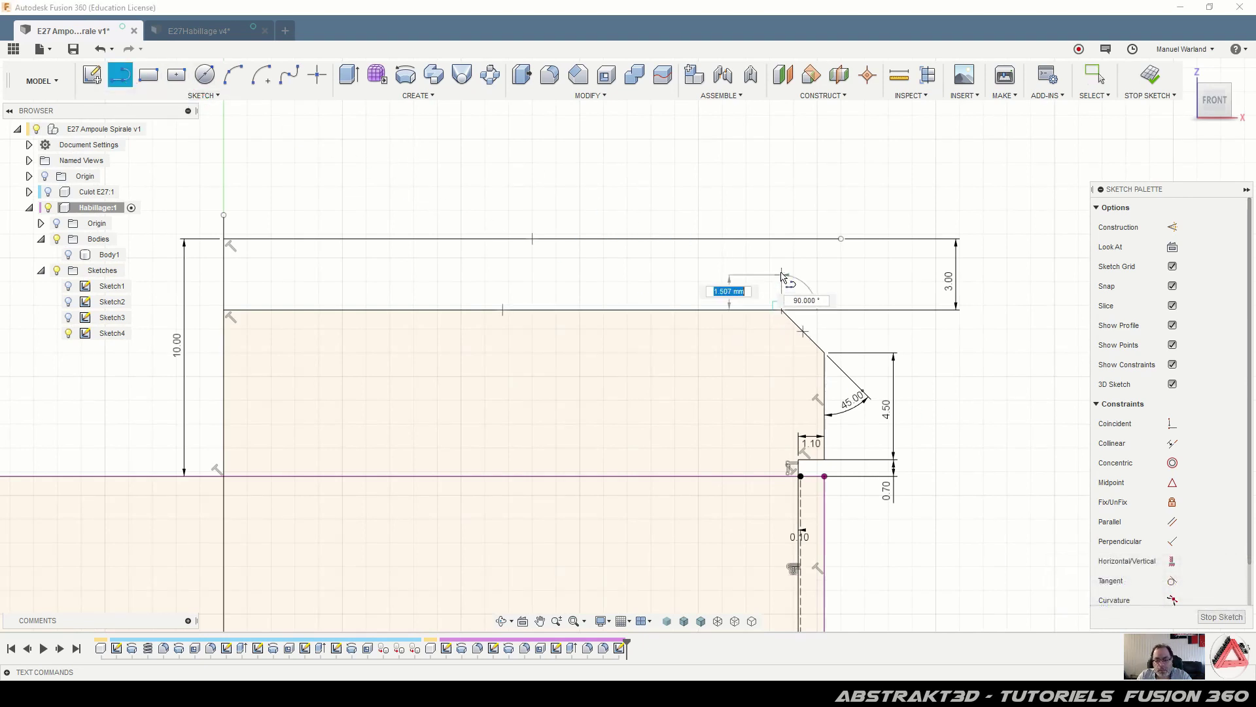
pyautogui.click(782, 271)
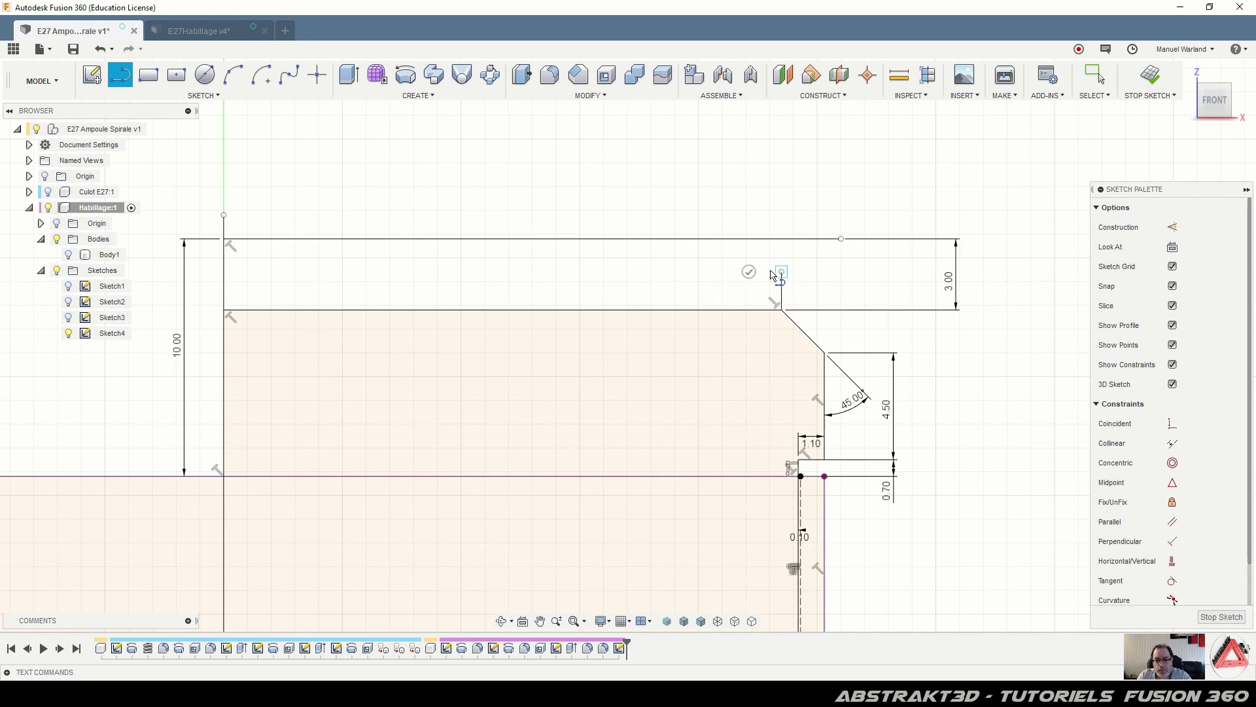
pyautogui.click(729, 273)
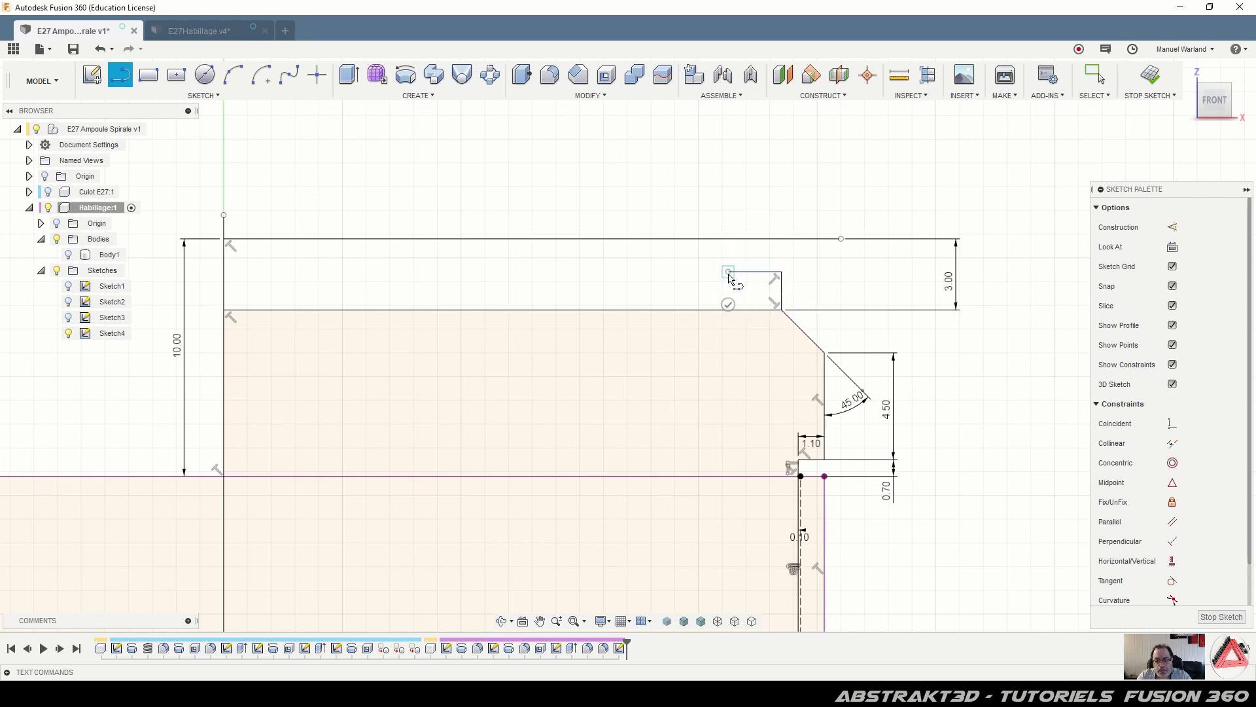
pyautogui.click(726, 240)
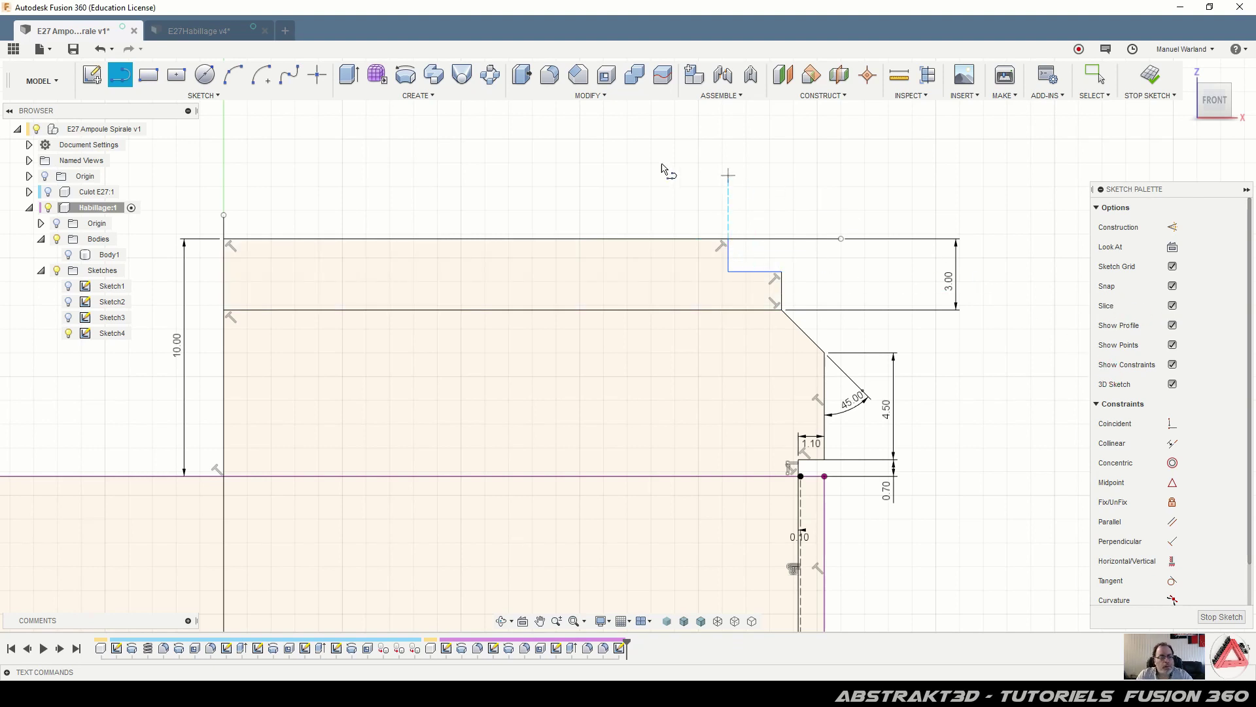
# Dimension the horizontal offset between the step's two short vertical lines at 1.5 mm
pyautogui.press('d')
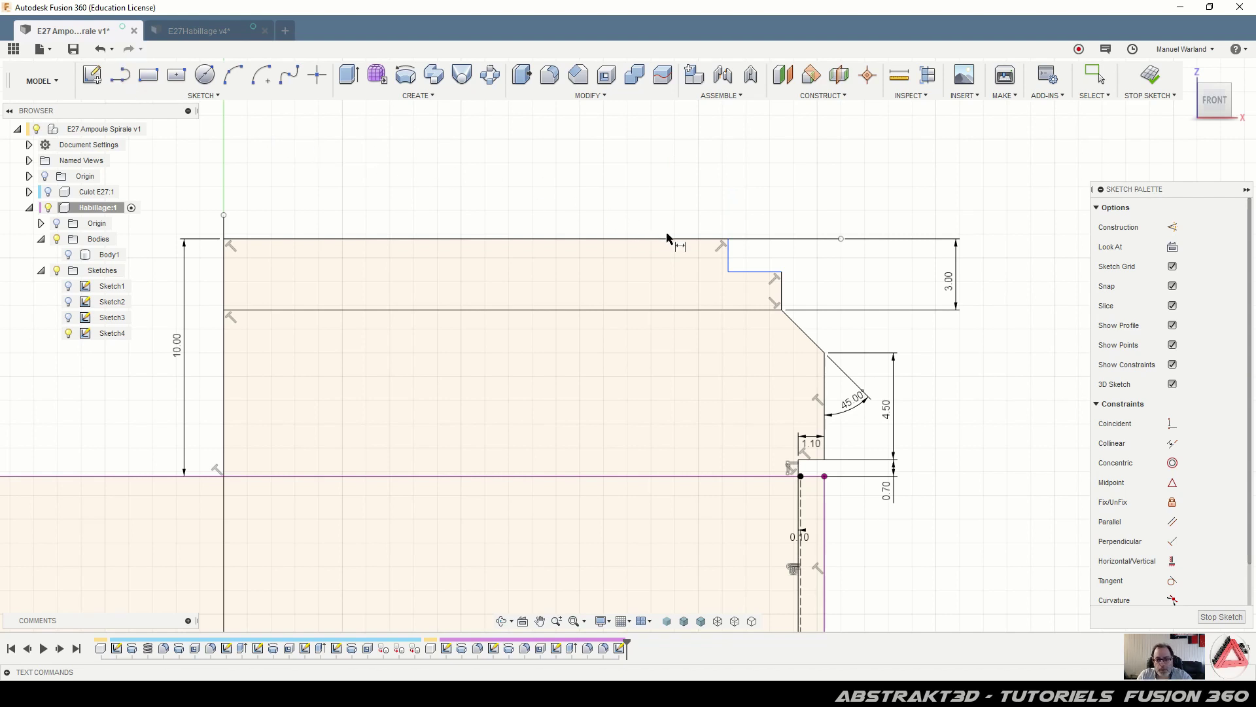
pyautogui.click(775, 273)
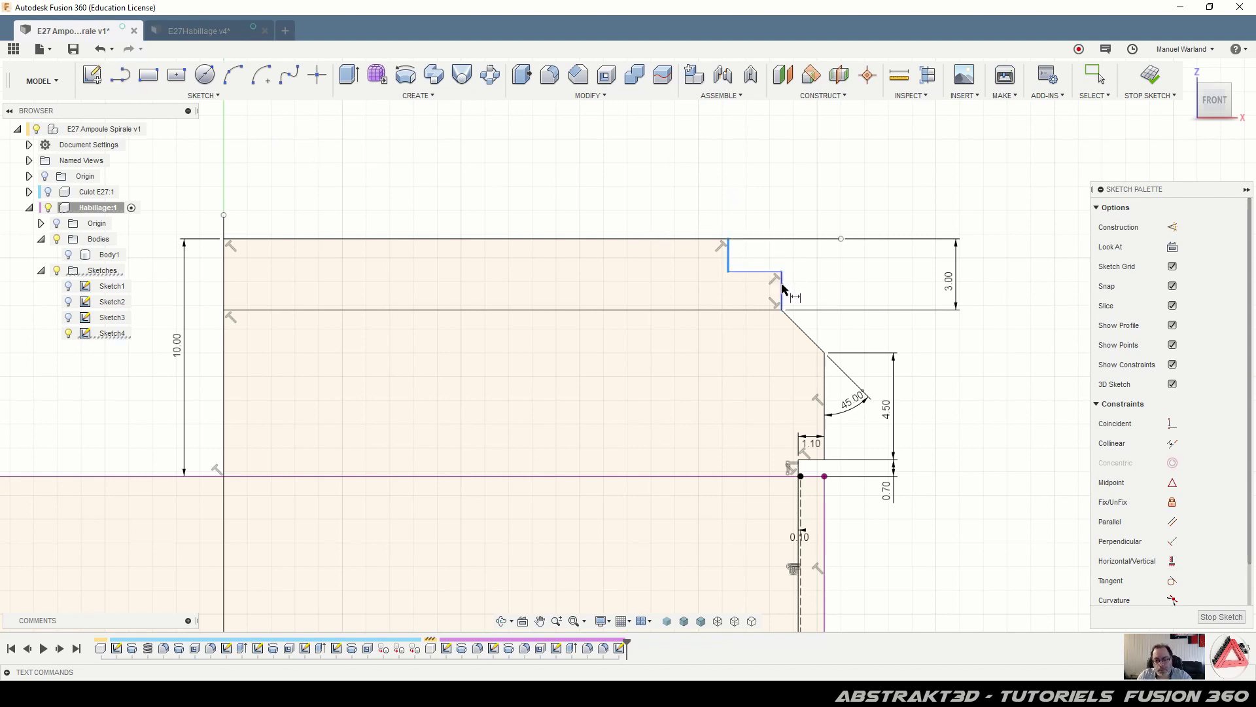
pyautogui.click(754, 186)
pyautogui.write('1.5')
pyautogui.press('Return')
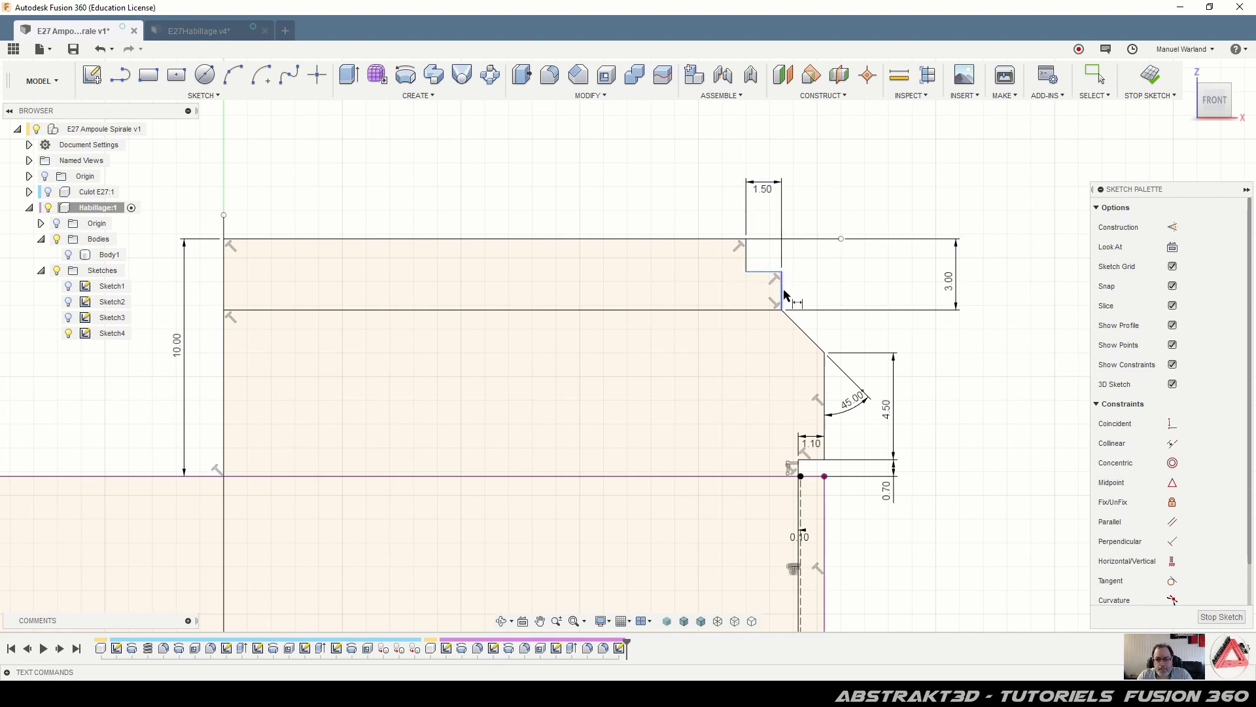
# Dimension the step's height above the lower horizontal line at 1.5 mm
pyautogui.click(762, 271)
pyautogui.click(755, 310)
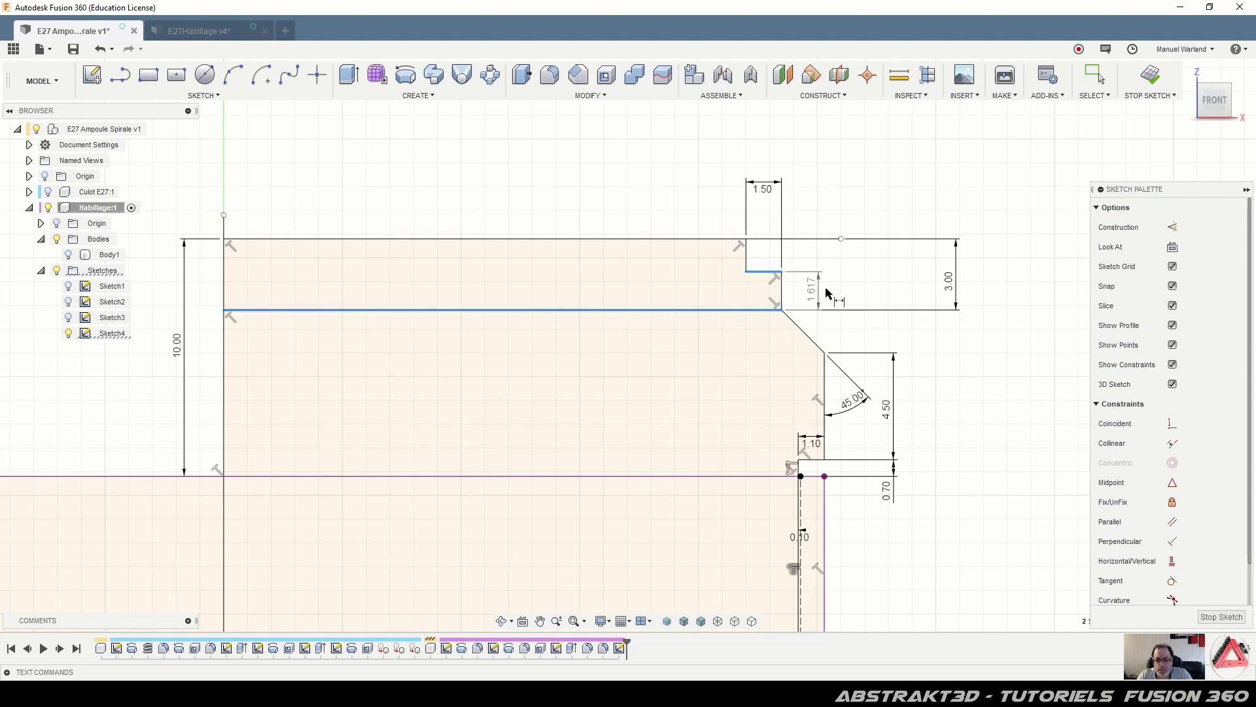
pyautogui.click(827, 289)
pyautogui.write('1.5')
pyautogui.press('Return')
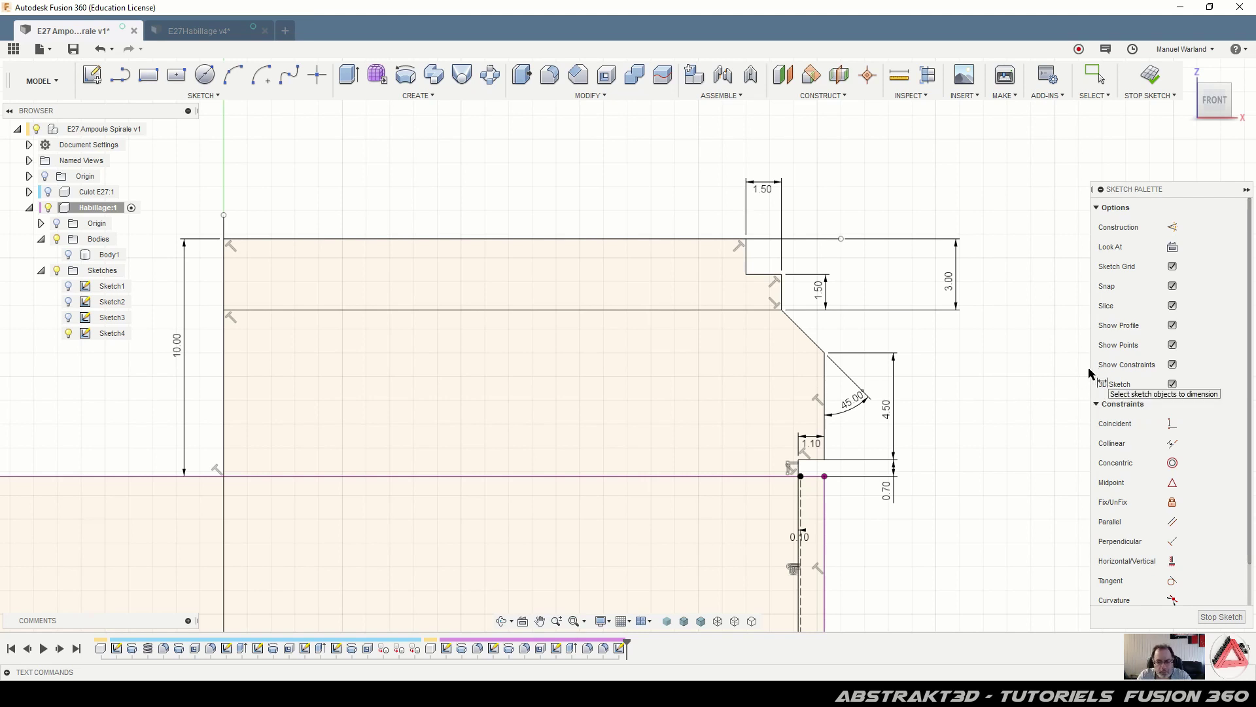
# Add a driven dimension between the two projected horizontal lines below the profile, and finish the sketch
pyautogui.scroll(-1, 1009, 253)
pyautogui.scroll(-1, 987, 238)
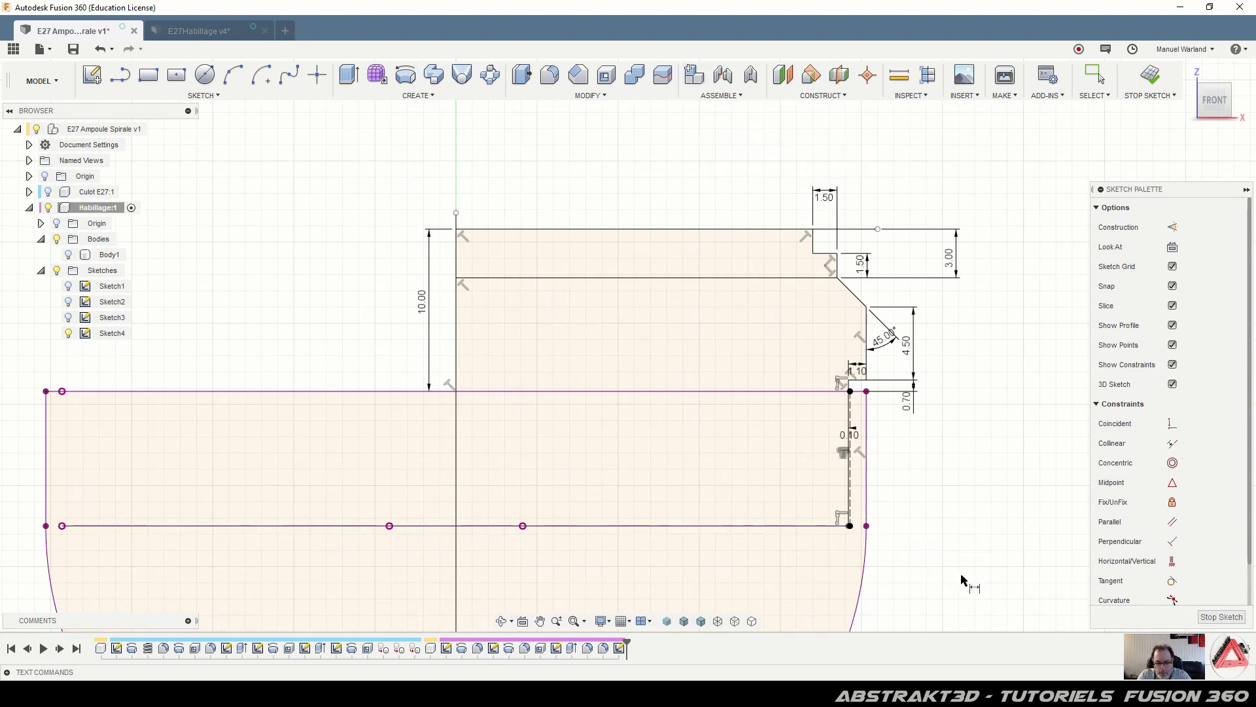
pyautogui.scroll(1, 1015, 596)
pyautogui.scroll(1, 1015, 596)
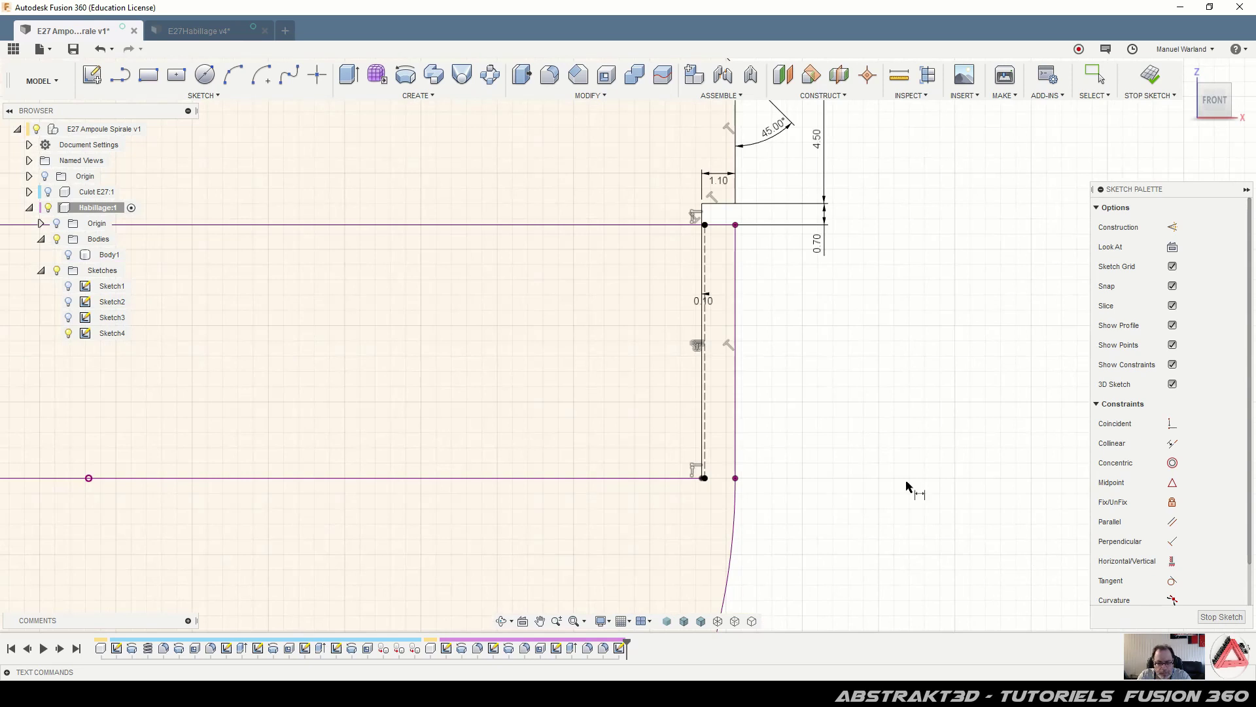
pyautogui.click(590, 225)
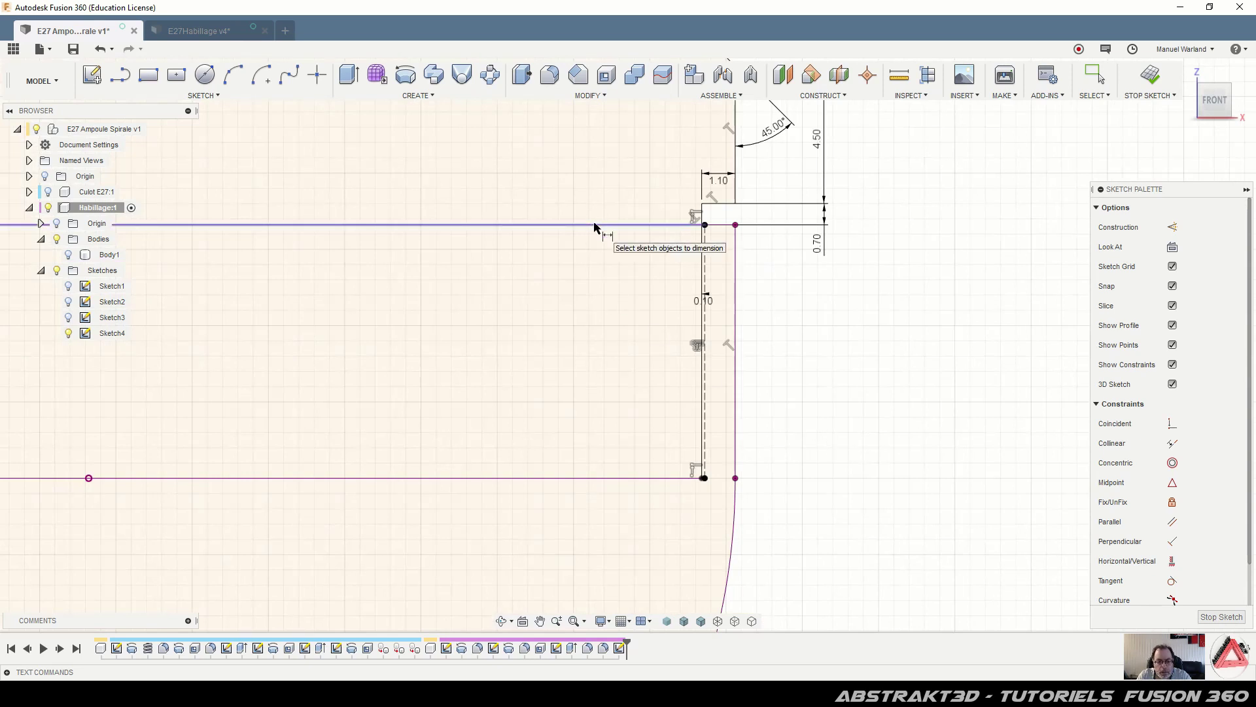
pyautogui.click(604, 478)
pyautogui.click(604, 479)
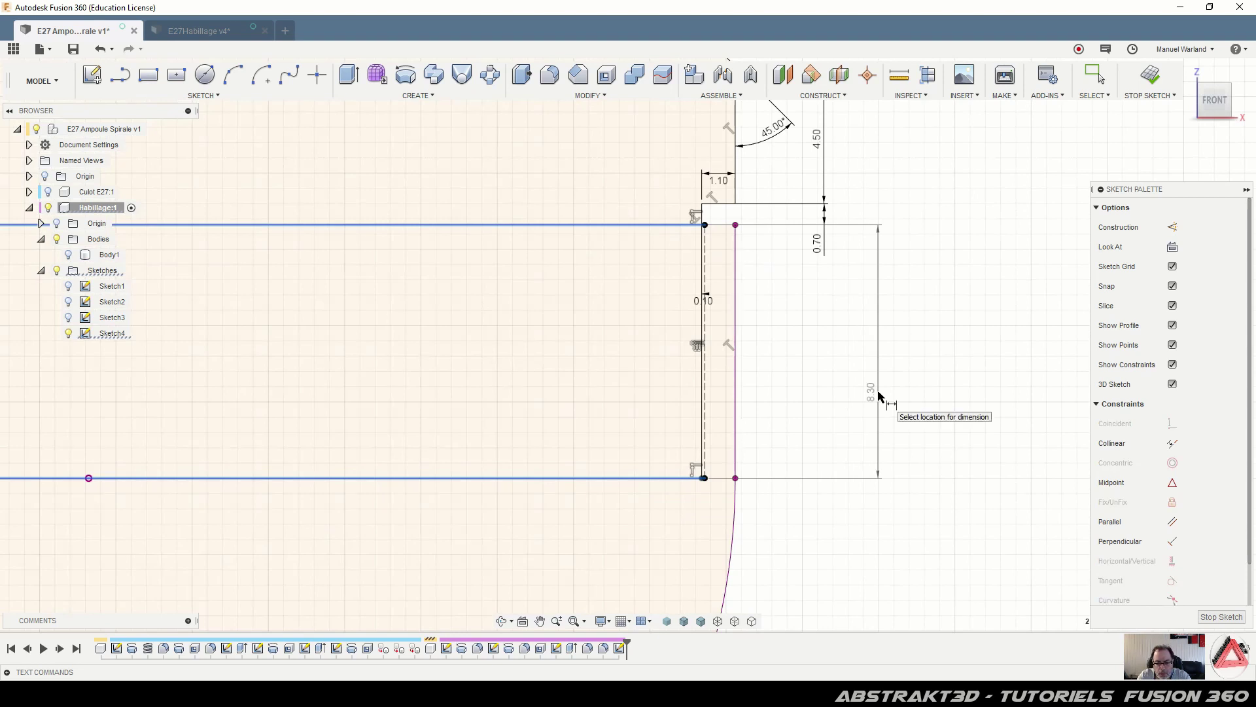
pyautogui.click(879, 397)
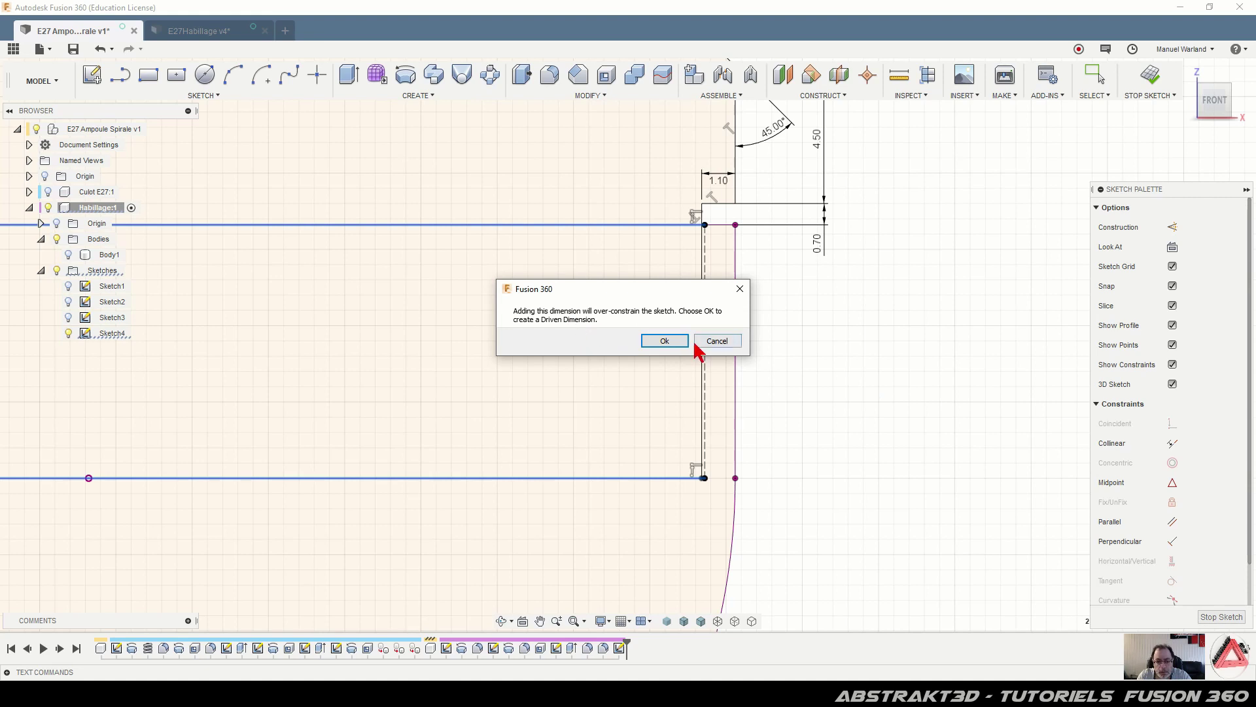
pyautogui.click(666, 340)
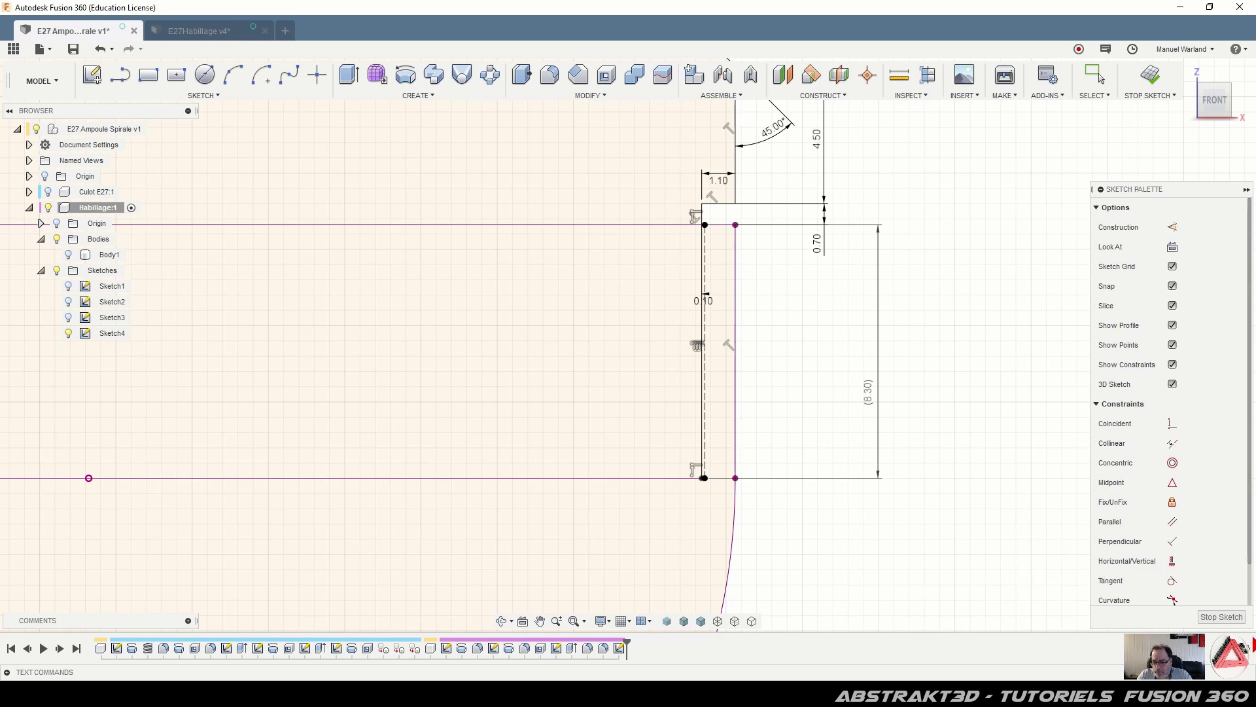
pyautogui.click(1224, 618)
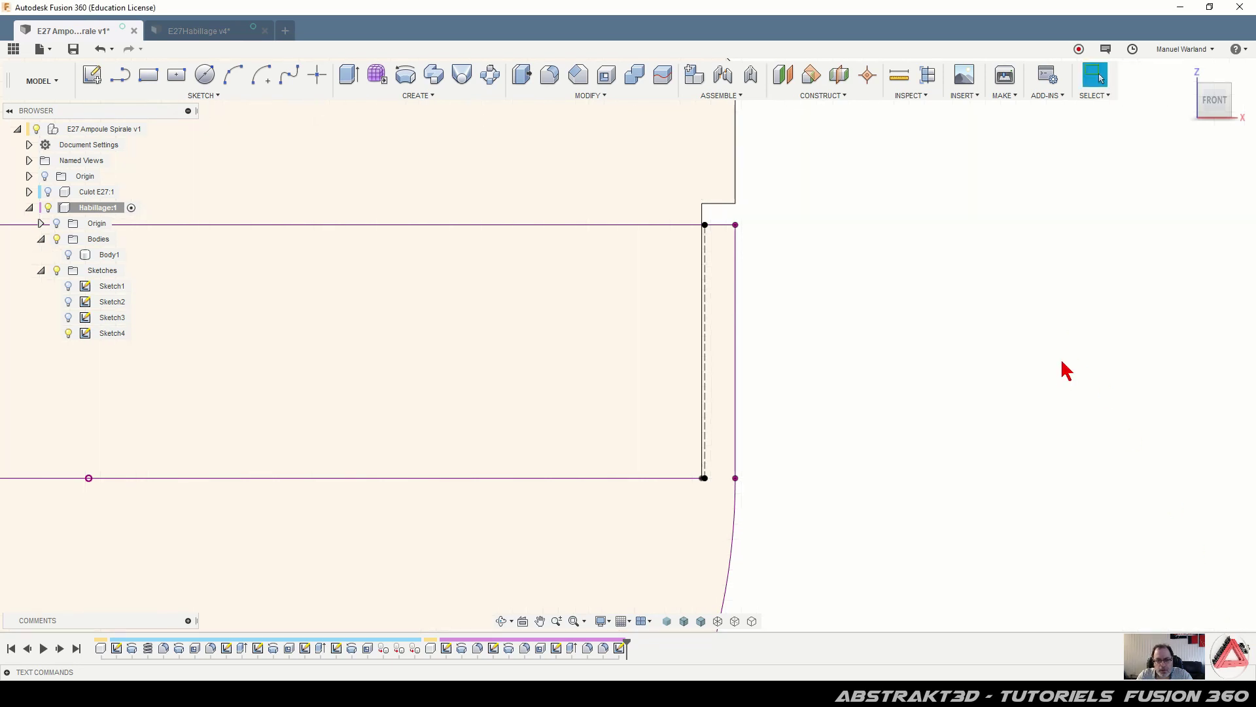
# Revolve the three stacked profiles 360° around the vertical center line as a new body
pyautogui.scroll(-2, 713, 540)
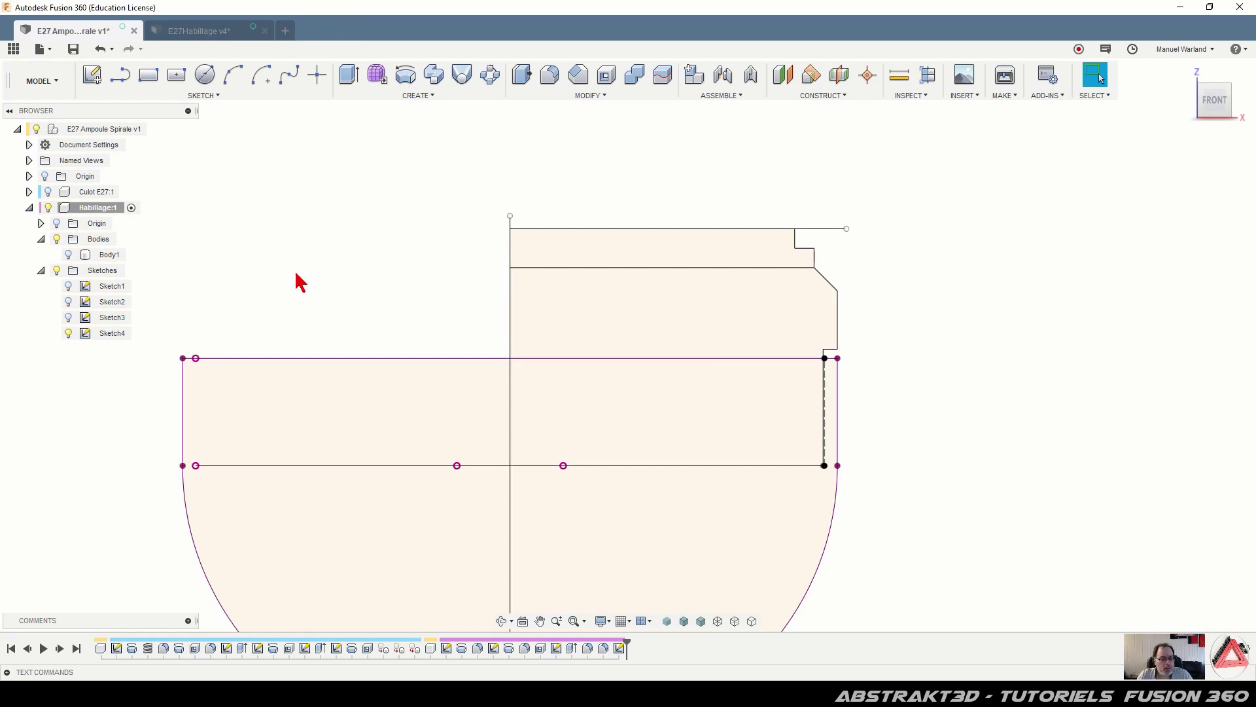
pyautogui.click(406, 80)
pyautogui.click(620, 391)
pyautogui.click(625, 315)
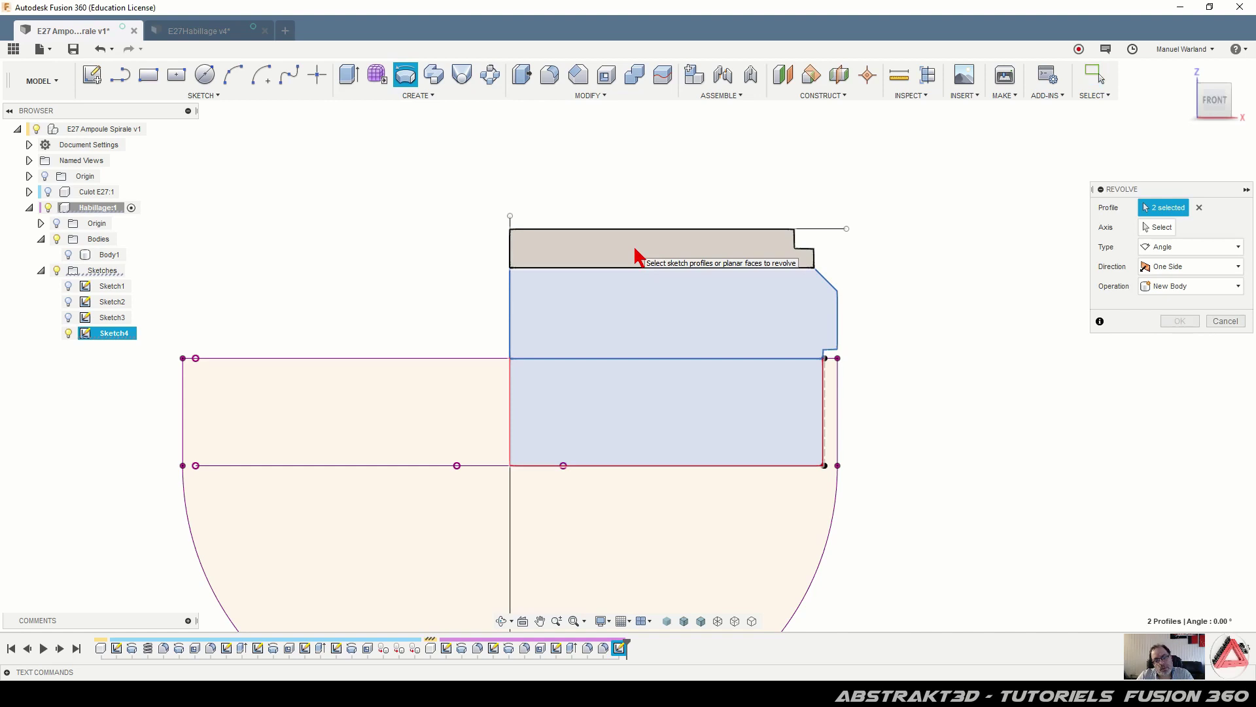
pyautogui.click(634, 251)
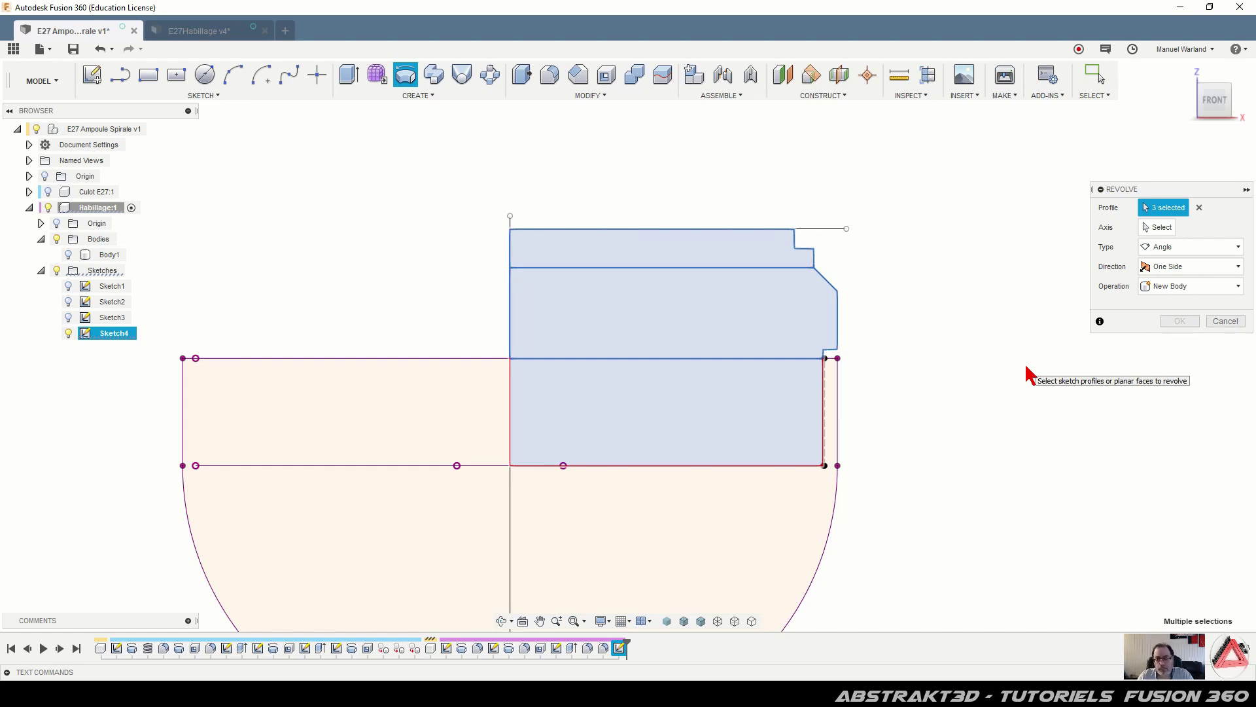
pyautogui.click(1161, 227)
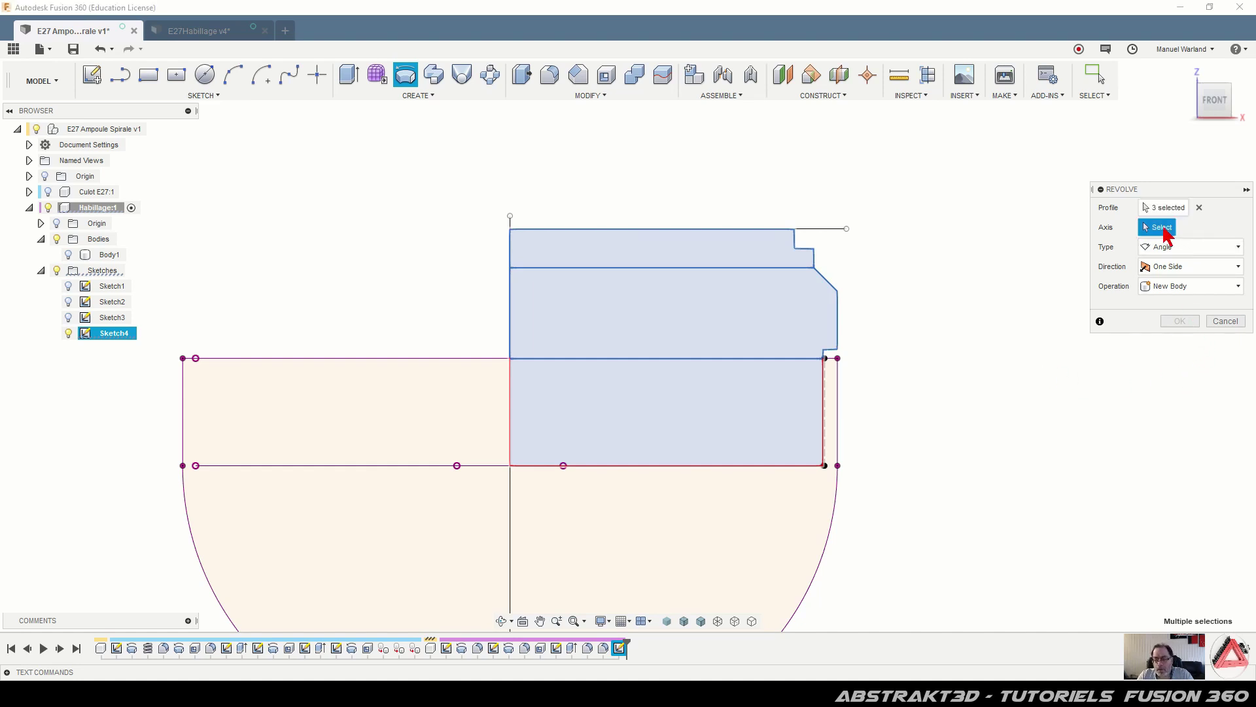
pyautogui.click(510, 515)
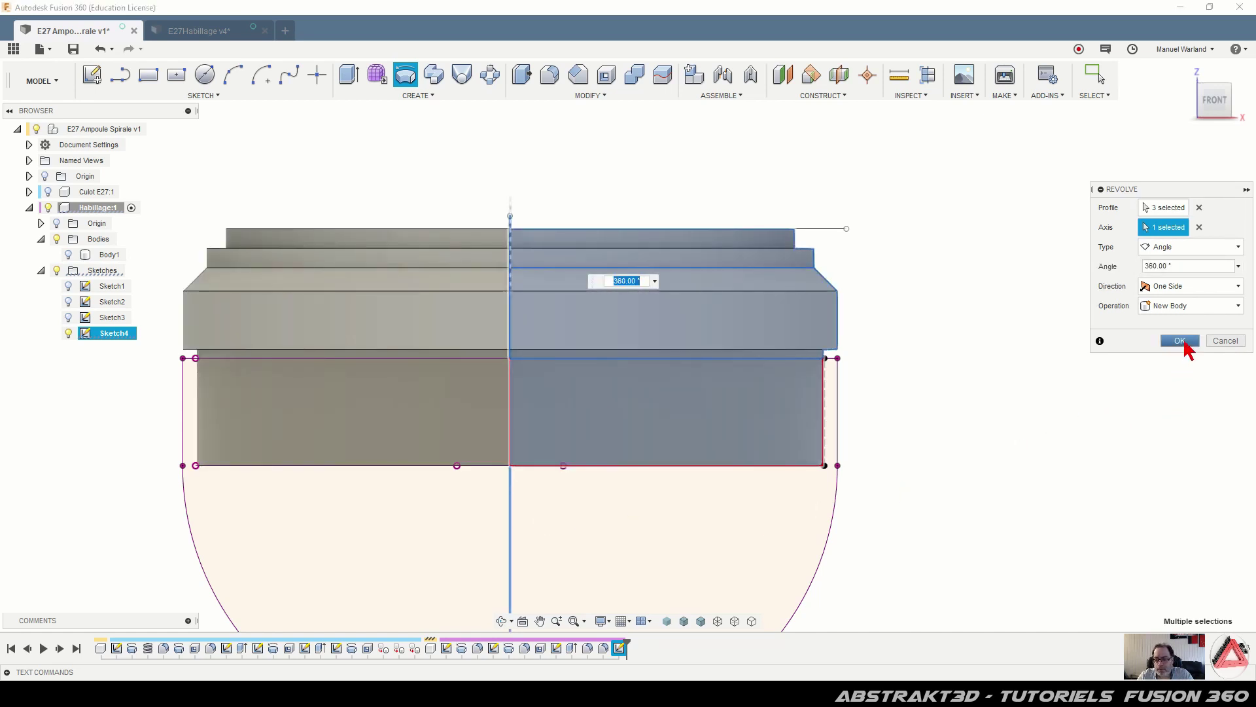
pyautogui.click(1180, 341)
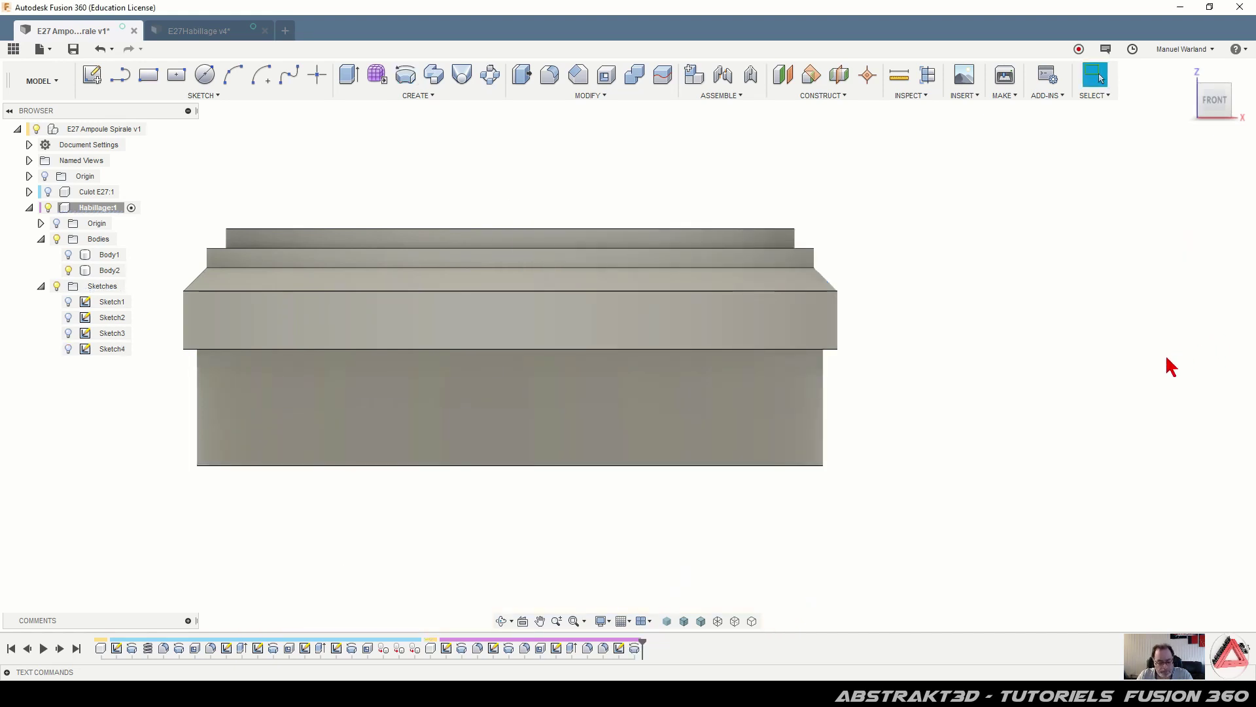
# Check the shoulder radii in E27Habillage v4, and fillet the upper and lower edges of the cover's 45° shoulder with a 2 mm radius
pyautogui.moveTo(1046, 363)
pyautogui.keyDown('shift'); pyautogui.mouseDown(button='middle')
pyautogui.moveTo(993, 370)
pyautogui.moveTo(1015, 386)
pyautogui.mouseUp(button='middle'); pyautogui.keyUp('shift')
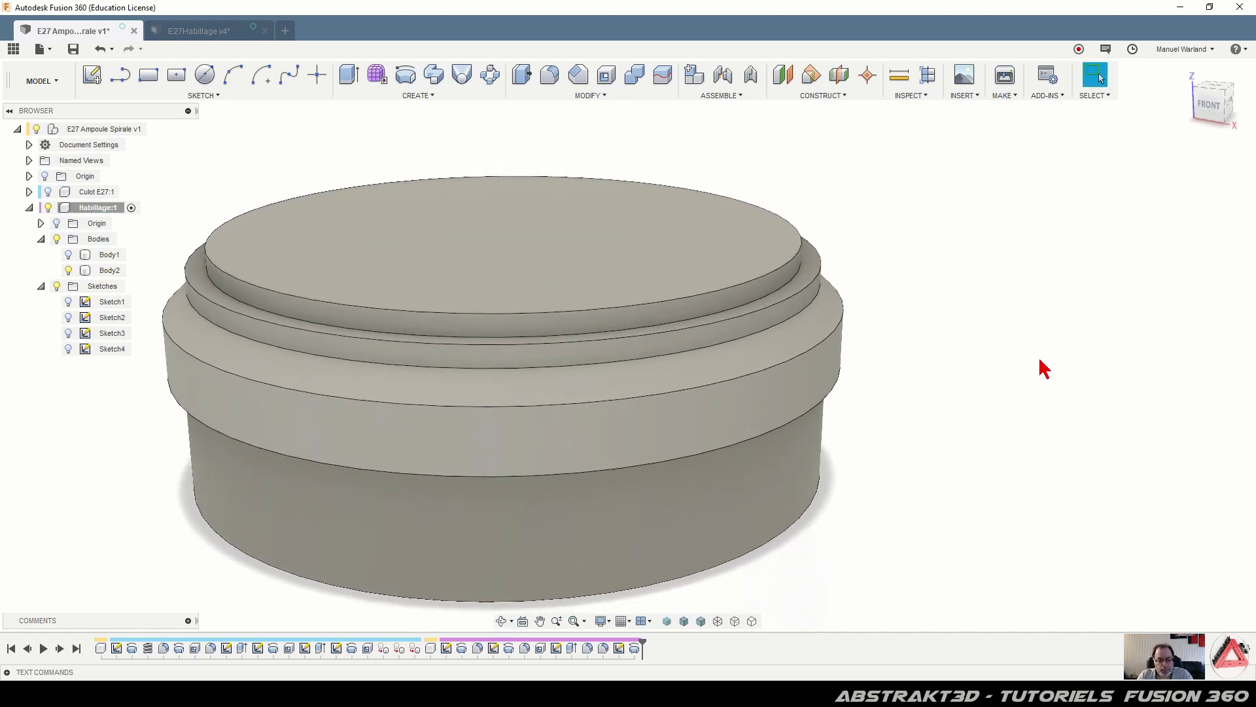
pyautogui.click(208, 32)
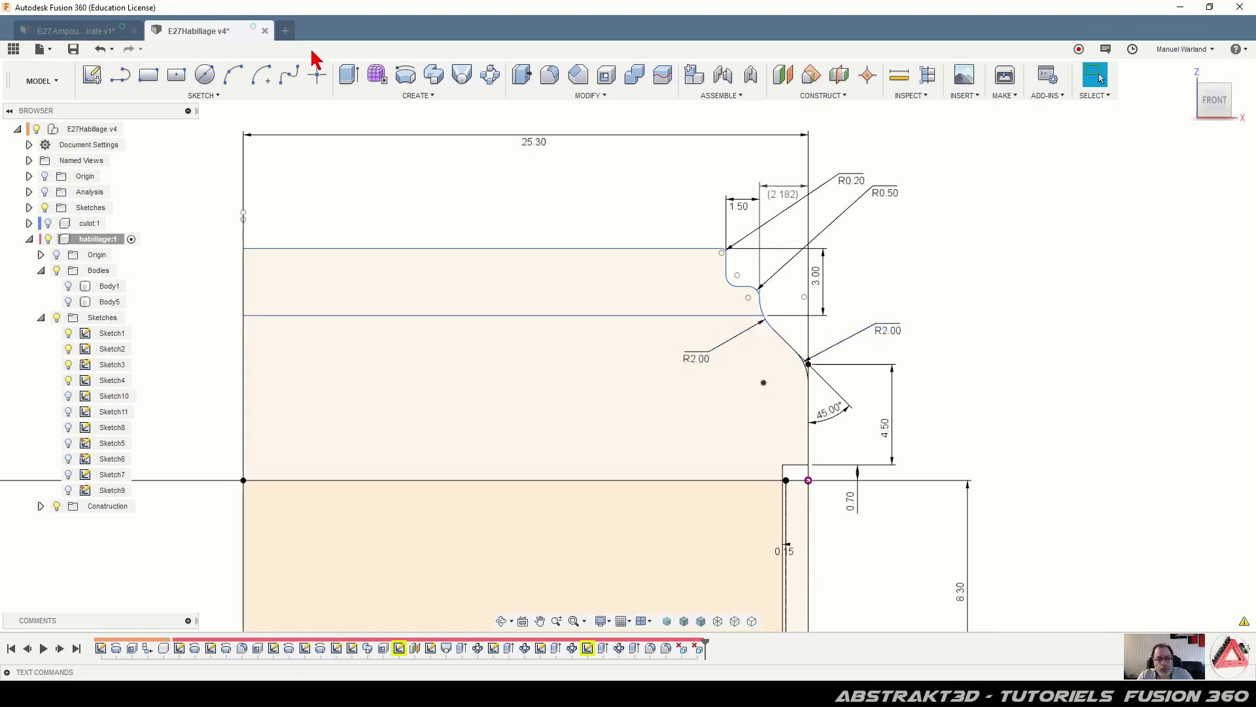
pyautogui.click(100, 33)
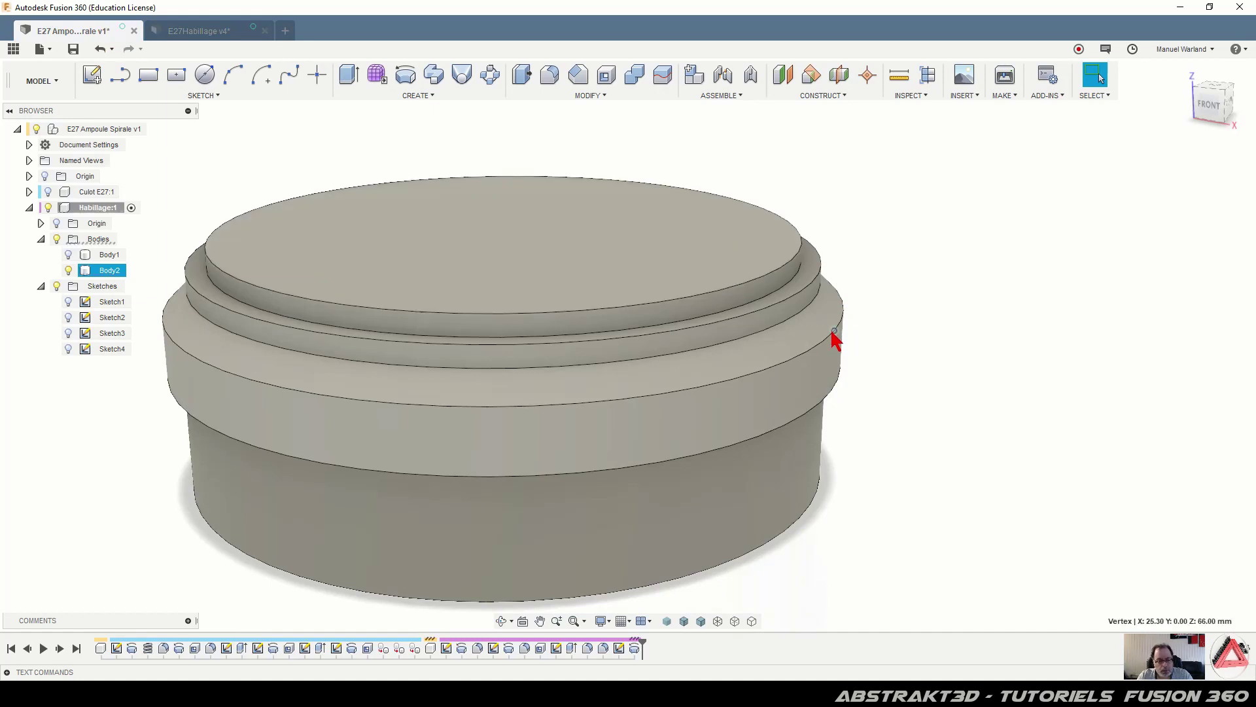
pyautogui.press('f')
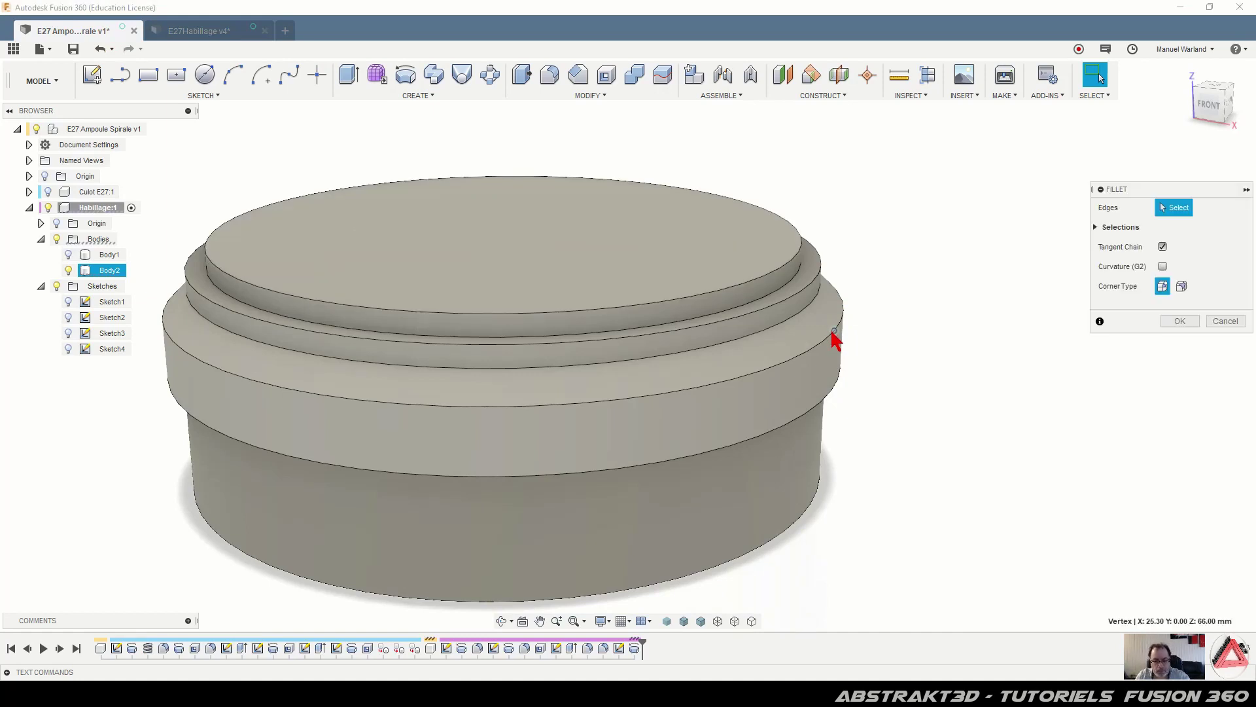
pyautogui.click(836, 337)
pyautogui.click(781, 331)
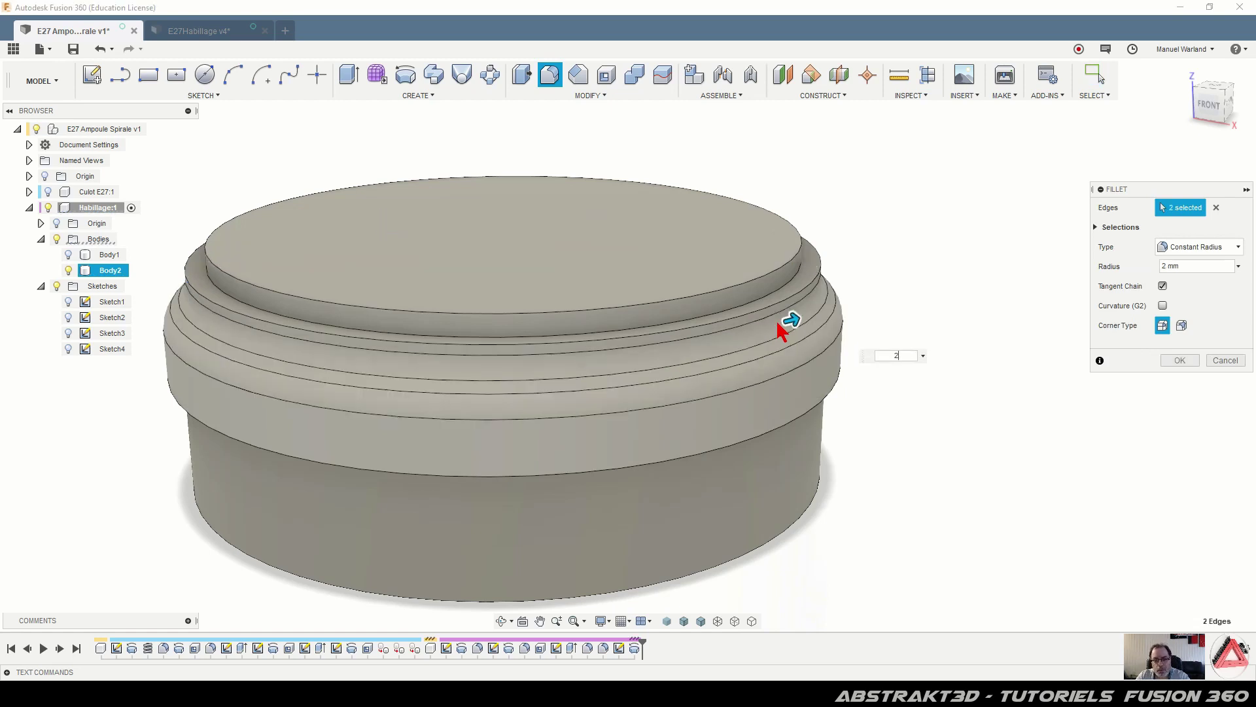
pyautogui.press('Return')
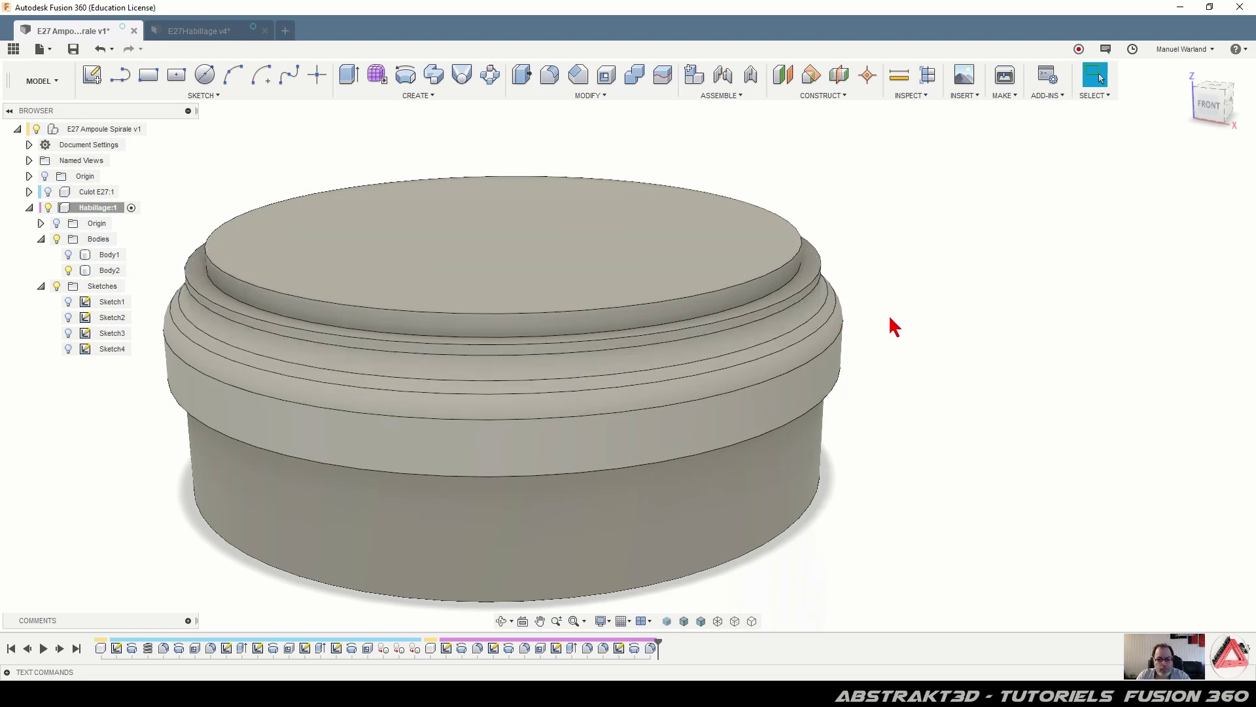
# Check the radius of the inner corner arc on the raised top's step in E27Habillage v4, and return to the E27 Ampoule Spirale model
pyautogui.scroll(2, 891, 316)
pyautogui.scroll(-1, 1106, 333)
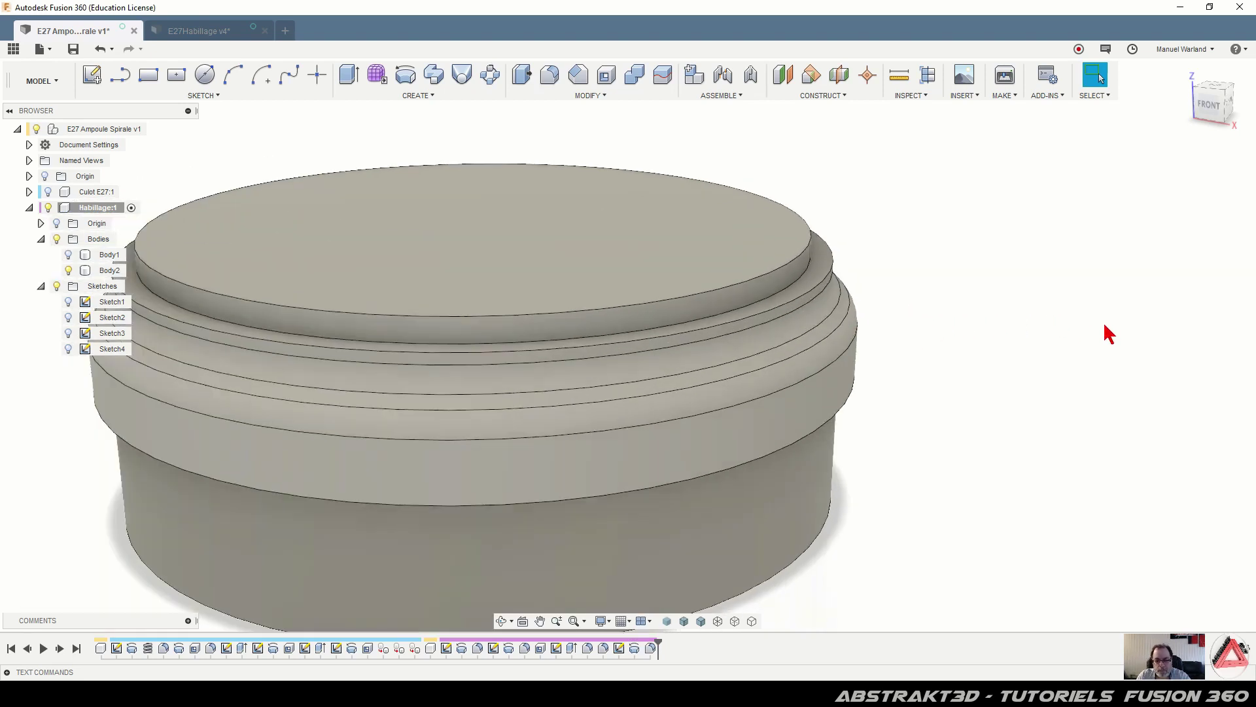
pyautogui.click(235, 33)
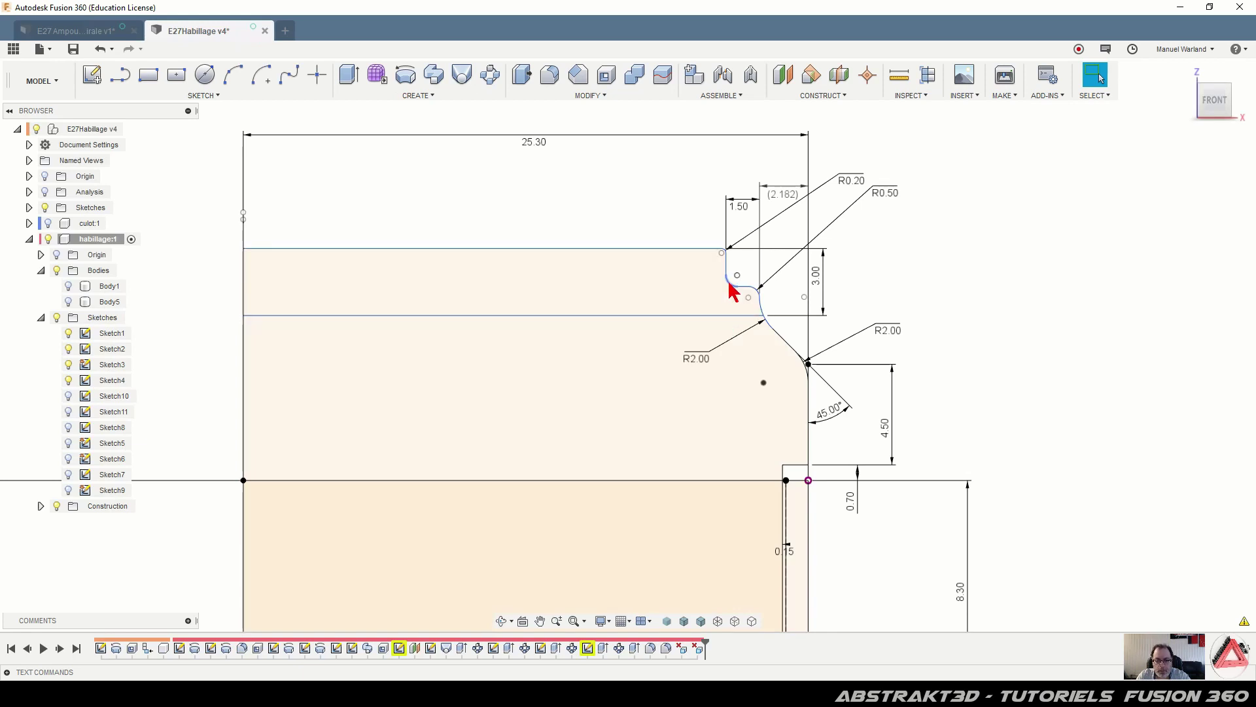
pyautogui.click(732, 285)
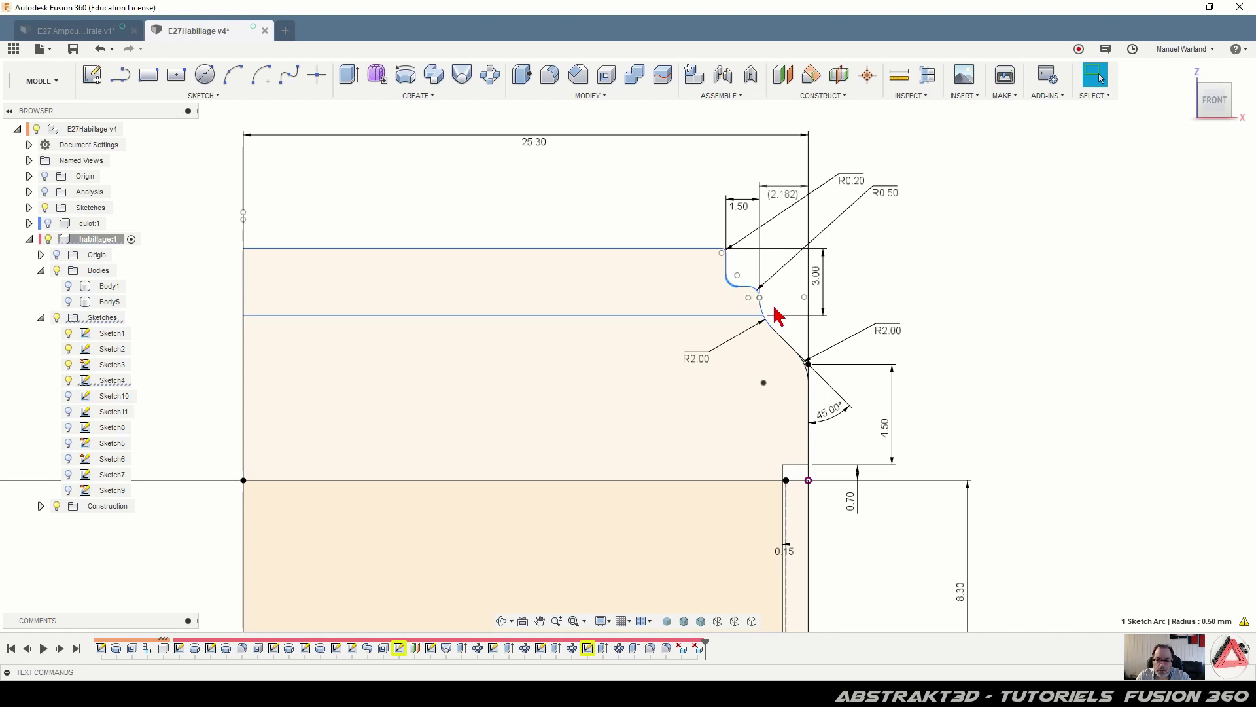
pyautogui.click(97, 34)
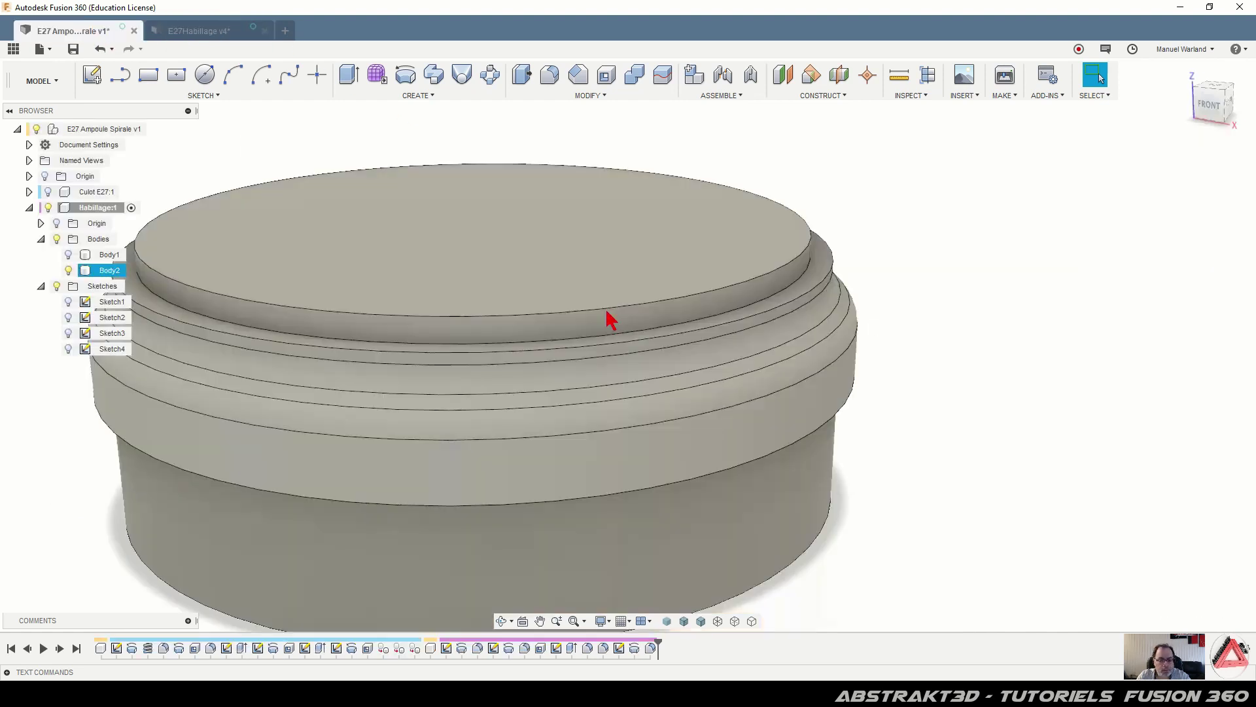
# Fillet the outer and inner circular edges of the step beneath the top disc with a 0.5 mm constant radius
pyautogui.click(795, 304)
pyautogui.press('f')
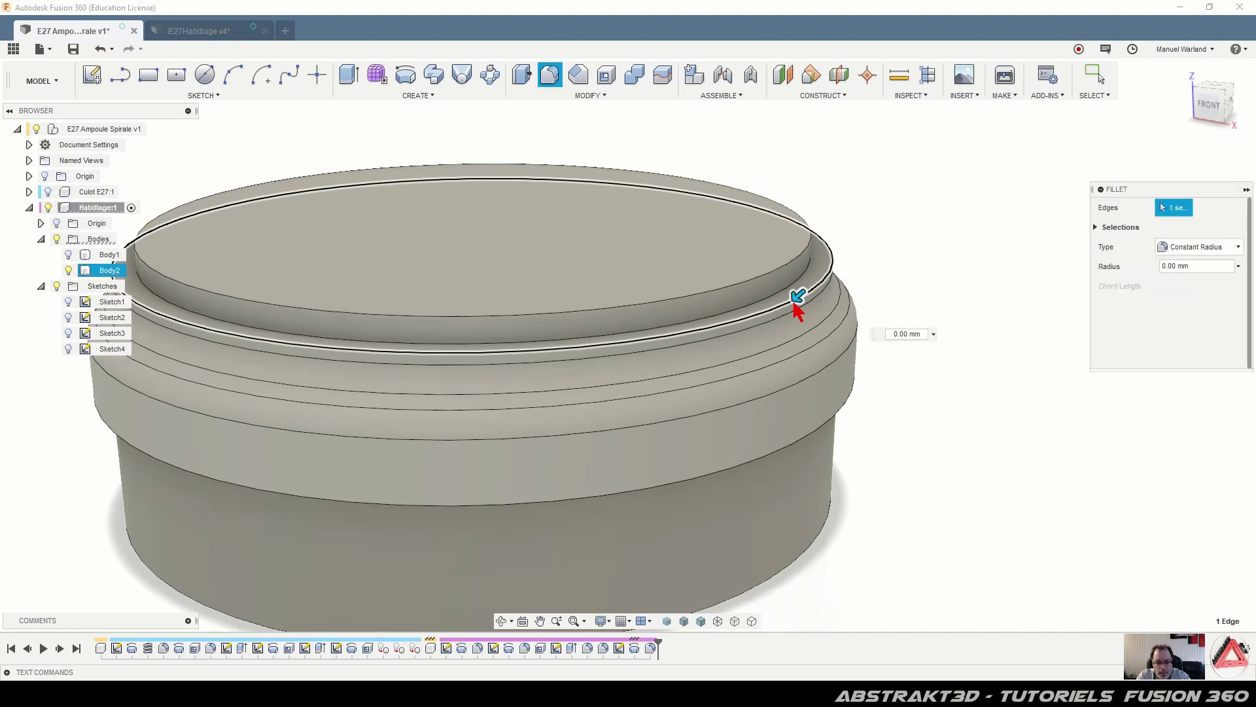
pyautogui.click(772, 299)
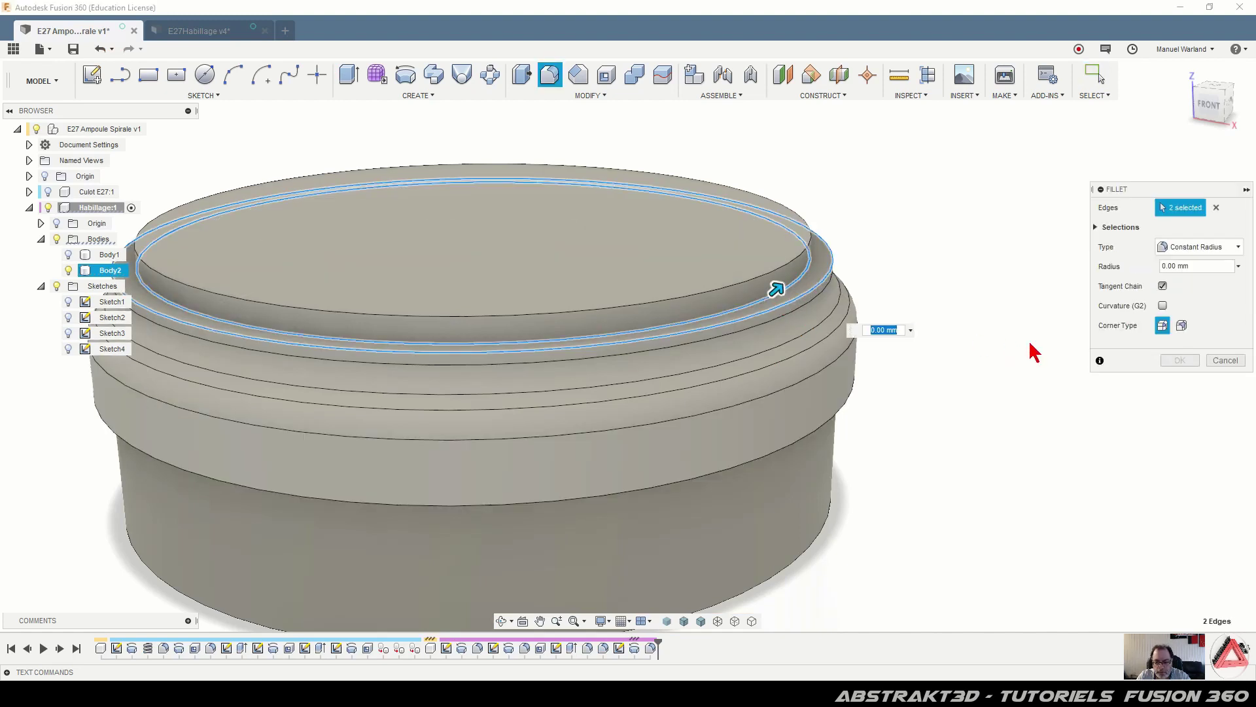
pyautogui.write('0.5')
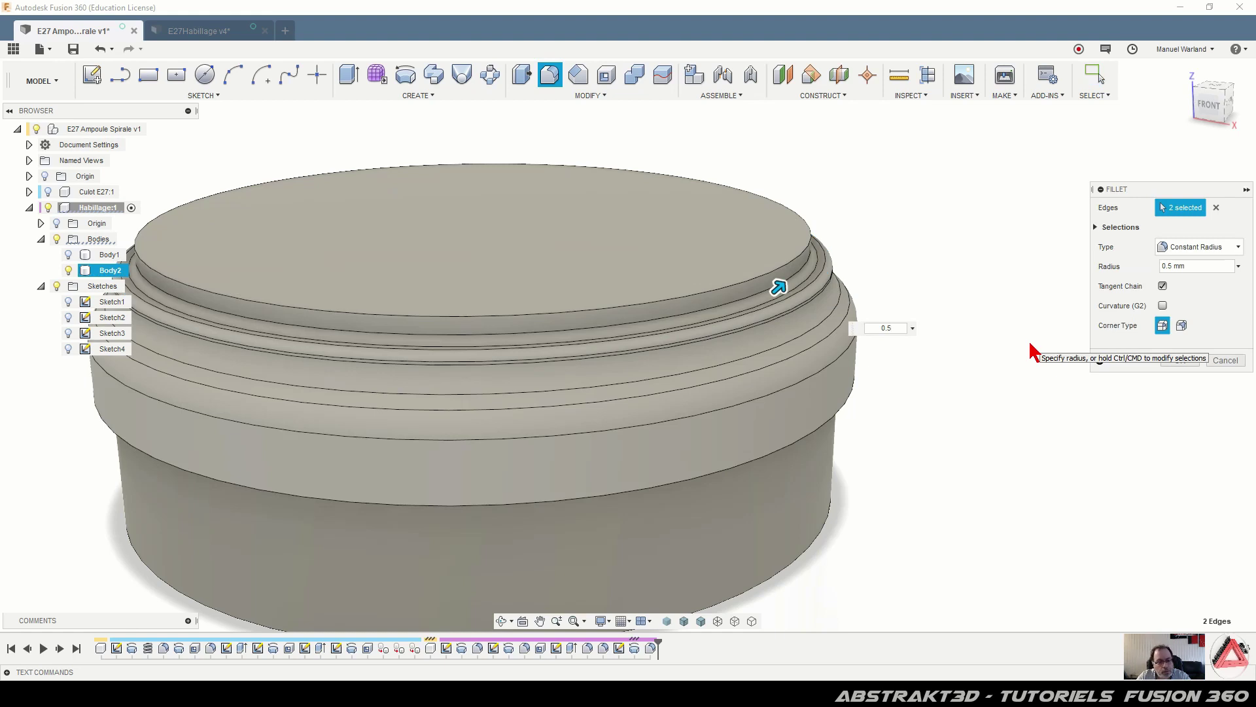
pyautogui.press('Return')
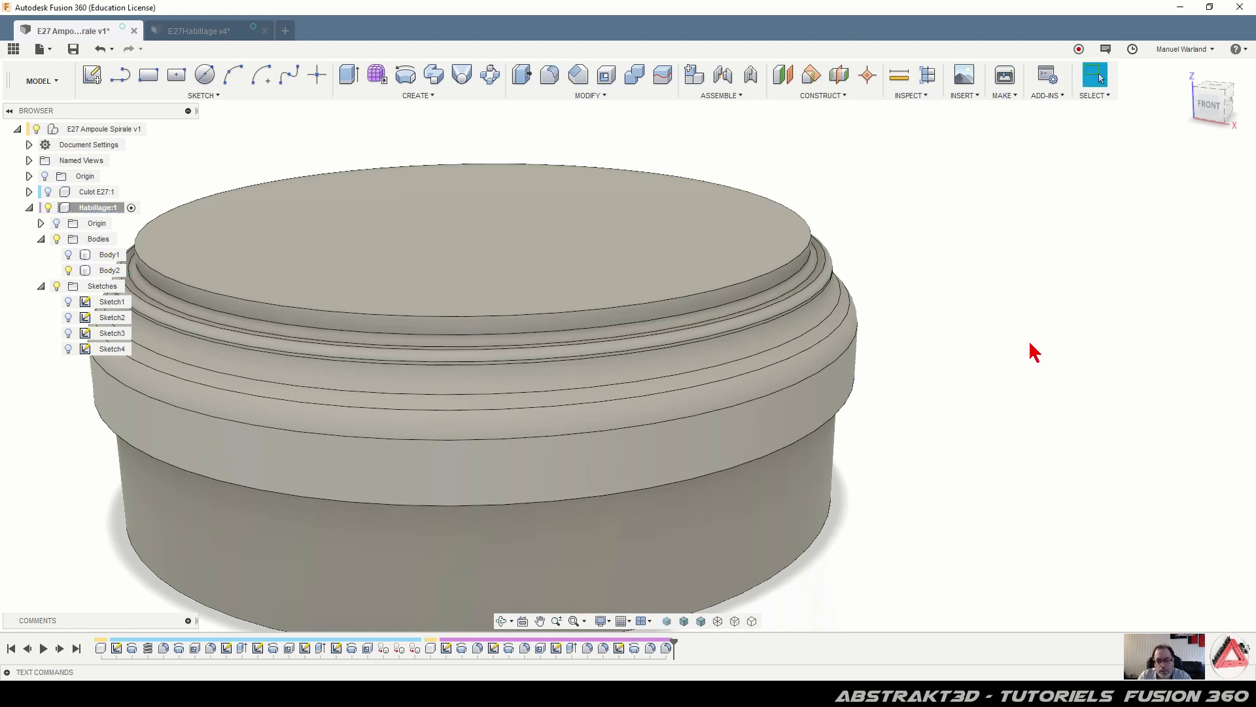
pyautogui.click(811, 247)
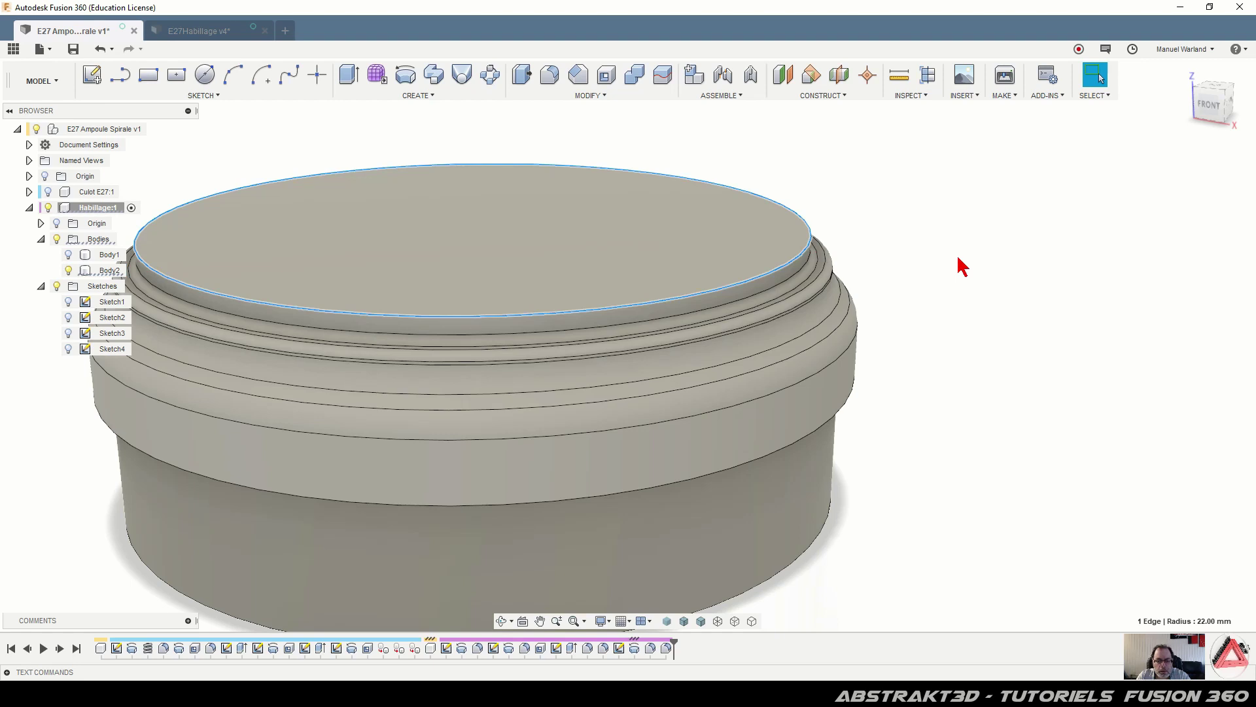
pyautogui.click(1021, 287)
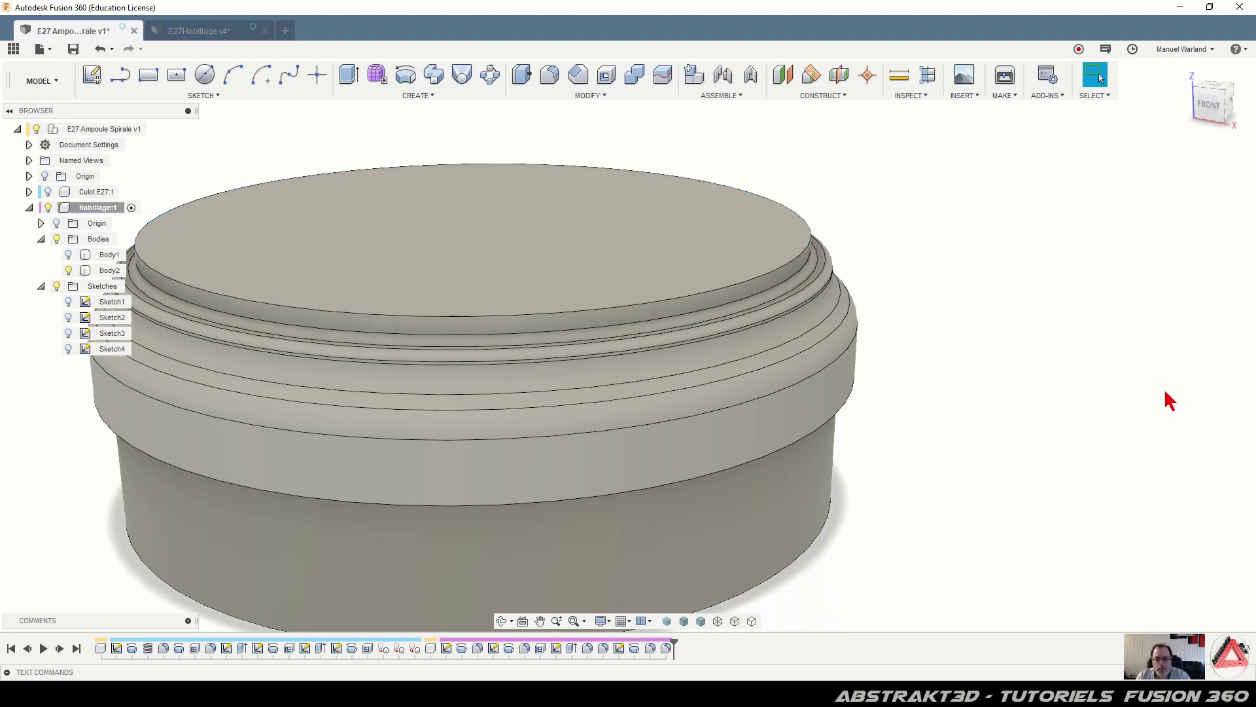
# Start a sketch on the front origin plane of the Habillage component and turn on Slice
pyautogui.scroll(-3, 1047, 301)
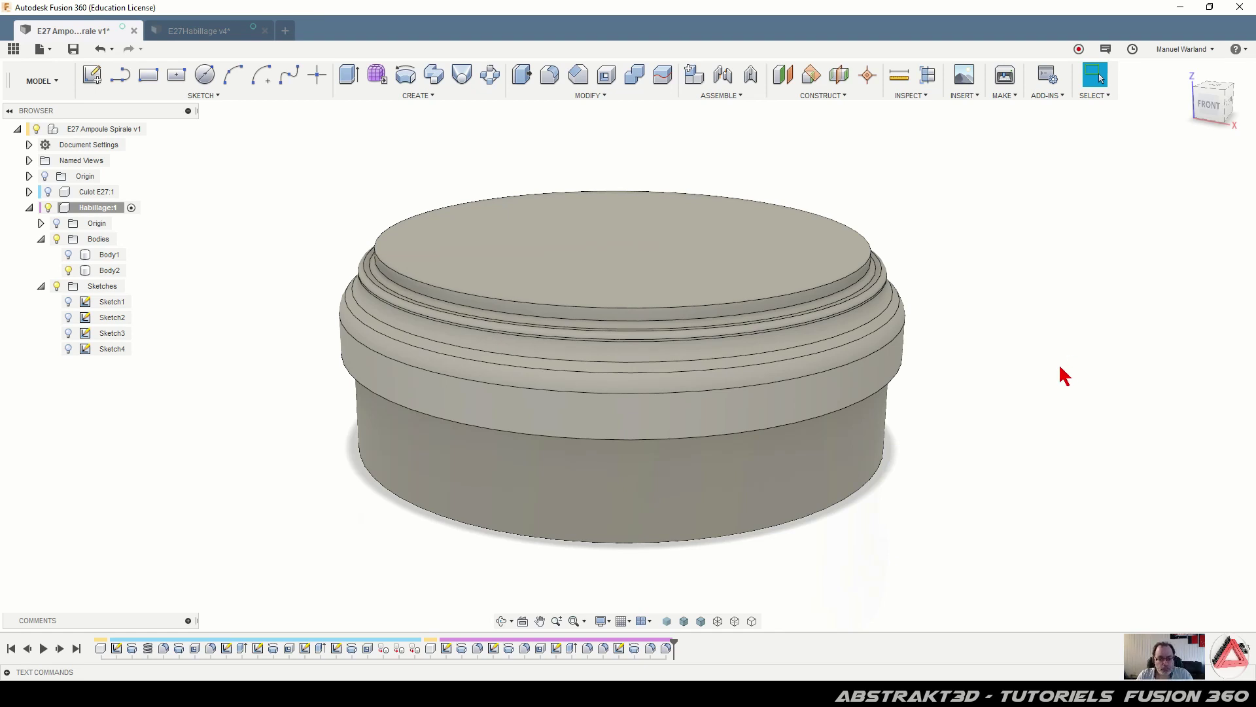
pyautogui.click(1211, 105)
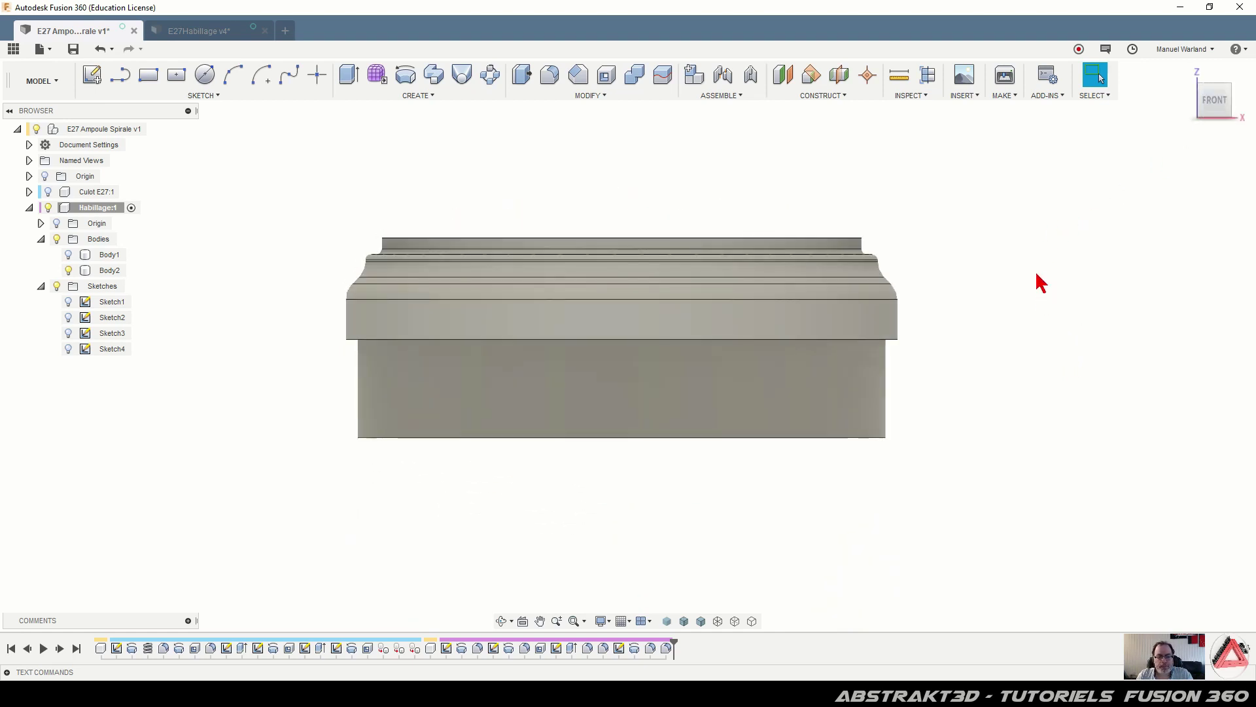
pyautogui.scroll(3, 429, 190)
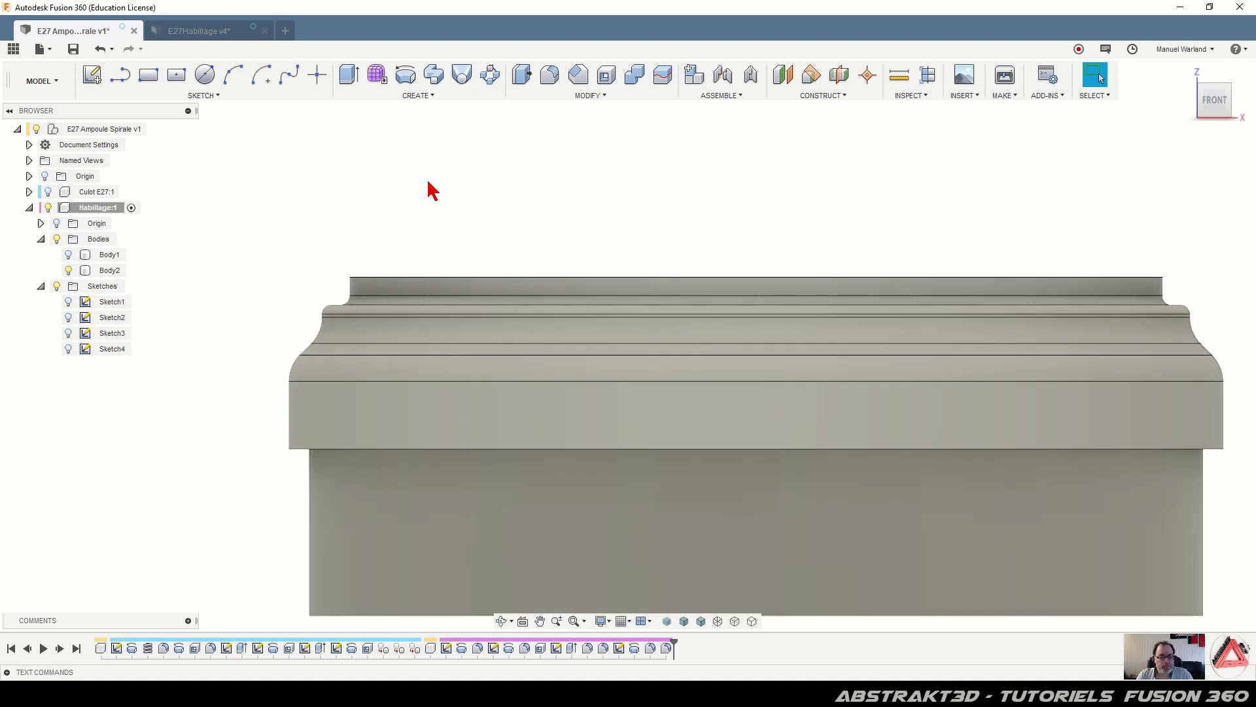
pyautogui.click(91, 75)
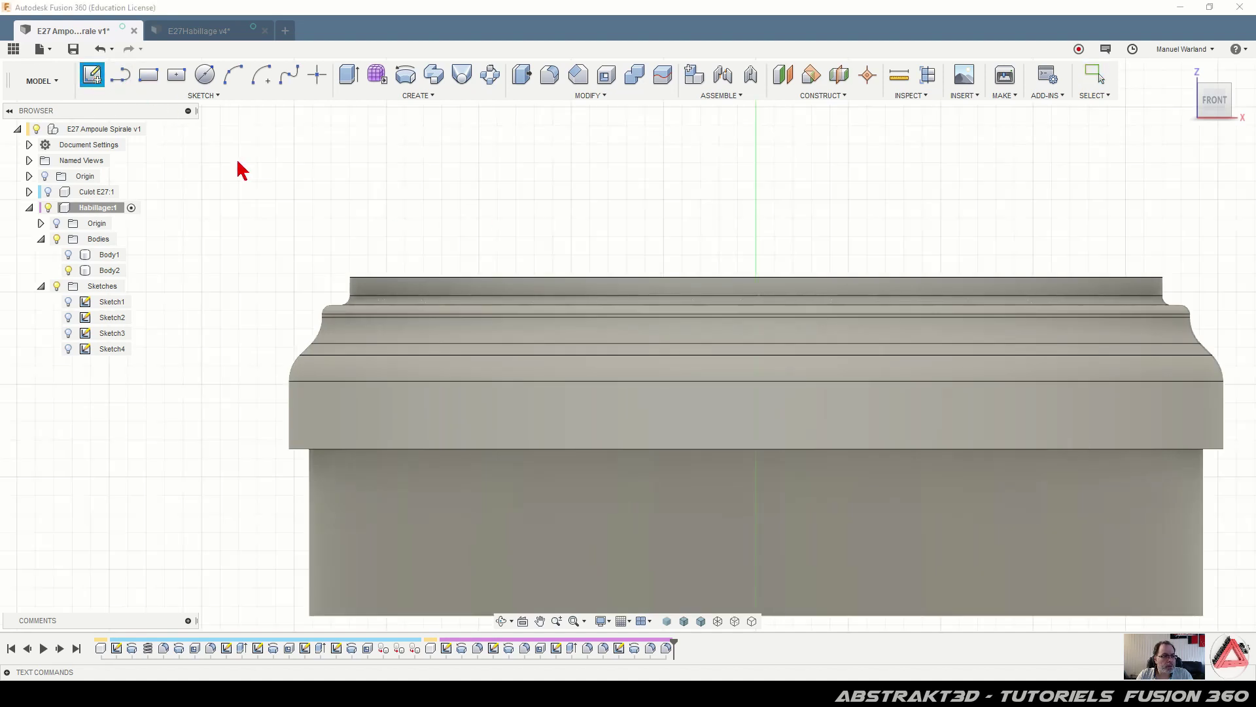
pyautogui.scroll(-10, 490, 267)
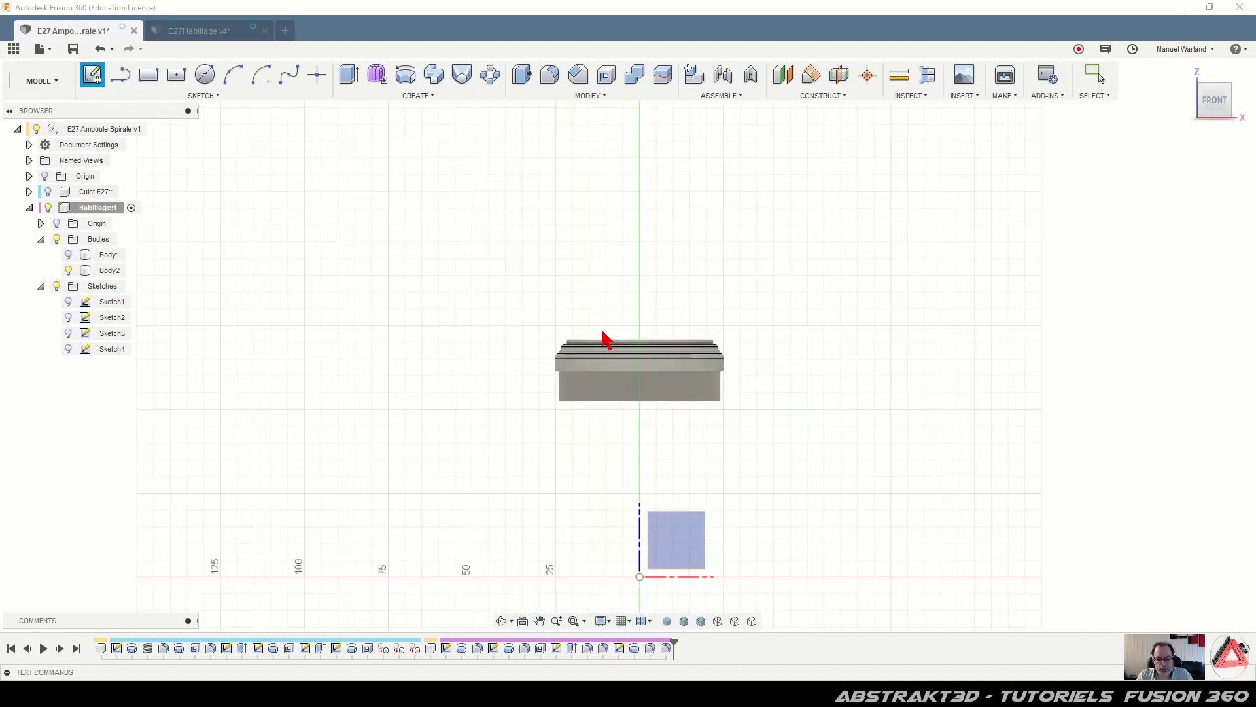
pyautogui.click(687, 541)
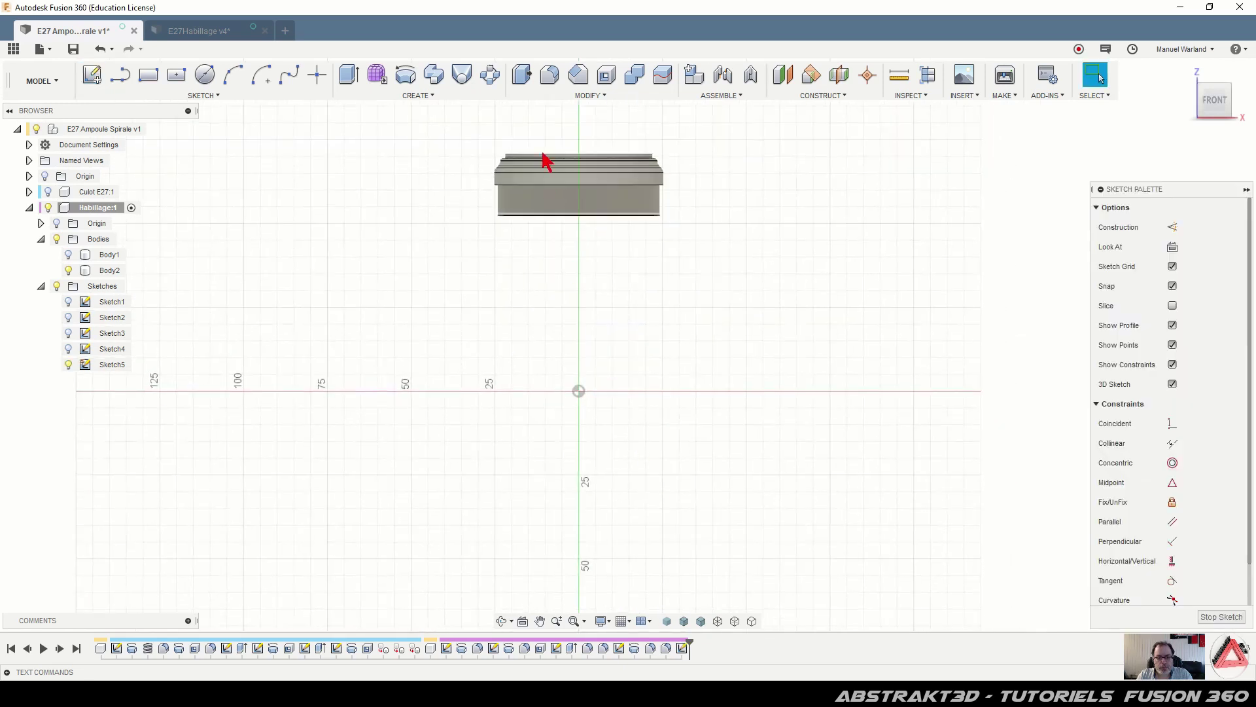
pyautogui.scroll(5, 549, 144)
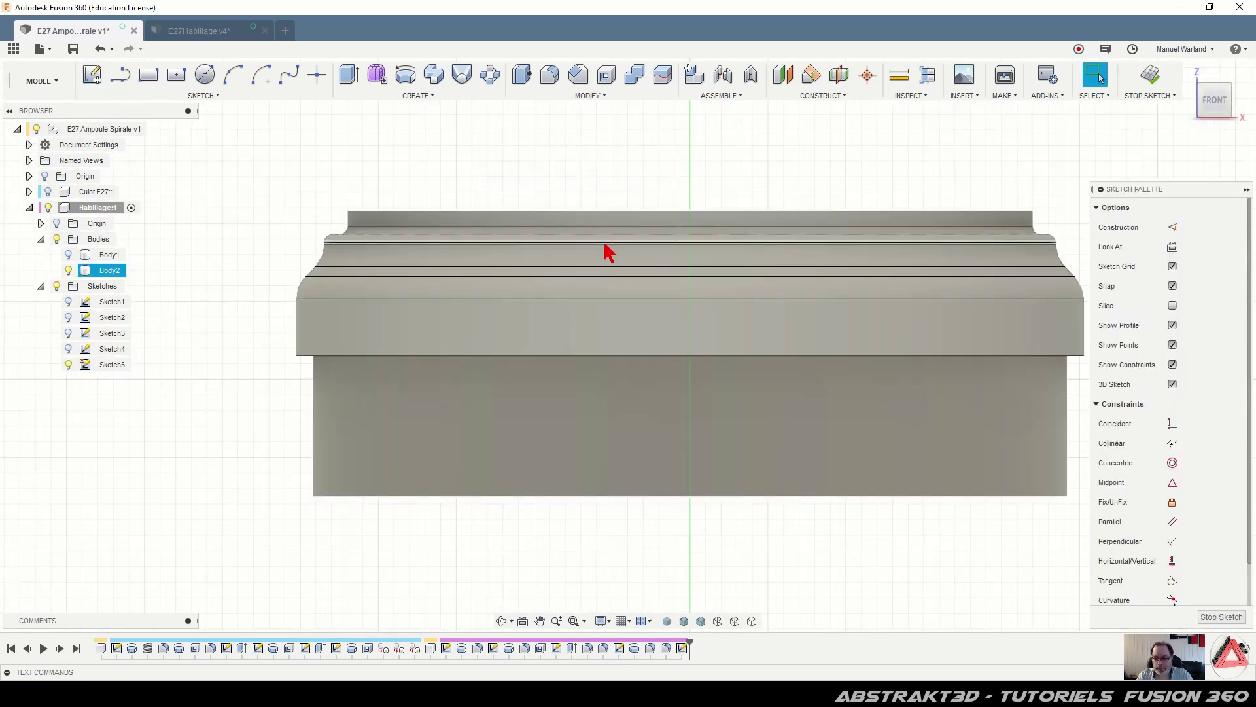
pyautogui.scroll(1, 830, 190)
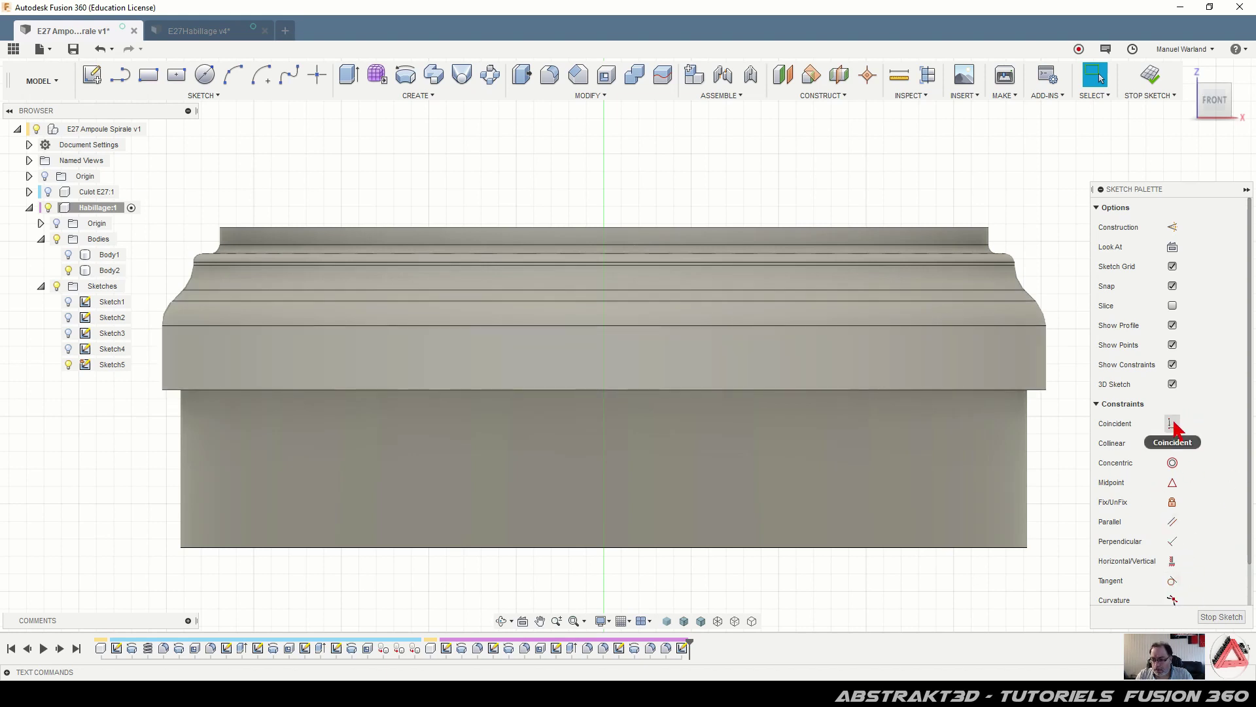
pyautogui.click(1172, 306)
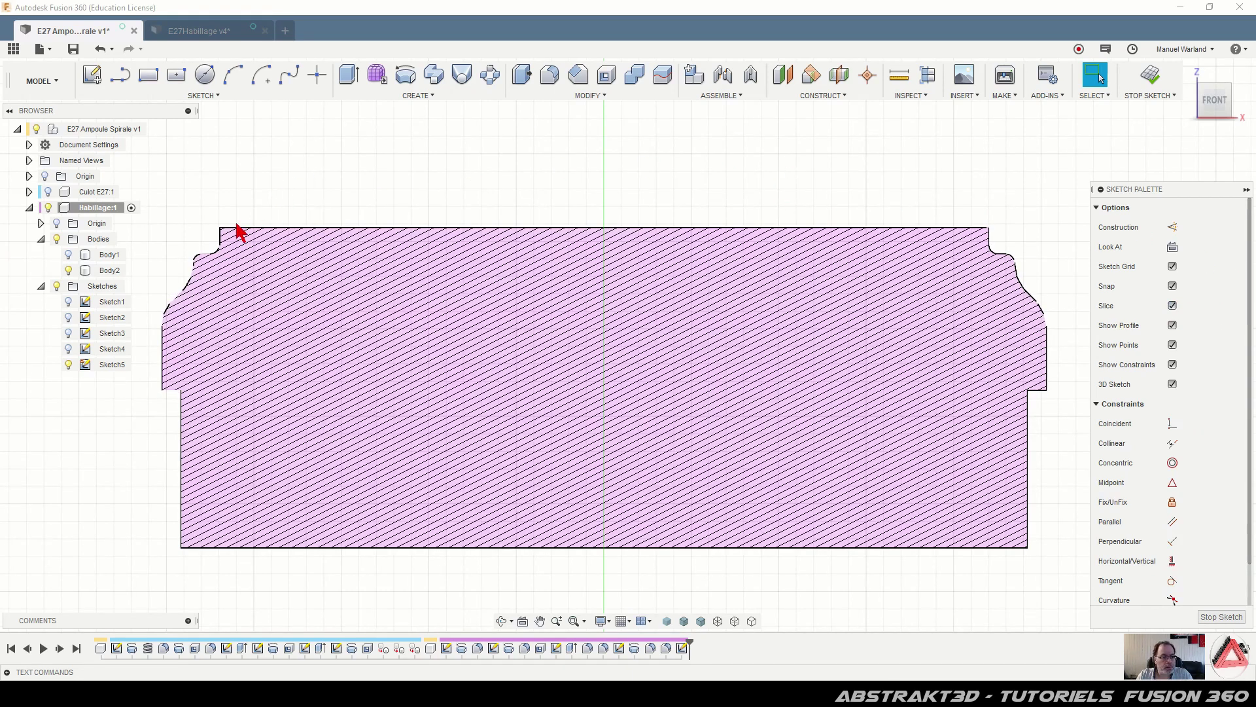
# Place a sketch point at the midpoint of the body's top edge and project the lower edge of the top disc
pyautogui.click(318, 76)
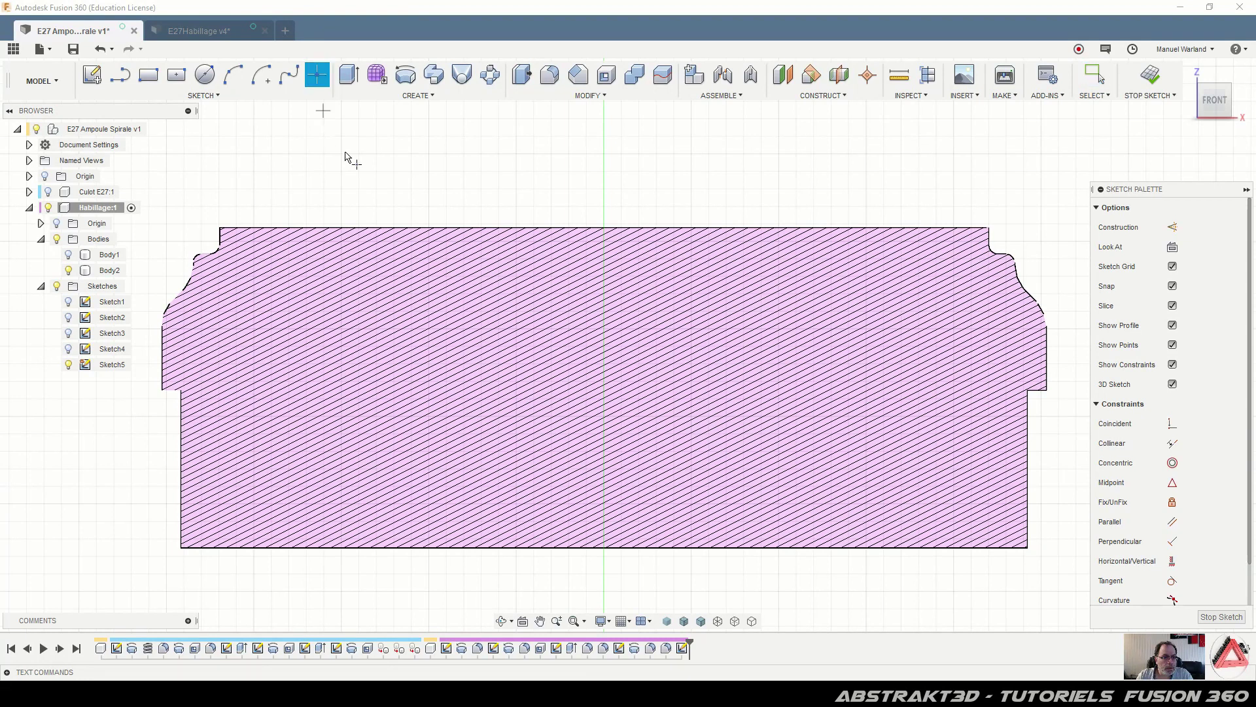
pyautogui.click(604, 228)
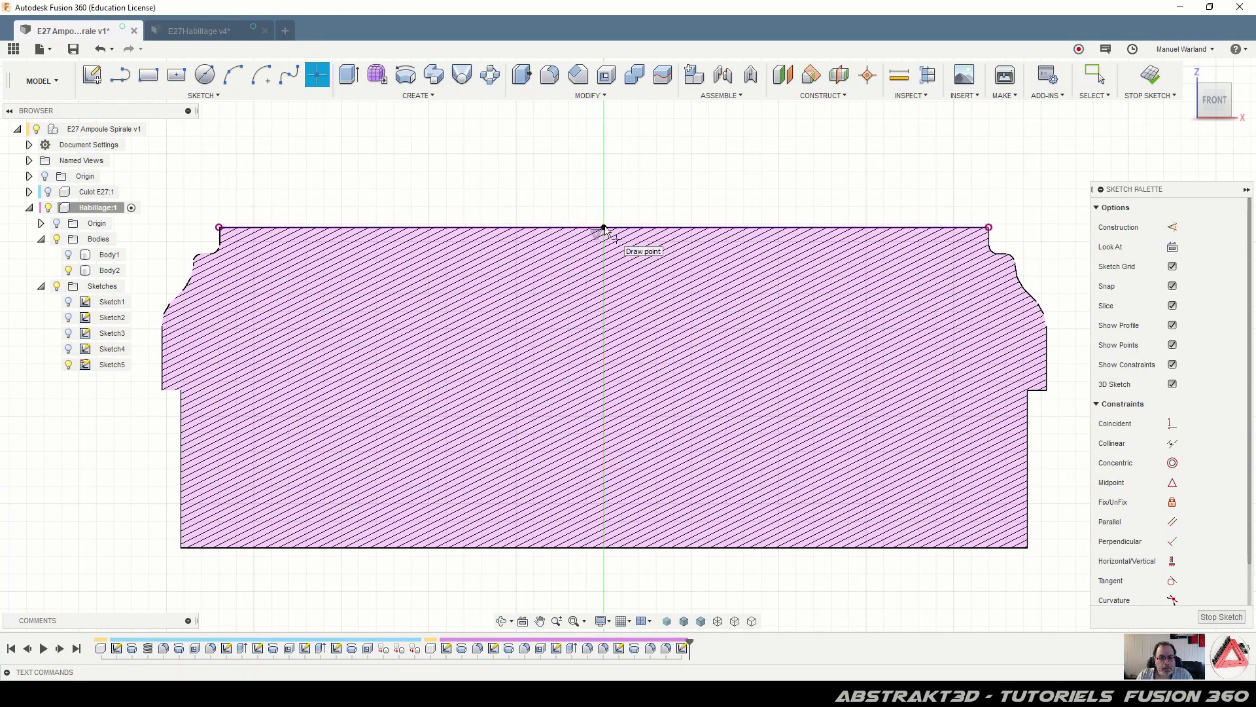
pyautogui.click(219, 245)
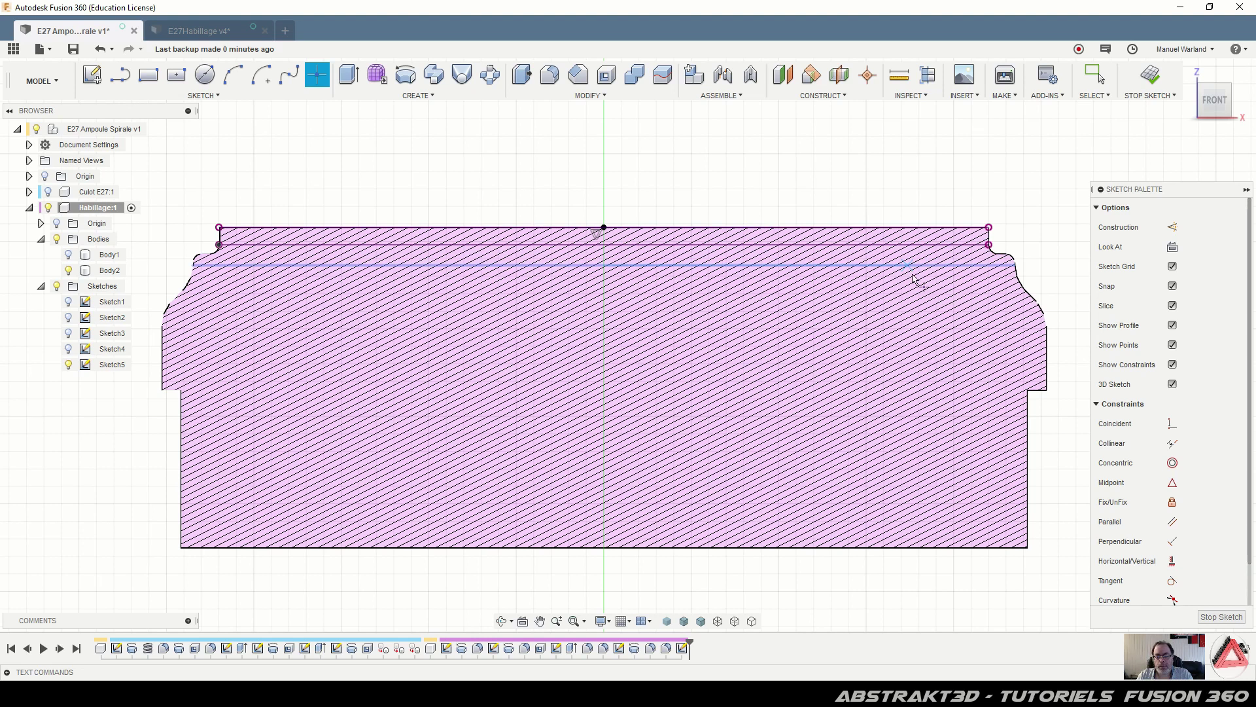
pyautogui.click(761, 206)
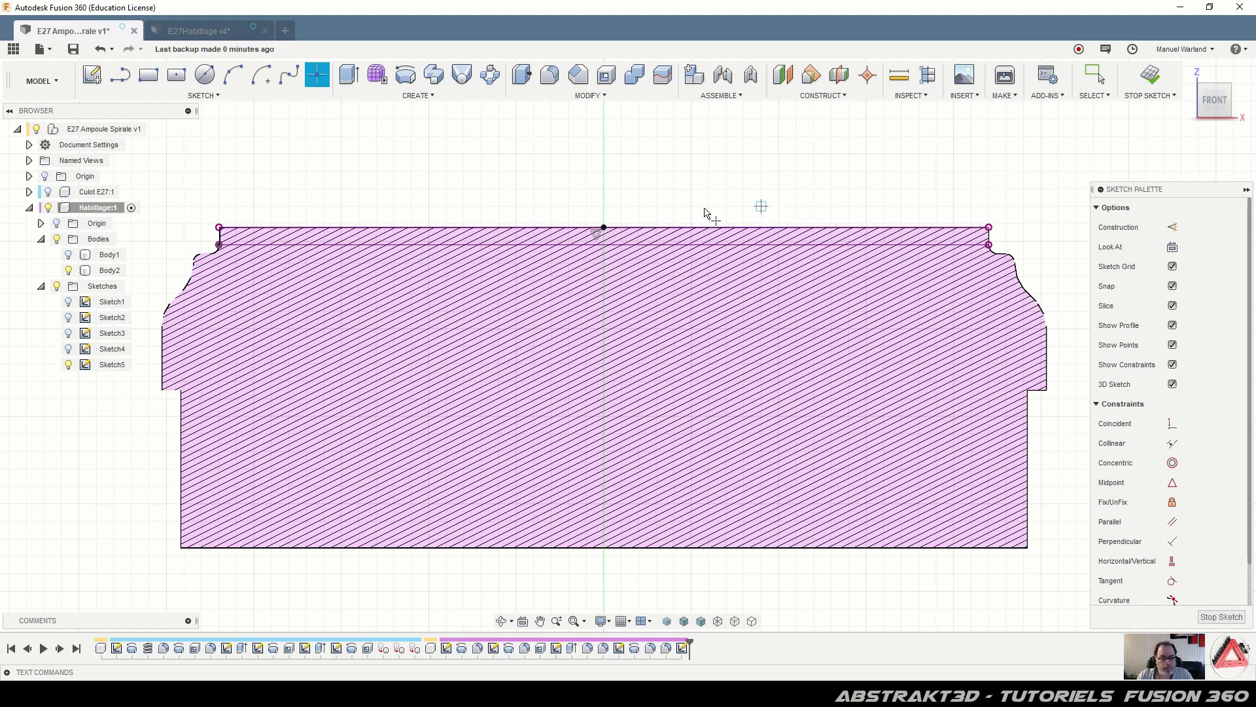
# Draw a three-point arc between the ends of the projected lower edge through the top midpoint, and finish the sketch
pyautogui.click(233, 76)
pyautogui.click(219, 245)
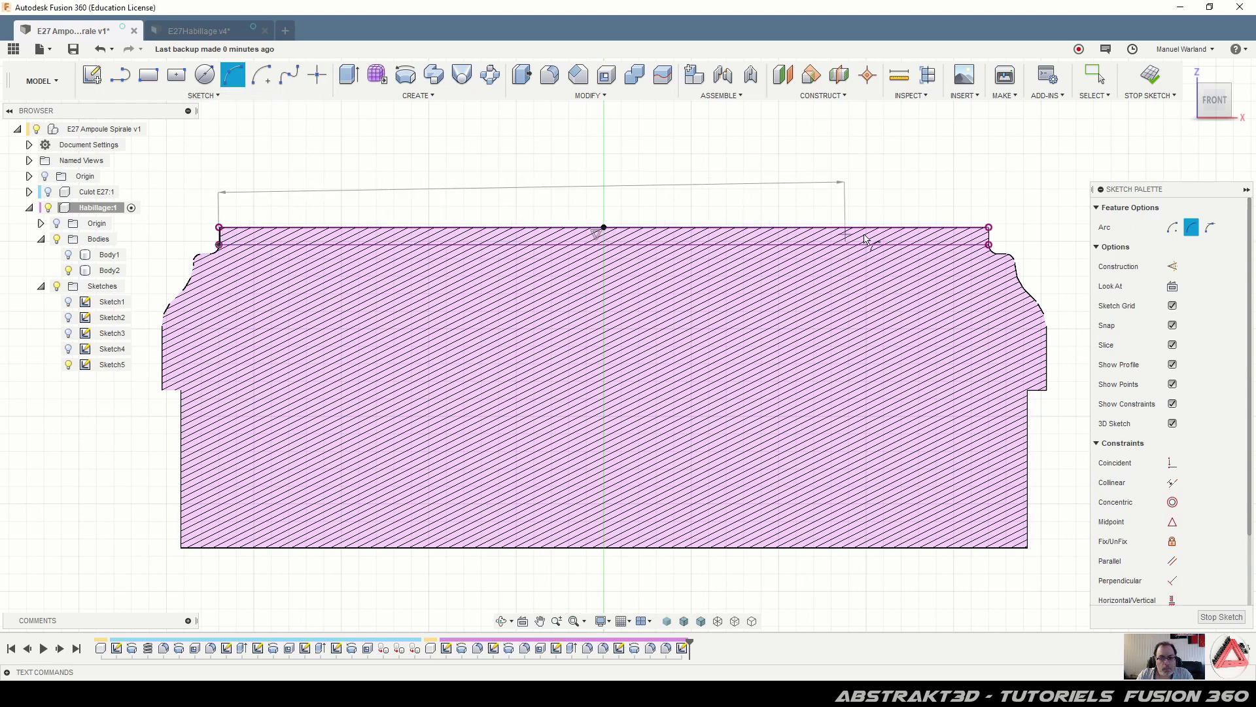
pyautogui.click(988, 245)
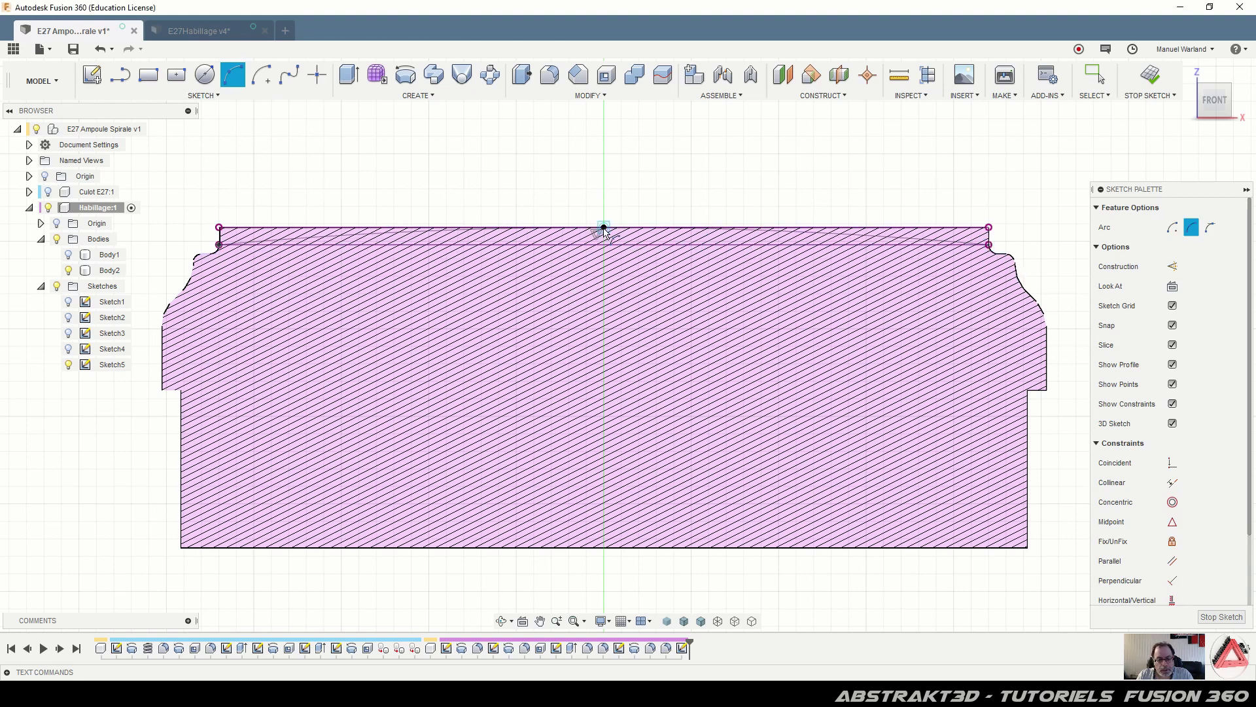
pyautogui.click(604, 229)
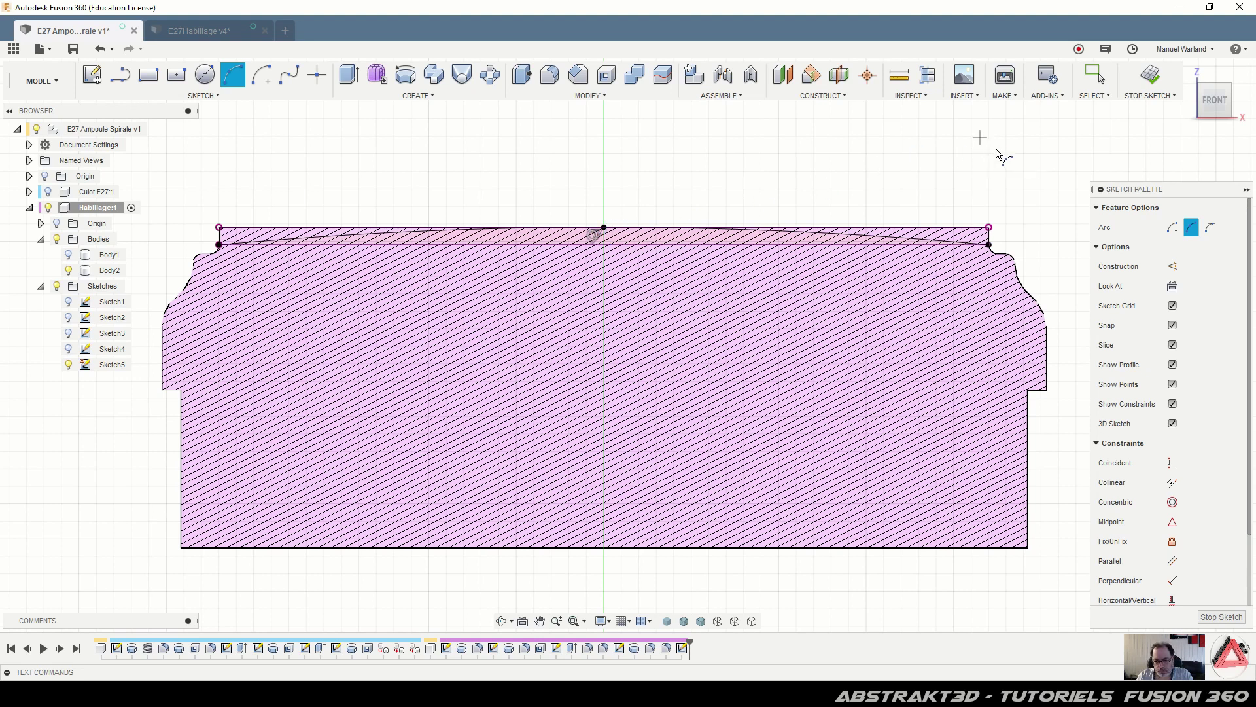
pyautogui.click(1224, 617)
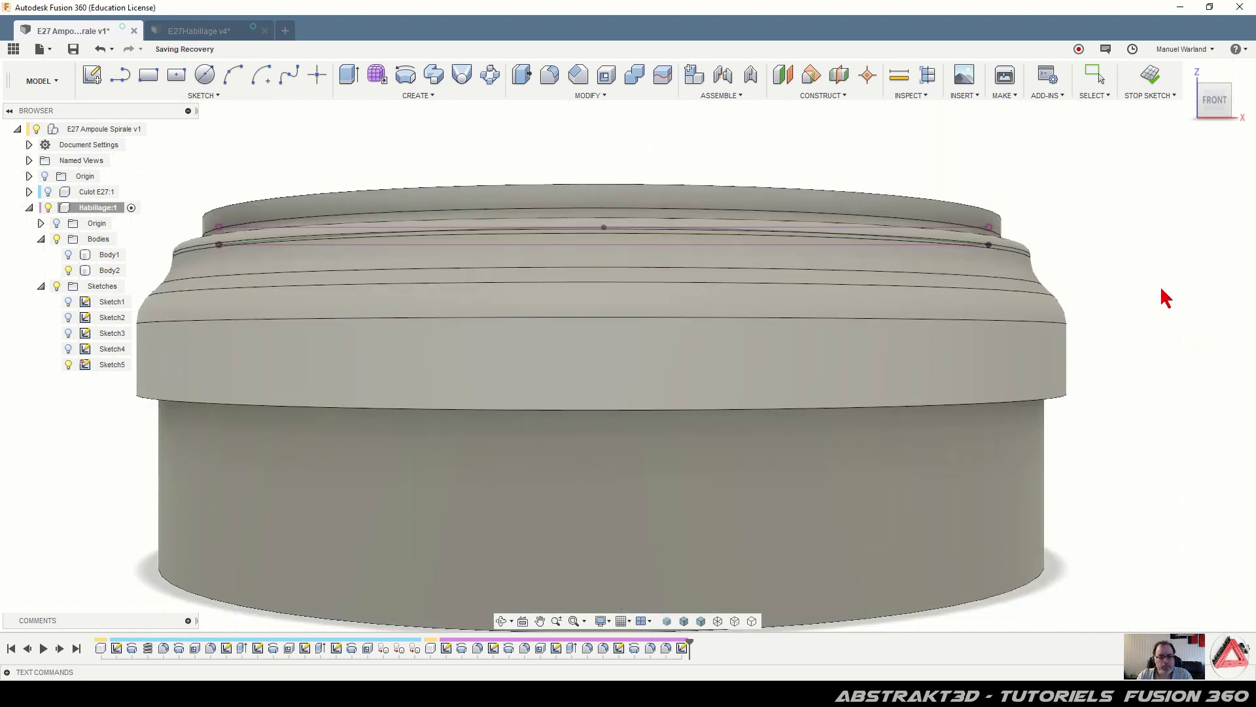
# Start a second sketch on the origin plane facing the right view, perpendicular to the first arc, and turn on Slice
pyautogui.moveTo(1249, 91)
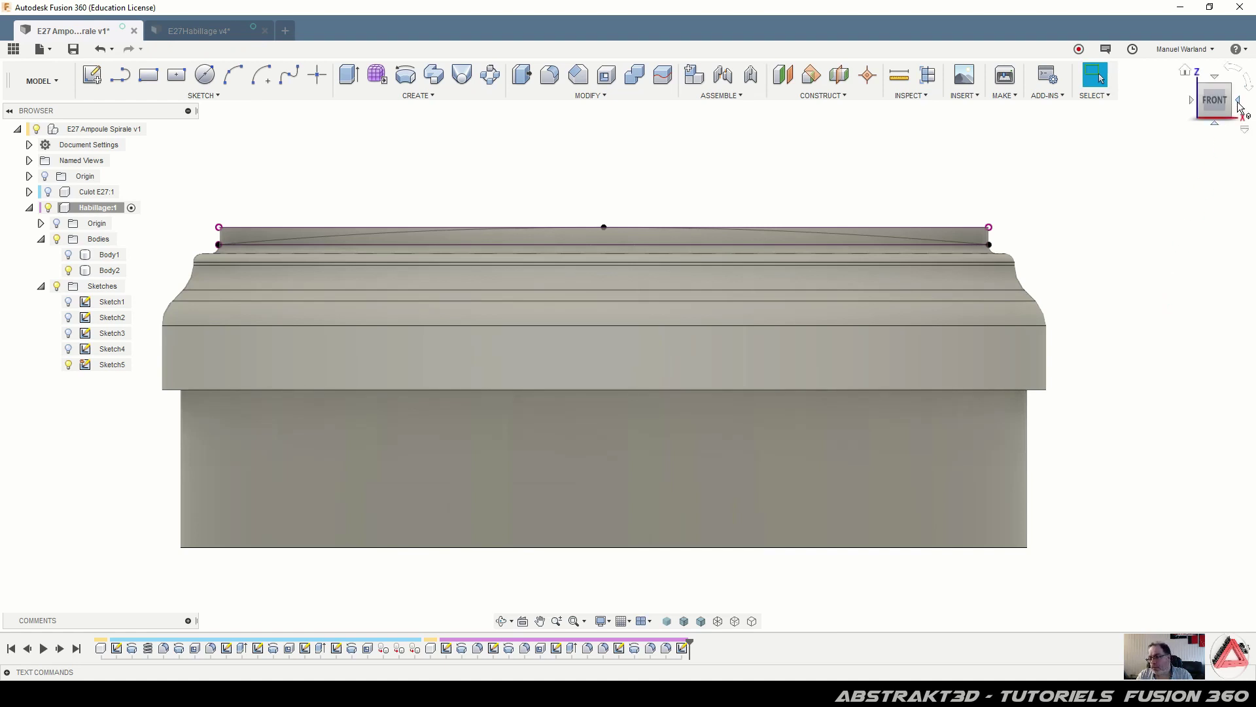
pyautogui.click(1237, 102)
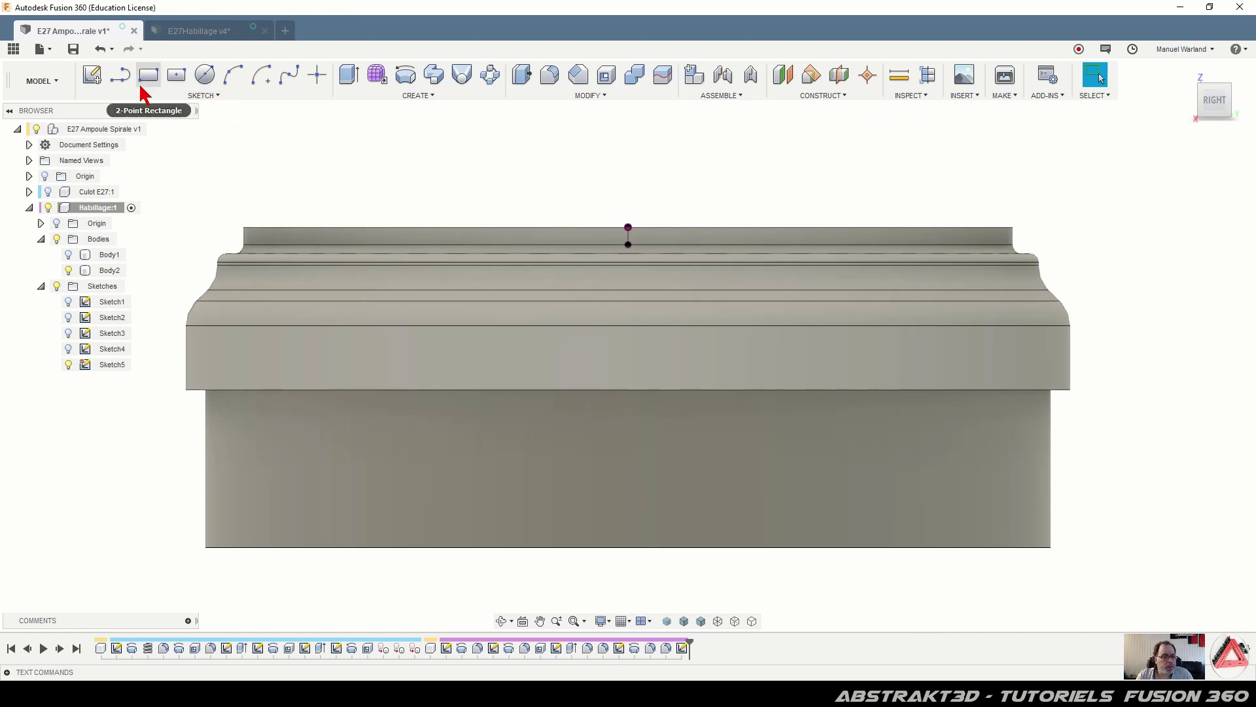
pyautogui.click(94, 78)
pyautogui.scroll(-6, 476, 224)
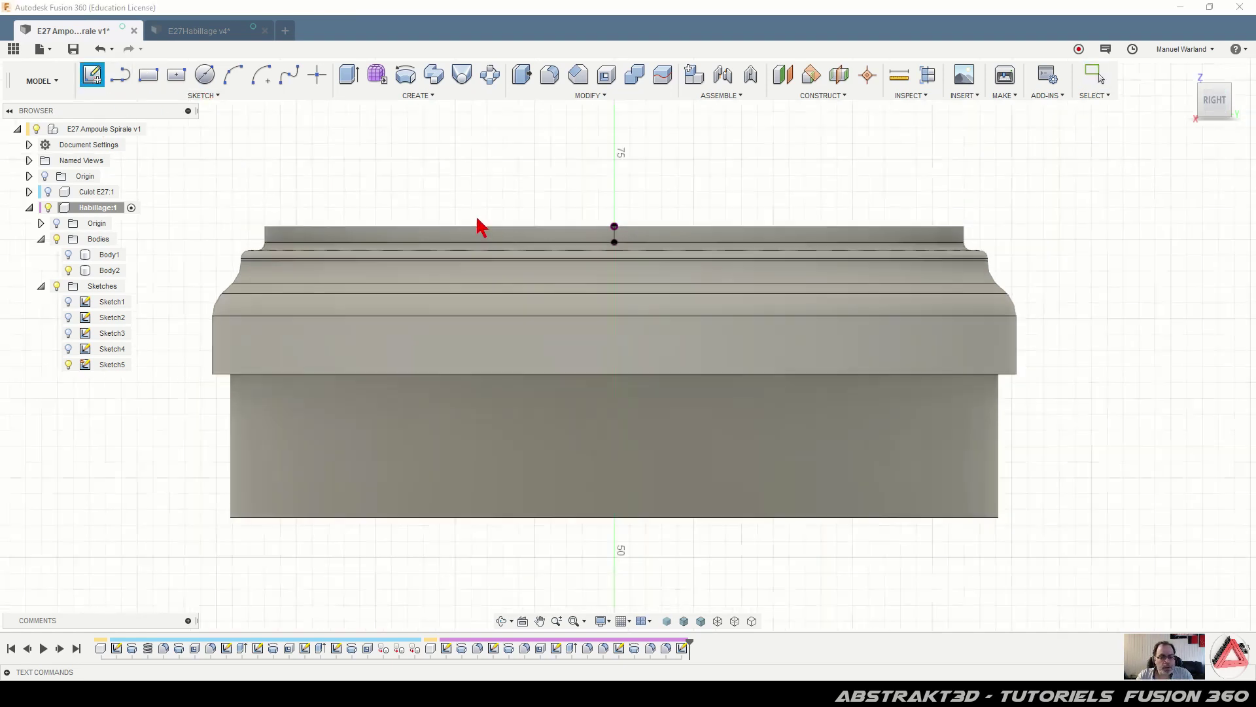
pyautogui.click(591, 598)
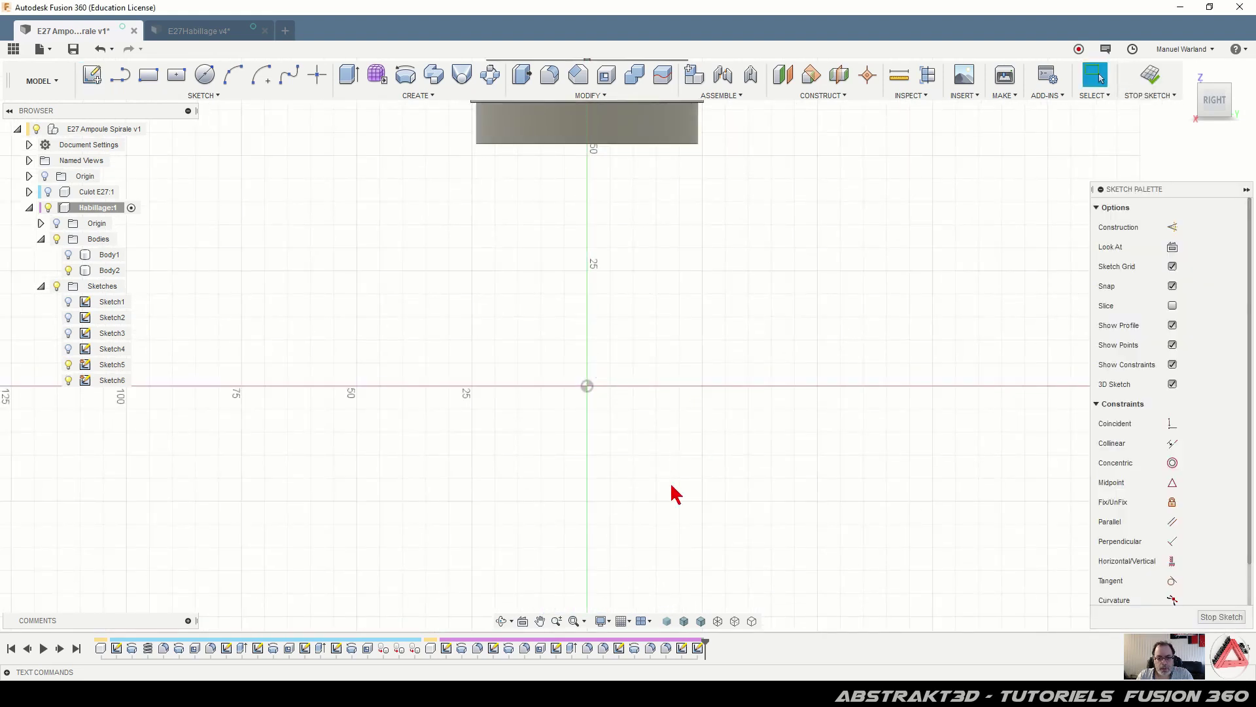
pyautogui.scroll(-2, 637, 176)
pyautogui.scroll(4, 639, 267)
pyautogui.scroll(4, 567, 351)
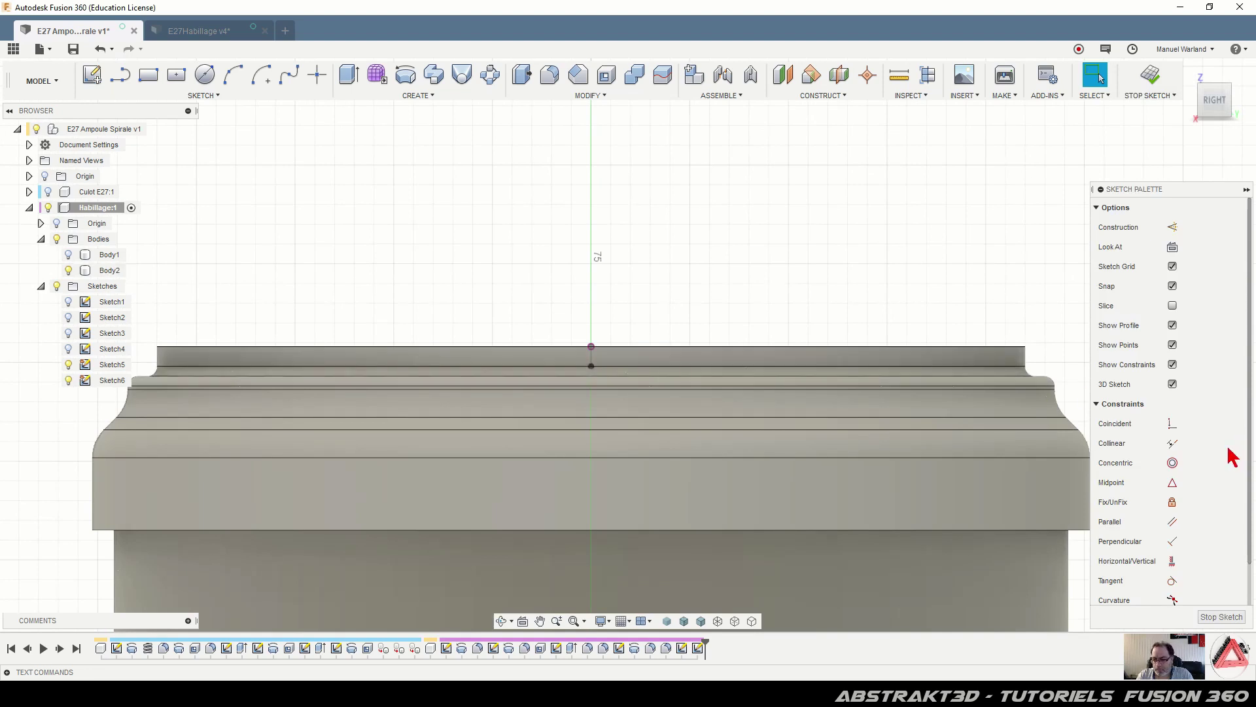
pyautogui.click(1172, 305)
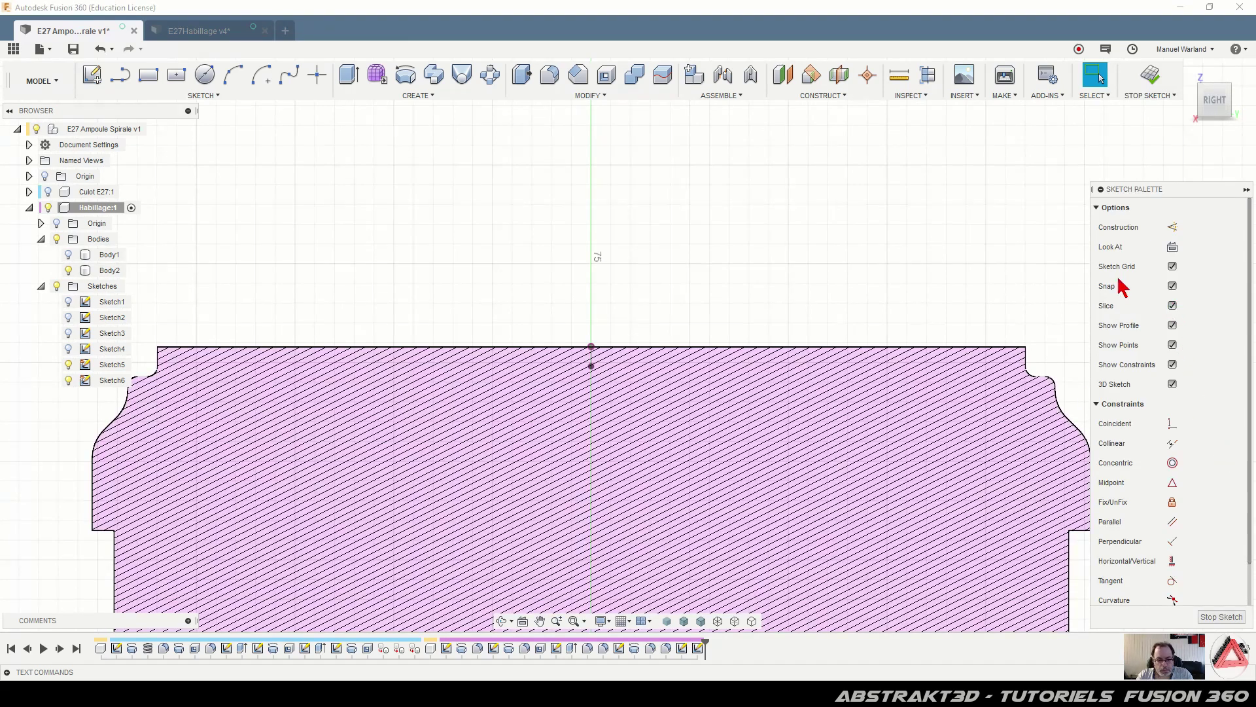
pyautogui.scroll(-1, 869, 219)
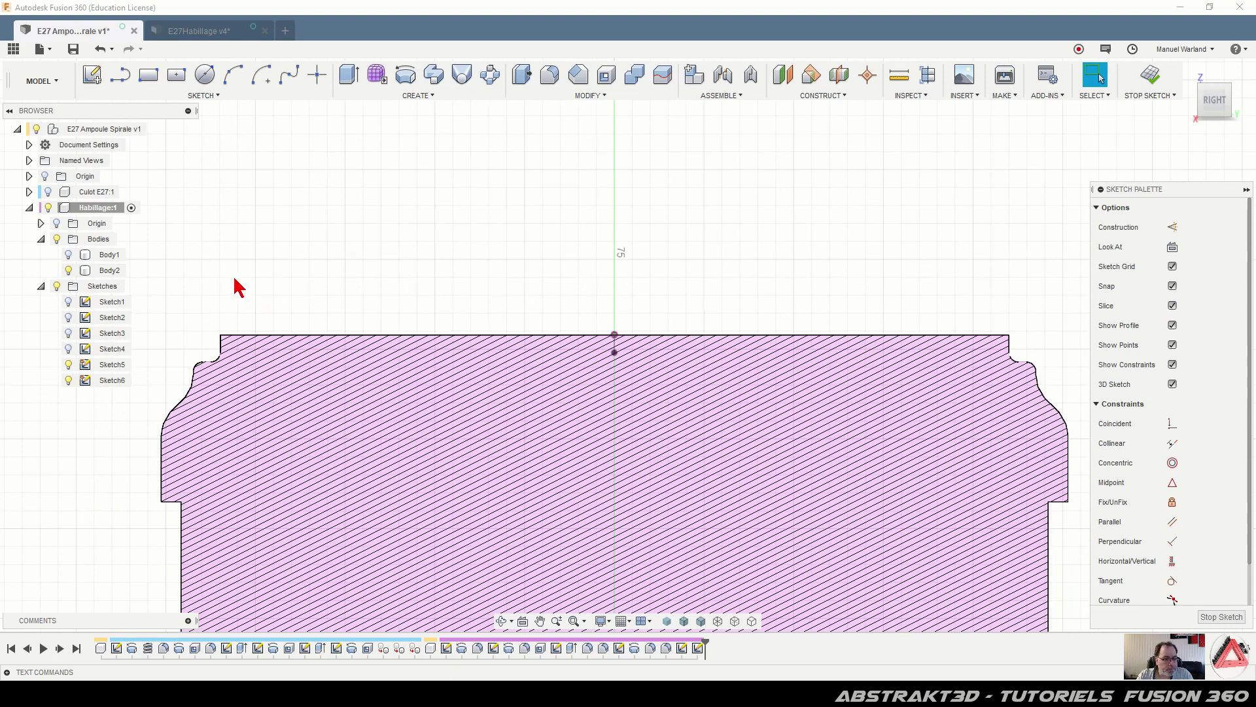
# Project the top disc's lower edge and draw a three-point arc between its ends through the top midpoint
pyautogui.click(316, 74)
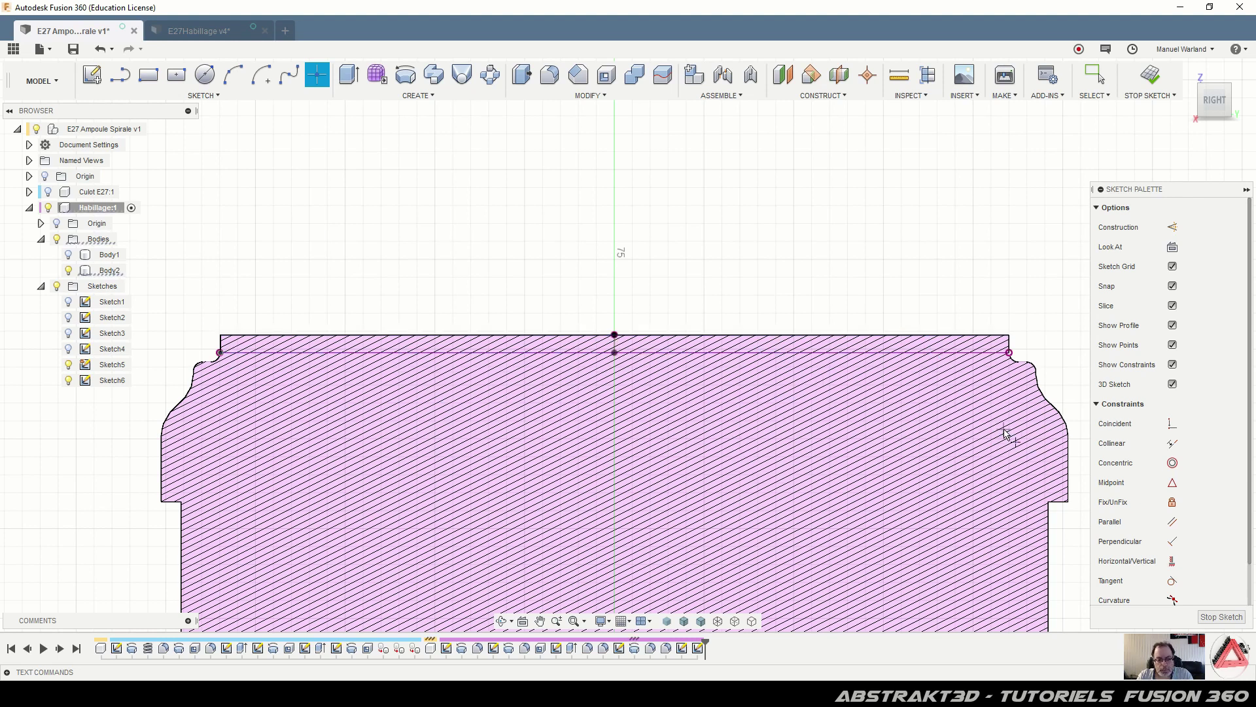
pyautogui.click(235, 77)
pyautogui.click(219, 353)
pyautogui.click(1010, 354)
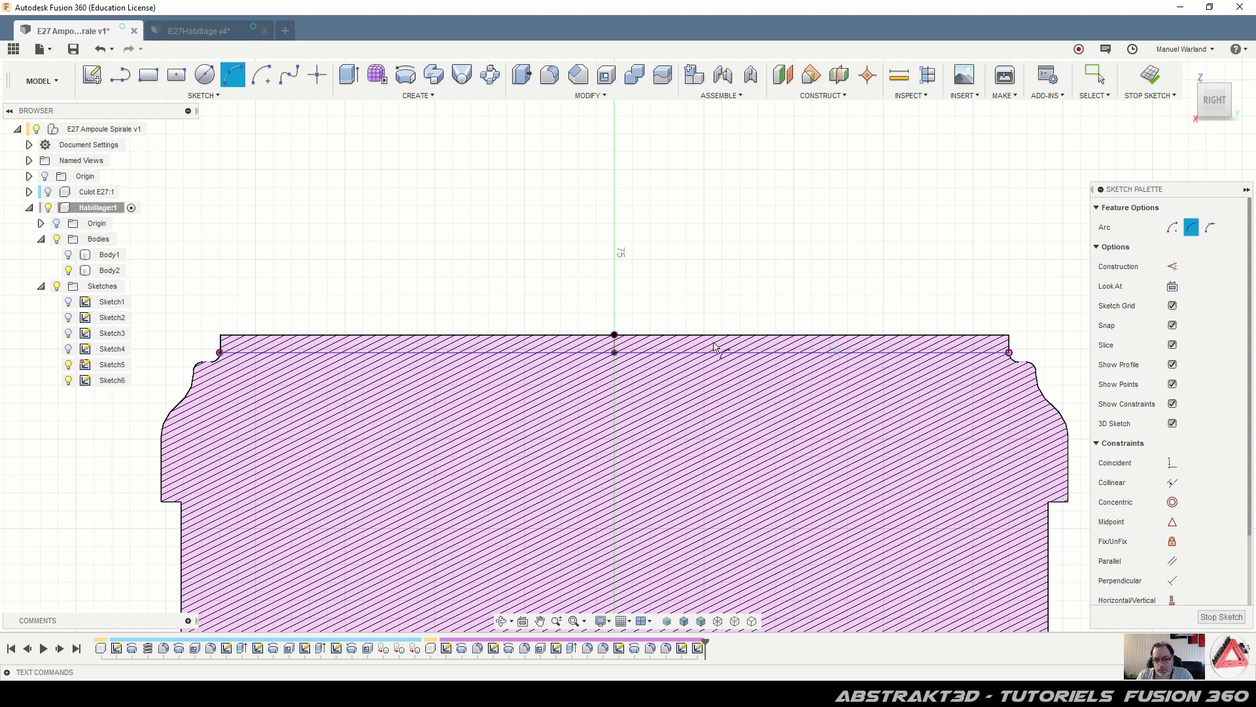
pyautogui.click(617, 338)
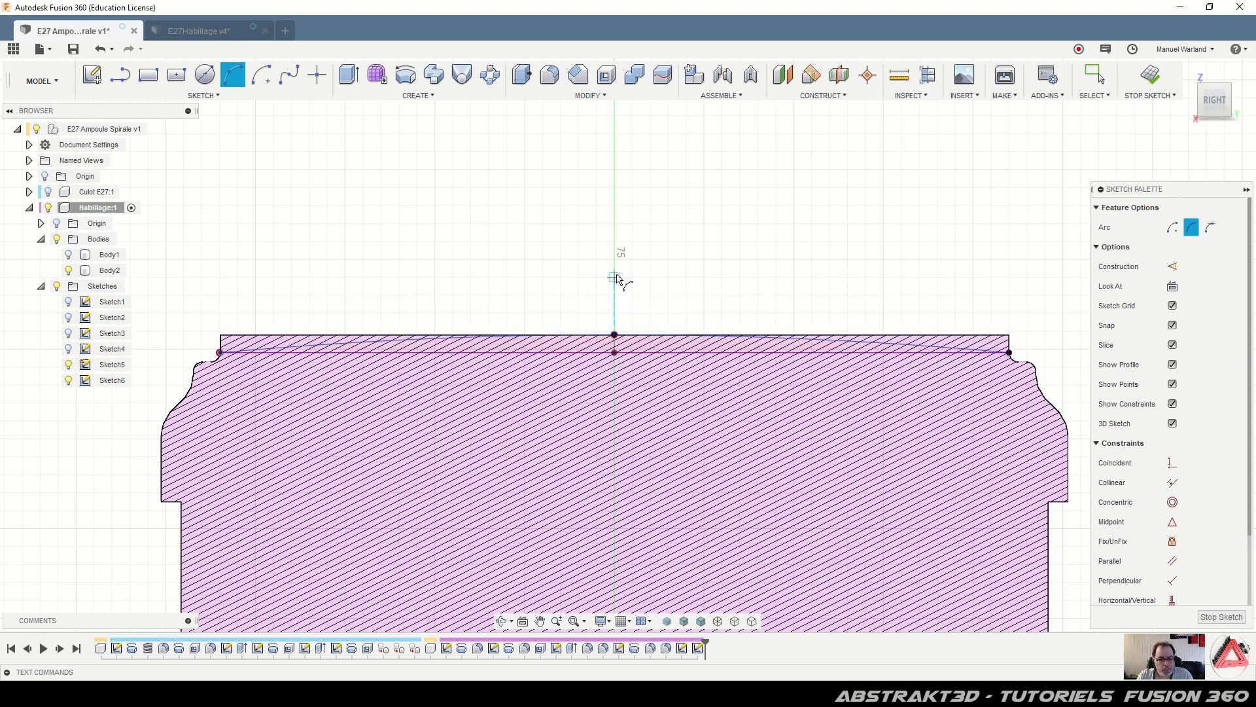
# Draw three connected lines between the arc's ends, running outward and up, horizontally across above the body, and back down to close a profile
pyautogui.click(120, 76)
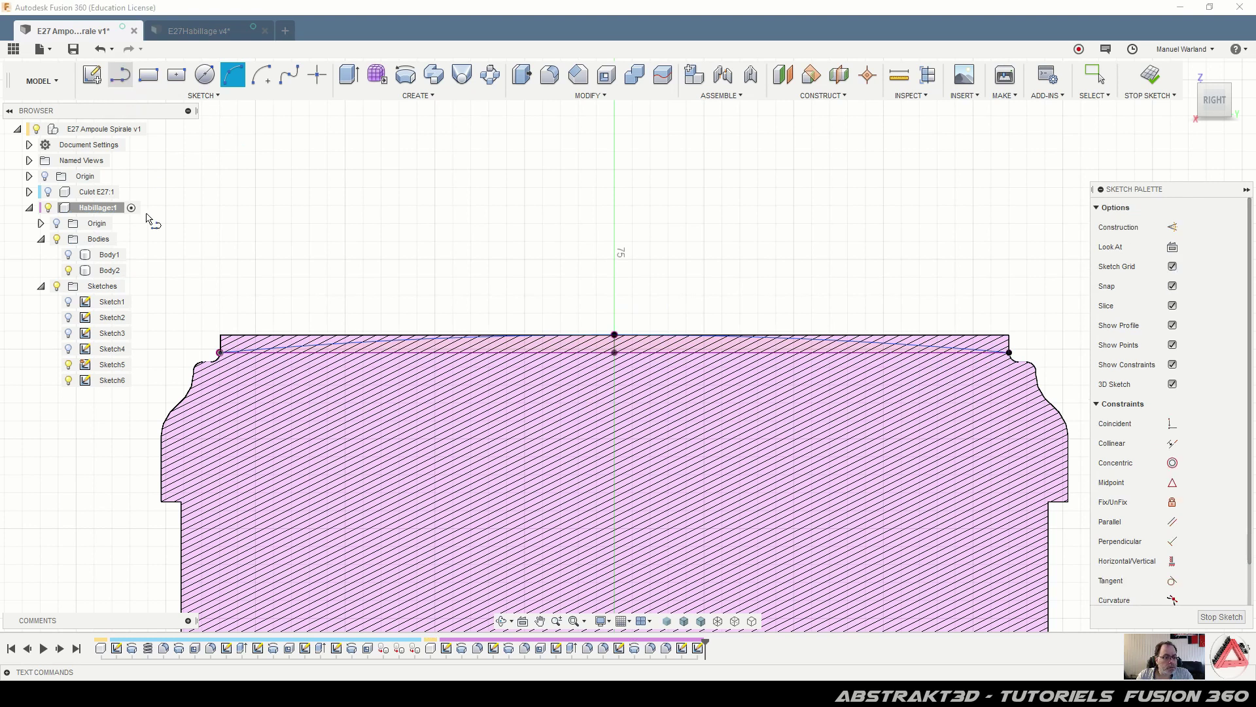
pyautogui.click(219, 354)
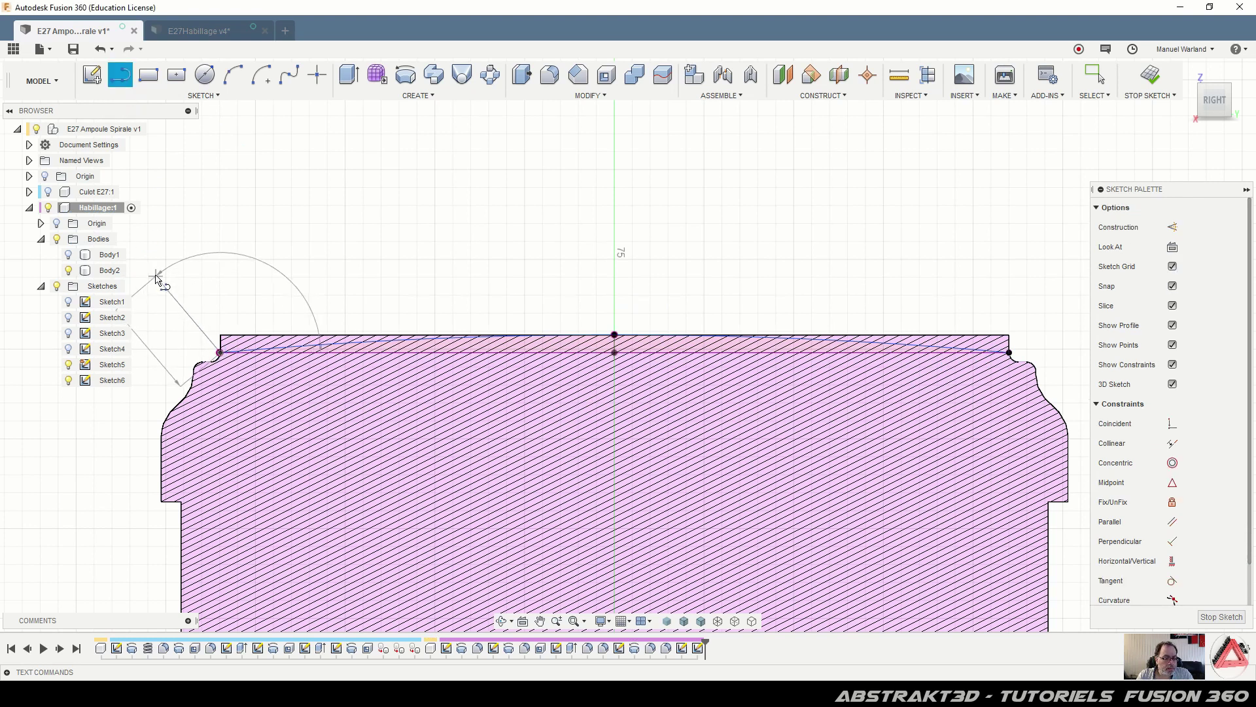
pyautogui.click(137, 240)
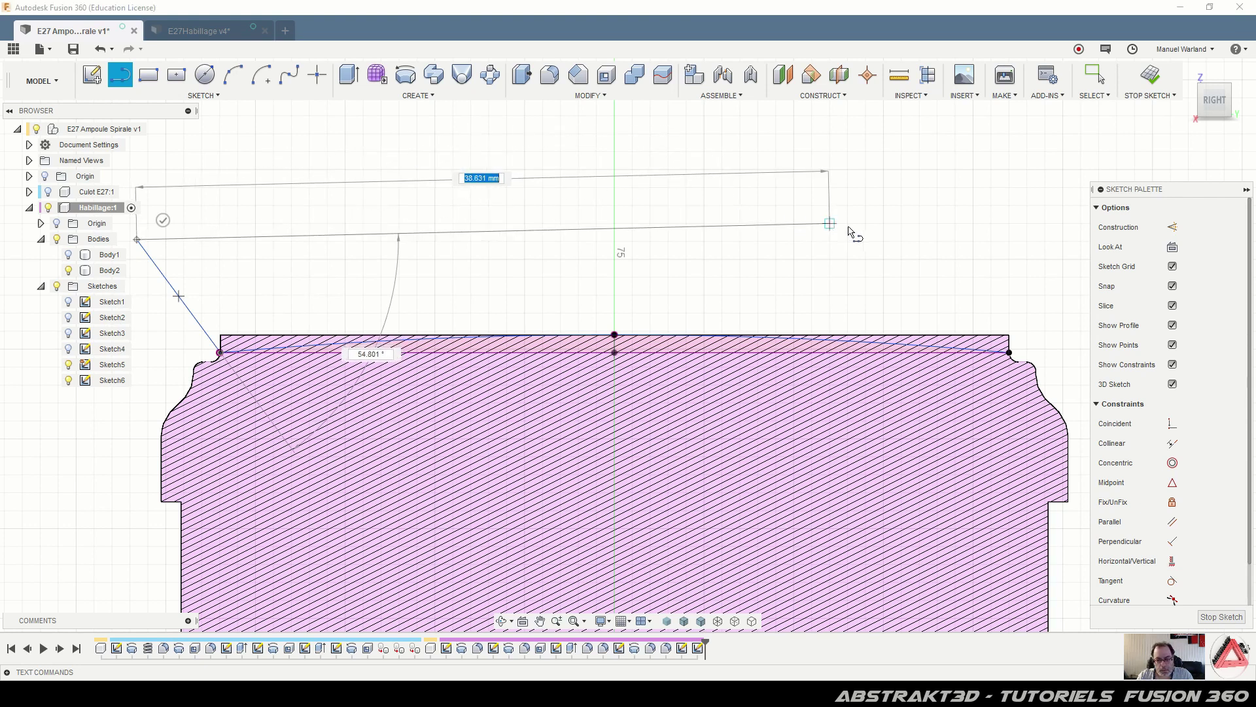
pyautogui.click(1063, 239)
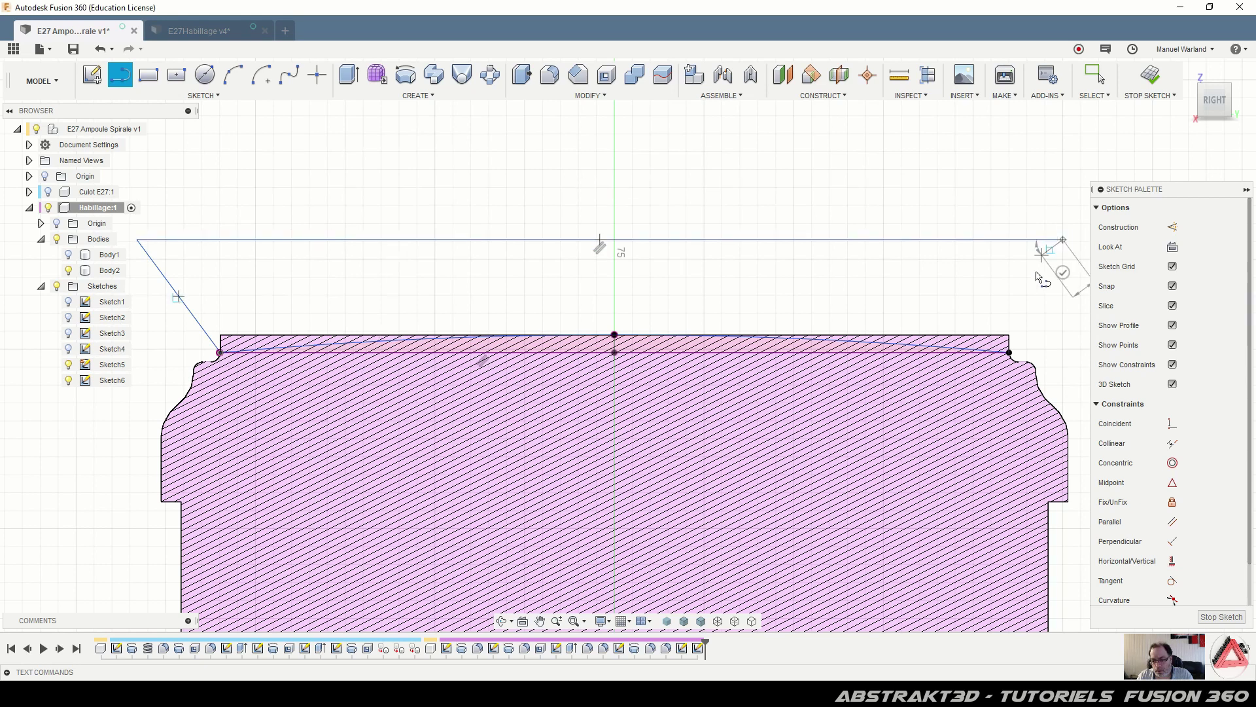
pyautogui.click(1009, 352)
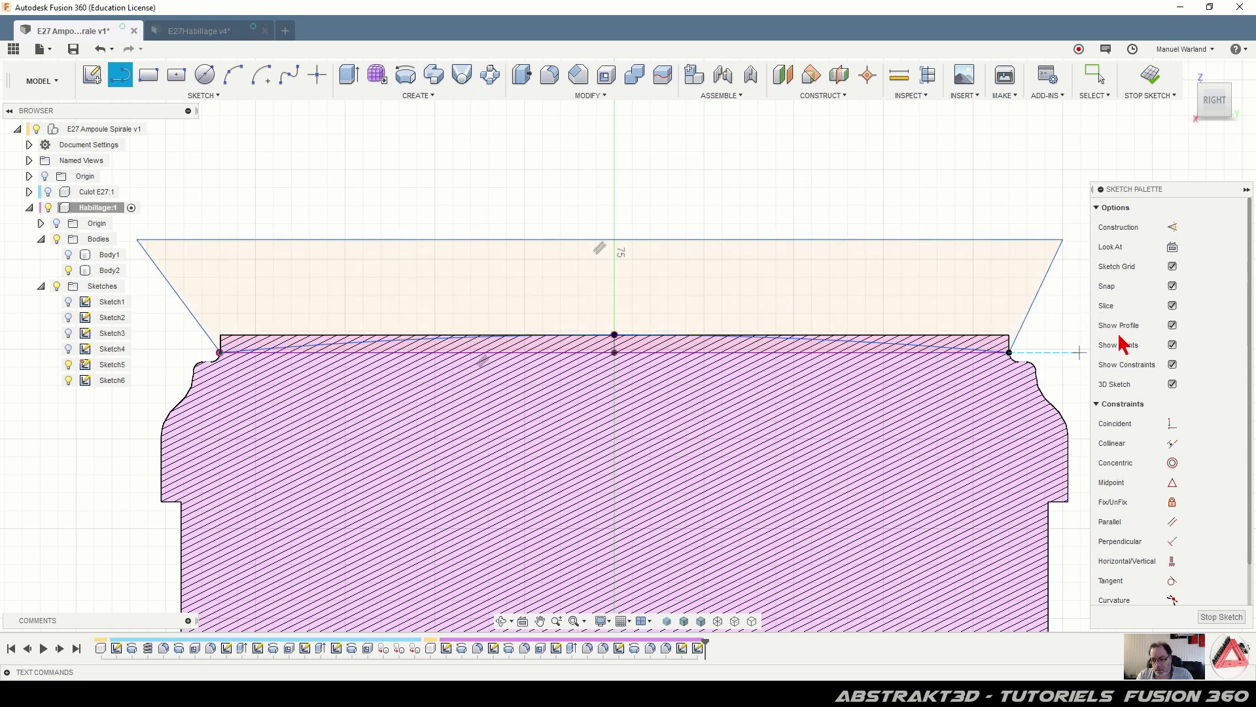
# Move the closed profile's upper corner outward and up to about Y 27 mm, Z 78 mm, and finish the sketch
pyautogui.scroll(-2, 375, 178)
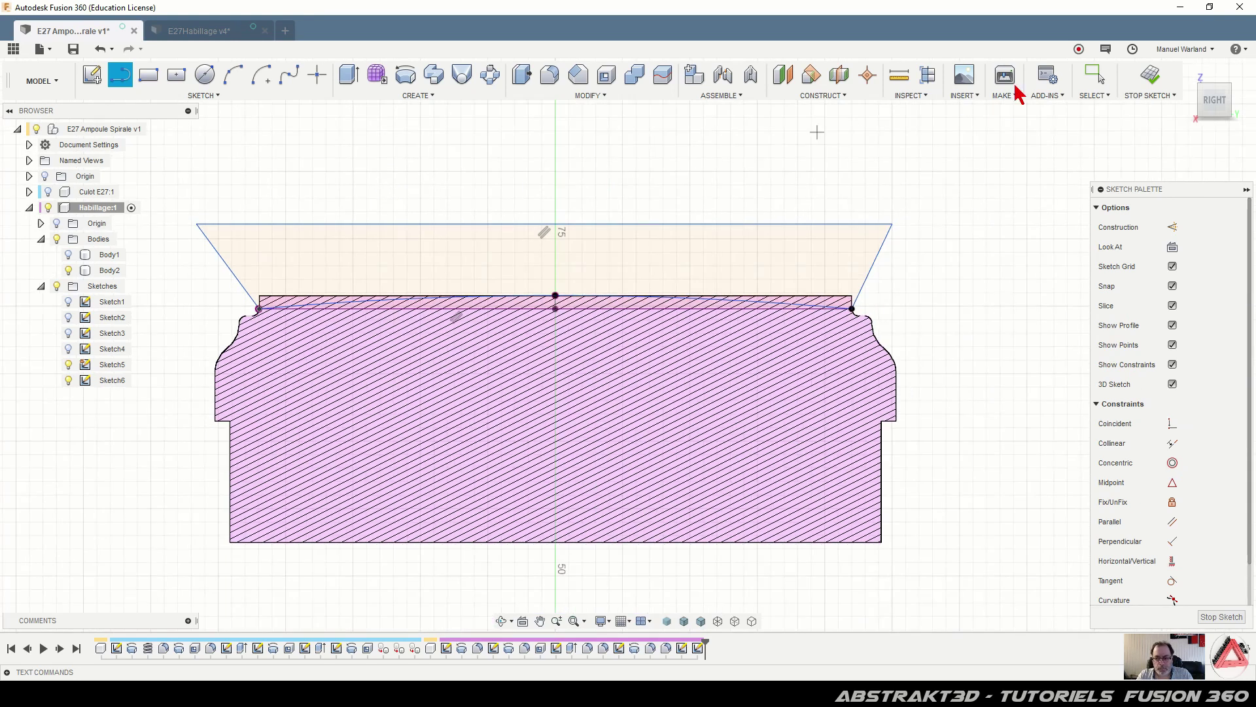
pyautogui.click(1094, 79)
pyautogui.moveTo(892, 226)
pyautogui.mouseDown()
pyautogui.moveTo(914, 224)
pyautogui.moveTo(919, 198)
pyautogui.mouseUp()
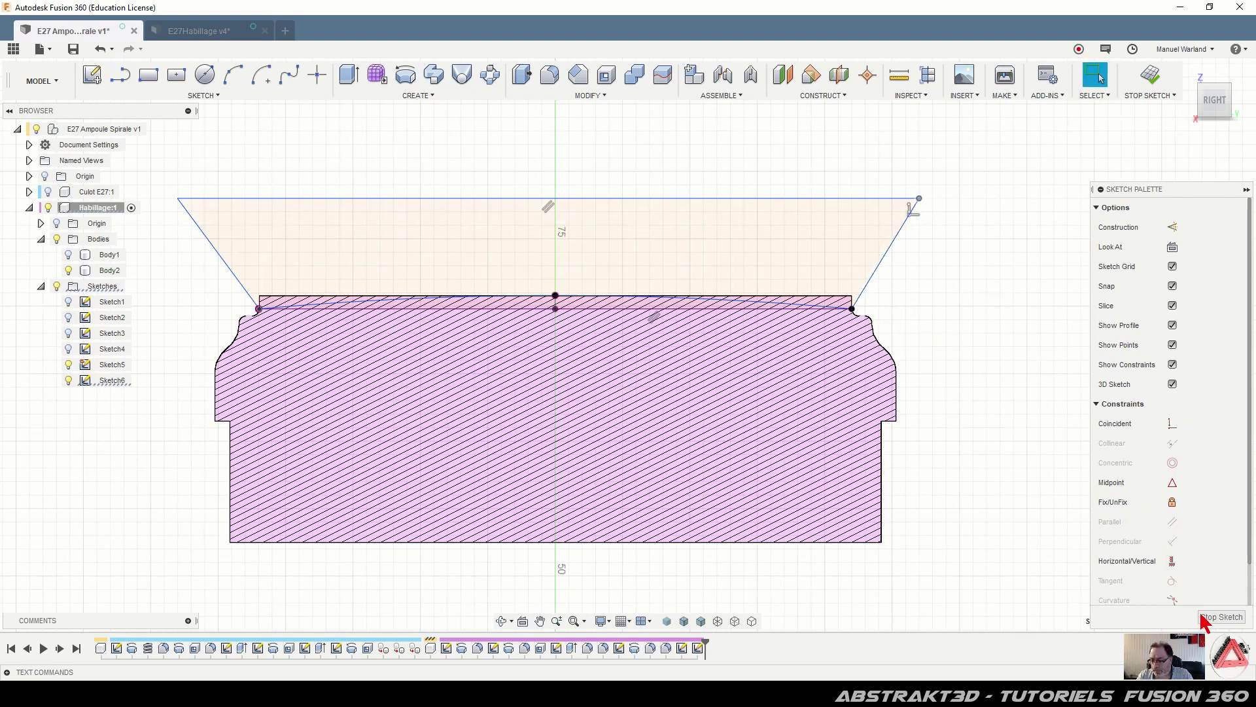
pyautogui.click(1221, 617)
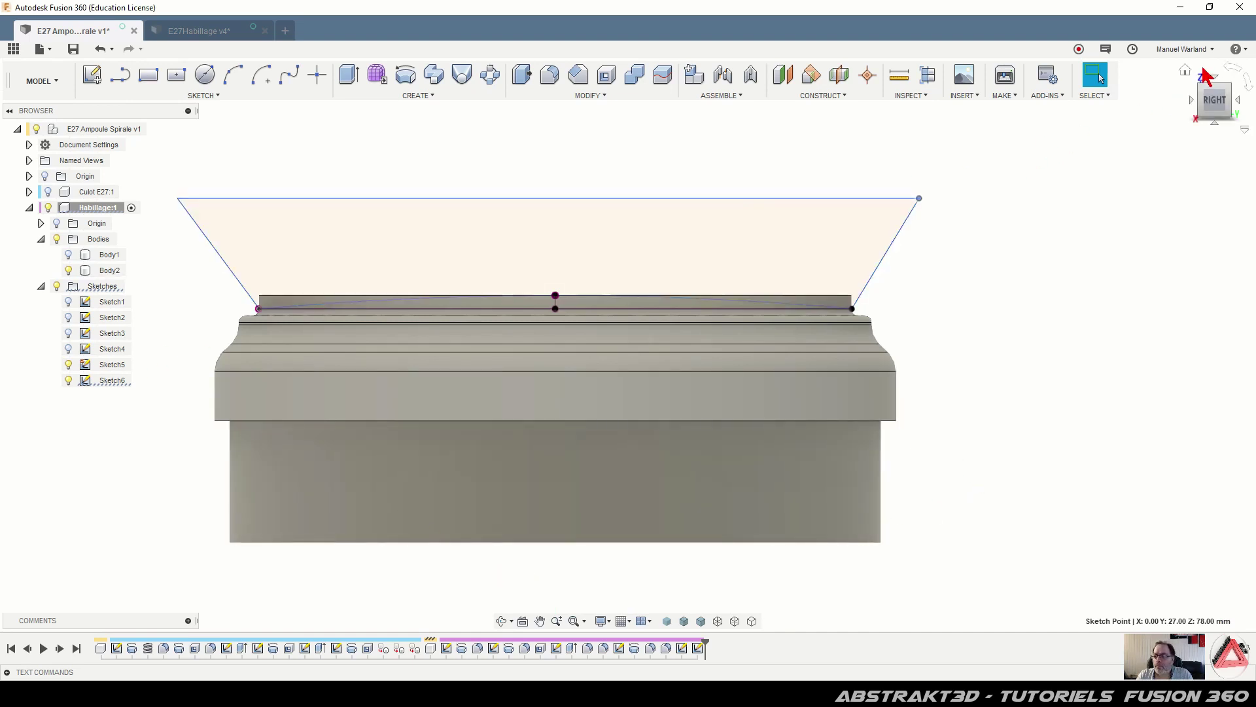
# Hide Body2 and set up a single-path Sweep of the closed profile along the perpendicular arc from the first sketch
pyautogui.click(1184, 71)
pyautogui.keyDown('shift'); pyautogui.moveTo(887, 432); pyautogui.dragTo(906, 412, button='middle'); pyautogui.keyUp('shift')
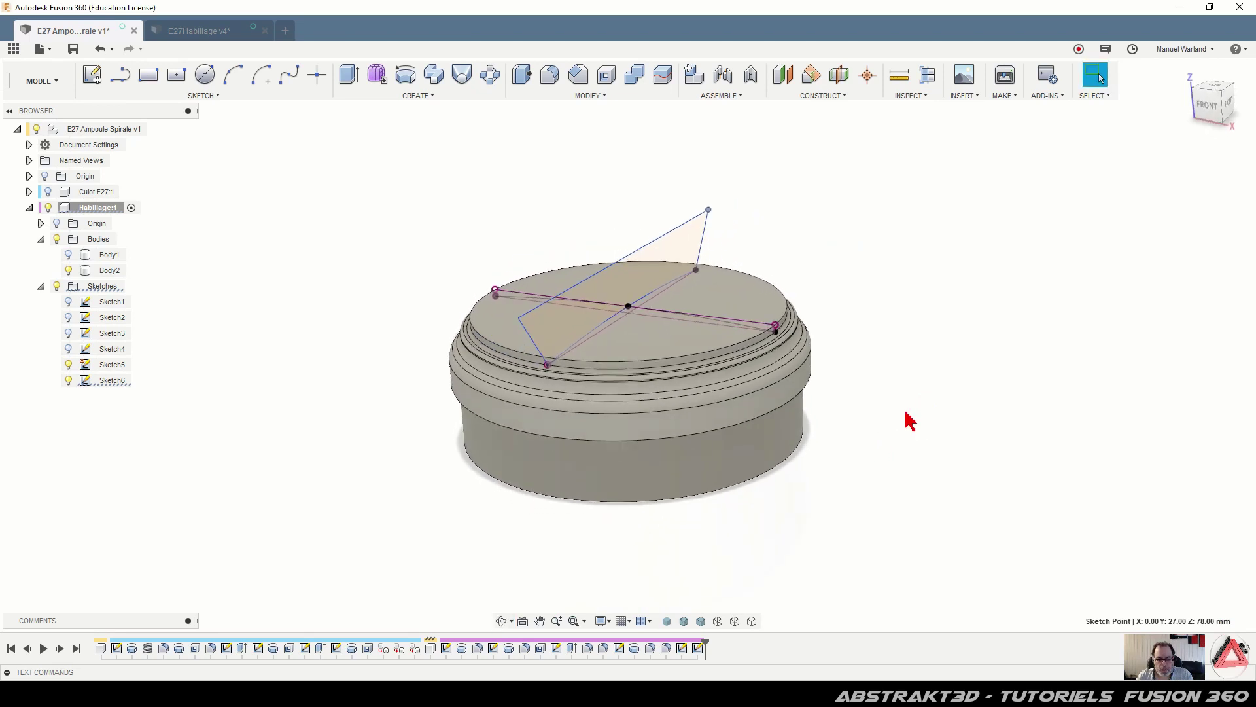
pyautogui.scroll(2, 592, 175)
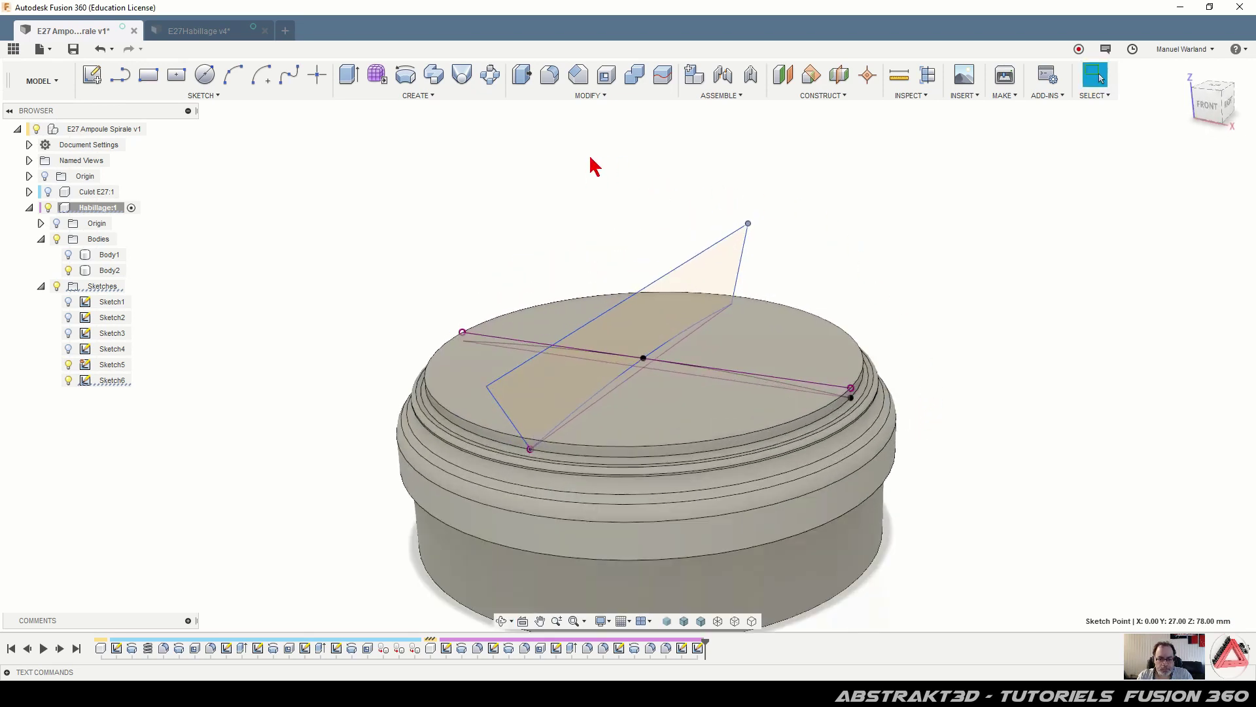
pyautogui.click(68, 270)
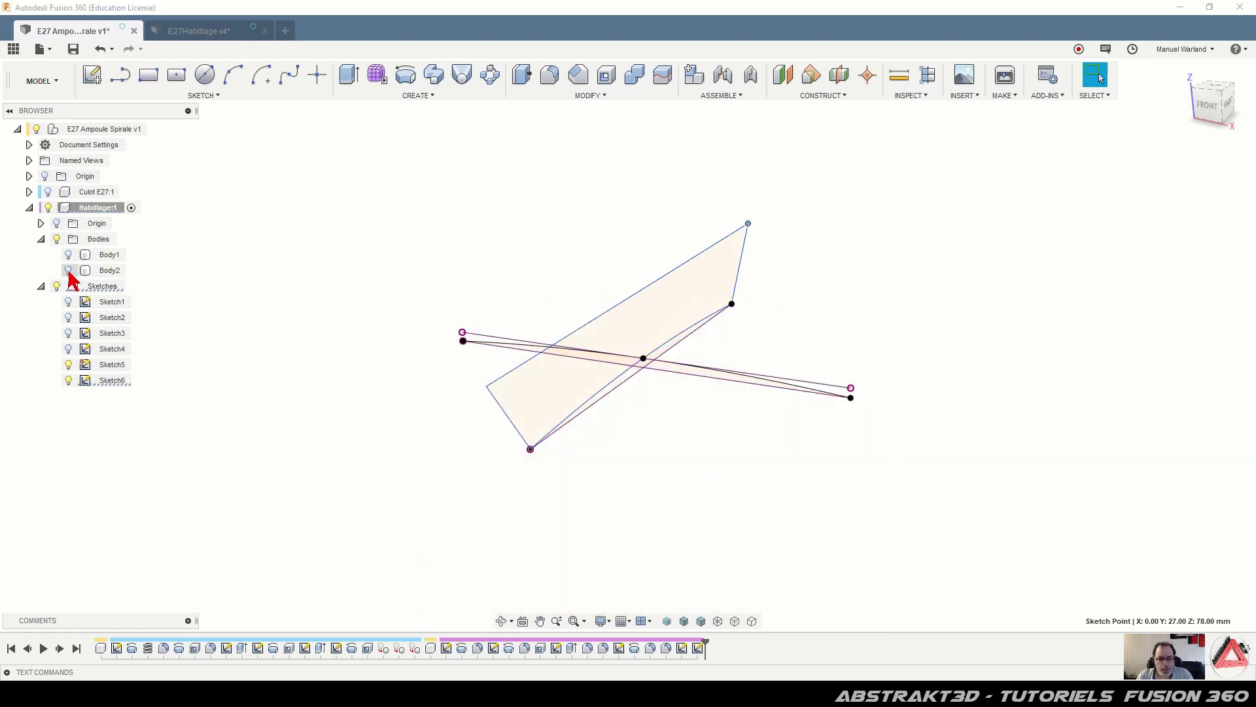
pyautogui.click(561, 396)
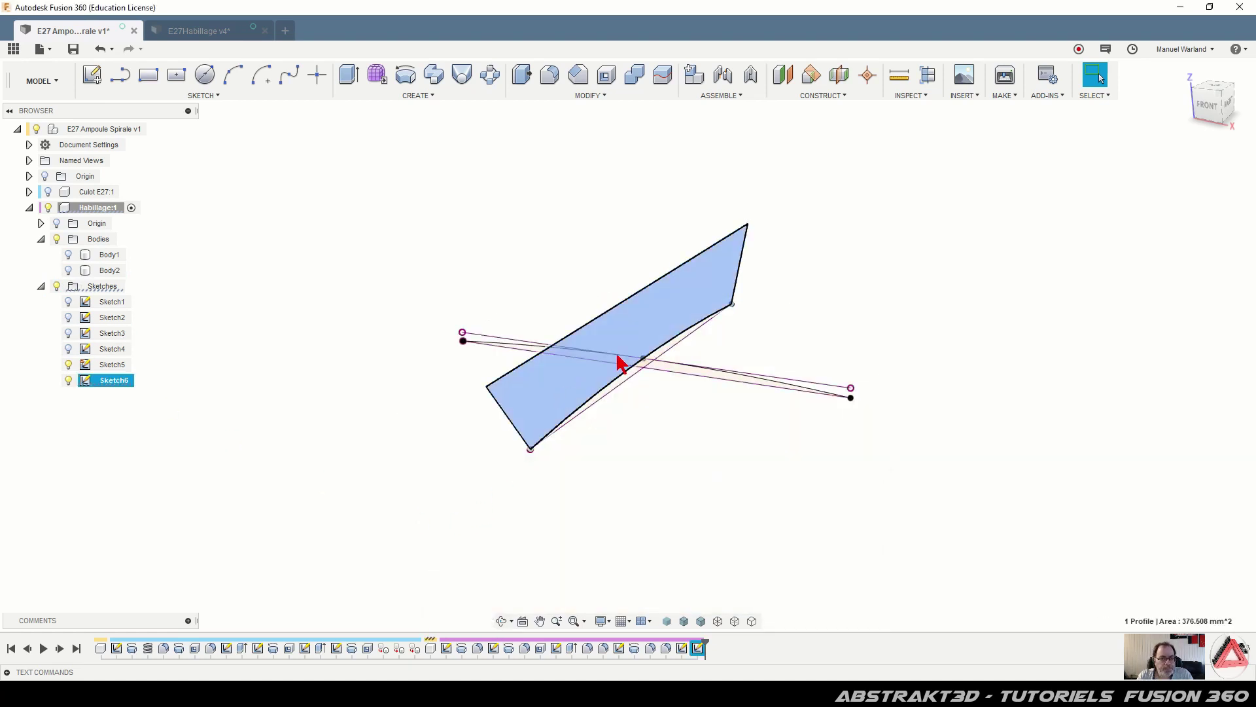
pyautogui.click(434, 75)
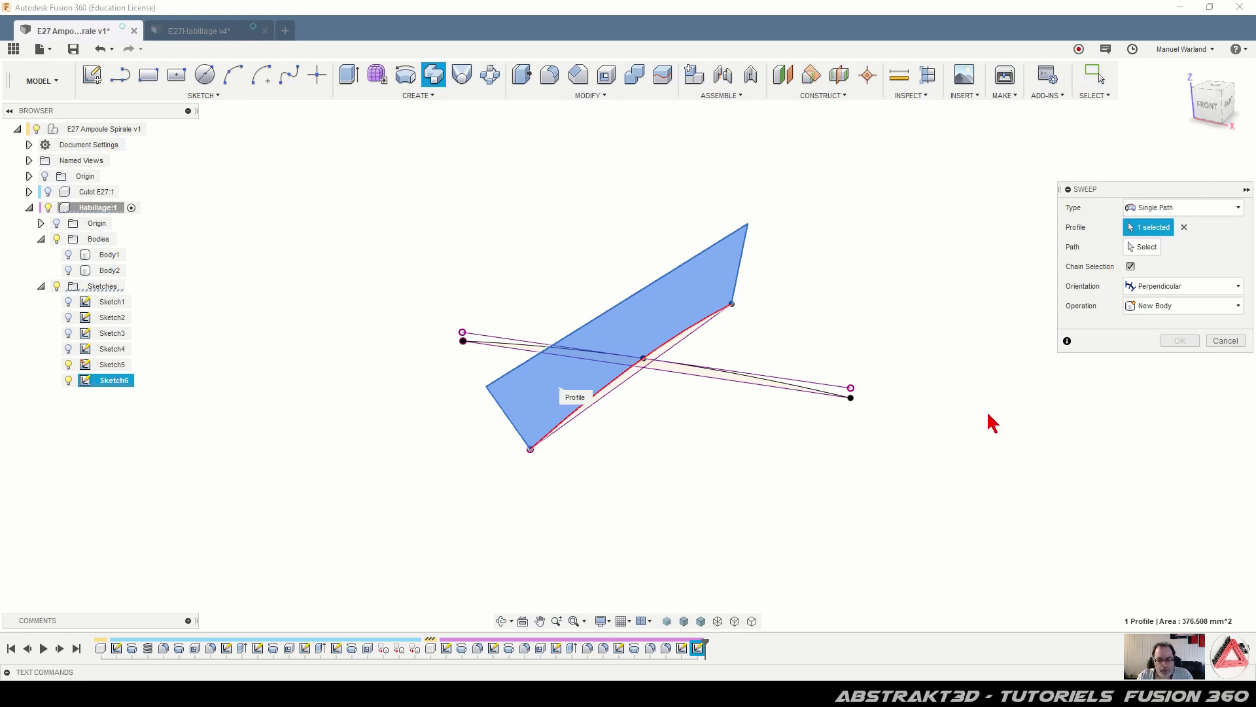
pyautogui.click(1145, 247)
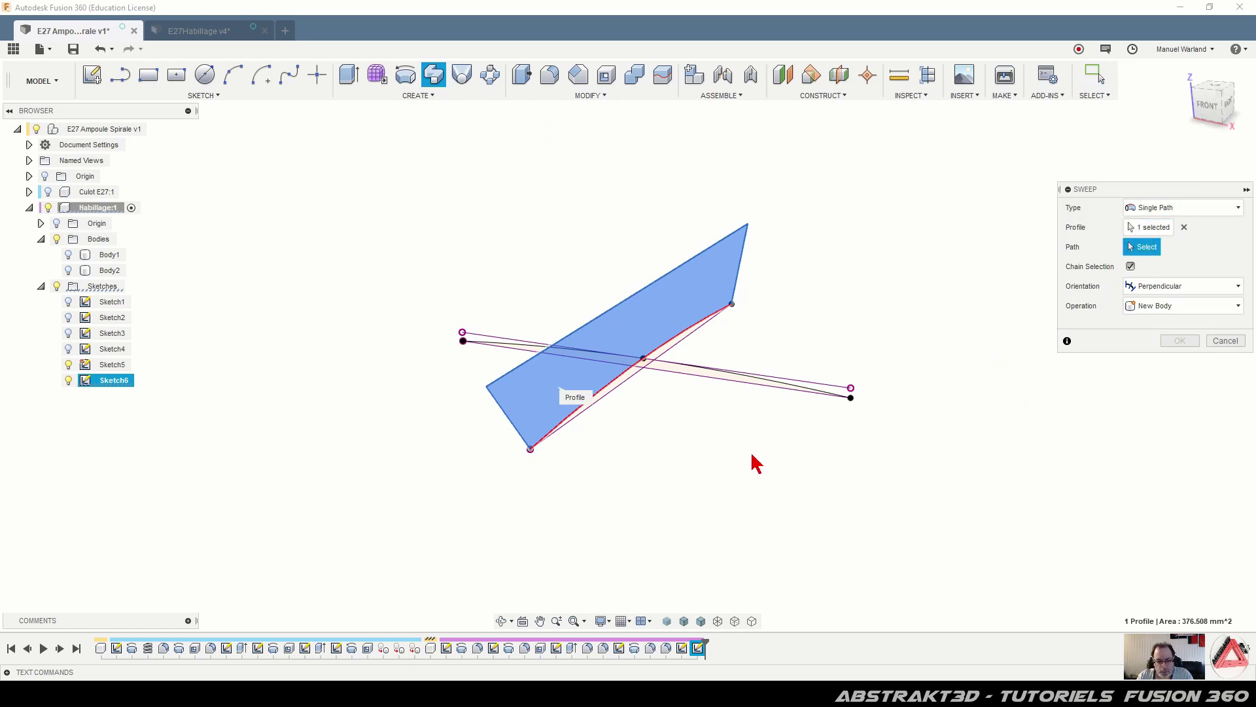
pyautogui.scroll(4, 743, 398)
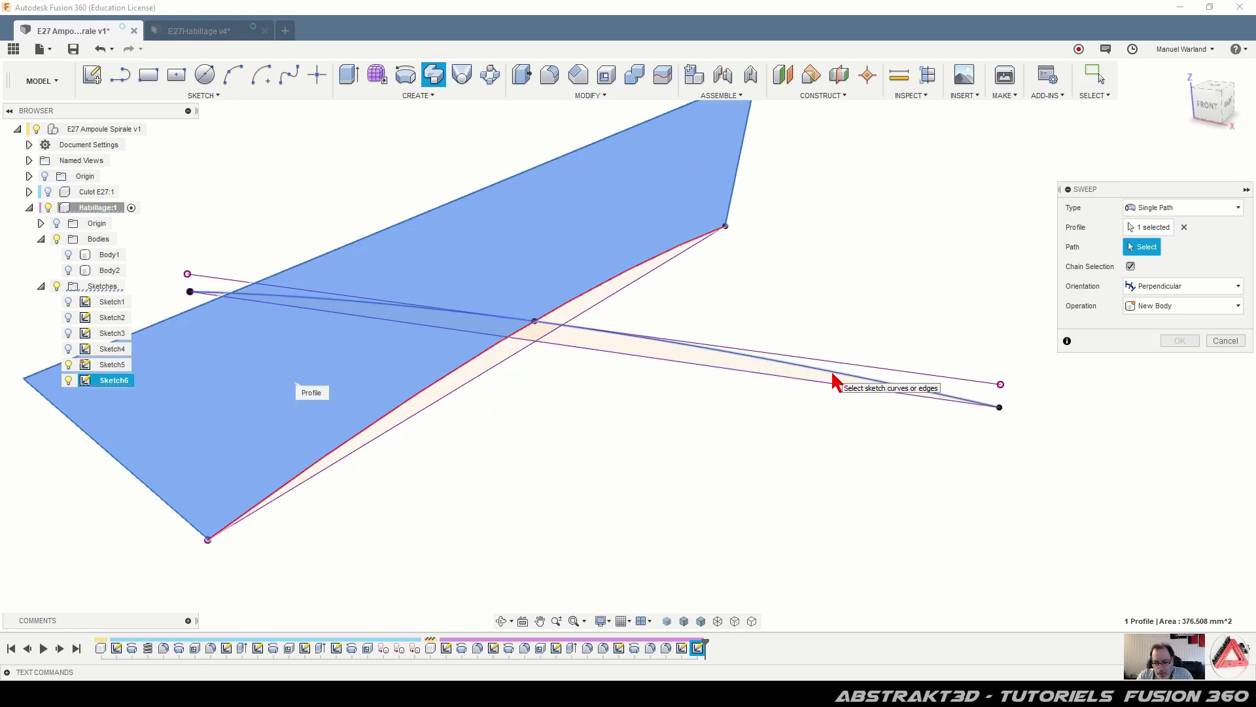
pyautogui.click(834, 379)
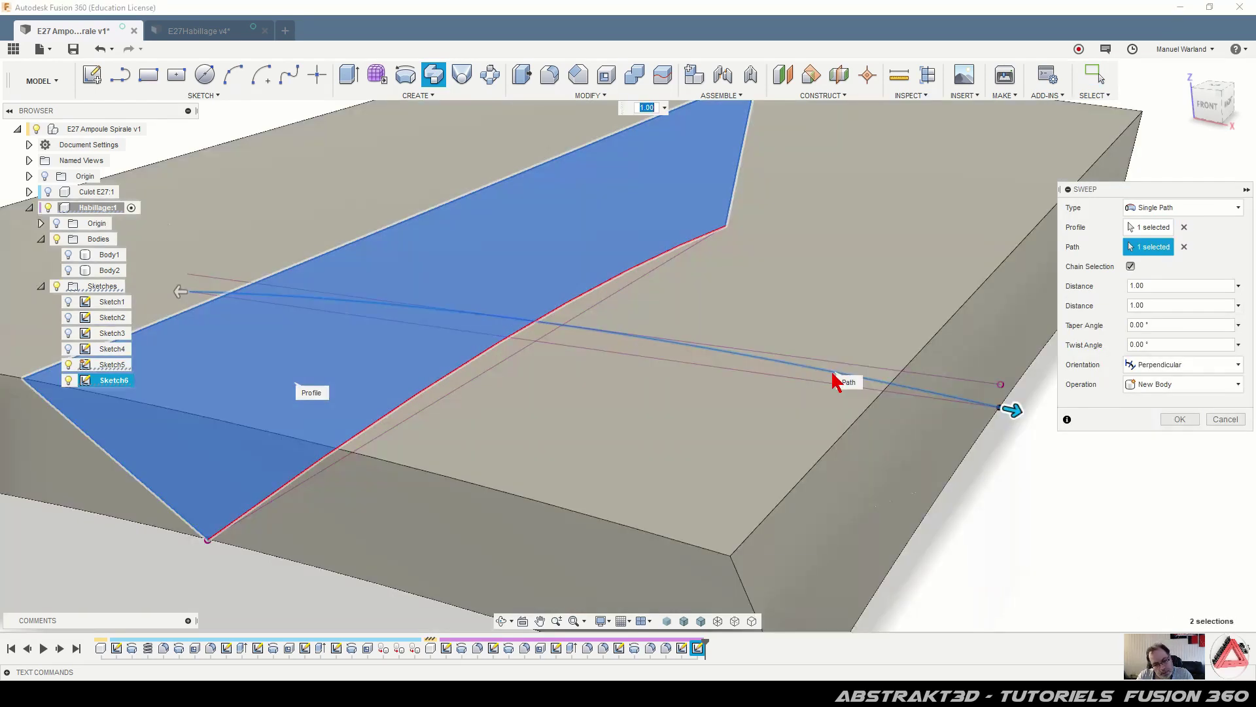
pyautogui.scroll(-5, 772, 334)
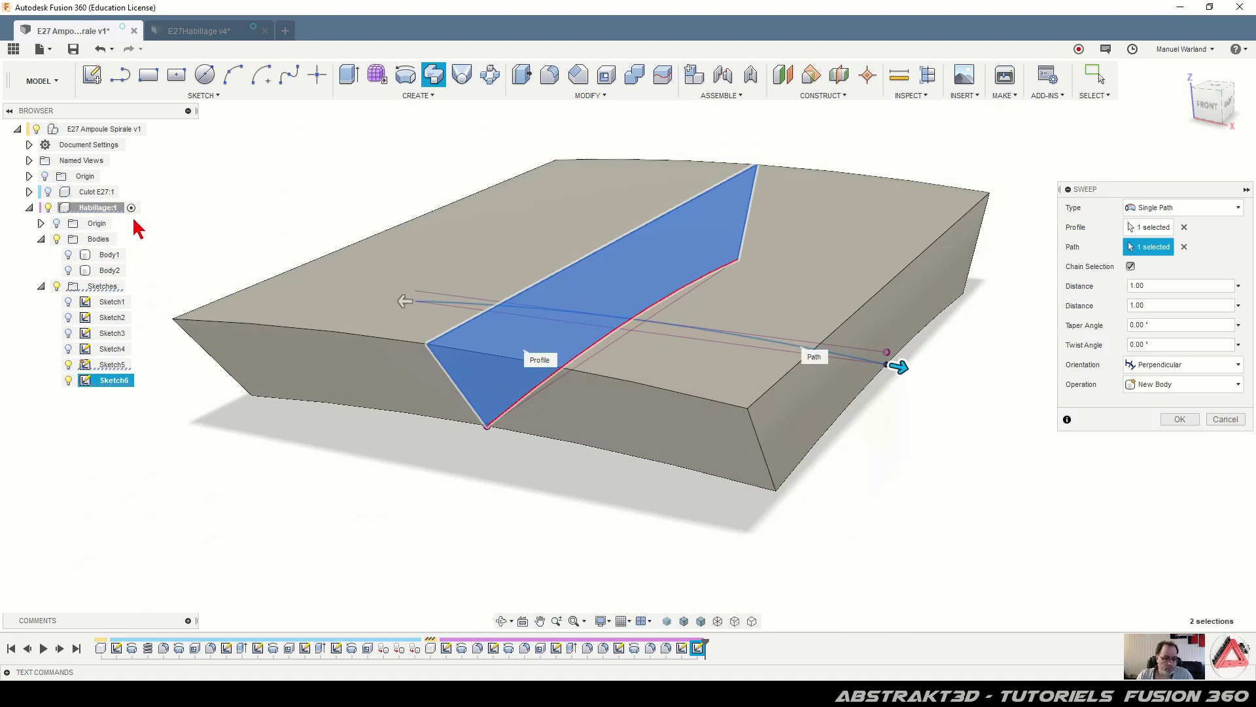
# Show Body2 again and complete the sweep as a Cut that domes the top disc, with both distances at 1.00
pyautogui.click(68, 270)
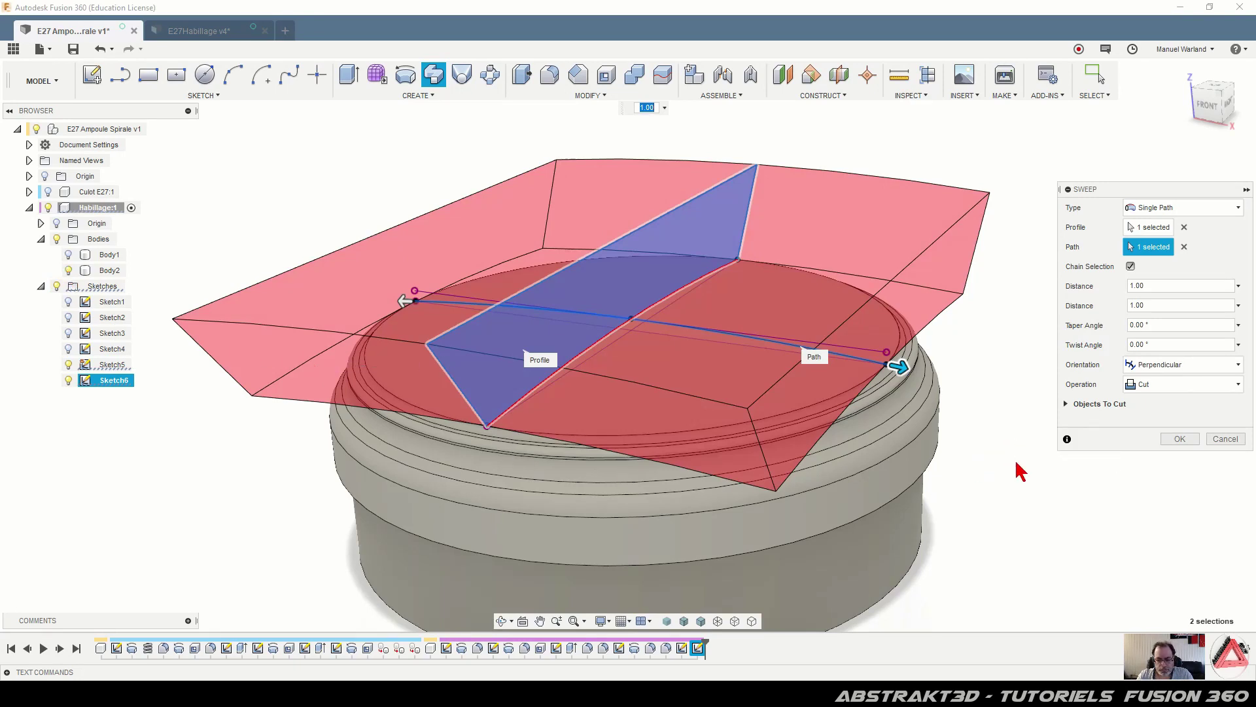
pyautogui.moveTo(1024, 470)
pyautogui.keyDown('shift'); pyautogui.mouseDown(button='middle')
pyautogui.moveTo(1026, 431)
pyautogui.moveTo(1038, 447)
pyautogui.moveTo(1024, 452)
pyautogui.mouseUp(button='middle'); pyautogui.keyUp('shift')
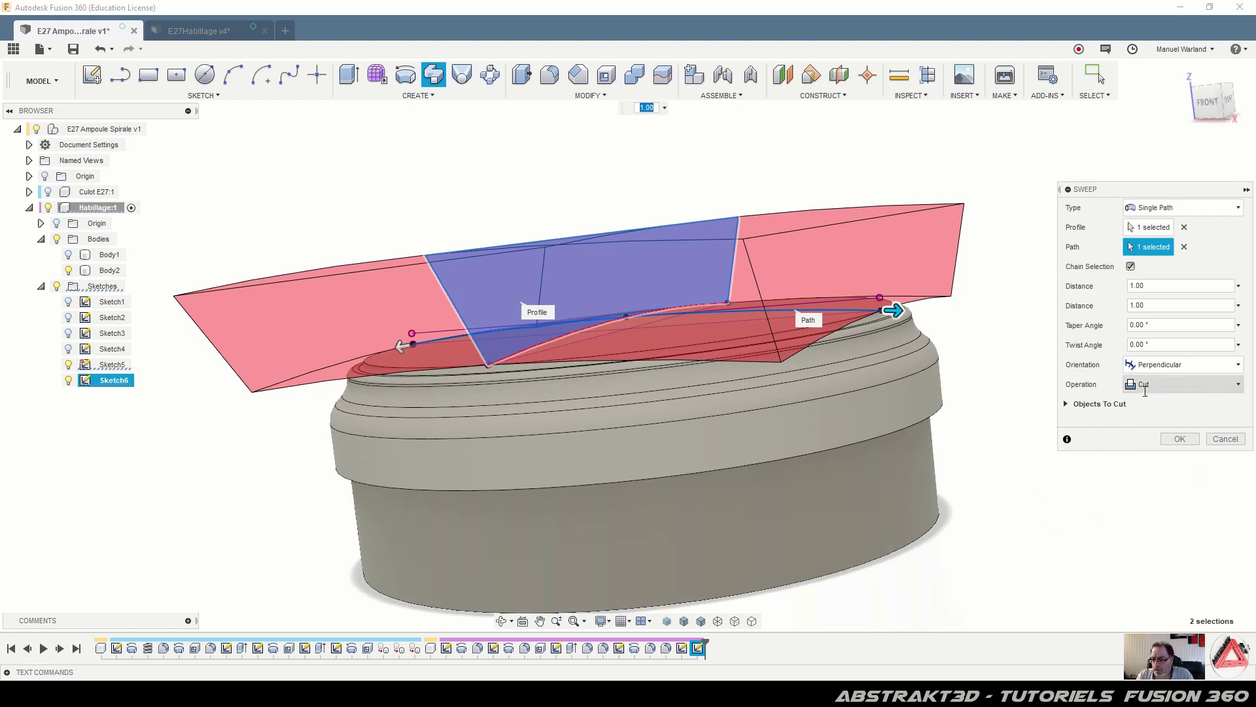
pyautogui.click(1179, 439)
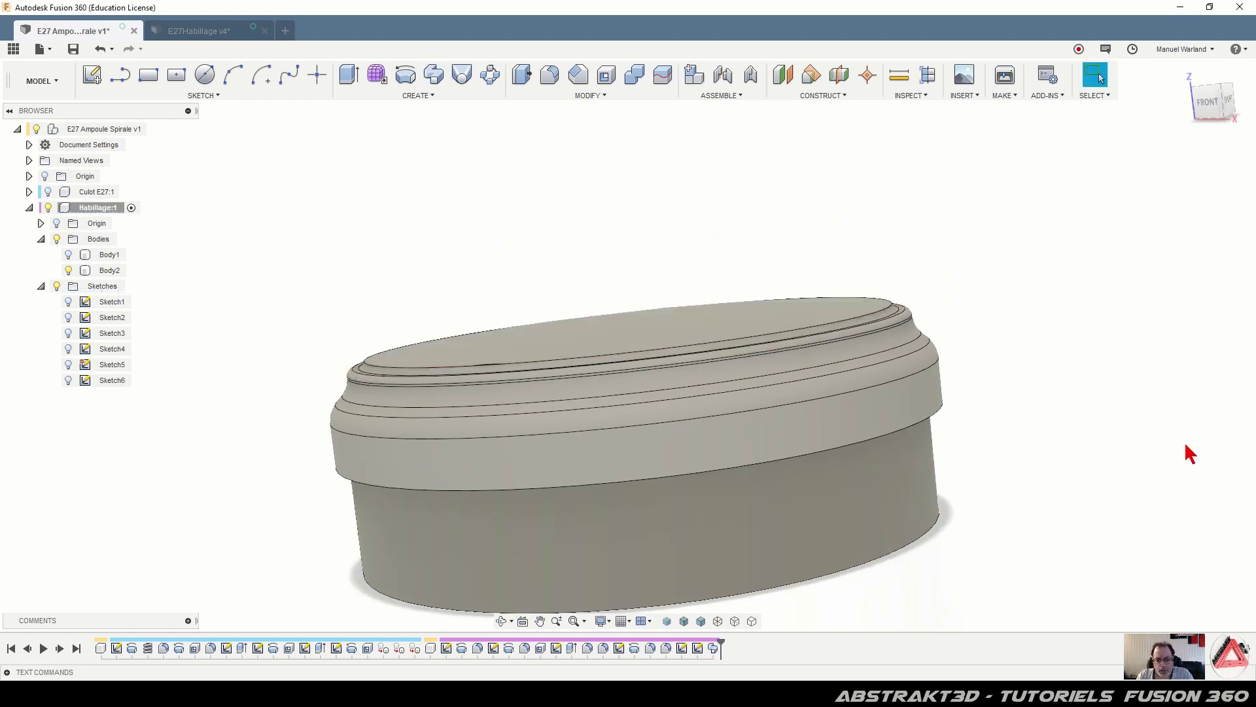
# Examine the swept top surface and the edges around it from several sides
pyautogui.keyDown('shift'); pyautogui.moveTo(1125, 414); pyautogui.dragTo(939, 283, button='middle'); pyautogui.keyUp('shift')
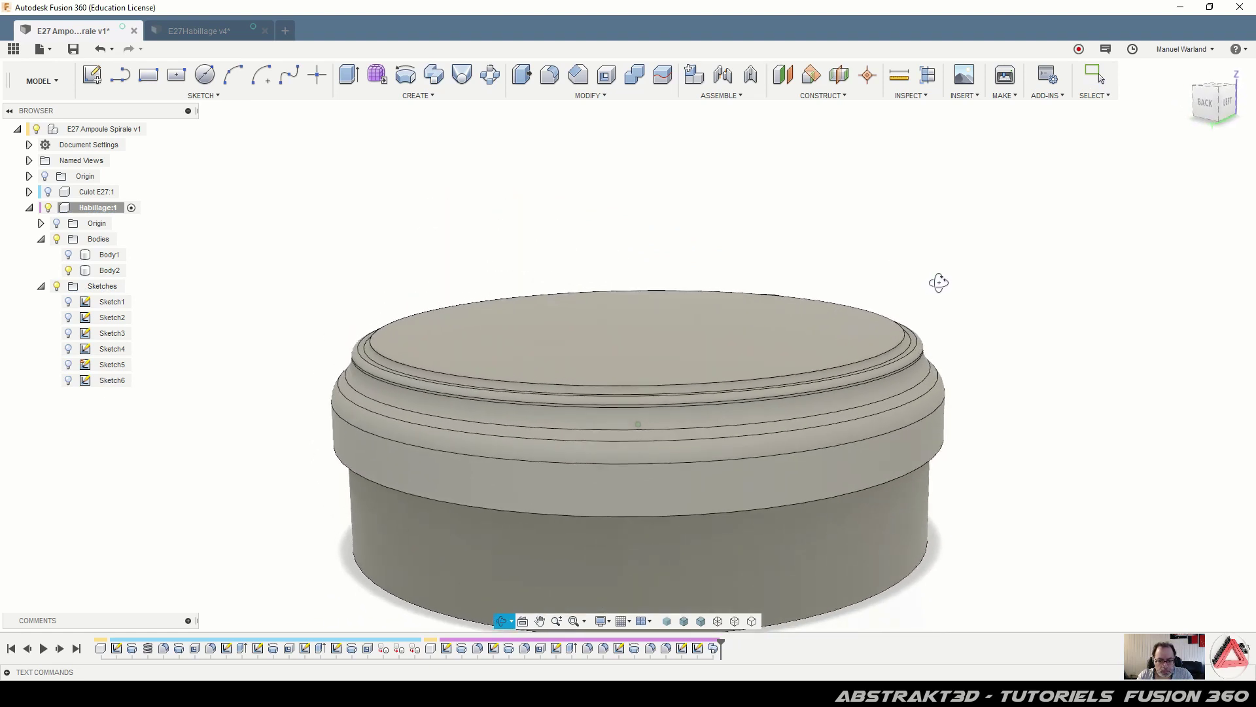
pyautogui.click(966, 376)
pyautogui.scroll(3, 942, 379)
pyautogui.keyDown('shift'); pyautogui.moveTo(886, 467); pyautogui.dragTo(818, 468, button='middle'); pyautogui.keyUp('shift')
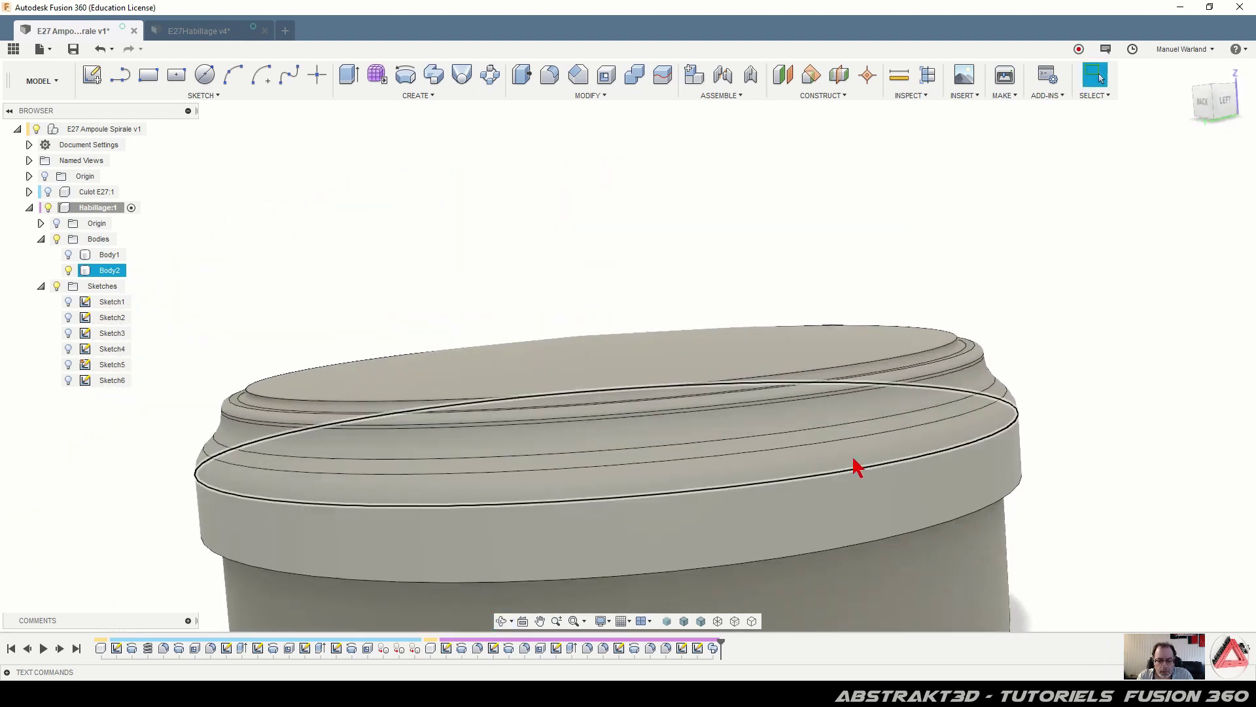
pyautogui.click(1050, 506)
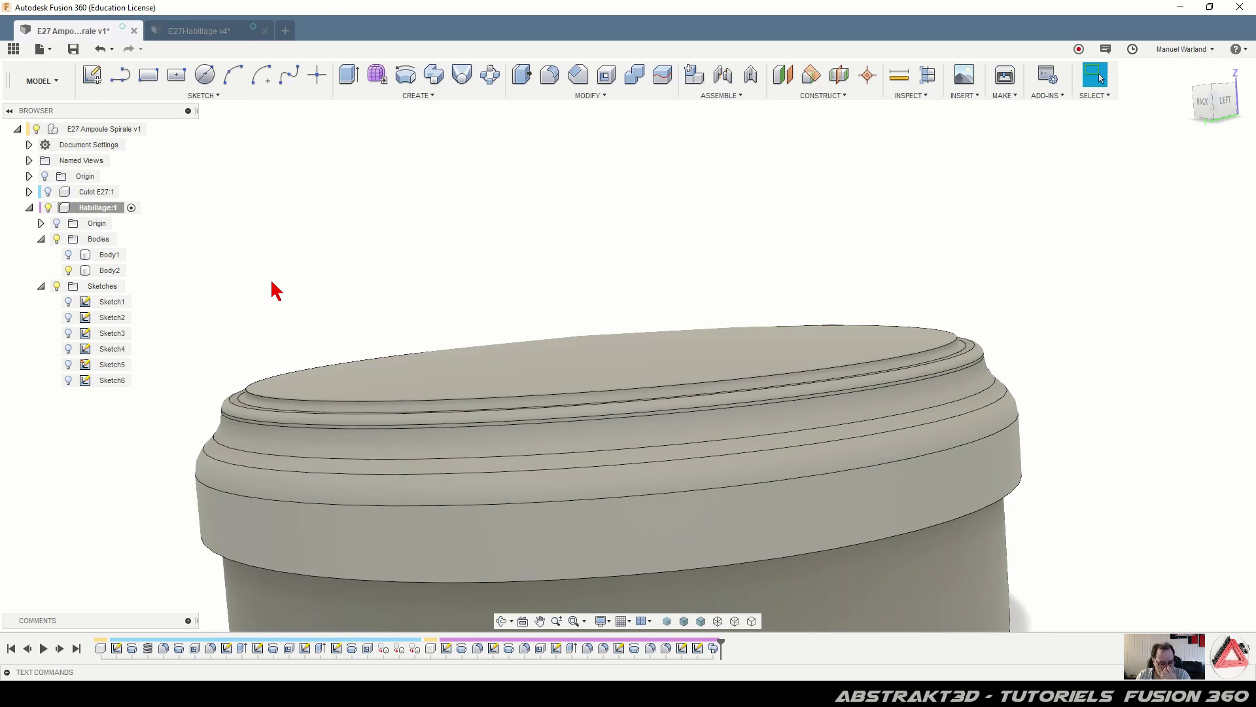
pyautogui.click(426, 426)
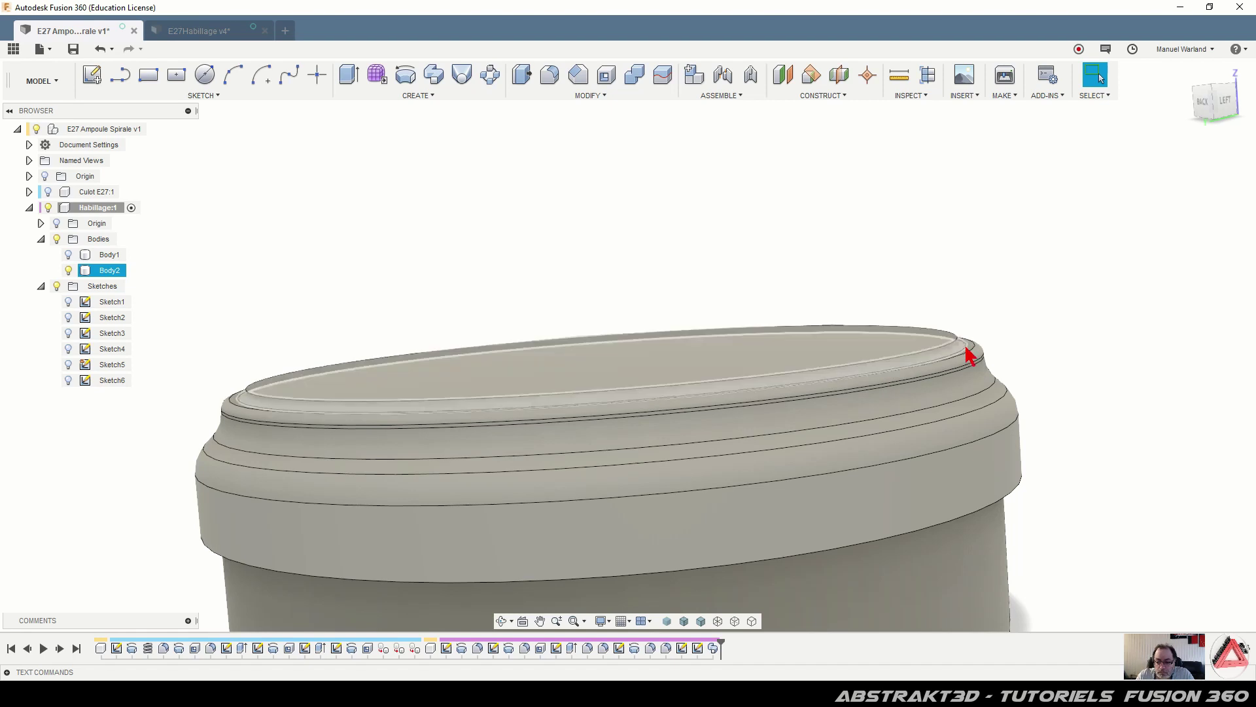
pyautogui.click(1007, 353)
pyautogui.press('Escape')
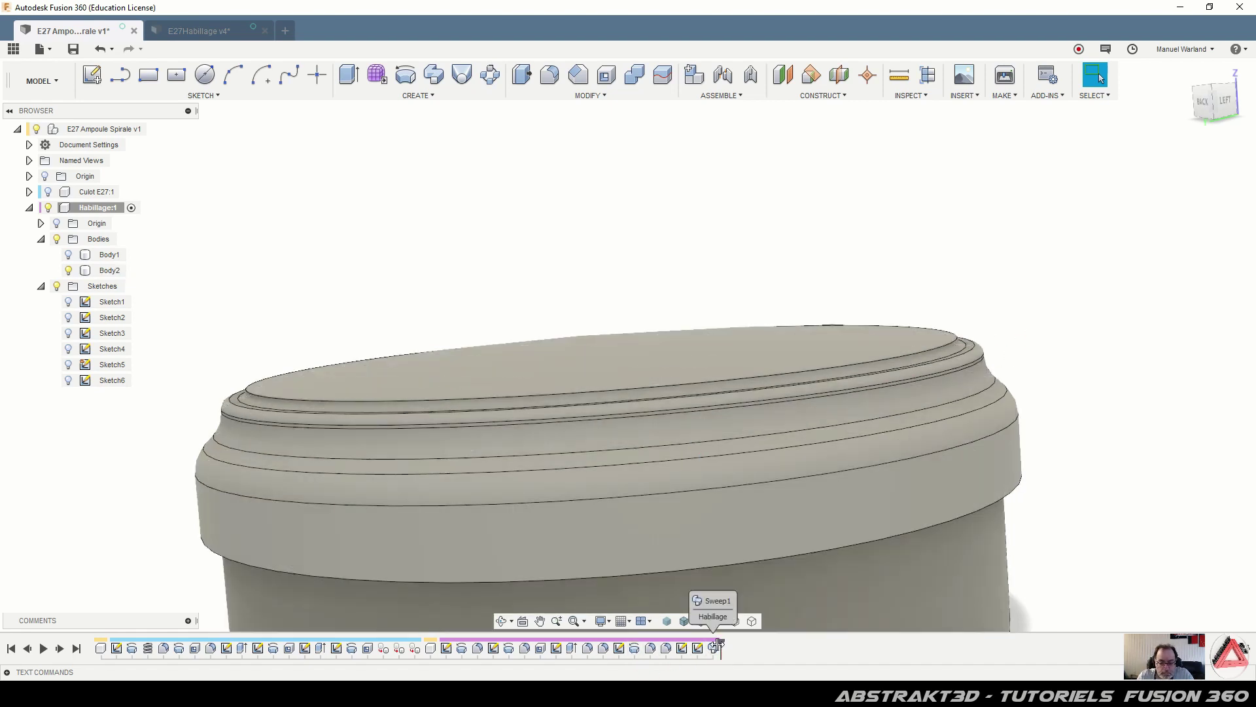
# Roll the history back before the sweep and forward again to compare the top with and without the cut
pyautogui.moveTo(705, 645); pyautogui.dragTo(706, 648)
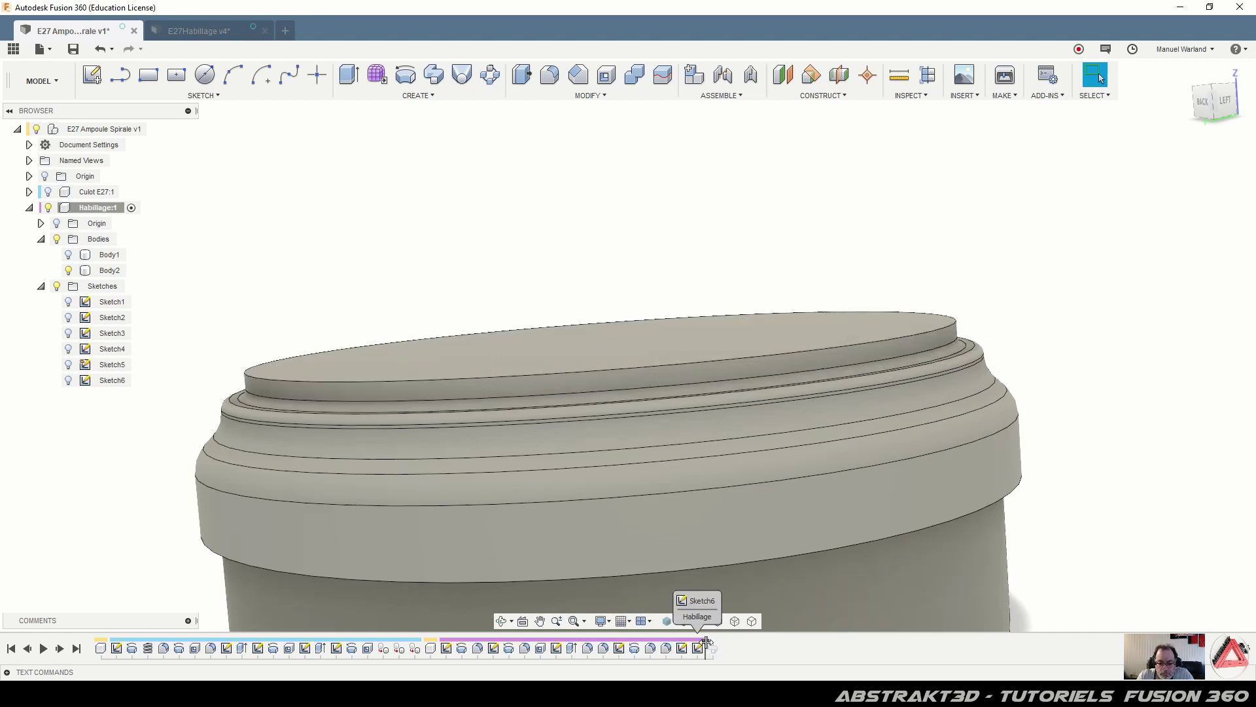
pyautogui.moveTo(722, 643); pyautogui.dragTo(722, 643)
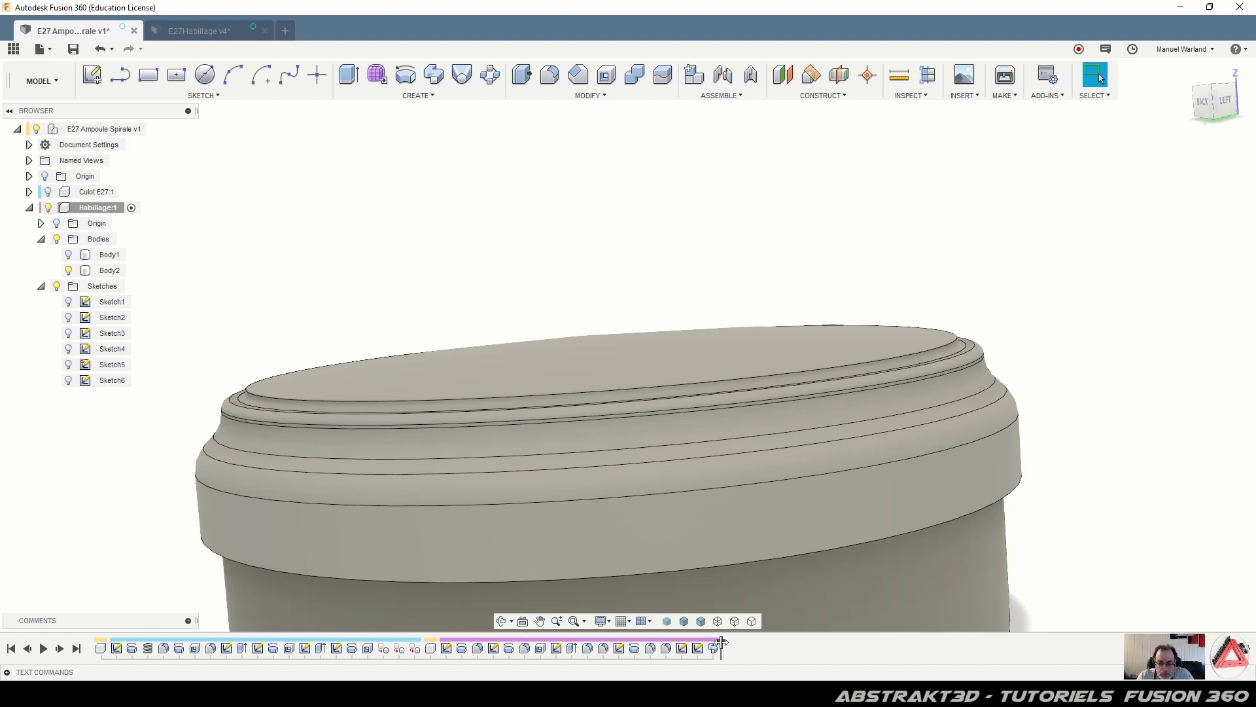
pyautogui.moveTo(711, 642); pyautogui.dragTo(707, 643)
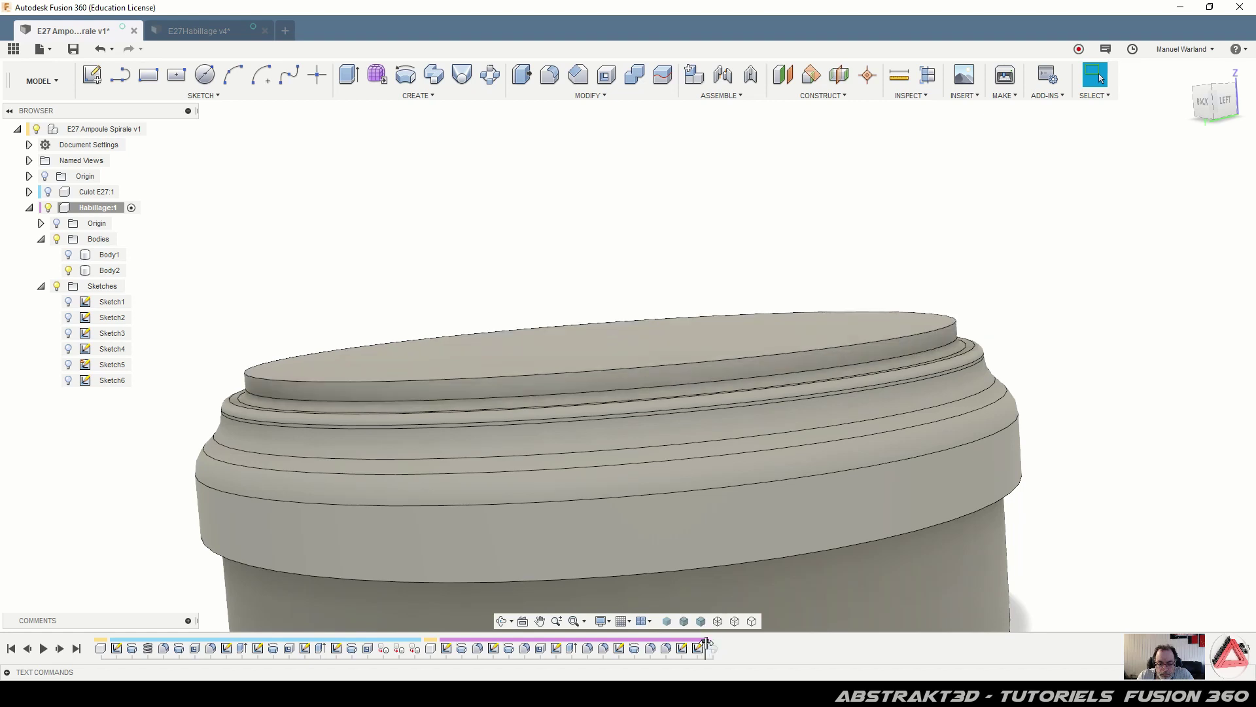
pyautogui.moveTo(705, 644); pyautogui.dragTo(711, 639)
# Reopen the sweep feature for editing, examine its profile, path and cut preview from several sides, and accept it with the same settings
pyautogui.click(713, 649)
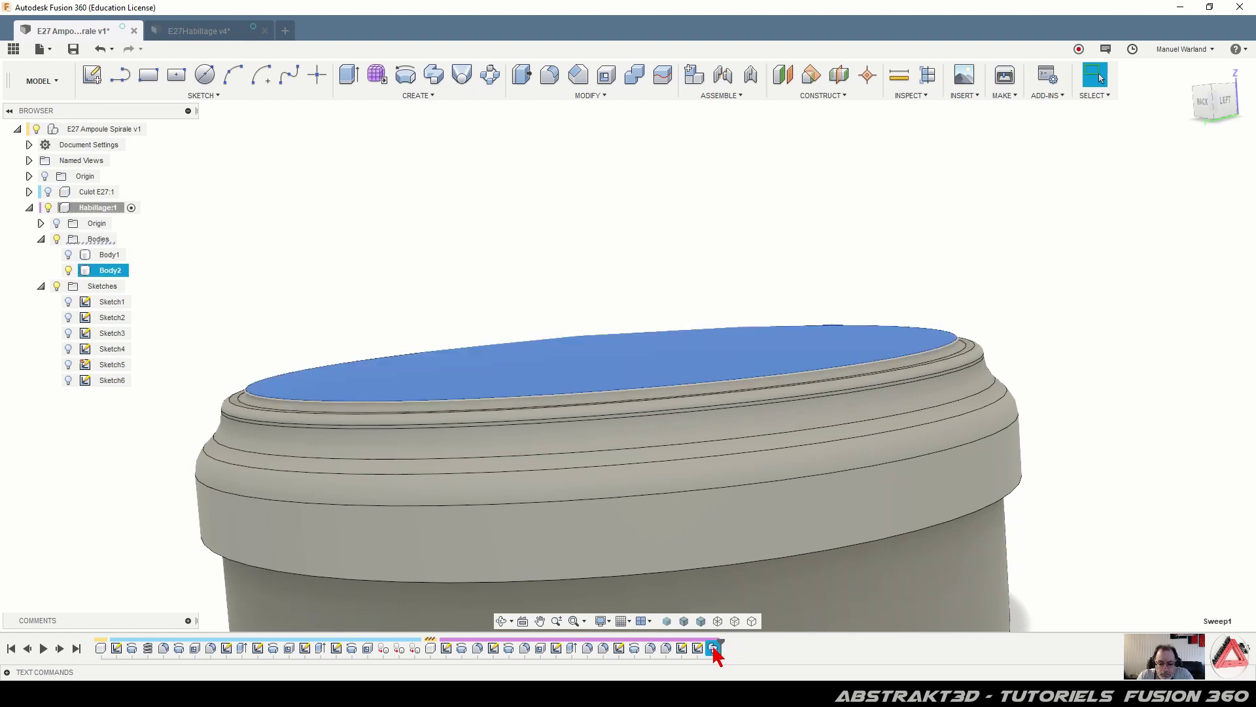
pyautogui.rightClick(714, 651)
pyautogui.click(746, 515)
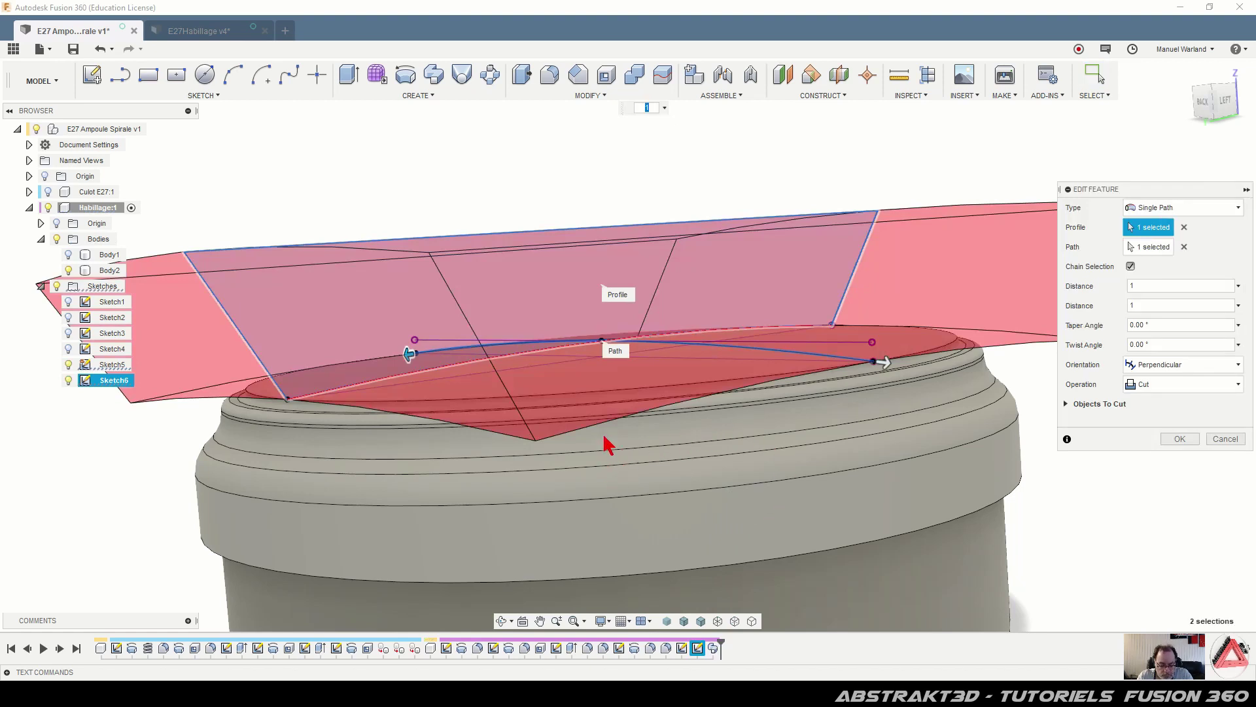
pyautogui.keyDown('shift'); pyautogui.moveTo(580, 454); pyautogui.dragTo(687, 354, button='middle'); pyautogui.keyUp('shift')
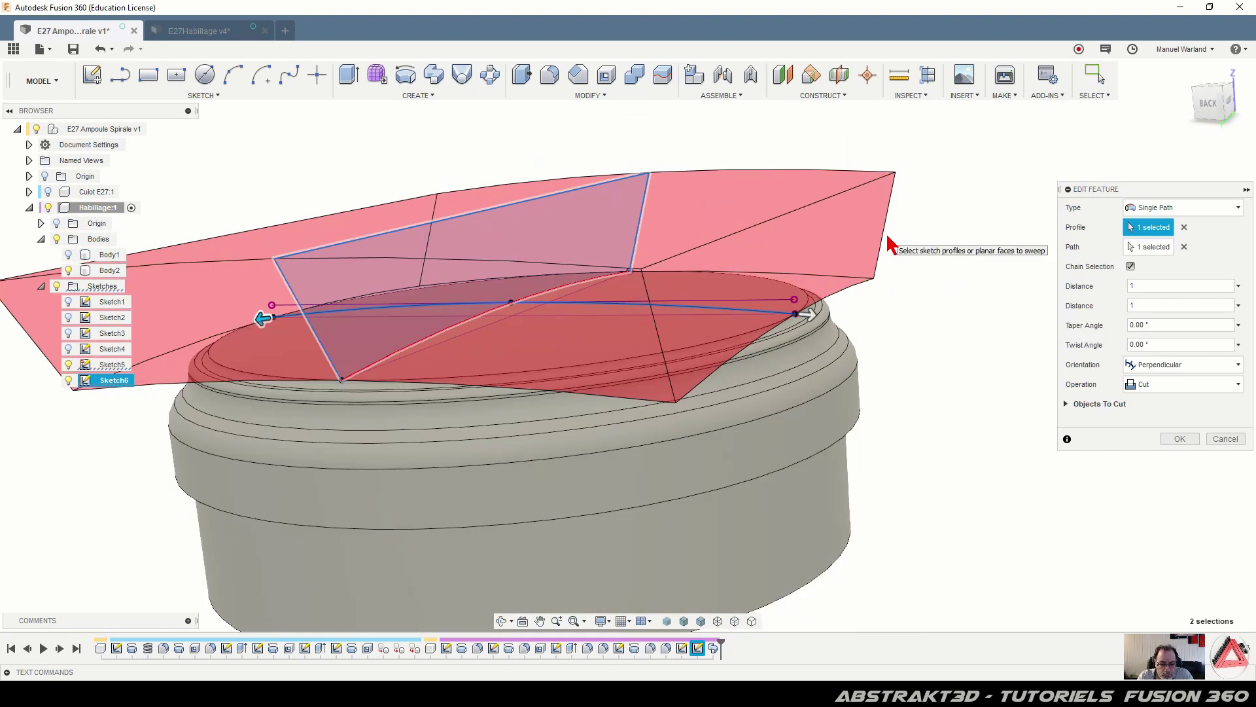
pyautogui.keyDown('shift'); pyautogui.moveTo(890, 246); pyautogui.dragTo(557, 390, button='middle'); pyautogui.keyUp('shift')
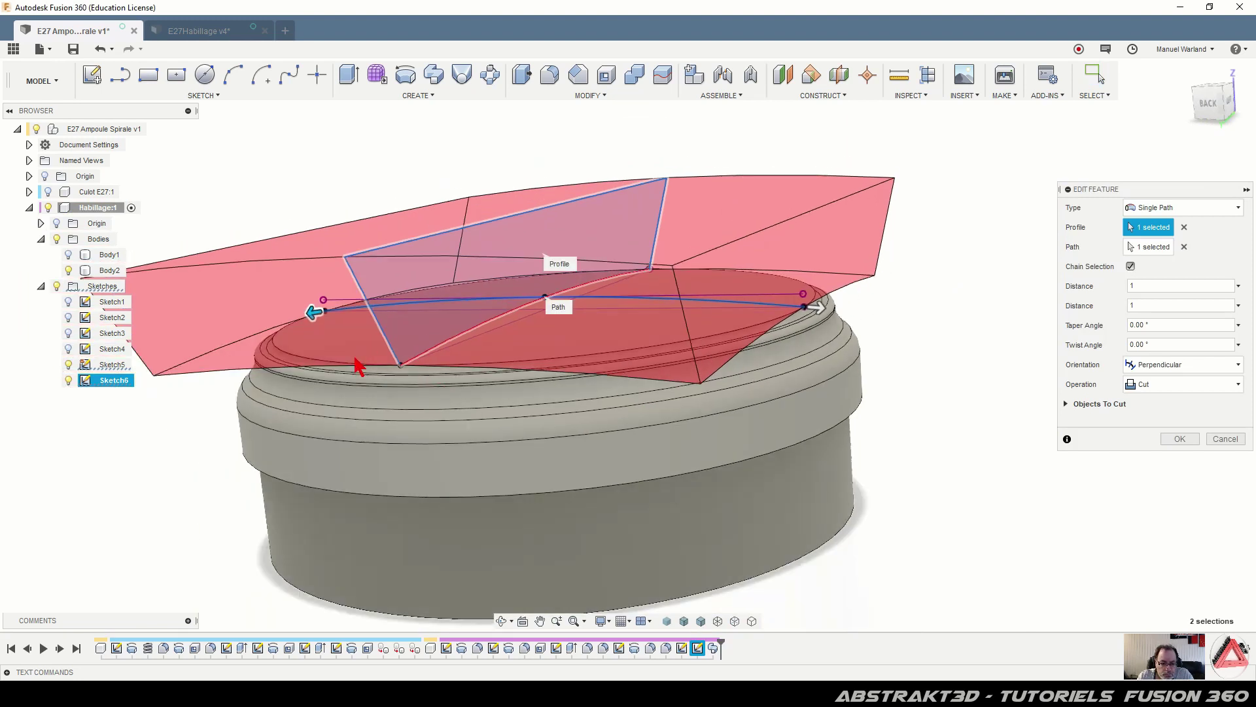
pyautogui.keyDown('shift'); pyautogui.moveTo(343, 401); pyautogui.dragTo(378, 392, button='middle'); pyautogui.keyUp('shift')
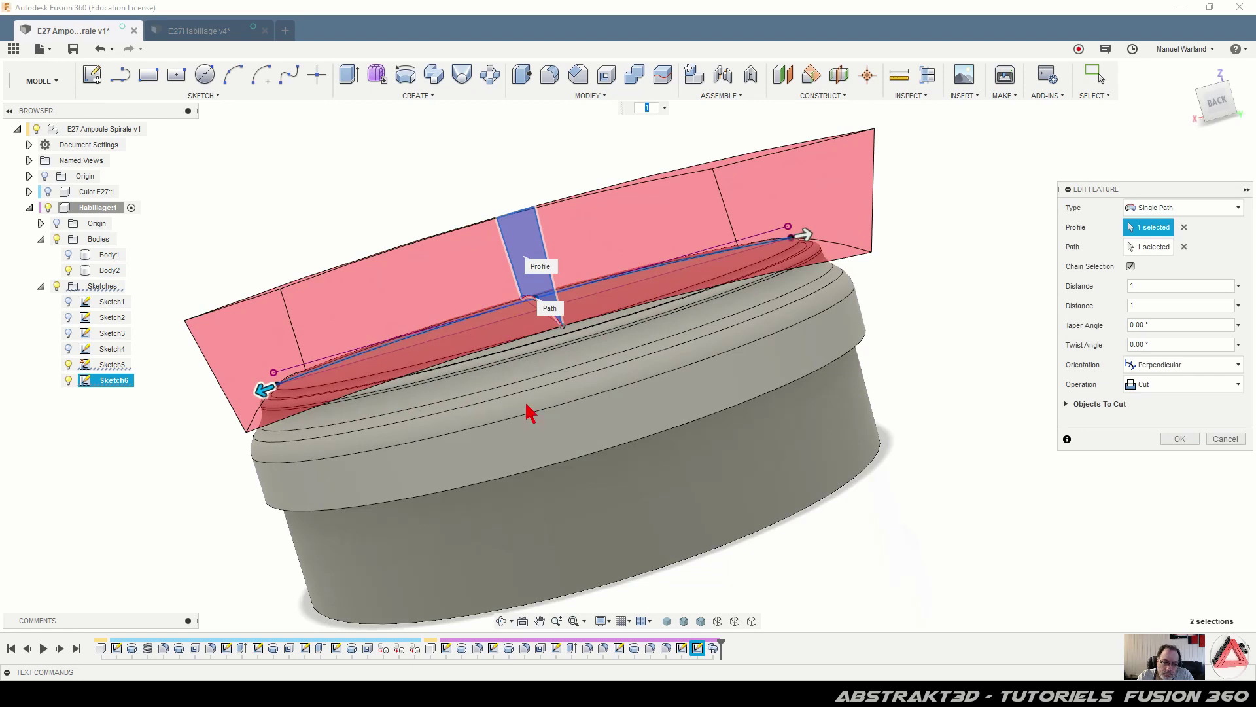
pyautogui.keyDown('shift'); pyautogui.moveTo(880, 437); pyautogui.dragTo(859, 471, button='middle'); pyautogui.keyUp('shift')
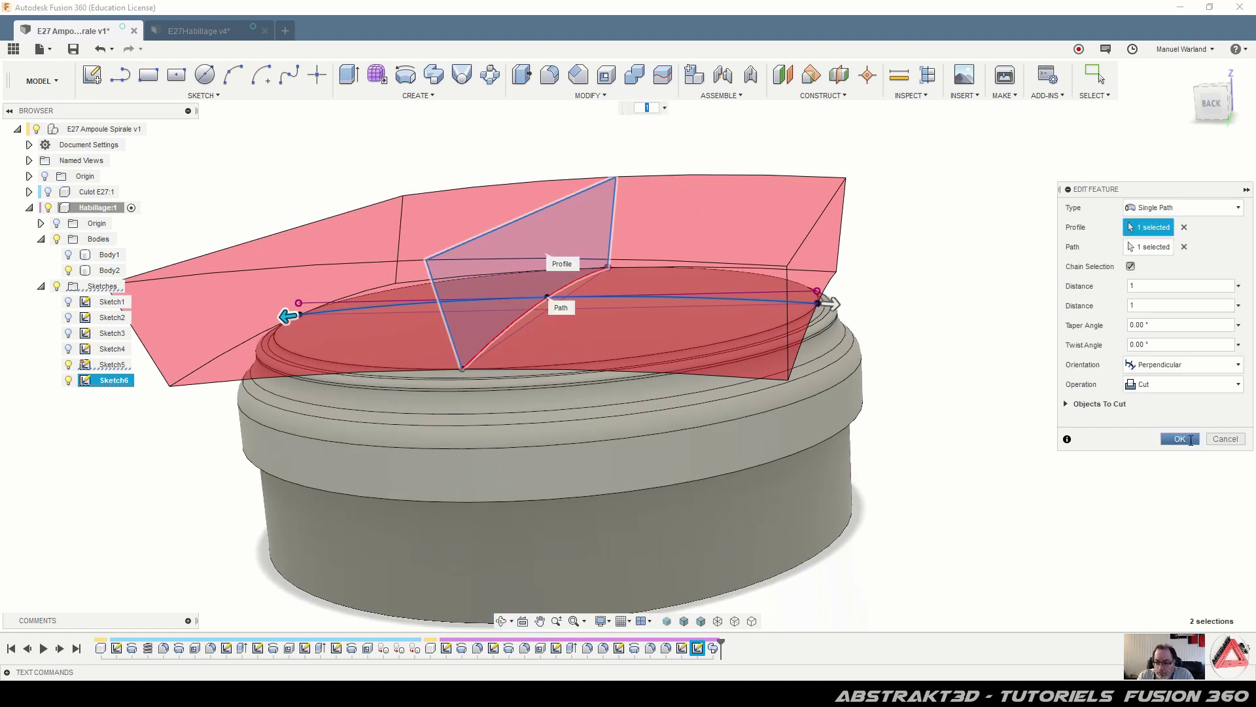
pyautogui.click(1180, 439)
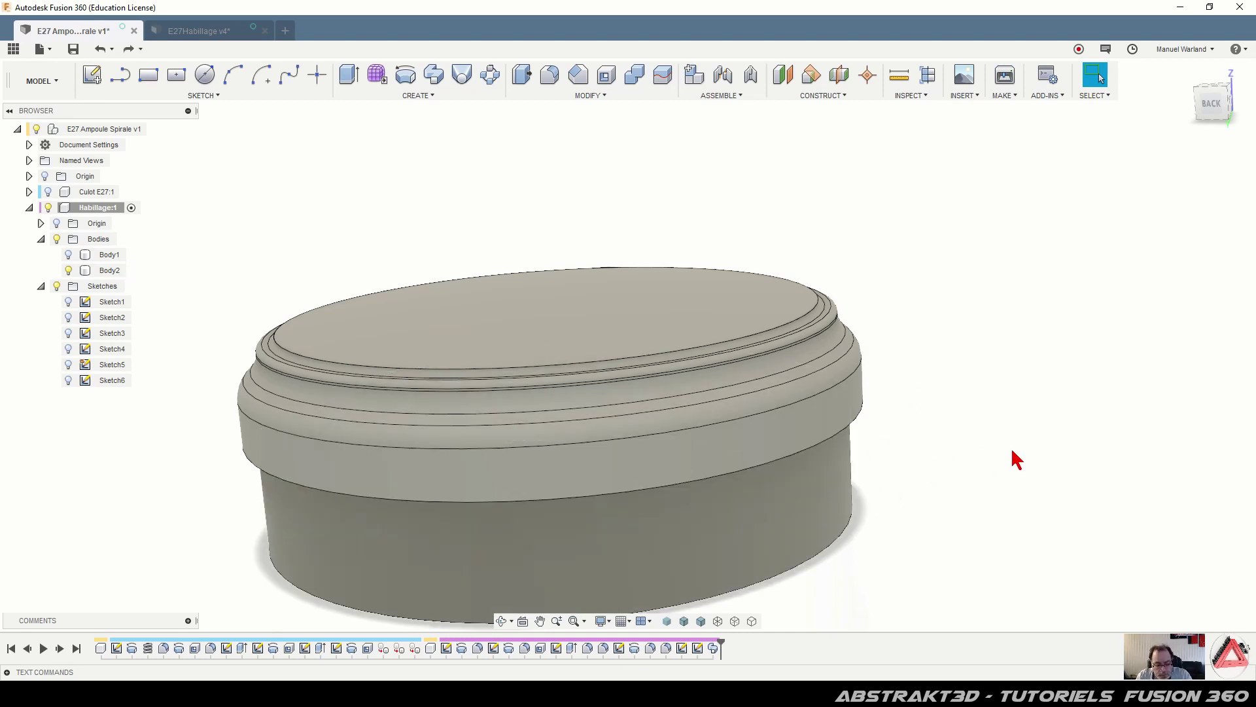
# Delete the sweep cut feature from the design history, leaving the disc's flat top and Sketch6 in place
pyautogui.hotkey('ctrl', 'z')
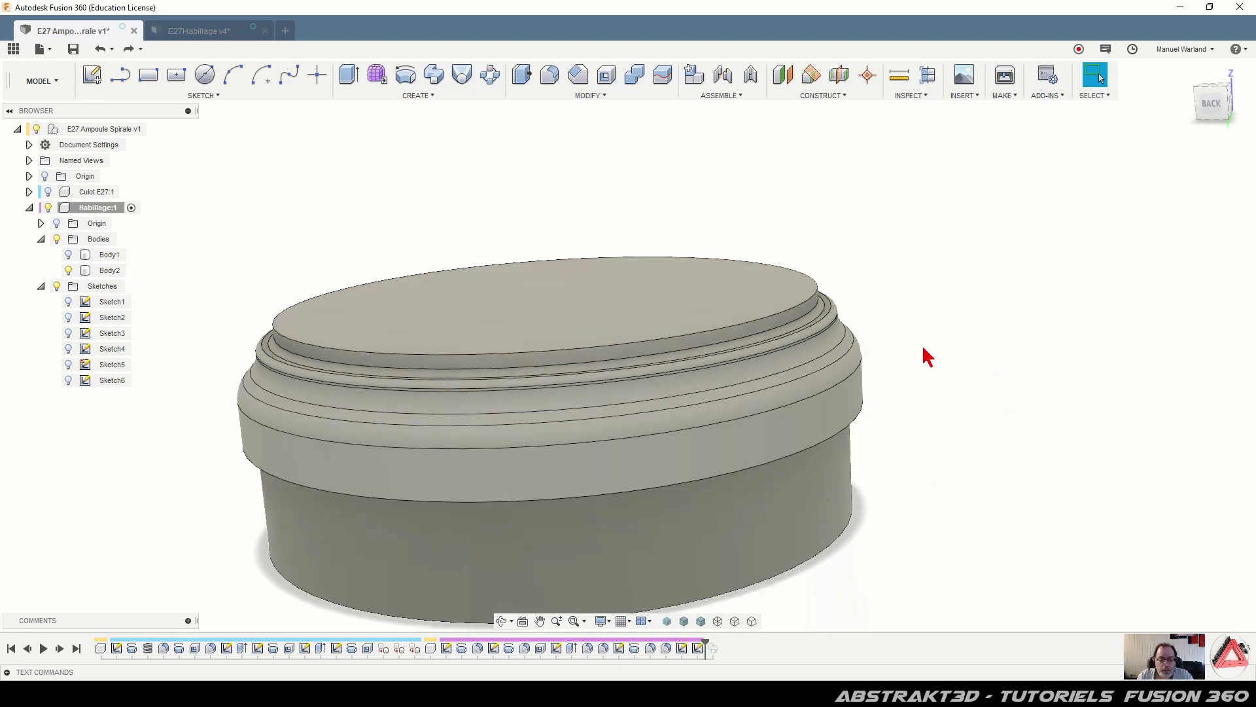
pyautogui.keyDown('shift'); pyautogui.moveTo(887, 399); pyautogui.dragTo(779, 412, button='middle'); pyautogui.keyUp('shift')
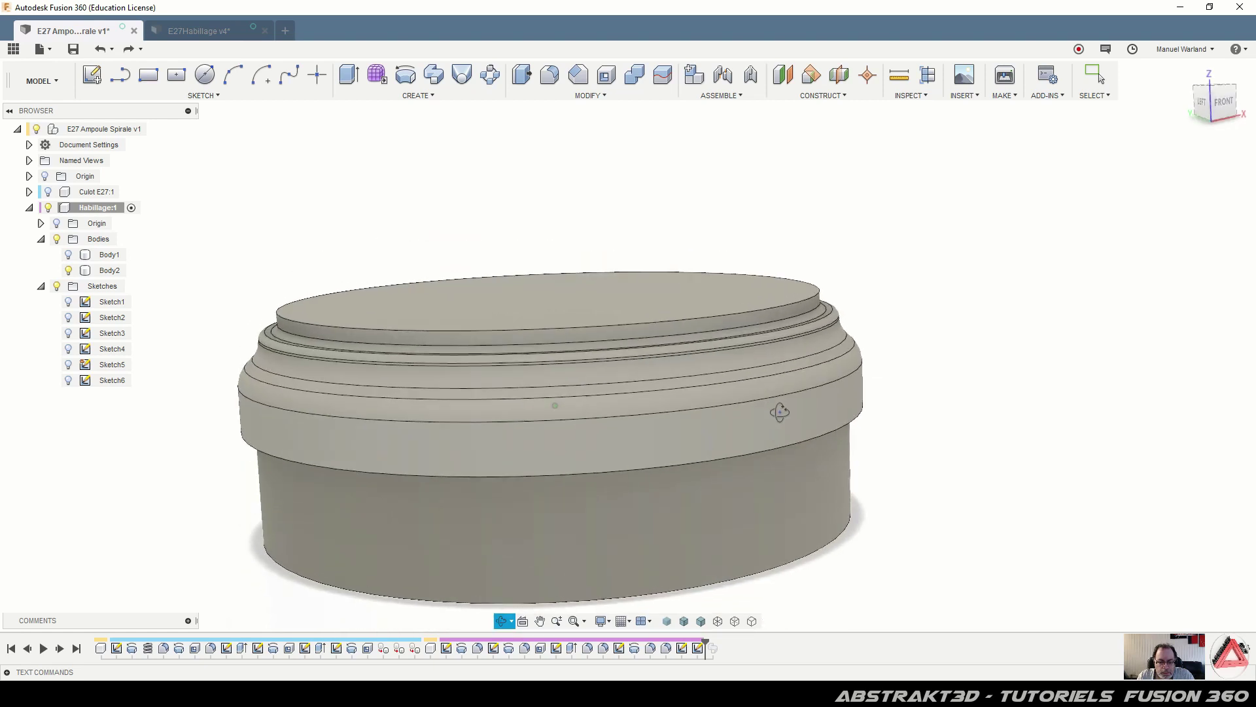
pyautogui.click(698, 647)
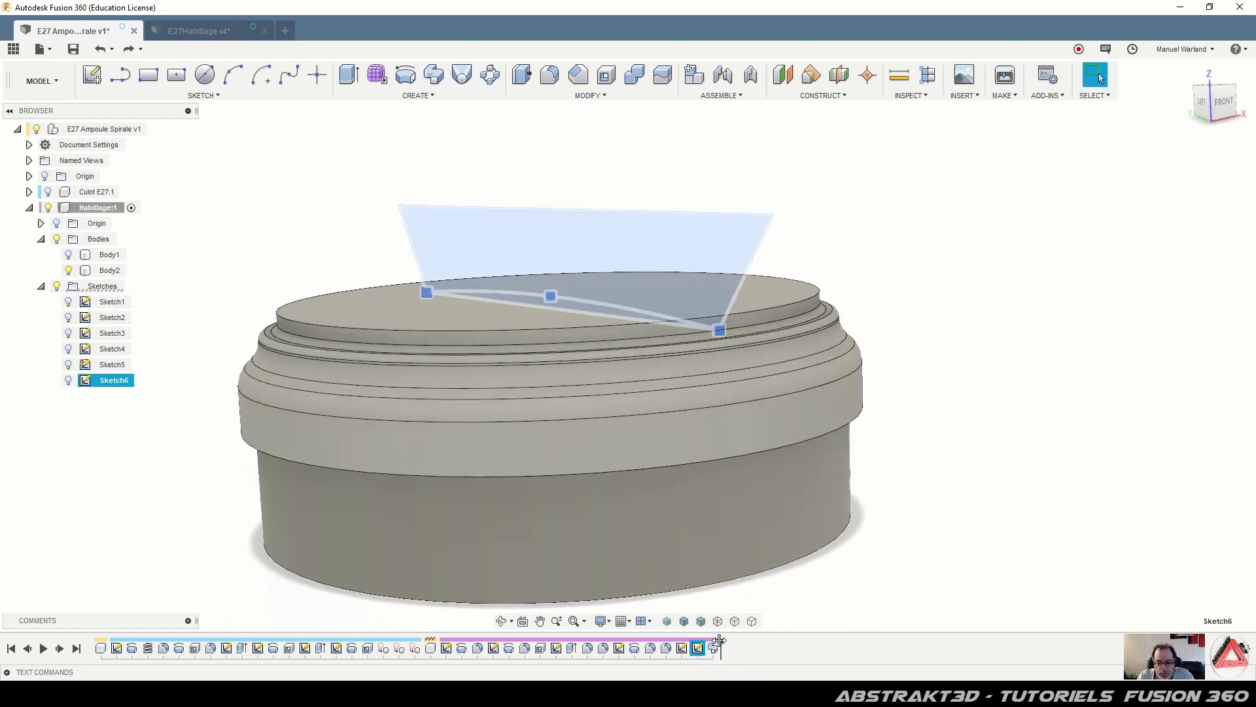
pyautogui.rightClick(714, 648)
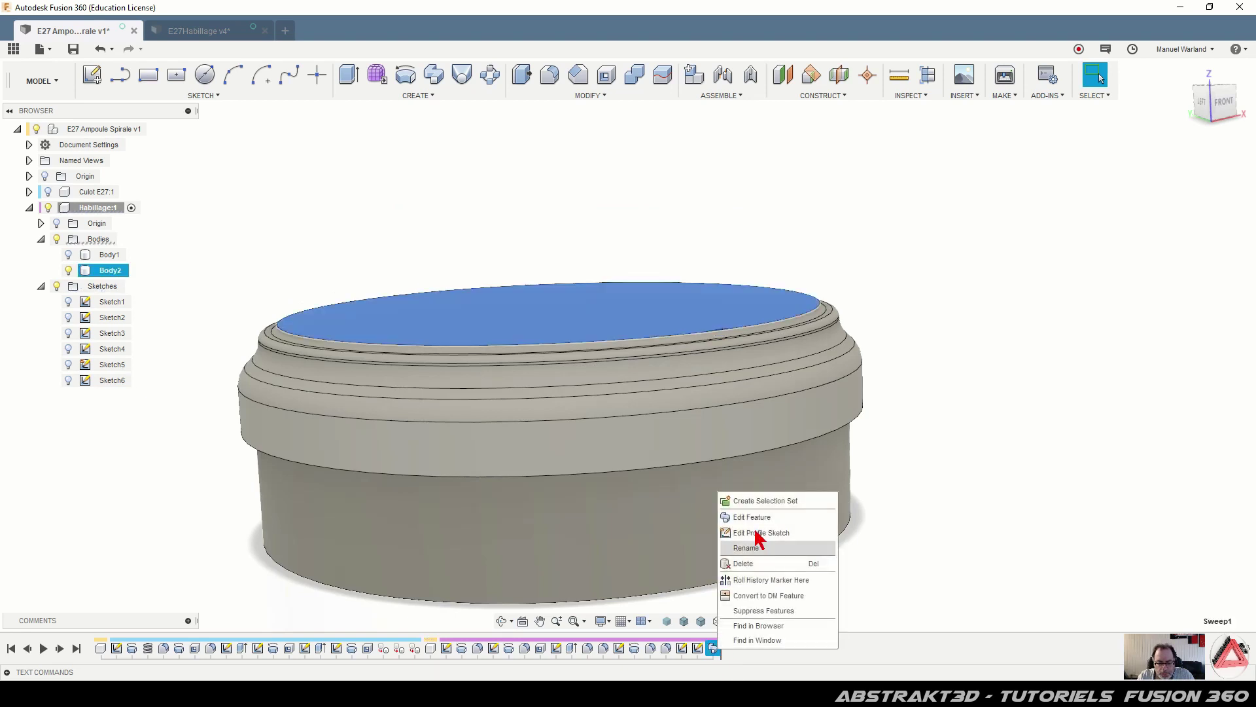
pyautogui.click(751, 565)
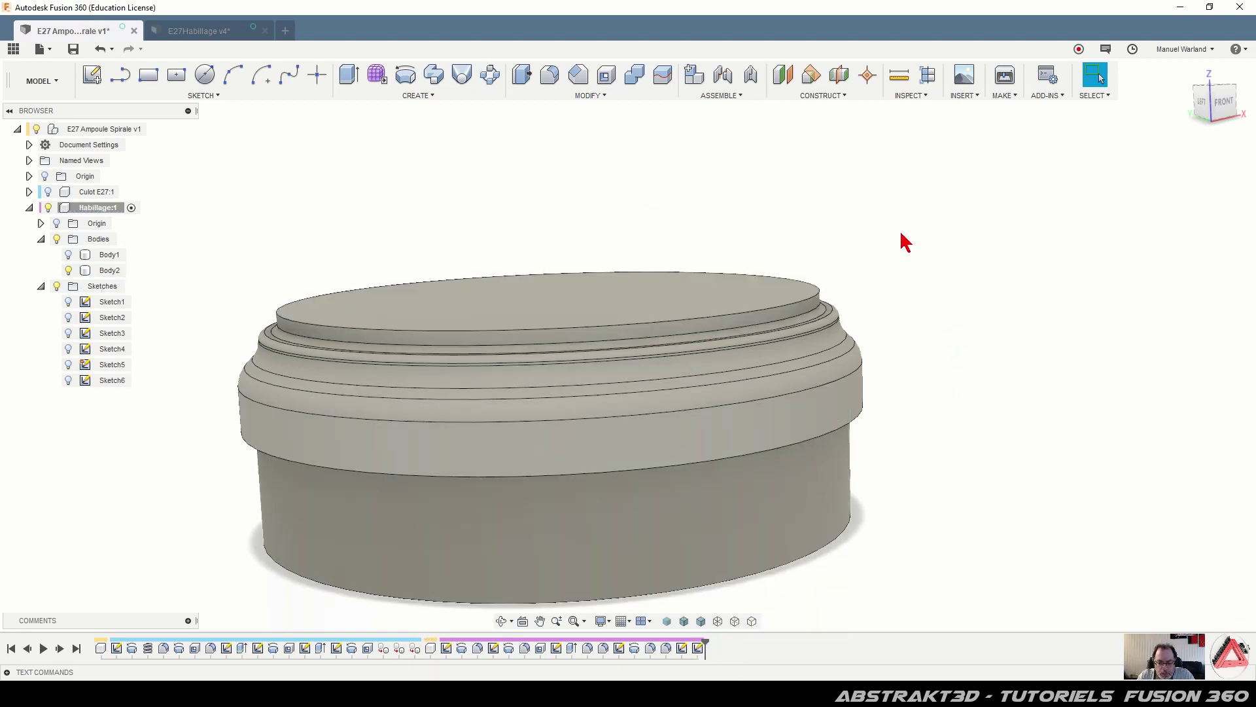
# Open Sketch6 for editing and examine how the arc's endpoints and closed profile meet the disc's upper edge
pyautogui.click(698, 649)
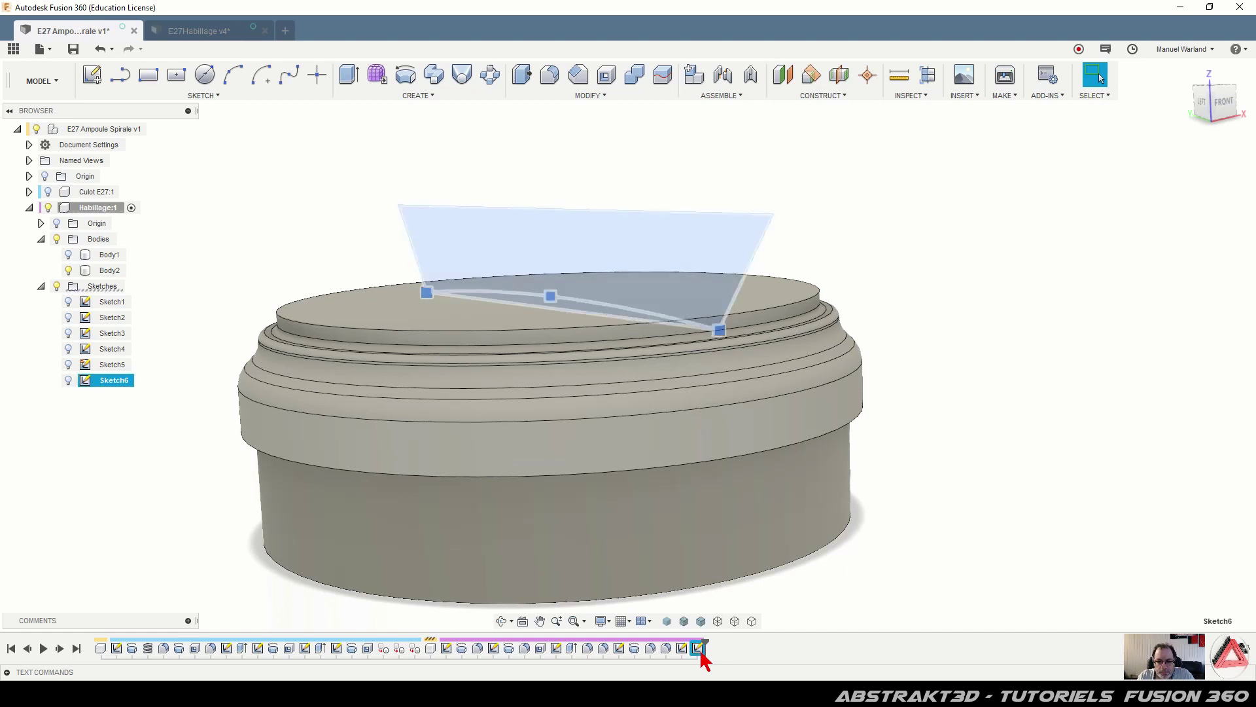
pyautogui.rightClick(698, 649)
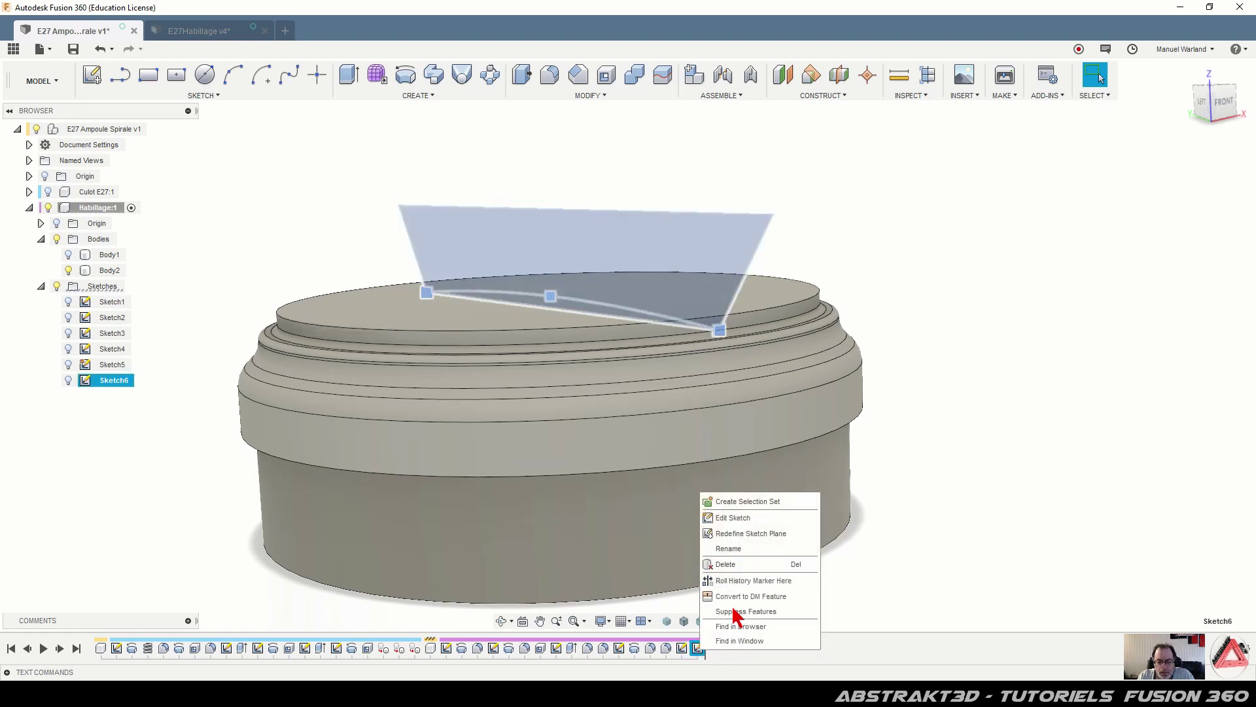
pyautogui.click(733, 518)
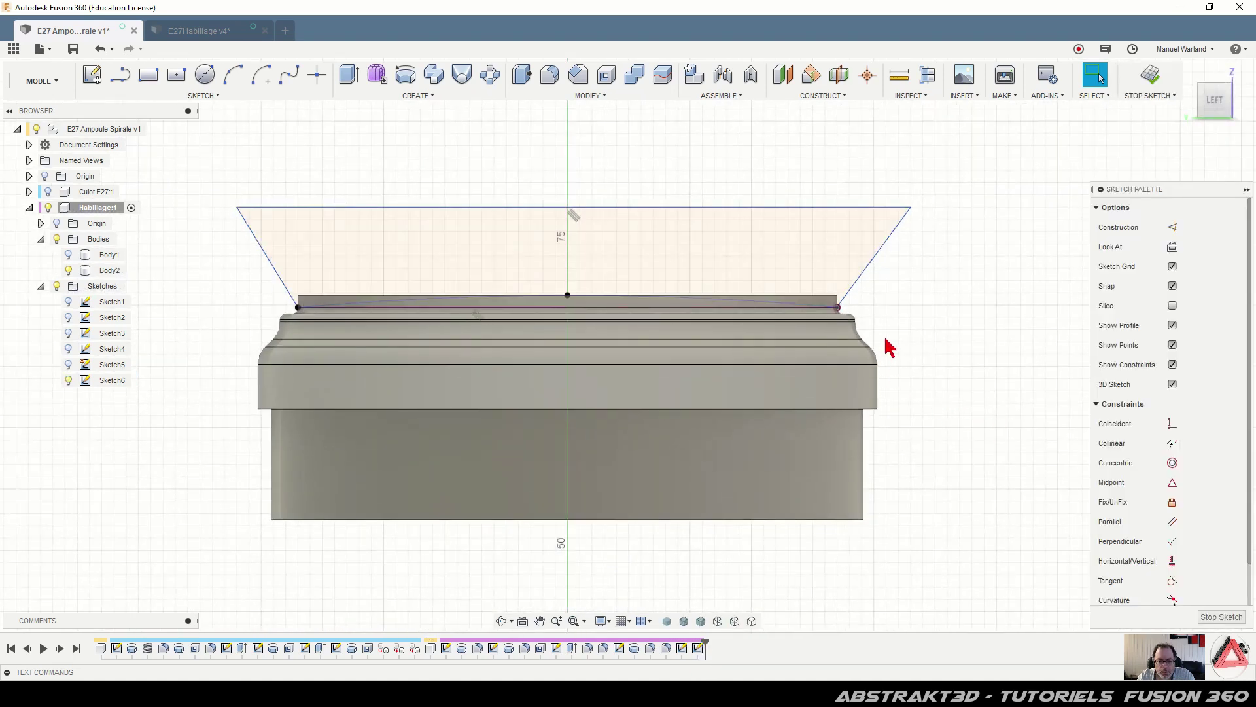
pyautogui.scroll(3, 281, 198)
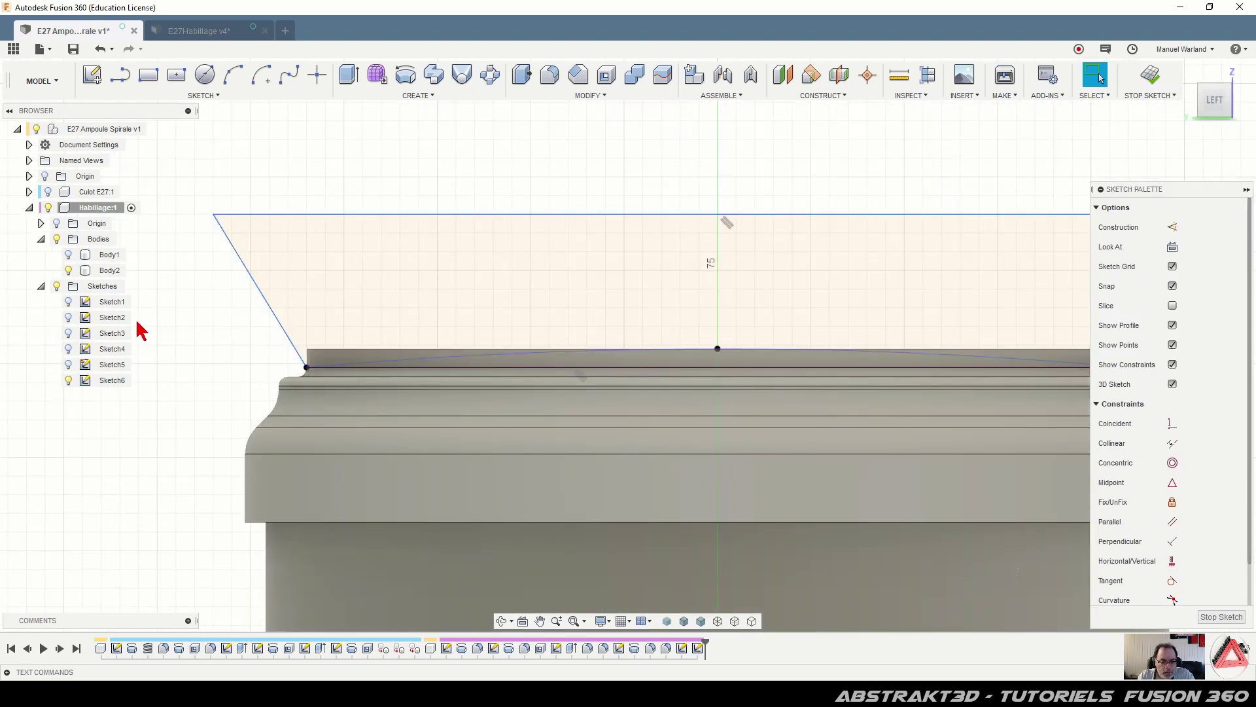
pyautogui.click(310, 371)
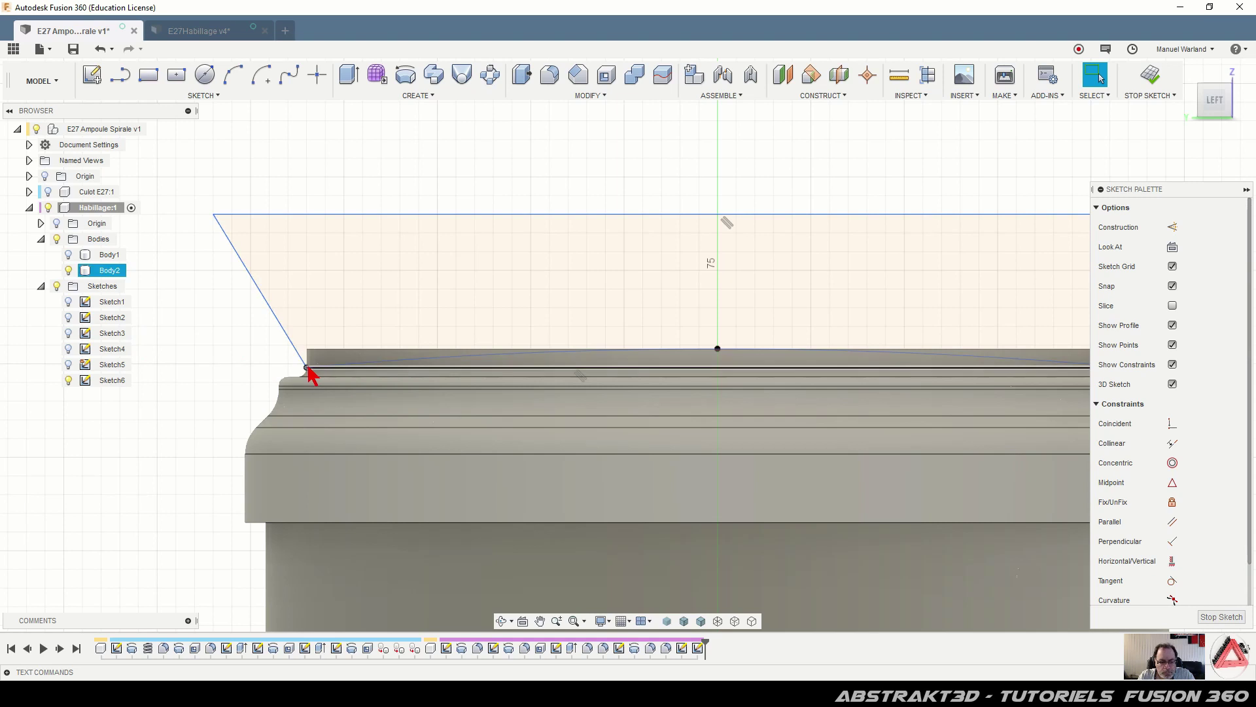
pyautogui.click(306, 377)
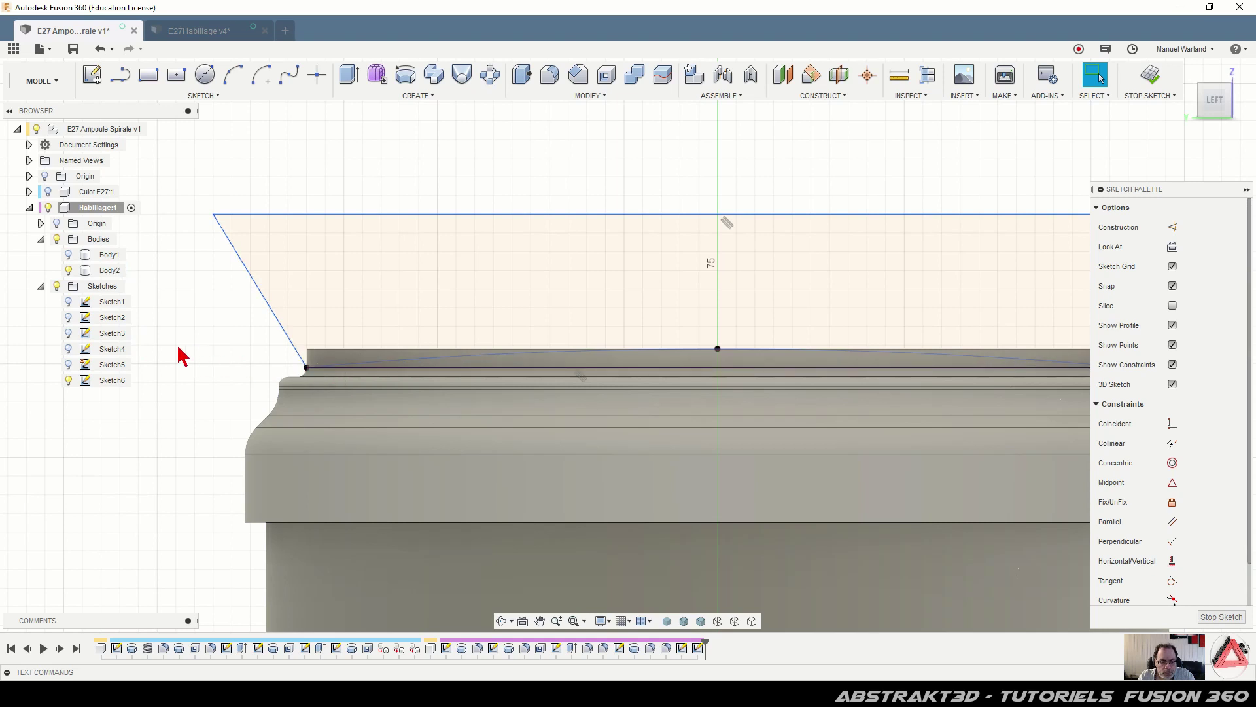
pyautogui.scroll(-1, 176, 357)
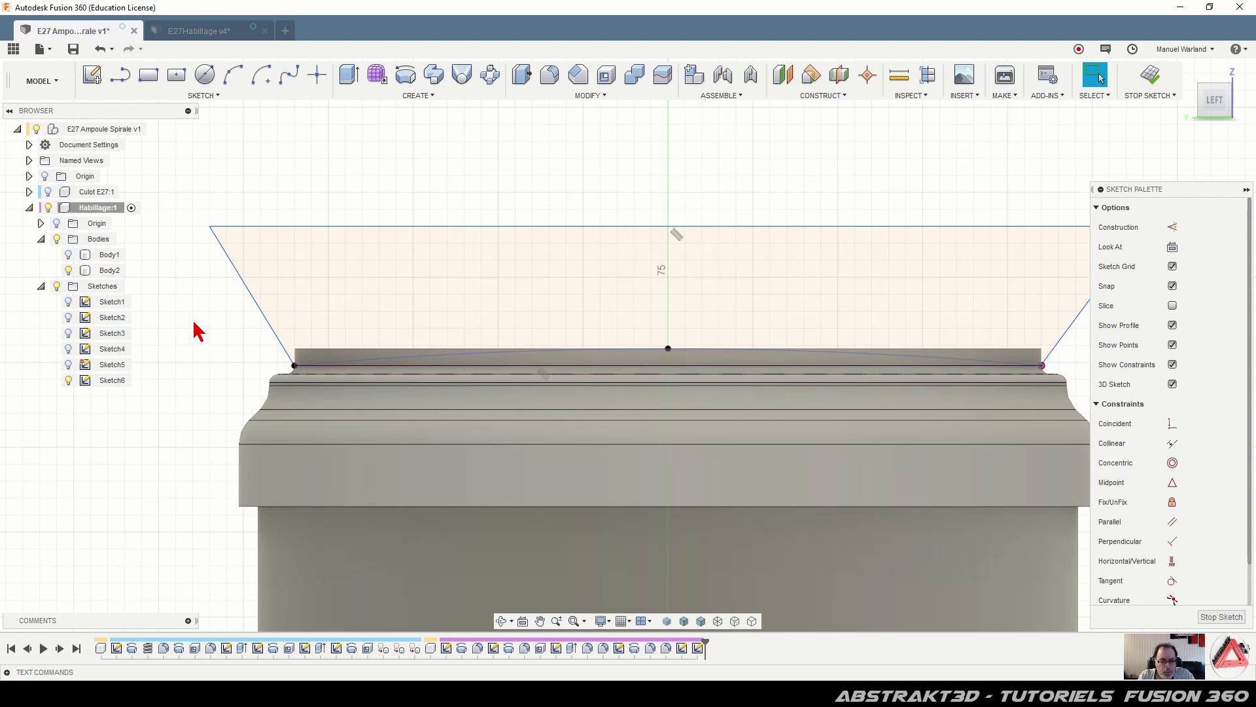
pyautogui.click(296, 367)
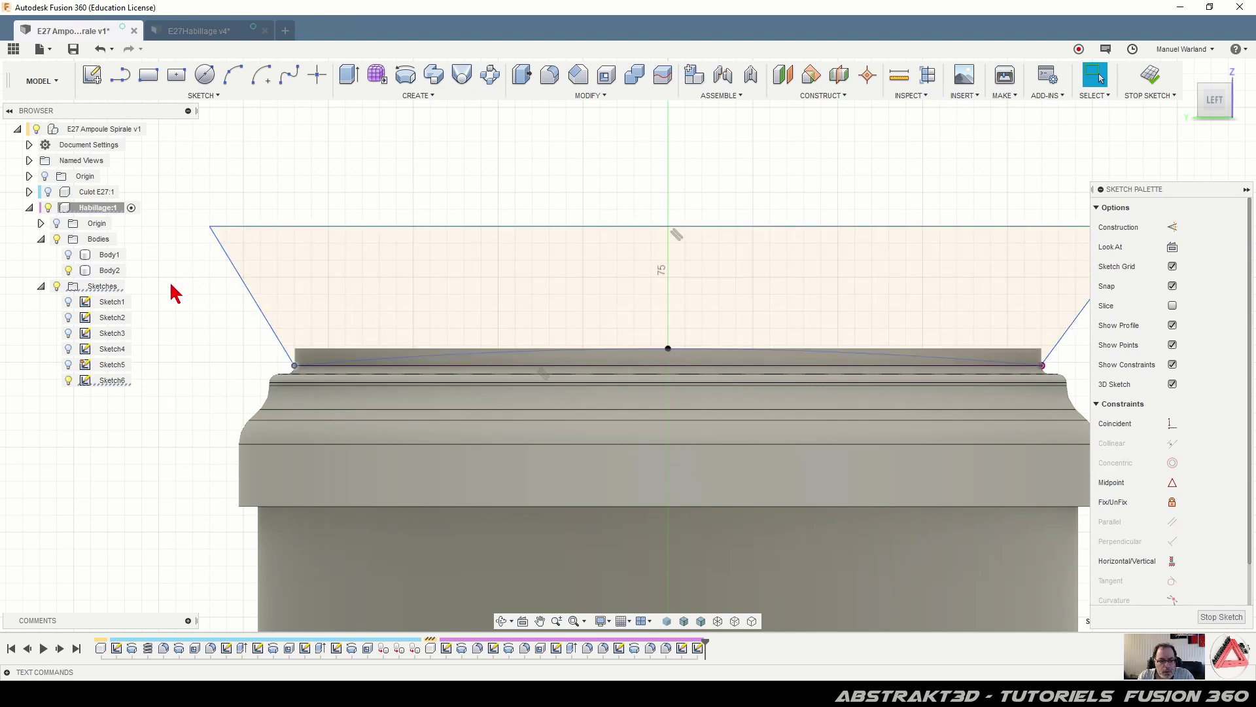
pyautogui.moveTo(198, 366)
pyautogui.keyDown('shift'); pyautogui.mouseDown(button='middle')
pyautogui.moveTo(244, 359)
pyautogui.moveTo(213, 353)
pyautogui.moveTo(203, 364)
pyautogui.moveTo(222, 373)
pyautogui.moveTo(239, 366)
pyautogui.moveTo(202, 362)
pyautogui.moveTo(317, 373)
pyautogui.moveTo(281, 373)
pyautogui.mouseUp(button='middle'); pyautogui.keyUp('shift')
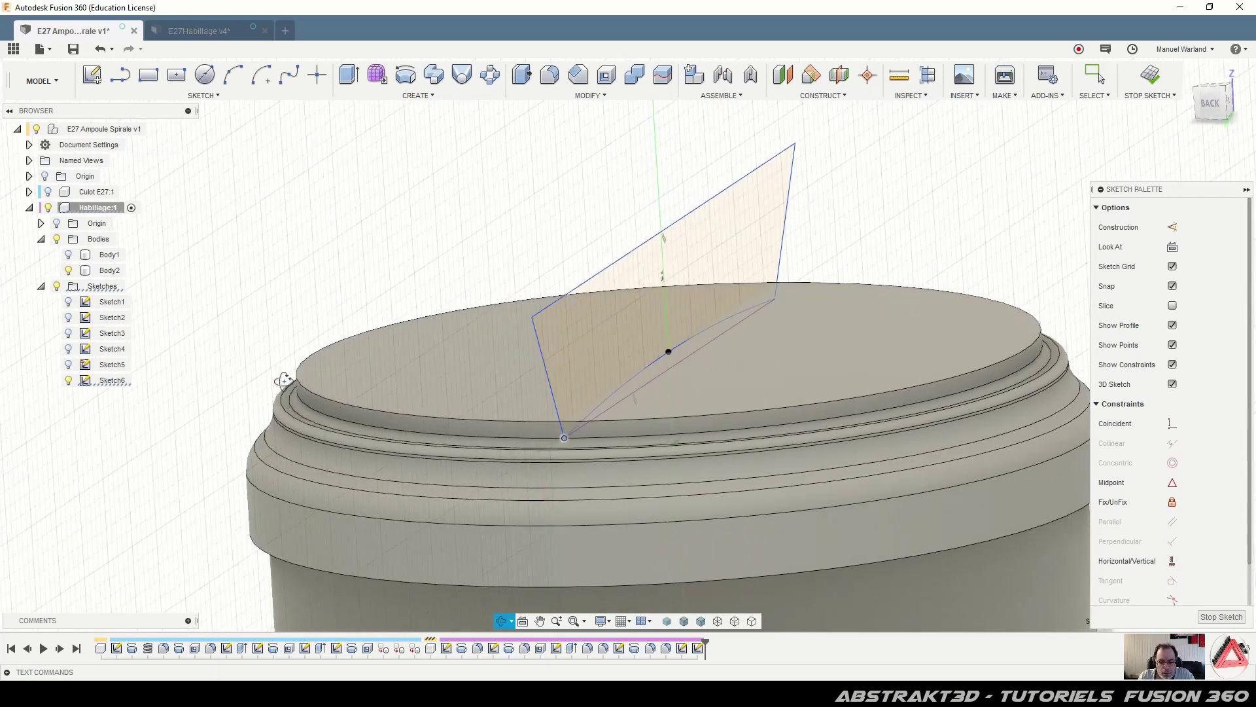
# Extrude the Sketch6 profile symmetrically by -27 mm as a Cut across the disc's top, and hide the sketch
pyautogui.click(599, 327)
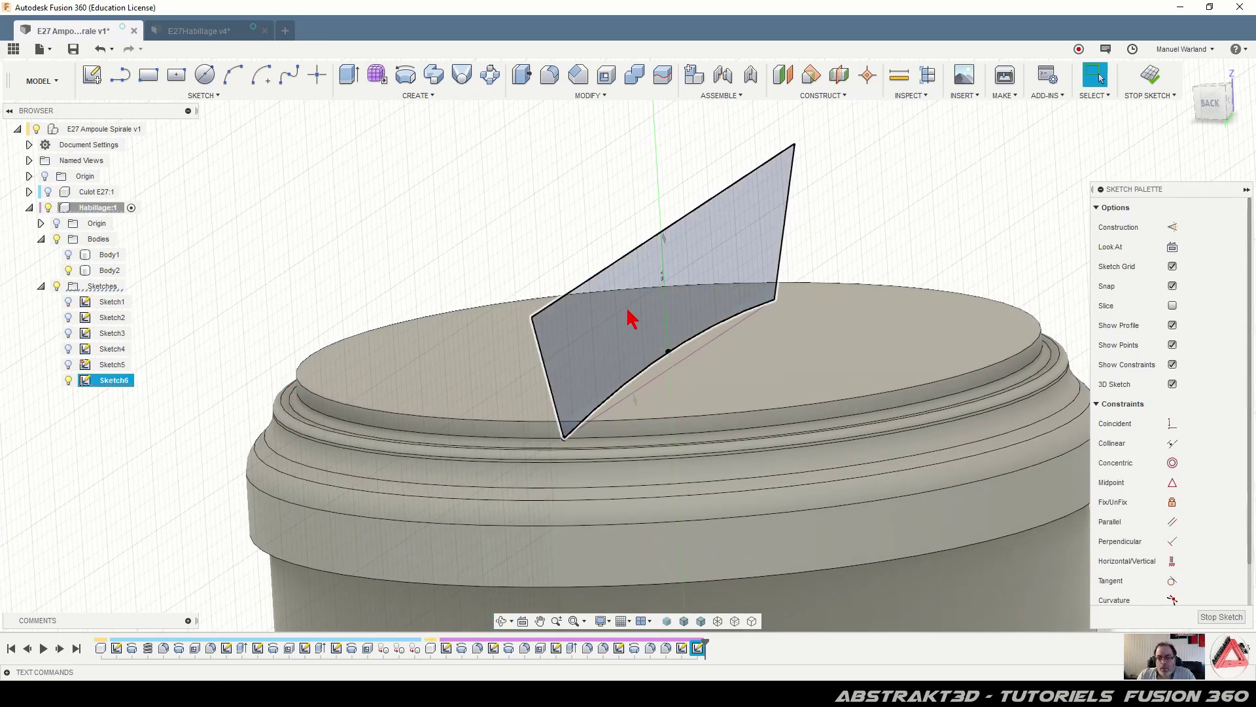
pyautogui.click(352, 89)
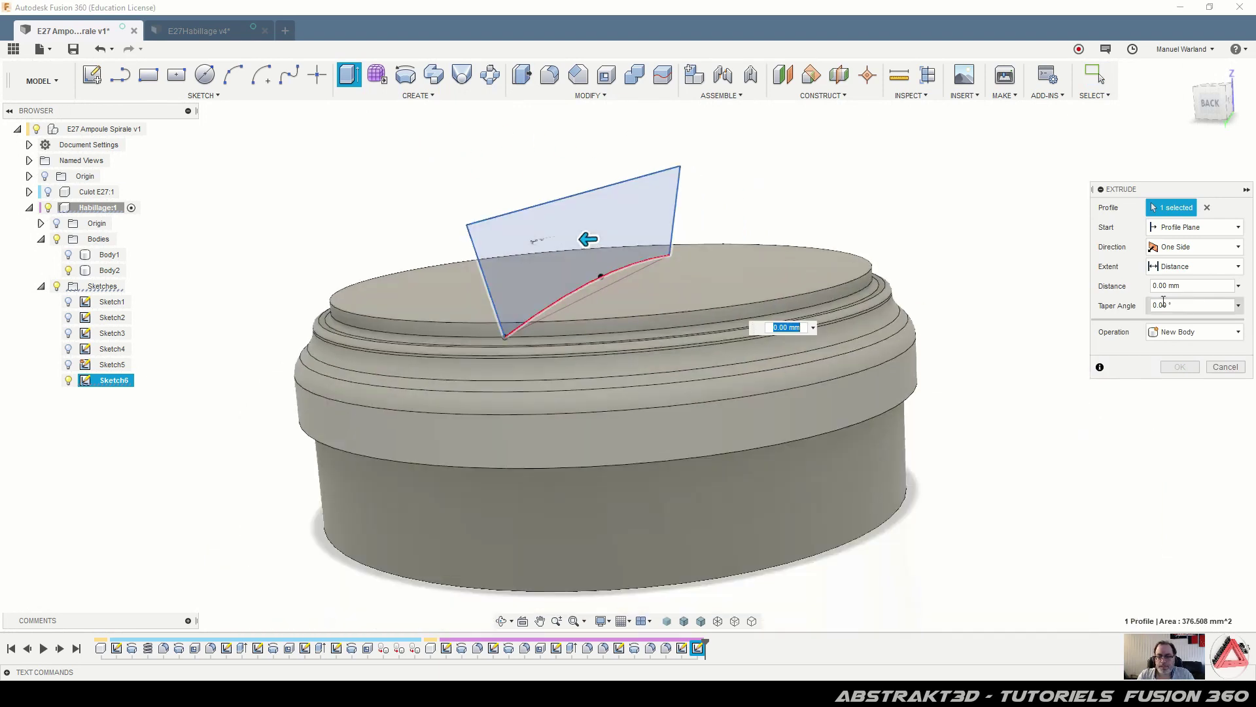
pyautogui.click(1223, 247)
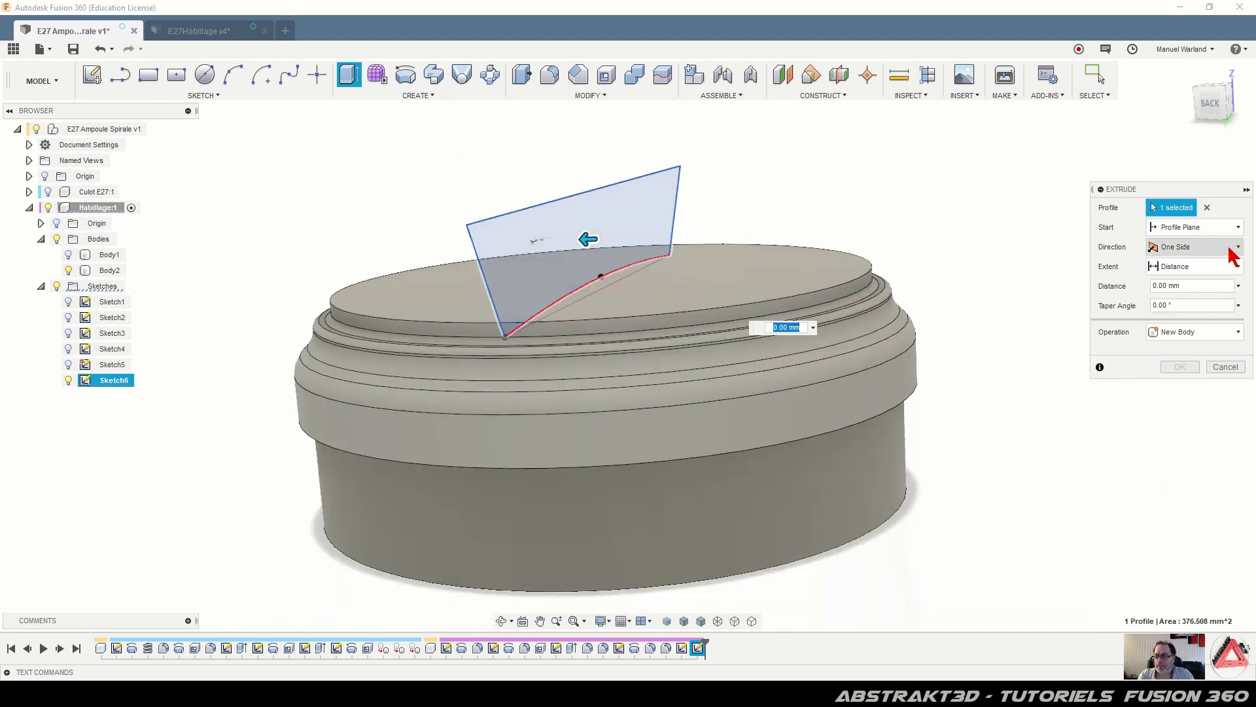
pyautogui.click(1184, 297)
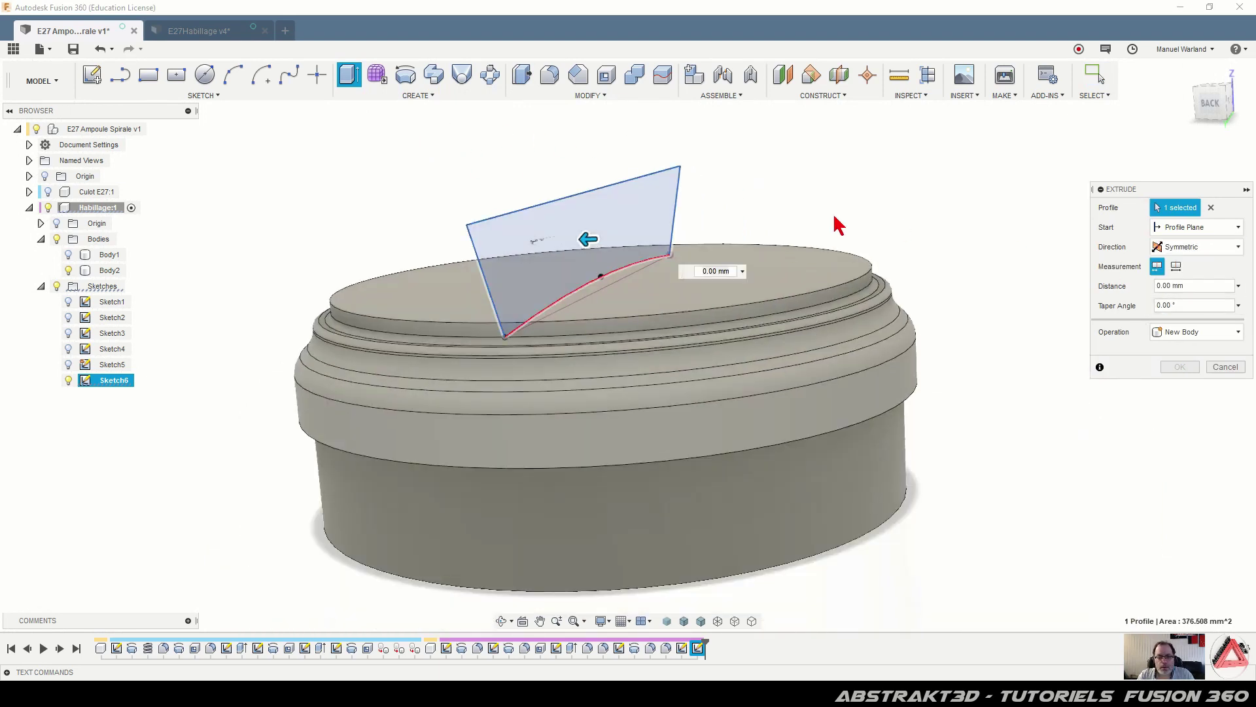
pyautogui.moveTo(589, 239); pyautogui.dragTo(948, 228)
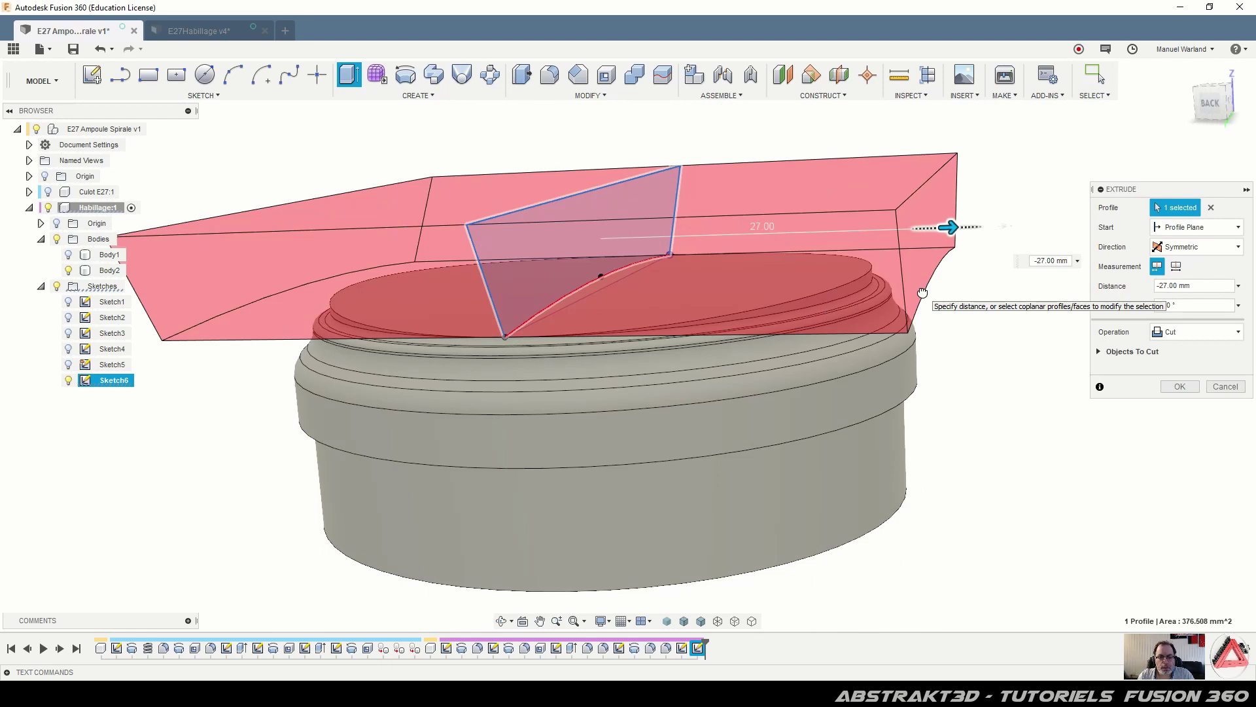
pyautogui.click(1162, 386)
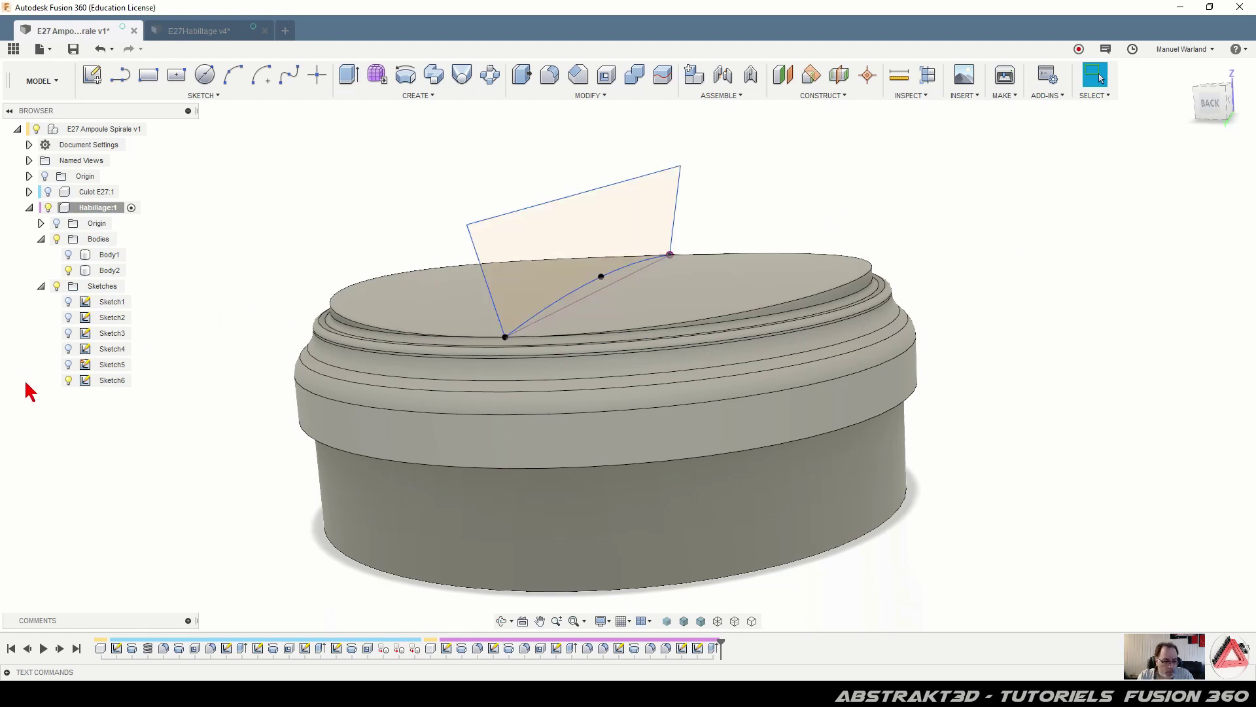
pyautogui.click(68, 381)
pyautogui.click(68, 380)
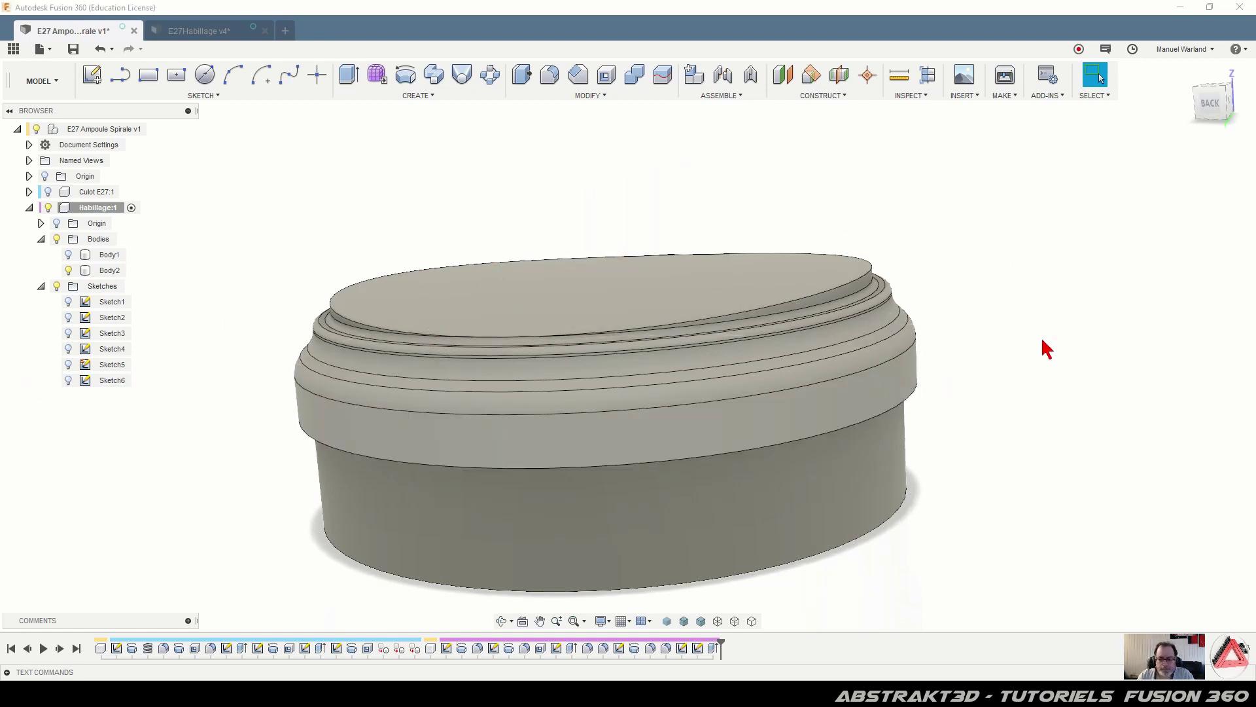
# Shell Body2 with a 1 mm inside thickness, removing its flat bottom face
pyautogui.keyDown('shift'); pyautogui.moveTo(989, 462); pyautogui.dragTo(807, 504, button='middle'); pyautogui.keyUp('shift')
pyautogui.click(1213, 101)
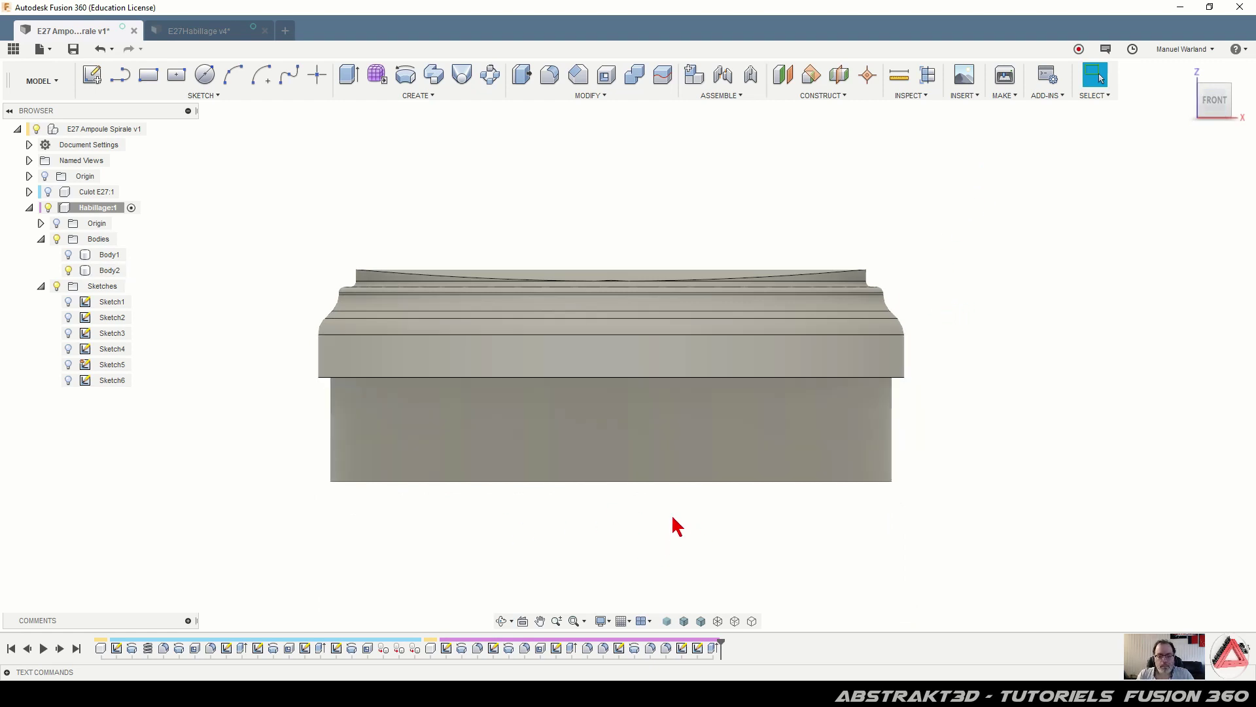
pyautogui.keyDown('shift'); pyautogui.moveTo(679, 536); pyautogui.dragTo(693, 421, button='middle'); pyautogui.keyUp('shift')
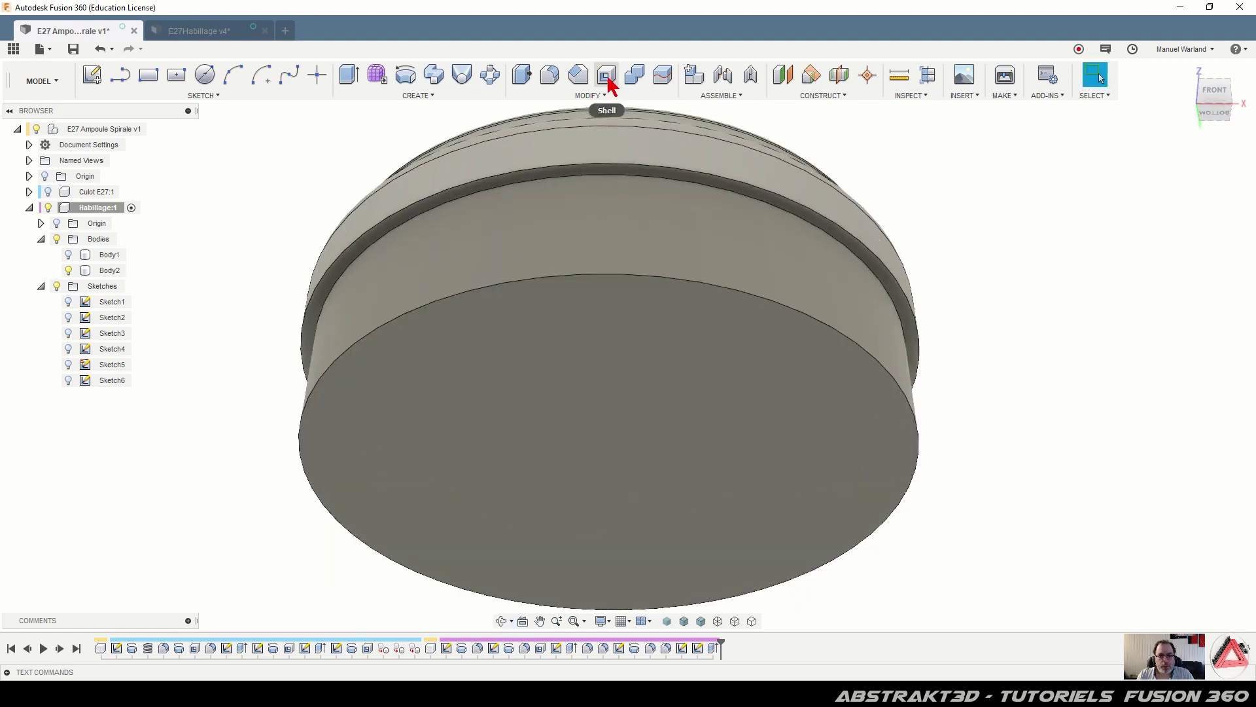
pyautogui.click(607, 78)
pyautogui.click(682, 411)
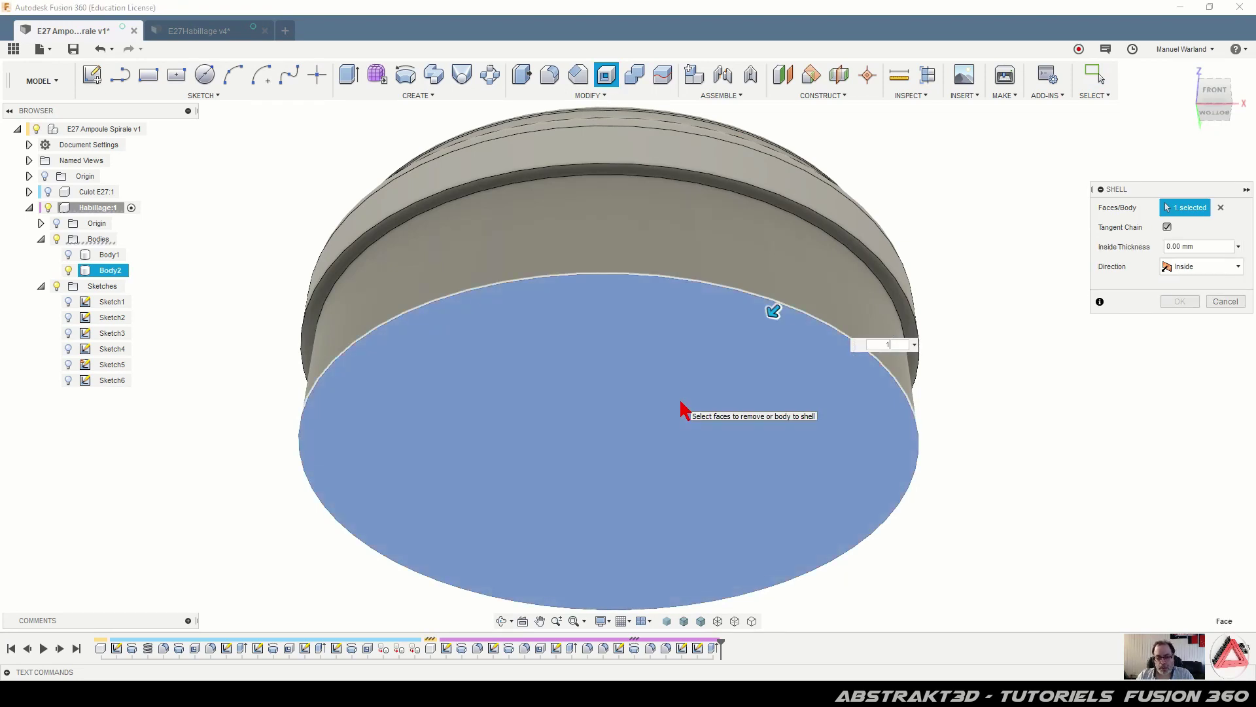
pyautogui.press('Return')
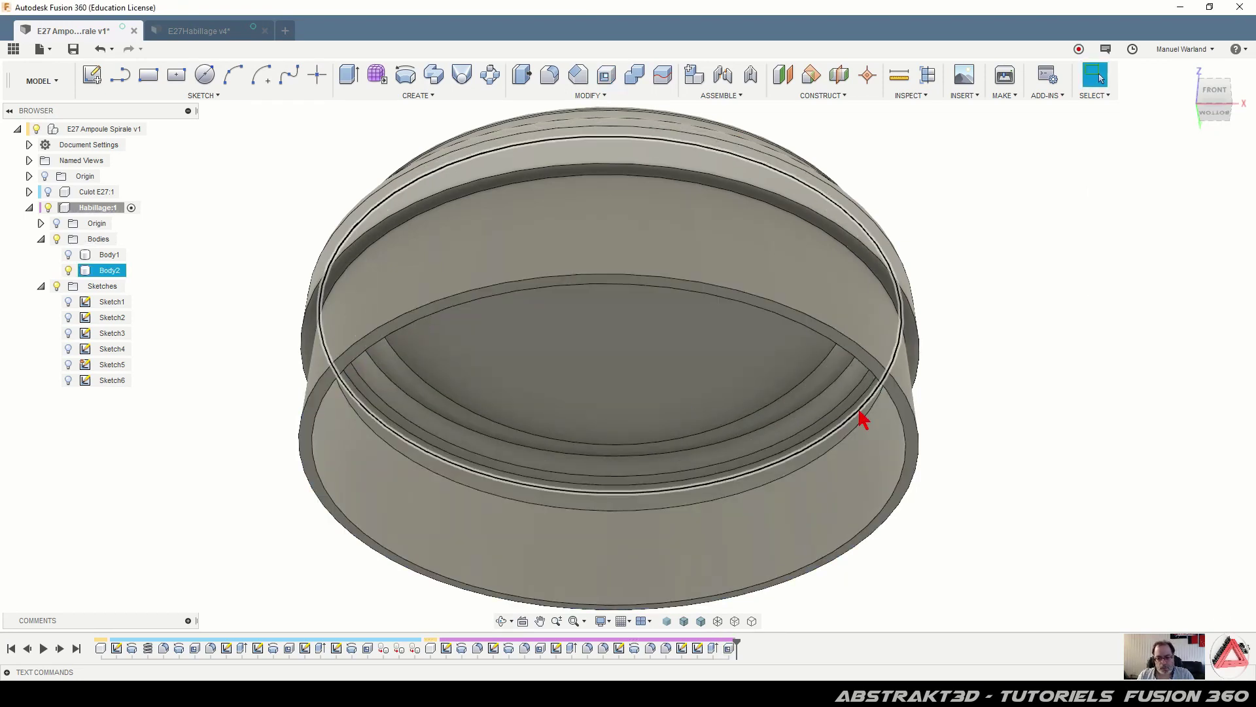
pyautogui.keyDown('shift'); pyautogui.moveTo(1080, 320); pyautogui.dragTo(1032, 350, button='middle'); pyautogui.keyUp('shift')
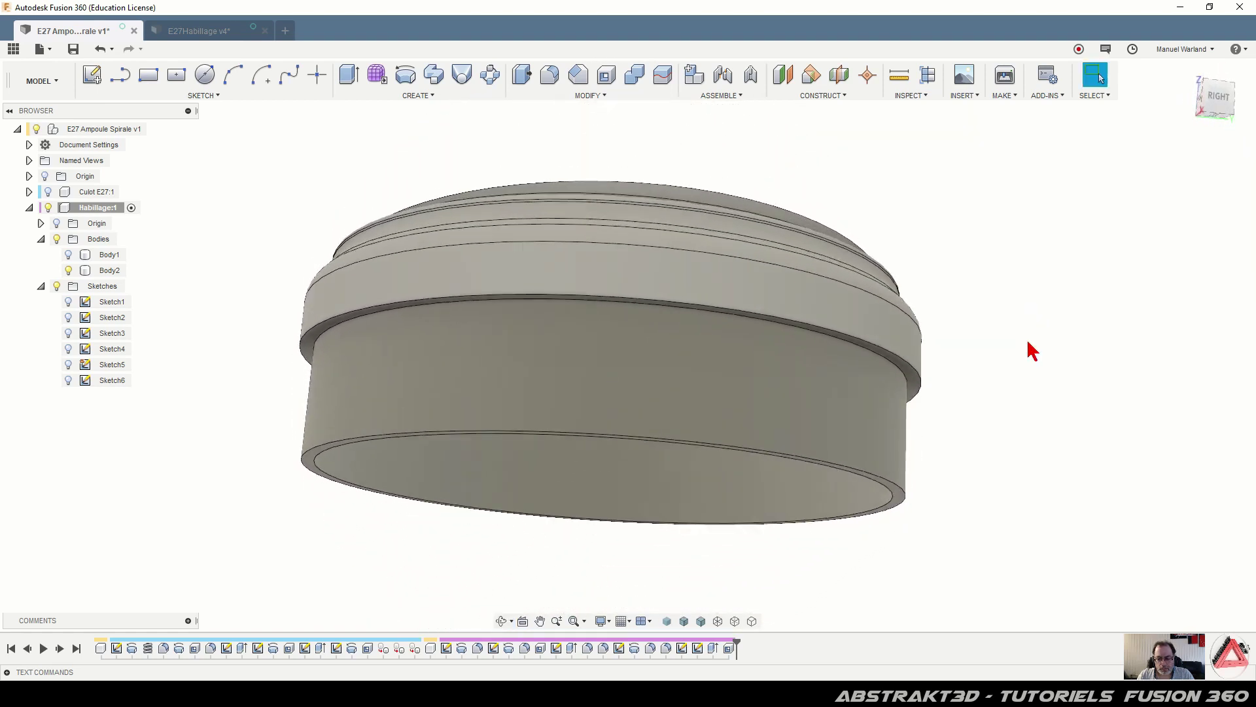
# Show Body1 and try starting a new sketch on Body2's bottom rim face, undoing the sketch
pyautogui.click(902, 506)
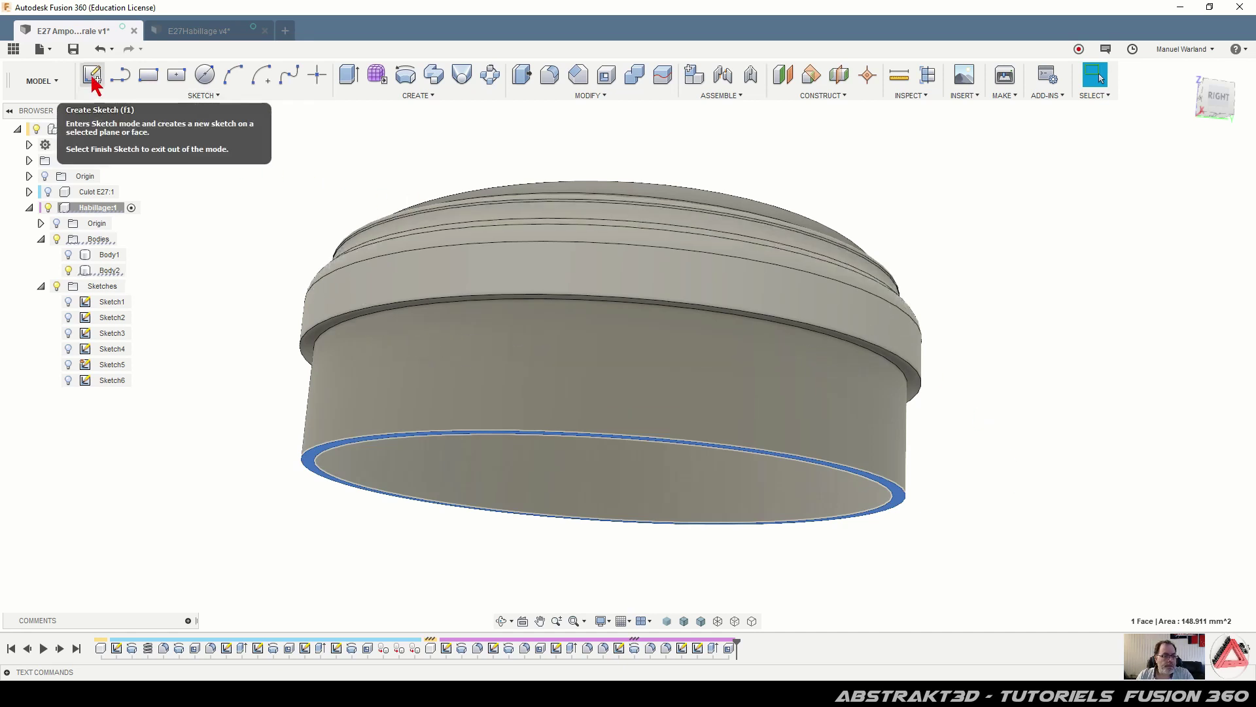
pyautogui.click(68, 255)
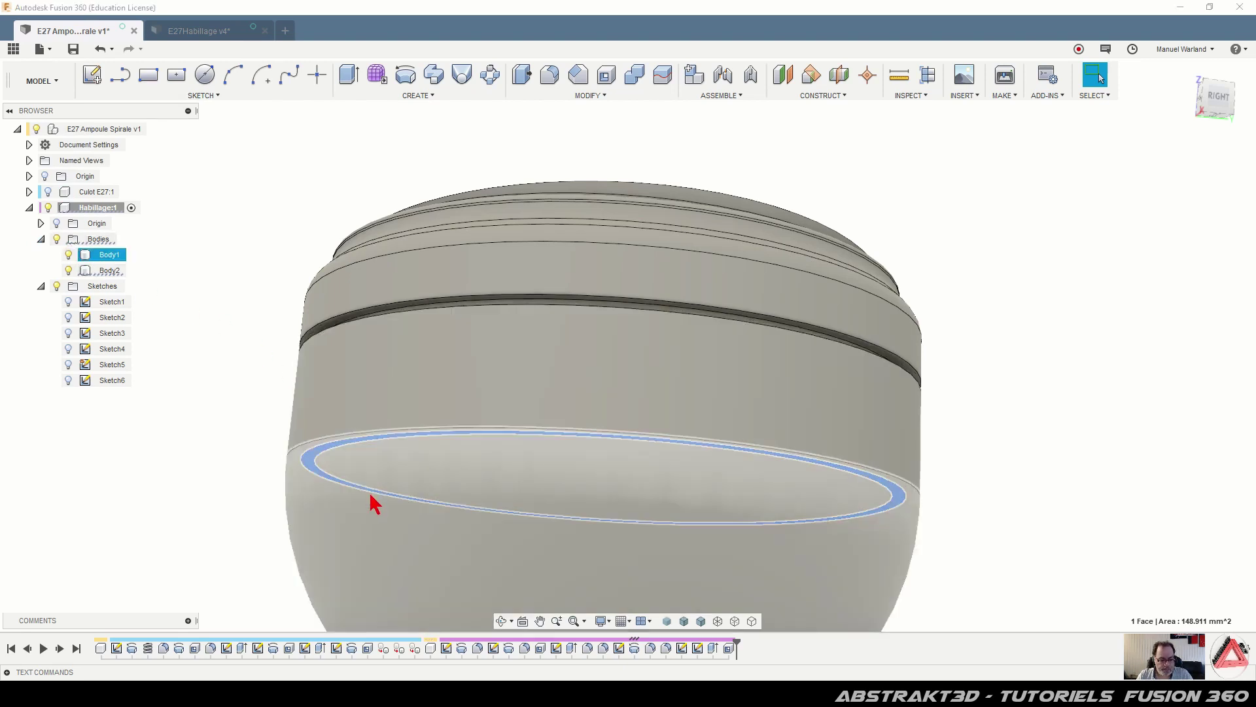
pyautogui.keyDown('shift'); pyautogui.moveTo(211, 487); pyautogui.dragTo(272, 323, button='middle'); pyautogui.keyUp('shift')
pyautogui.scroll(-2, 328, 147)
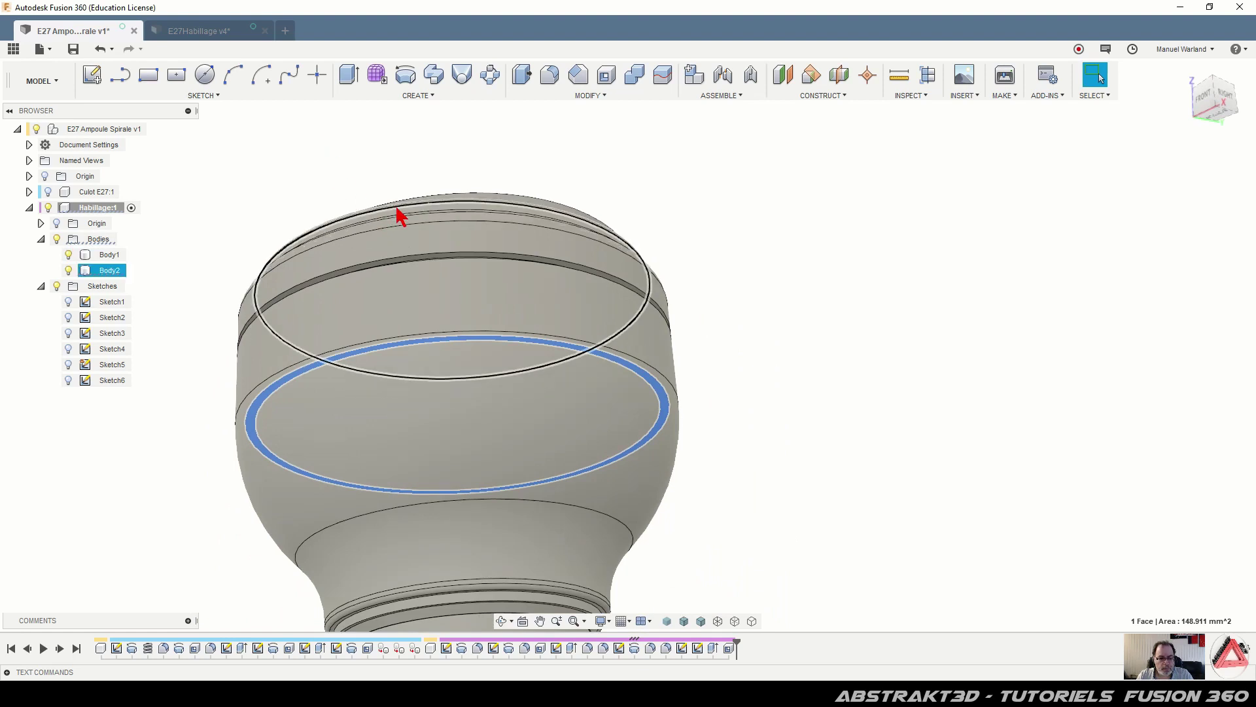
pyautogui.click(95, 80)
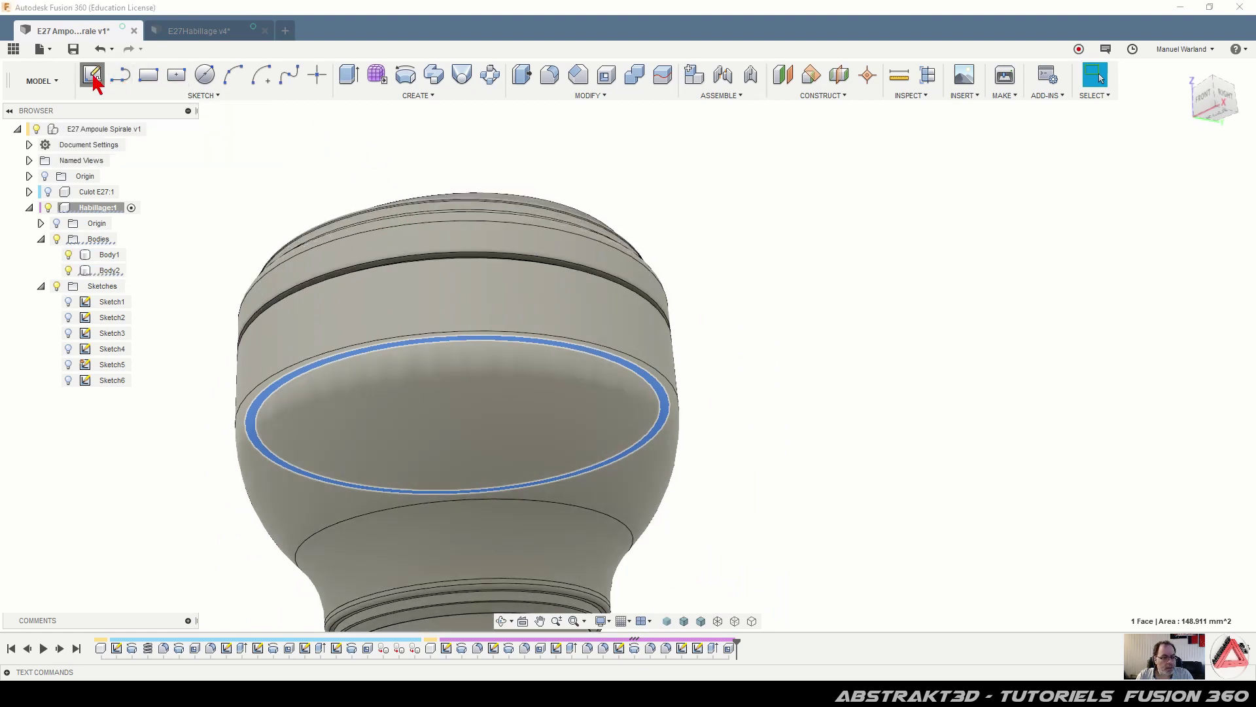
pyautogui.scroll(-3, 363, 517)
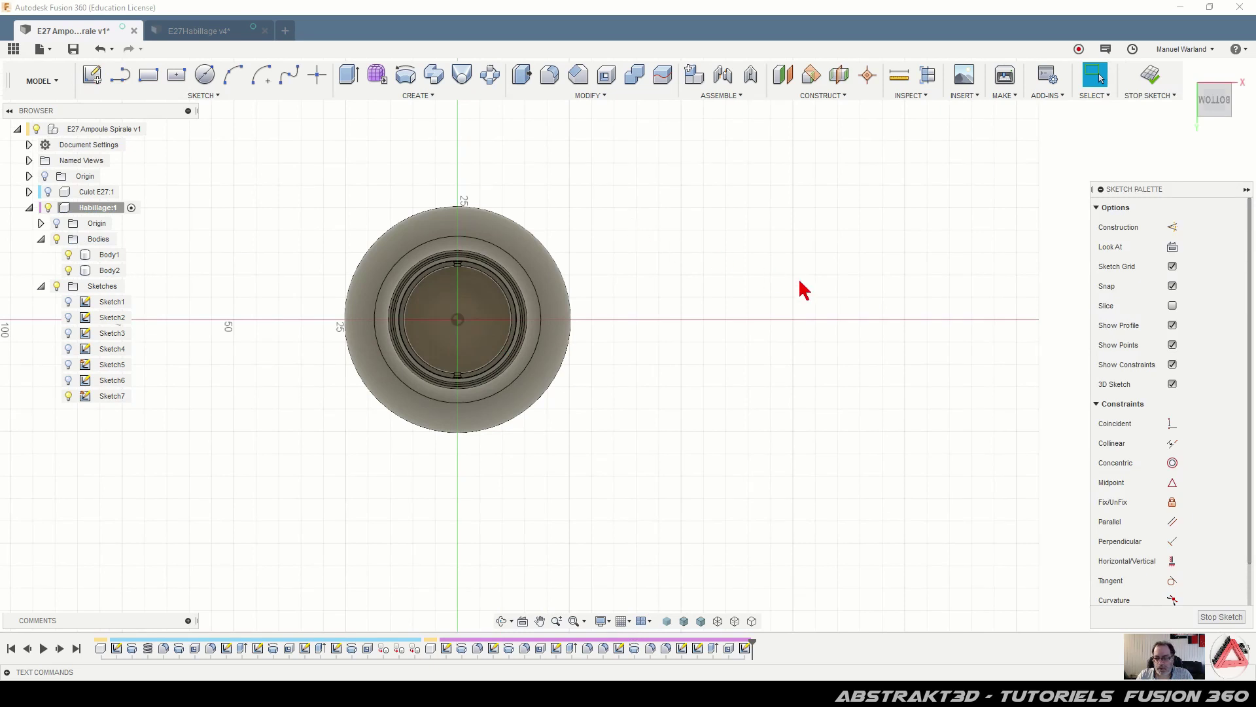
pyautogui.hotkey('ctrl', 'z')
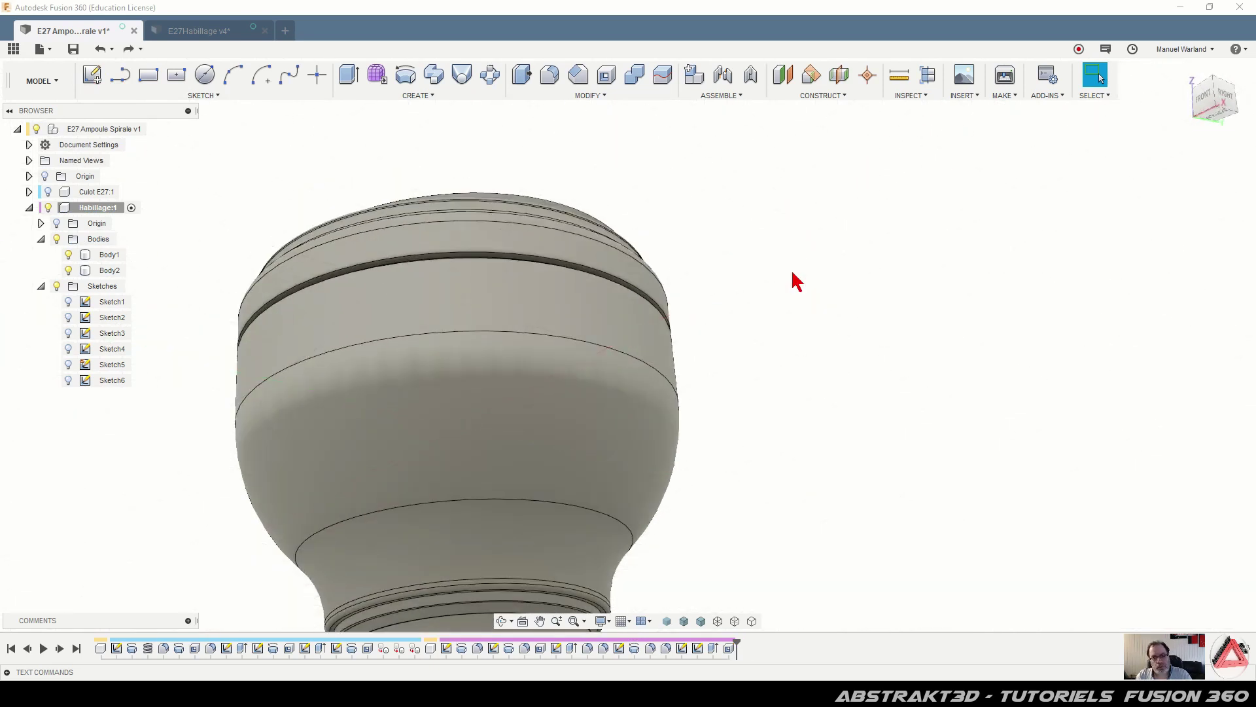
# Hide Body2 and leave only Body1 shown, with its open upper rim in view
pyautogui.keyDown('shift'); pyautogui.moveTo(687, 281); pyautogui.dragTo(720, 332, button='middle'); pyautogui.keyUp('shift')
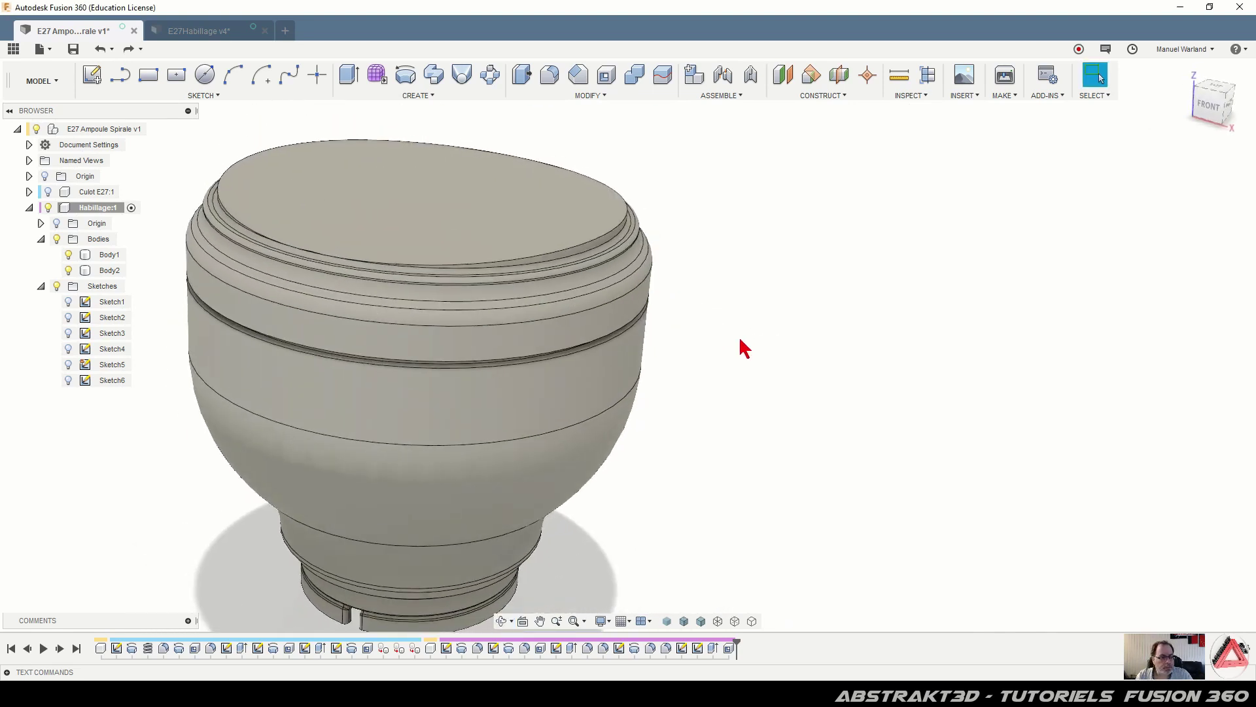
pyautogui.click(68, 254)
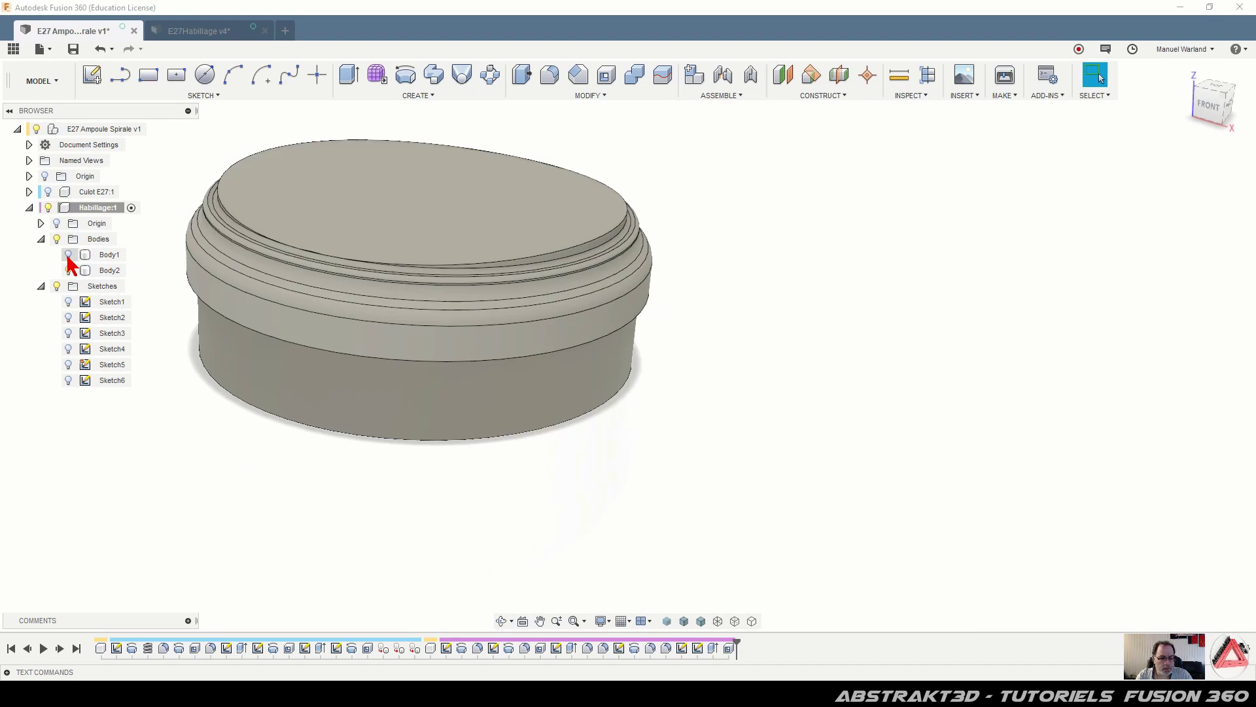
pyautogui.click(68, 271)
pyautogui.click(68, 255)
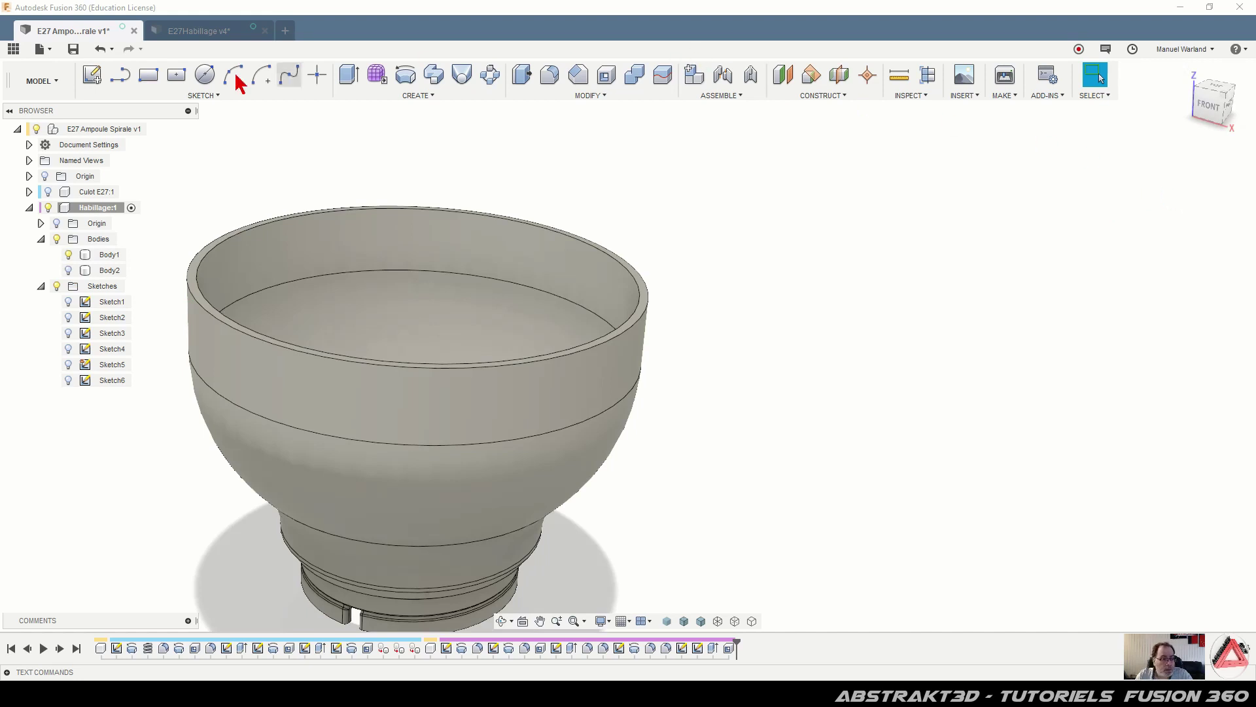
# Start a sketch on the vertical front origin plane and enable Slice to section Body1 at that plane
pyautogui.click(104, 79)
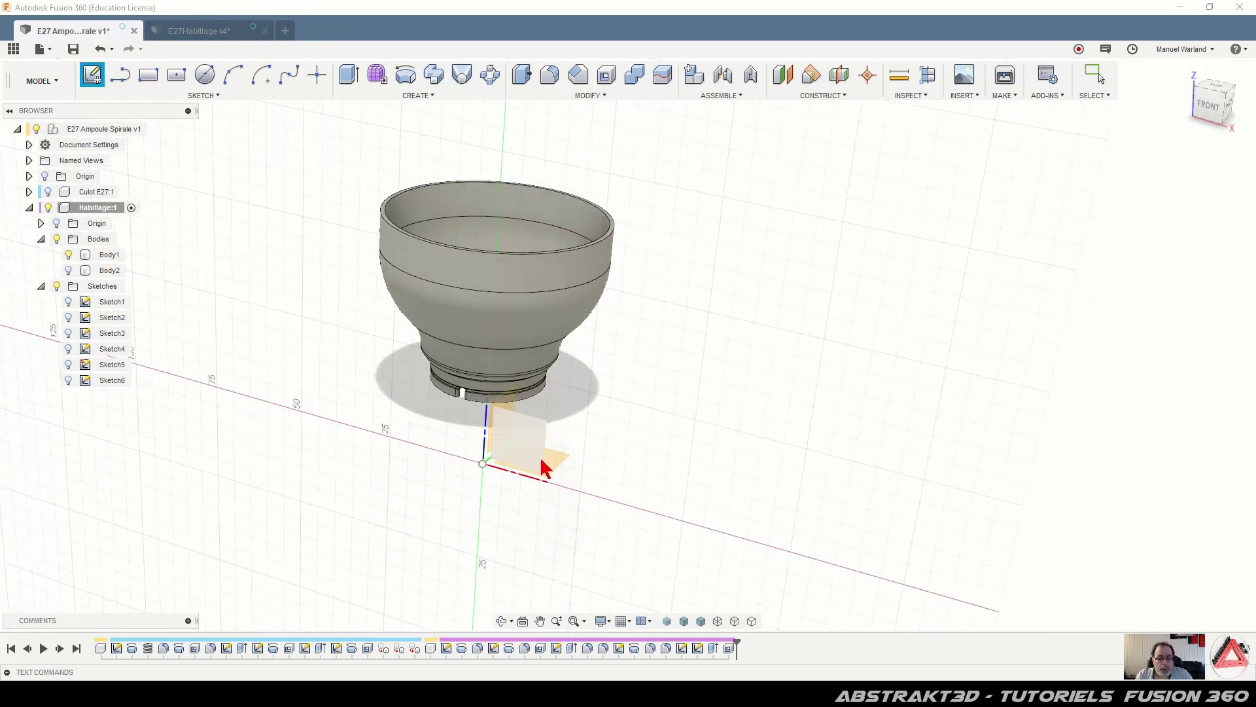
pyautogui.click(537, 453)
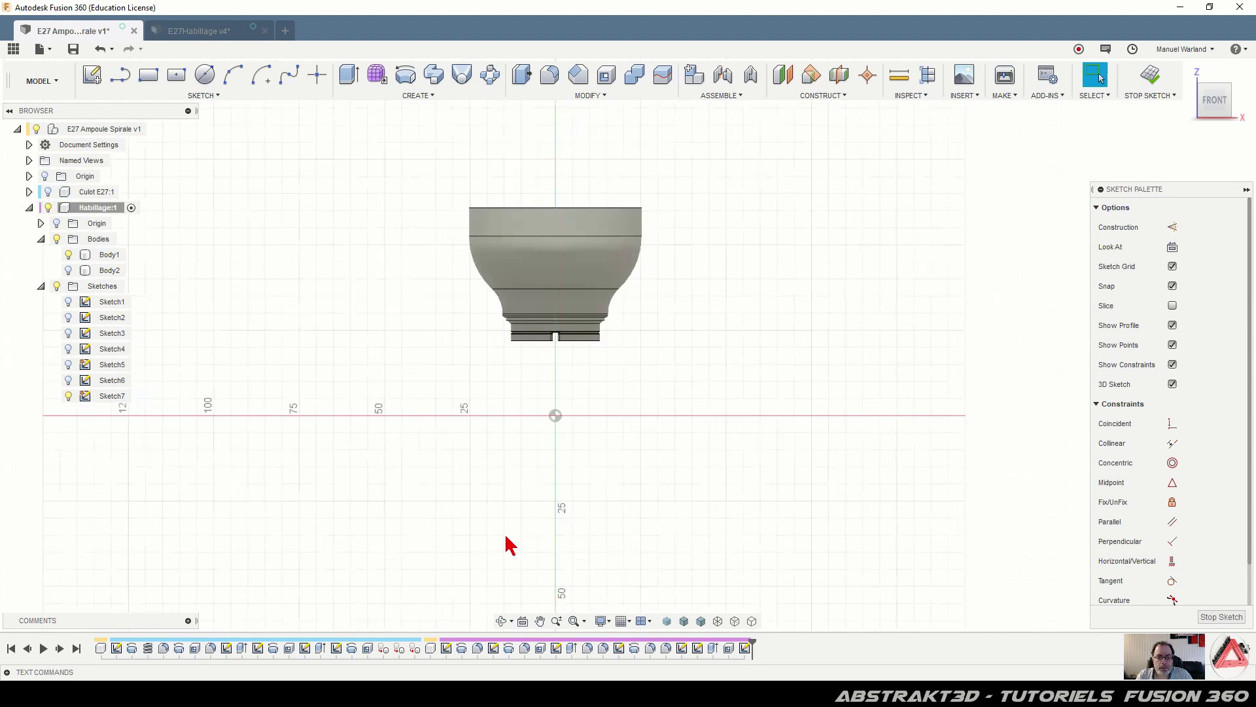
pyautogui.scroll(6, 567, 303)
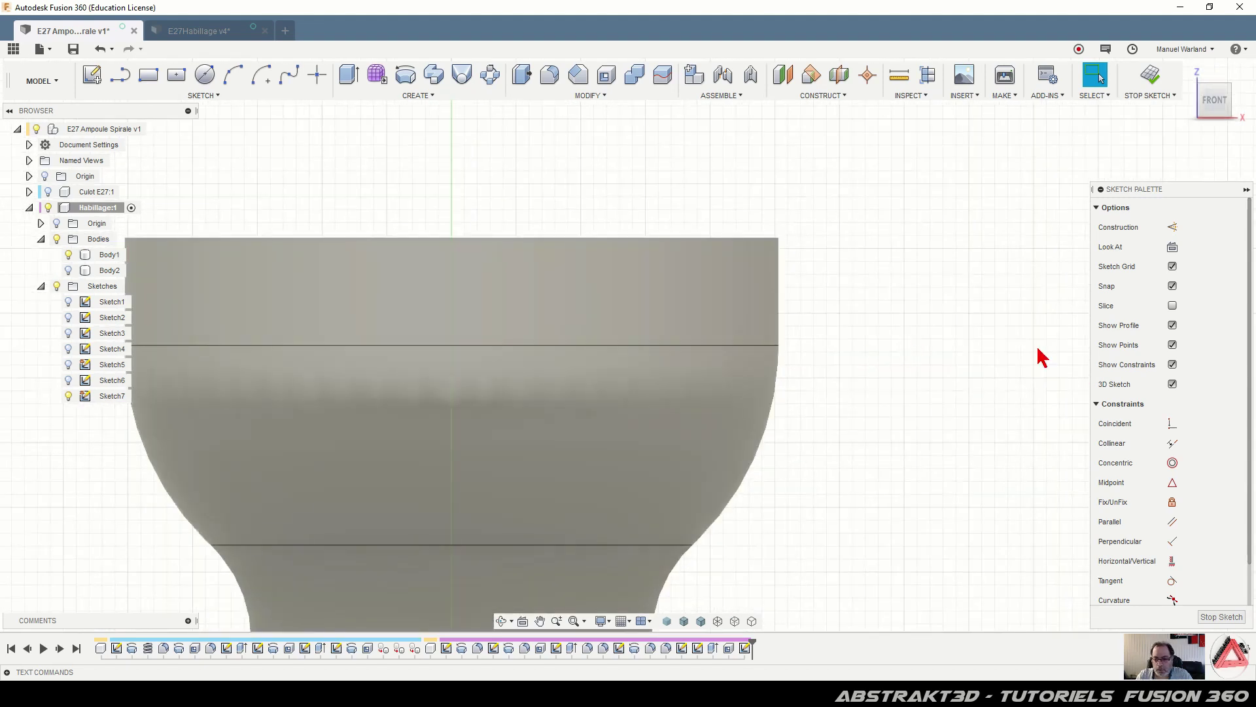
pyautogui.click(1172, 306)
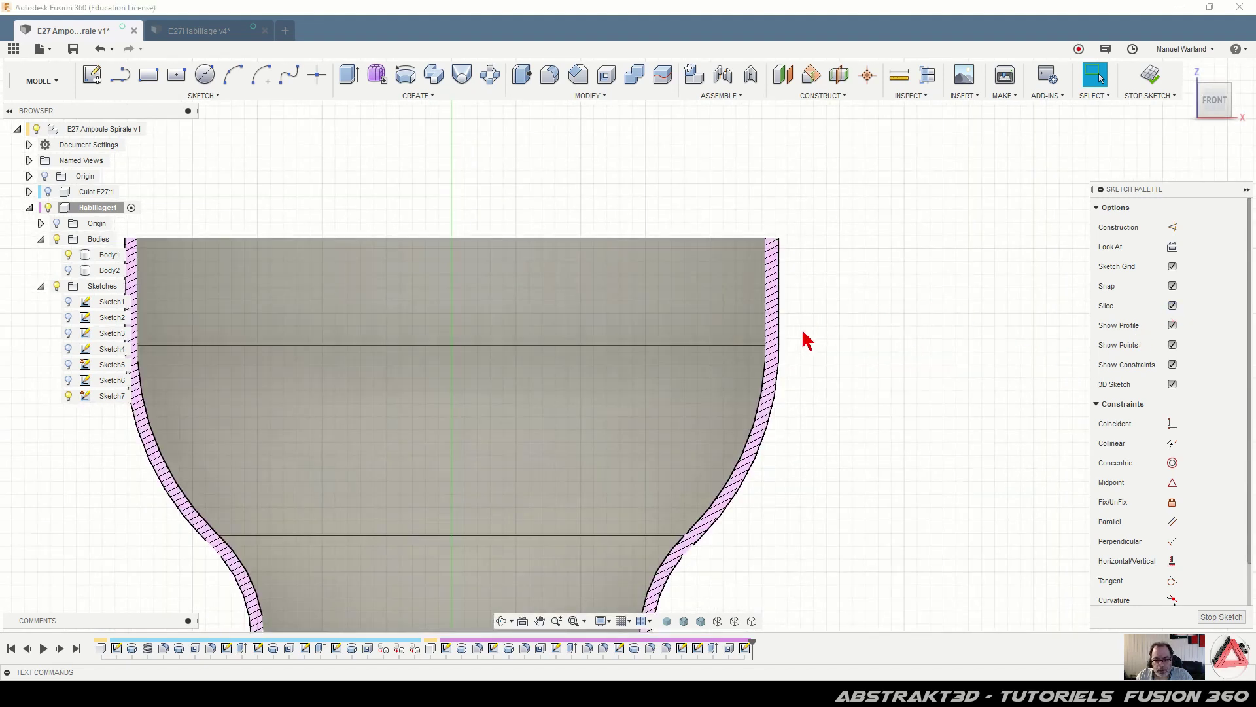
pyautogui.scroll(4, 805, 340)
# Project Body1's upper cylindrical inner wall into the sketch and hide Body1, leaving only the projected lines in view
pyautogui.click(734, 296)
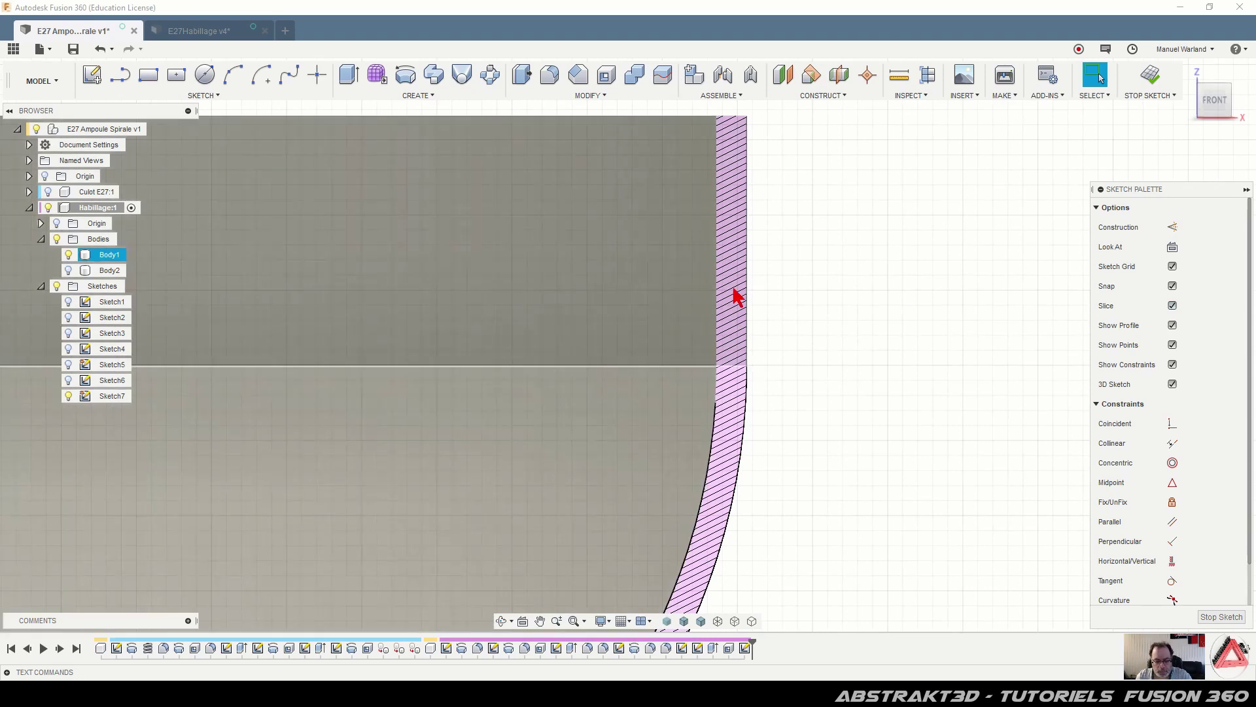
pyautogui.press('p')
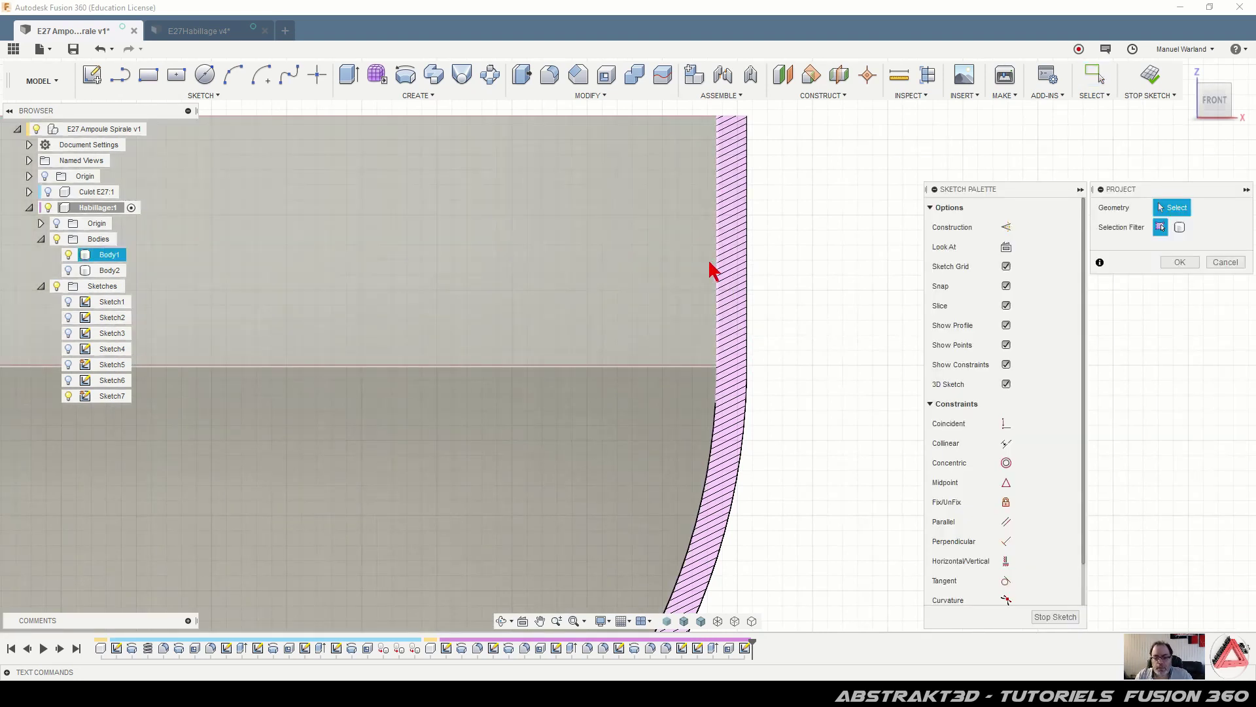
pyautogui.click(584, 272)
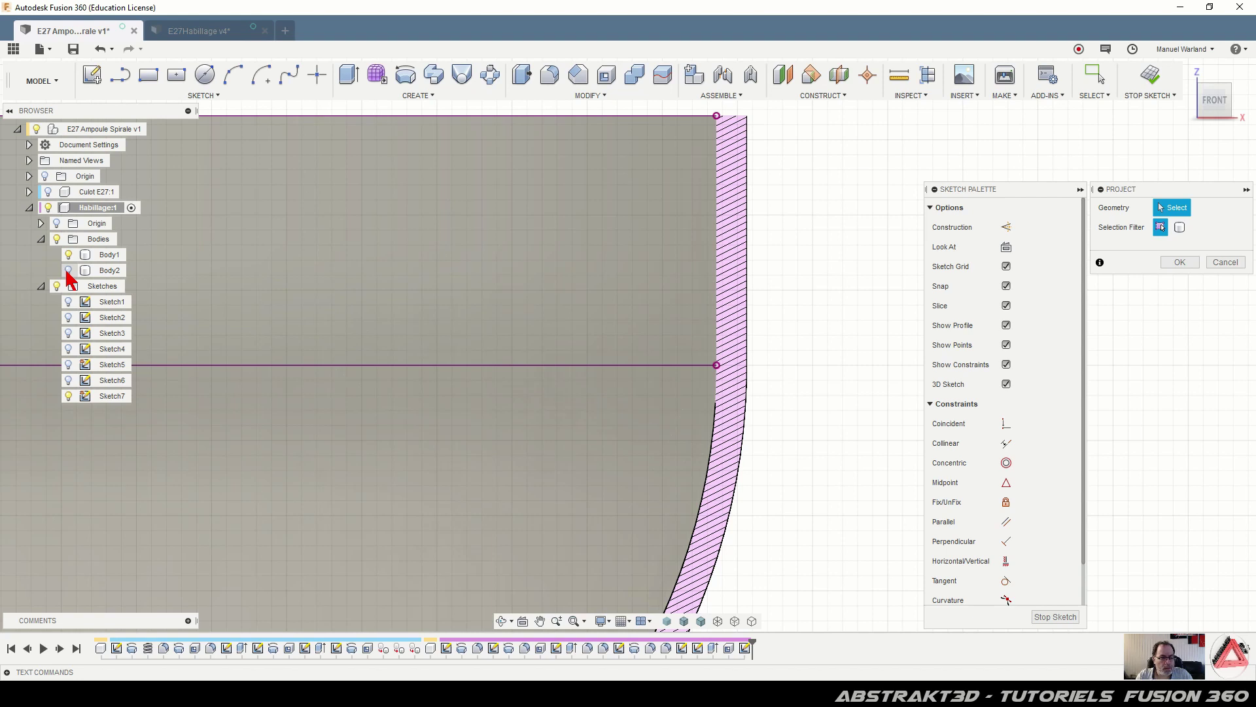
pyautogui.click(68, 271)
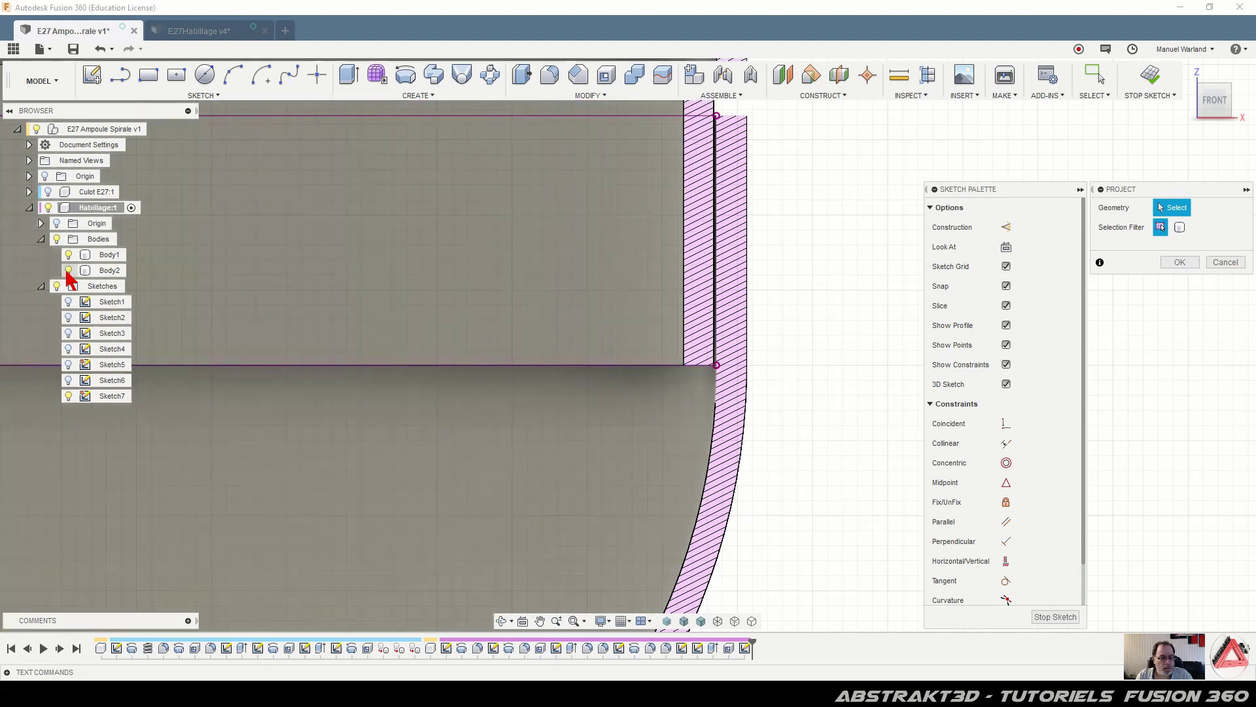
pyautogui.click(68, 270)
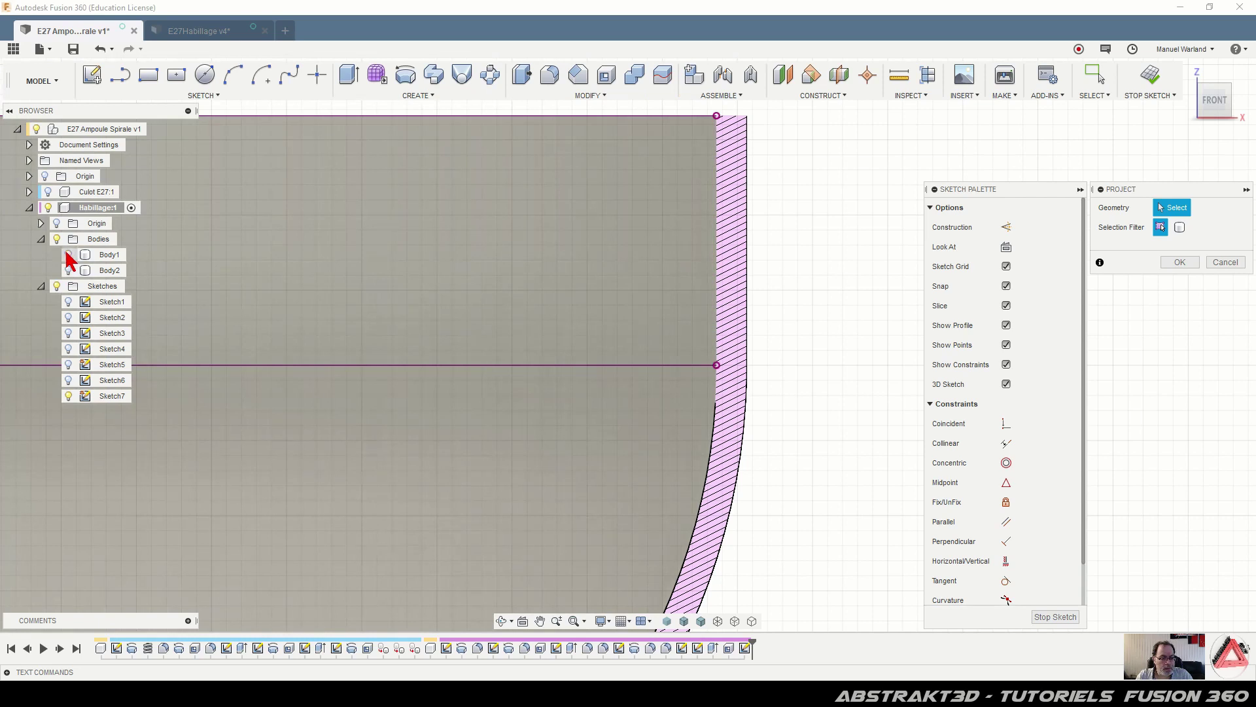
pyautogui.click(68, 255)
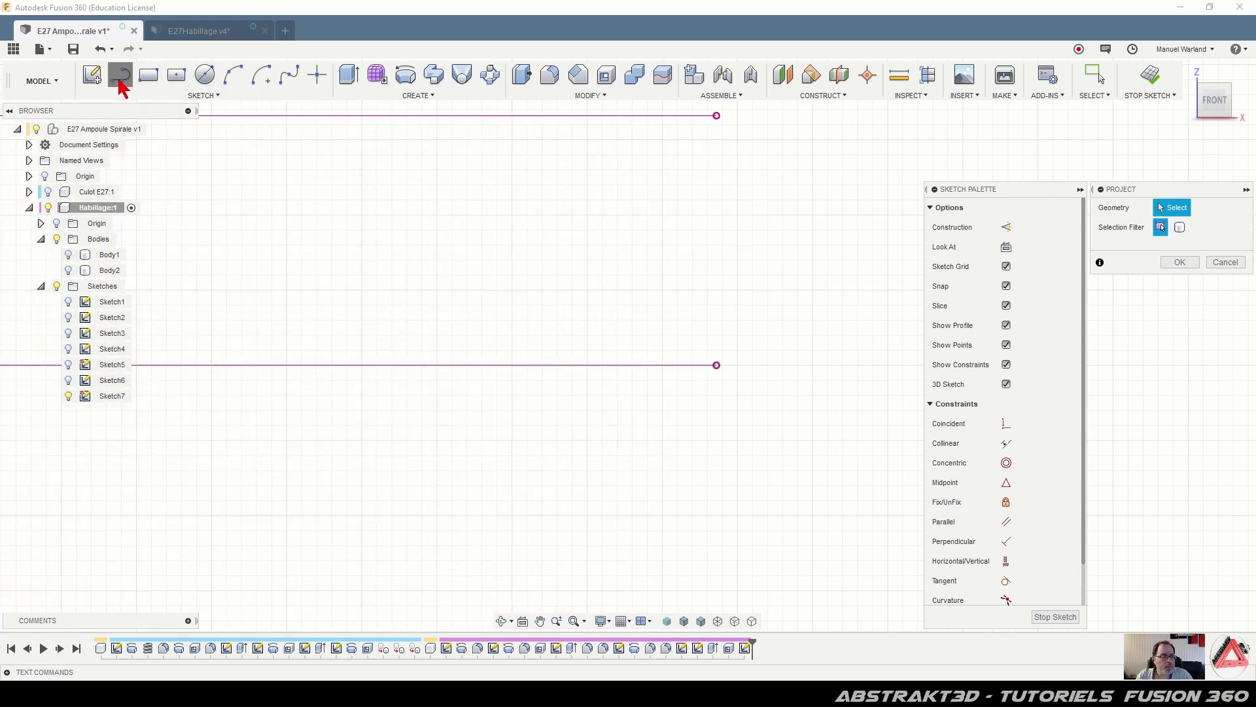
# Draw a line 1 mm straight down from the lower projected line's outer right end, followed by a 1 mm horizontal segment inward
pyautogui.click(717, 365)
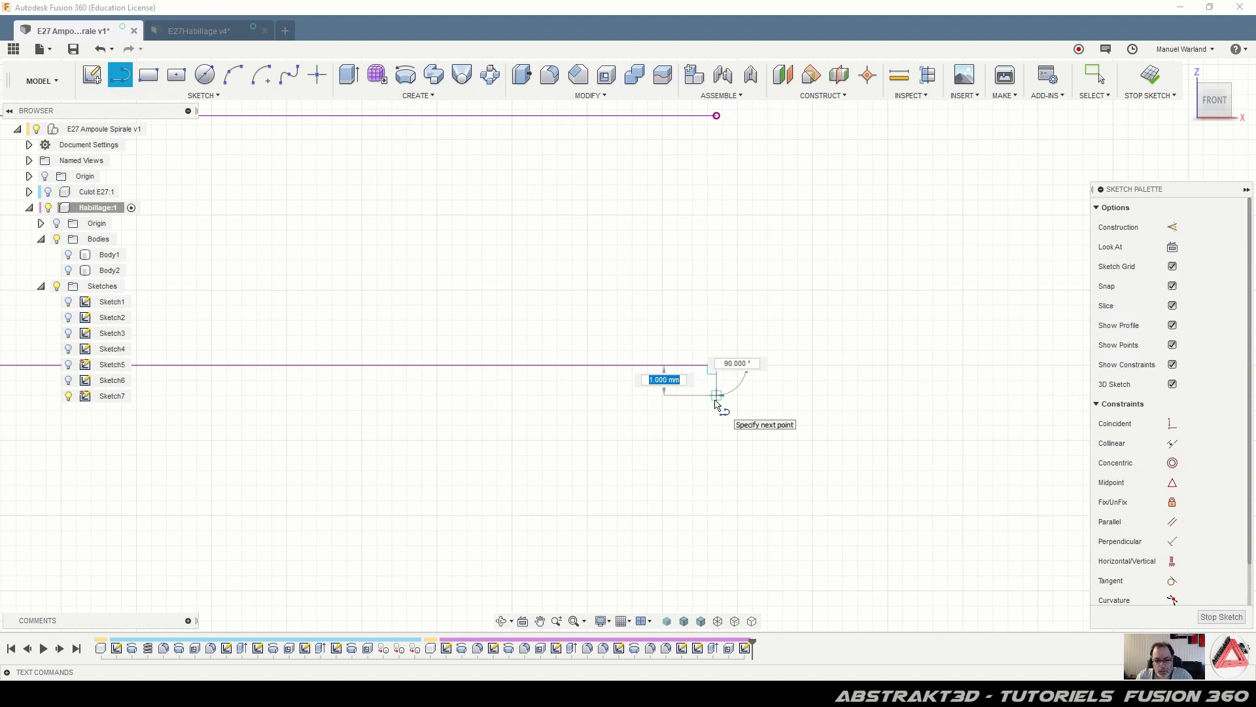
pyautogui.click(716, 395)
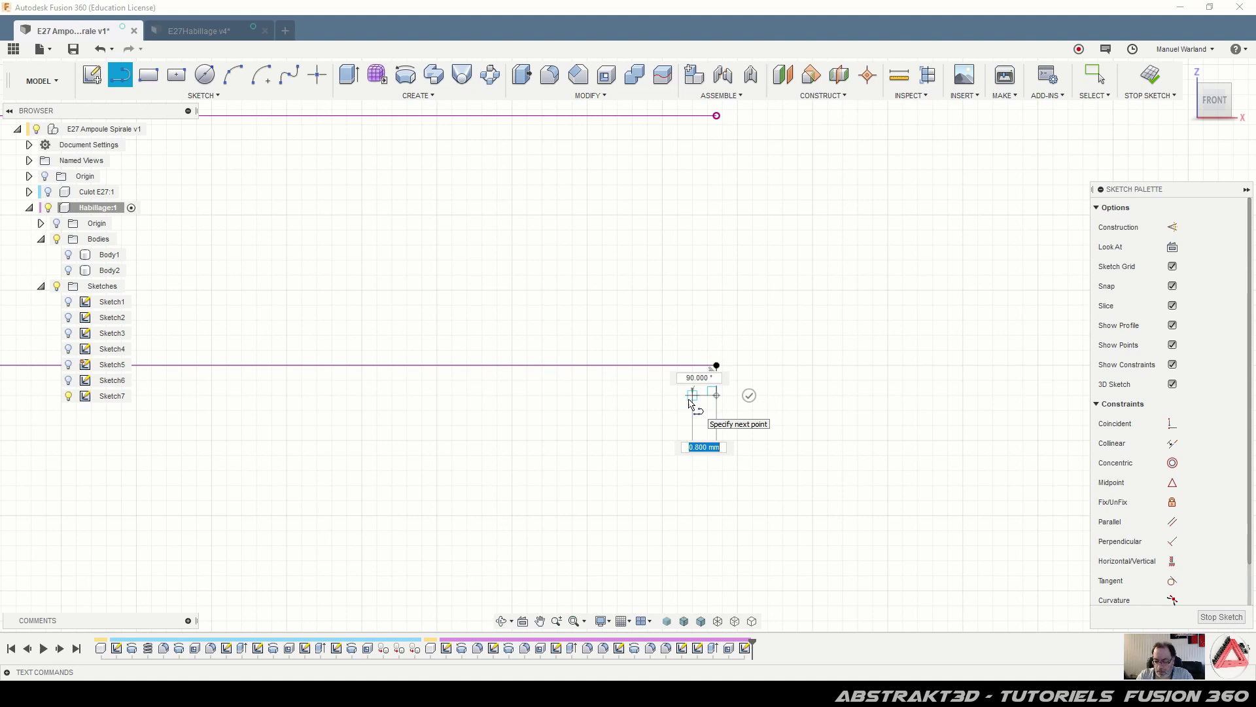
pyautogui.press('Tab')
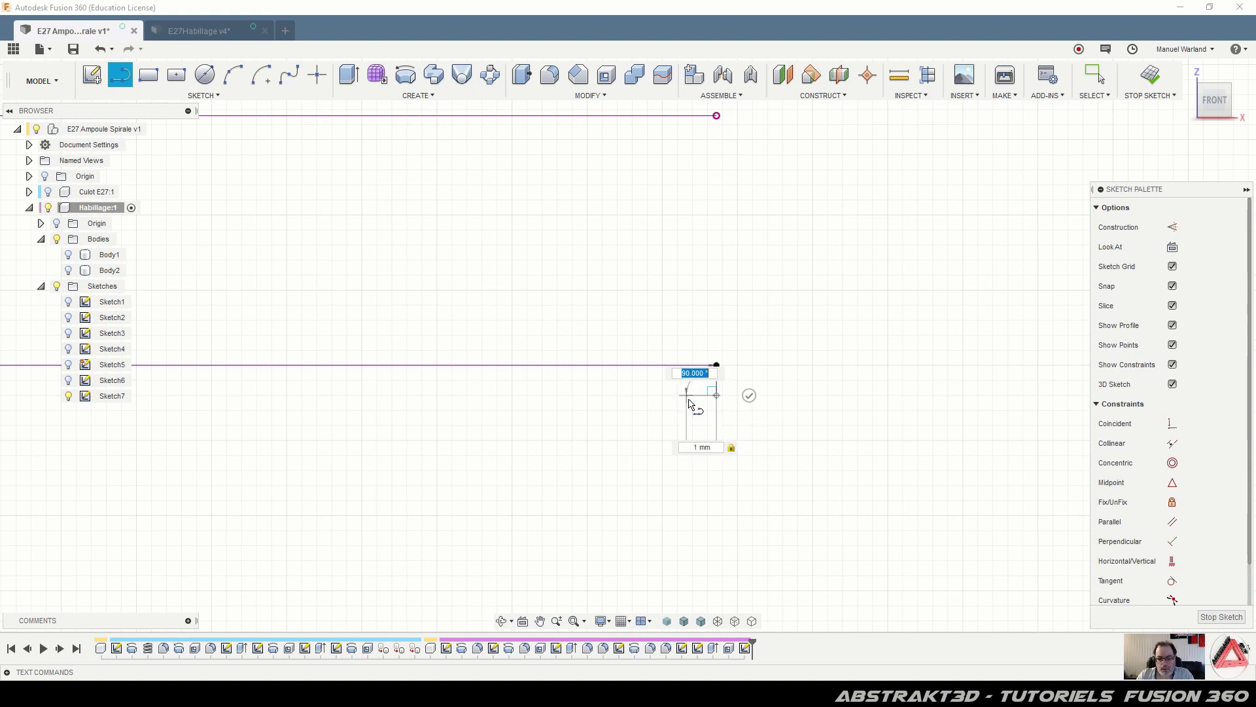
pyautogui.press('Tab')
pyautogui.press('Return')
pyautogui.press('Tab')
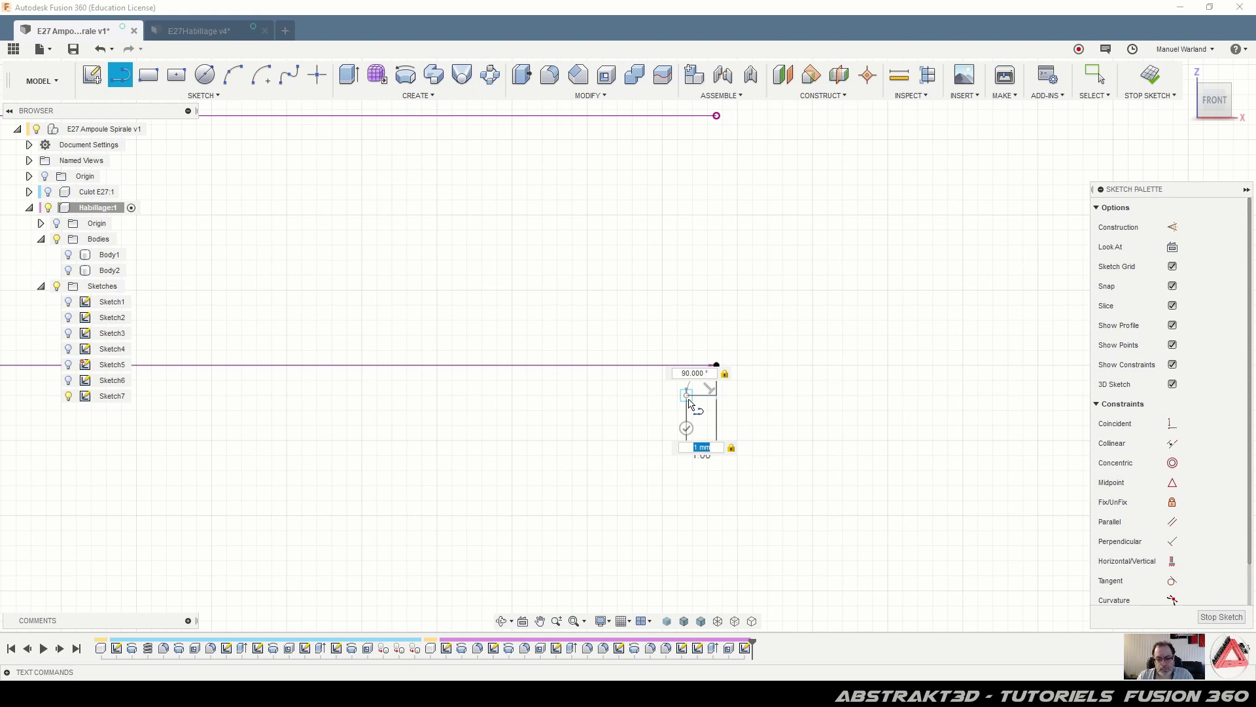
pyautogui.press('Tab')
pyautogui.press('Tab')
pyautogui.press('Return')
pyautogui.press('Escape')
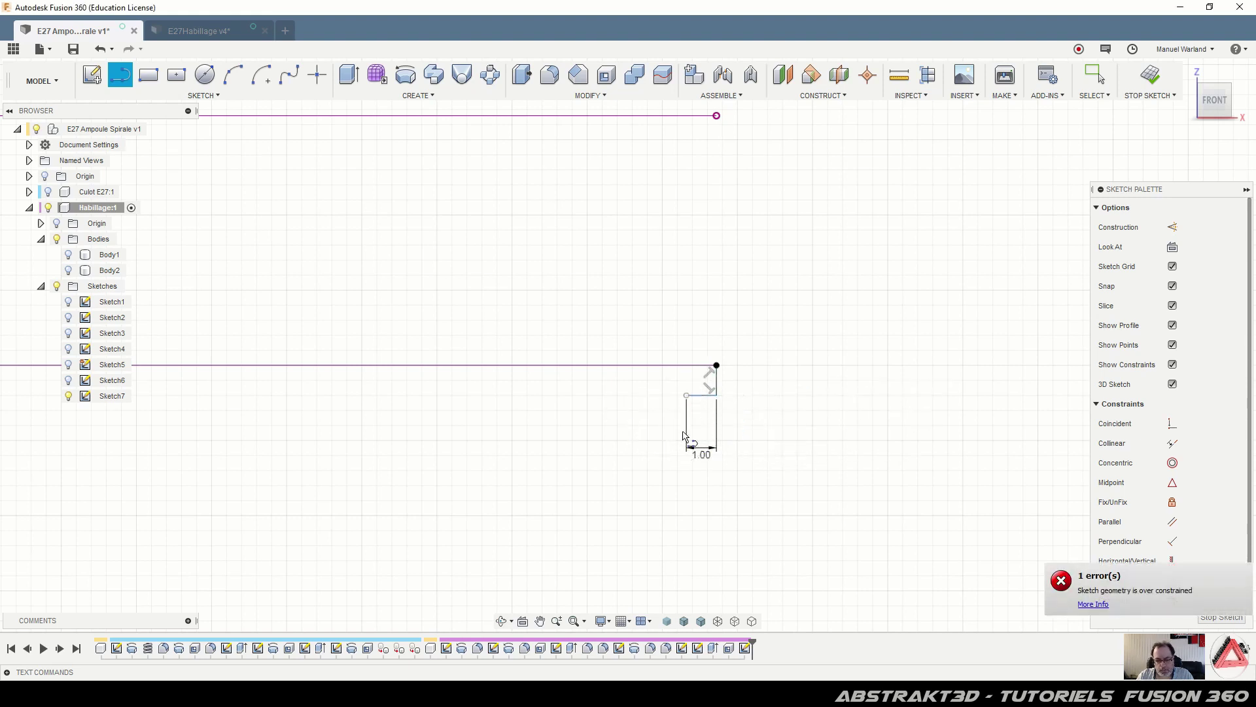
# Close the small square with a vertical line from the inner segment's free end up to the lower projected line
pyautogui.scroll(2, 732, 407)
pyautogui.scroll(2, 602, 197)
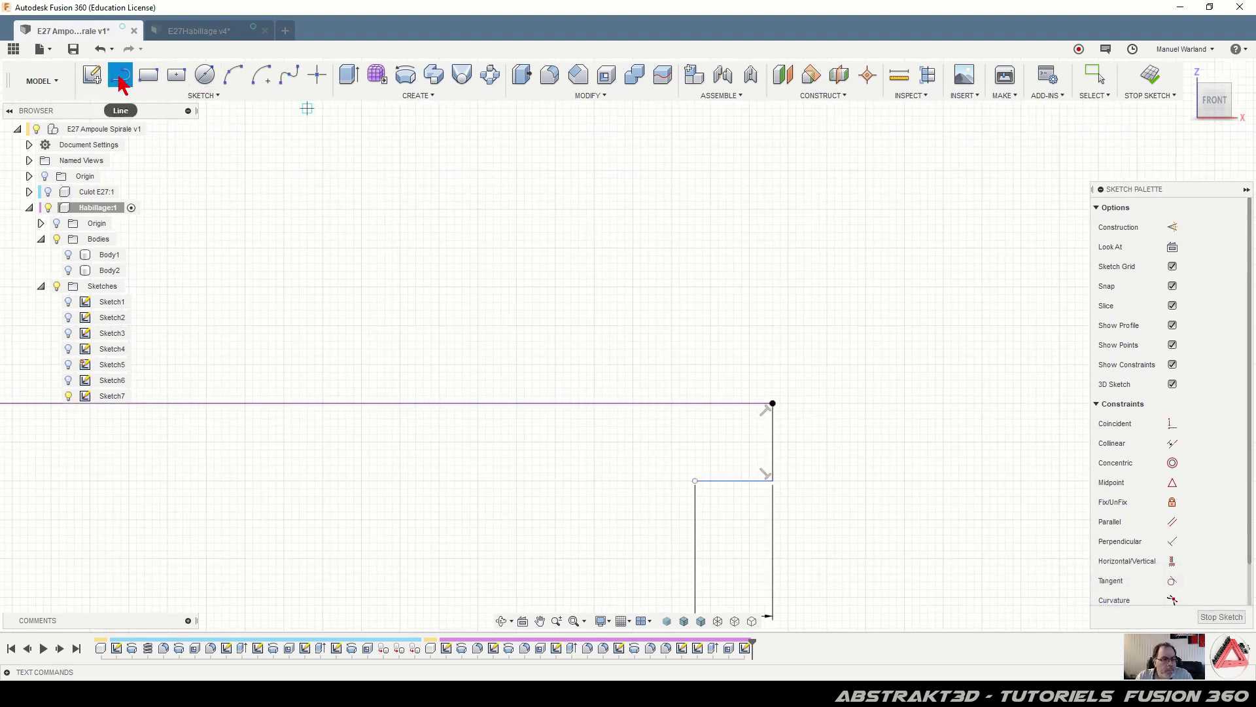
pyautogui.click(694, 481)
pyautogui.click(695, 403)
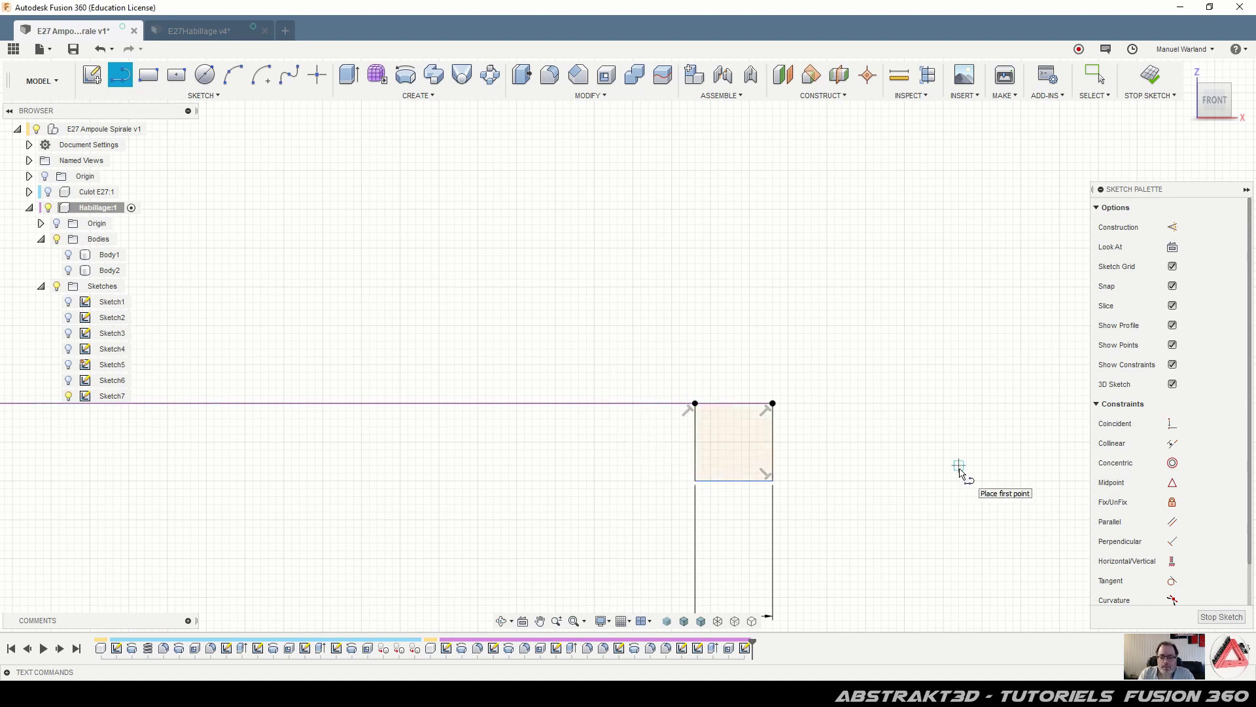
# Show Body1 again and check the square's position against the sectioned wall
pyautogui.scroll(-1, 752, 303)
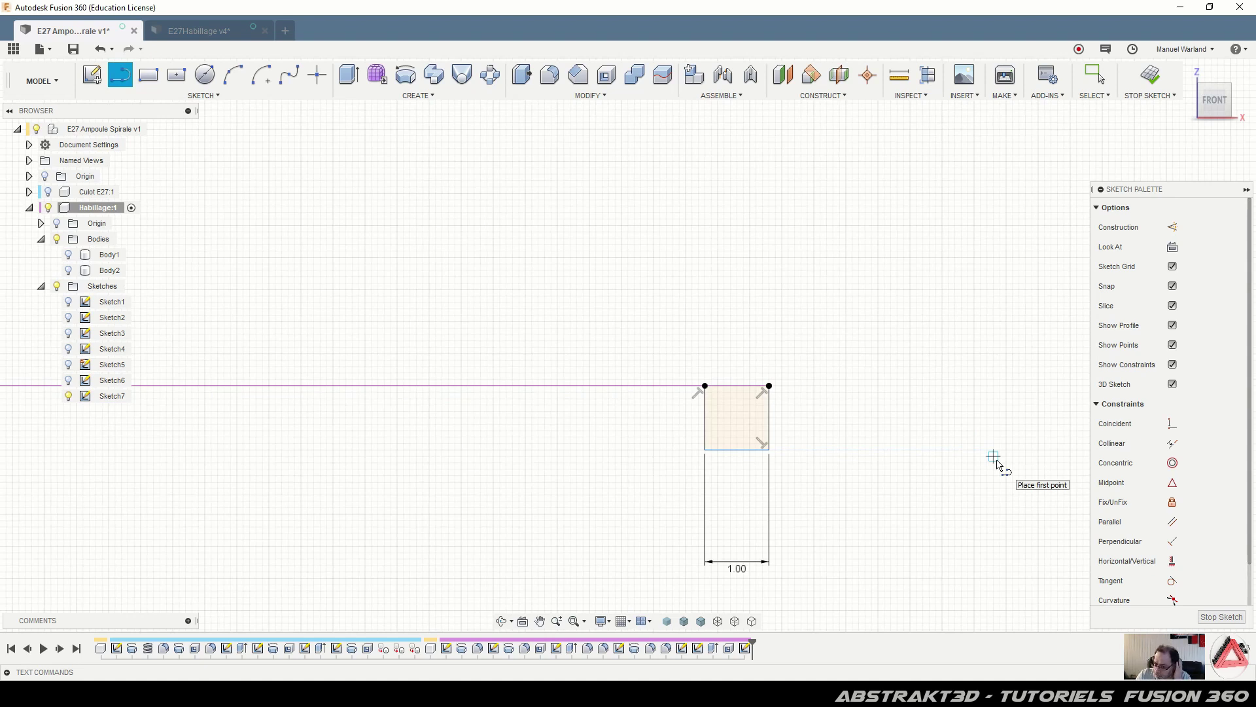
pyautogui.scroll(-6, 994, 458)
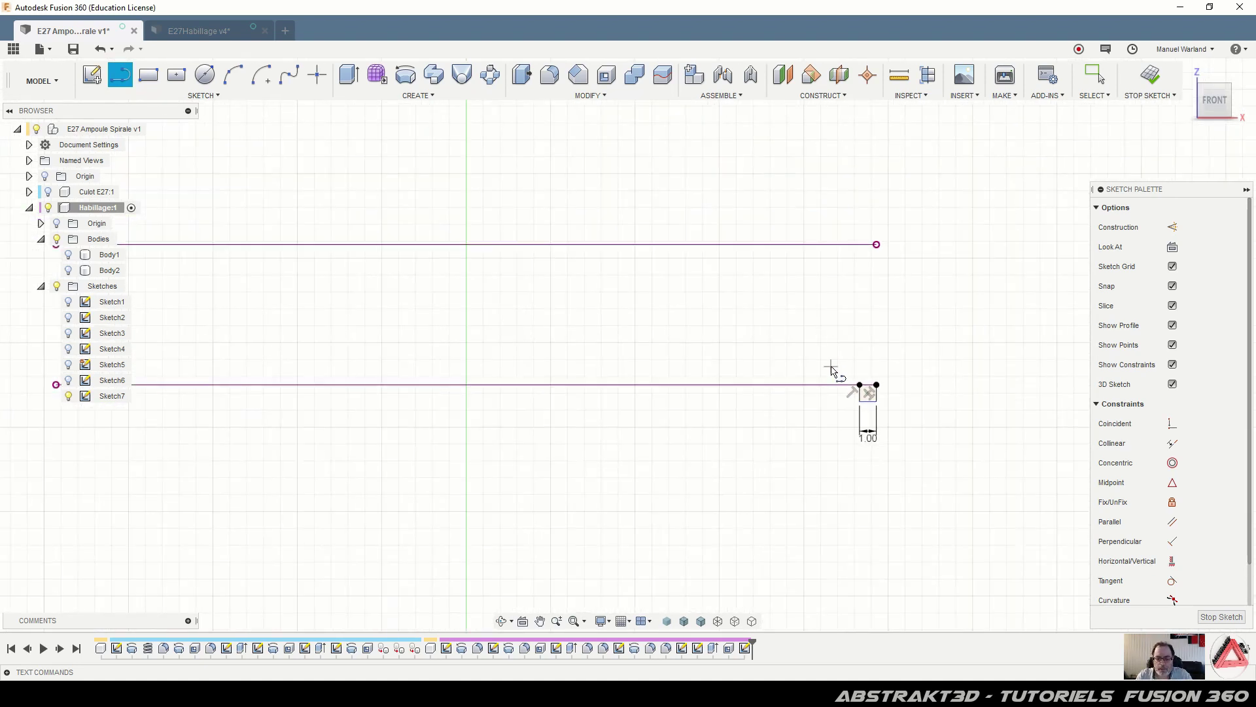
pyautogui.scroll(-1, 865, 437)
pyautogui.scroll(-4, 323, 183)
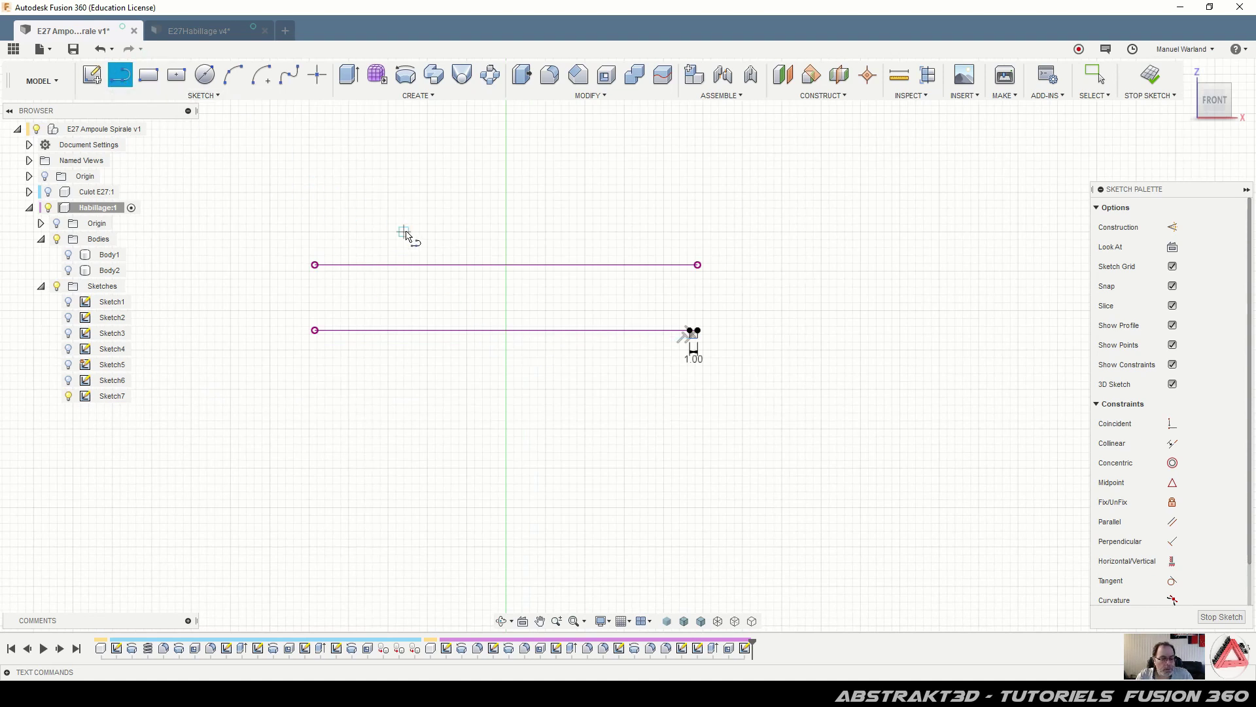
pyautogui.scroll(-3, 423, 233)
pyautogui.scroll(6, 601, 298)
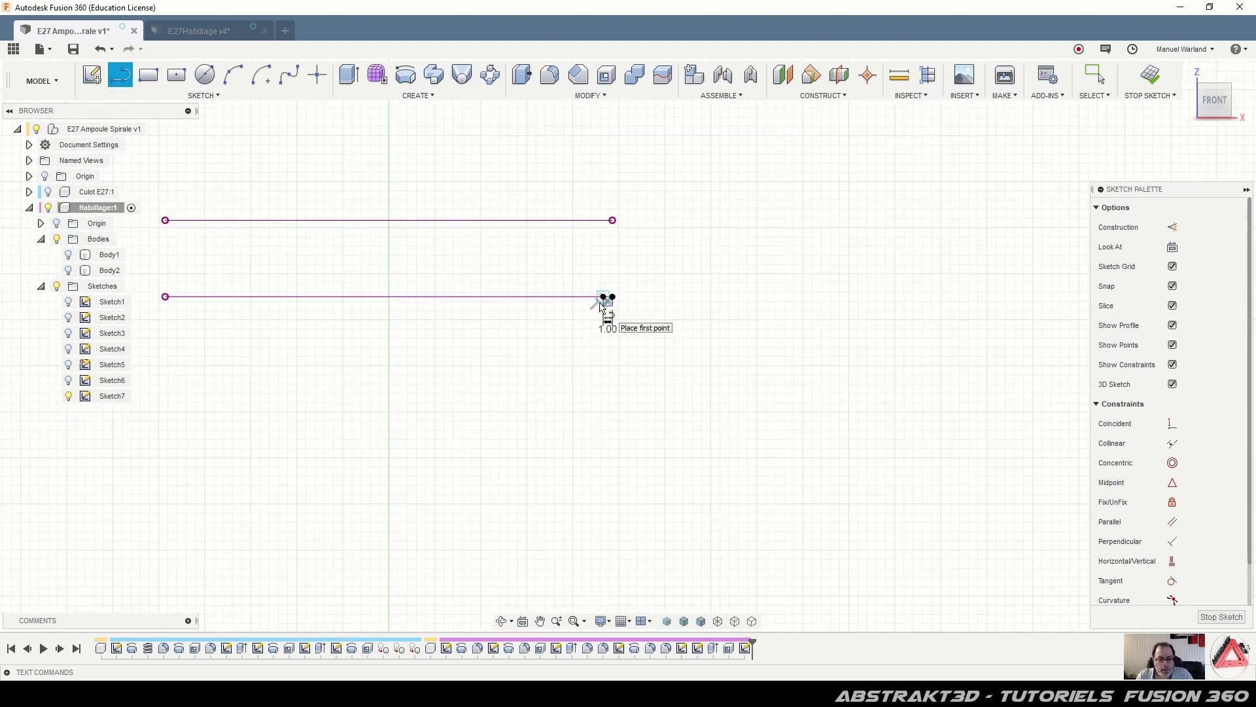
pyautogui.click(69, 269)
pyautogui.click(69, 271)
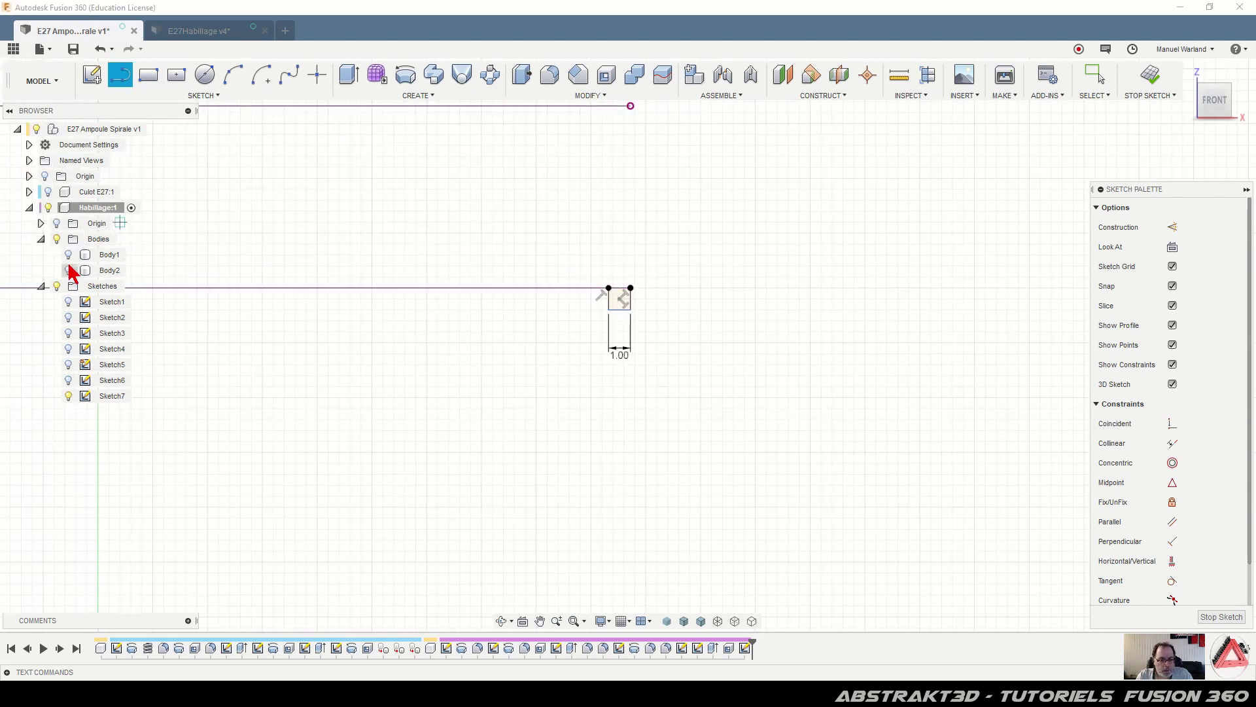
pyautogui.click(68, 255)
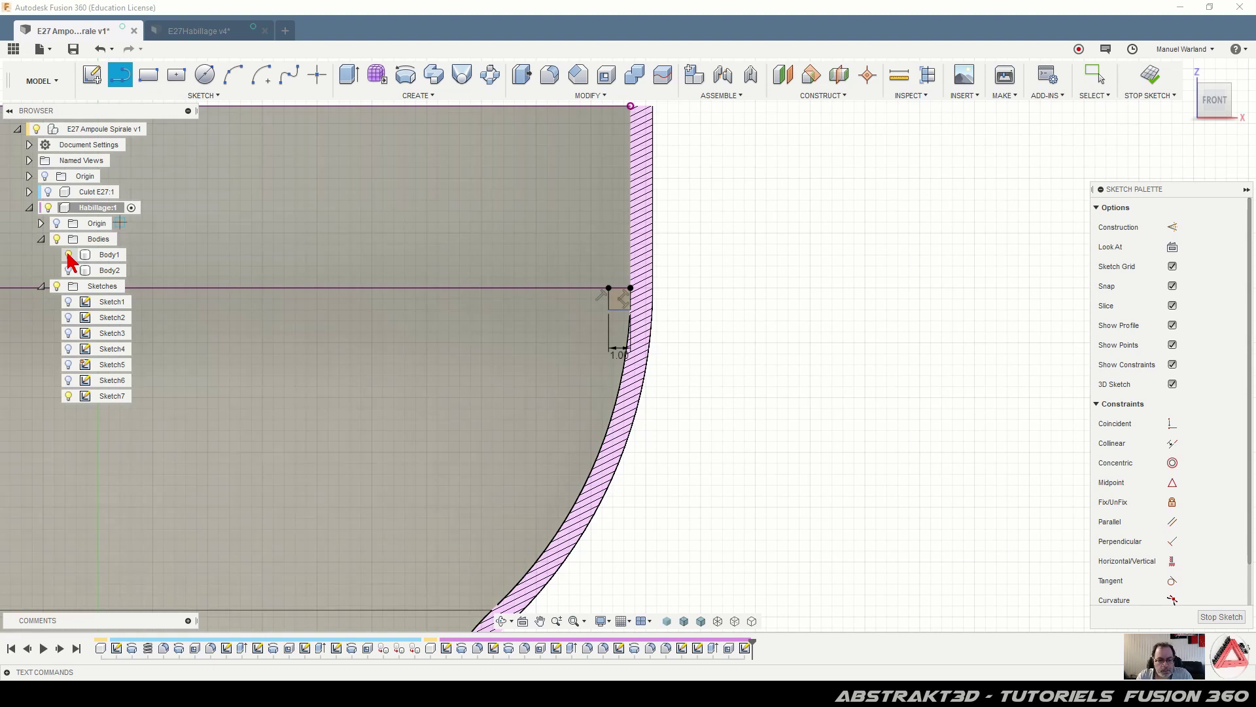
pyautogui.scroll(-3, 872, 351)
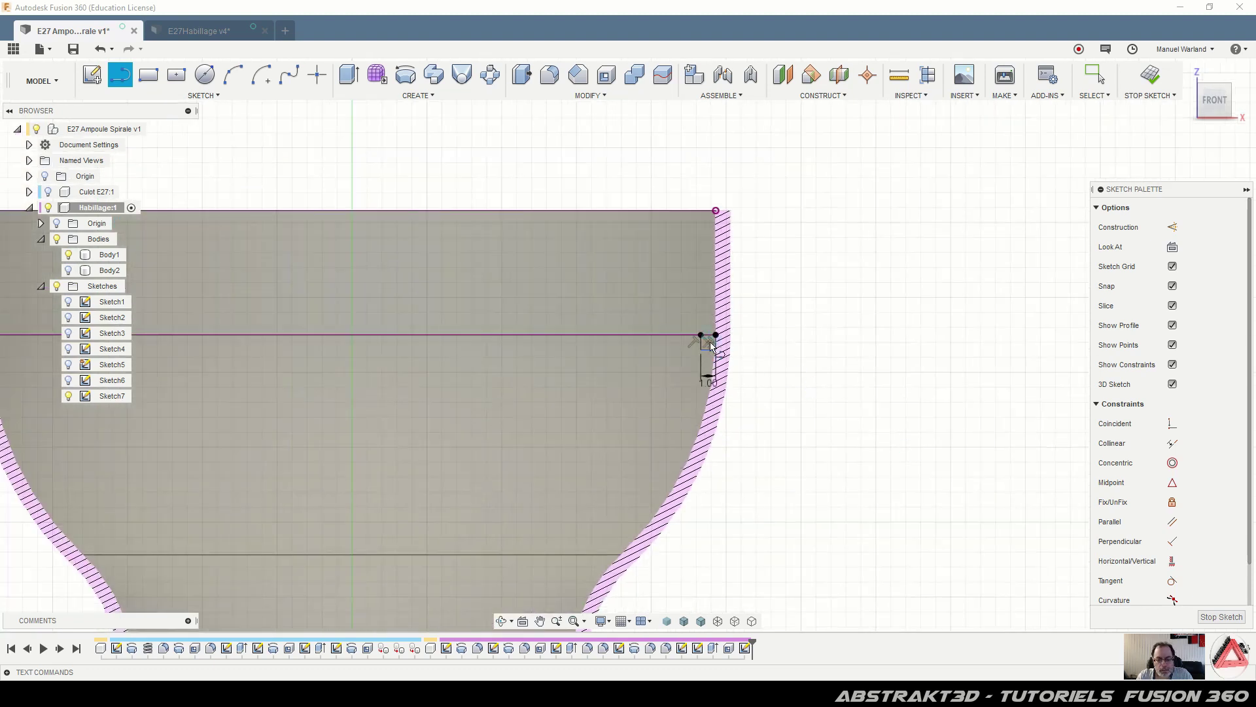
# Revolve the square profile 360° around the axis of Body1's upper inner wall, using the Join operation to form an inner ledge
pyautogui.click(1096, 77)
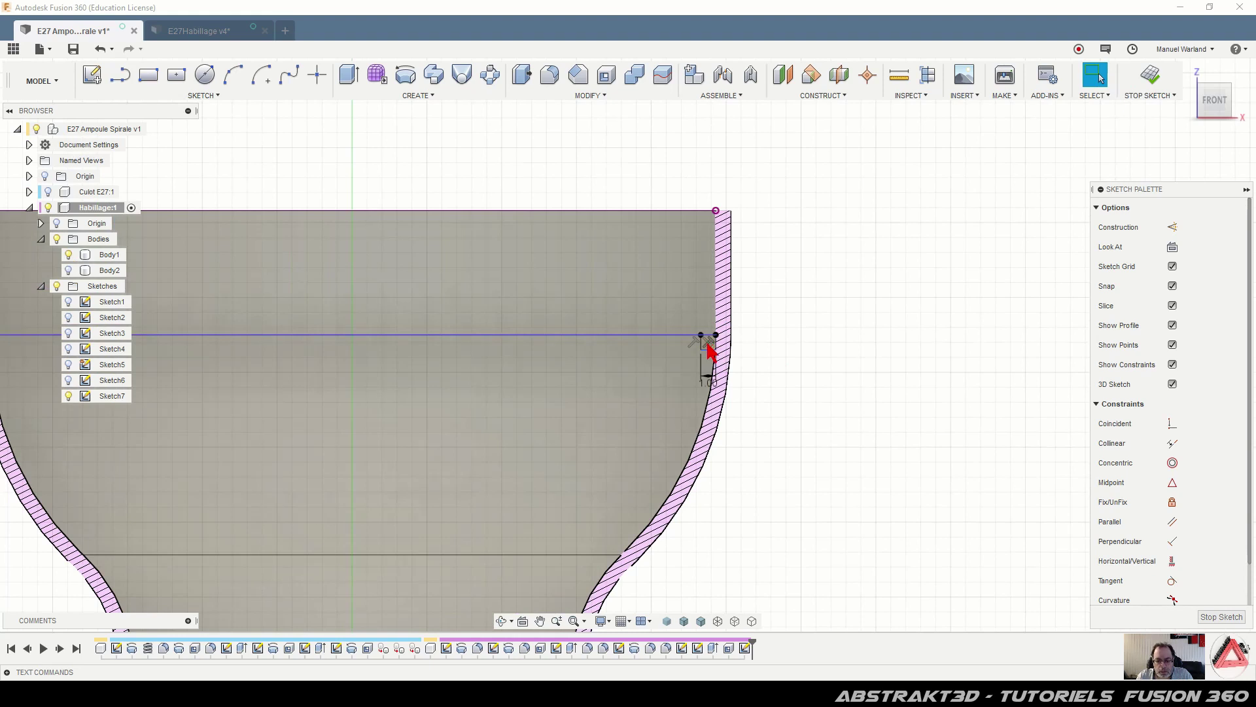
pyautogui.scroll(3, 712, 353)
pyautogui.click(704, 349)
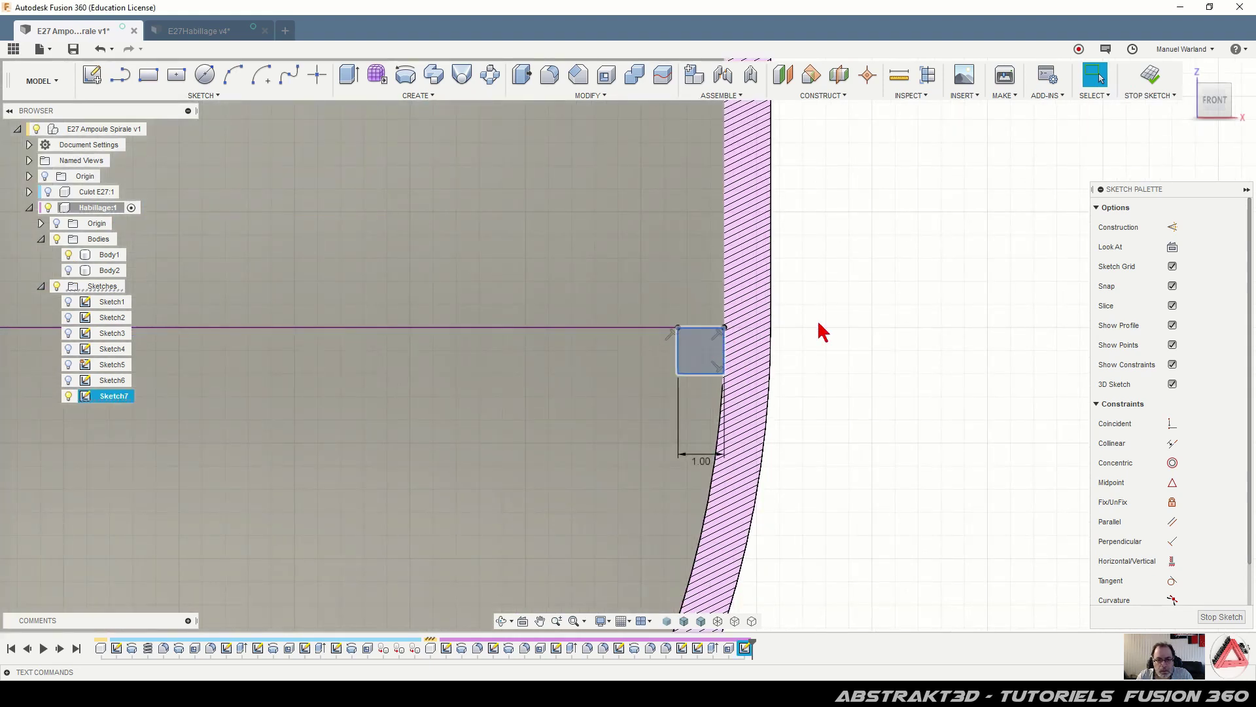
pyautogui.scroll(-3, 865, 293)
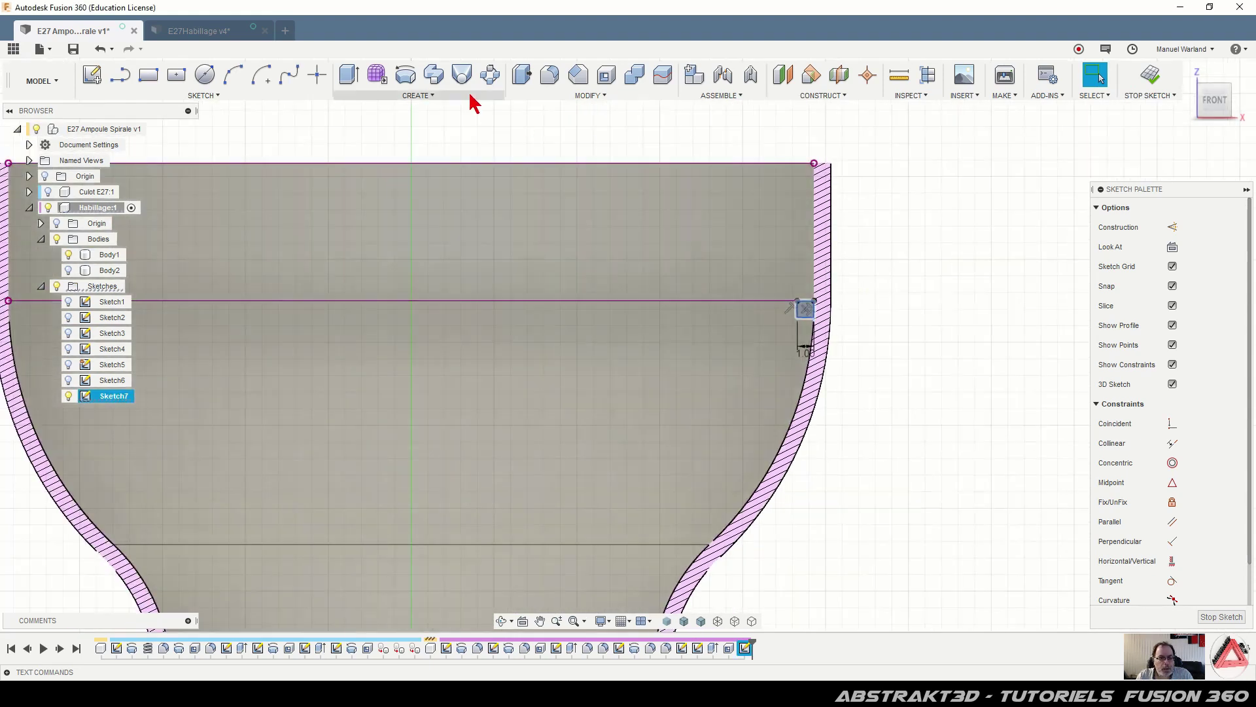
pyautogui.click(410, 76)
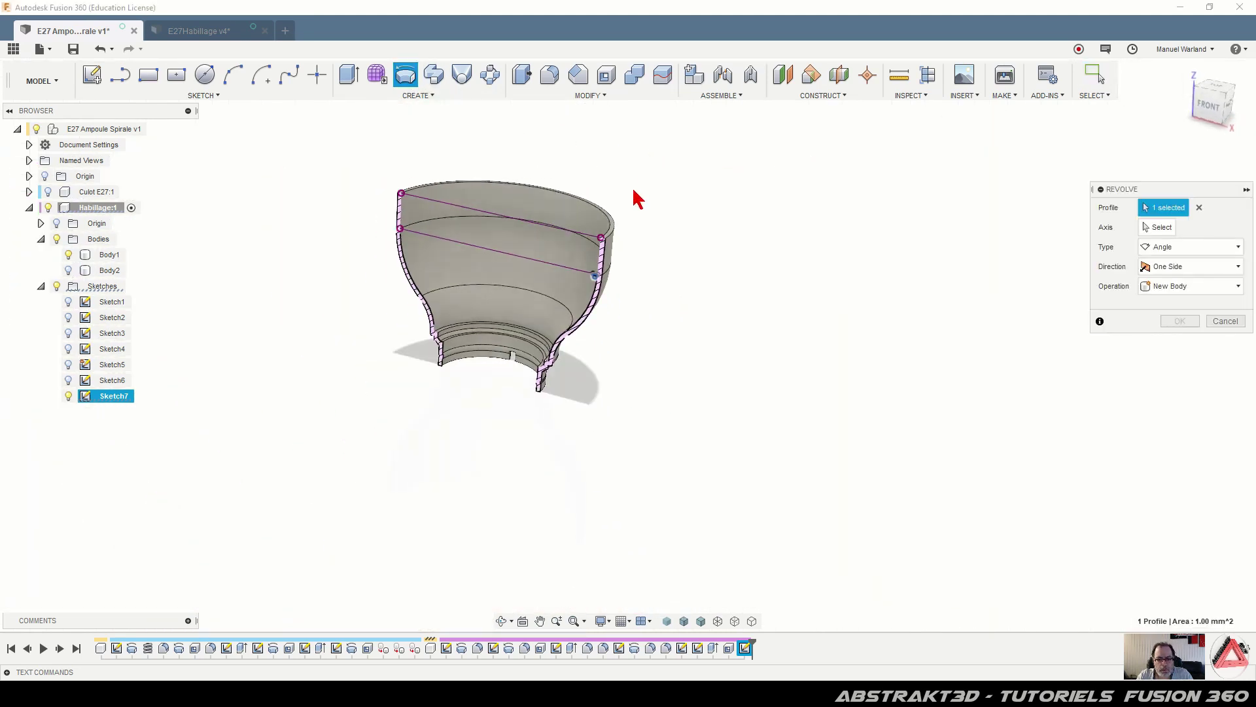
pyautogui.scroll(5, 619, 203)
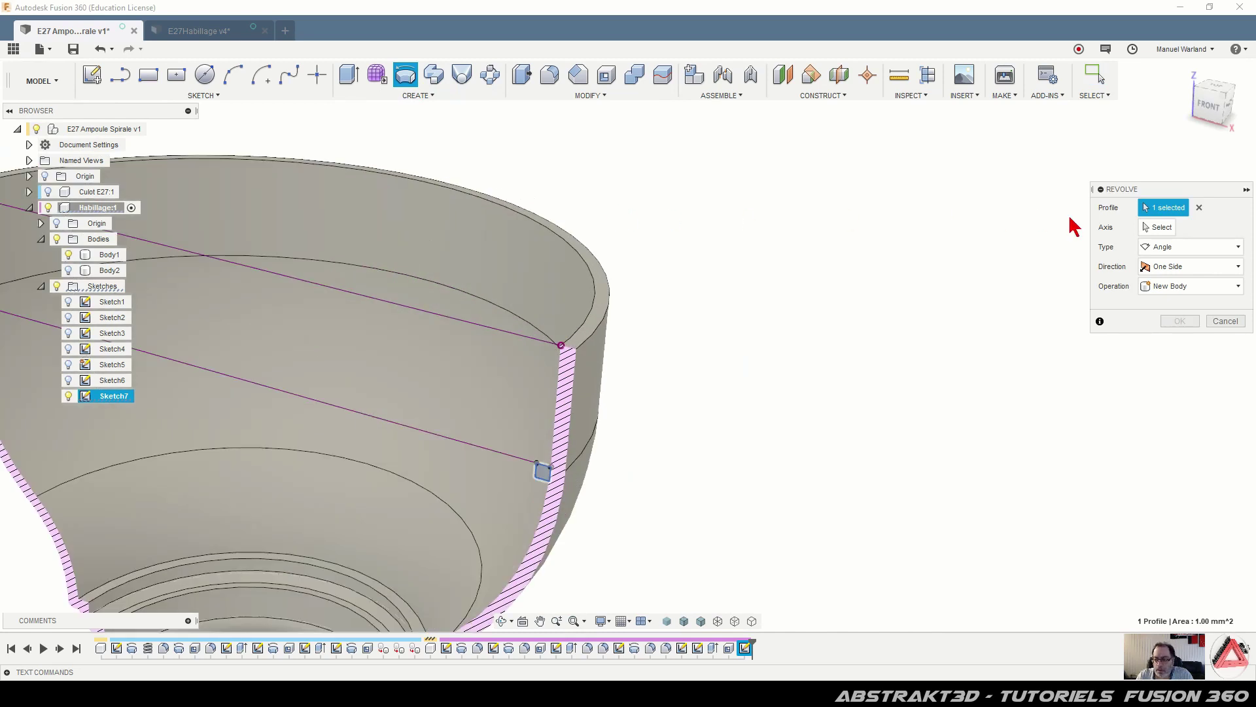
pyautogui.click(1166, 229)
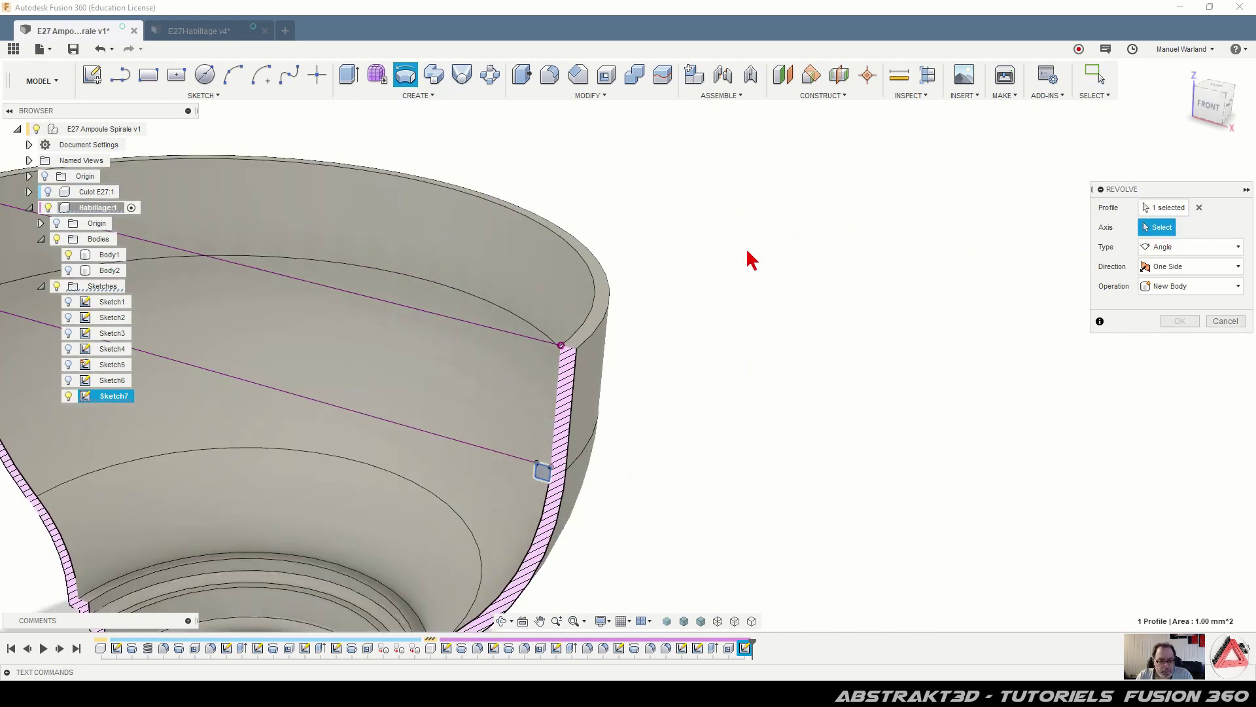
pyautogui.click(588, 335)
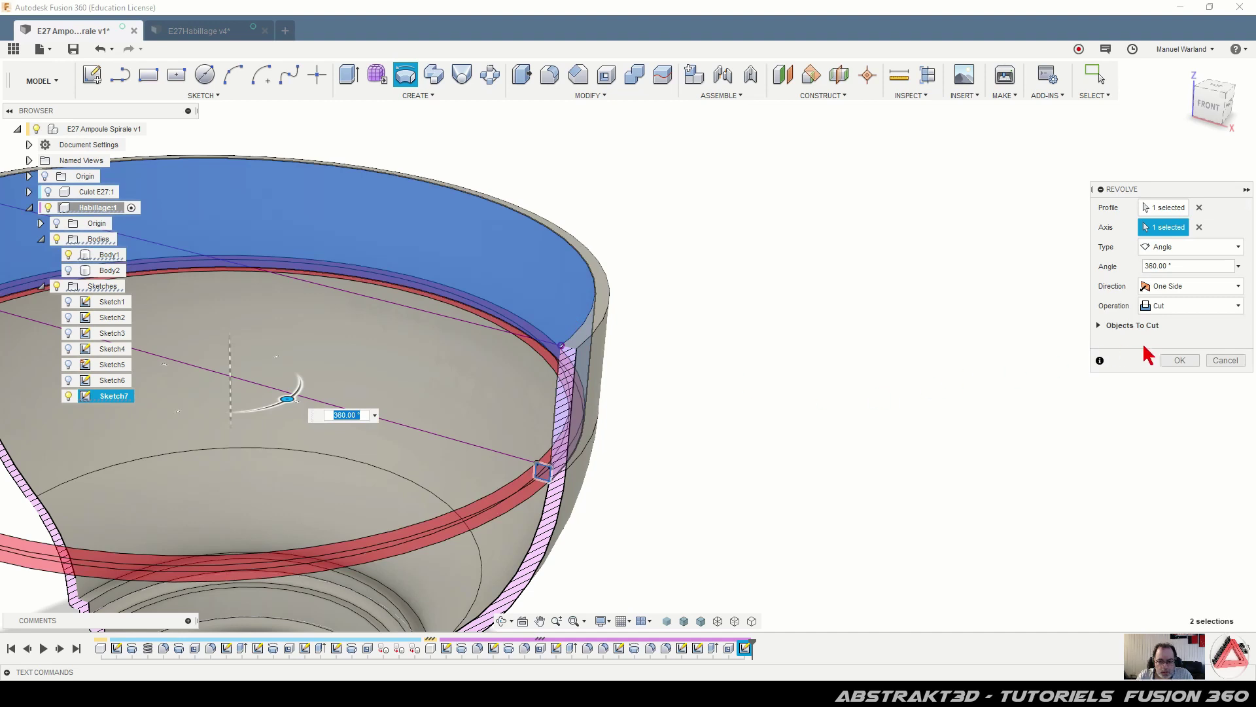
pyautogui.click(1188, 305)
pyautogui.click(1161, 324)
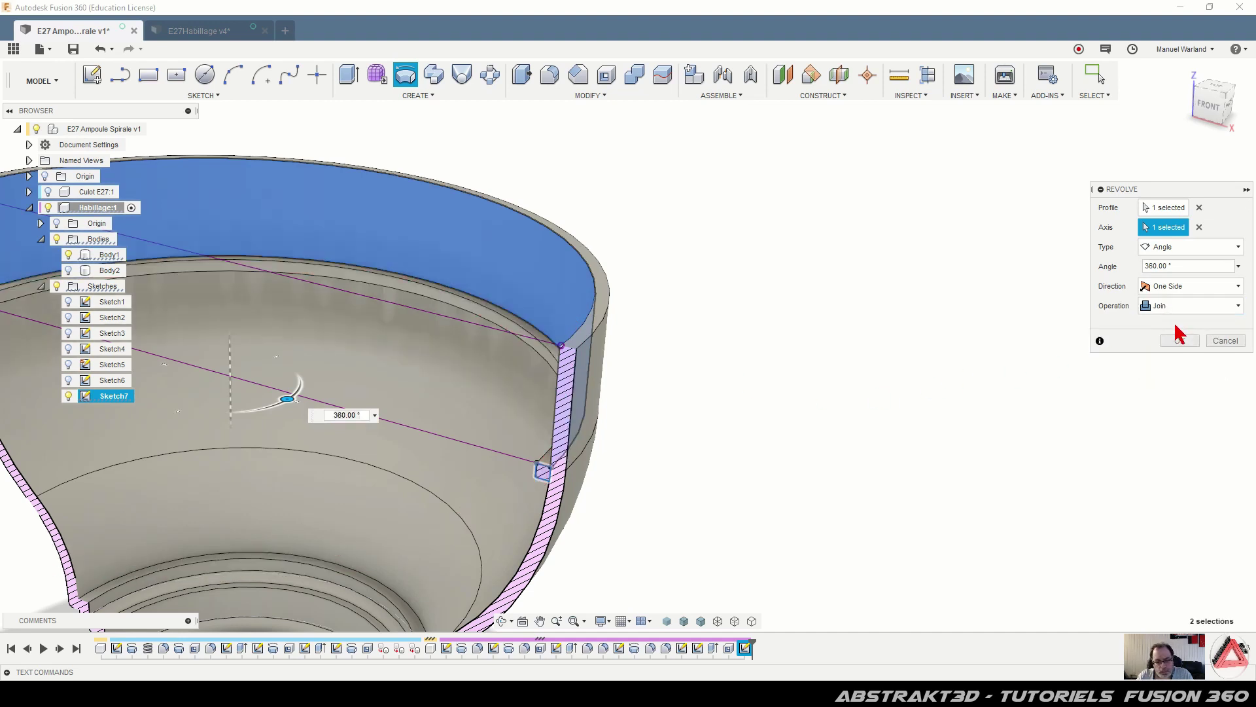
pyautogui.scroll(-3, 1001, 367)
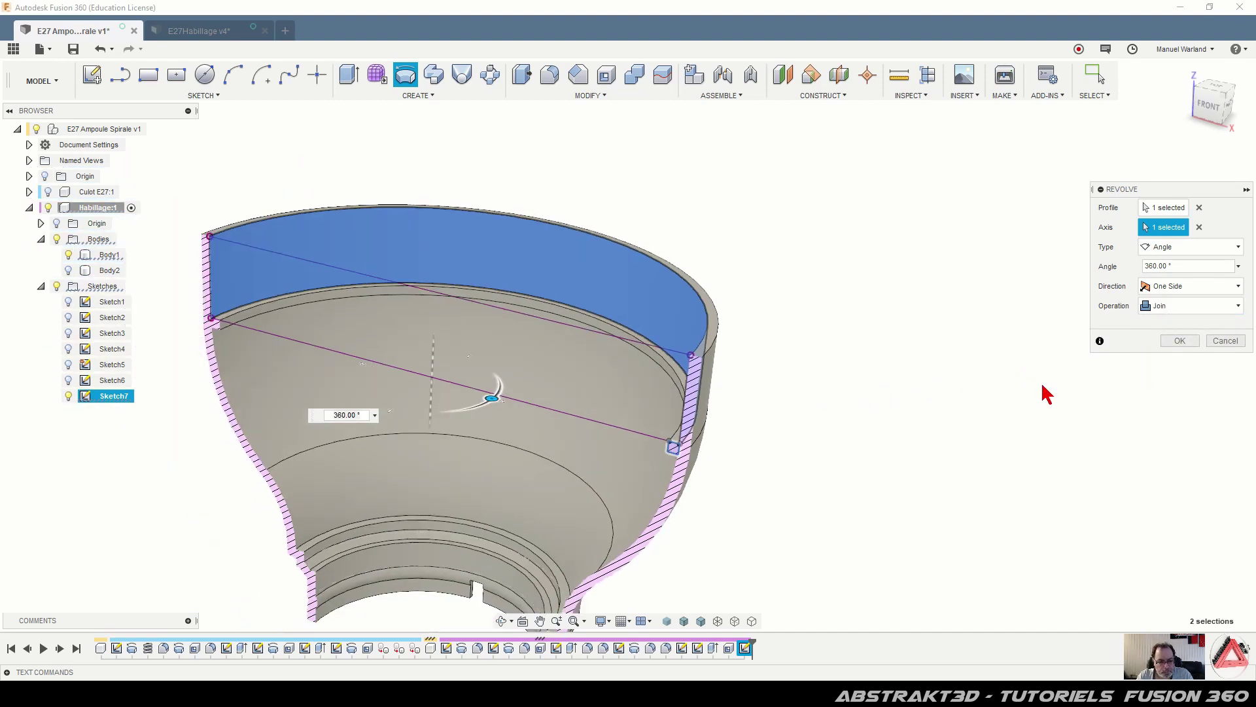
pyautogui.click(1186, 342)
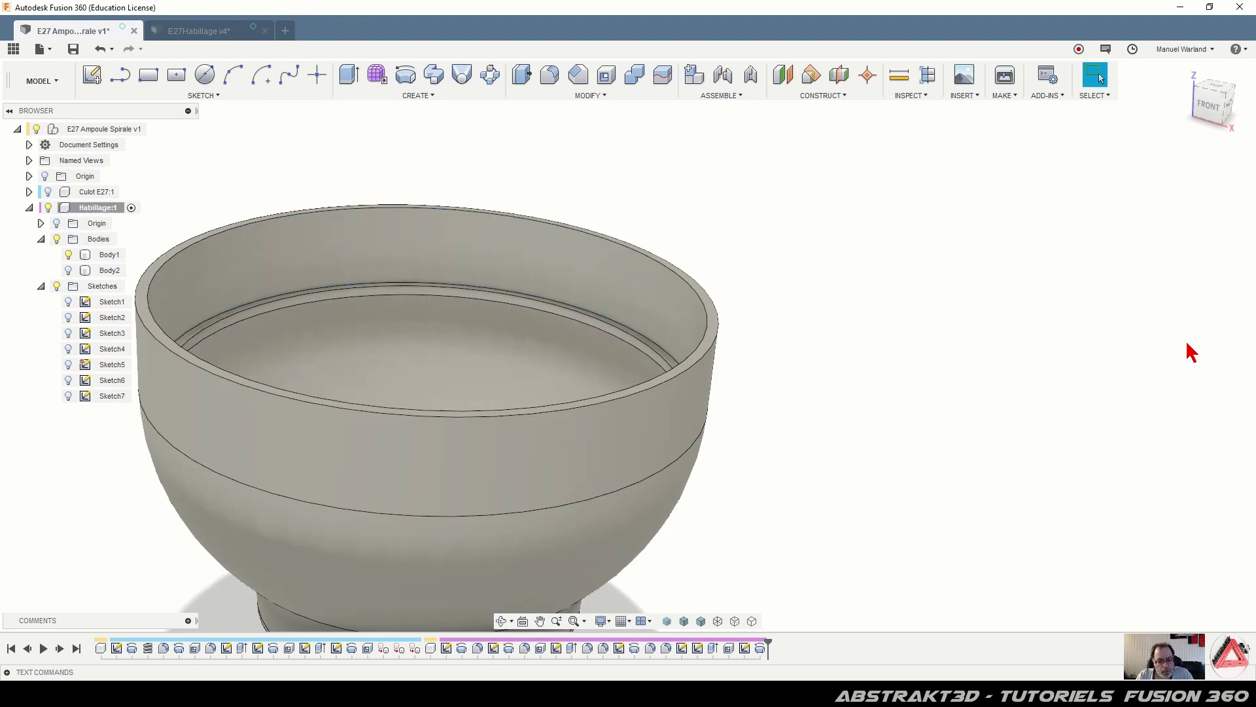
pyautogui.scroll(-2, 1007, 354)
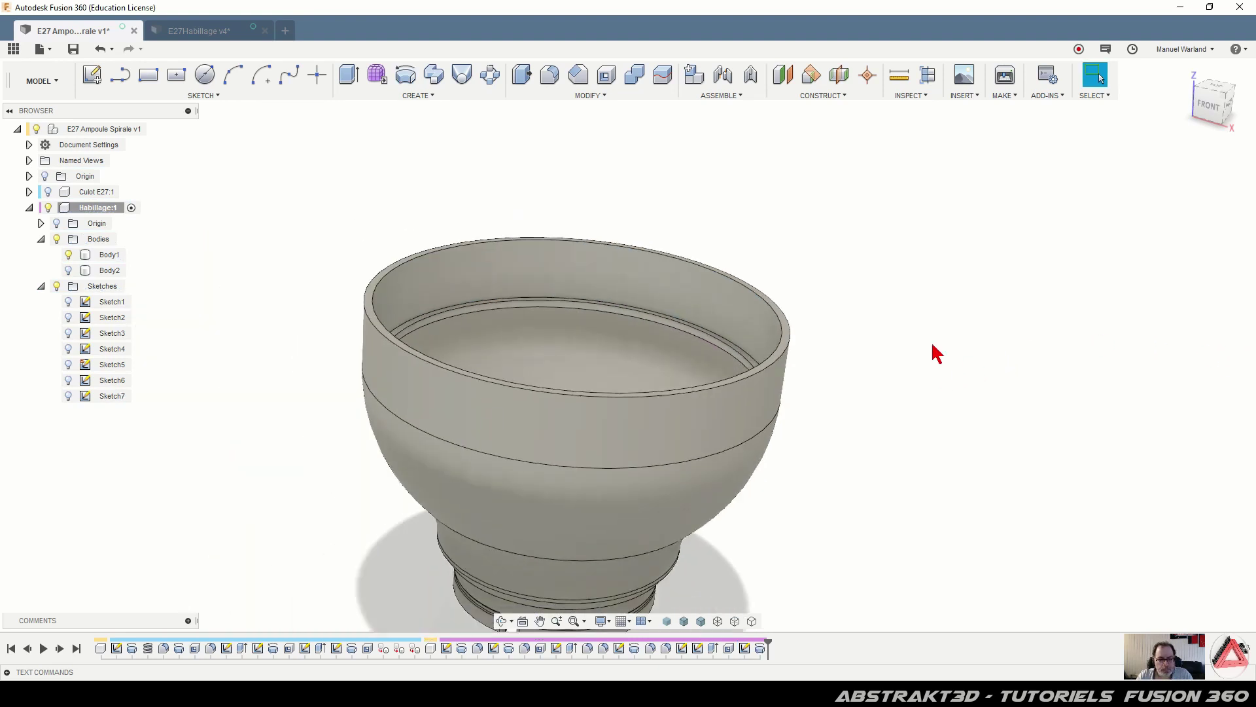
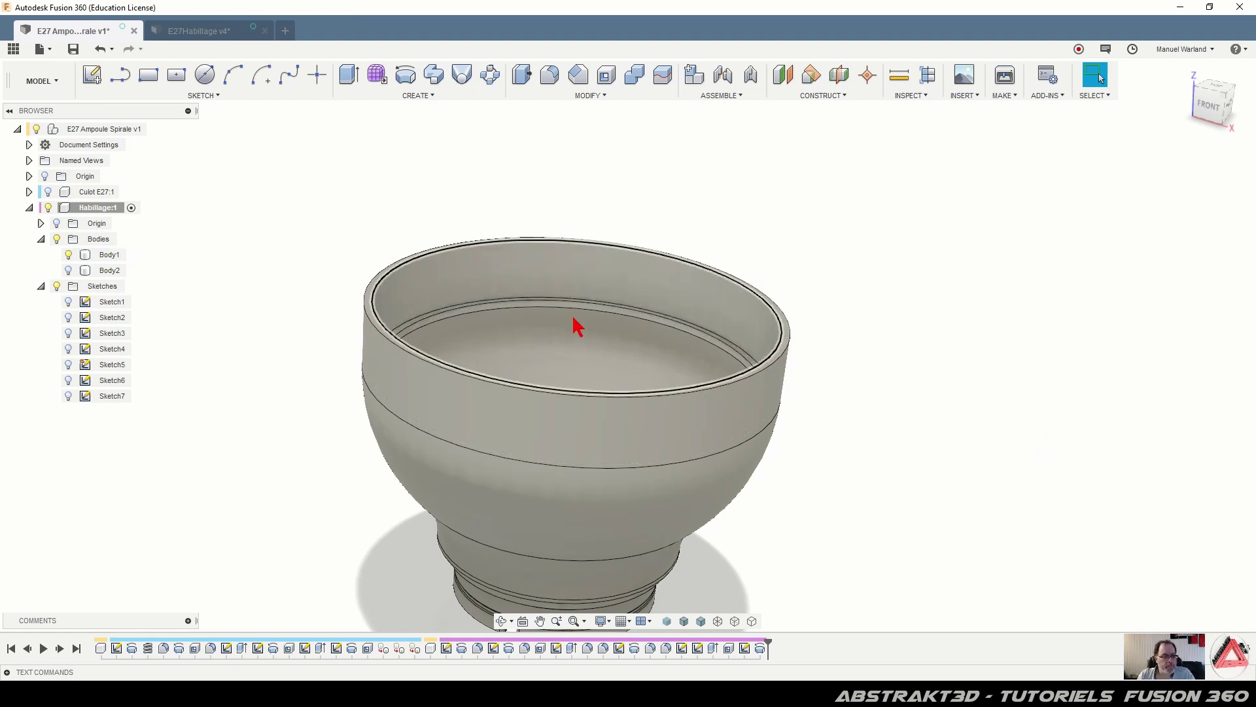
# Show Body2 again and check how the top sits on the lower body
pyautogui.click(68, 271)
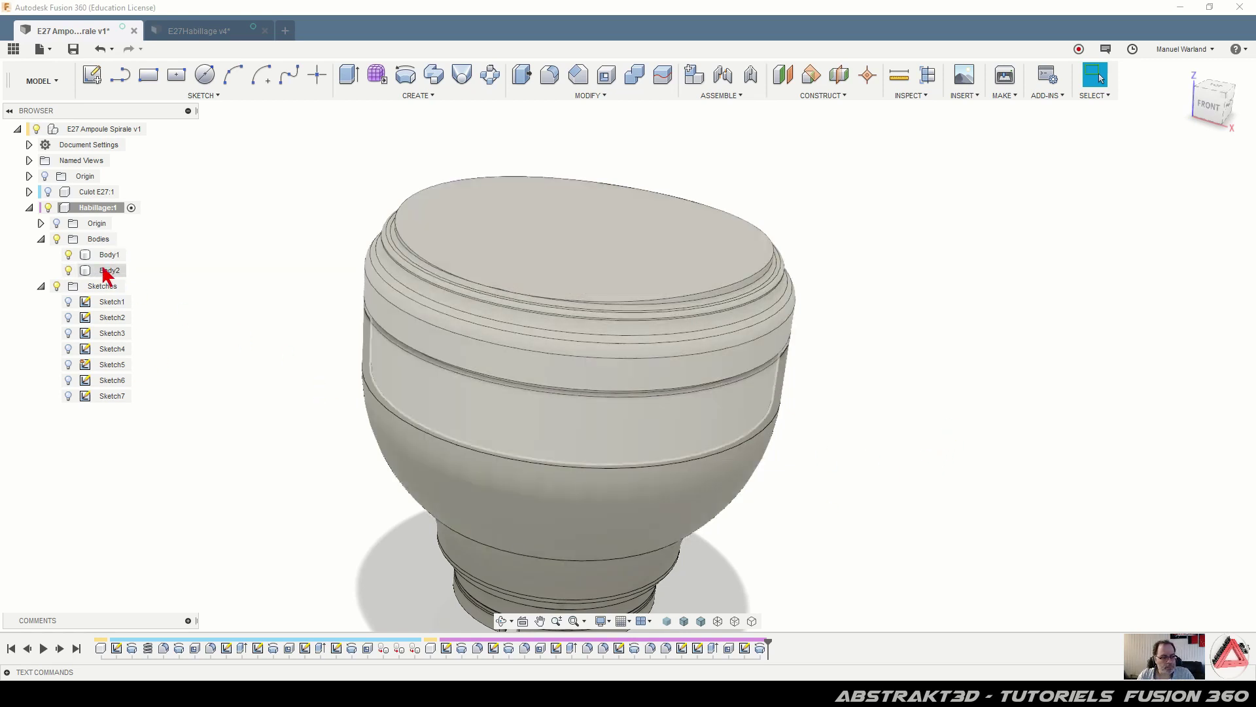
pyautogui.keyDown('shift'); pyautogui.moveTo(361, 484); pyautogui.dragTo(334, 468, button='middle'); pyautogui.keyUp('shift')
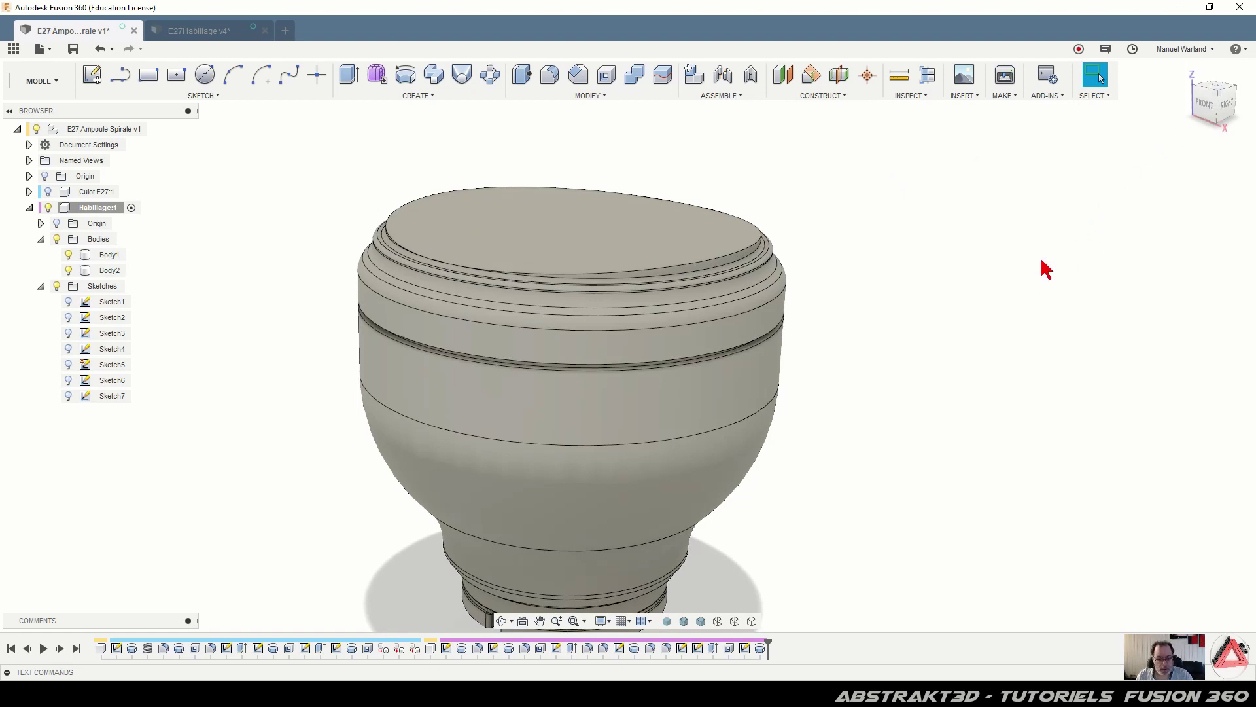
pyautogui.keyDown('shift'); pyautogui.moveTo(933, 311); pyautogui.dragTo(937, 278, button='middle'); pyautogui.keyUp('shift')
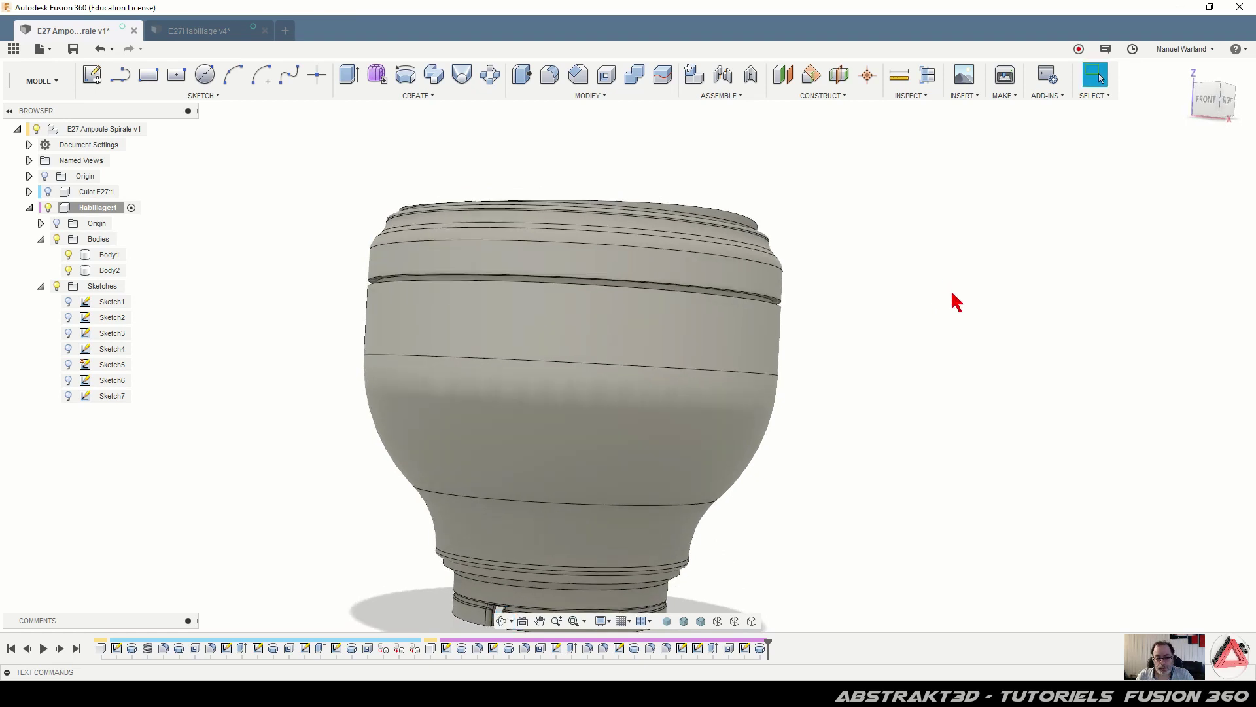
# Create a construction plane offset -10 mm from the ring-shaped underside face of Body2
pyautogui.scroll(5, 782, 310)
pyautogui.scroll(3, 781, 310)
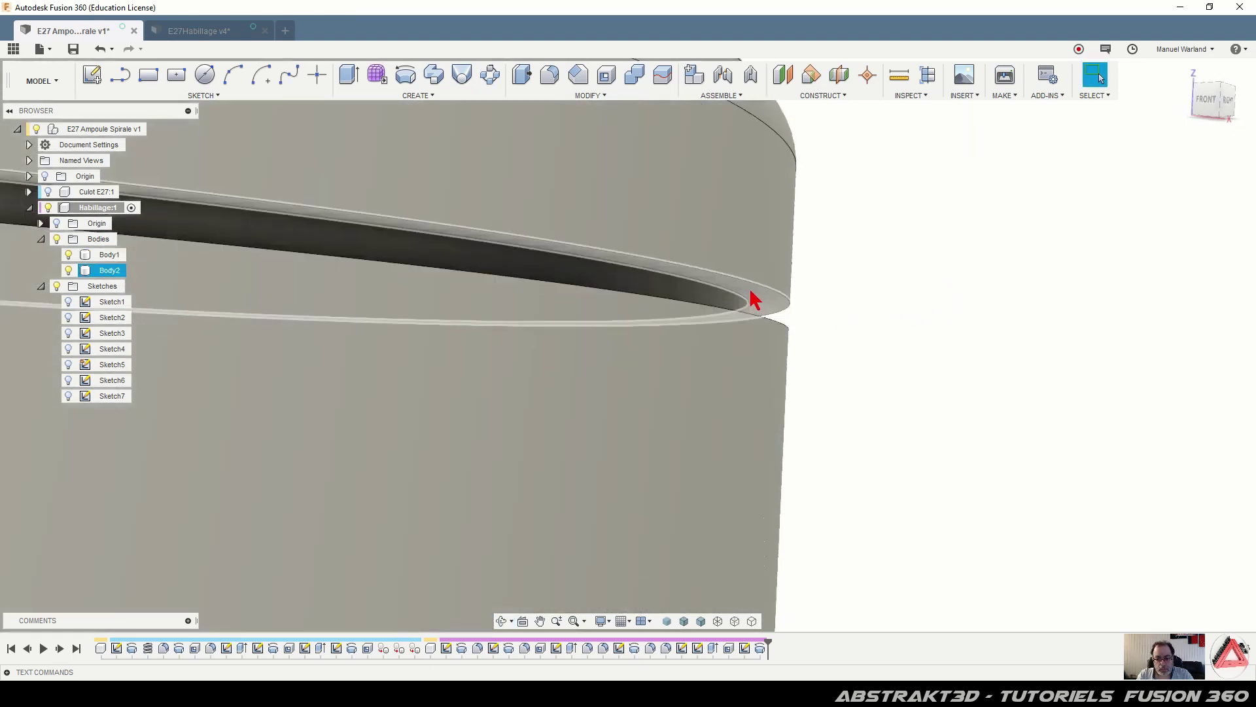
pyautogui.click(759, 302)
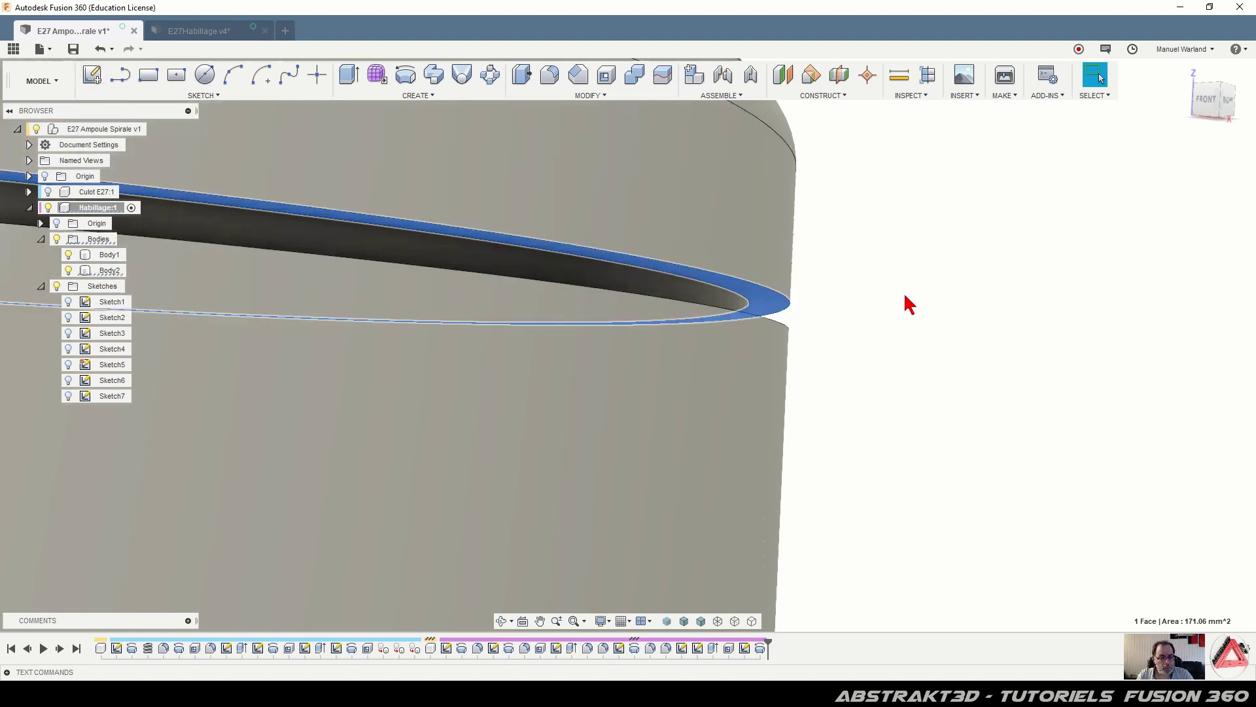
pyautogui.click(782, 75)
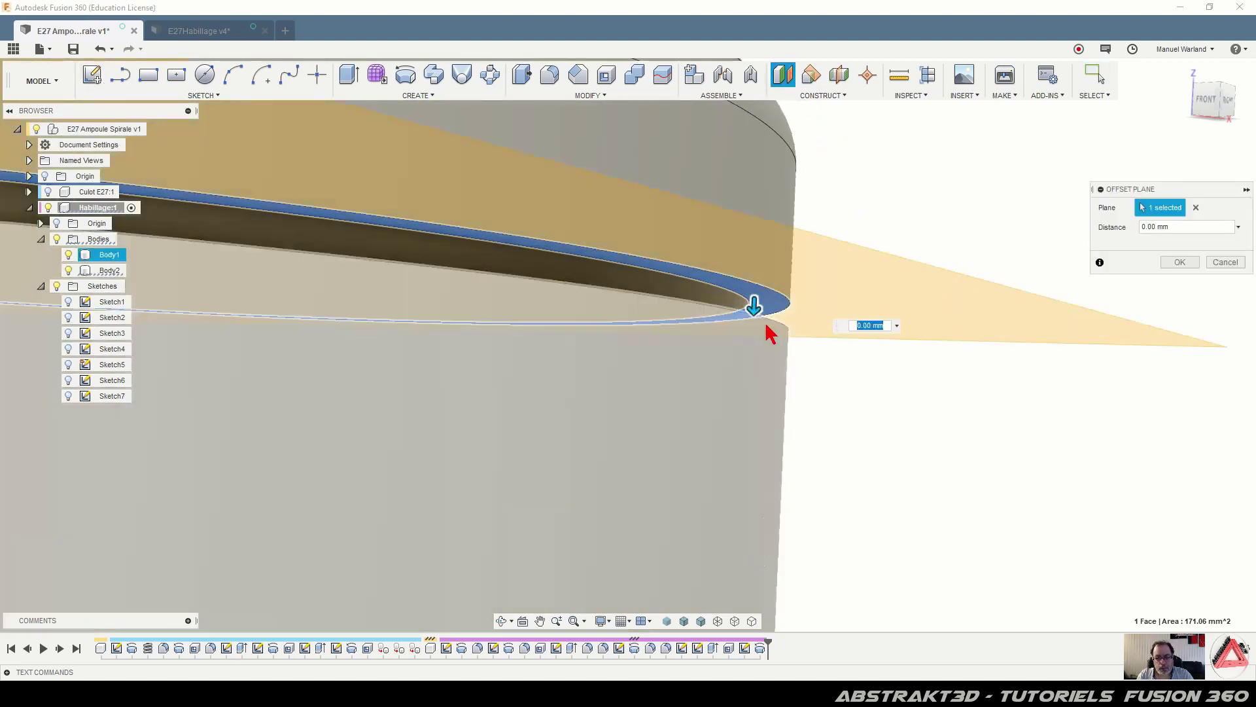
pyautogui.moveTo(753, 305); pyautogui.dragTo(757, 216)
pyautogui.write('10')
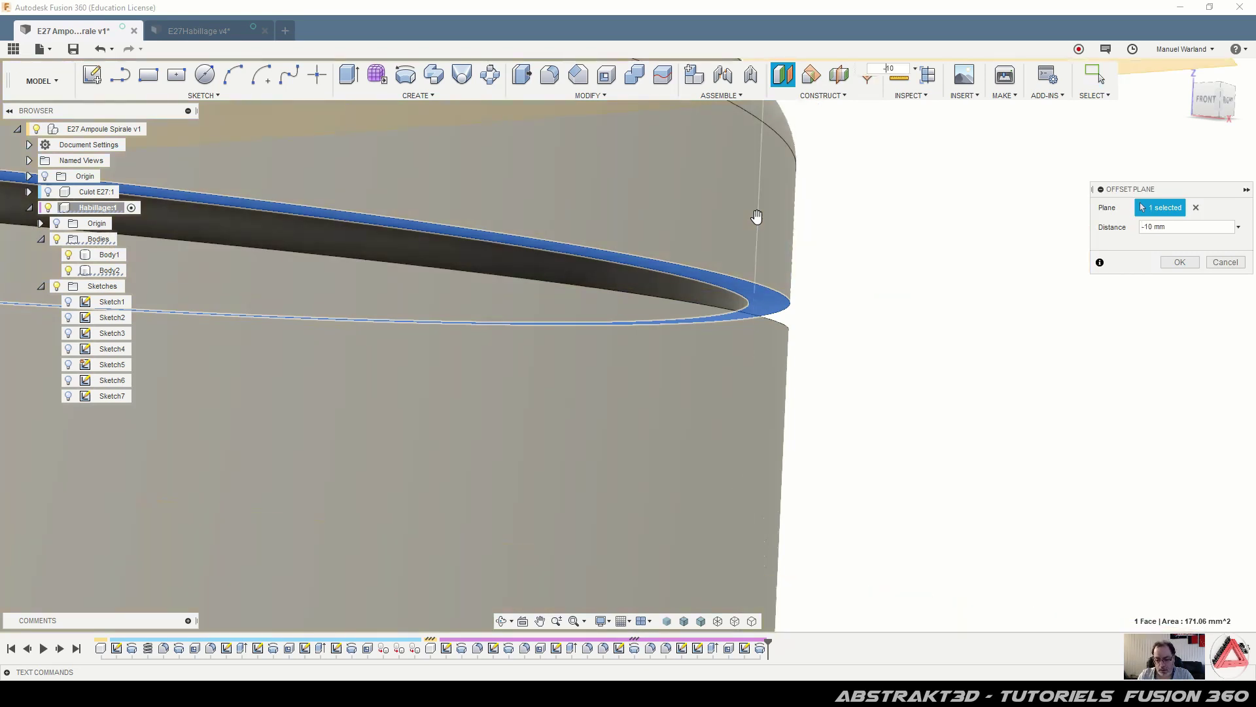
pyautogui.press('Return')
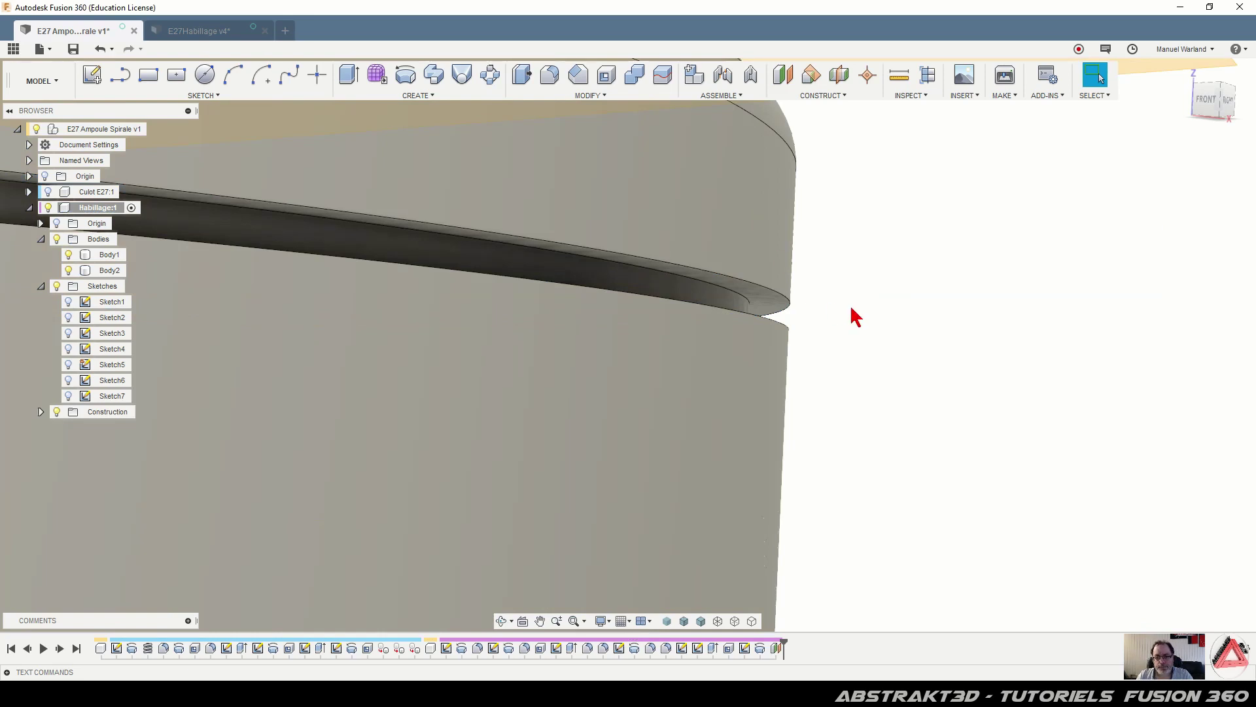
# Start a sketch on the new offset plane and project the outline of Body2's flat top face into it
pyautogui.scroll(-5, 855, 318)
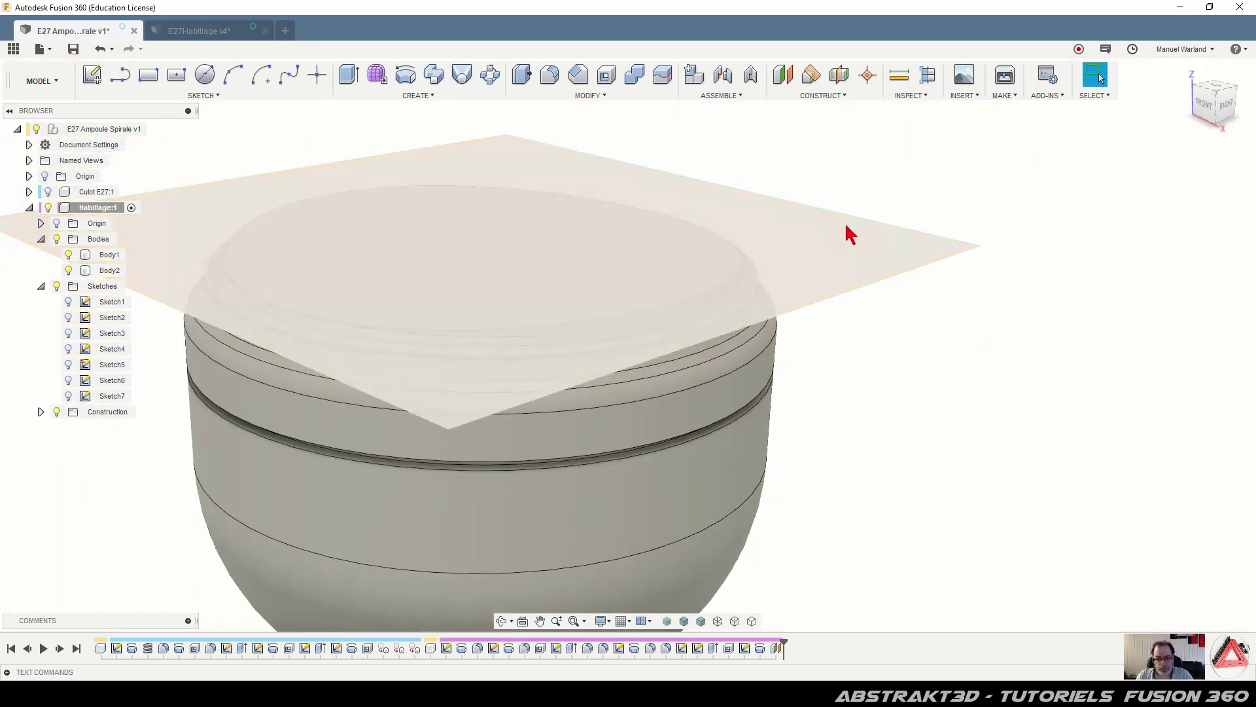
pyautogui.click(859, 244)
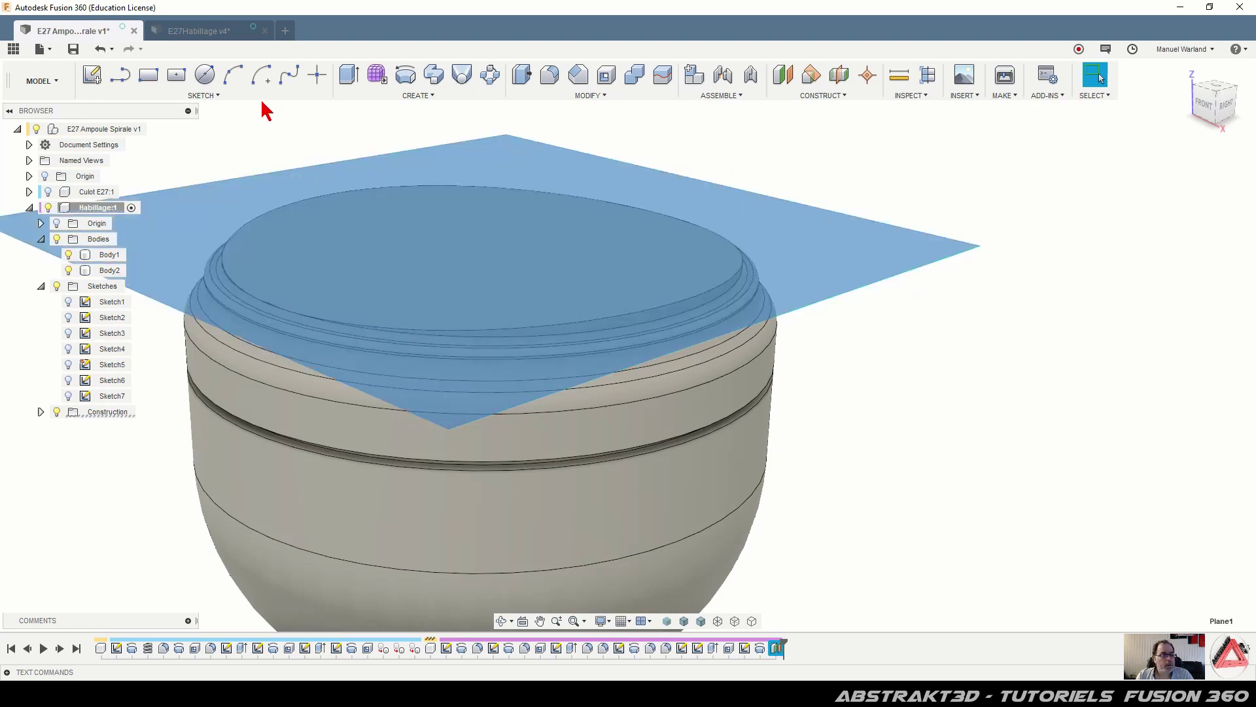
pyautogui.click(92, 75)
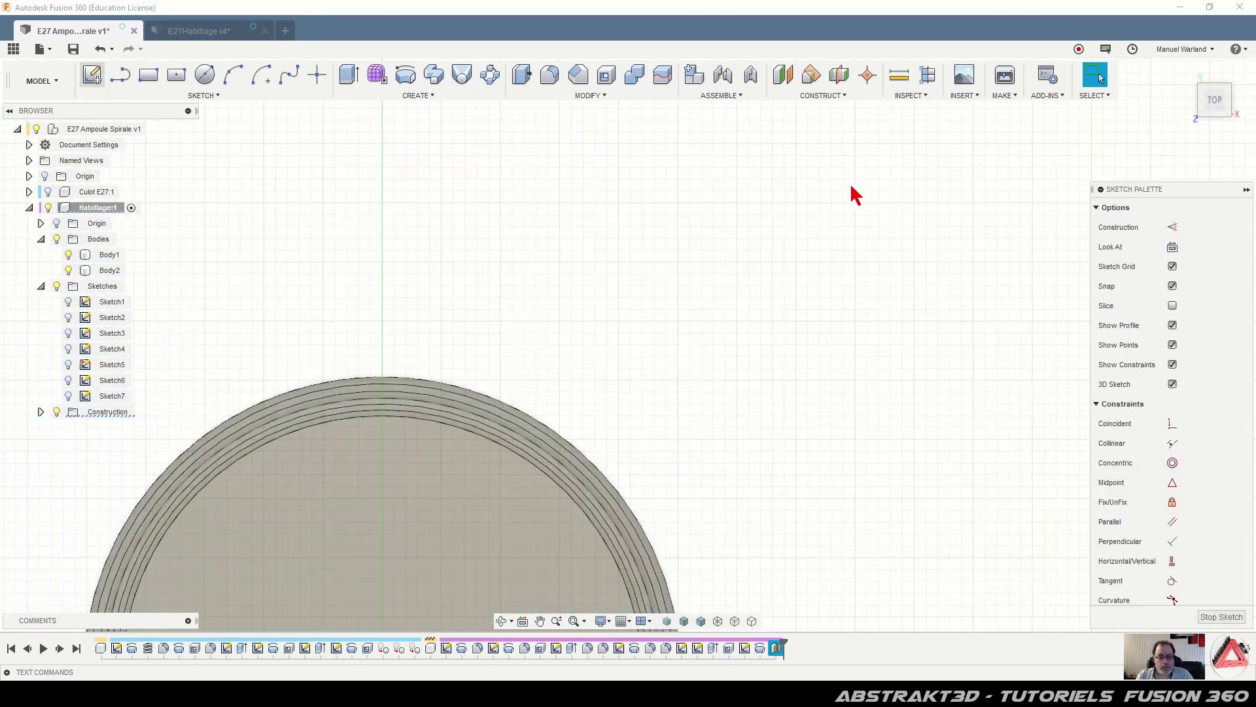
pyautogui.scroll(3, 788, 442)
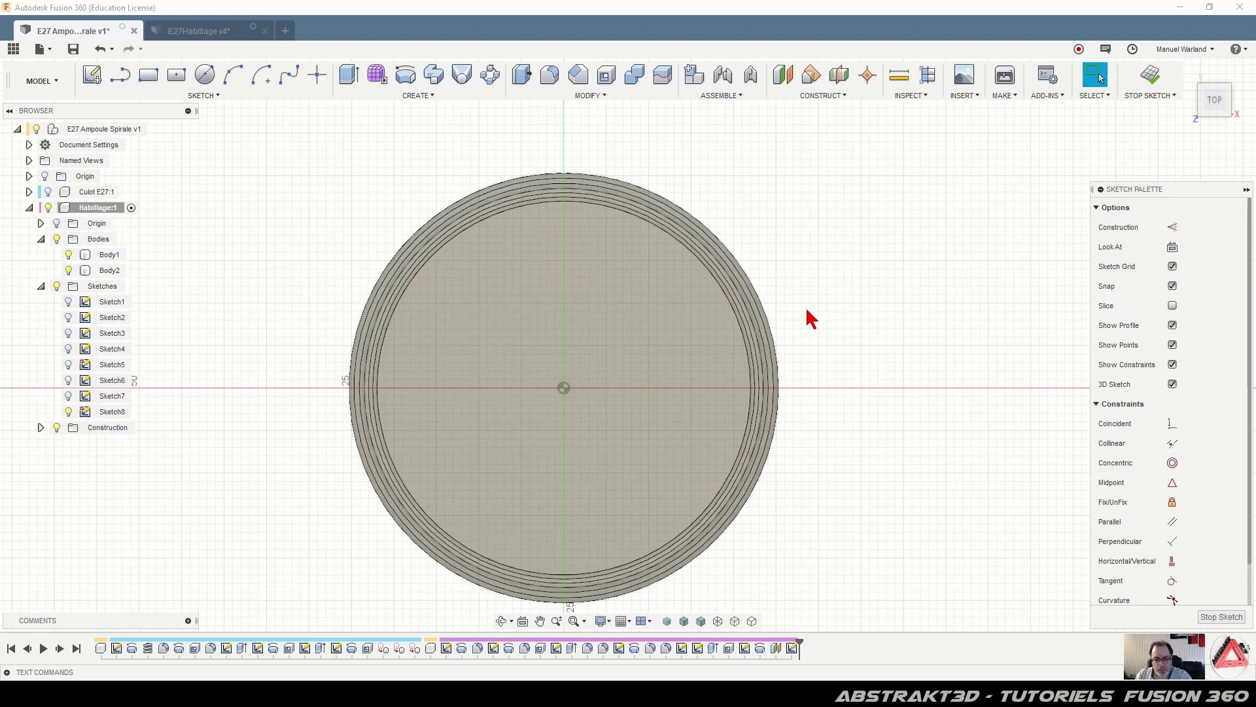
pyautogui.press('p')
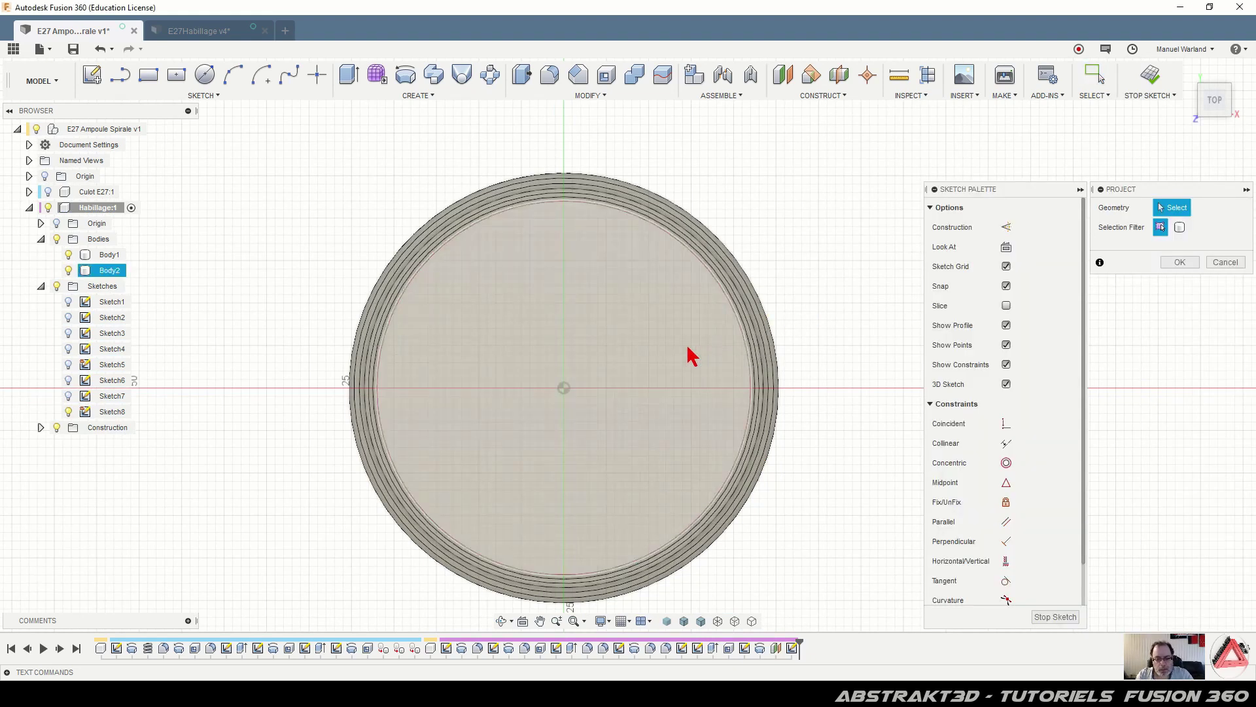
pyautogui.click(685, 357)
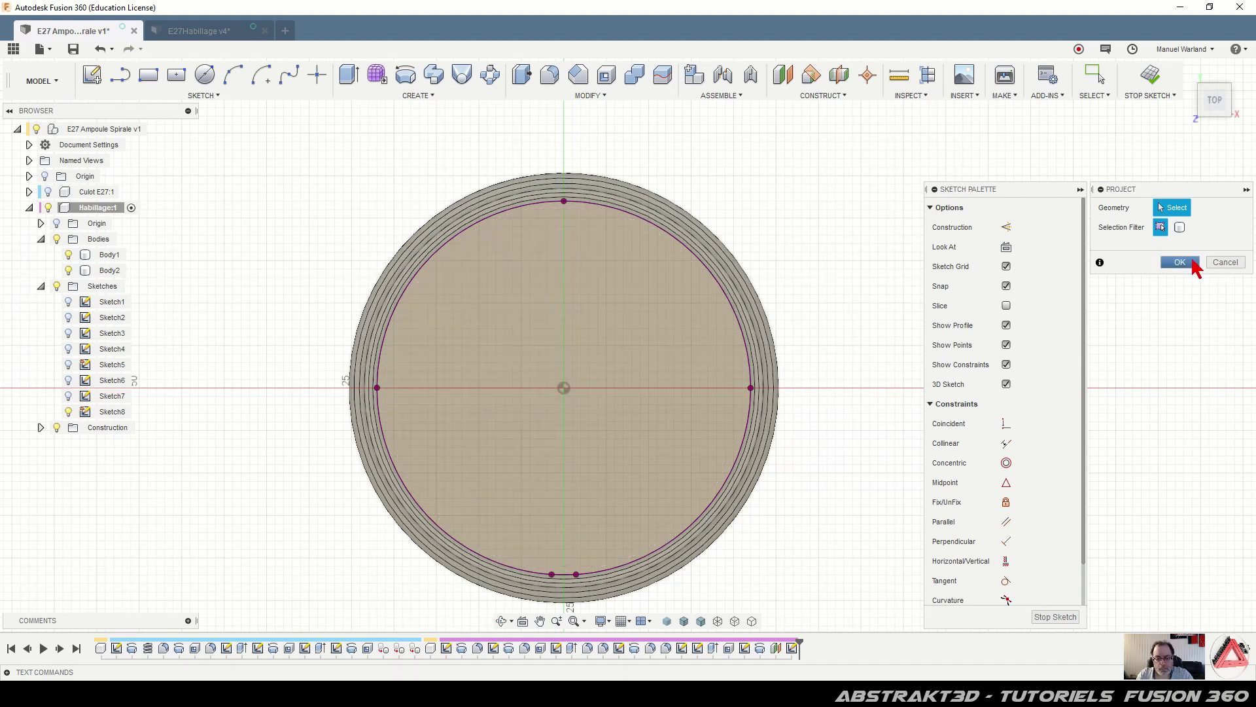
pyautogui.click(1179, 263)
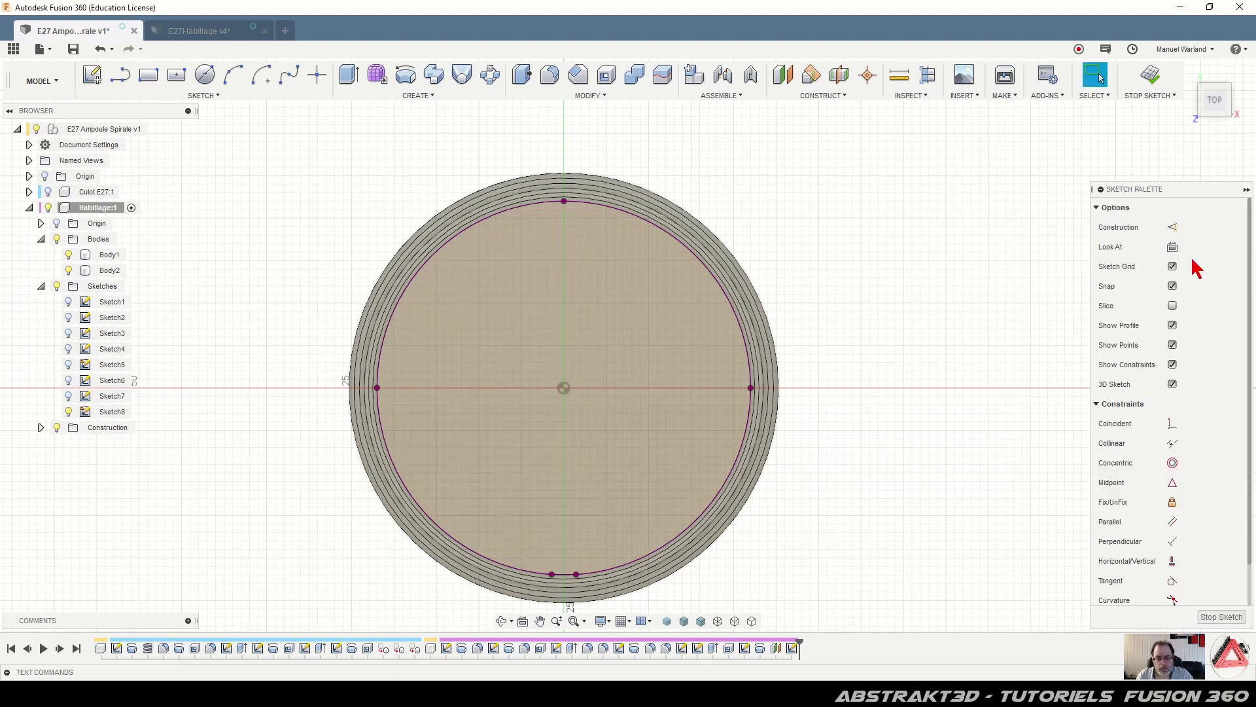
# Draw a 15 mm diameter circle with its centre near the left side of the projected outline
pyautogui.click(206, 82)
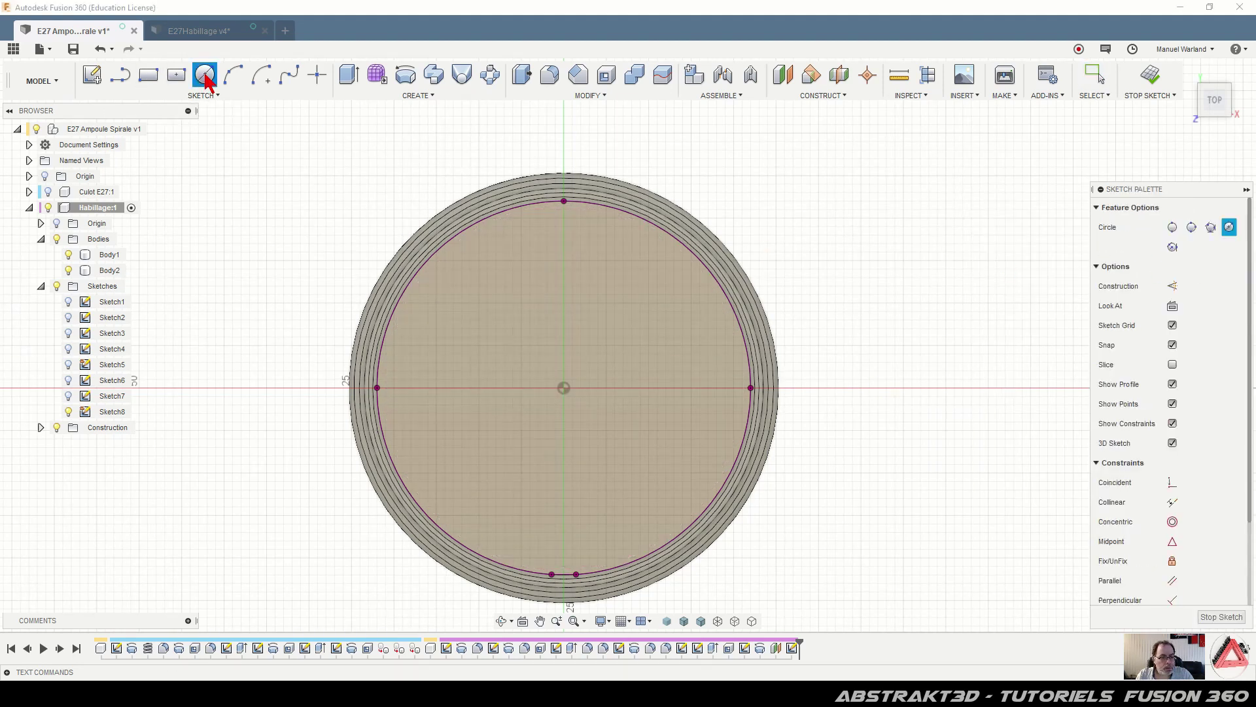
pyautogui.click(564, 388)
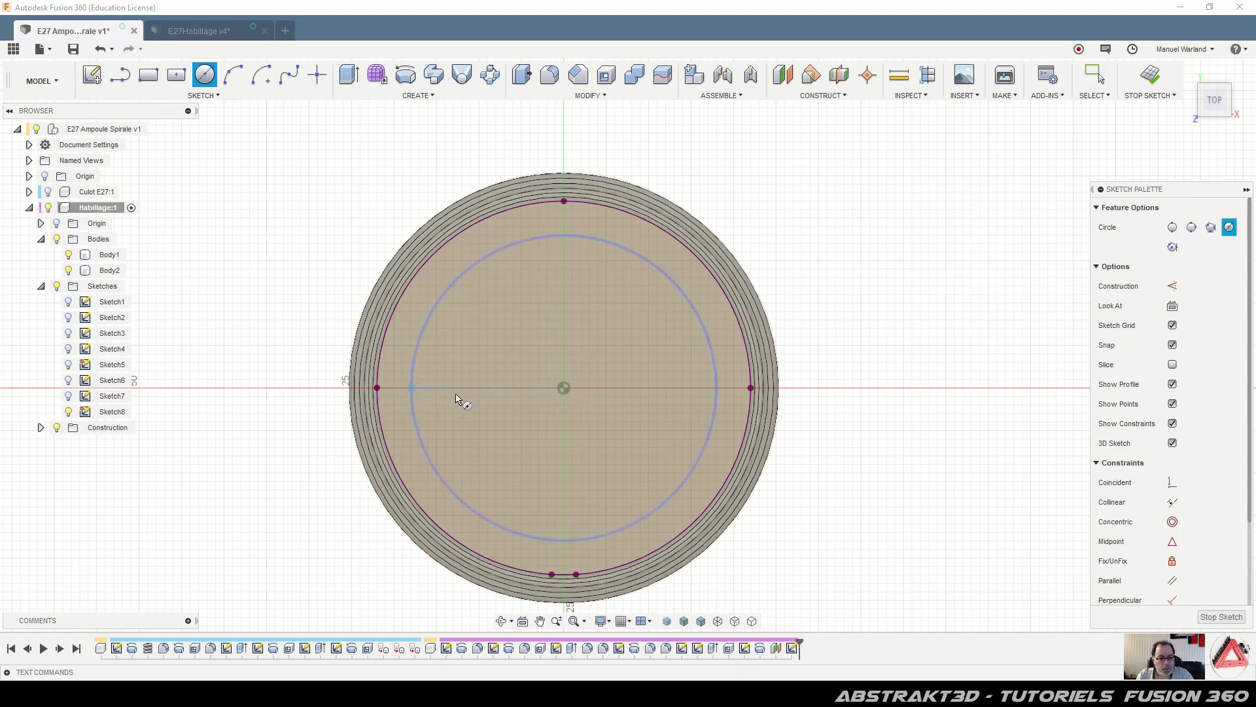
pyautogui.press('Escape')
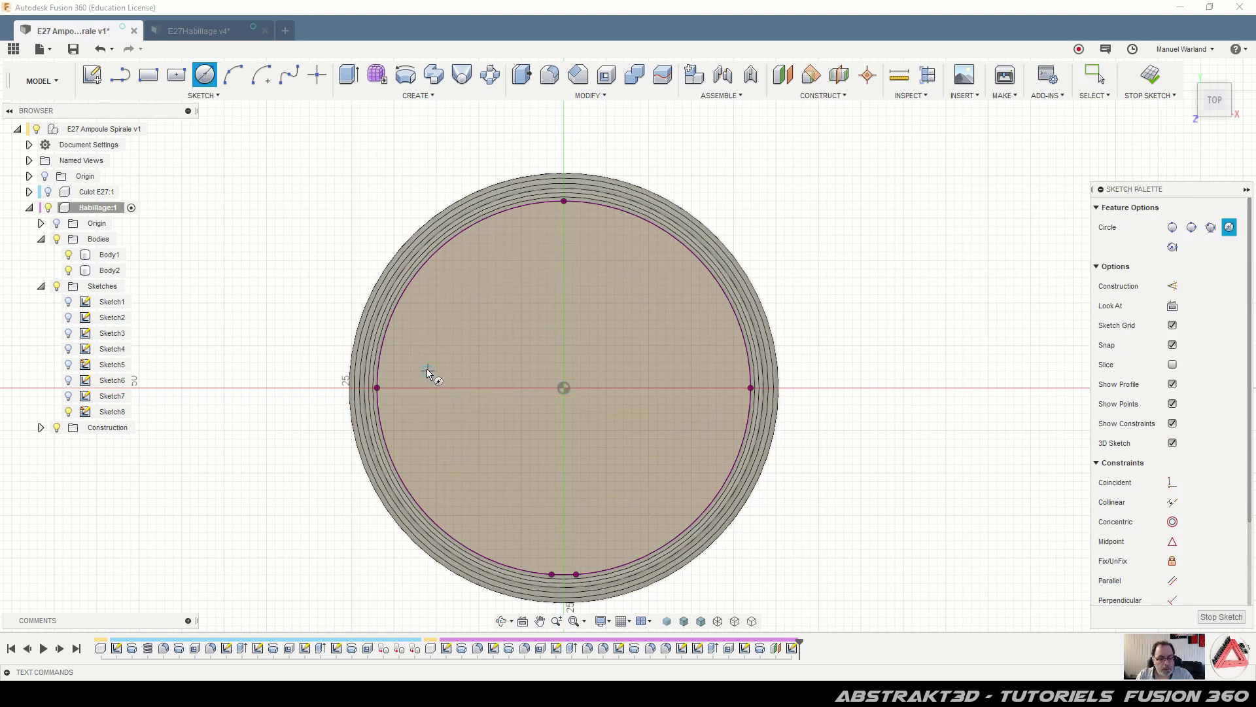
pyautogui.click(420, 370)
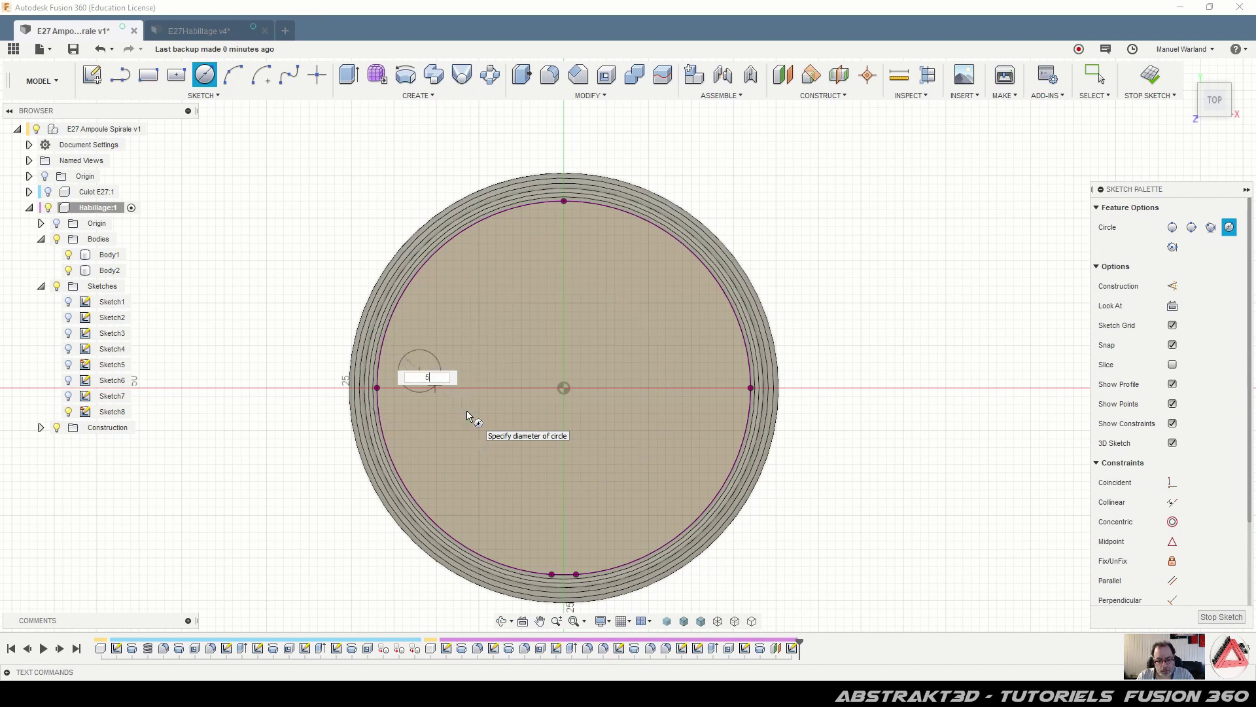
pyautogui.write('1')
pyautogui.press('Tab')
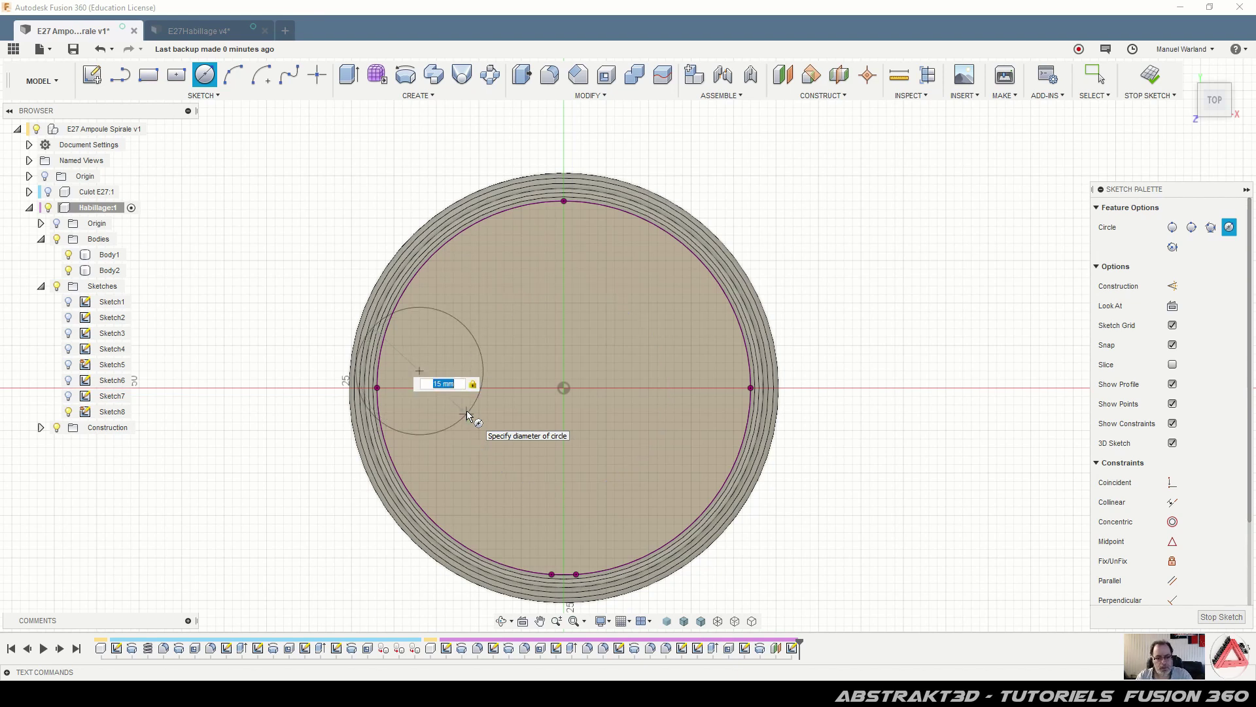
pyautogui.press('Return')
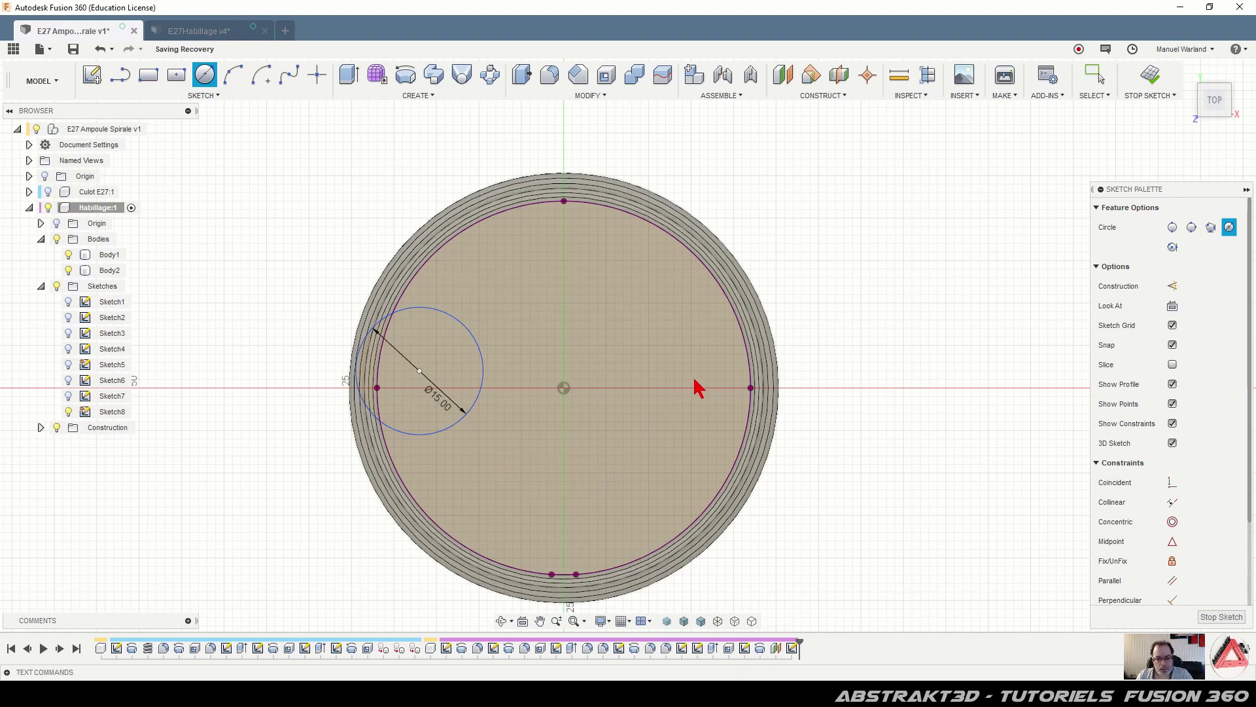
pyautogui.press('Escape')
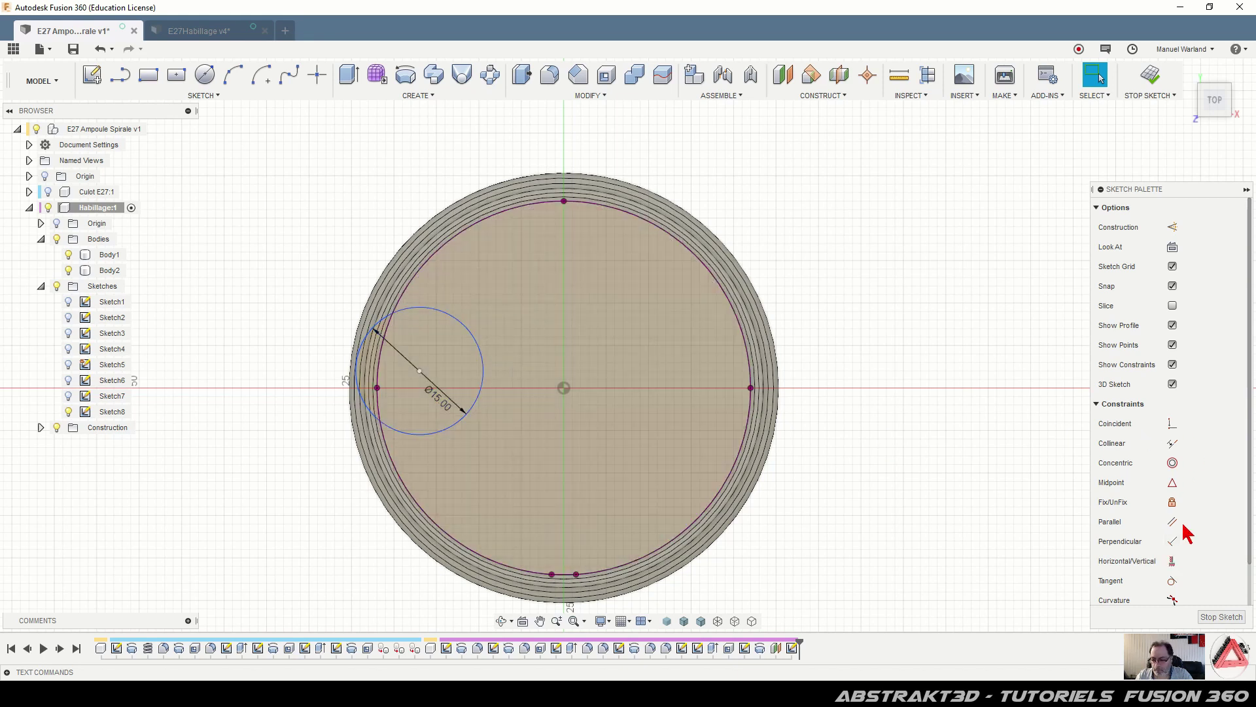
# Align the circle's centre horizontally with the sketch origin and move the circle fully inside the projected outline
pyautogui.click(1172, 562)
pyautogui.click(419, 371)
pyautogui.click(567, 391)
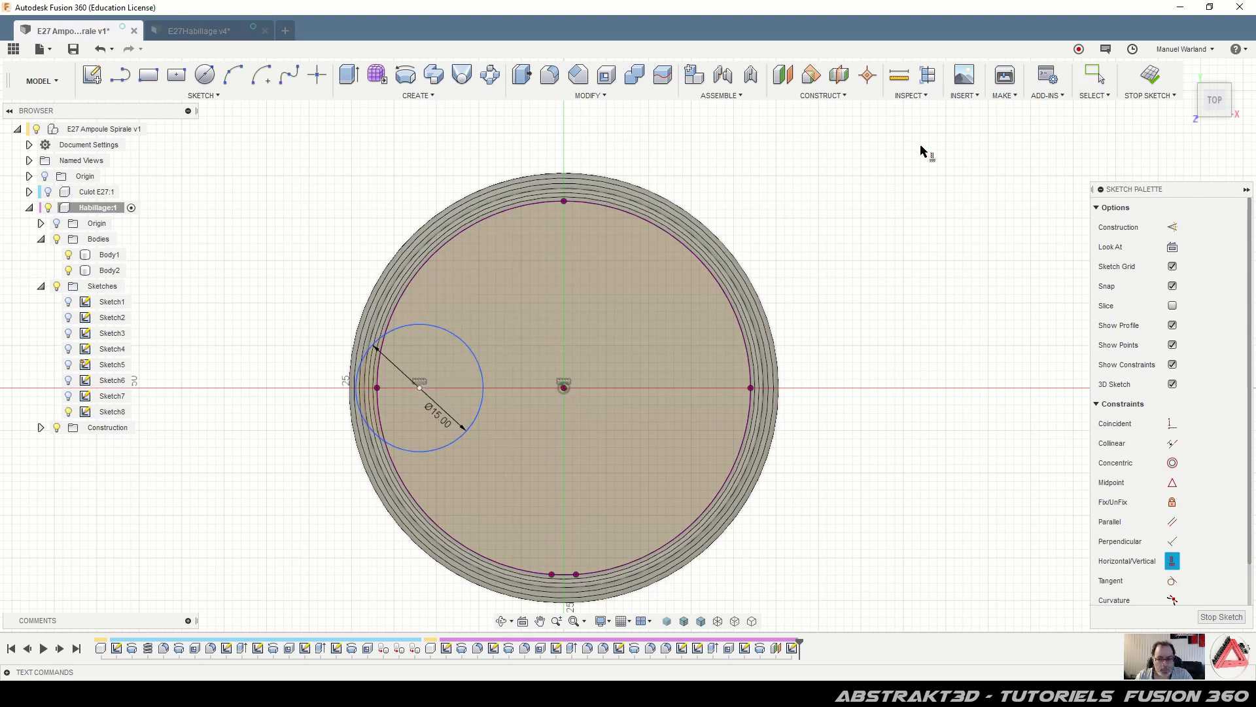
pyautogui.click(1093, 76)
pyautogui.click(483, 367)
pyautogui.moveTo(482, 367); pyautogui.dragTo(515, 375)
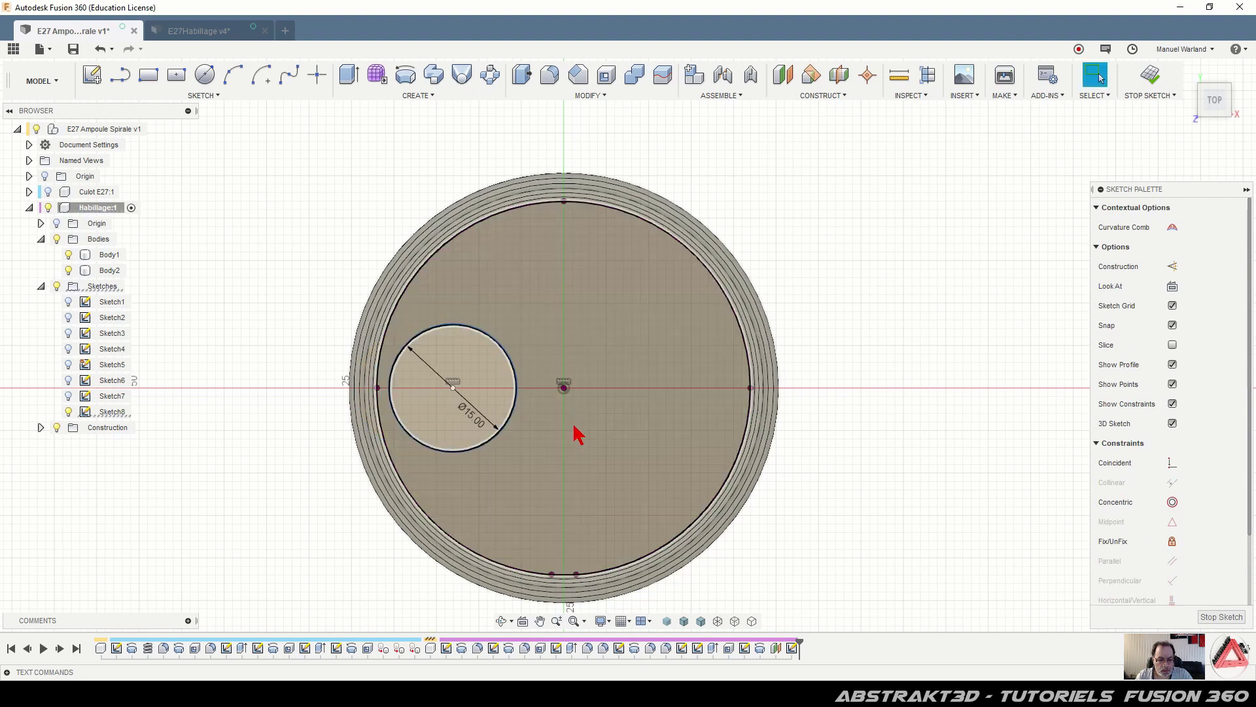
# Try to make the 15 mm circle tangent to the projected outline's left arcs
pyautogui.scroll(-2, 1171, 562)
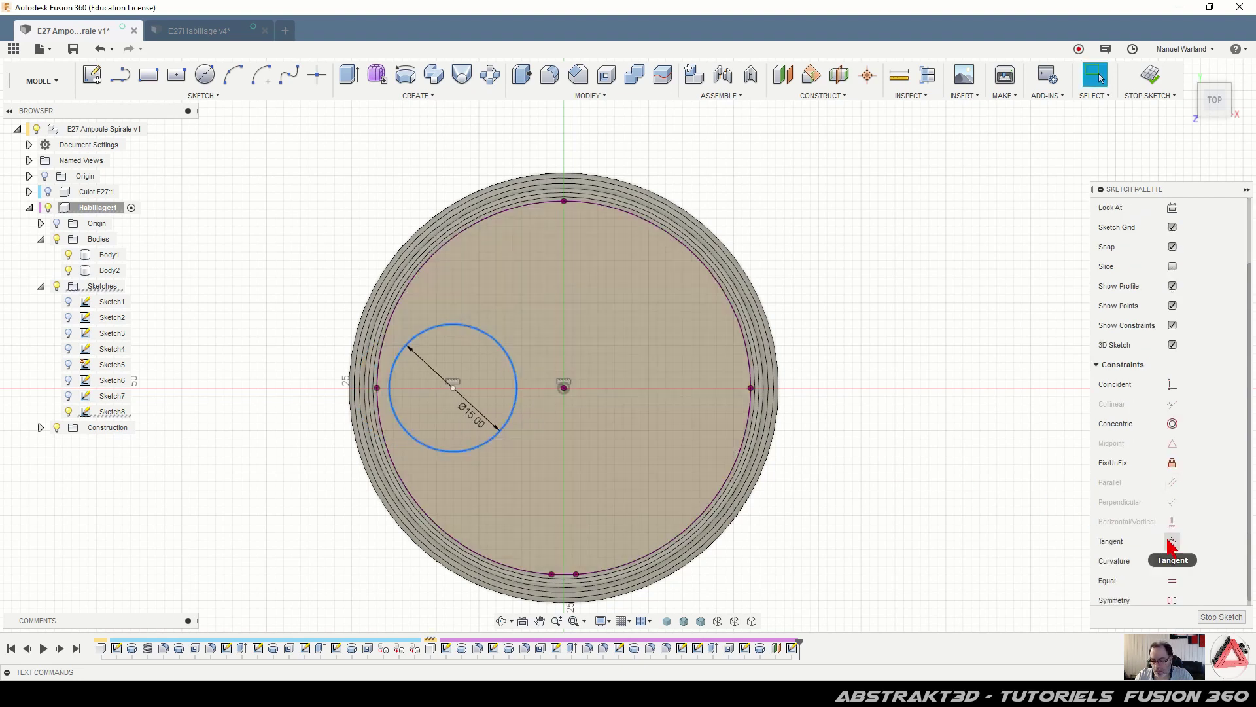
pyautogui.click(1172, 561)
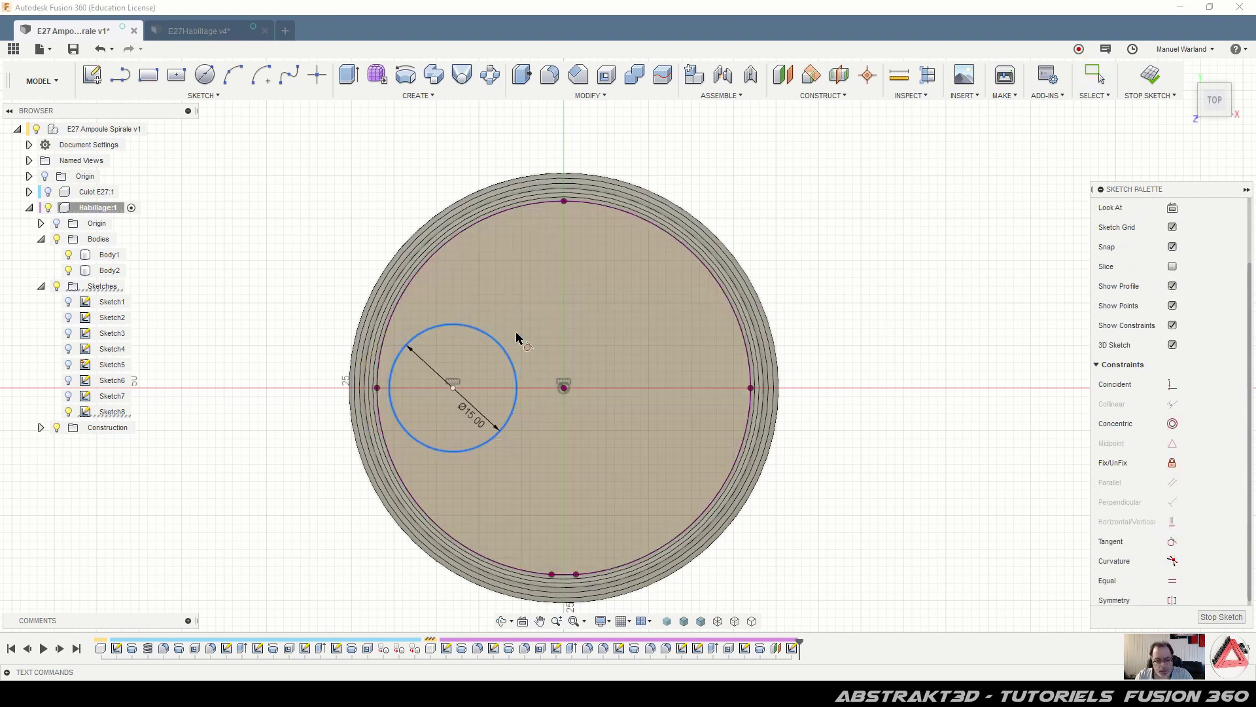
pyautogui.click(397, 370)
pyautogui.click(382, 368)
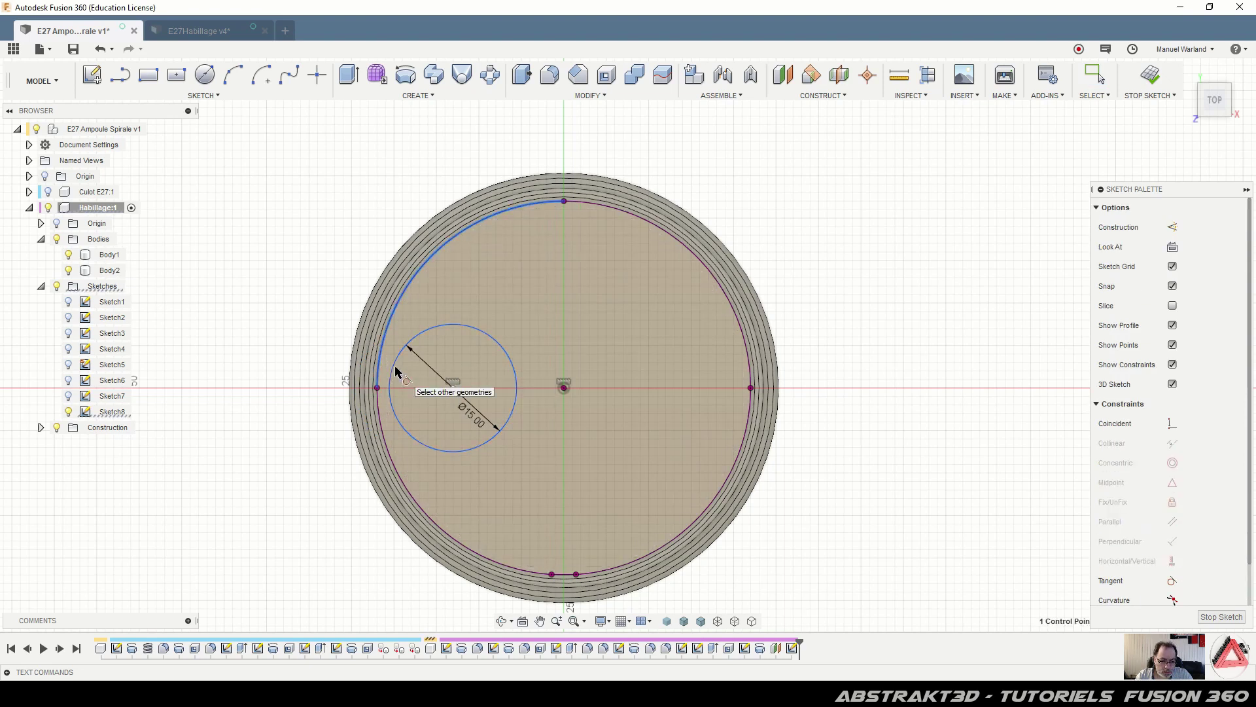
pyautogui.click(393, 419)
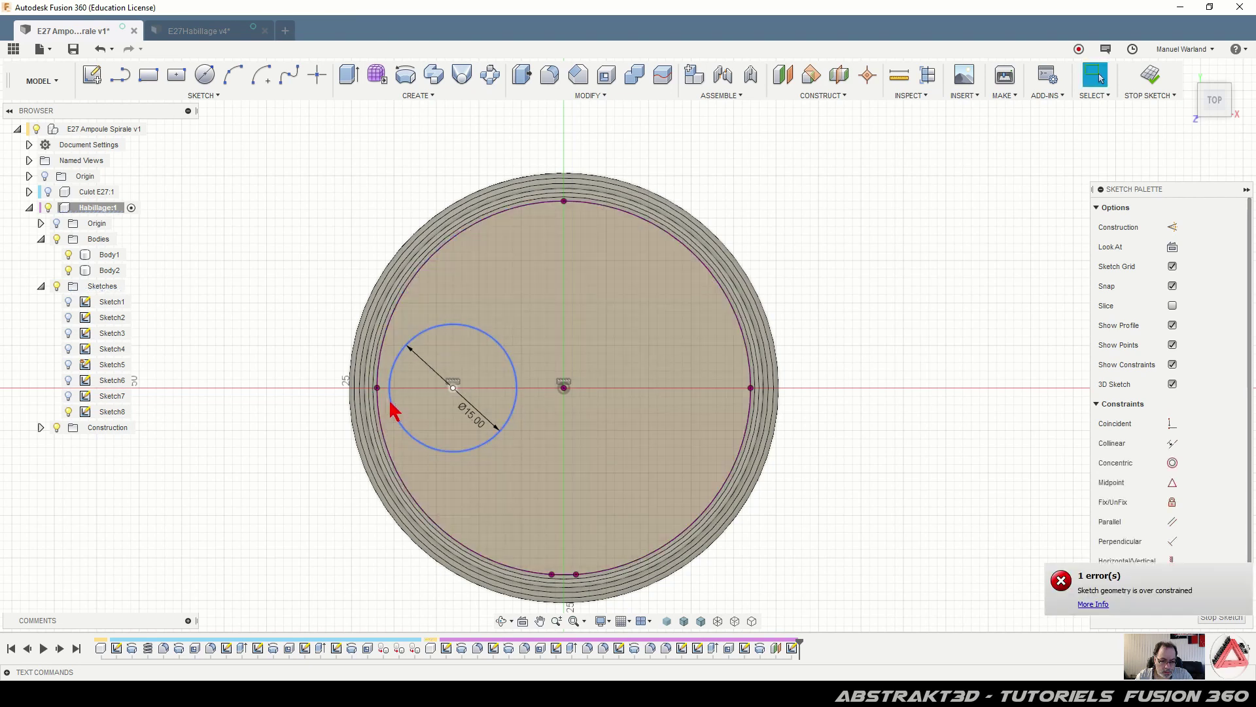
pyautogui.click(381, 409)
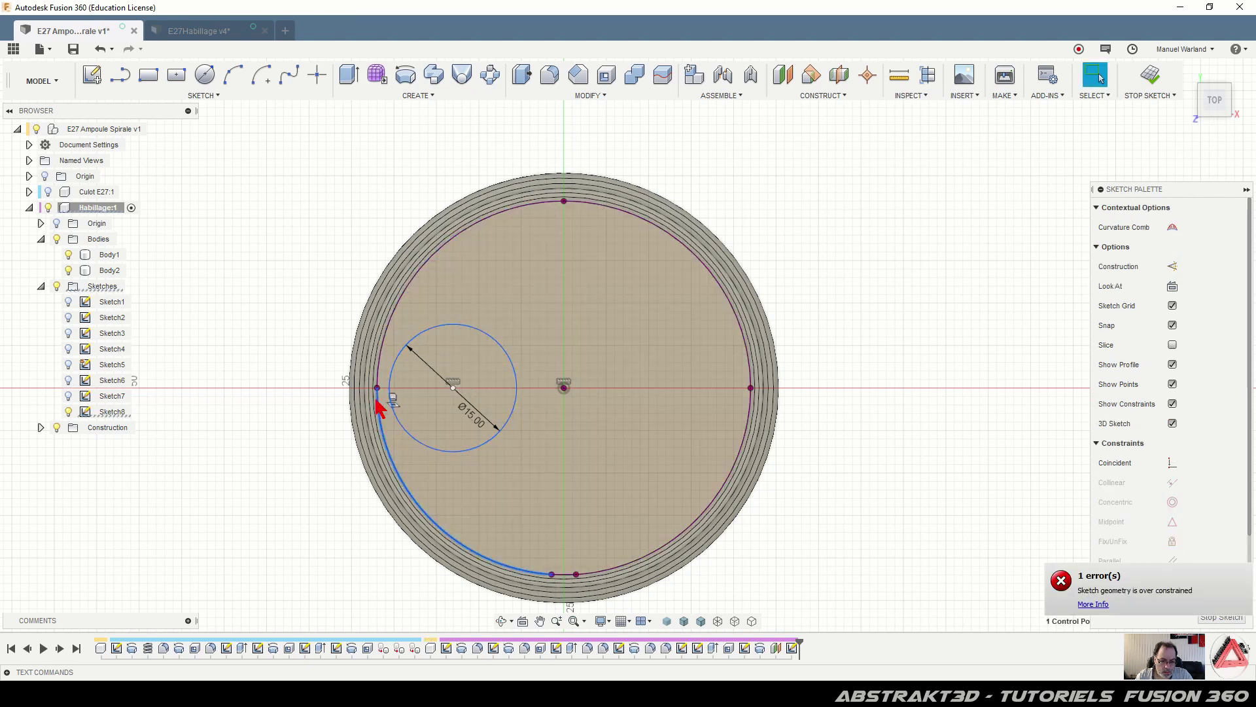
pyautogui.press('Escape')
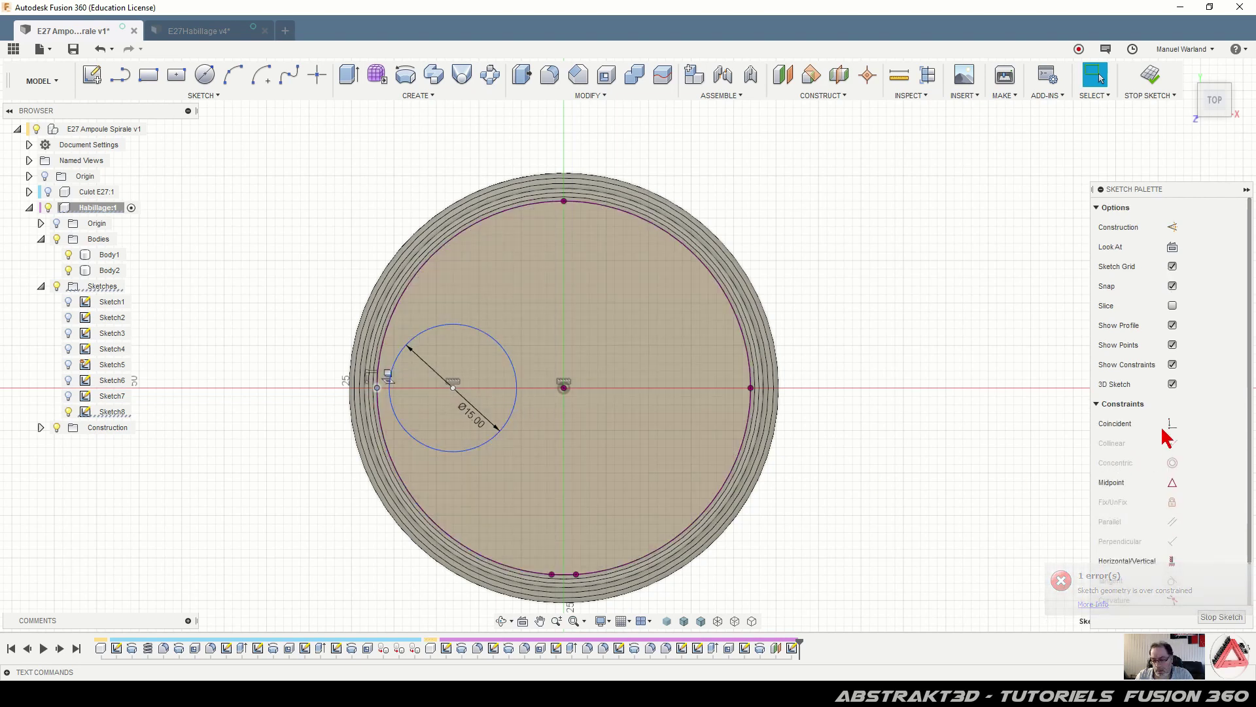
# Constrain the circle coincident with the projected outline's leftmost point on the horizontal axis
pyautogui.click(1172, 423)
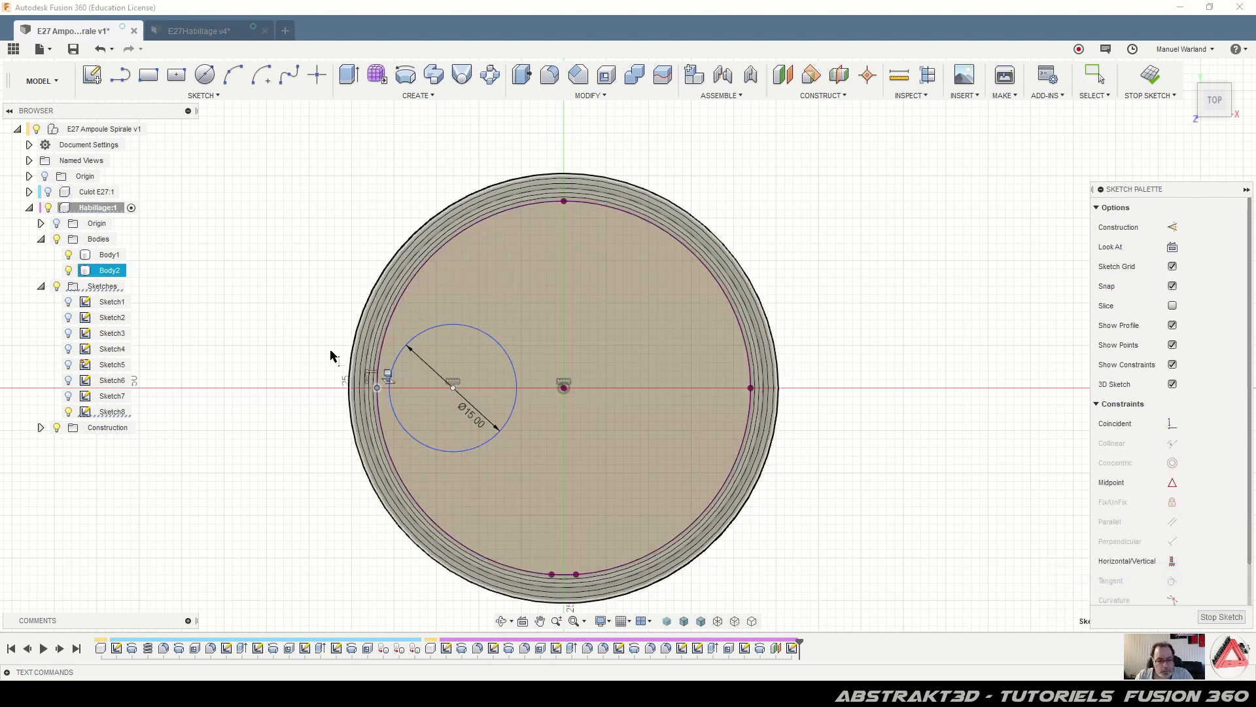
pyautogui.click(390, 396)
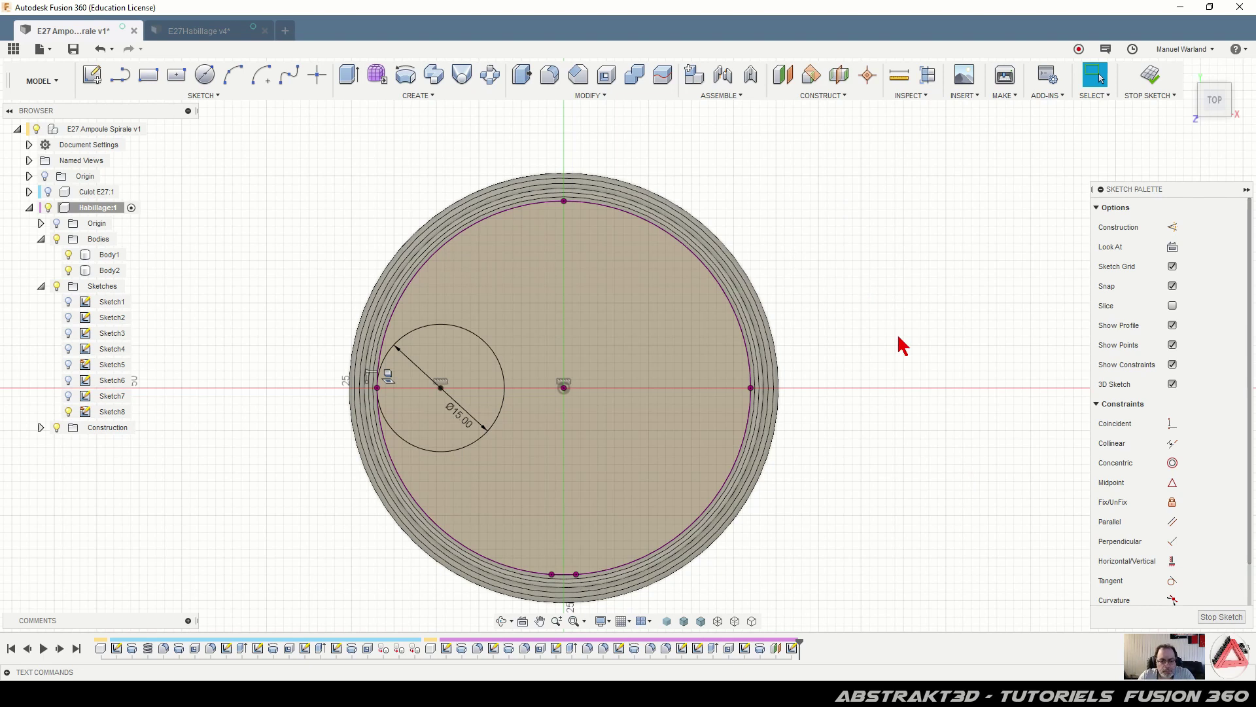
pyautogui.click(1221, 618)
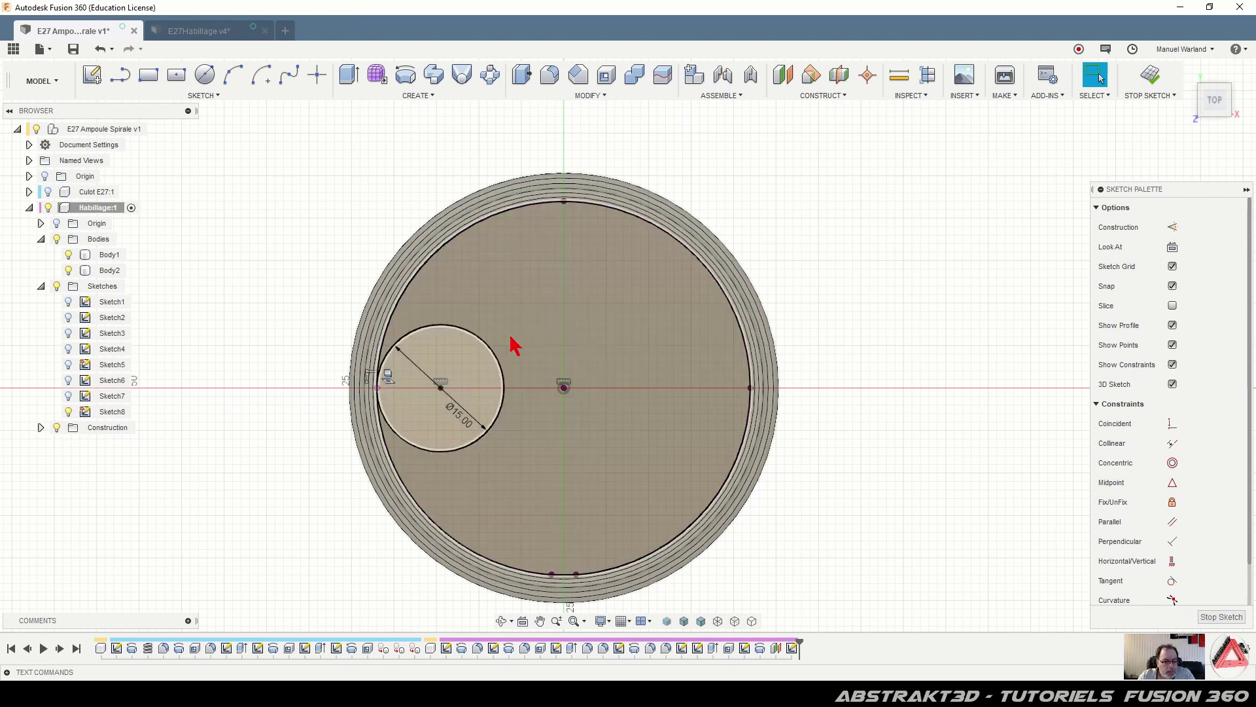
pyautogui.scroll(2, 477, 367)
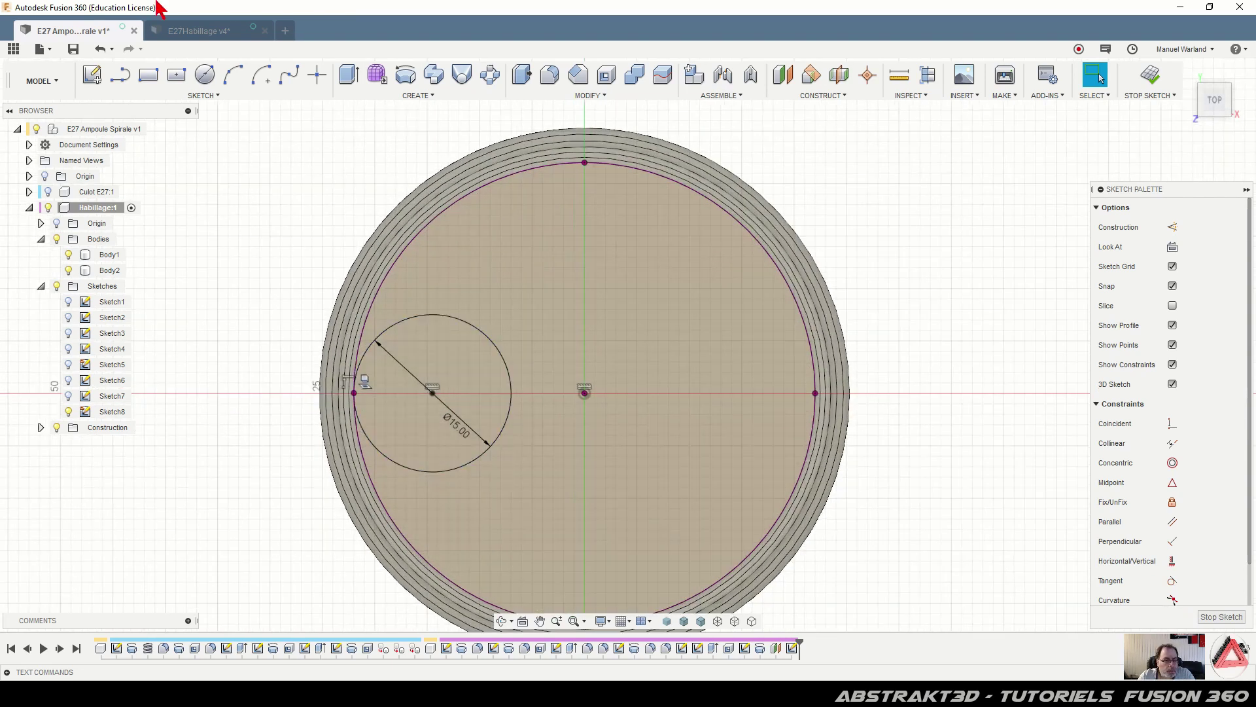
# Draw a 13.1 mm diameter circle concentric with the 15 mm circle
pyautogui.click(208, 76)
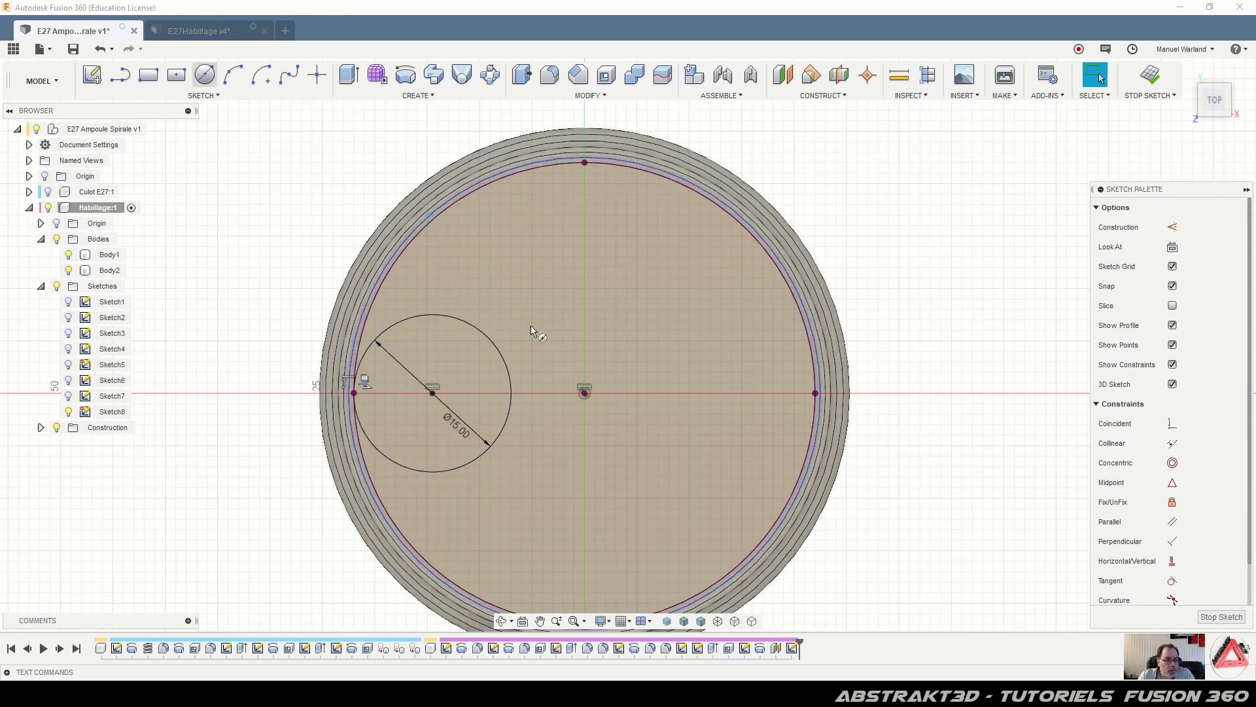
pyautogui.click(432, 394)
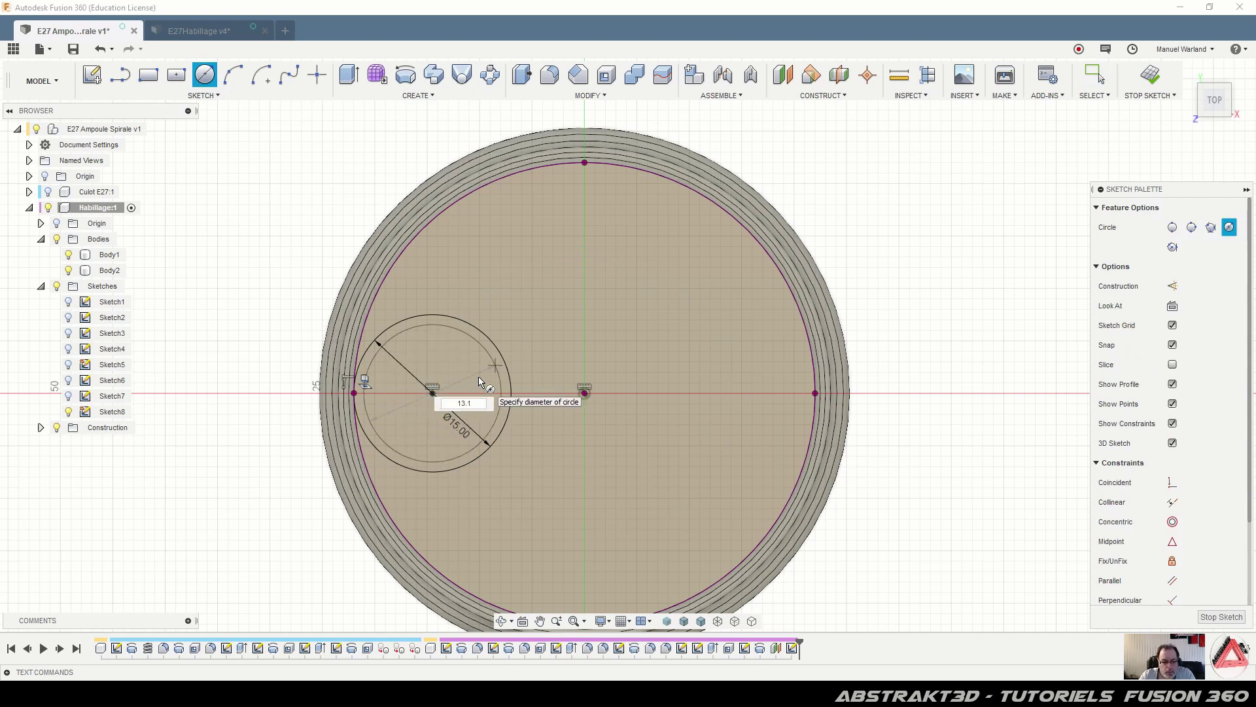
pyautogui.press('Tab')
pyautogui.press('Return')
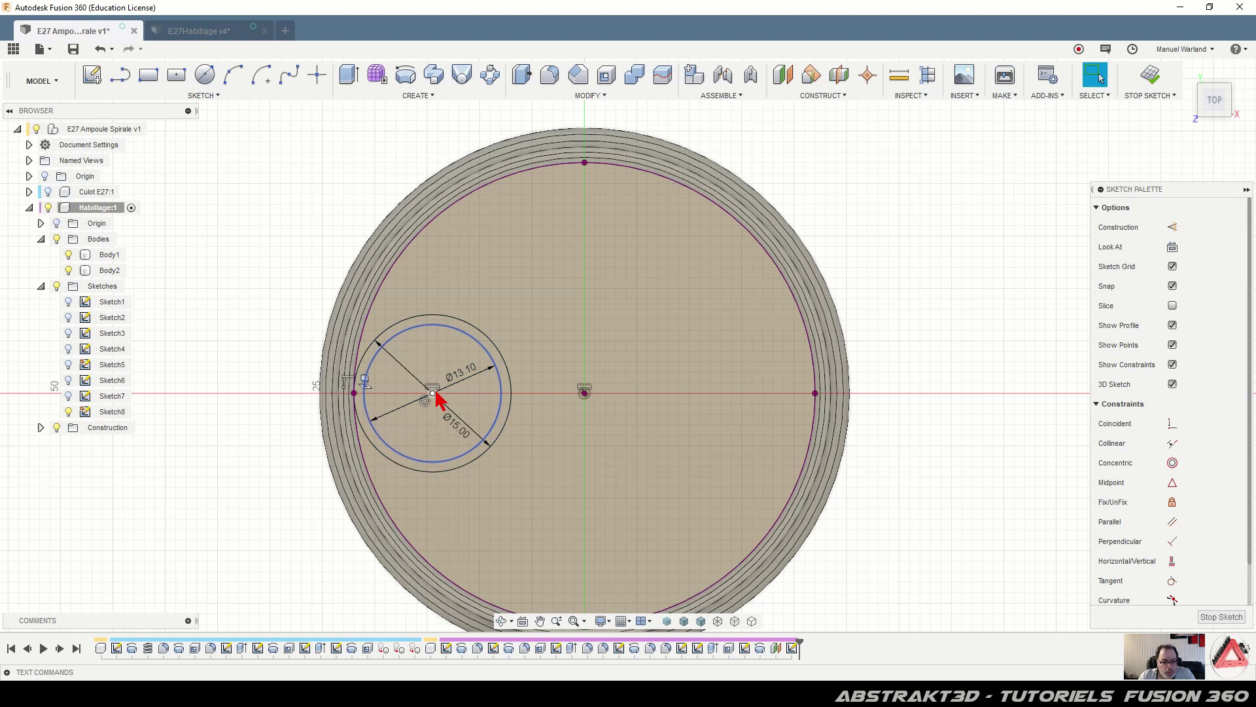
# Draw a third concentric circle of 12.1 mm diameter inside the 13.1 mm one and finish the sketch
pyautogui.click(205, 74)
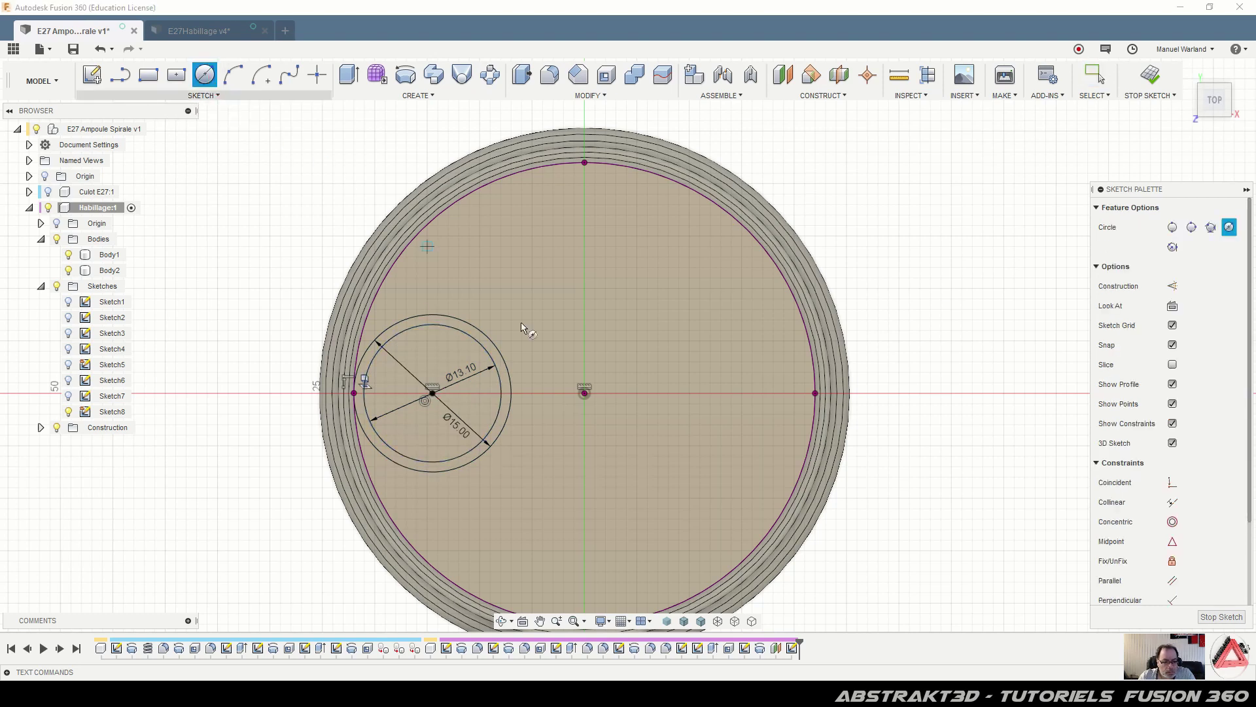
pyautogui.click(432, 393)
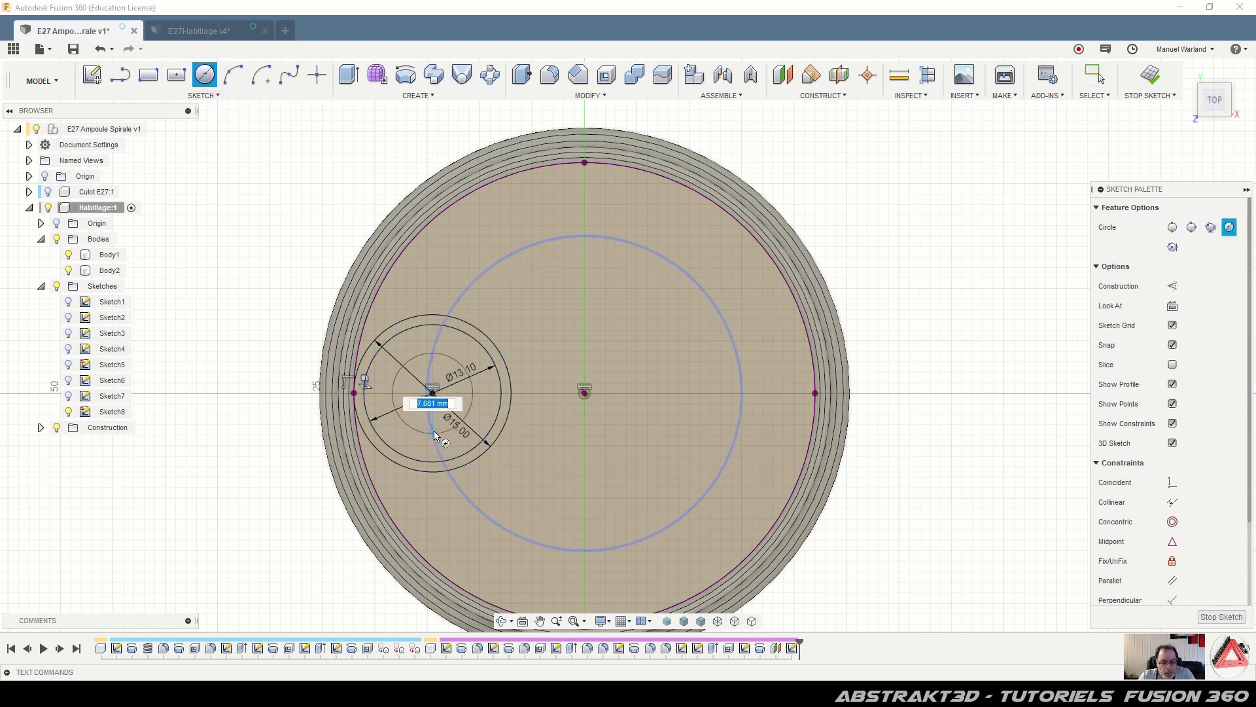
pyautogui.write('12.1')
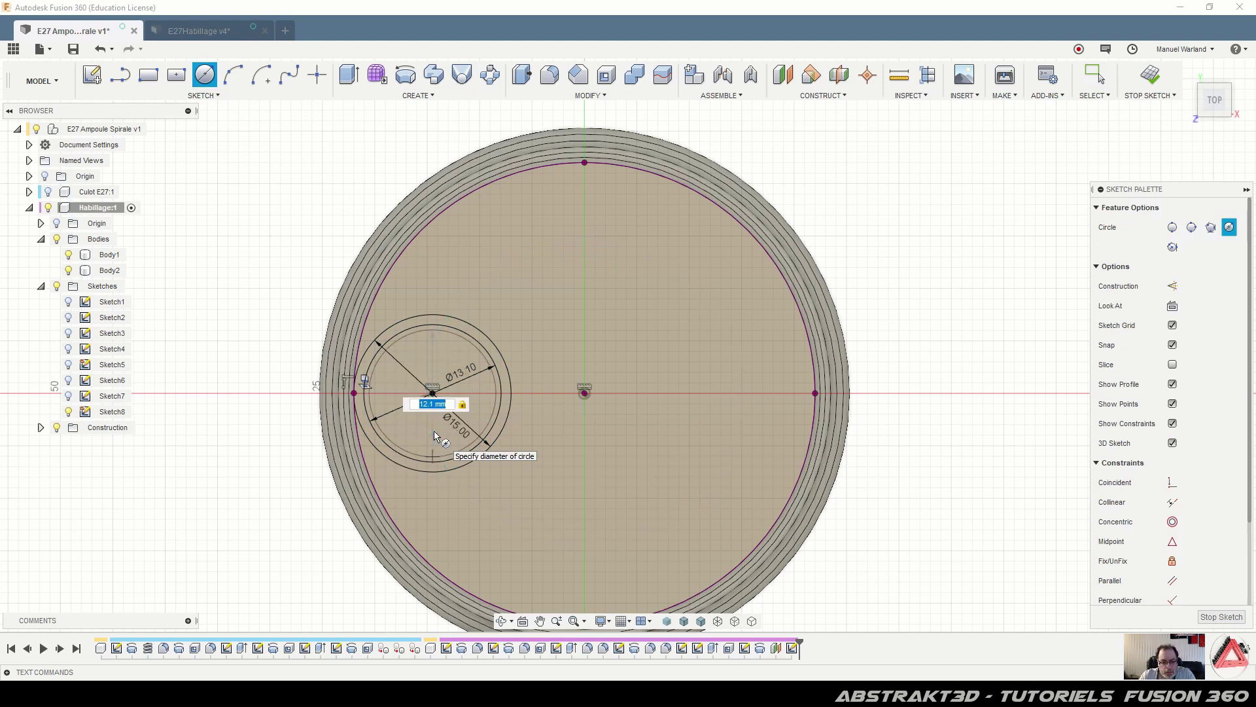
pyautogui.press('Return')
pyautogui.press('Escape')
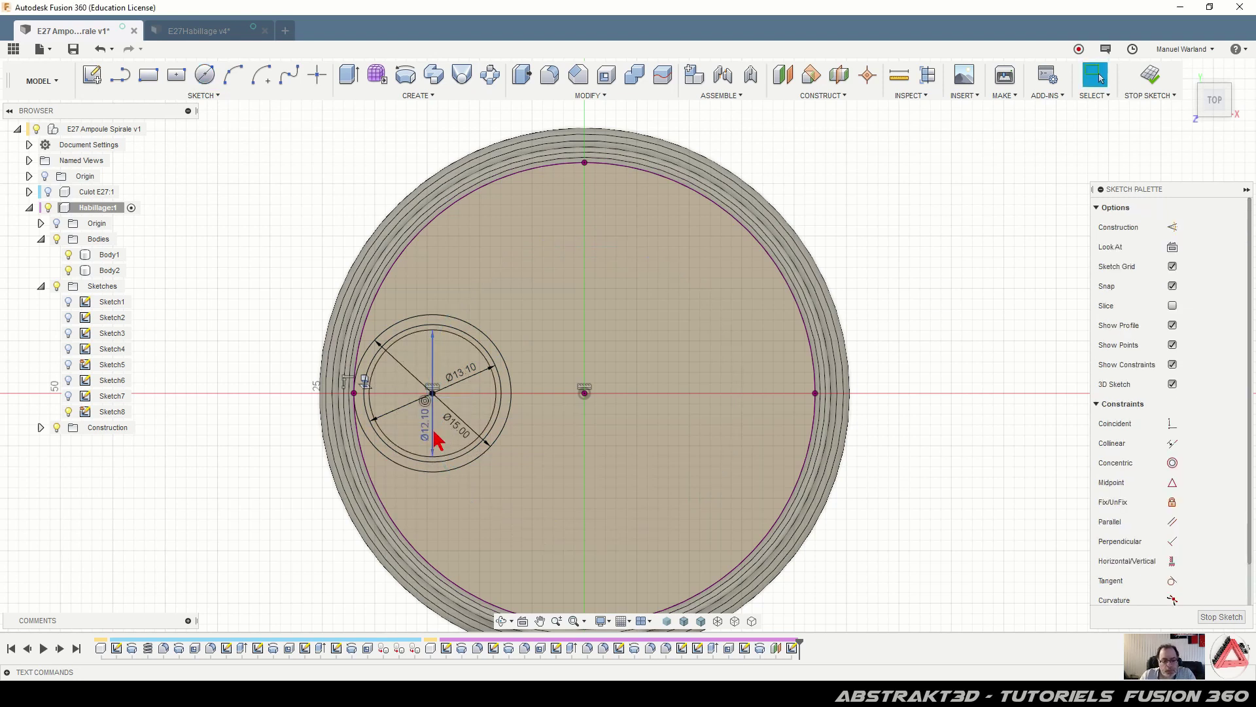
pyautogui.click(1221, 619)
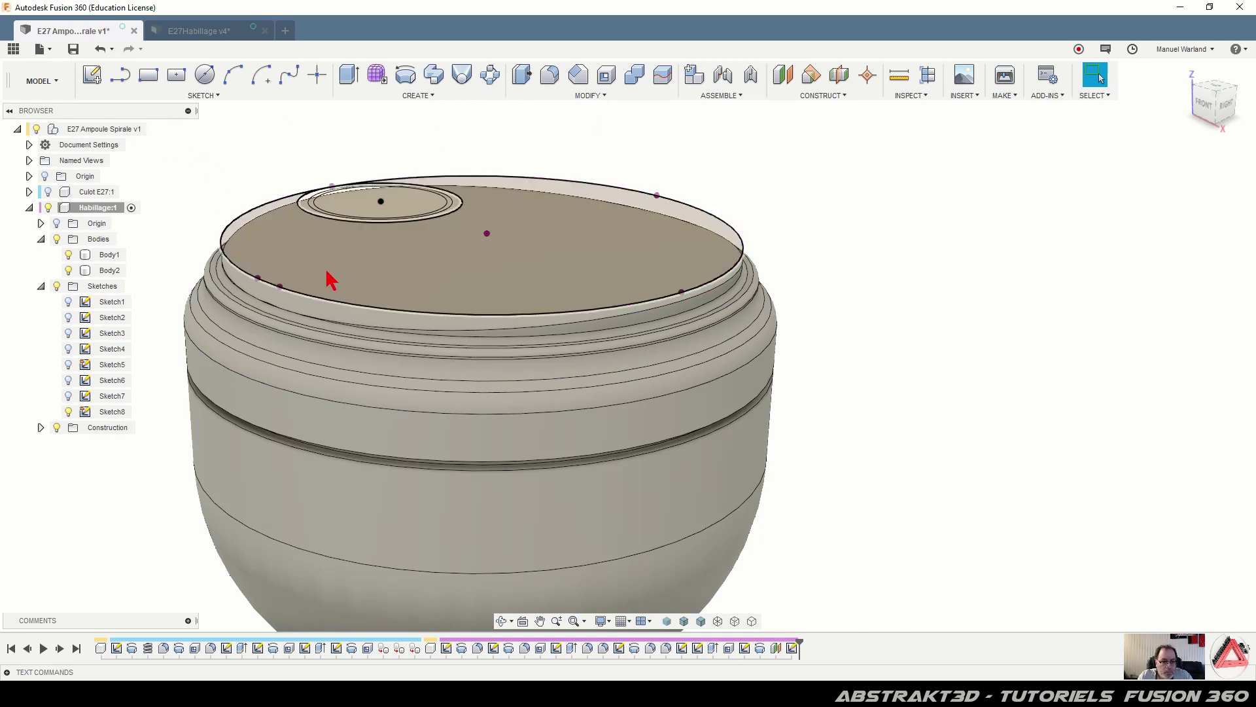
# Create an offset construction plane 1 mm above the plane of the concentric-circle sketch
pyautogui.keyDown('shift'); pyautogui.moveTo(196, 205); pyautogui.dragTo(340, 275, button='middle'); pyautogui.keyUp('shift')
pyautogui.scroll(-5, 664, 362)
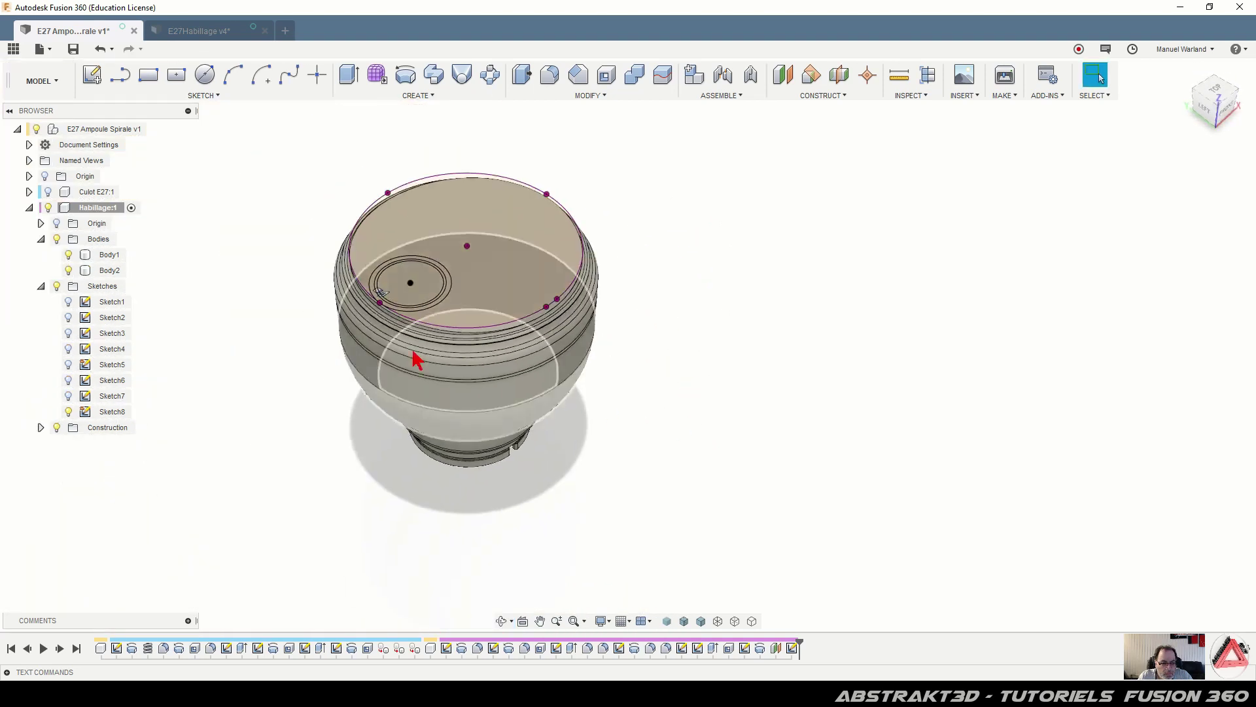
pyautogui.scroll(6, 281, 196)
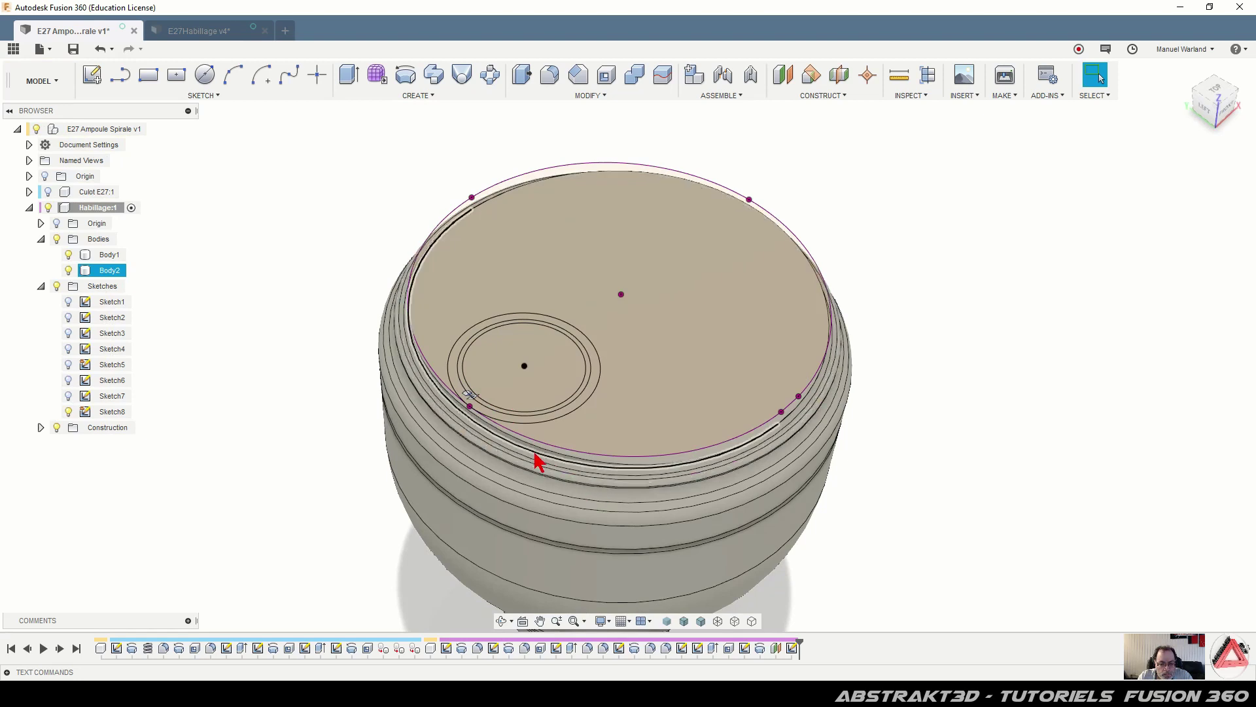
pyautogui.keyDown('shift'); pyautogui.moveTo(541, 477); pyautogui.dragTo(543, 447, button='middle'); pyautogui.keyUp('shift')
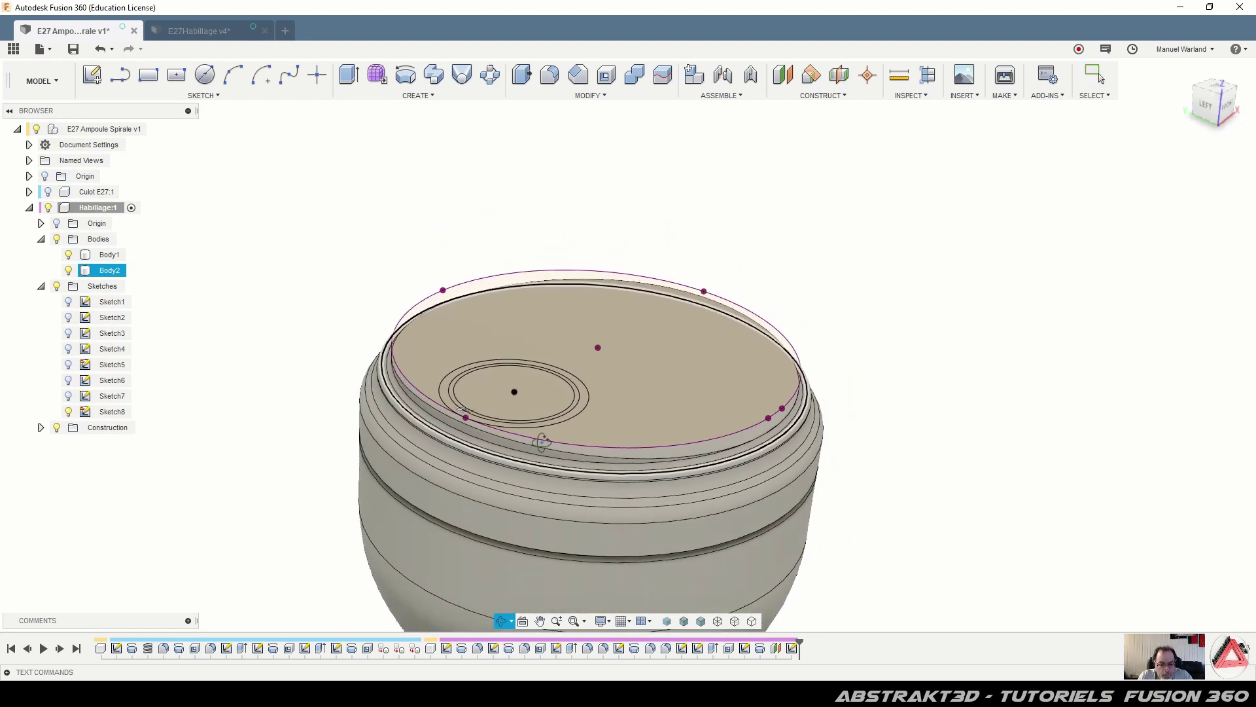
pyautogui.press('Escape')
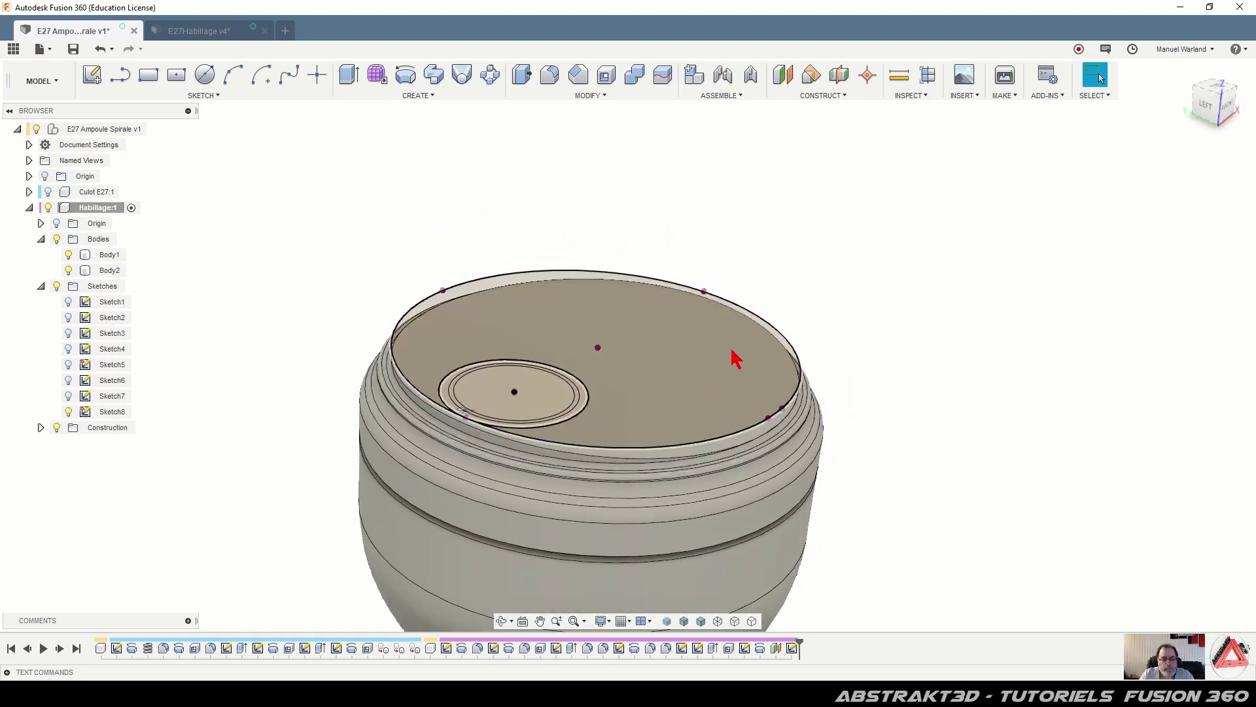
pyautogui.click(691, 384)
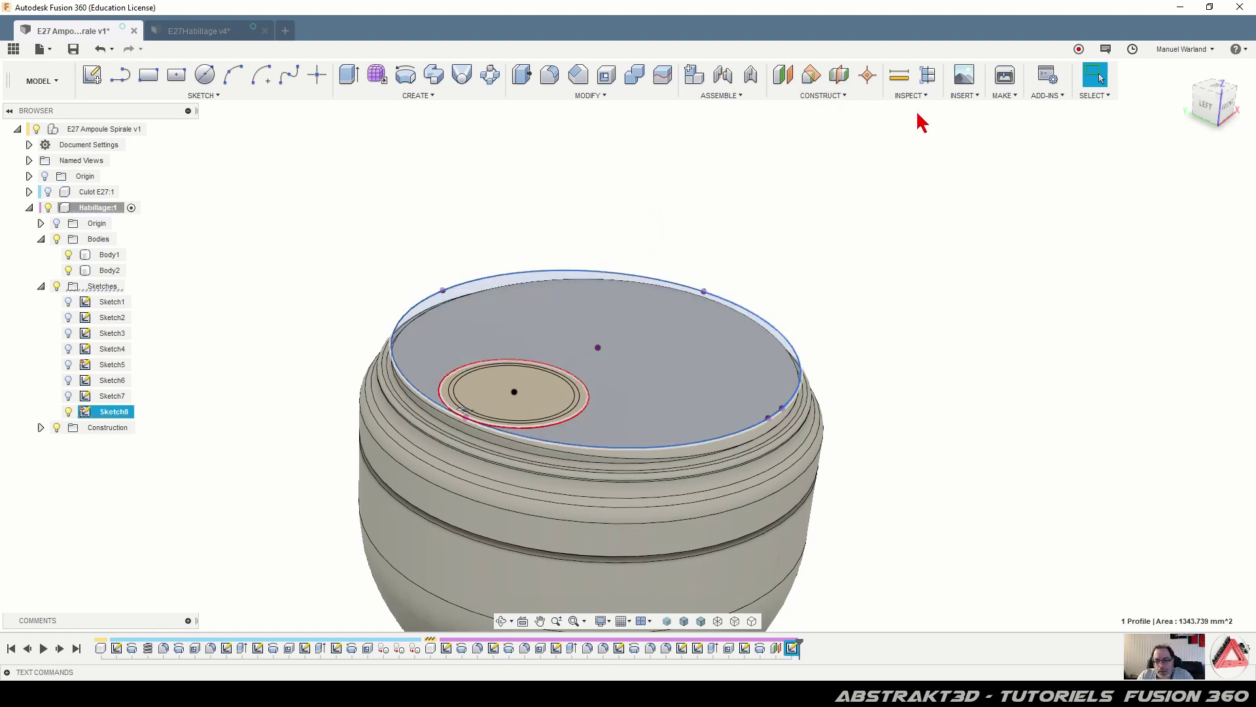
pyautogui.click(785, 76)
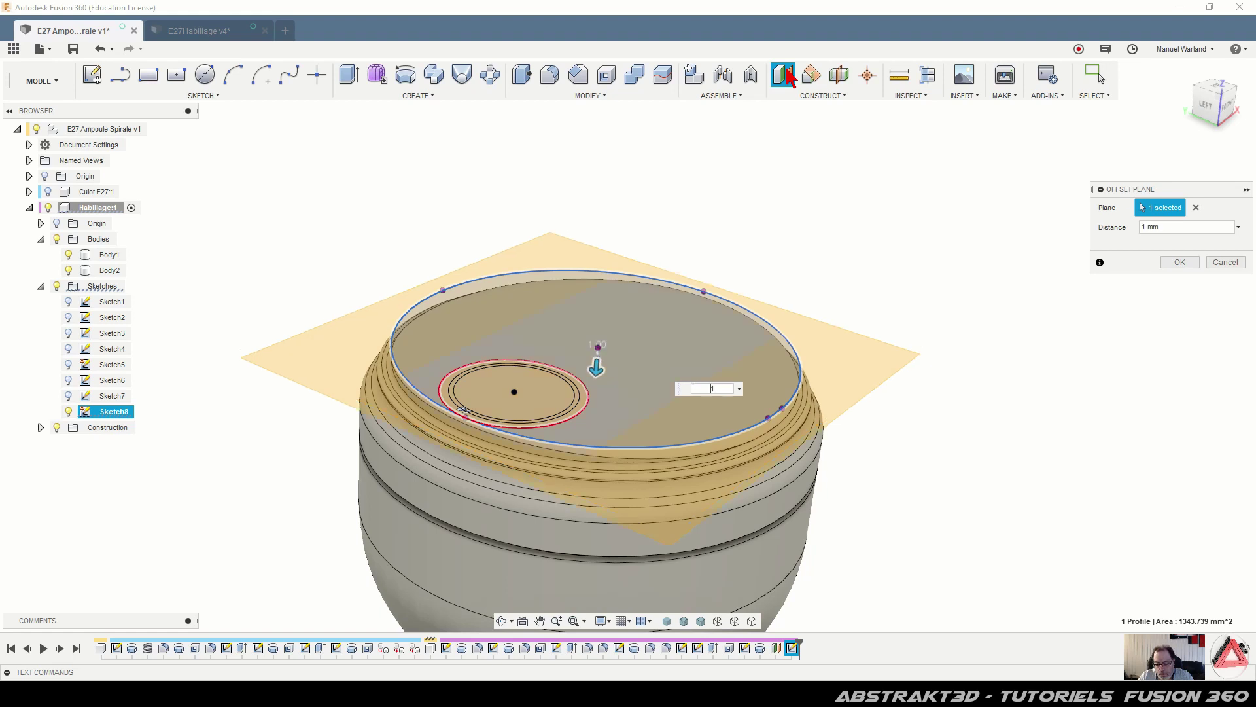
pyautogui.press('Return')
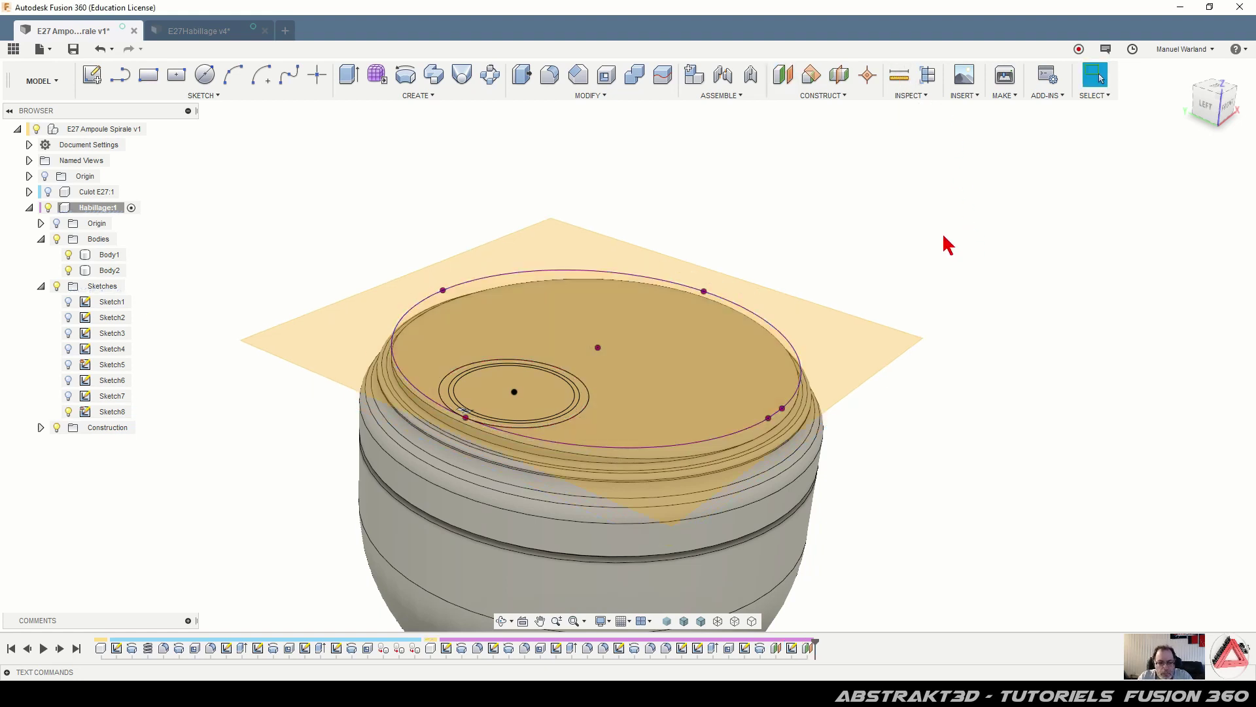
# Project the 12.1 mm and 13.1 mm circles into a new sketch on the upper offset plane and finish the sketch
pyautogui.click(40, 427)
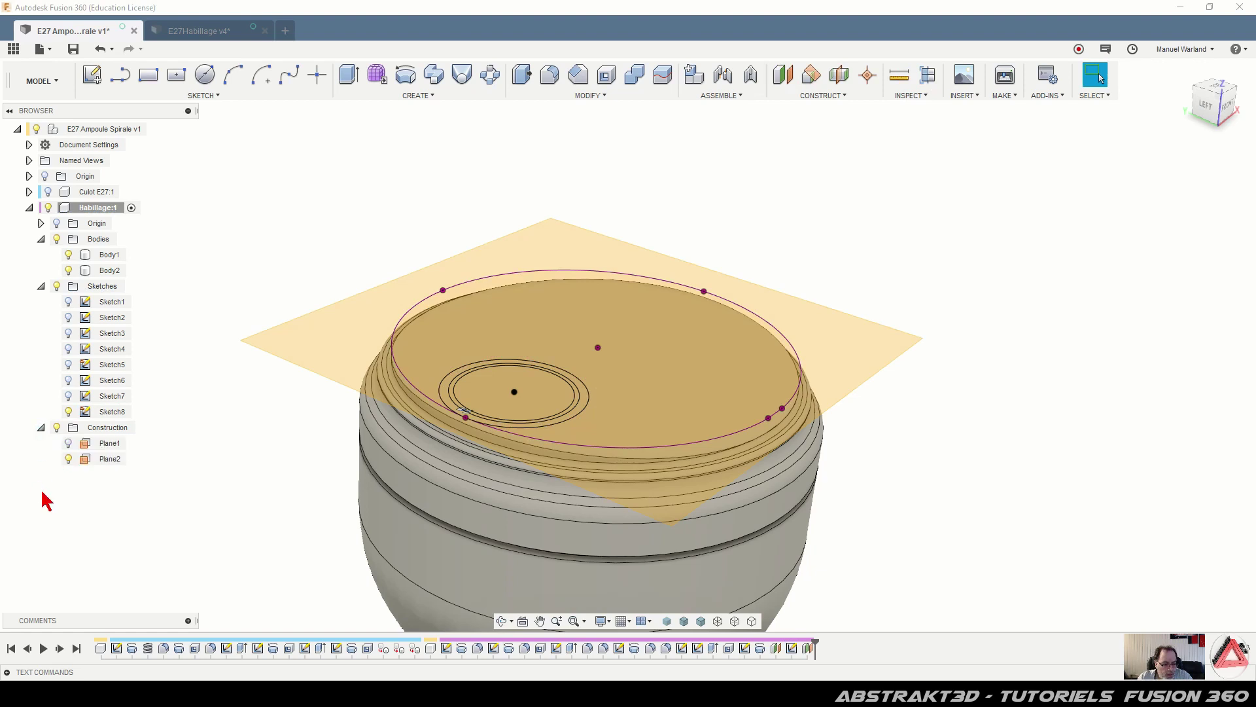
pyautogui.click(893, 337)
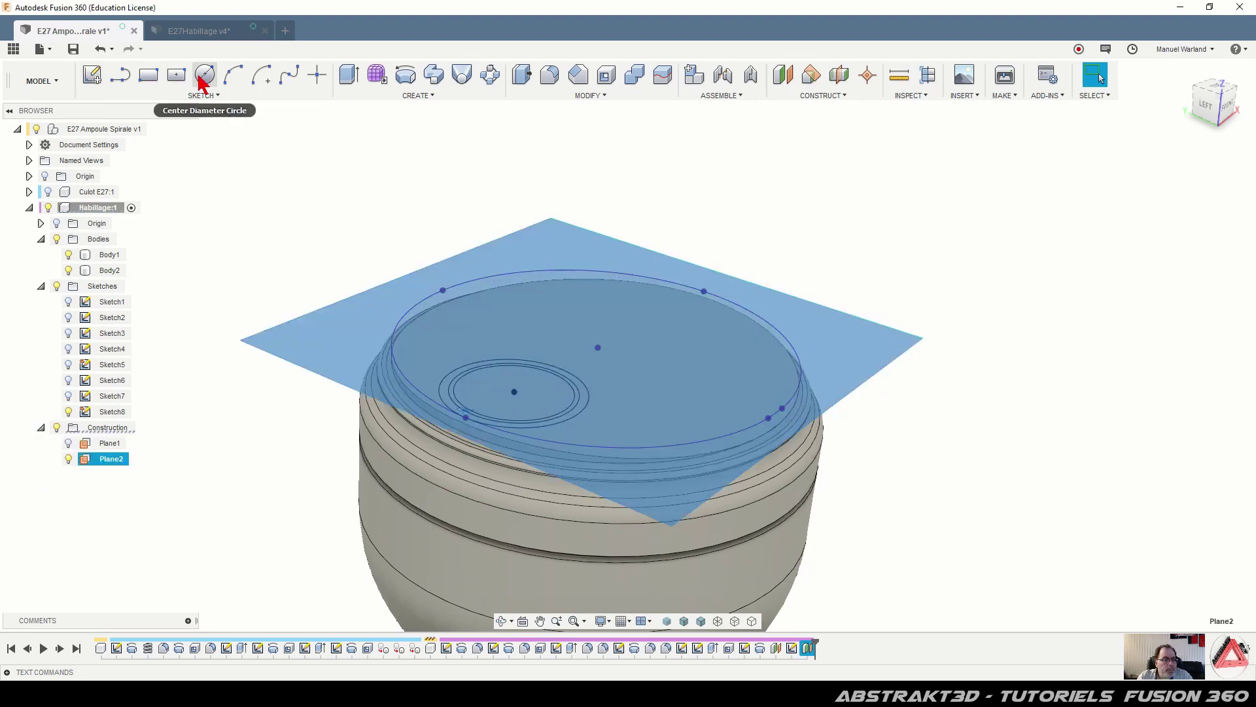
pyautogui.click(97, 84)
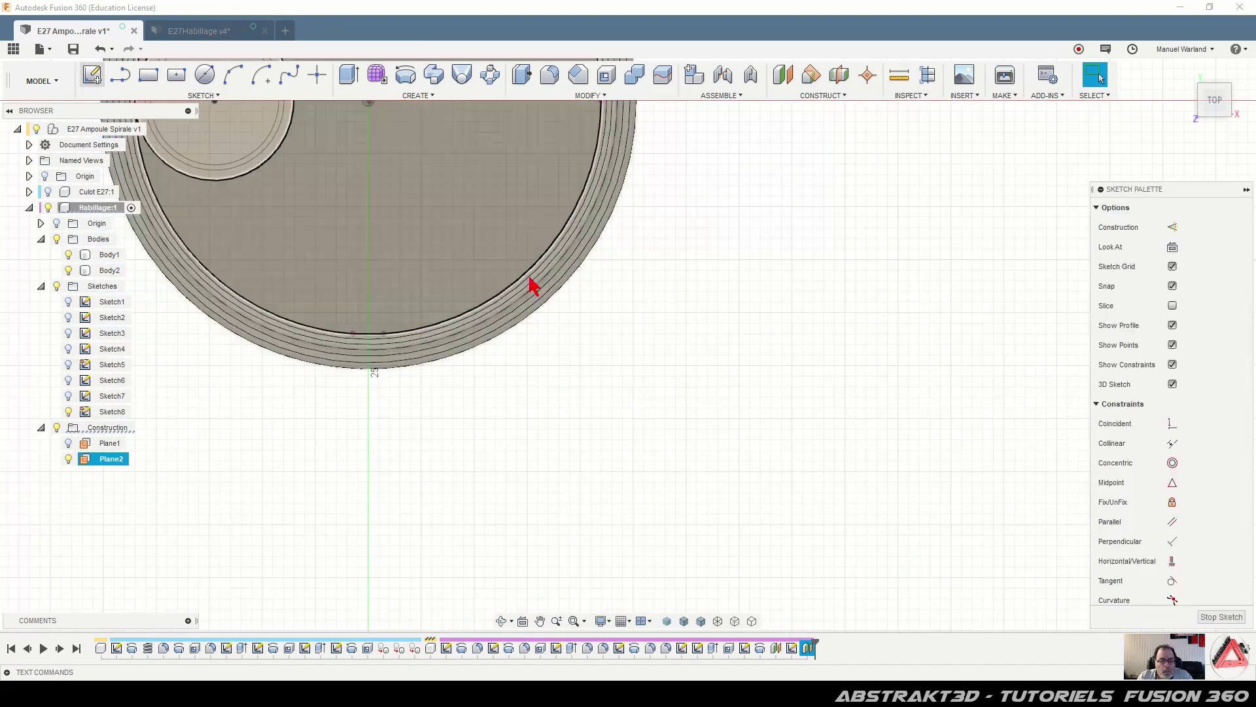
pyautogui.scroll(6, 451, 131)
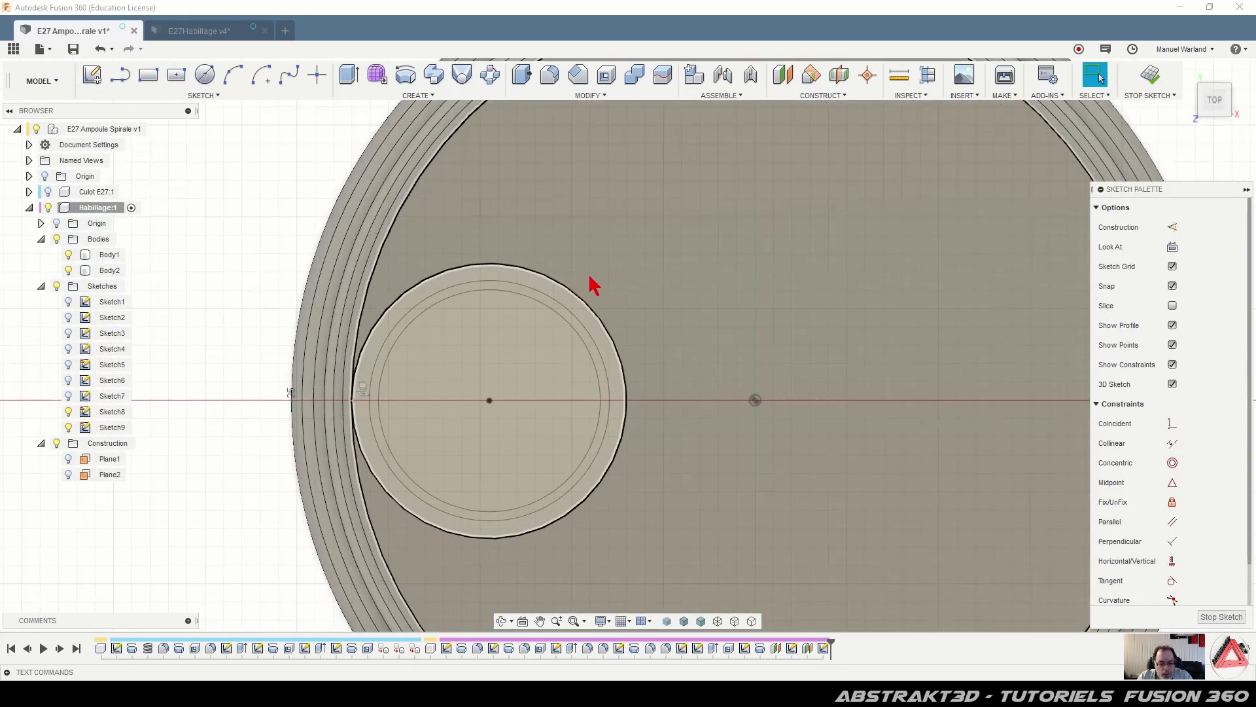
pyautogui.press('p')
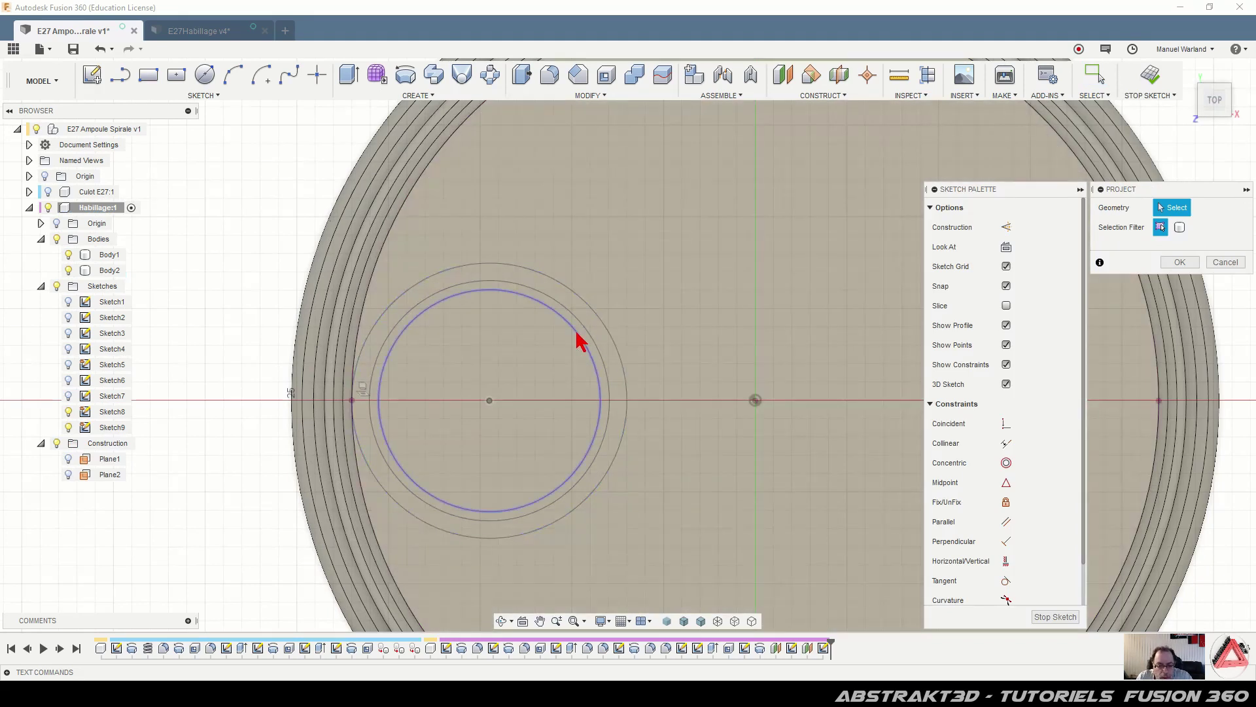
pyautogui.click(580, 339)
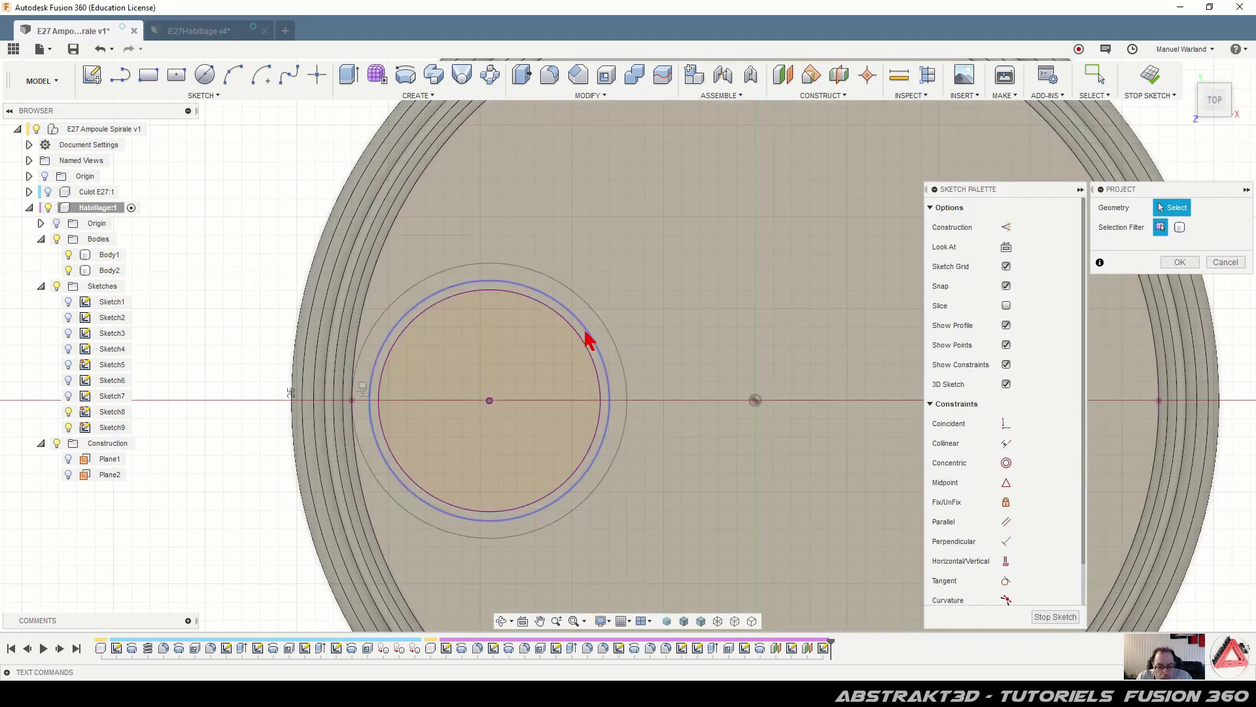
pyautogui.click(587, 339)
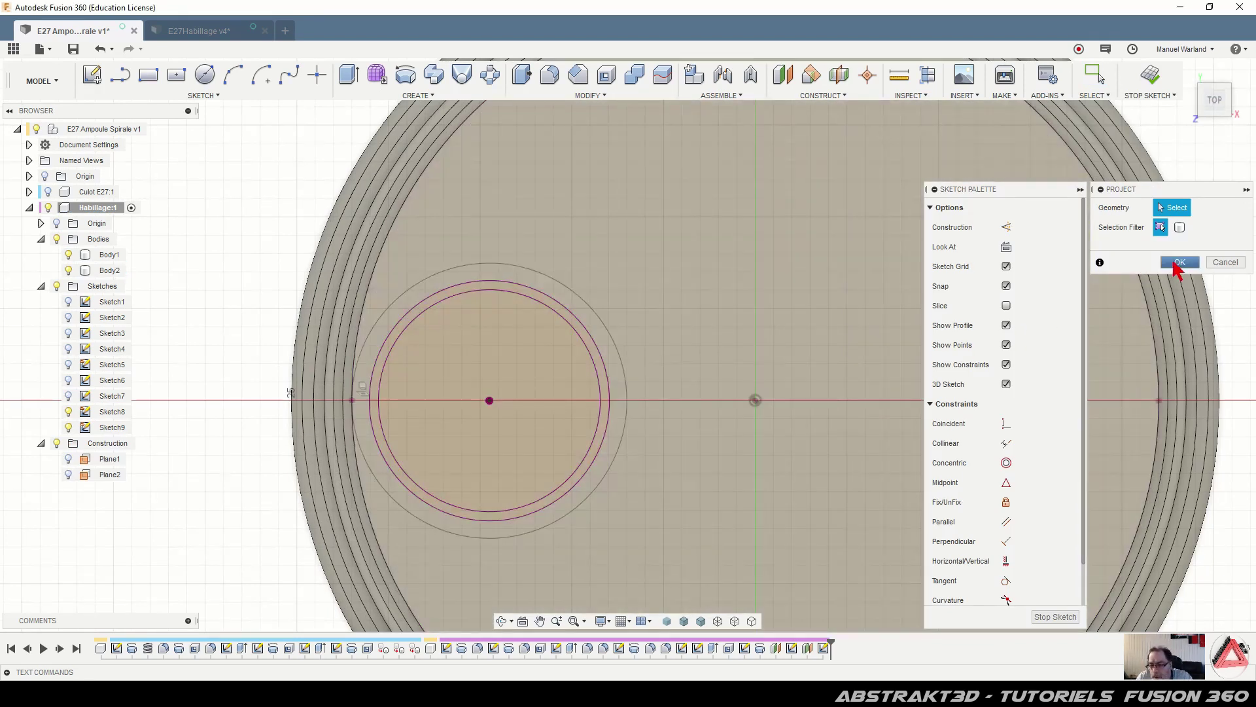
pyautogui.click(1176, 263)
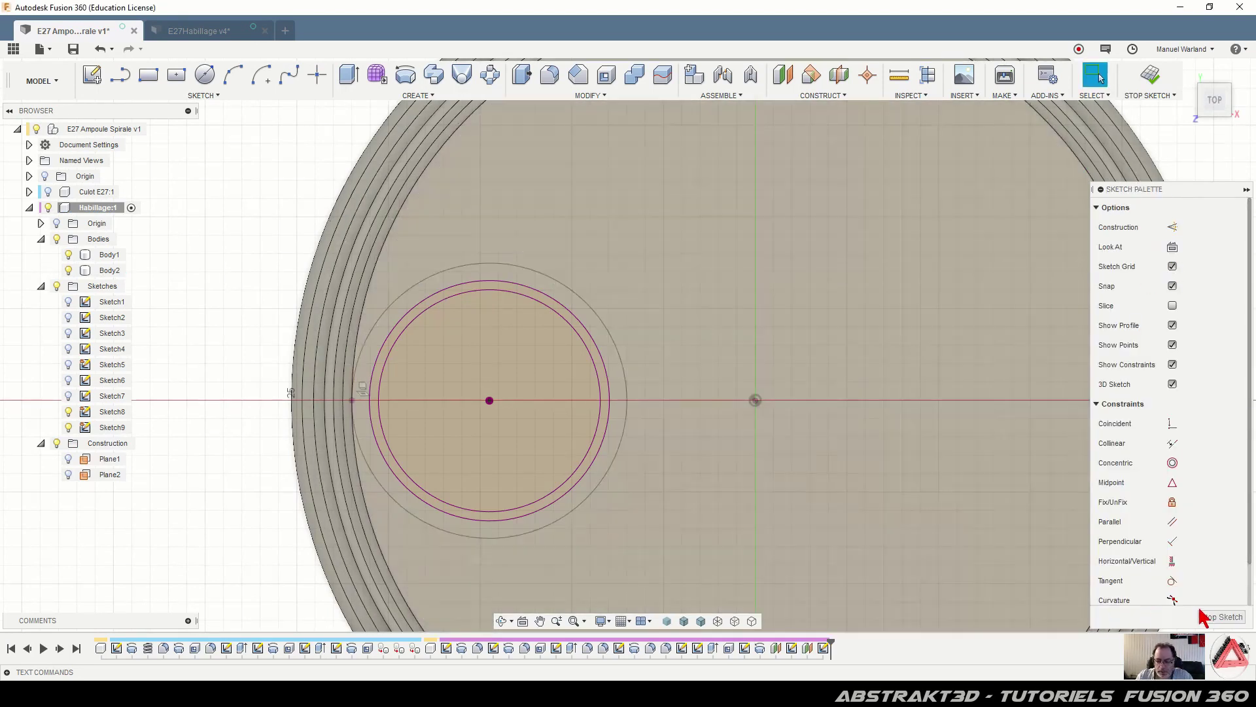
pyautogui.click(1204, 617)
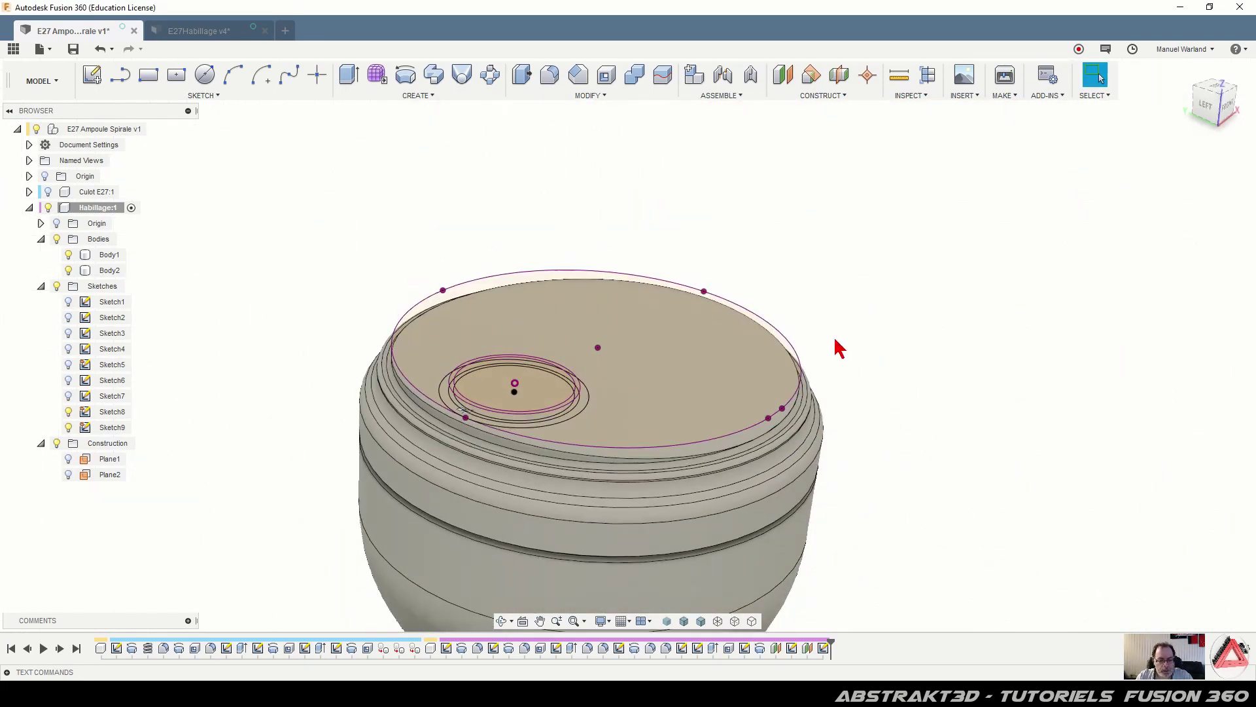
# Try to loft the lower sketch's ring and disc profiles together with the upper sketch's as a new body
pyautogui.scroll(5, 592, 410)
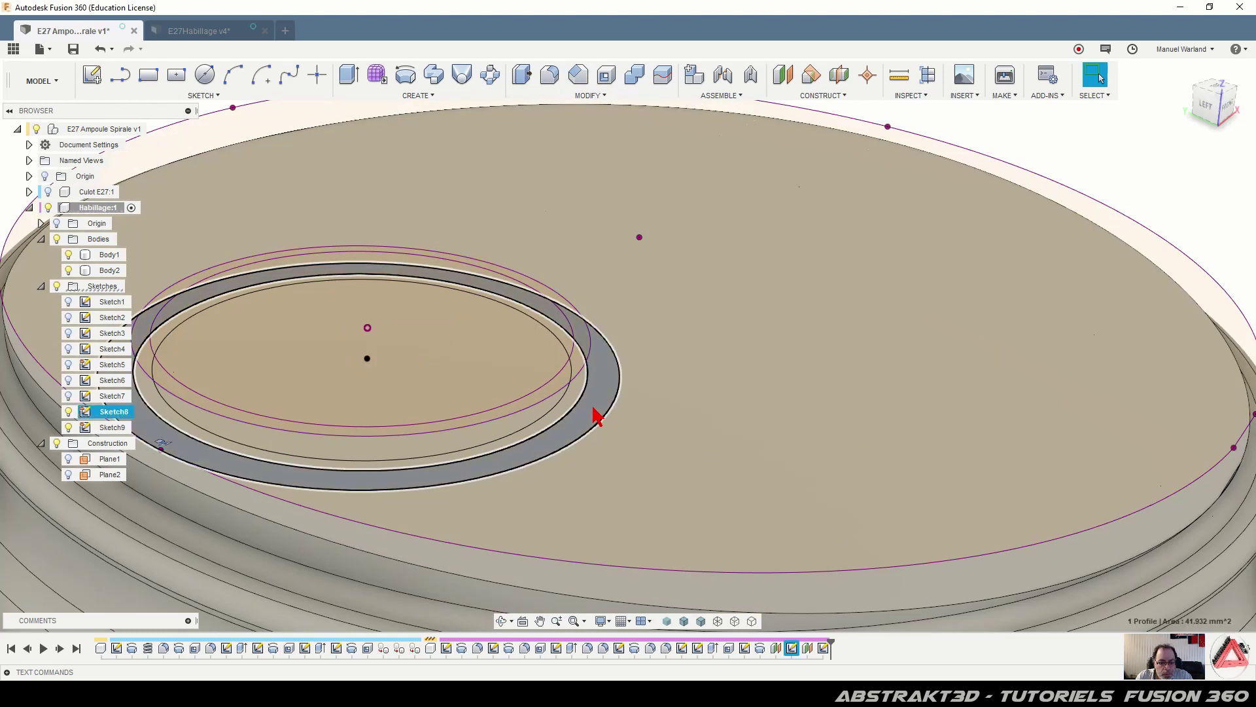
pyautogui.click(597, 415)
pyautogui.click(556, 412)
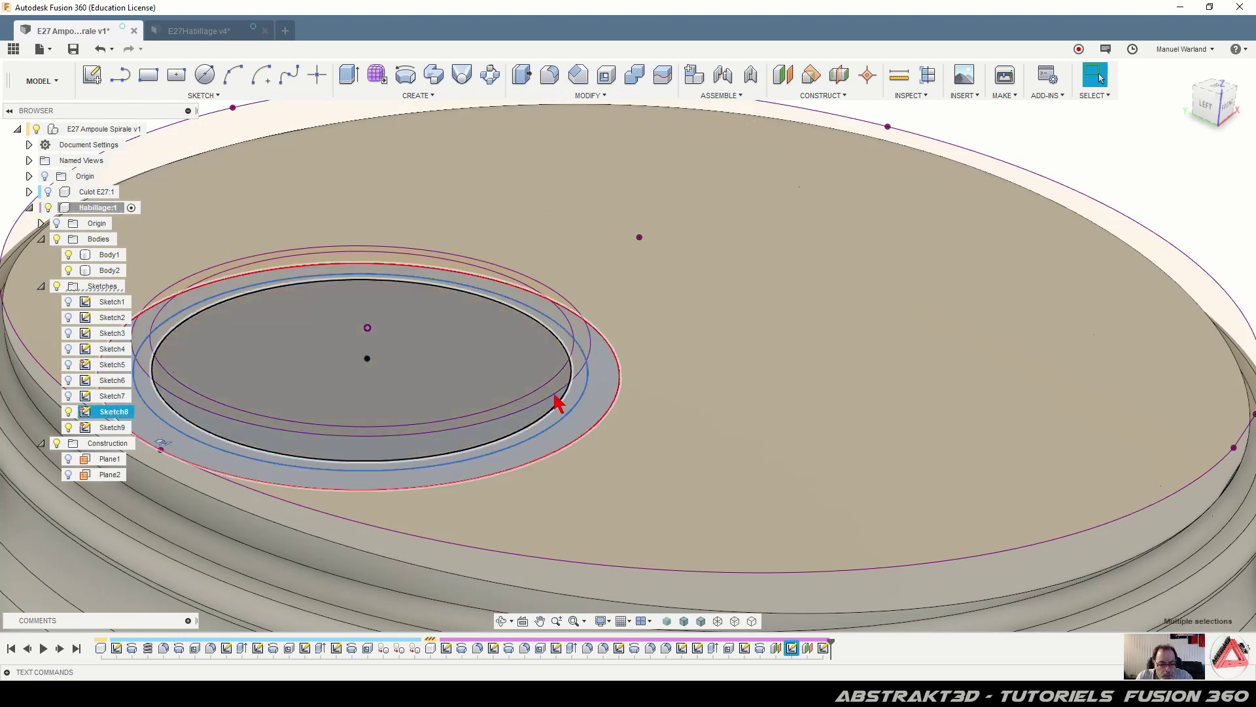
pyautogui.click(585, 335)
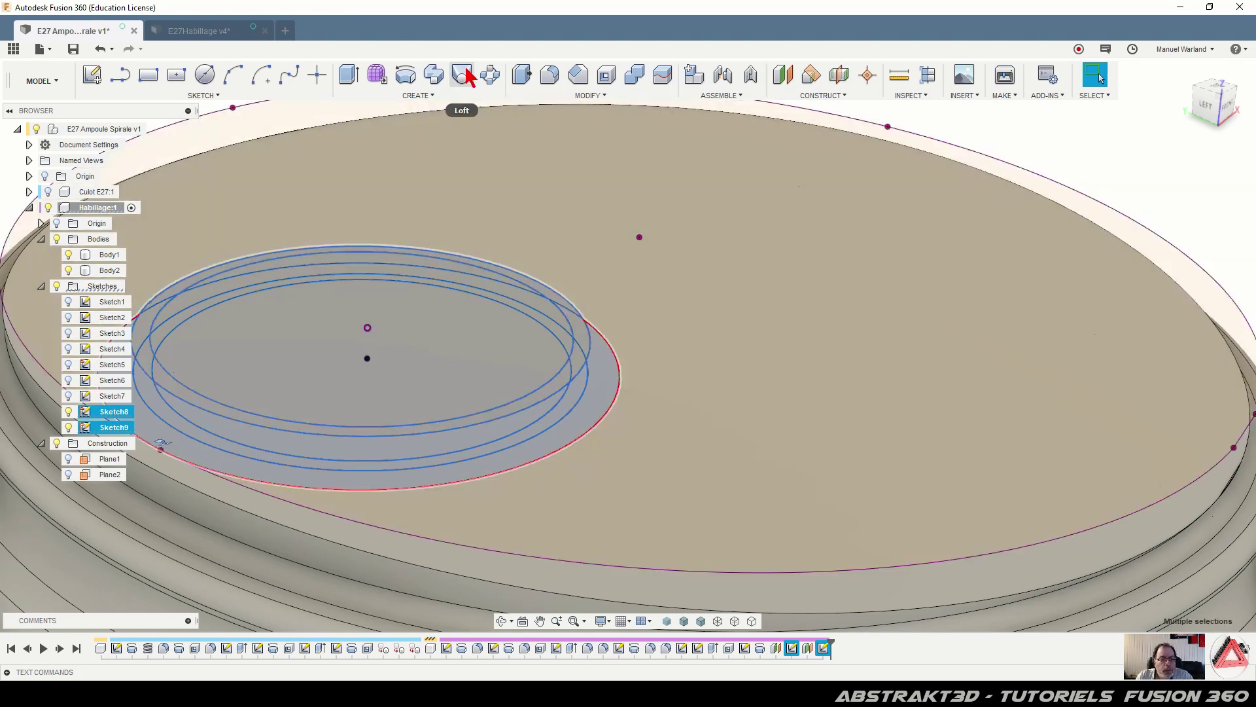
pyautogui.click(463, 75)
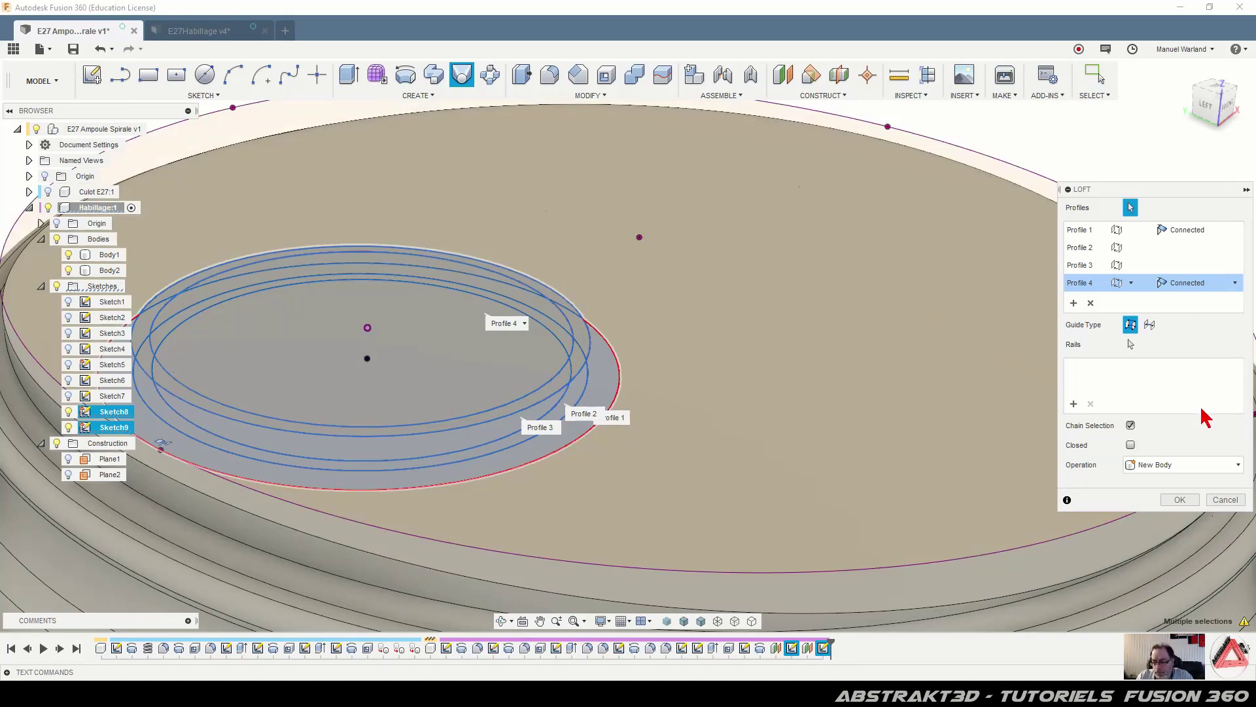
pyautogui.click(1180, 500)
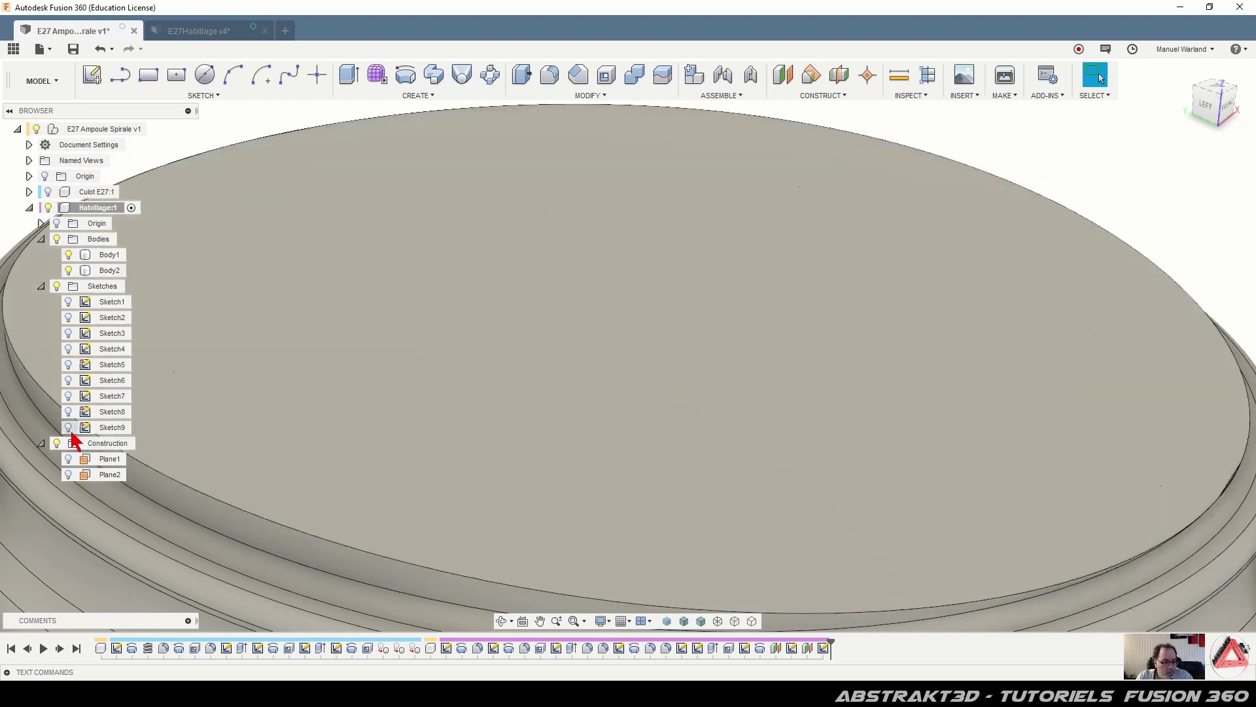
# Show both circle sketches again and loft the lower ring between the 15 and 13.1 mm circles to the upper projected ring as a new body
pyautogui.click(69, 427)
pyautogui.click(68, 412)
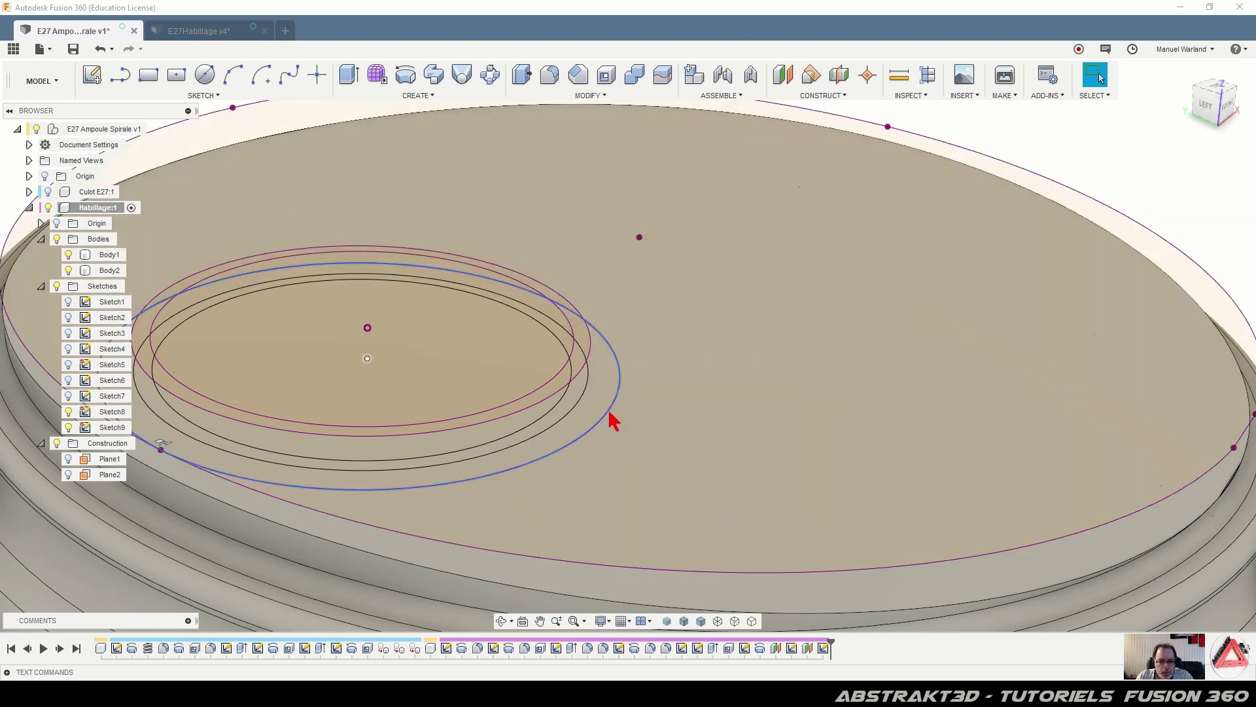
pyautogui.click(599, 415)
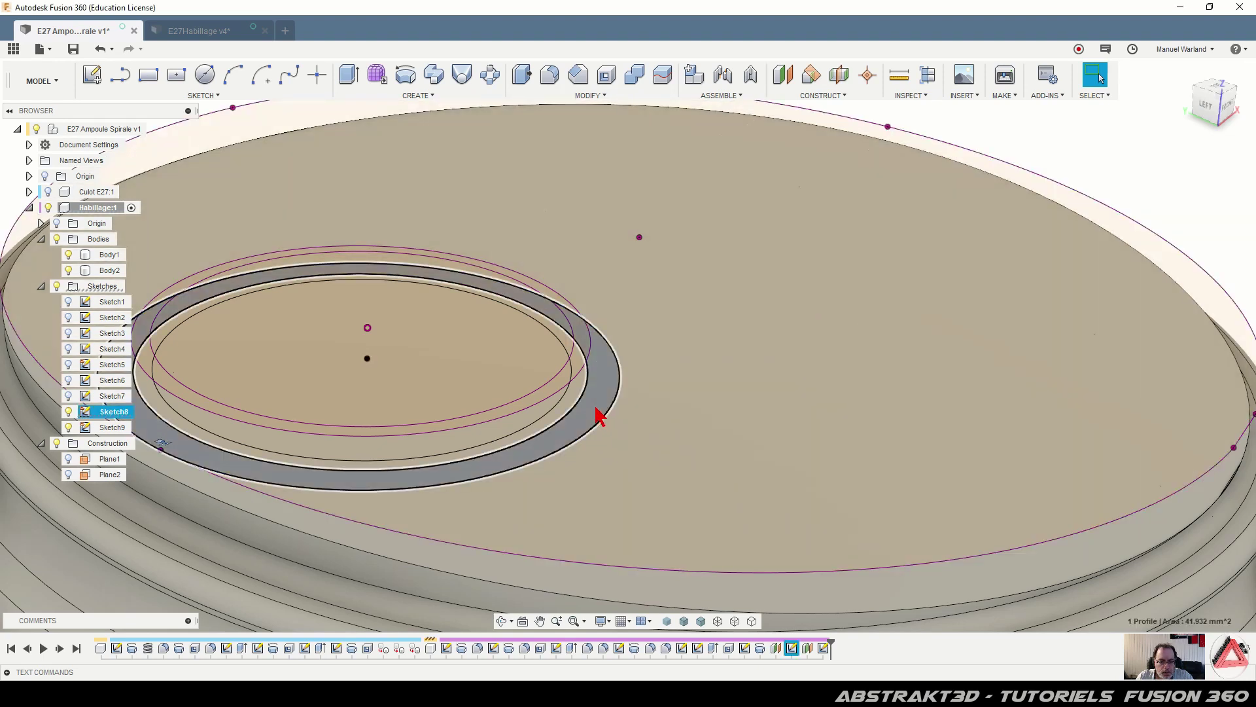
pyautogui.moveTo(600, 366); pyautogui.dragTo(584, 350)
pyautogui.keyDown('ctrl'); pyautogui.click(584, 348); pyautogui.keyUp('ctrl')
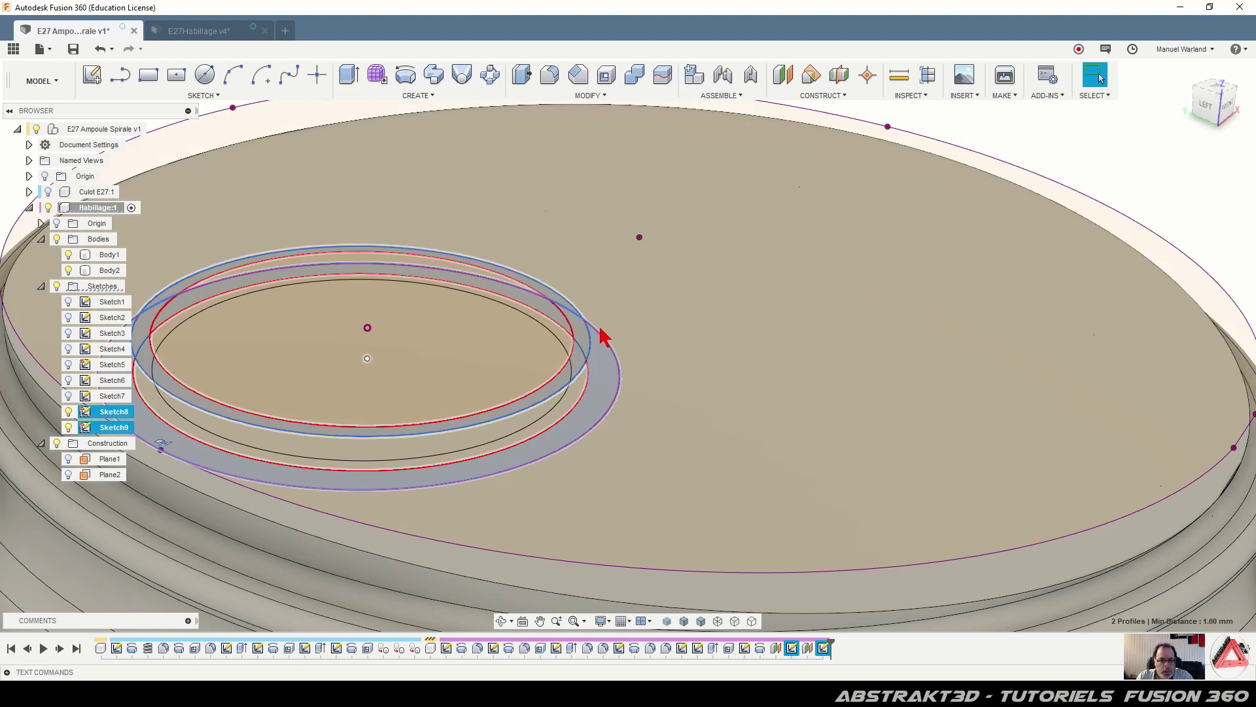
pyautogui.click(462, 76)
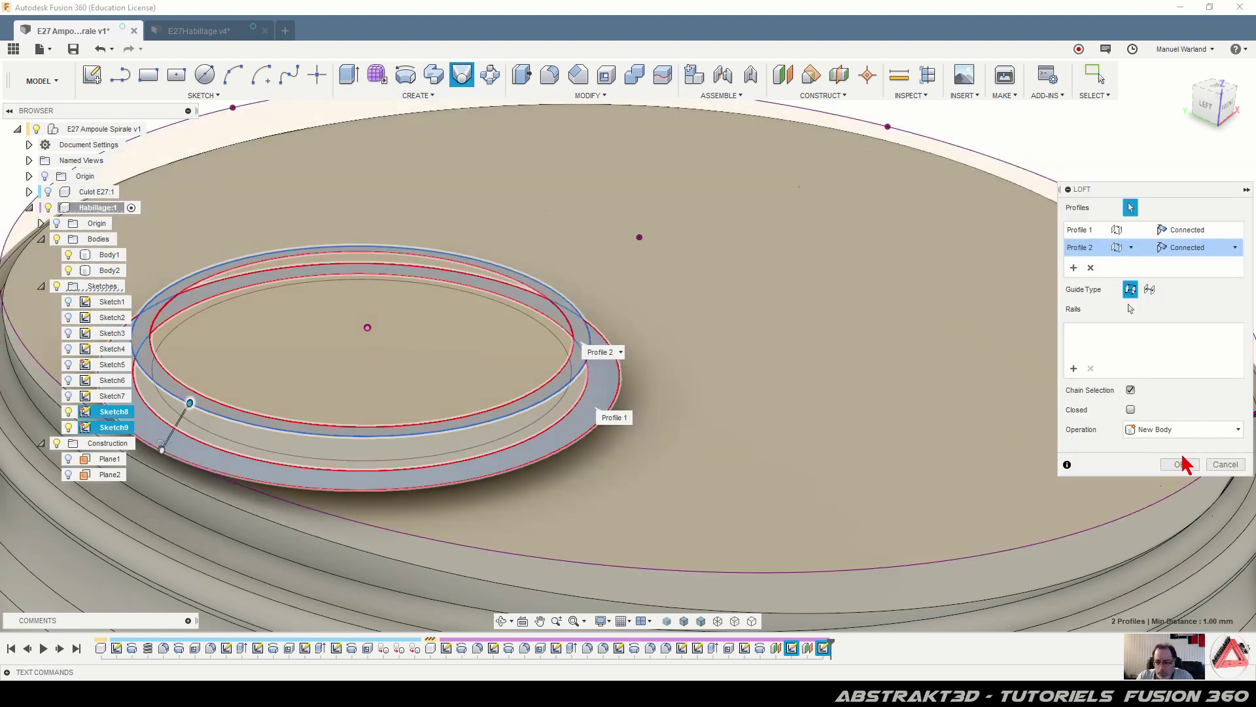
pyautogui.click(1180, 465)
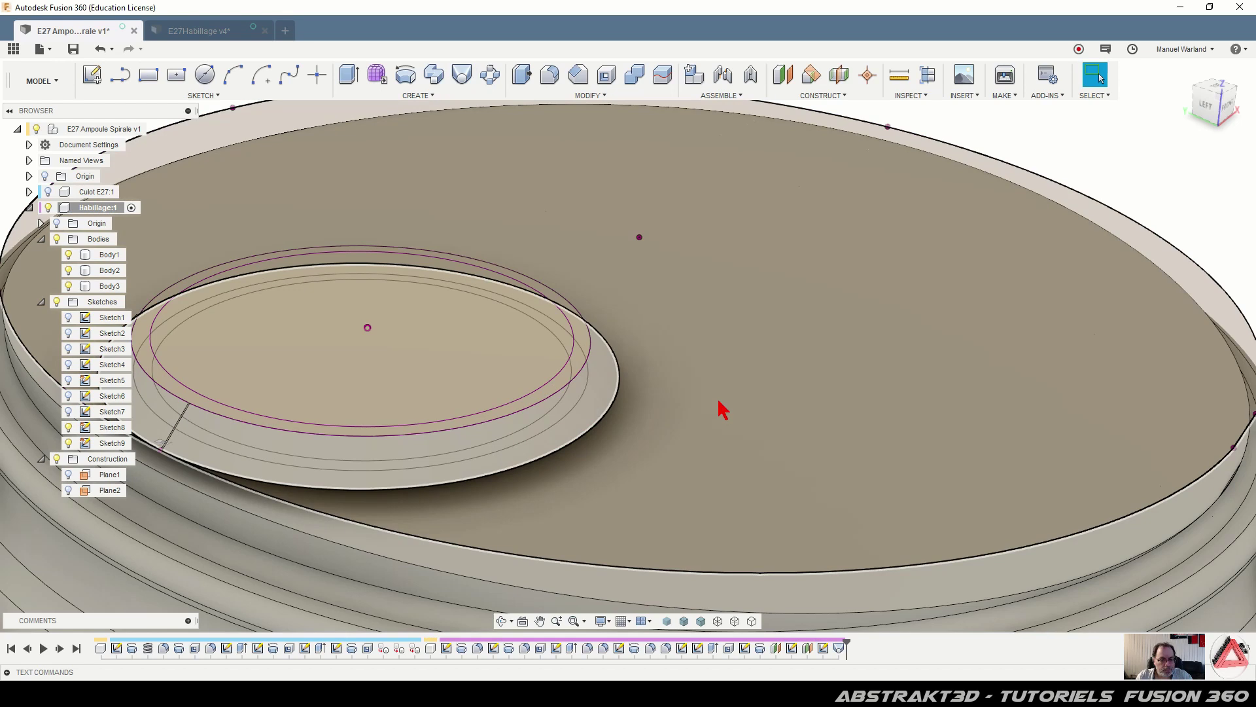
pyautogui.moveTo(660, 441)
pyautogui.keyDown('shift'); pyautogui.mouseDown(button='middle')
pyautogui.moveTo(685, 412)
pyautogui.moveTo(638, 432)
pyautogui.mouseUp(button='middle'); pyautogui.keyUp('shift')
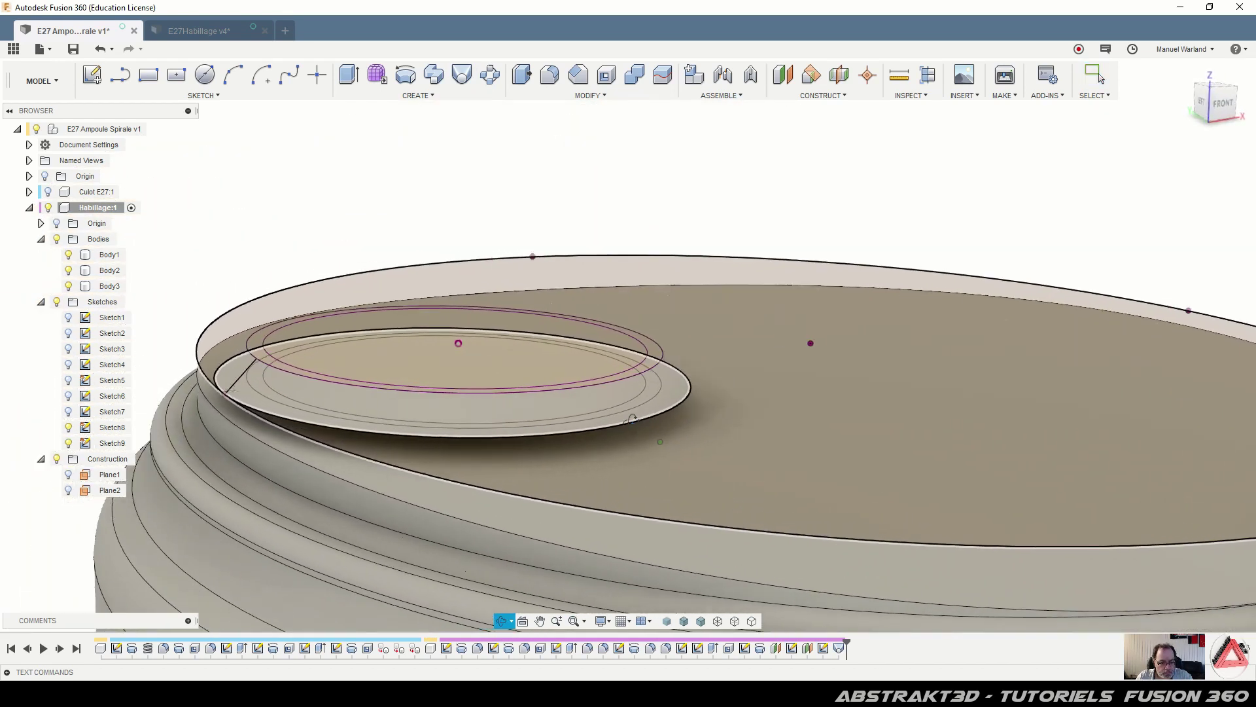
# Extrude the two lower ring profiles between the 15 and 12.1 mm circles 6 mm down toward the casing, with Join
pyautogui.click(657, 417)
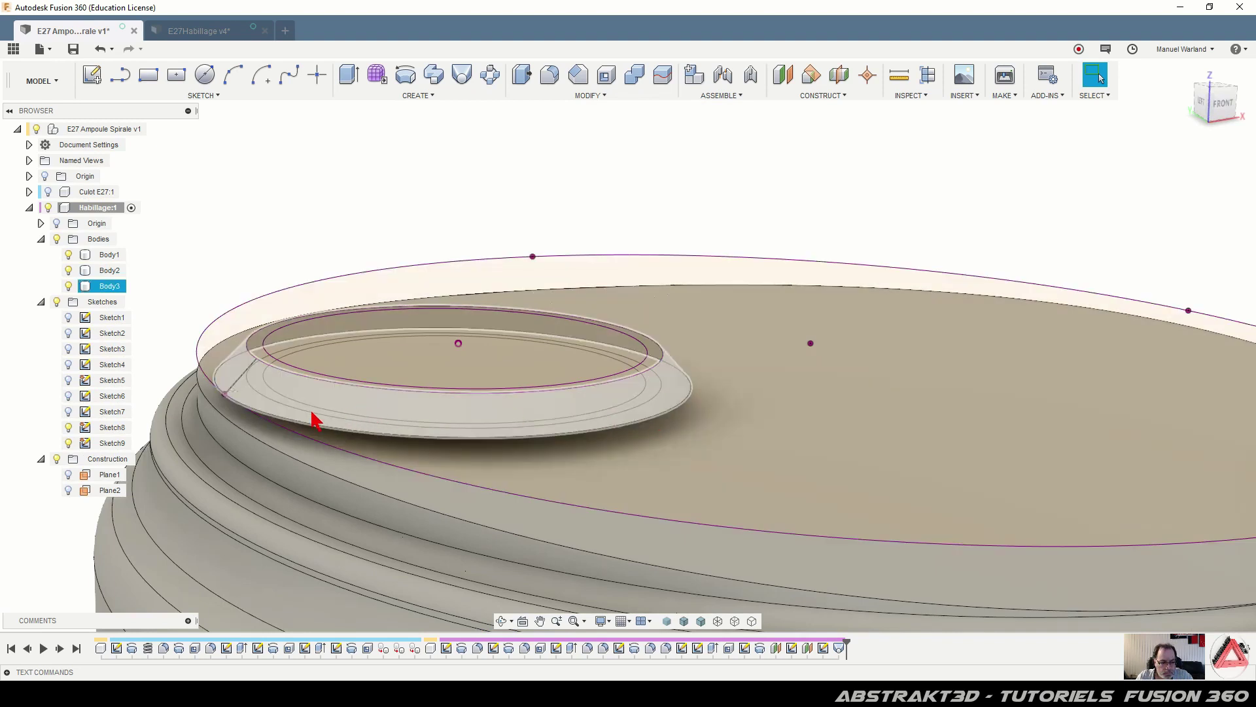
pyautogui.press('Escape')
pyautogui.keyDown('shift'); pyautogui.moveTo(406, 471); pyautogui.dragTo(425, 432, button='middle'); pyautogui.keyUp('shift')
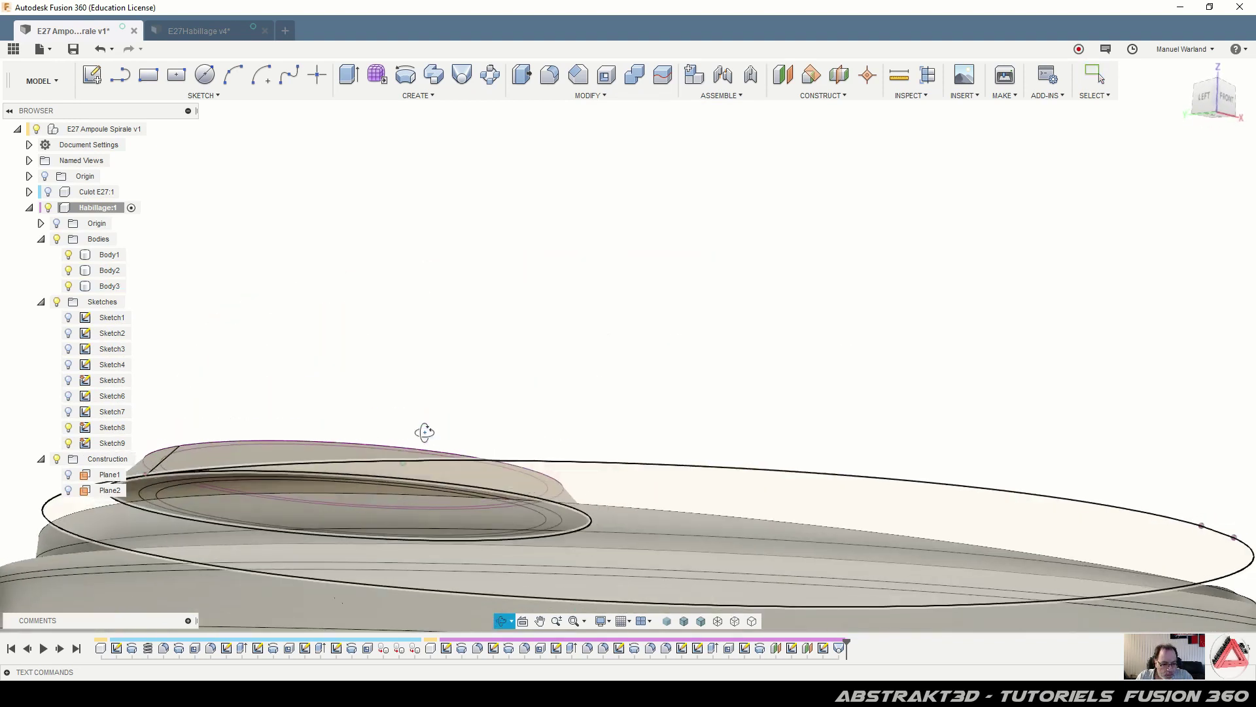
pyautogui.scroll(3, 583, 384)
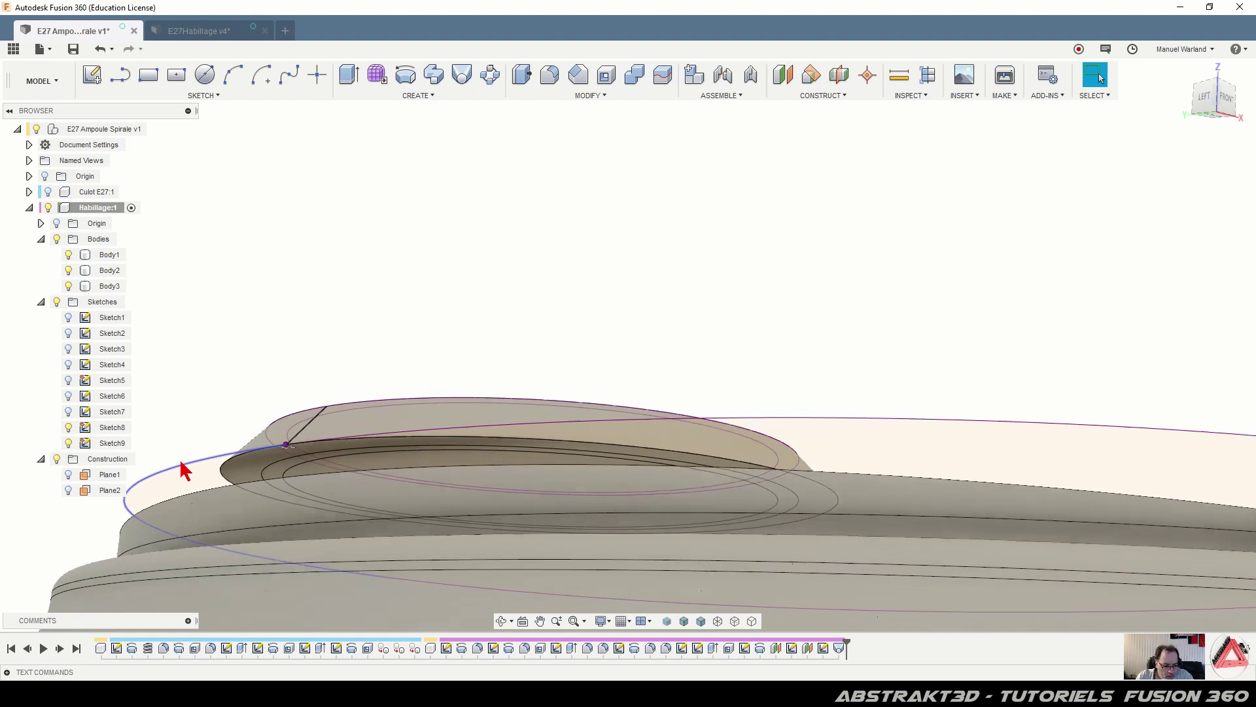
pyautogui.scroll(2, 252, 489)
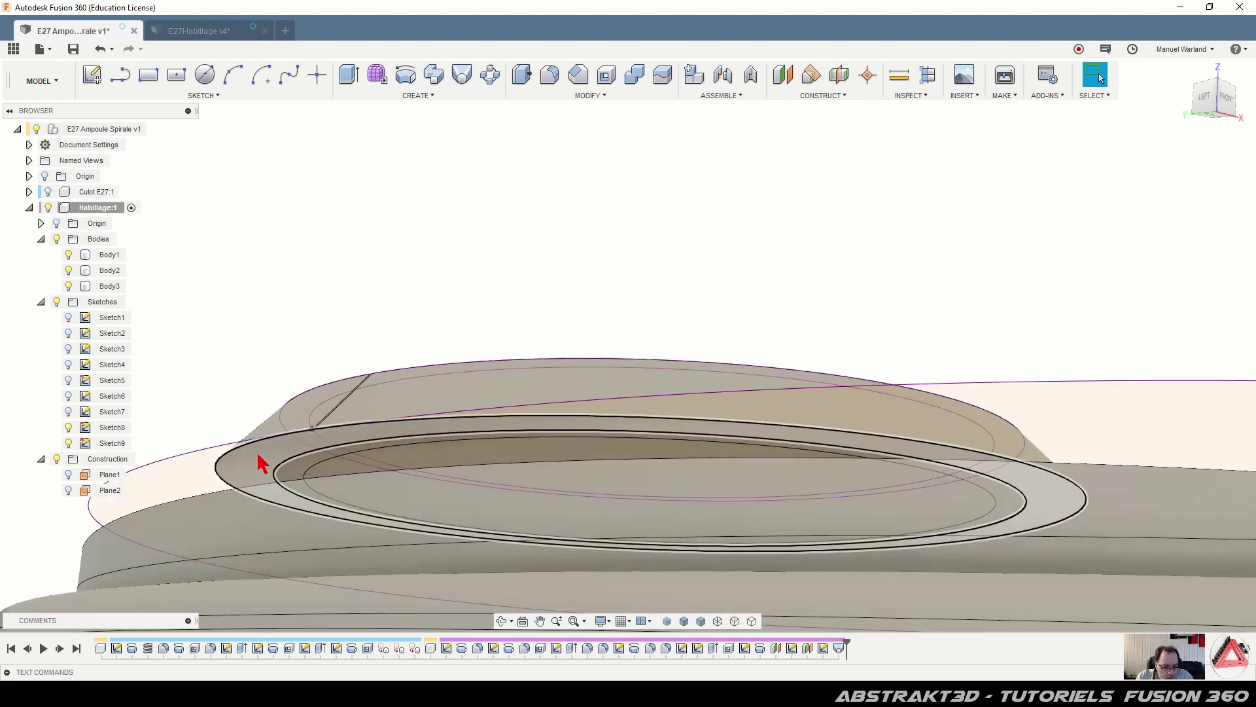
pyautogui.scroll(1, 276, 452)
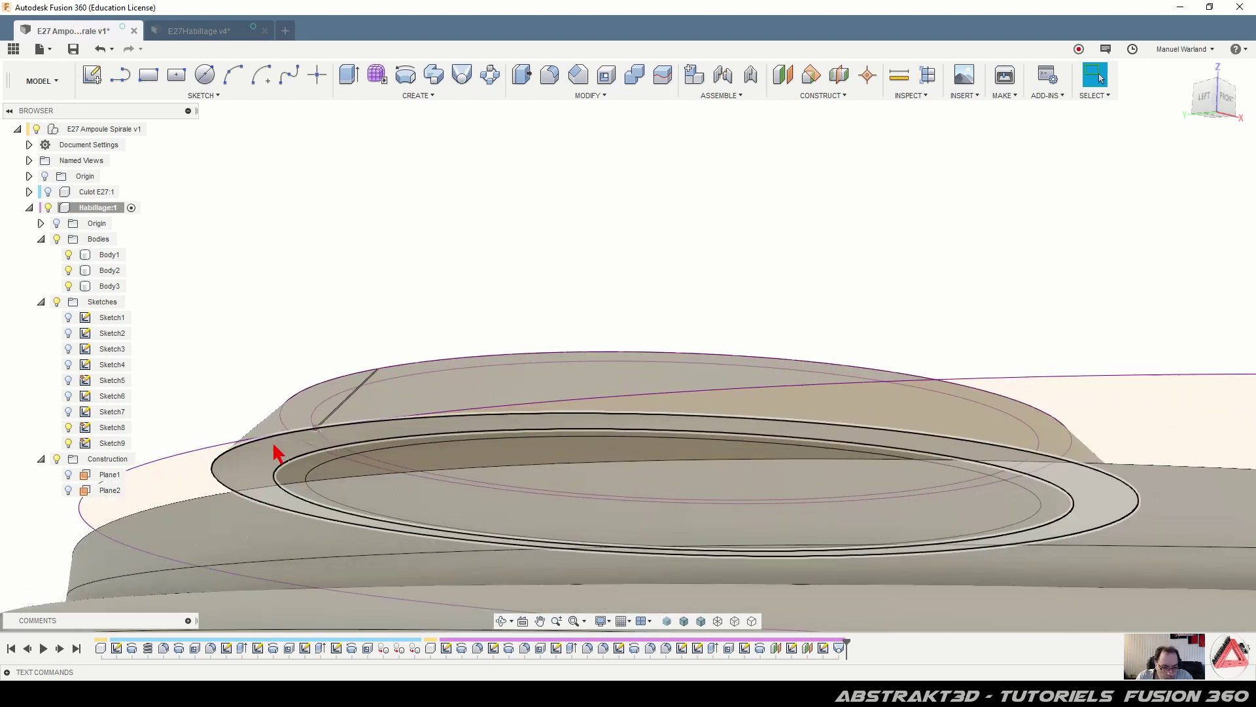
pyautogui.click(275, 447)
pyautogui.keyDown('ctrl'); pyautogui.click(301, 471); pyautogui.keyUp('ctrl')
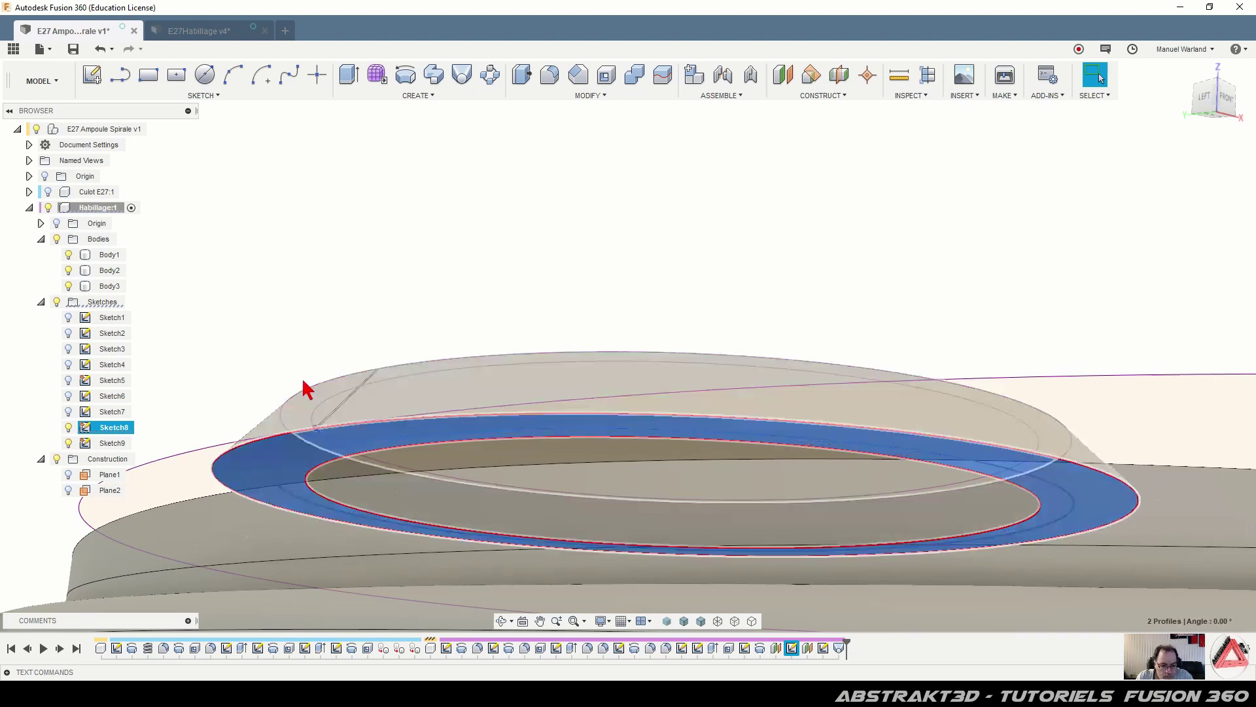
pyautogui.press('F4')
pyautogui.moveTo(379, 250); pyautogui.dragTo(376, 314)
pyautogui.press('Escape')
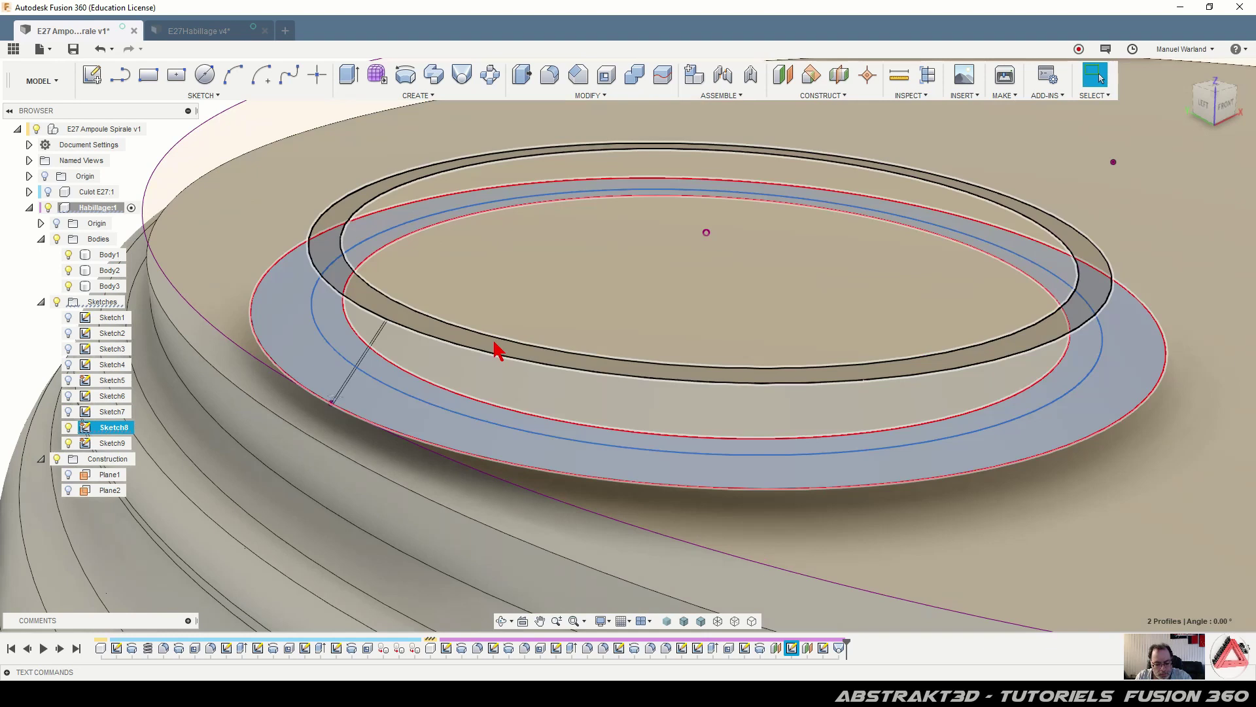
pyautogui.press('e')
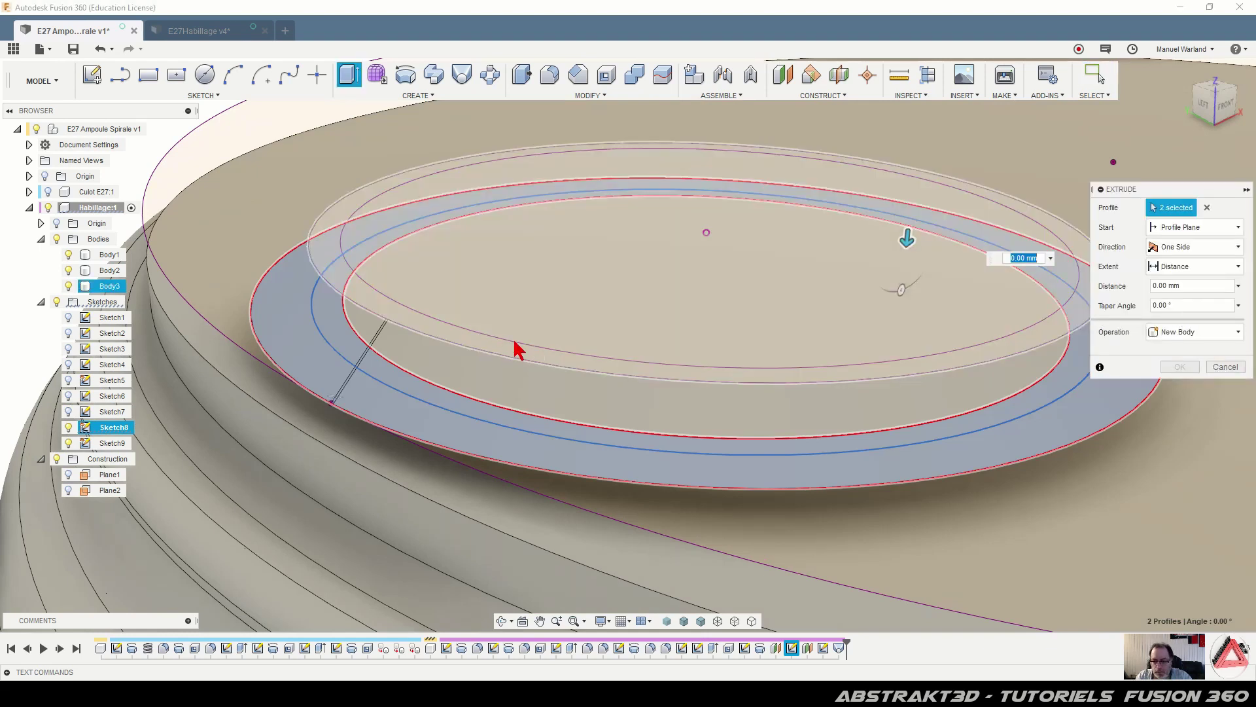
pyautogui.moveTo(907, 240); pyautogui.dragTo(899, 510)
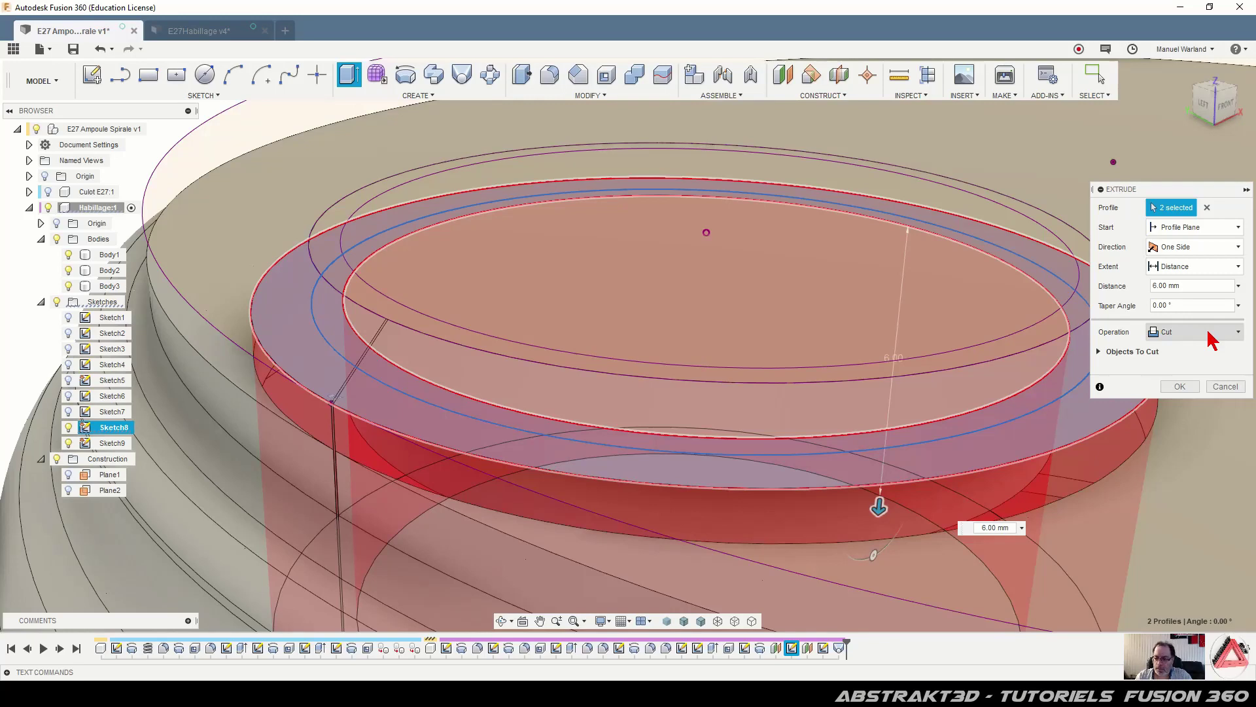
pyautogui.click(1208, 332)
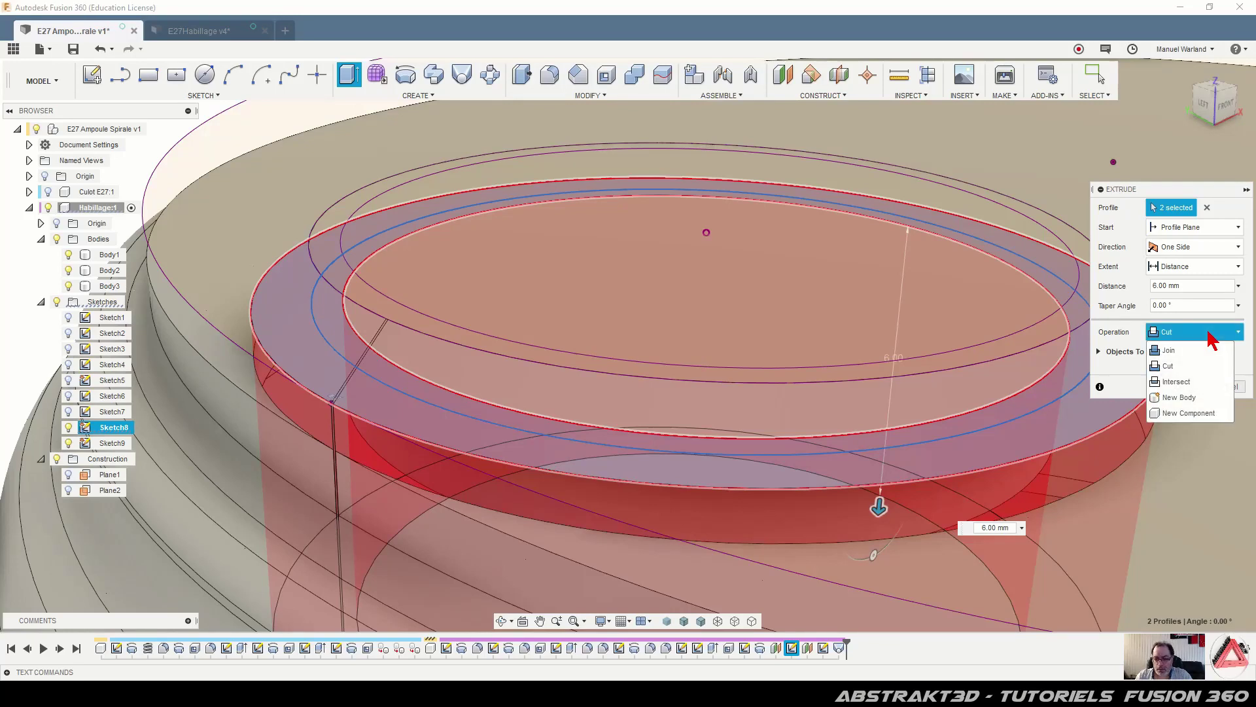
pyautogui.click(1178, 351)
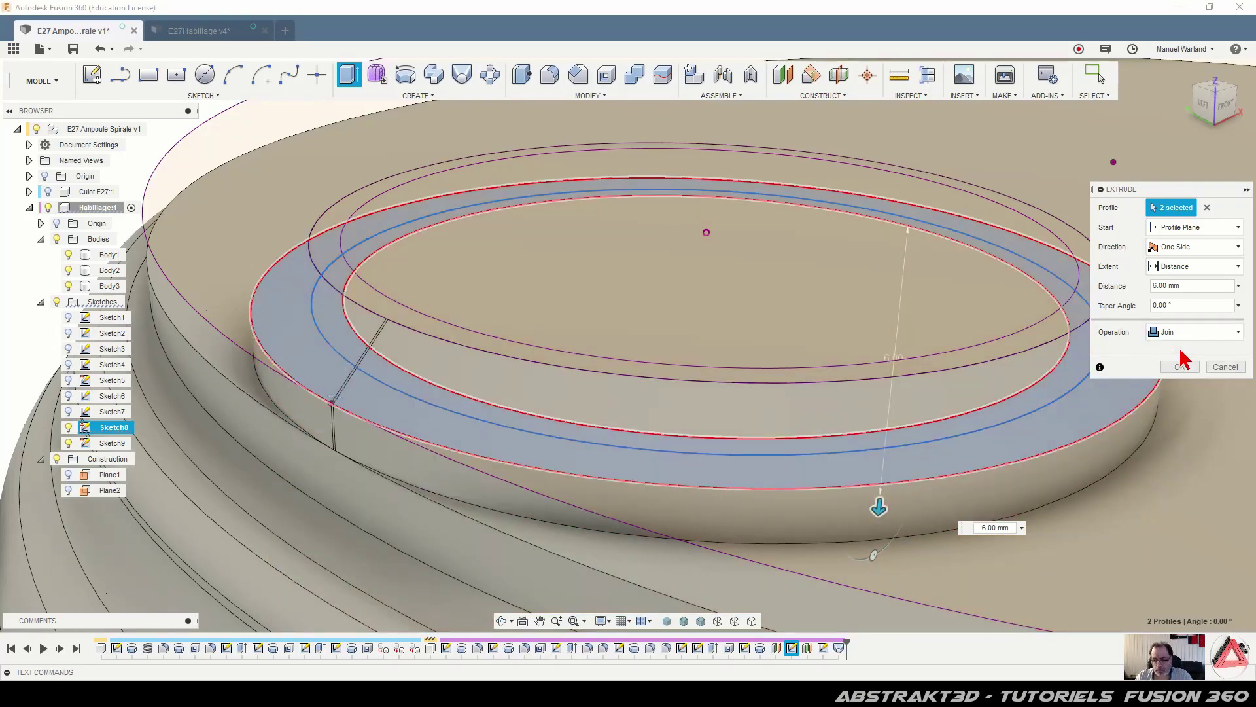
pyautogui.click(1181, 368)
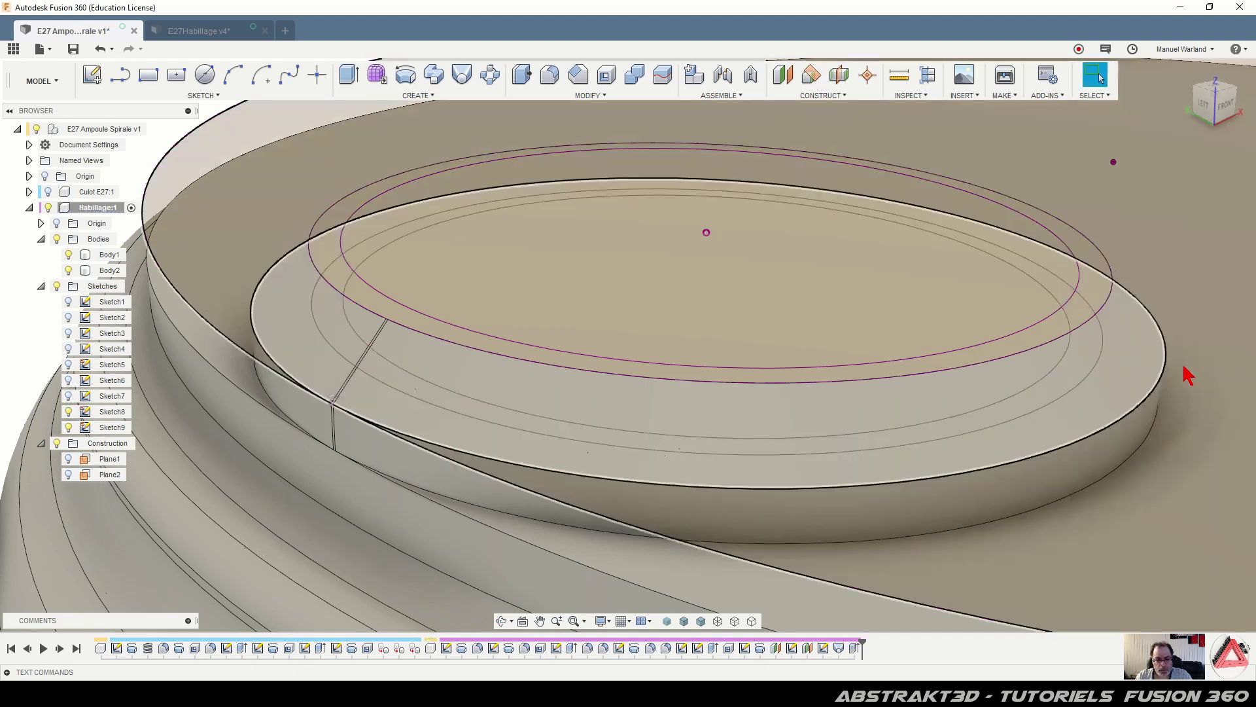
# Cut the upper sketch's inner disc profile 10 mm down through the tapered ring and the casing top
pyautogui.click(825, 289)
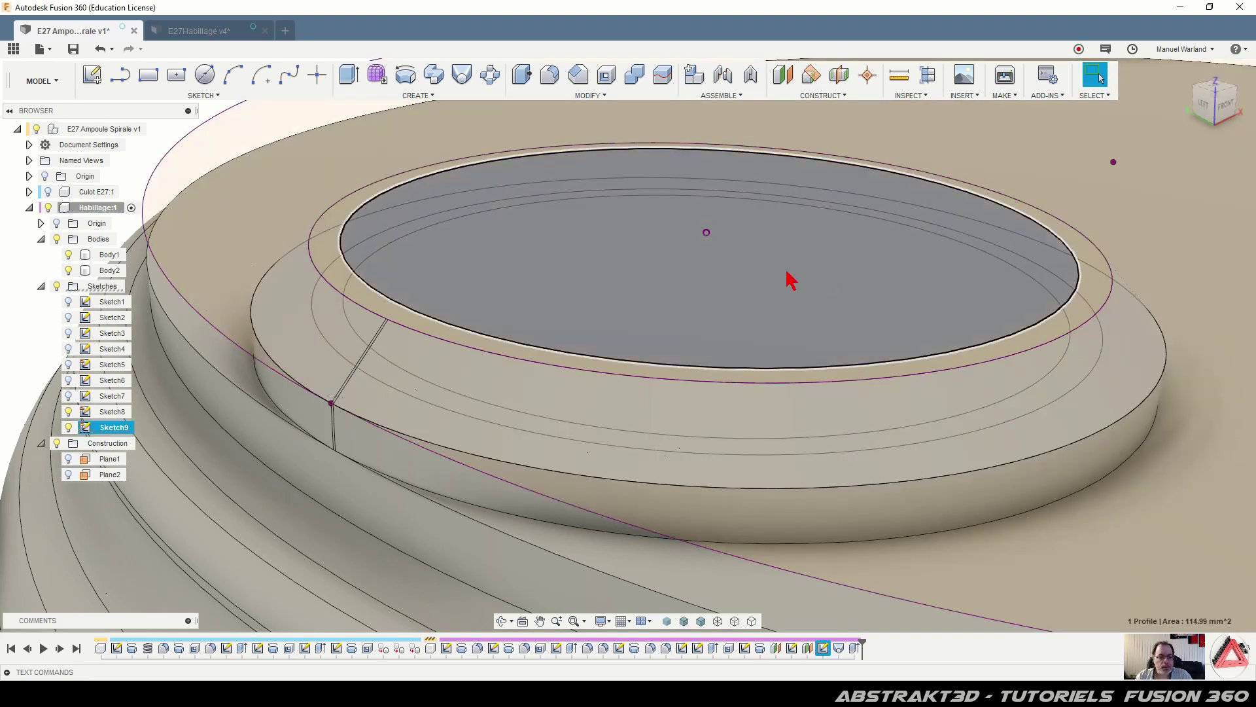
pyautogui.press('e')
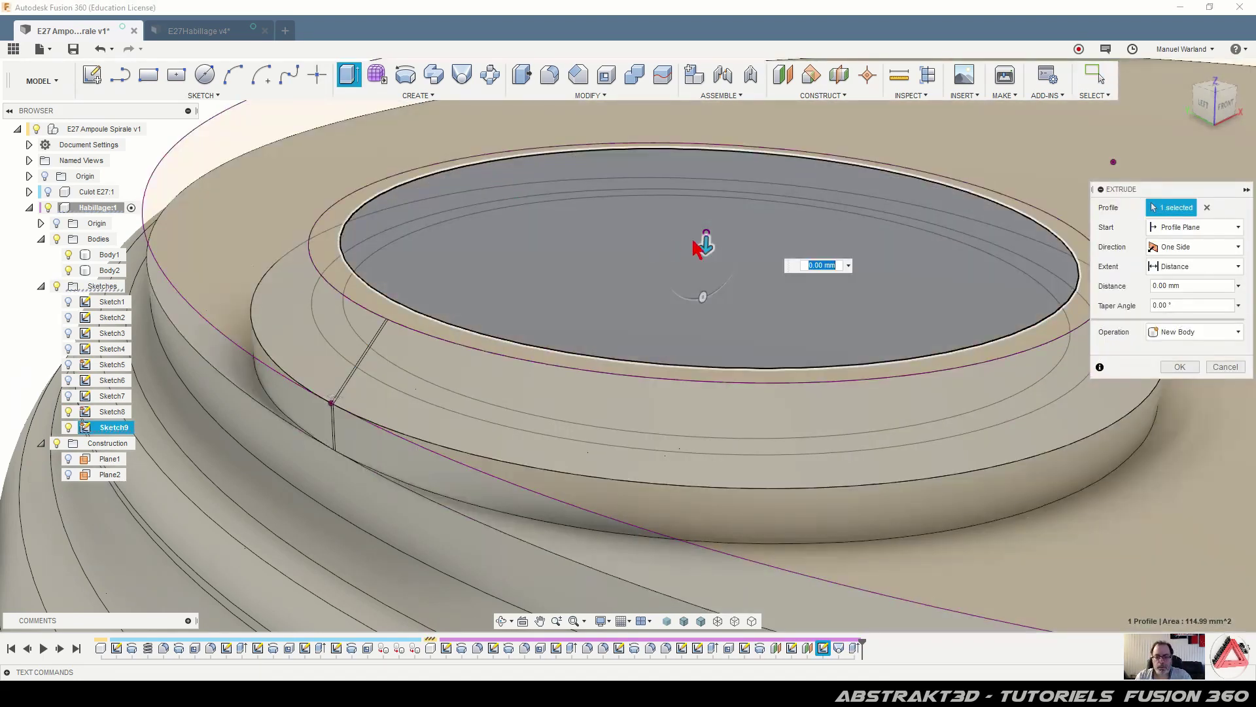
pyautogui.moveTo(705, 245); pyautogui.dragTo(730, 668)
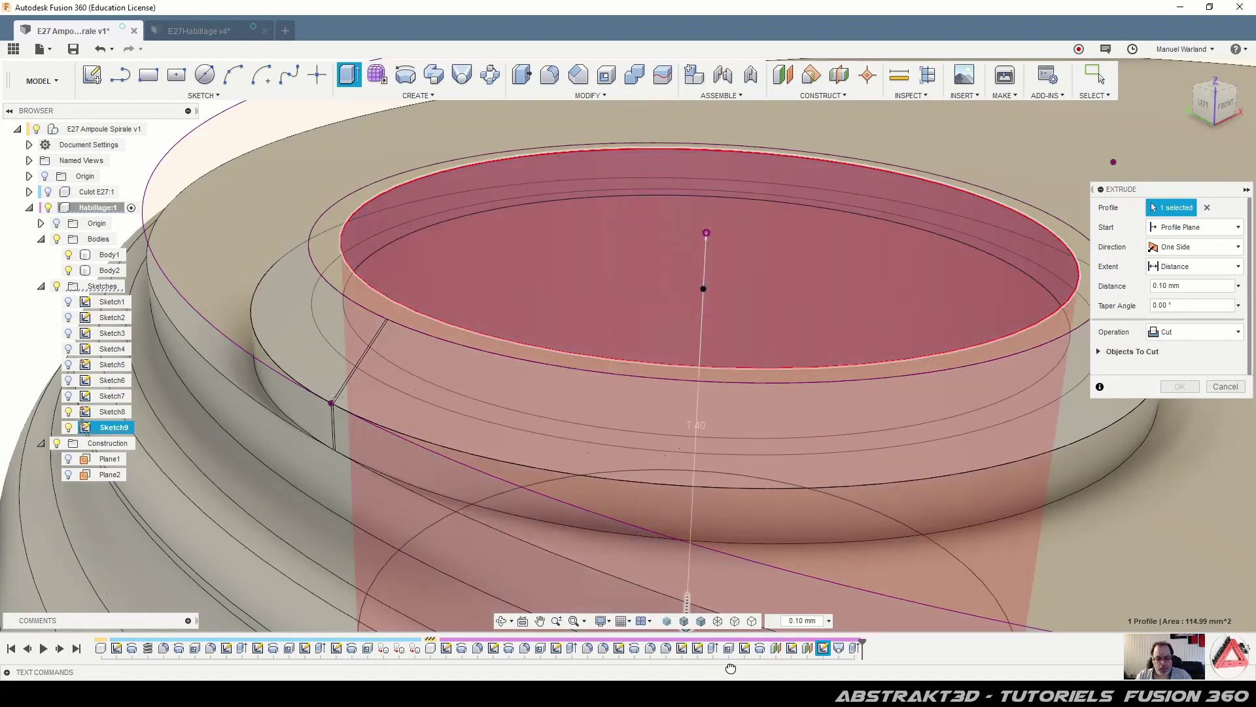
pyautogui.scroll(-5, 743, 238)
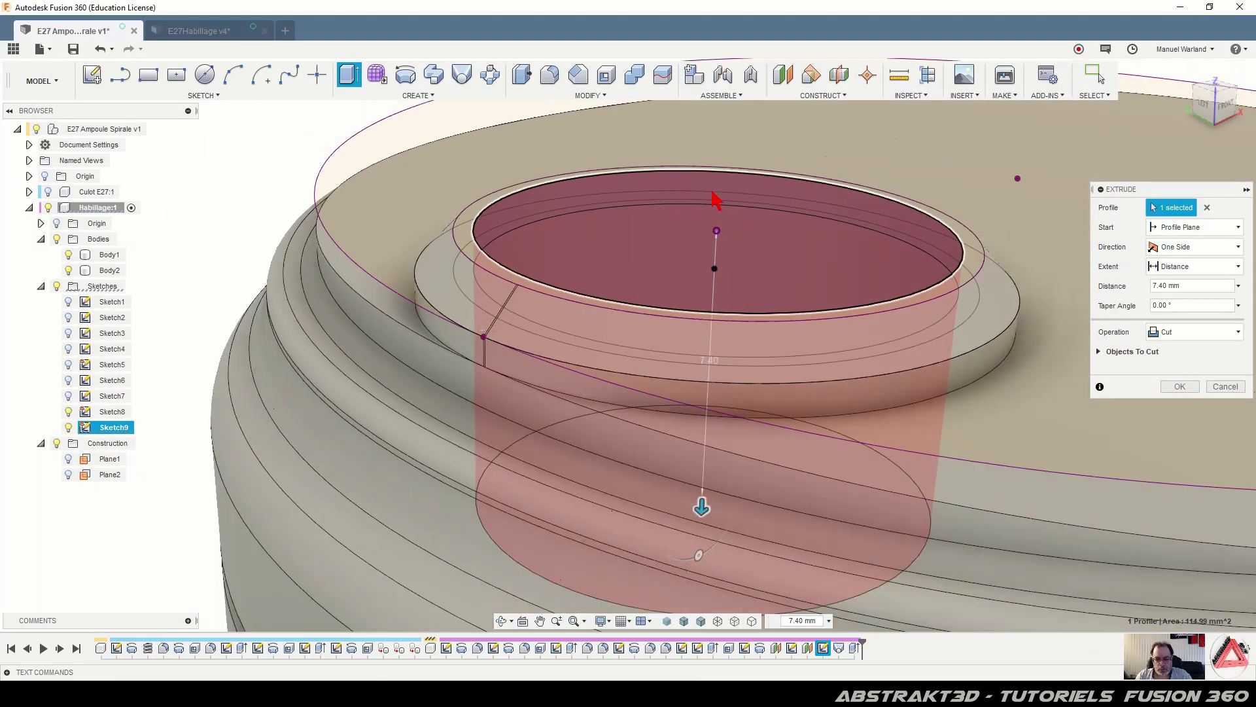
pyautogui.moveTo(725, 480)
pyautogui.keyDown('shift'); pyautogui.mouseDown(button='middle')
pyautogui.moveTo(715, 342)
pyautogui.moveTo(703, 469)
pyautogui.mouseUp(button='middle'); pyautogui.keyUp('shift')
pyautogui.keyDown('shift'); pyautogui.moveTo(699, 308); pyautogui.dragTo(700, 426, button='middle'); pyautogui.keyUp('shift')
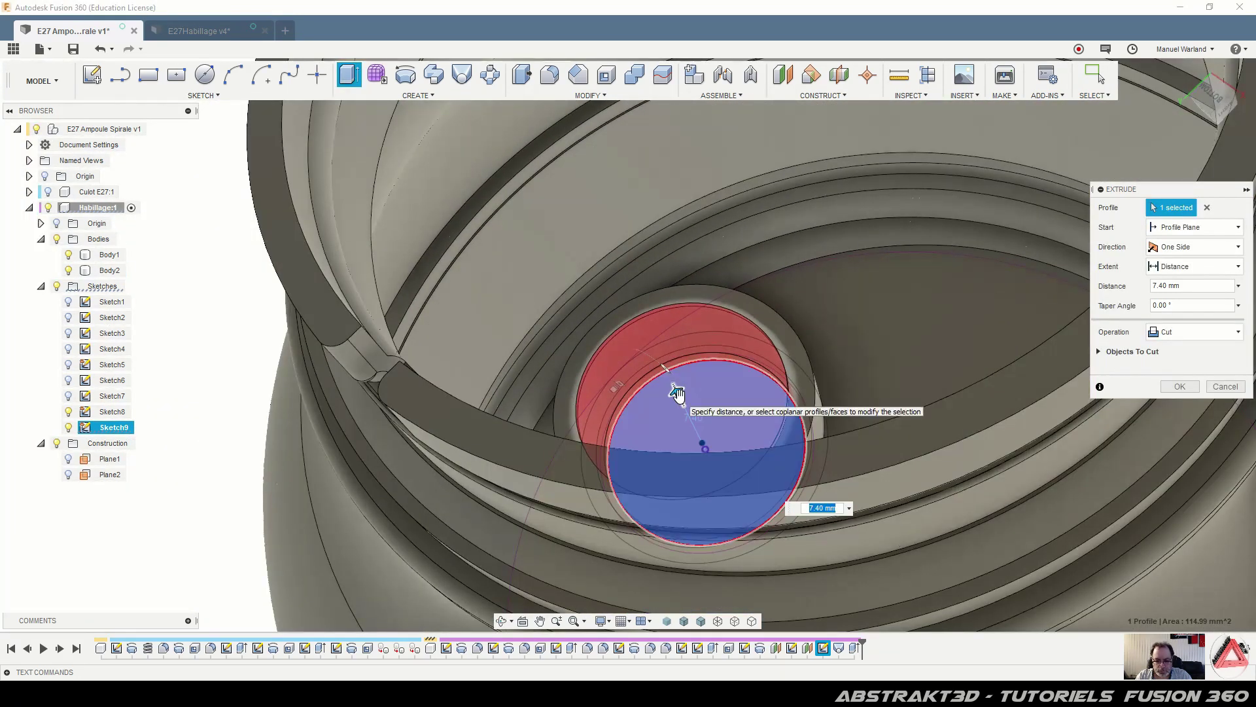
pyautogui.keyDown('shift'); pyautogui.moveTo(826, 334); pyautogui.dragTo(741, 451, button='middle'); pyautogui.keyUp('shift')
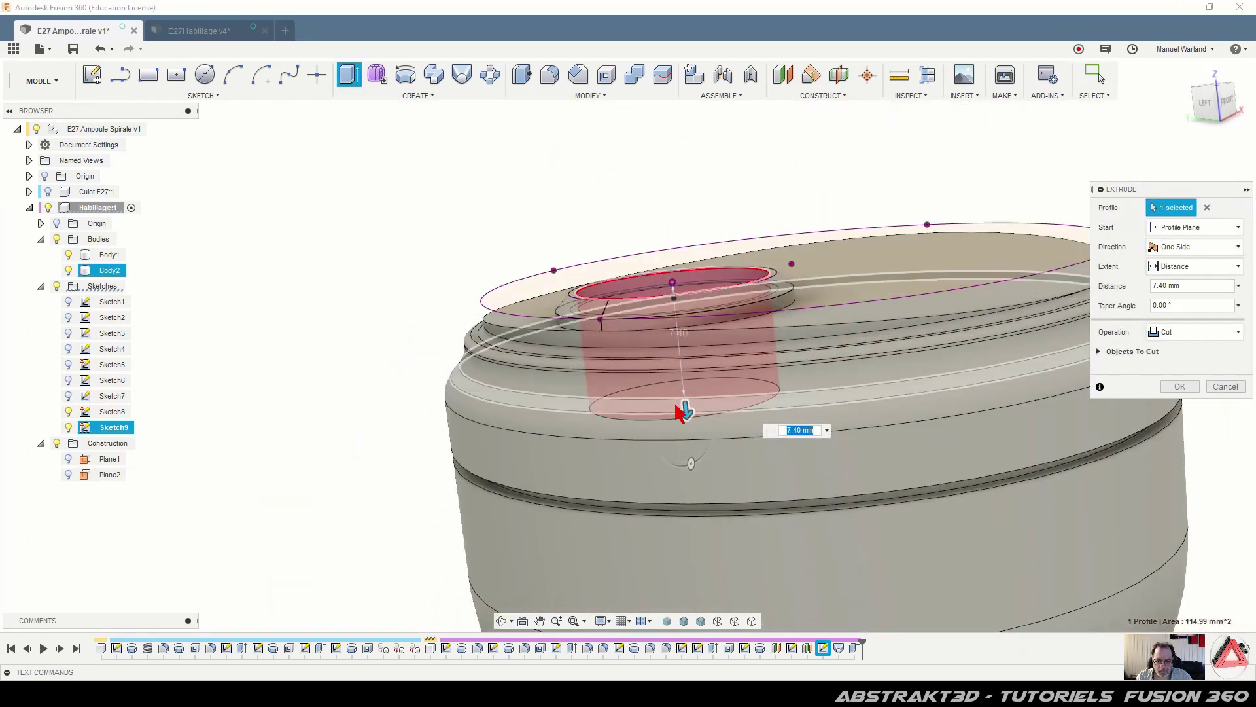
pyautogui.moveTo(685, 411); pyautogui.dragTo(721, 471)
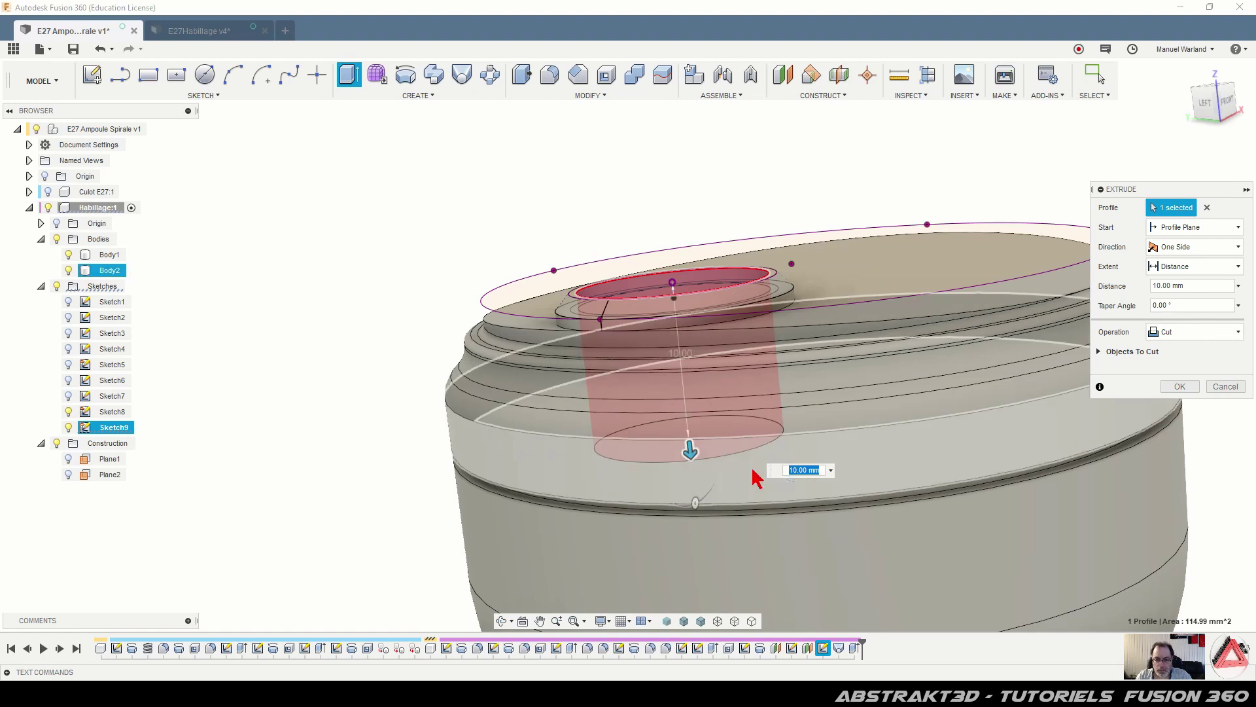
pyautogui.click(1180, 386)
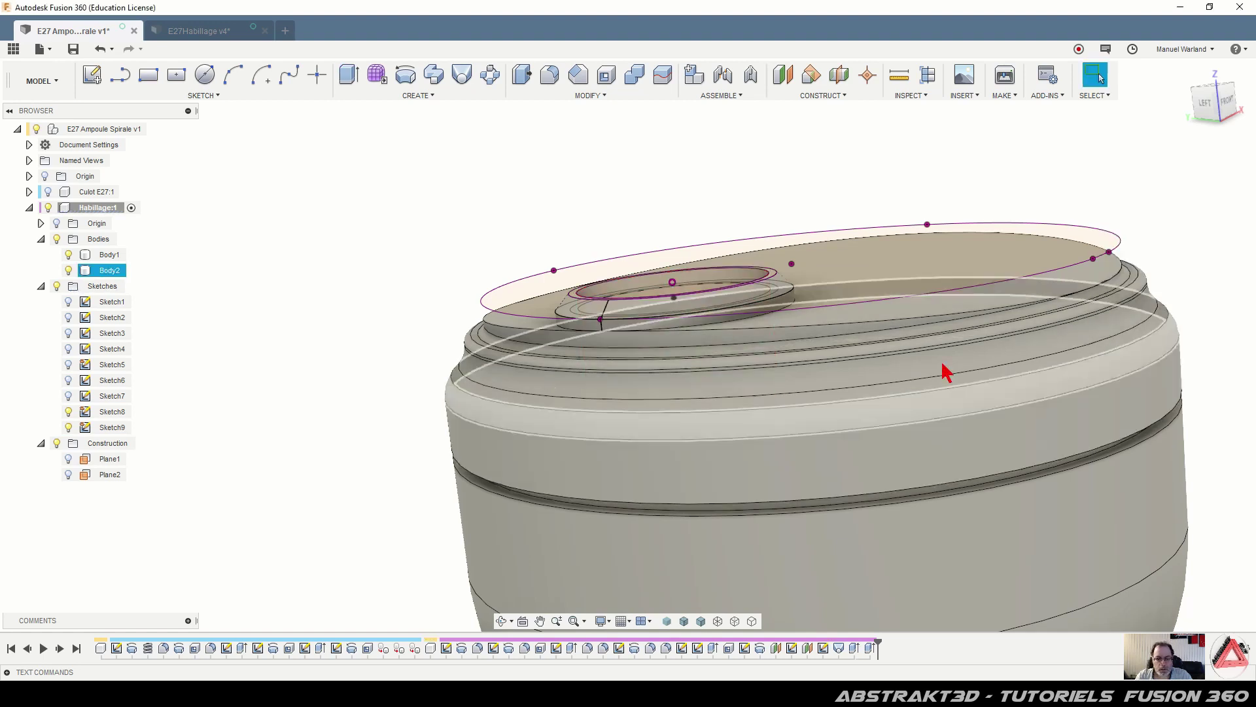
# Hide both circle sketches of the tube socket
pyautogui.moveTo(415, 286)
pyautogui.keyDown('shift'); pyautogui.mouseDown(button='middle')
pyautogui.moveTo(407, 292)
pyautogui.moveTo(413, 264)
pyautogui.mouseUp(button='middle'); pyautogui.keyUp('shift')
pyautogui.click(68, 414)
pyautogui.click(74, 428)
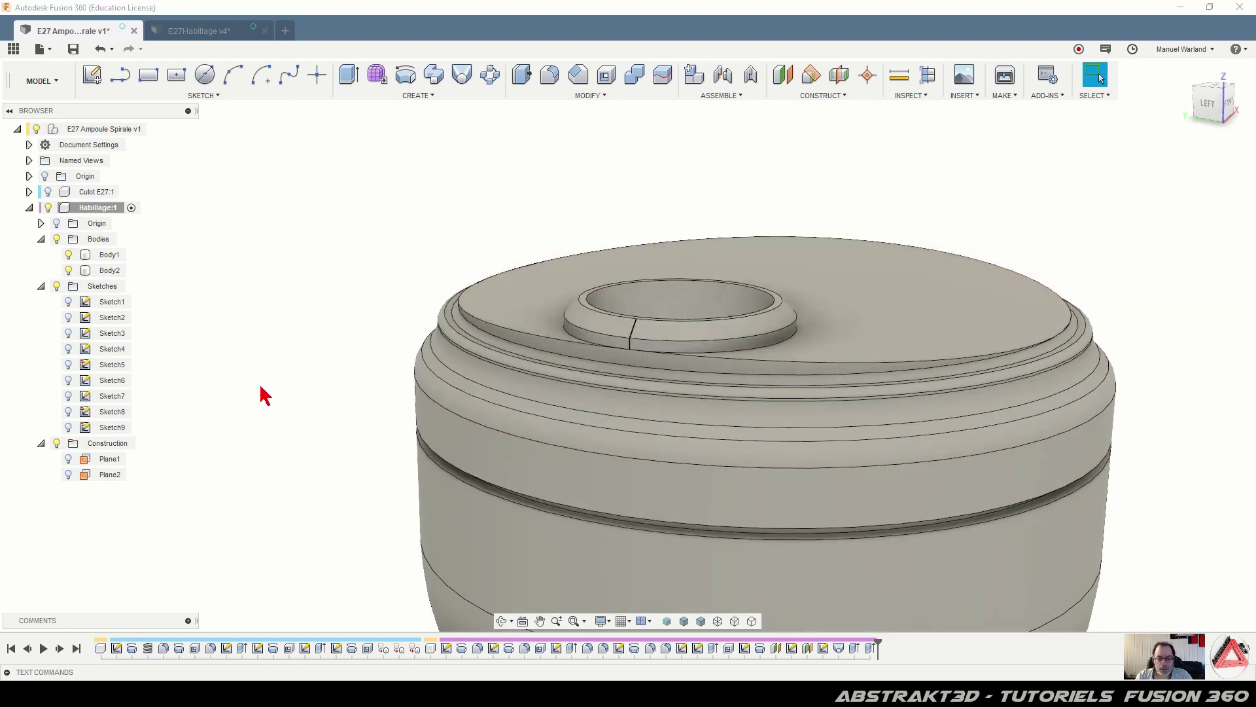
# Examine the tube socket's tapered rim and its through opening from above and from the side
pyautogui.click(790, 266)
pyautogui.scroll(6, 673, 317)
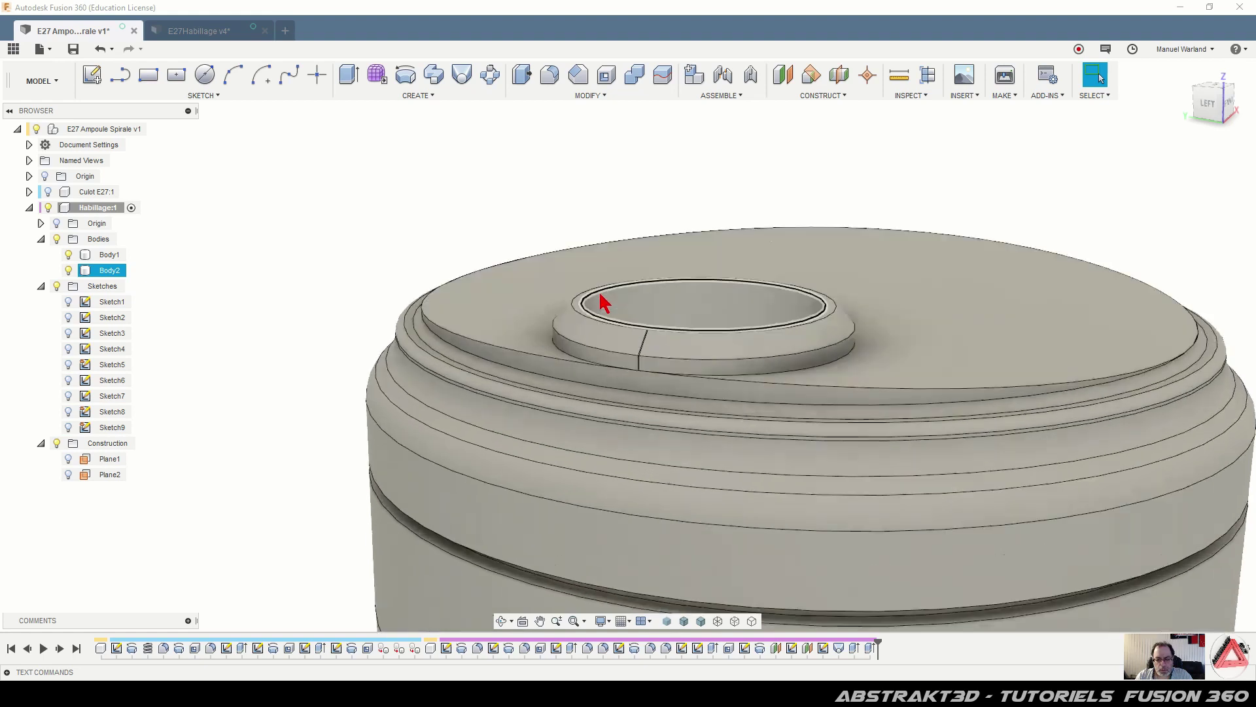
pyautogui.keyDown('shift'); pyautogui.moveTo(628, 348); pyautogui.dragTo(689, 421, button='middle'); pyautogui.keyUp('shift')
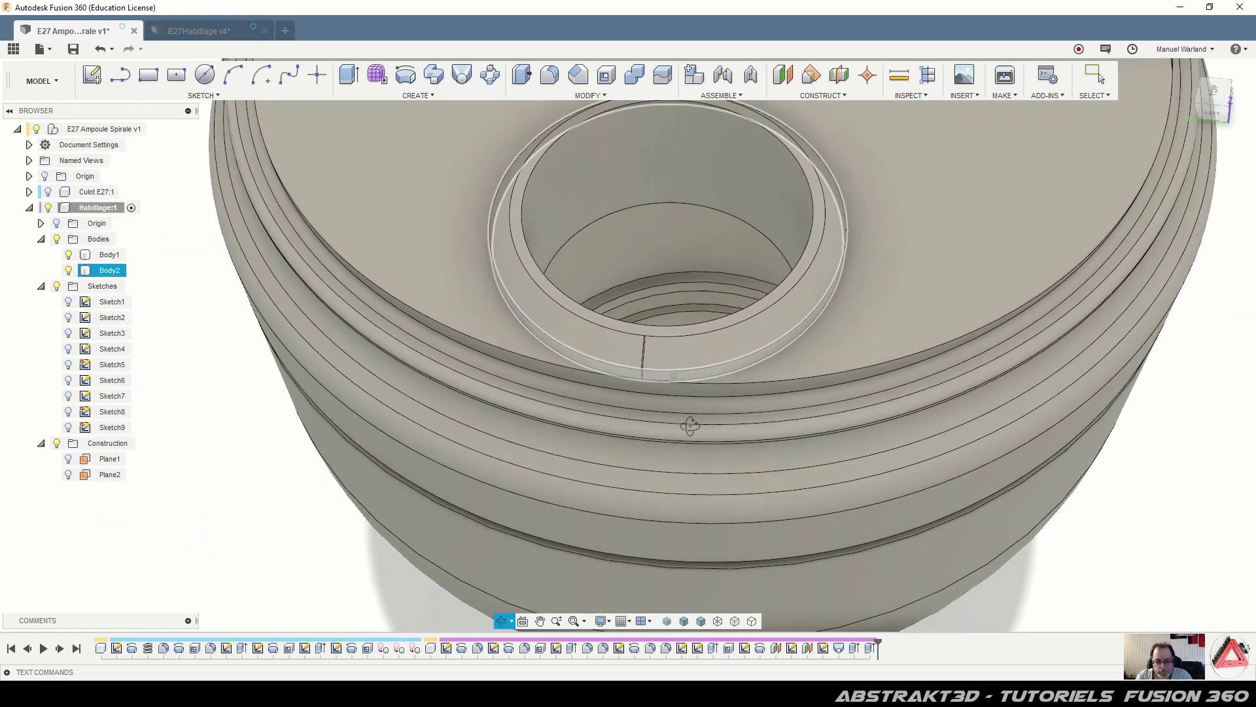
pyautogui.scroll(3, 672, 368)
pyautogui.keyDown('shift'); pyautogui.moveTo(674, 368); pyautogui.dragTo(714, 311, button='middle'); pyautogui.keyUp('shift')
pyautogui.scroll(-5, 469, 272)
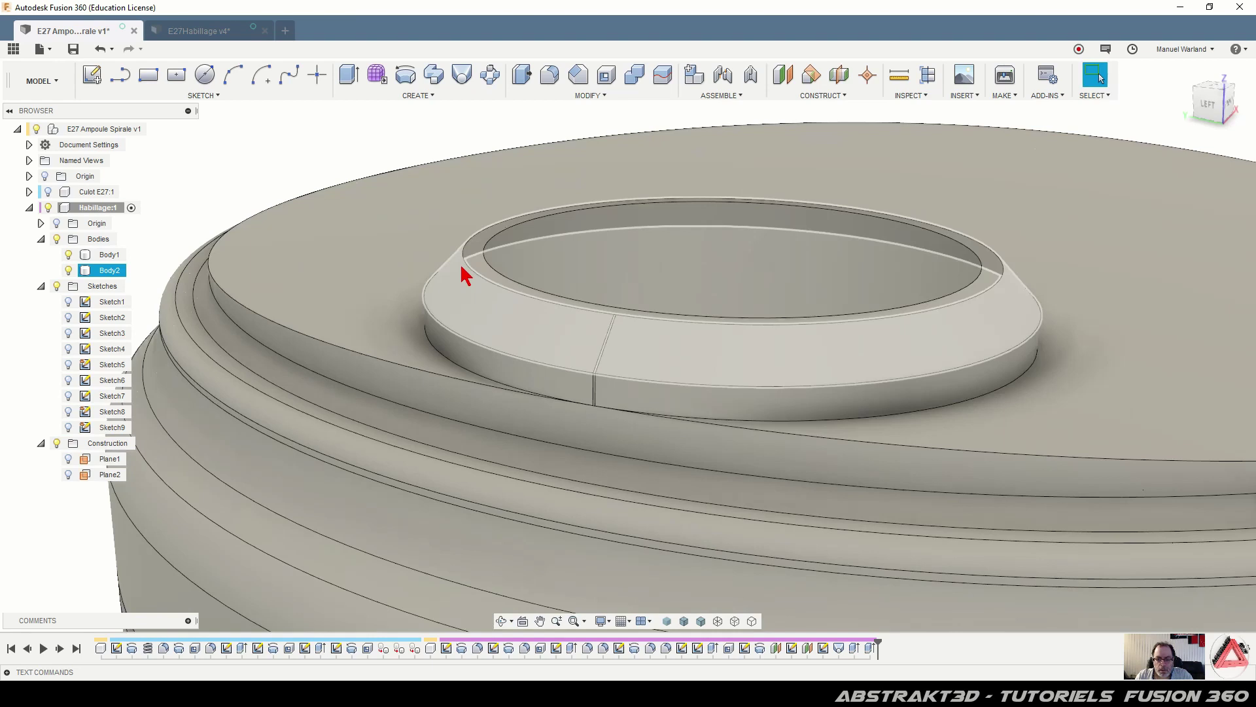
pyautogui.scroll(-3, 463, 275)
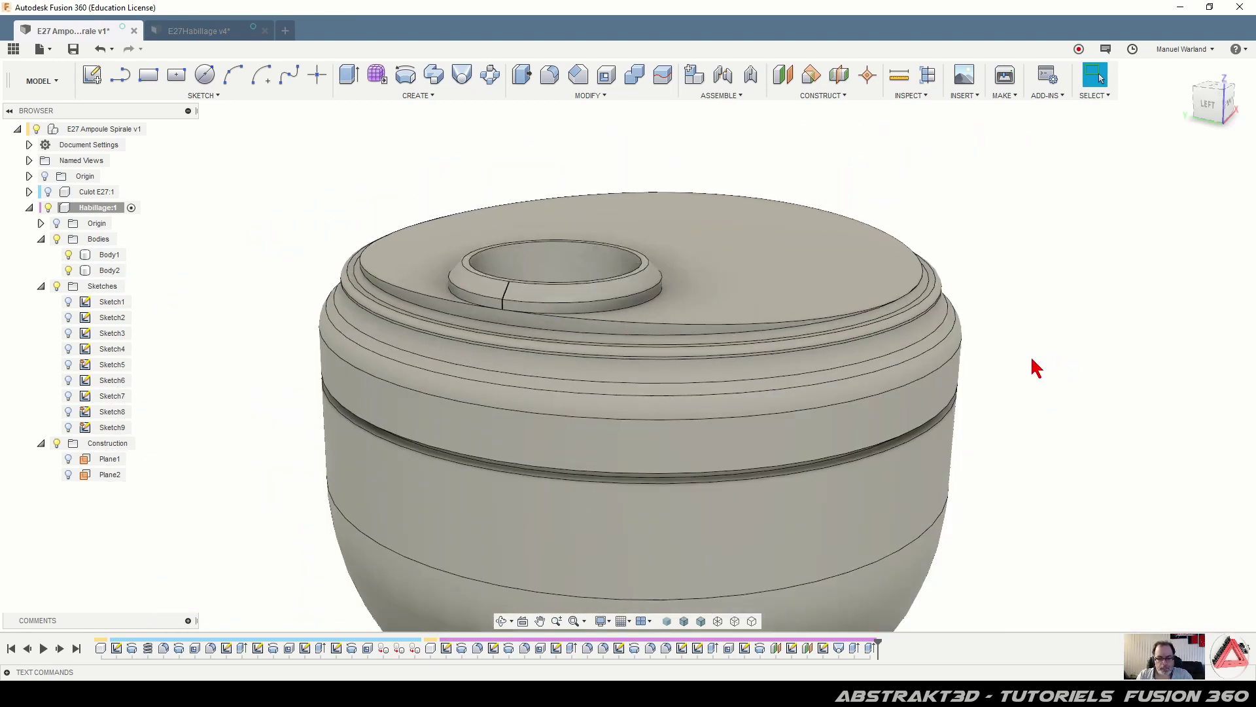
# Circular-pattern the socket's loft, joined extrusion and cut features around the casing's circular edge, full circle with quantity 2
pyautogui.click(498, 83)
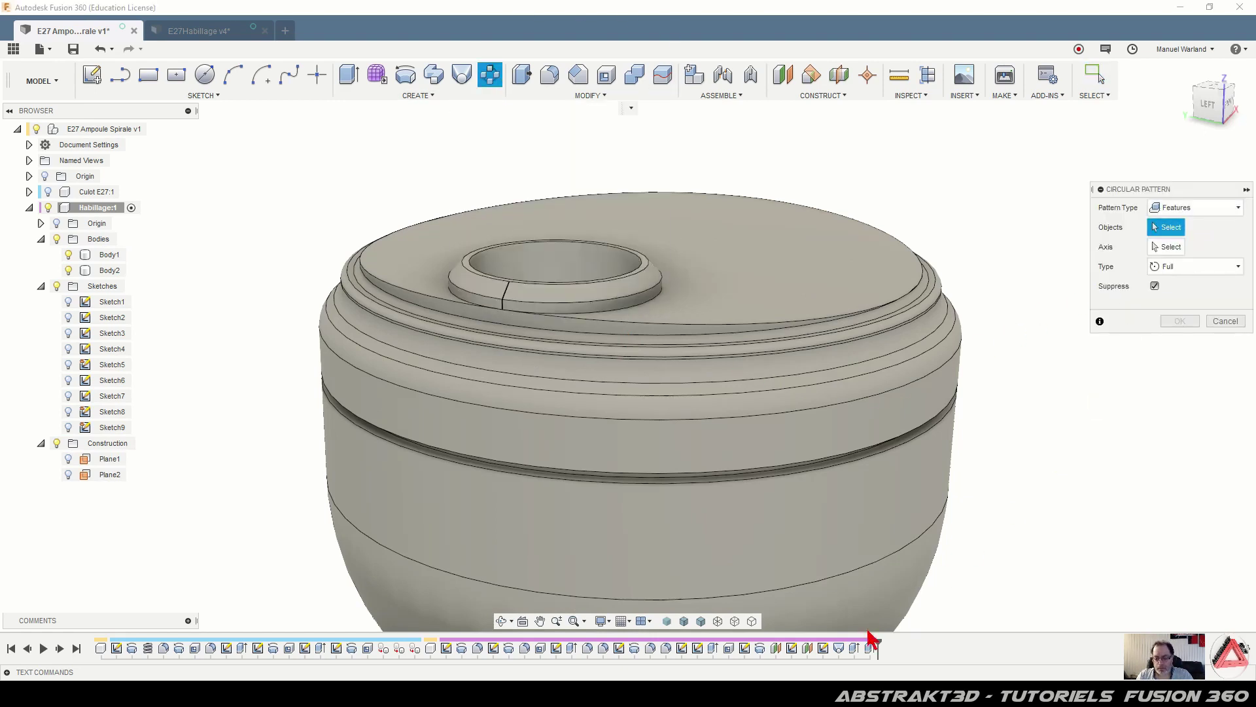
pyautogui.click(840, 649)
pyautogui.click(854, 649)
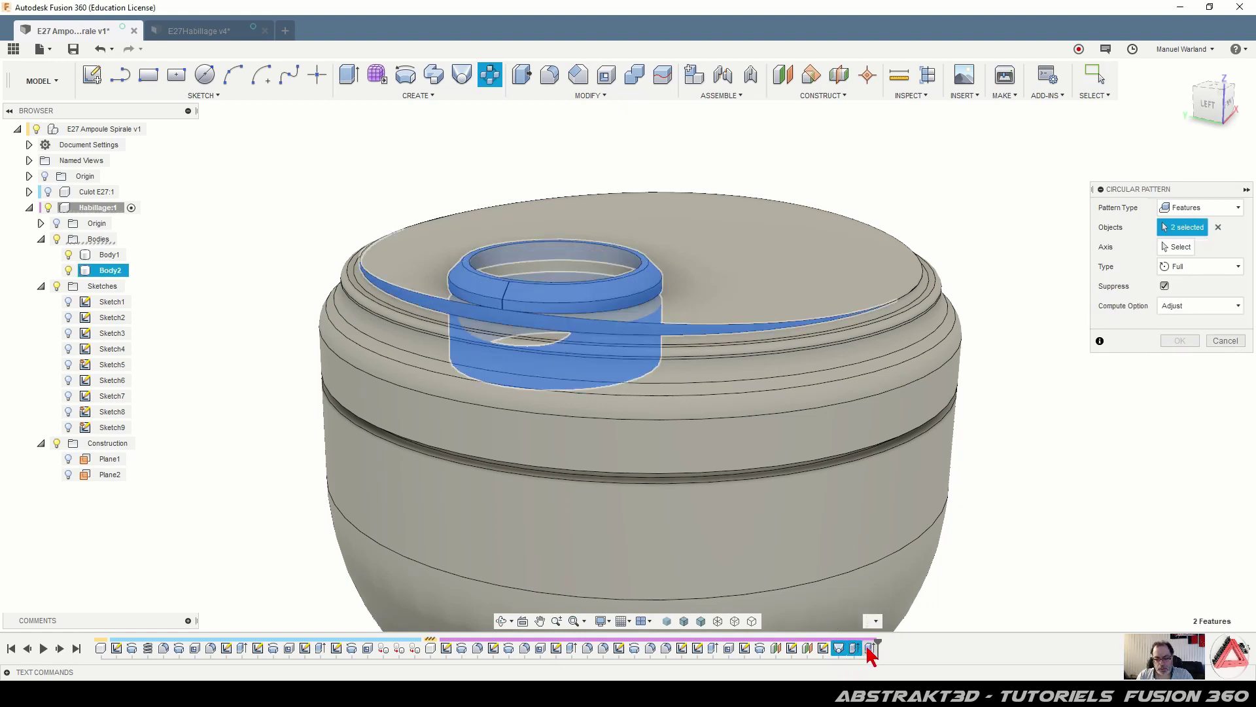
pyautogui.click(868, 649)
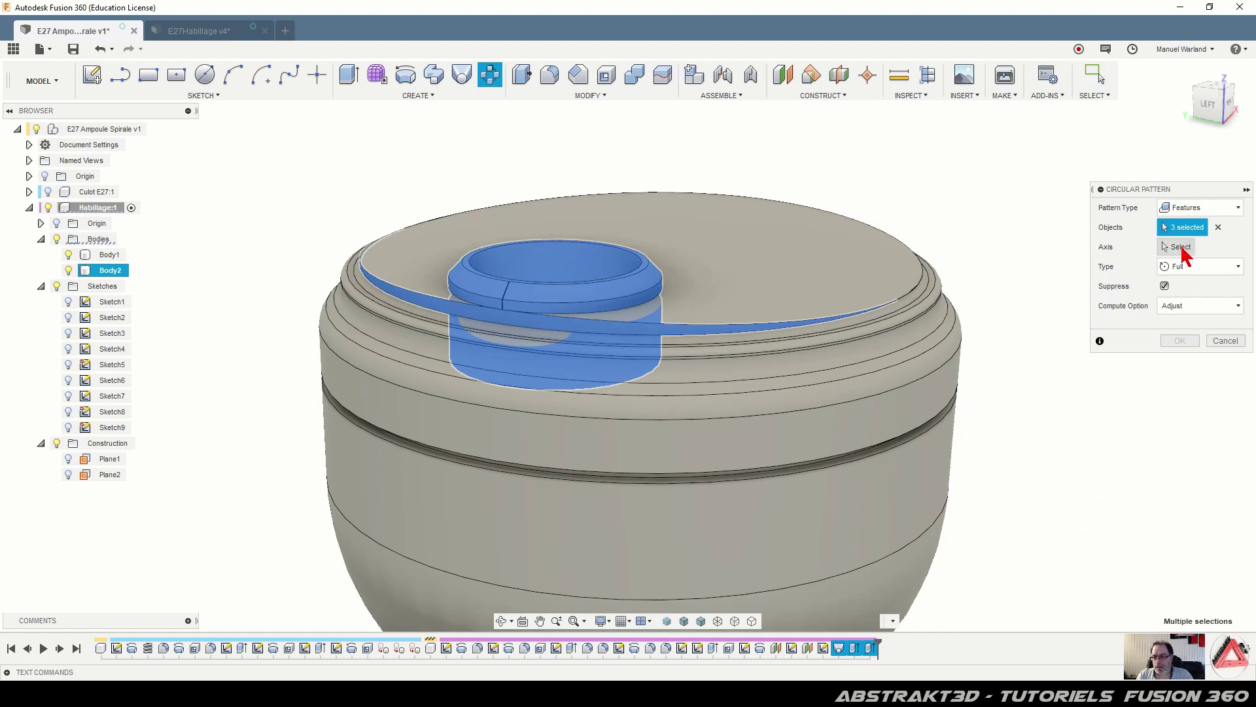
pyautogui.click(1181, 250)
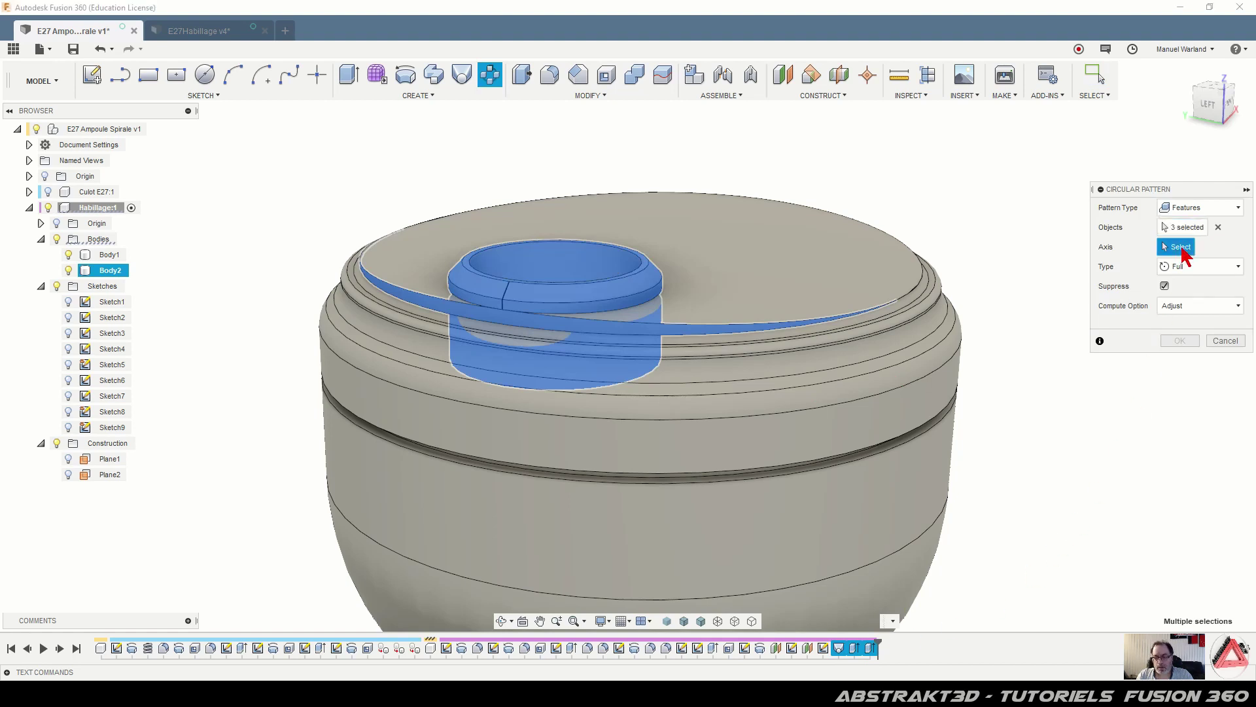
pyautogui.click(966, 414)
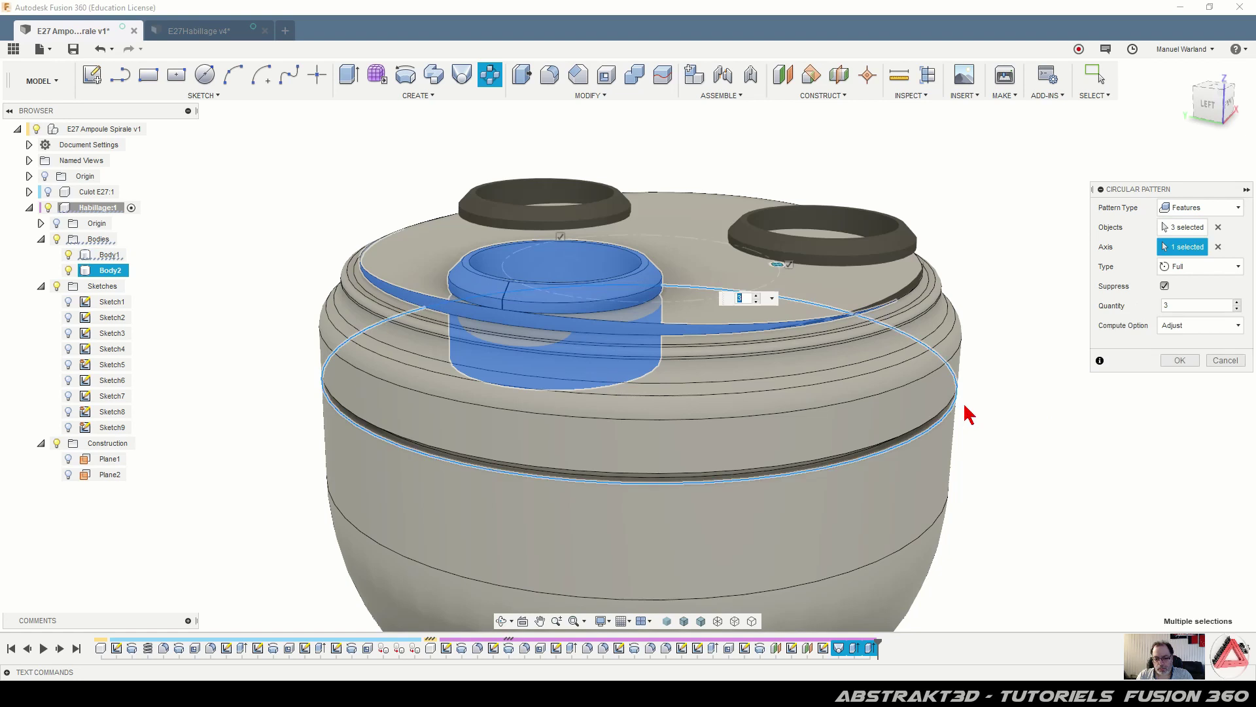
pyautogui.click(1237, 309)
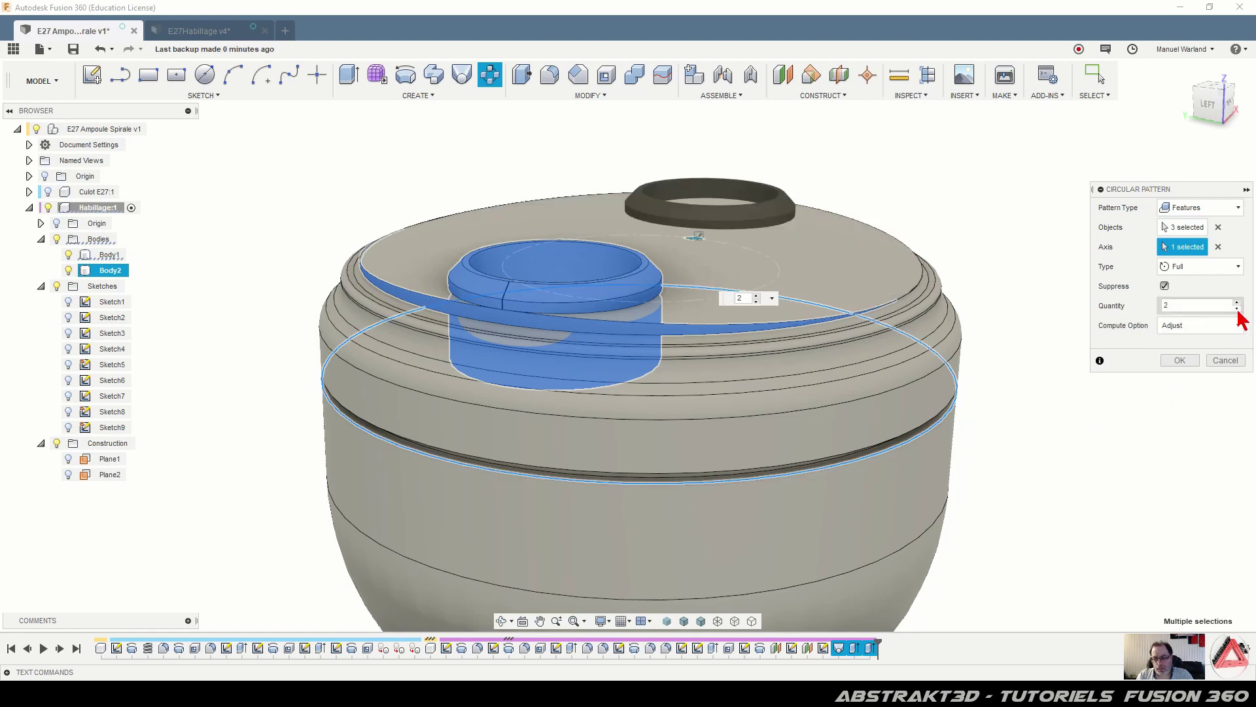
pyautogui.click(1183, 362)
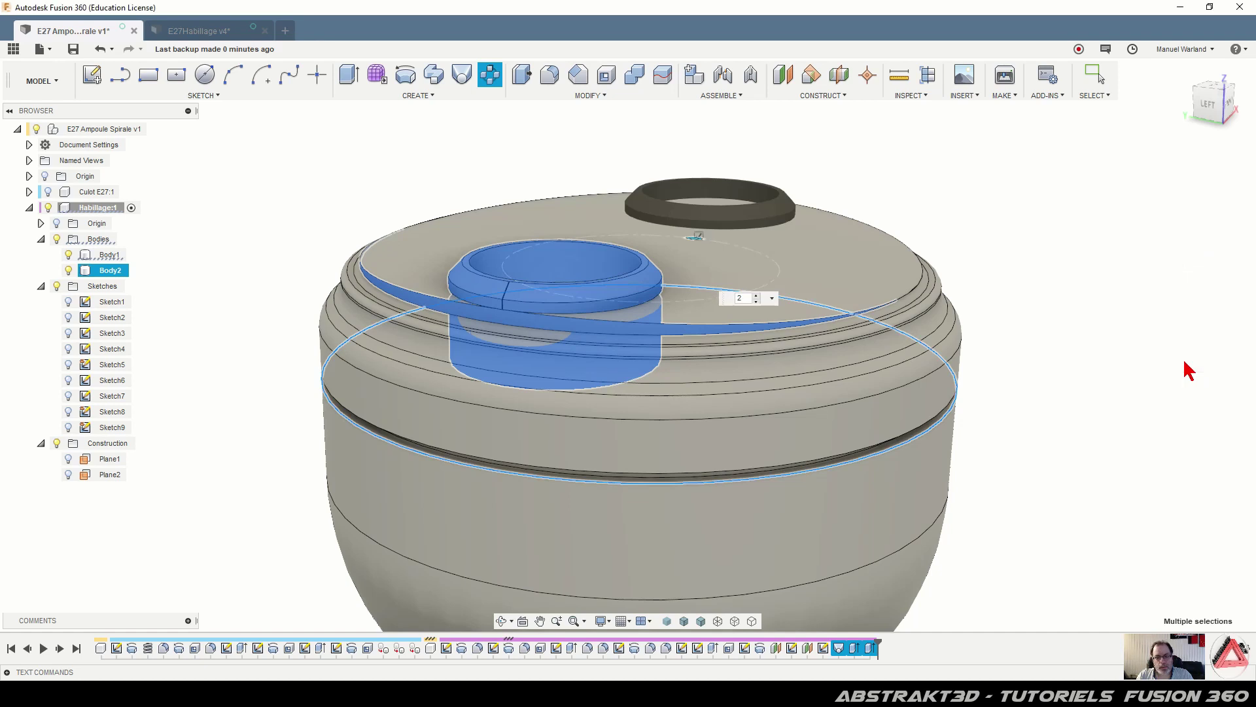
# Examine the casing with its two tube sockets from several angles
pyautogui.keyDown('shift'); pyautogui.moveTo(1181, 377); pyautogui.dragTo(1098, 429, button='middle'); pyautogui.keyUp('shift')
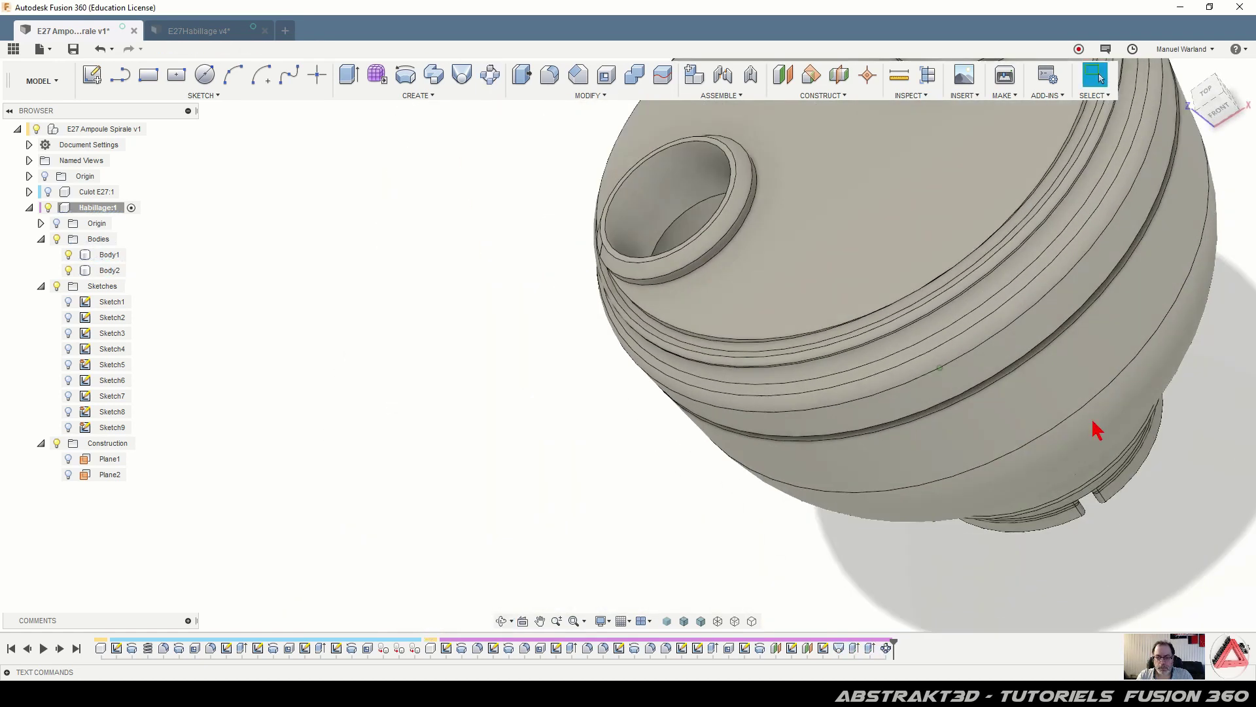
pyautogui.scroll(-5, 838, 507)
pyautogui.keyDown('shift'); pyautogui.moveTo(897, 395); pyautogui.dragTo(931, 370, button='middle'); pyautogui.keyUp('shift')
pyautogui.scroll(-3, 628, 415)
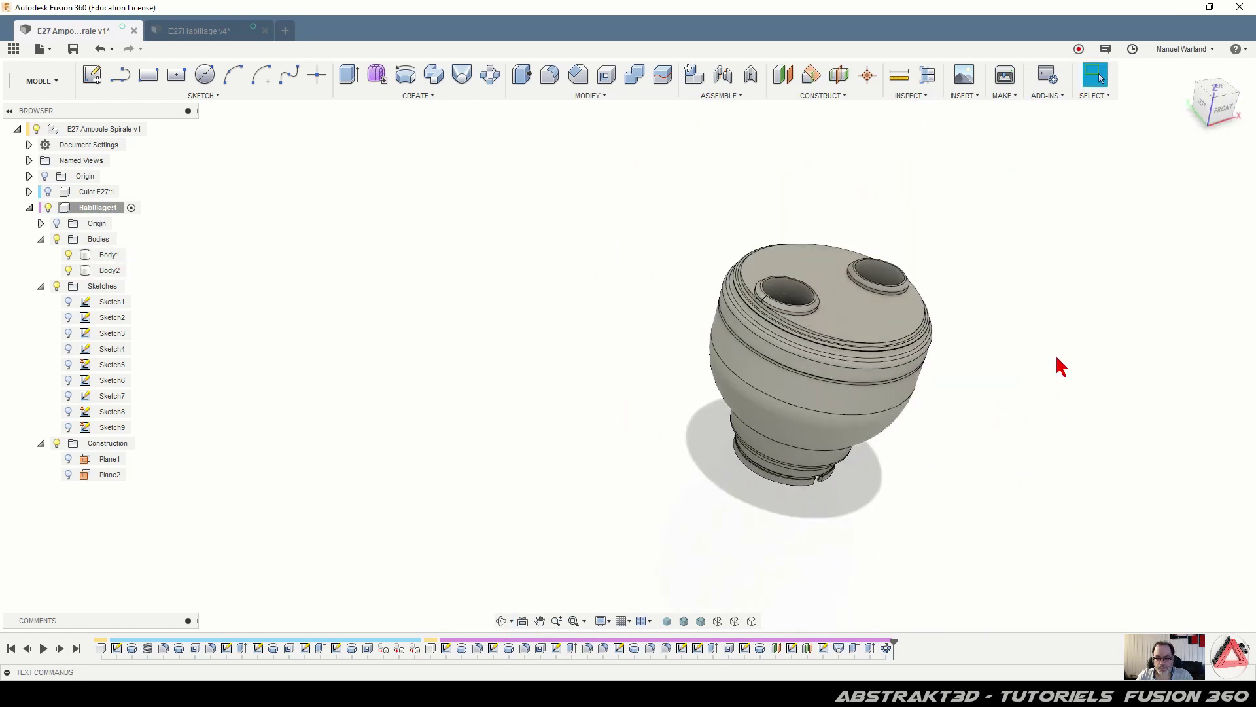
pyautogui.scroll(8, 1038, 301)
pyautogui.moveTo(903, 339)
pyautogui.keyDown('shift'); pyautogui.mouseDown(button='middle')
pyautogui.moveTo(862, 350)
pyautogui.moveTo(872, 381)
pyautogui.moveTo(874, 278)
pyautogui.moveTo(869, 367)
pyautogui.moveTo(886, 367)
pyautogui.moveTo(875, 315)
pyautogui.moveTo(829, 284)
pyautogui.moveTo(864, 292)
pyautogui.moveTo(882, 332)
pyautogui.mouseUp(button='middle'); pyautogui.keyUp('shift')
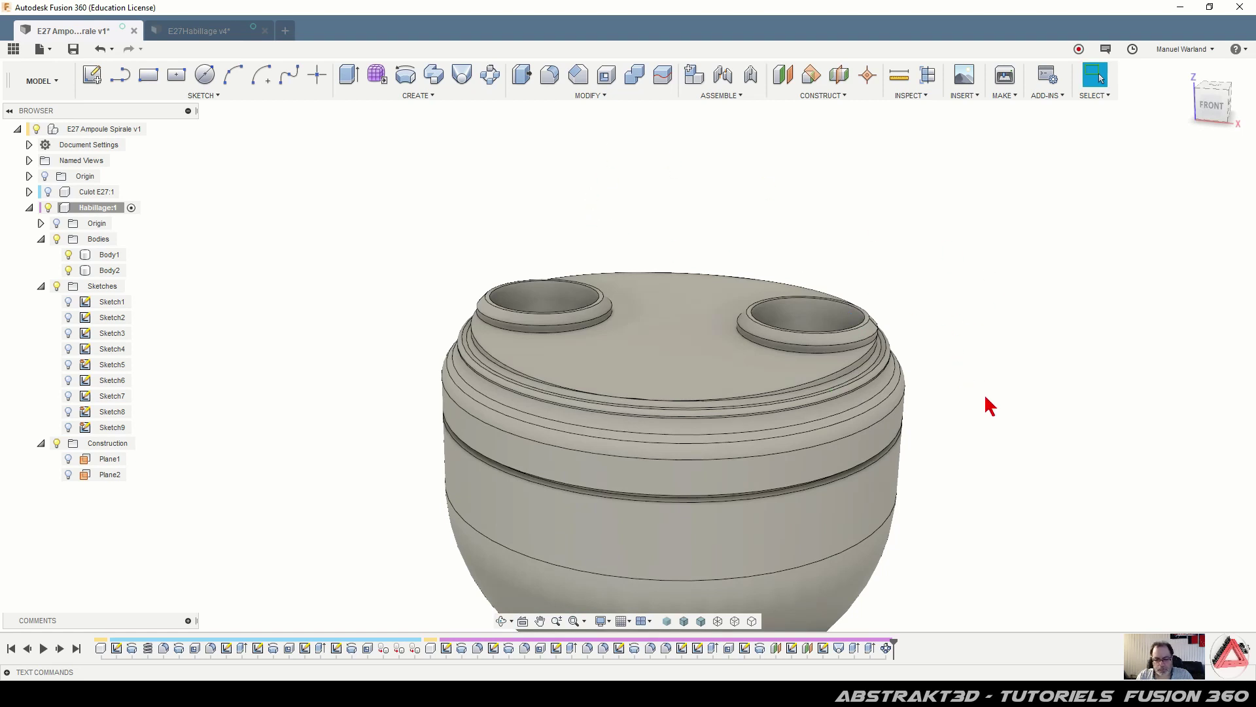
# Fillet the four outer edge segments around the casing's flat top face with a 0.2 mm radius
pyautogui.scroll(3, 1038, 365)
pyautogui.keyDown('shift'); pyautogui.moveTo(1034, 349); pyautogui.dragTo(968, 298, button='middle'); pyautogui.keyUp('shift')
pyautogui.scroll(1, 968, 297)
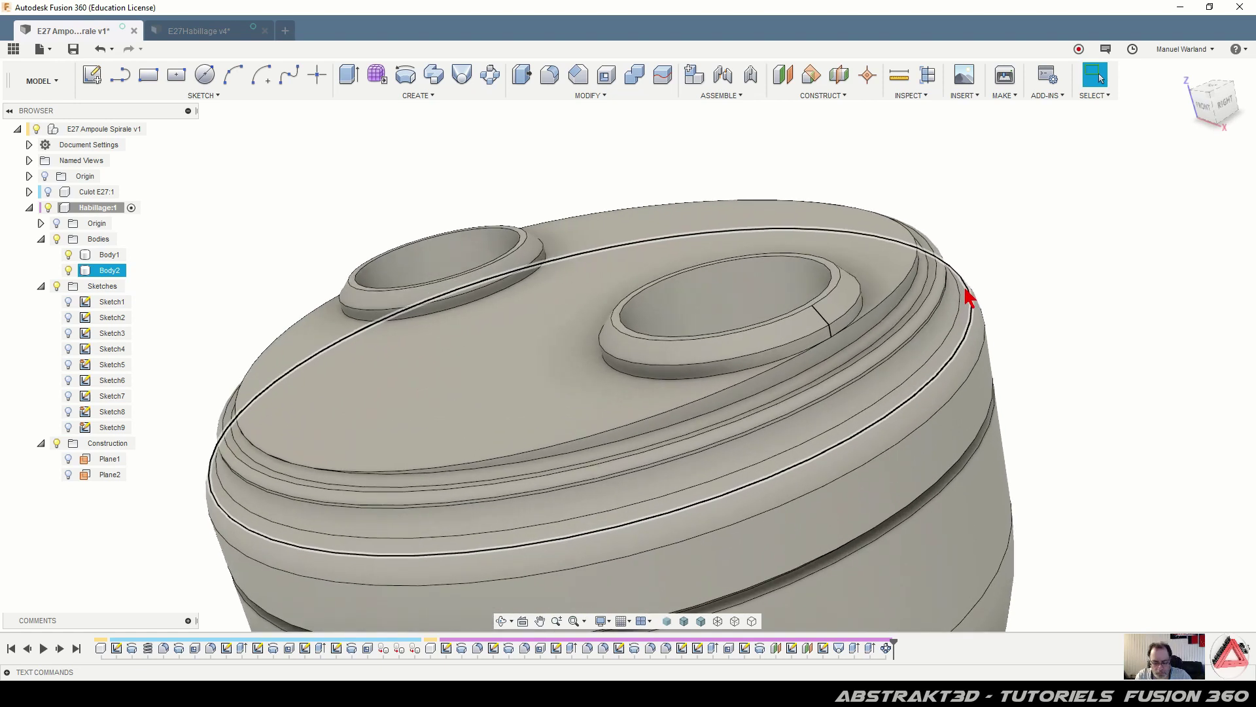
pyautogui.press('f')
pyautogui.click(884, 295)
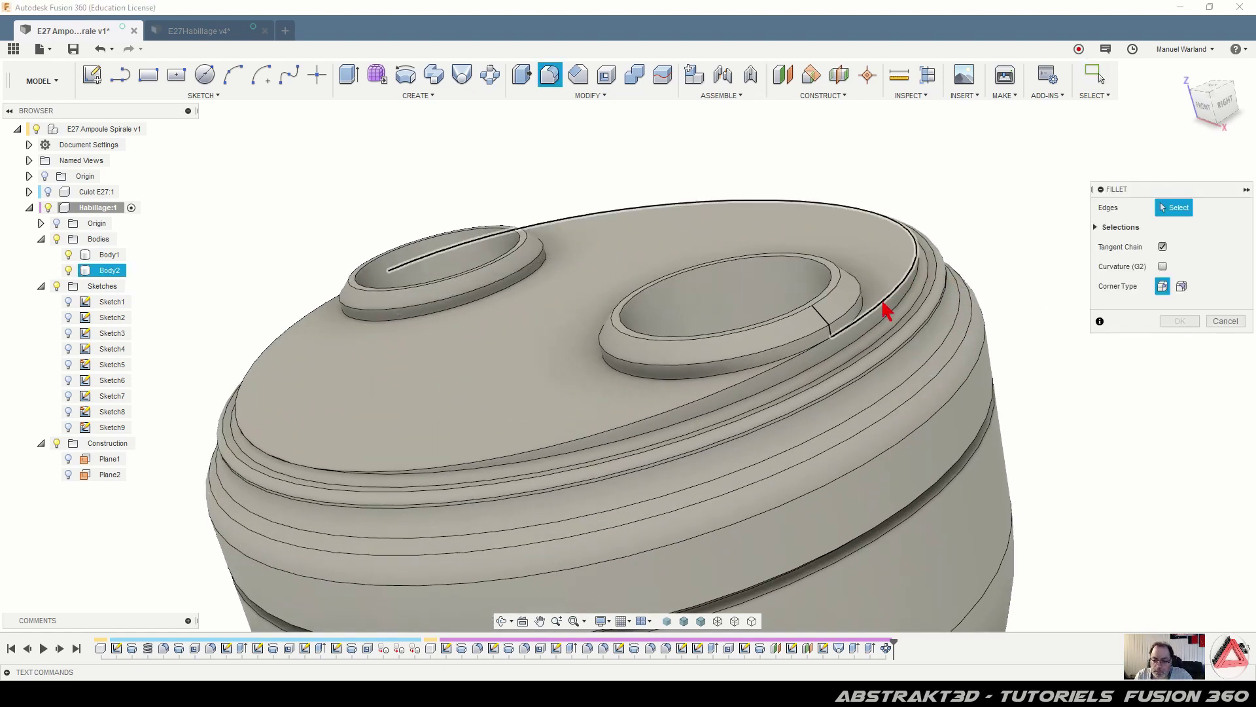
pyautogui.click(844, 333)
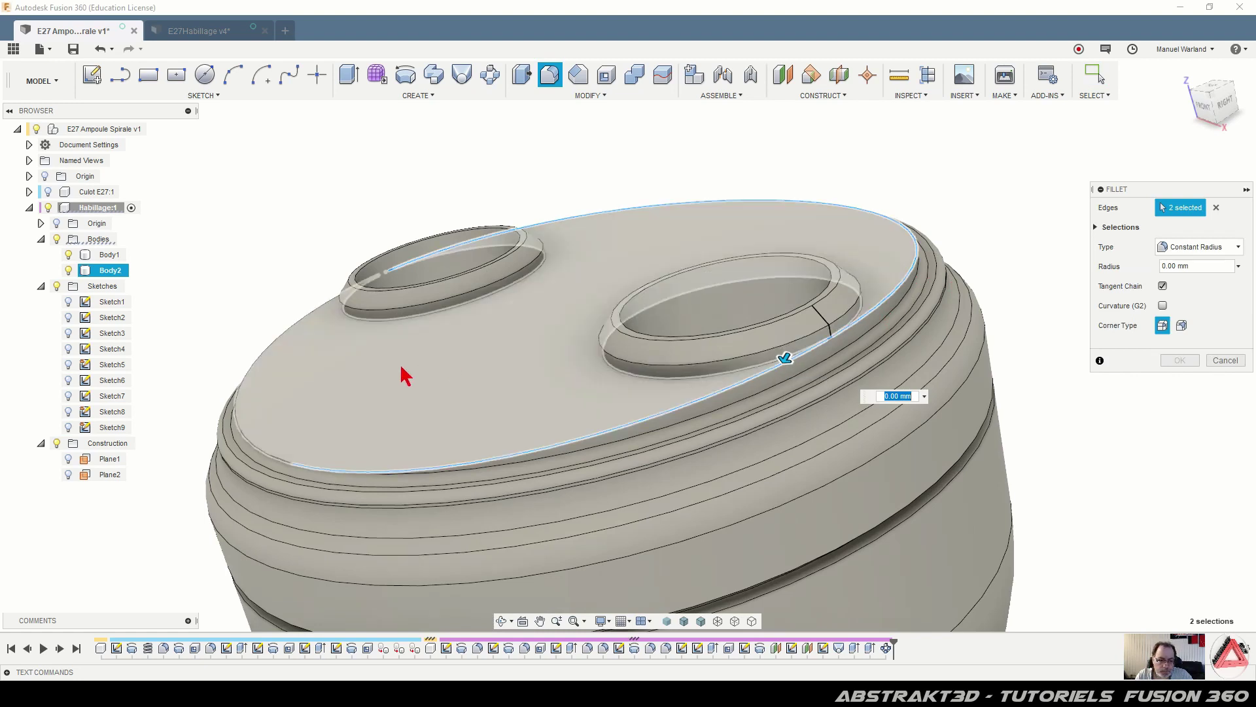
pyautogui.click(241, 410)
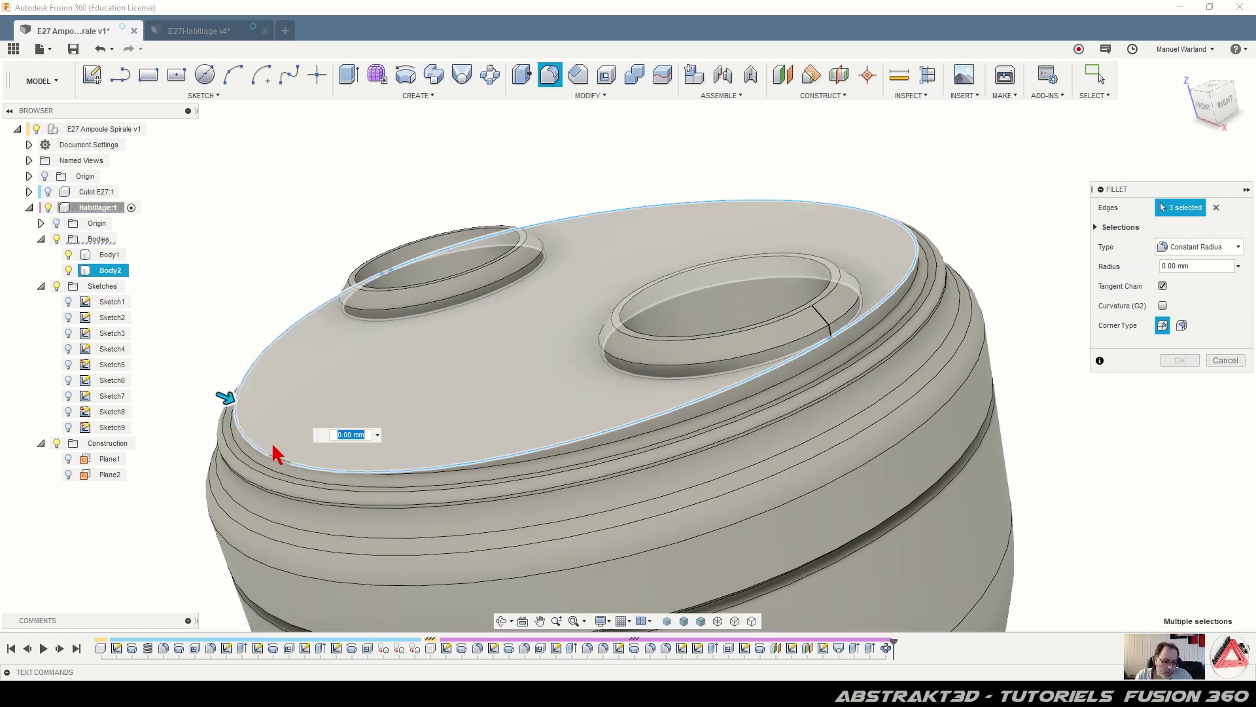
pyautogui.click(285, 463)
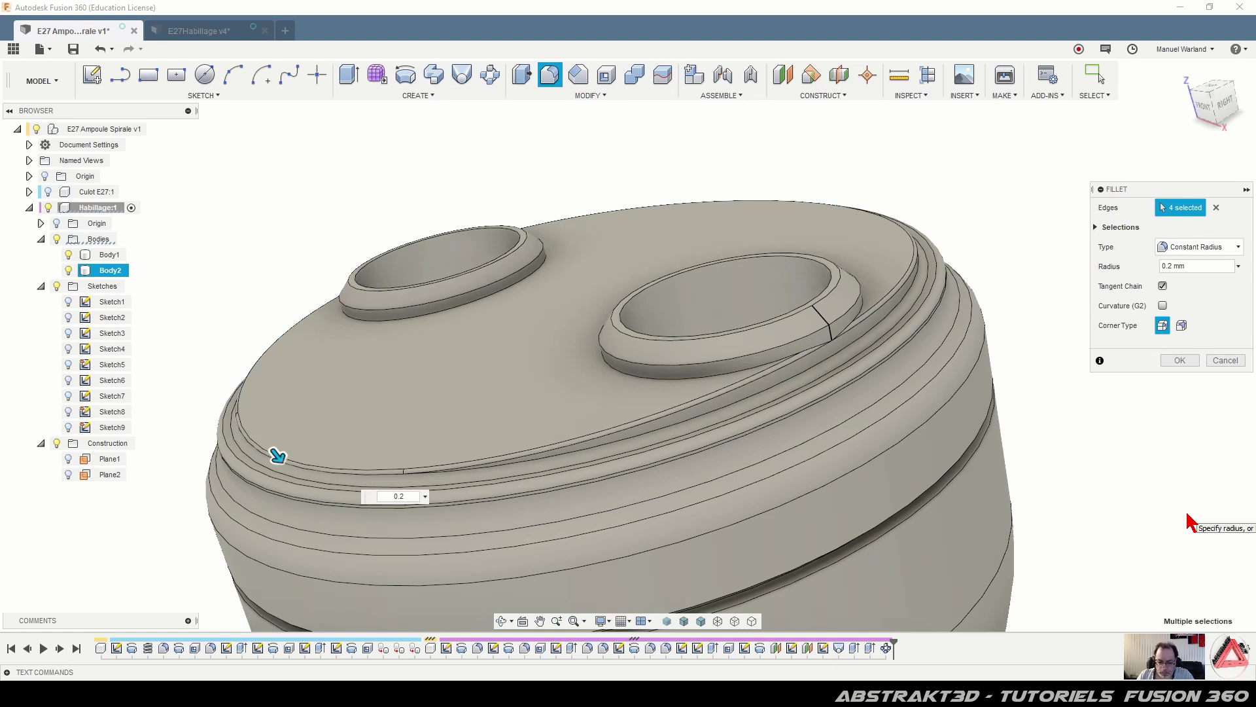
pyautogui.press('Return')
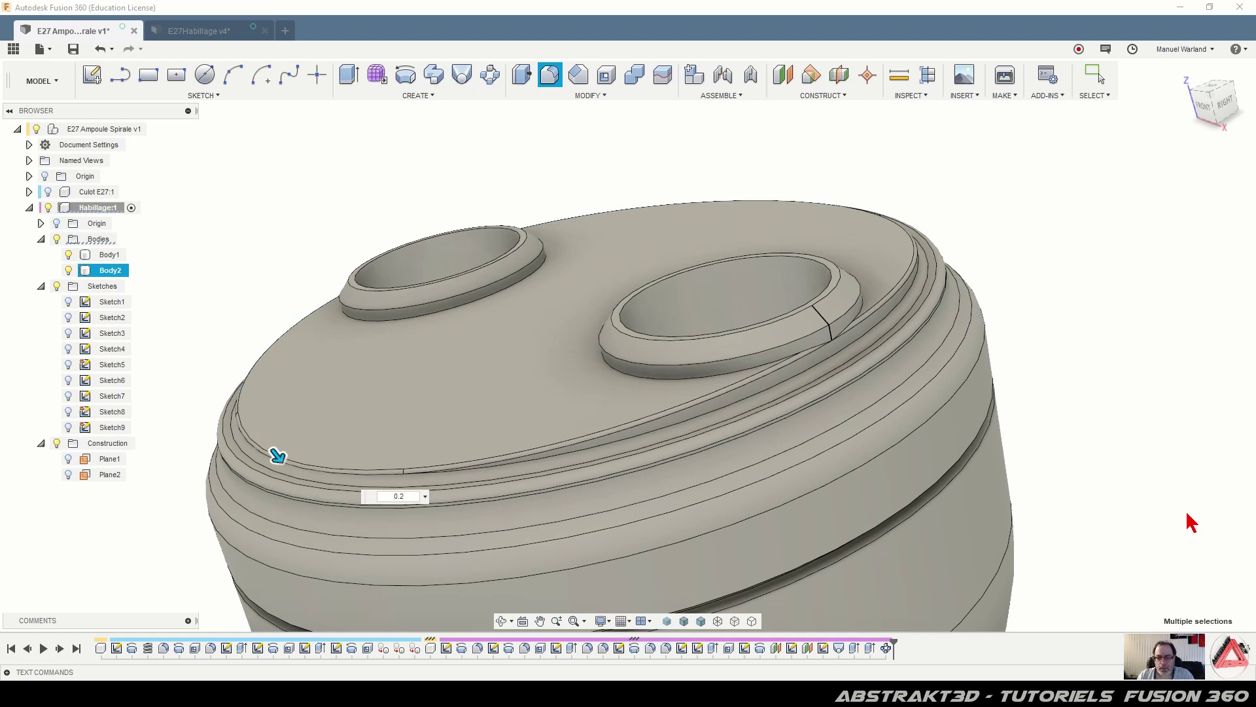
# Try to fillet the base edges of both tube sockets with small radii such as 0.2 mm and 0.03 mm
pyautogui.press('f')
pyautogui.click(700, 383)
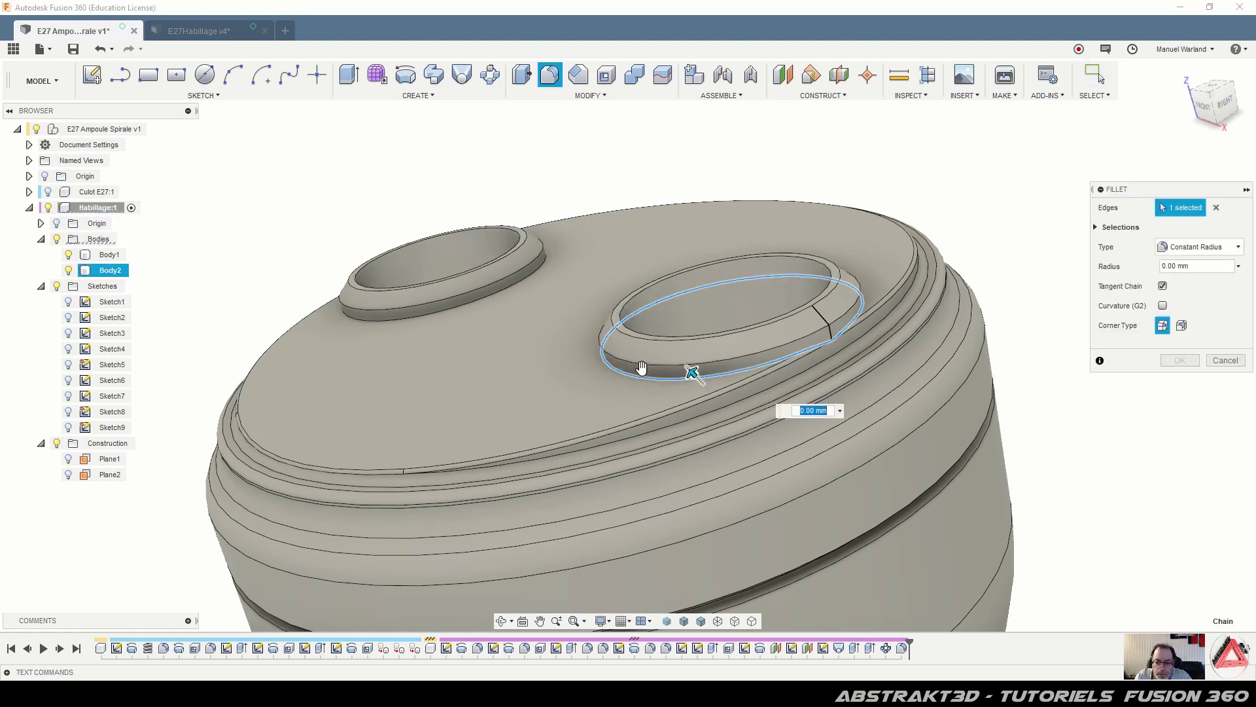
pyautogui.click(440, 316)
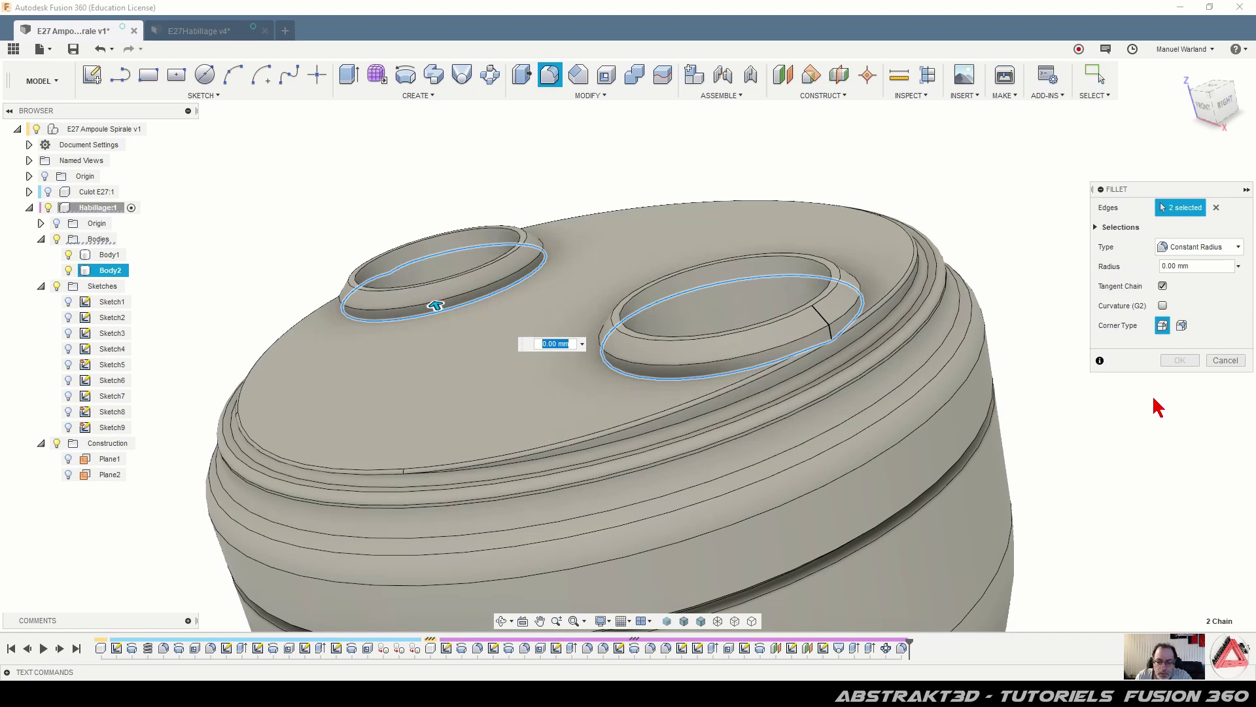
pyautogui.press('Return')
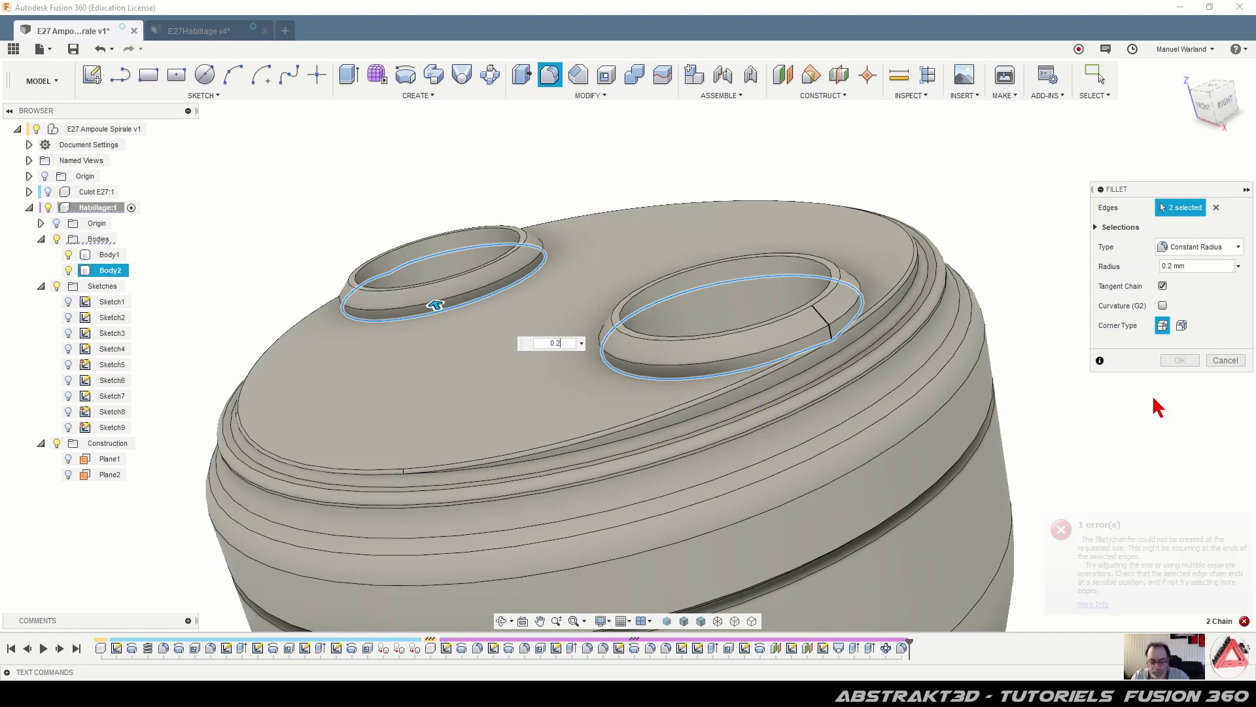
pyautogui.write('01')
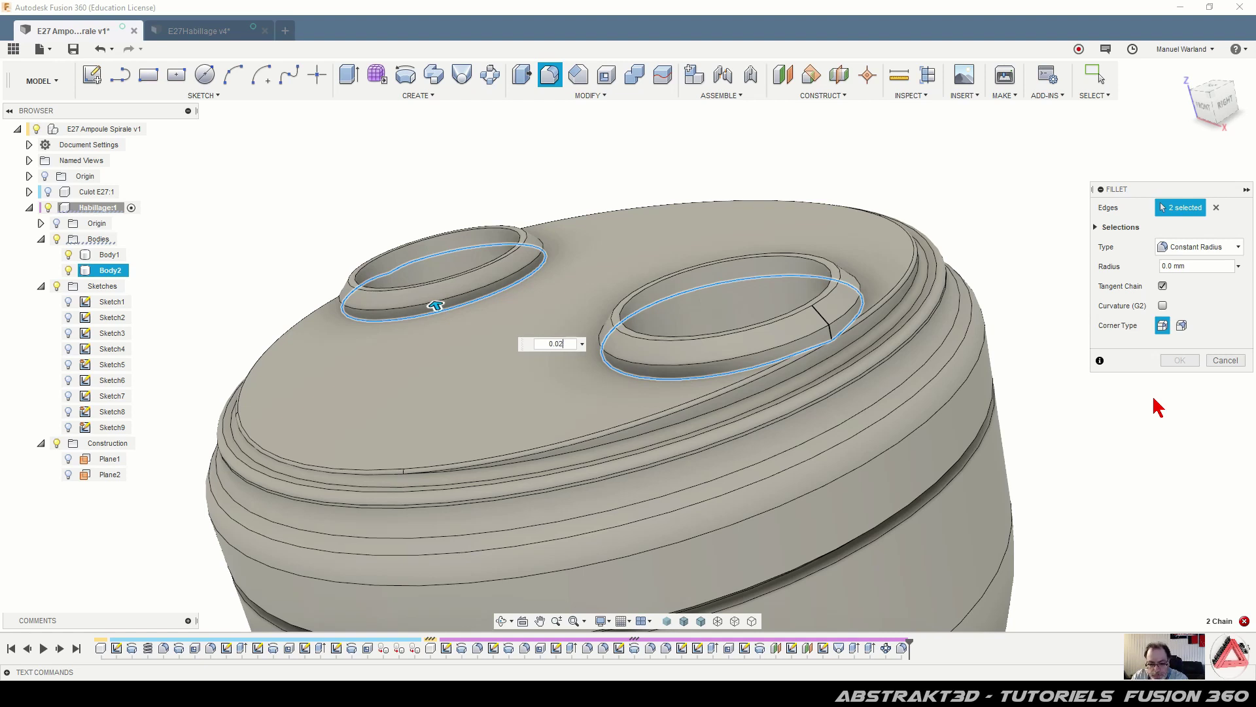
pyautogui.press('BackSpace')
pyautogui.write('3')
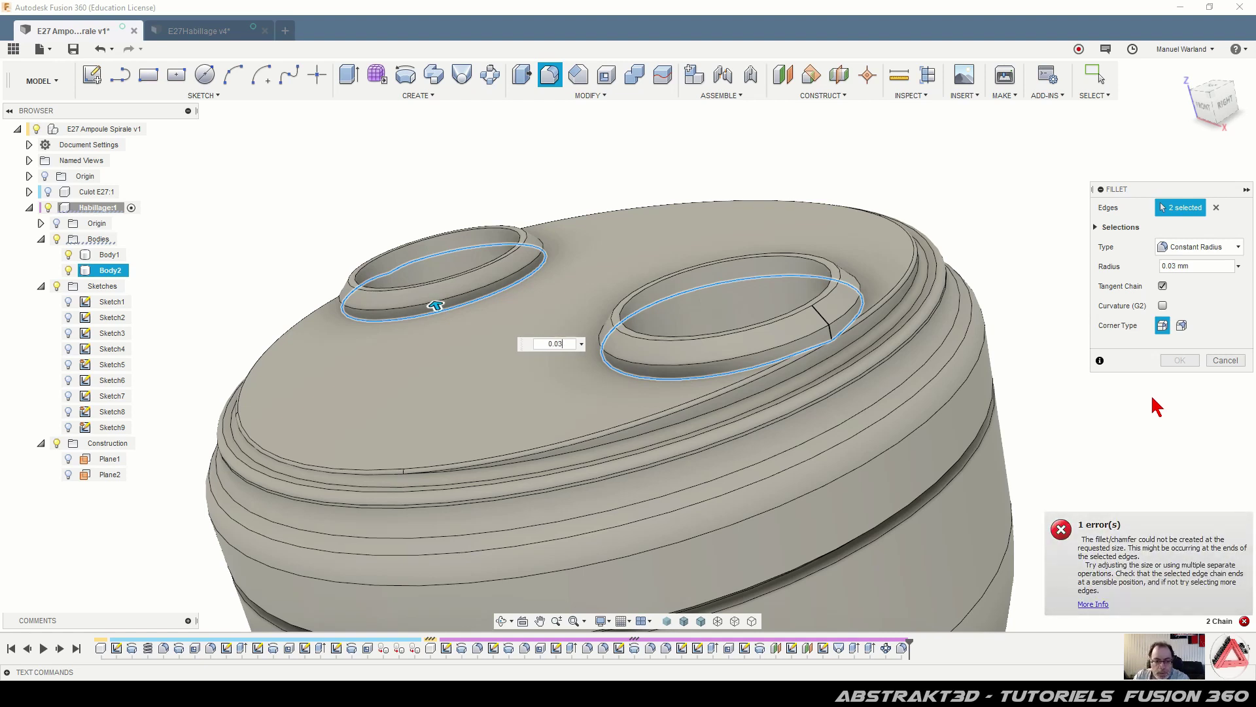
pyautogui.moveTo(435, 303); pyautogui.dragTo(430, 290)
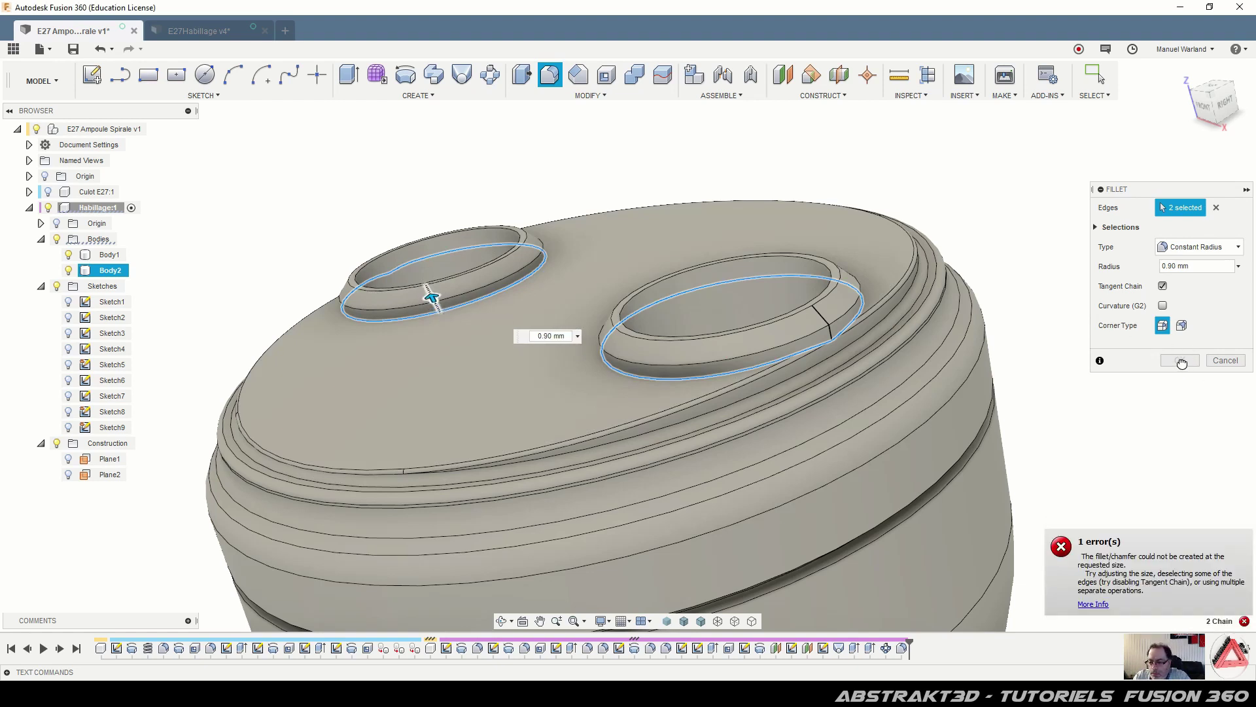
pyautogui.click(1228, 360)
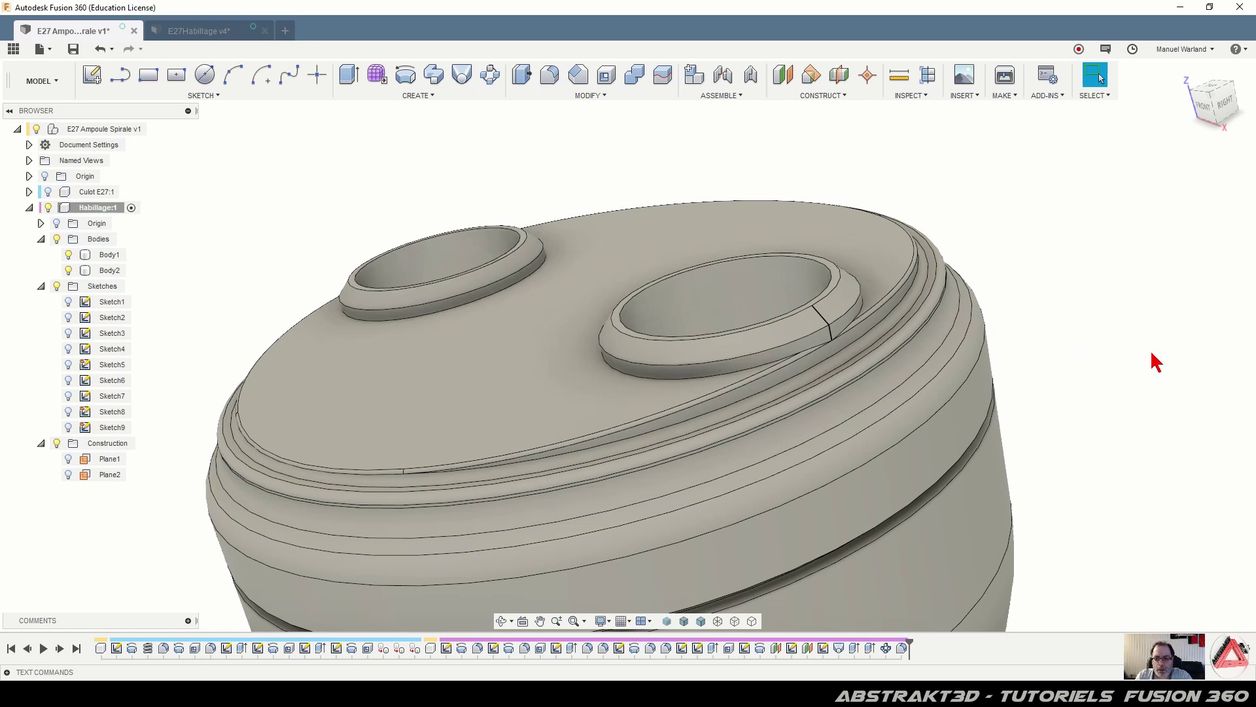
# Examine the casing from above and from below, looking through its open base at the ring-shaped inner face
pyautogui.click(604, 379)
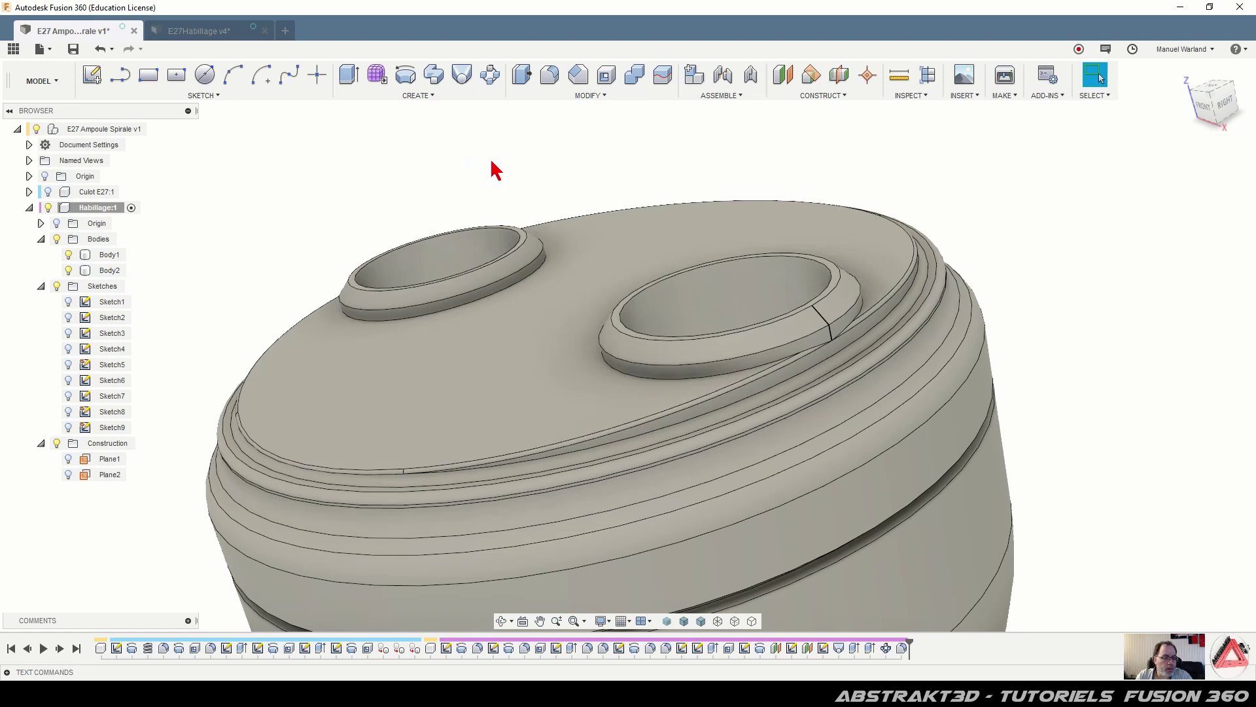
pyautogui.scroll(-6, 720, 229)
pyautogui.click(763, 196)
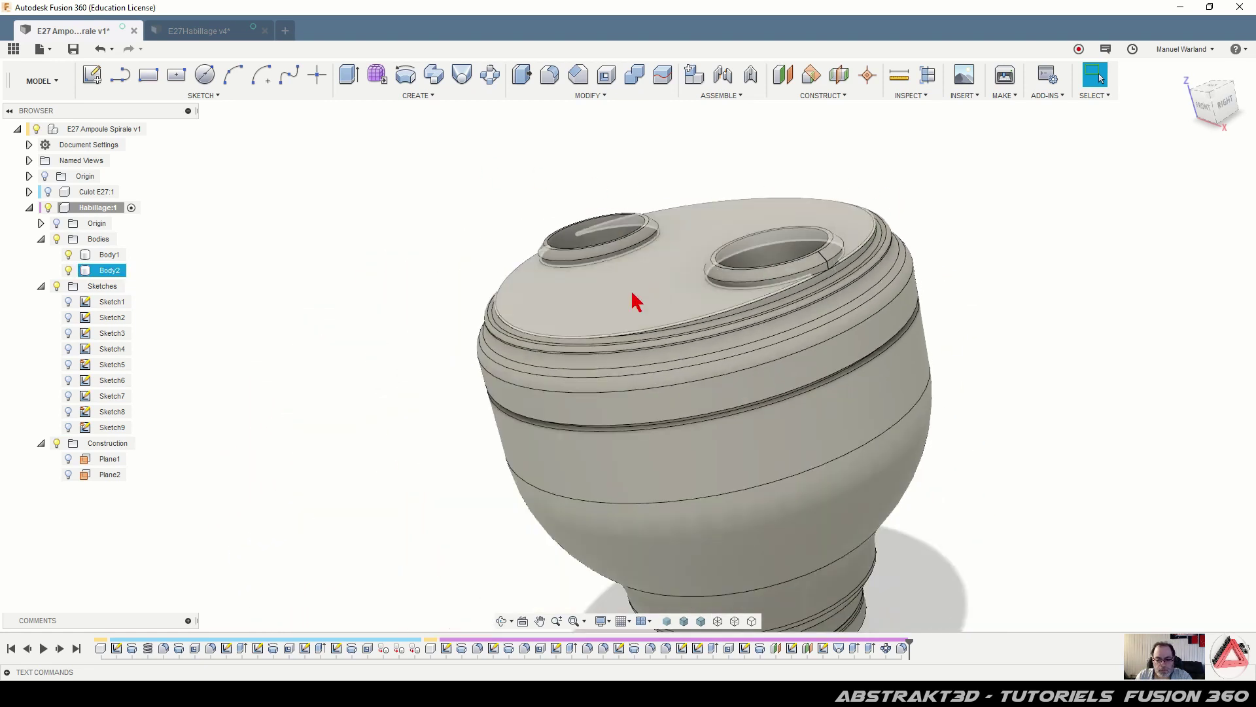
pyautogui.keyDown('shift'); pyautogui.moveTo(373, 510); pyautogui.dragTo(409, 510, button='middle'); pyautogui.keyUp('shift')
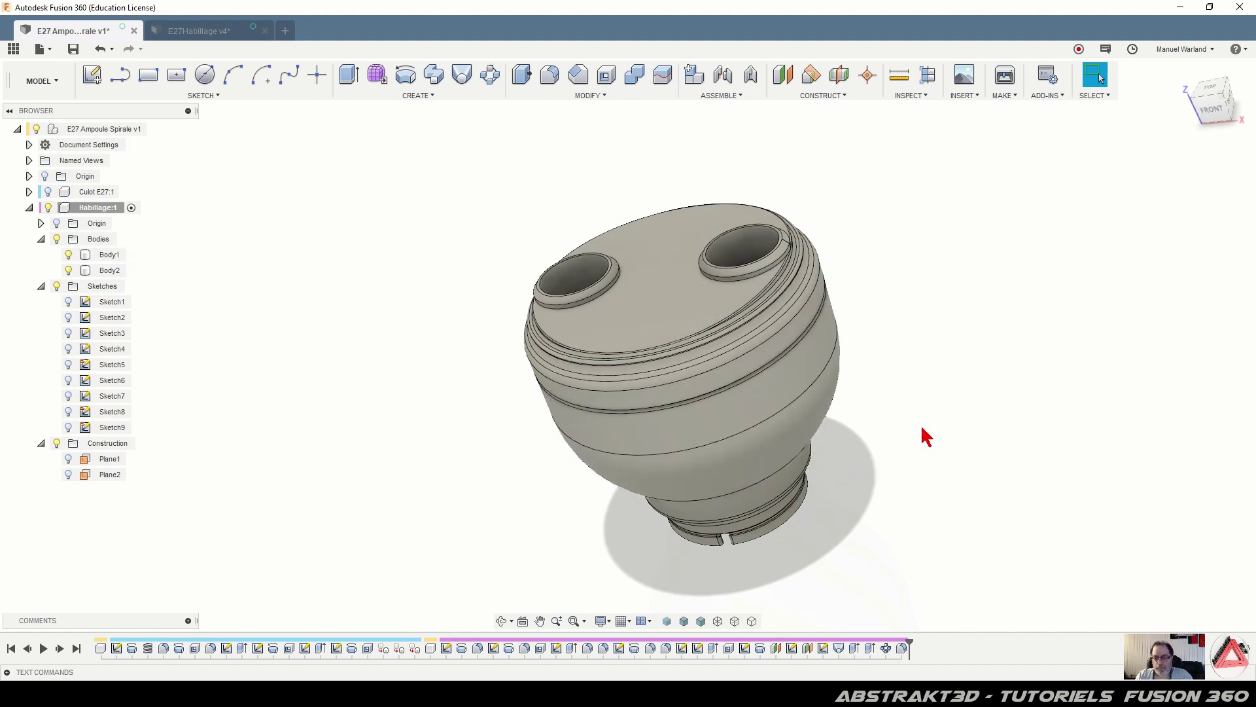
pyautogui.keyDown('shift'); pyautogui.moveTo(833, 561); pyautogui.dragTo(845, 465, button='middle'); pyautogui.keyUp('shift')
pyautogui.keyDown('shift'); pyautogui.moveTo(675, 501); pyautogui.dragTo(637, 426, button='middle'); pyautogui.keyUp('shift')
pyautogui.click(650, 317)
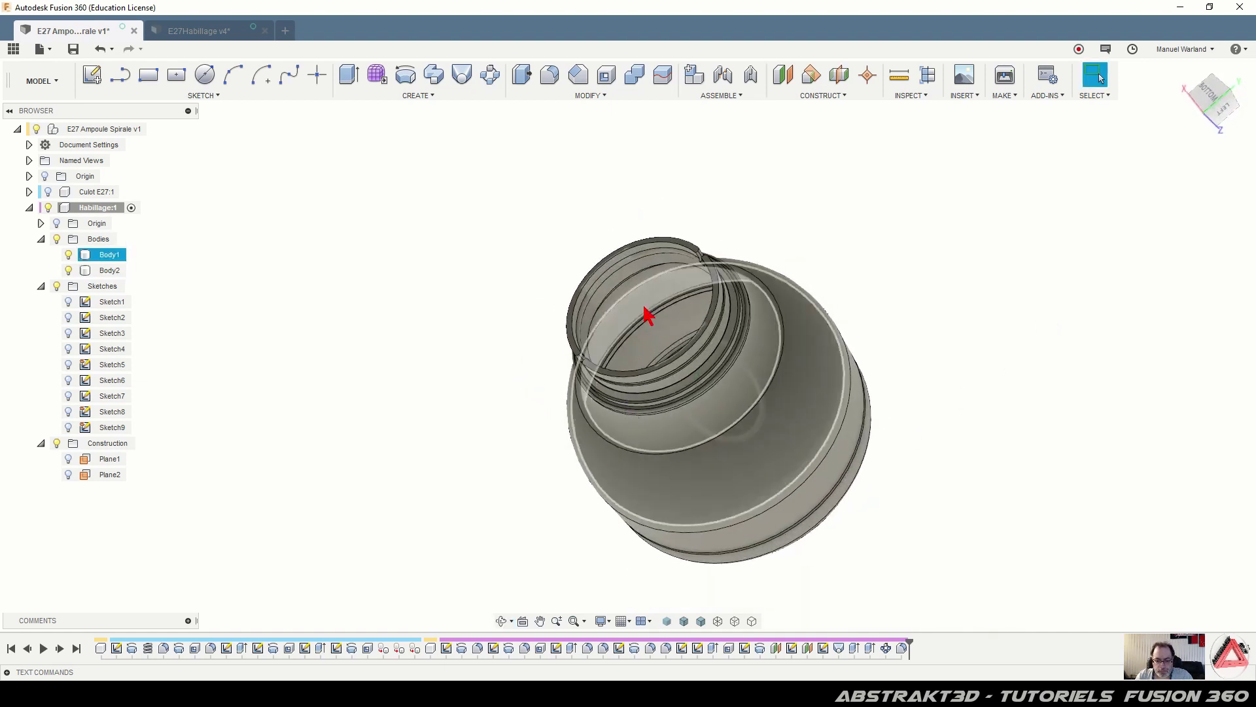
pyautogui.scroll(3, 646, 314)
pyautogui.scroll(5, 647, 315)
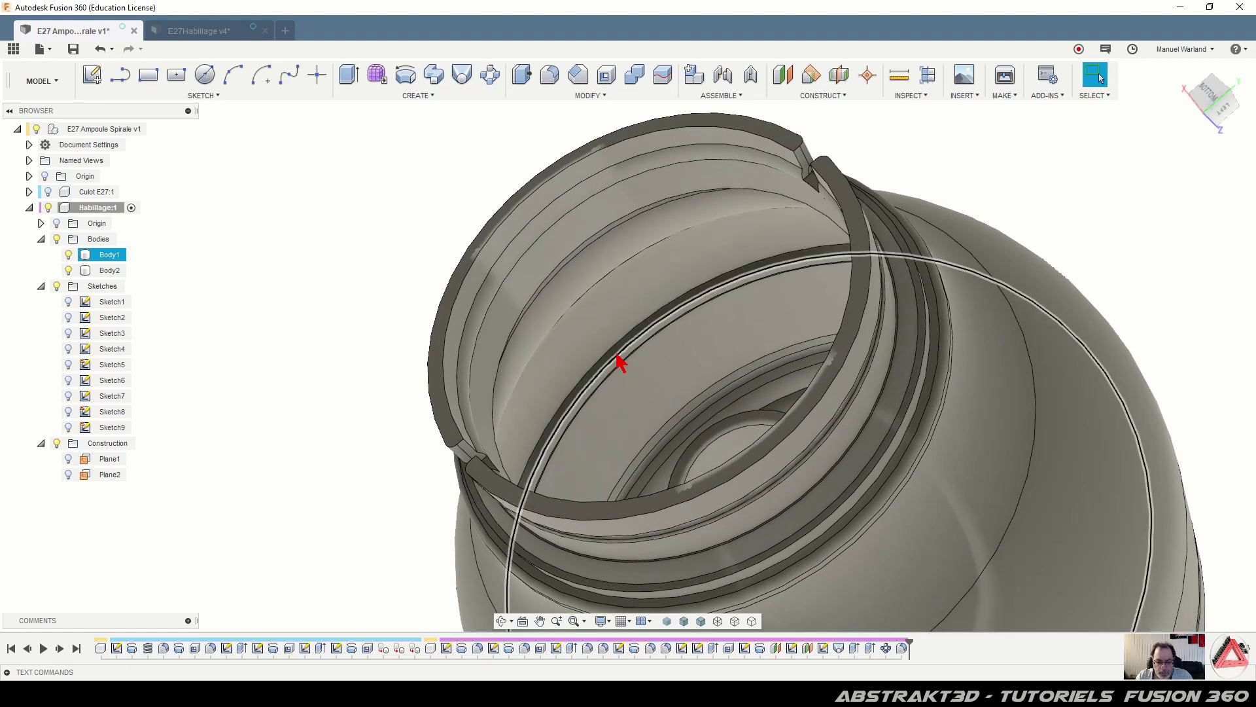
pyautogui.scroll(3, 620, 361)
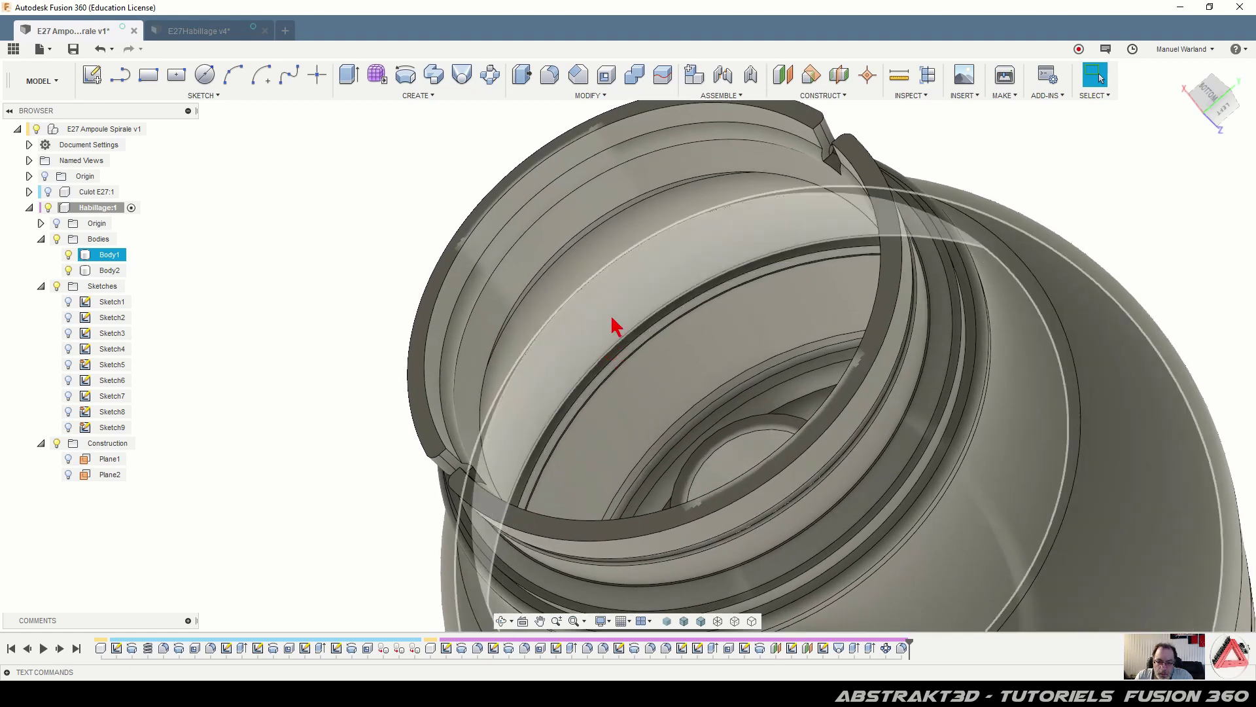
pyautogui.scroll(4, 620, 291)
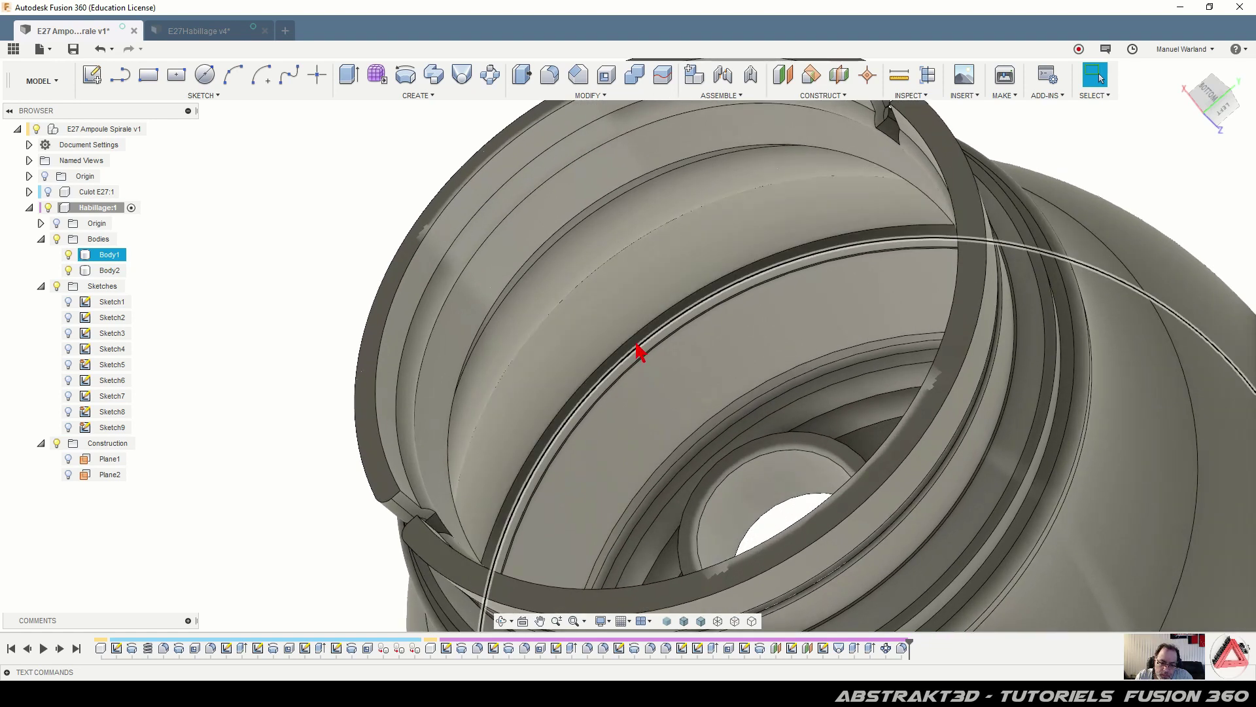
# Start a sketch on the lower casing's ring-shaped inner face and slice the model at the sketch plane
pyautogui.click(646, 343)
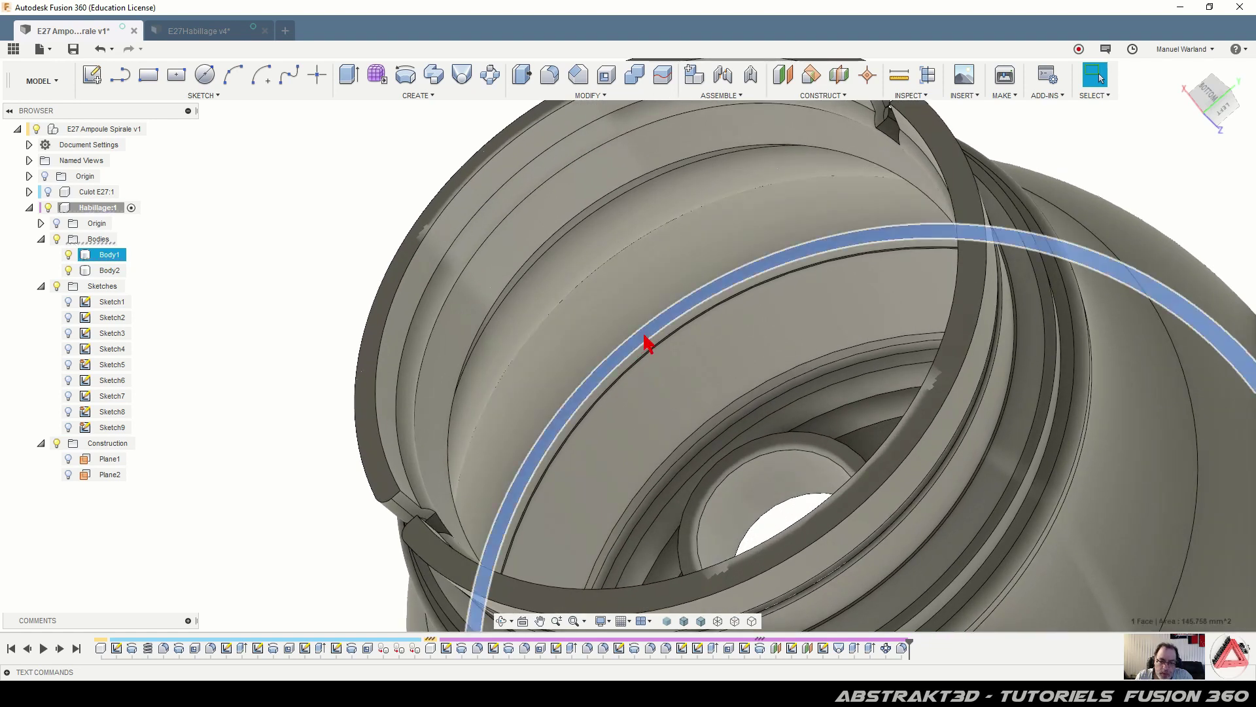
pyautogui.click(95, 80)
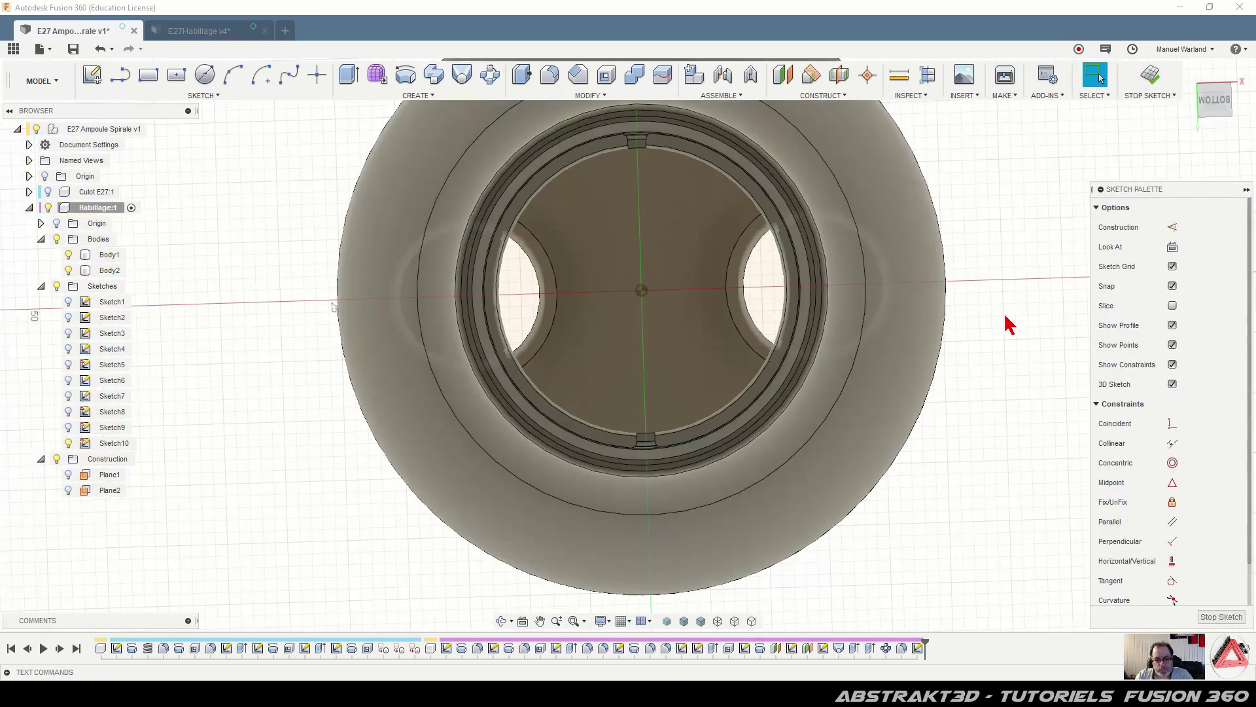
pyautogui.click(1172, 306)
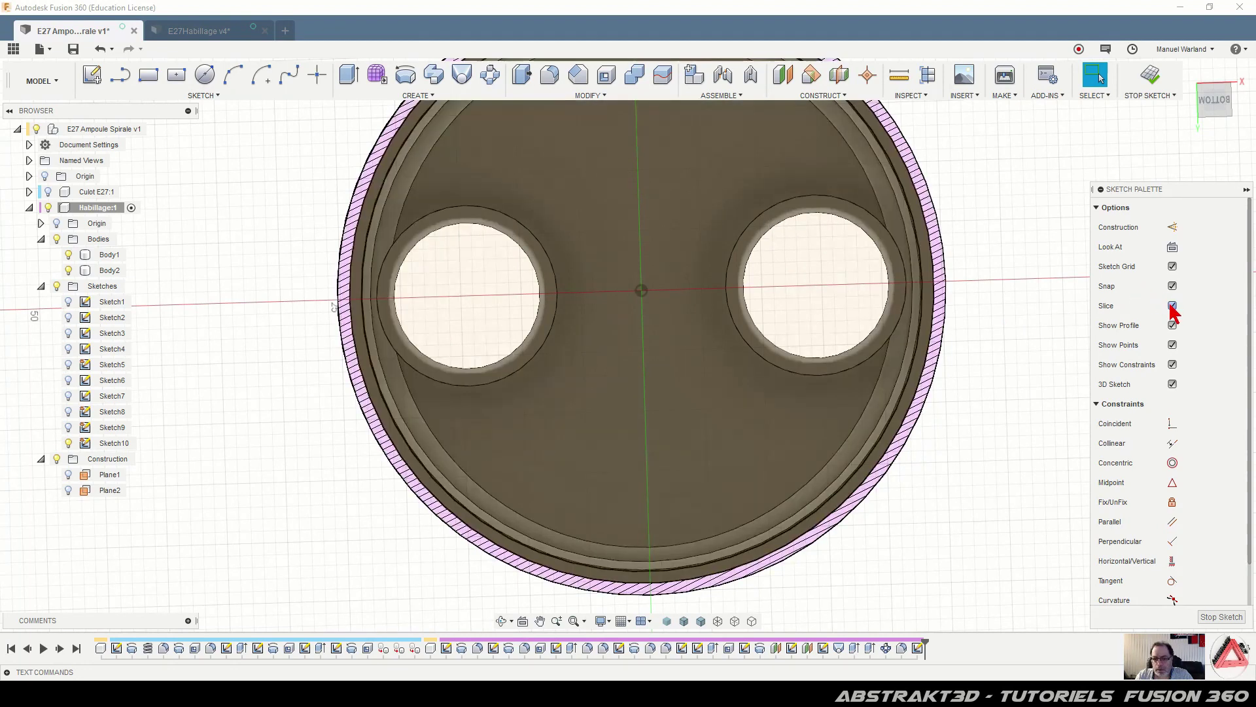
pyautogui.scroll(-3, 468, 482)
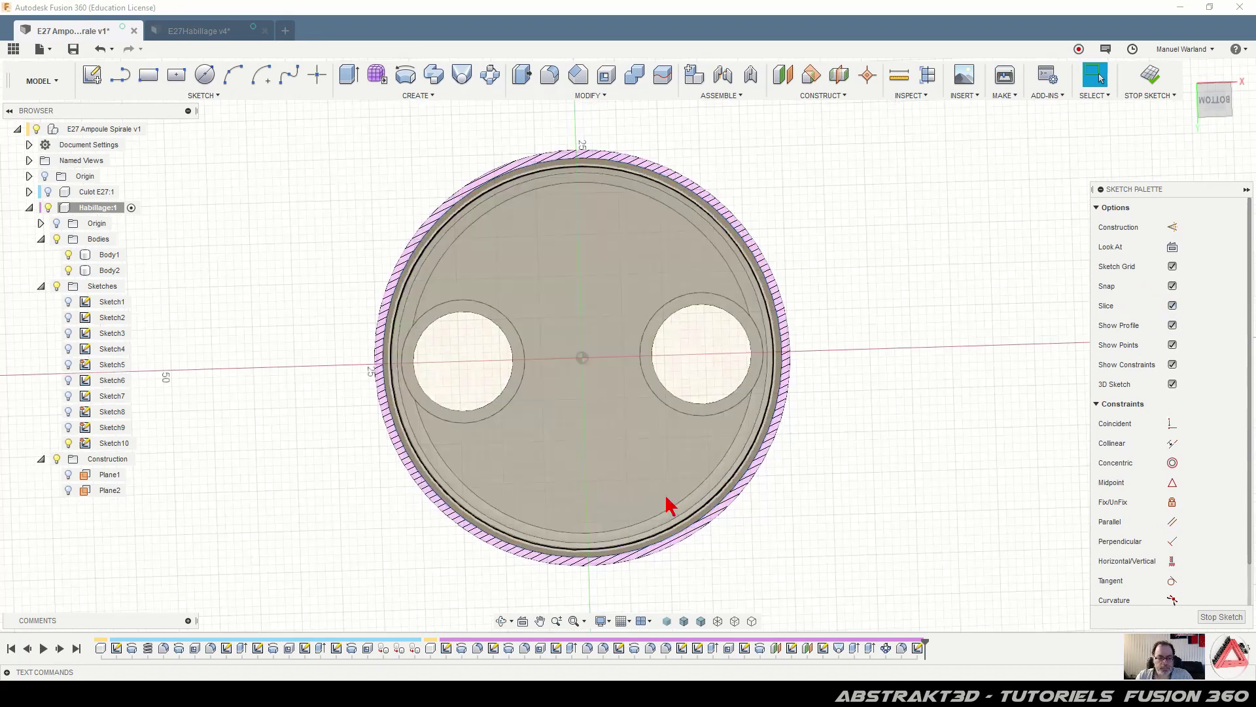
pyautogui.scroll(3, 916, 255)
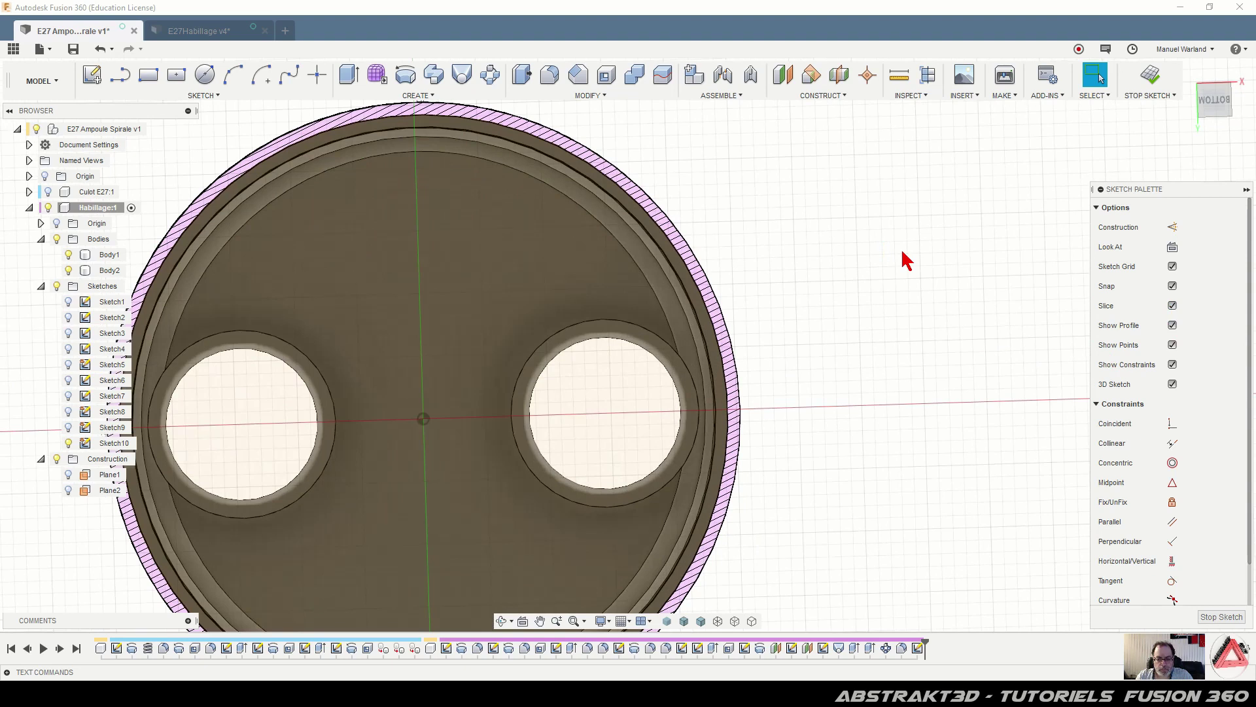
pyautogui.scroll(-1, 907, 265)
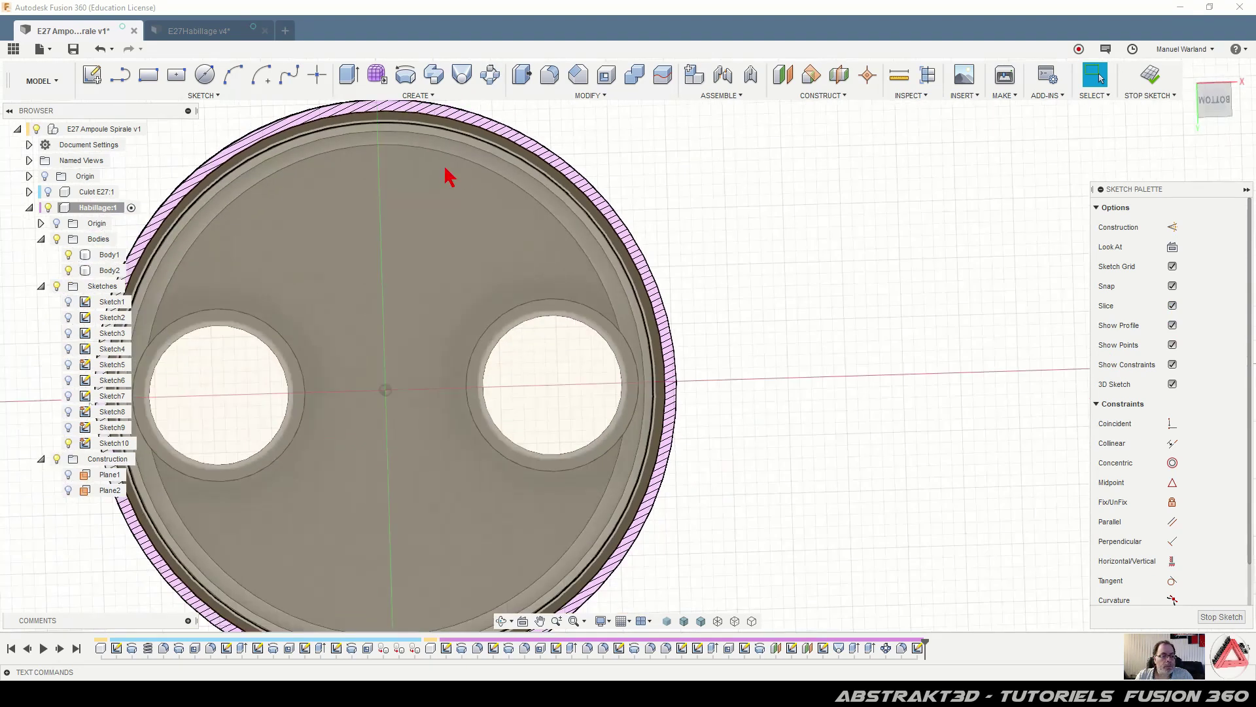
# Sketch a 30 mm diameter circle overlapping the casing wall and constrain its centre horizontally with the origin
pyautogui.click(204, 74)
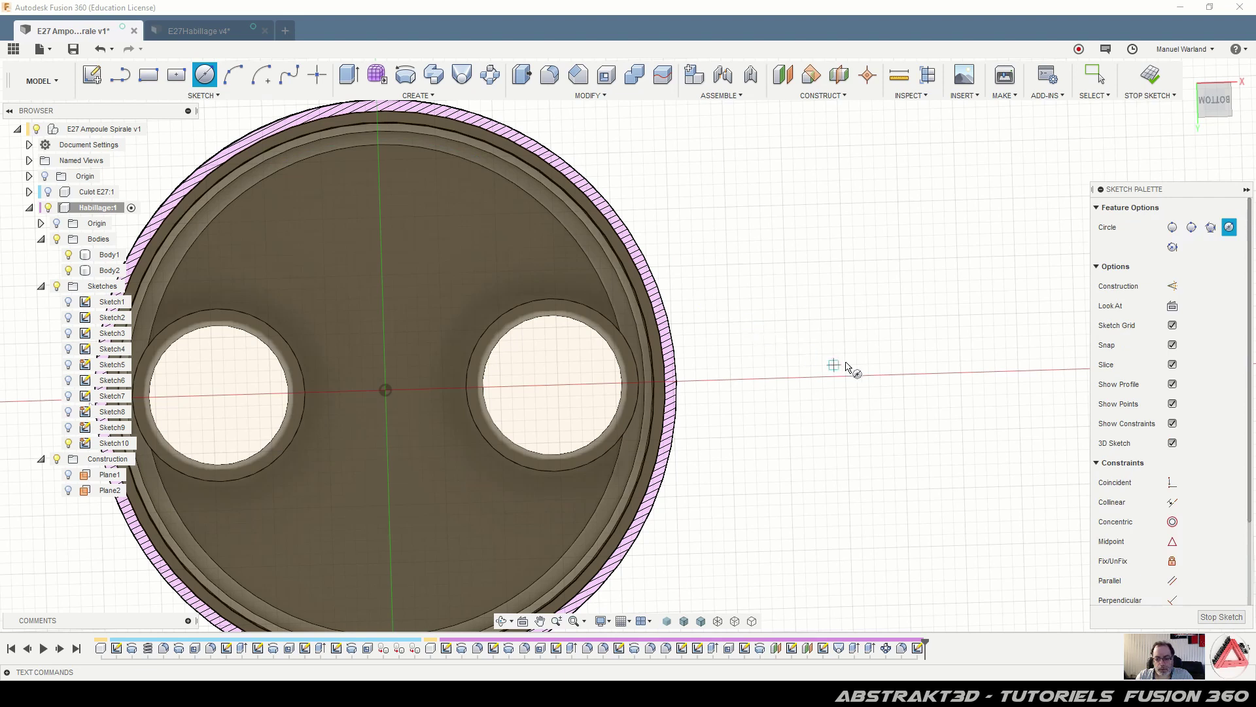
pyautogui.click(823, 378)
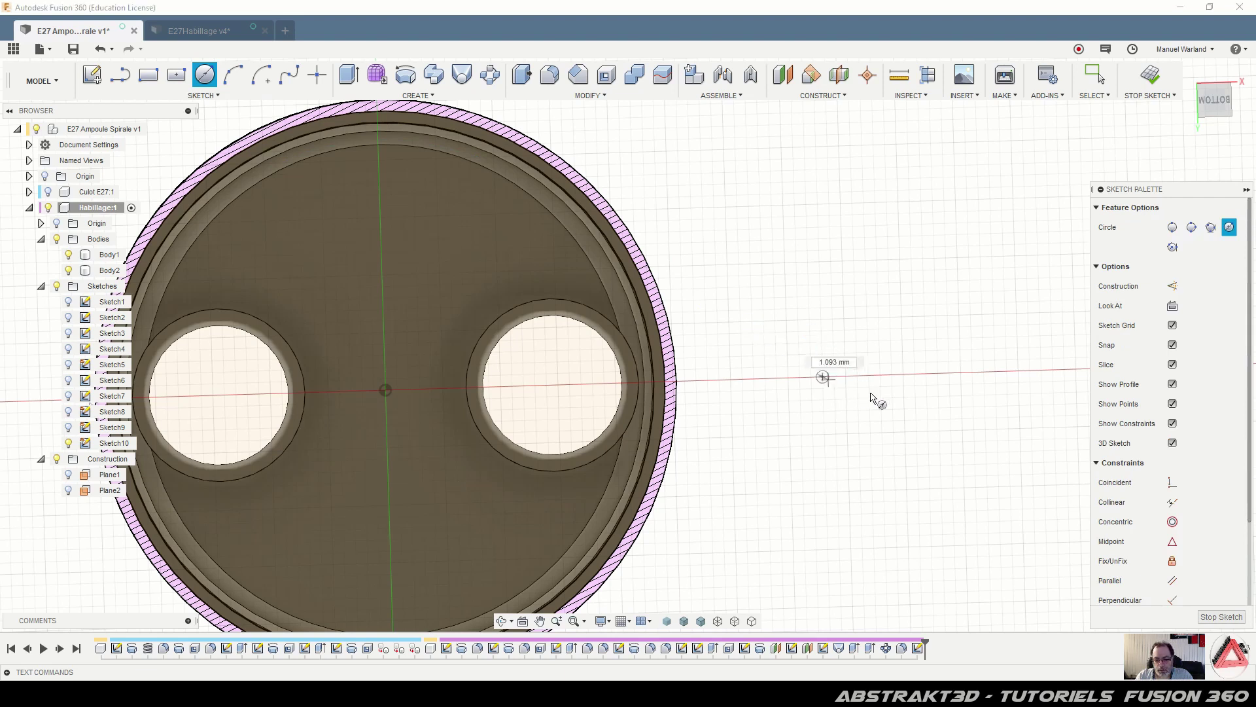
pyautogui.write('30')
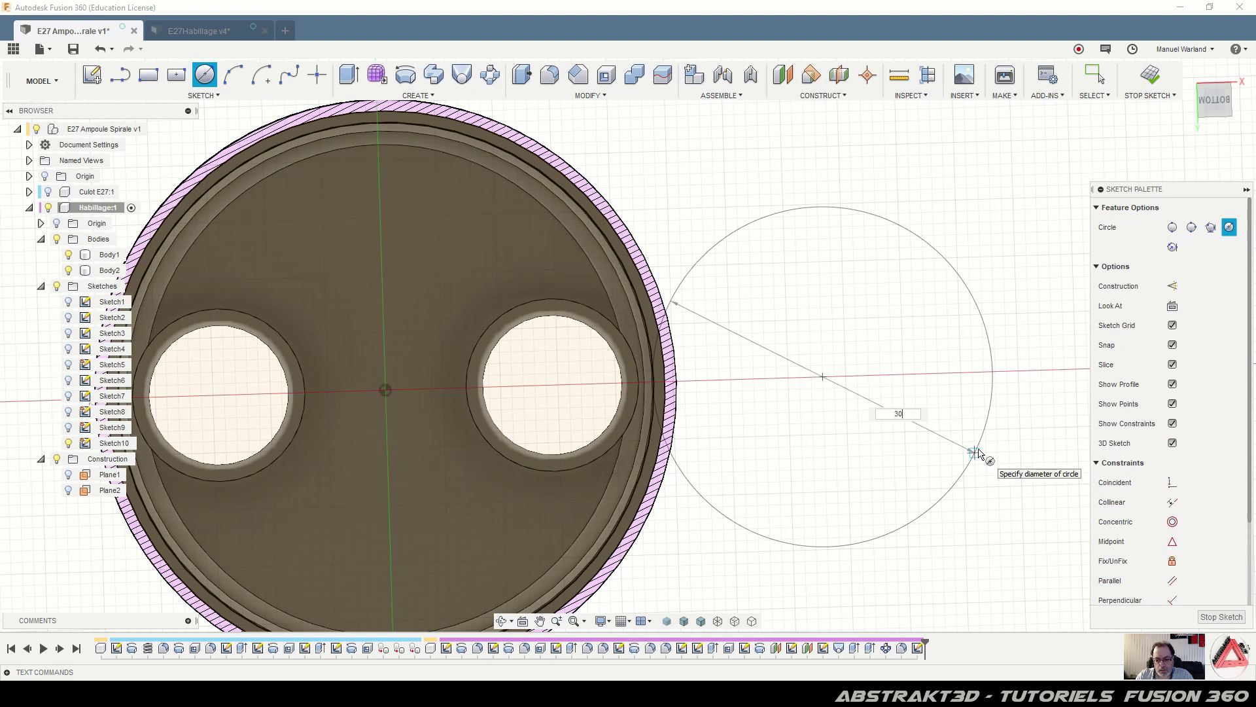
pyautogui.press('Tab')
pyautogui.press('Return')
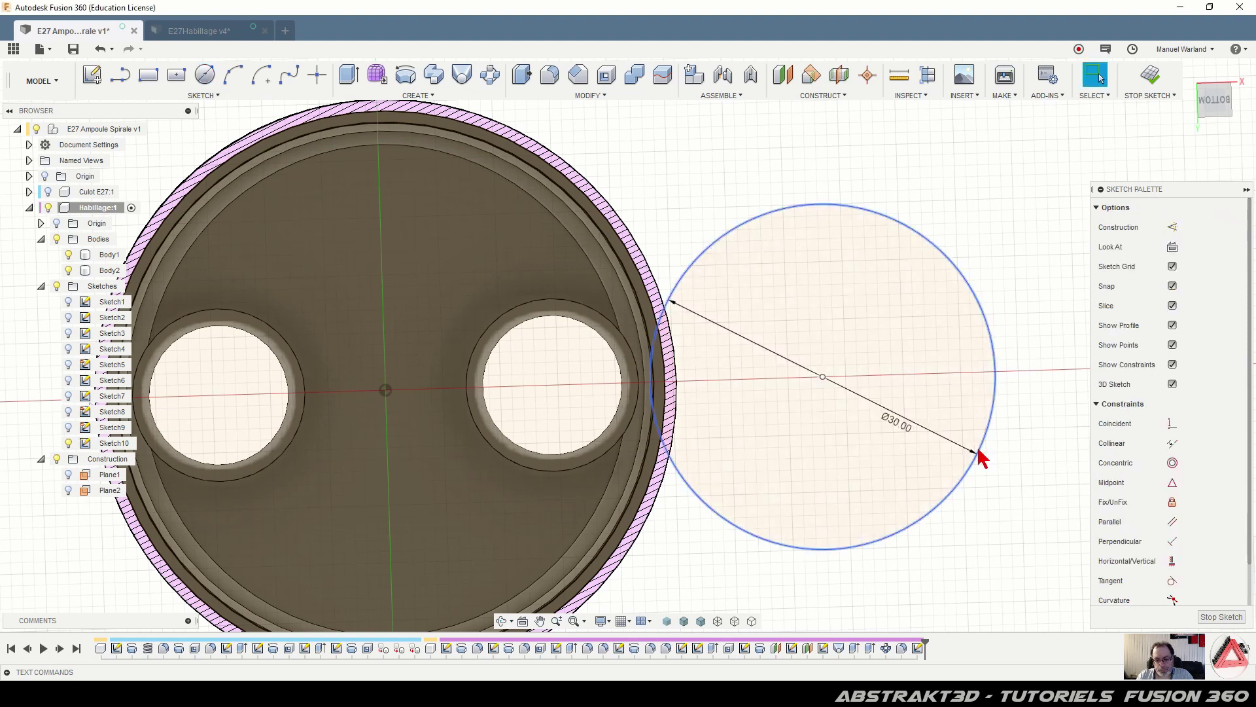
pyautogui.click(1172, 561)
pyautogui.click(823, 376)
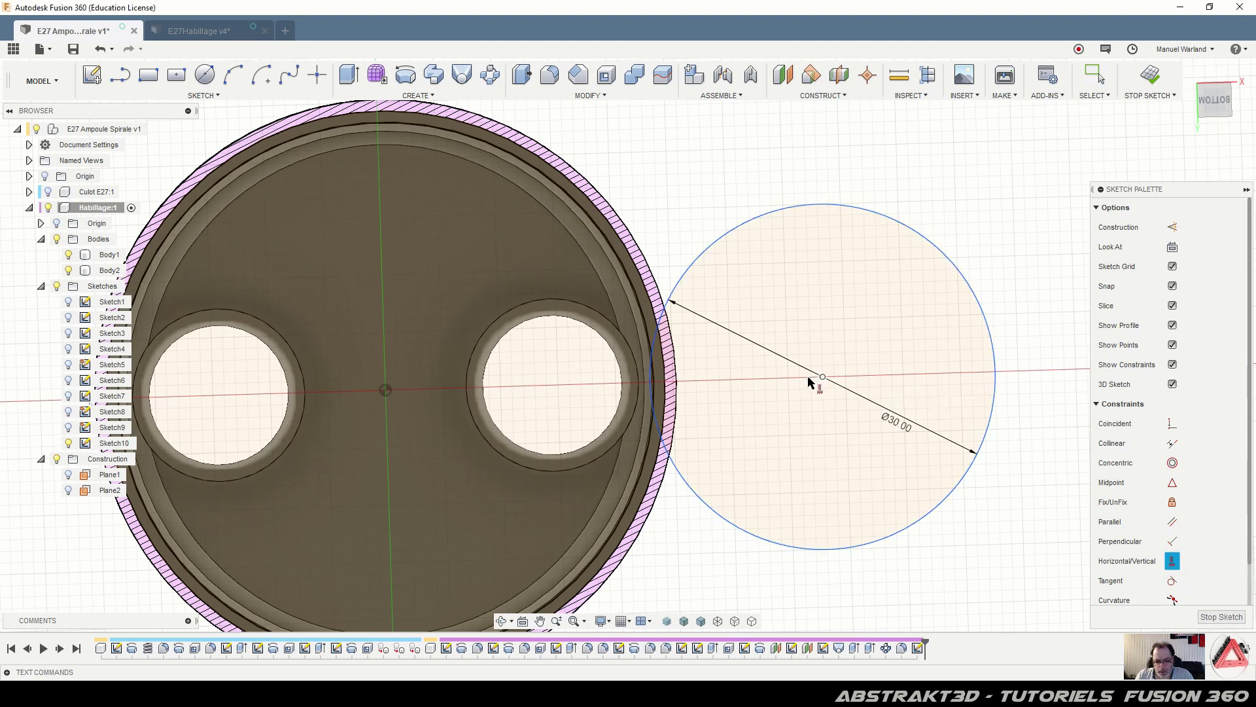
pyautogui.click(386, 391)
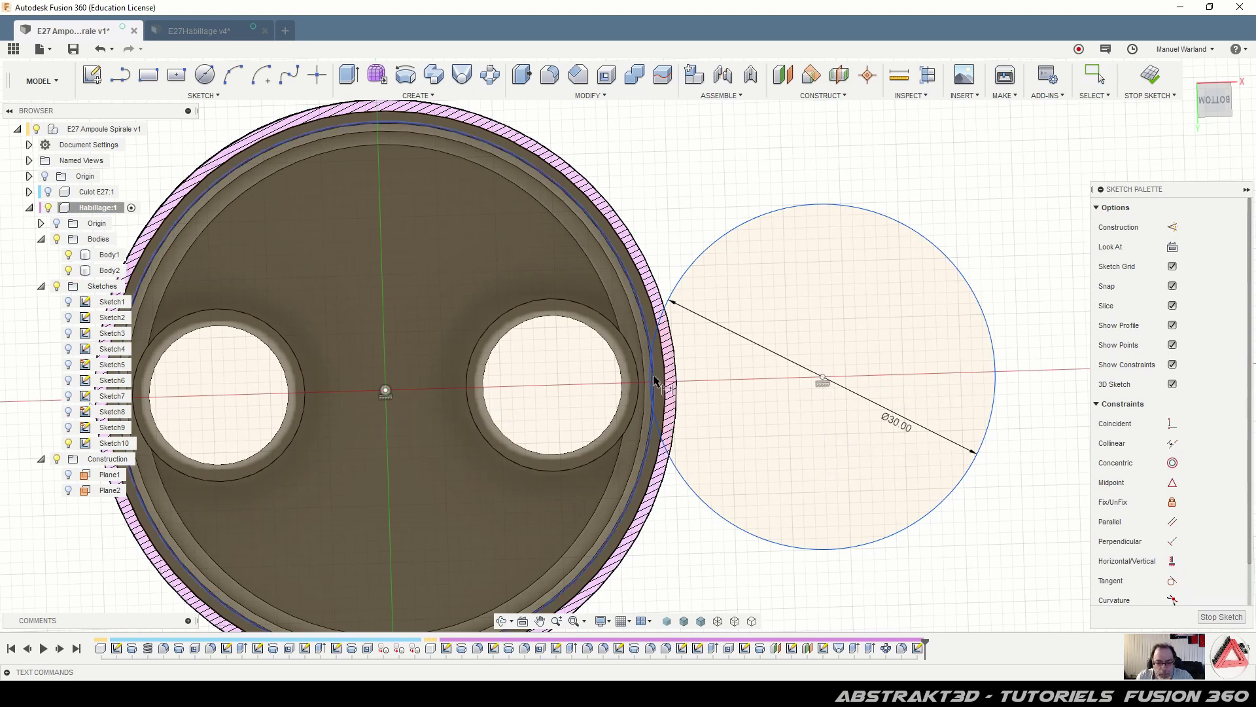
# Dimension the overlap between the circle's tangent point and the casing's circular inner edge at 1.5 mm and finish the sketch
pyautogui.rightClick(689, 265)
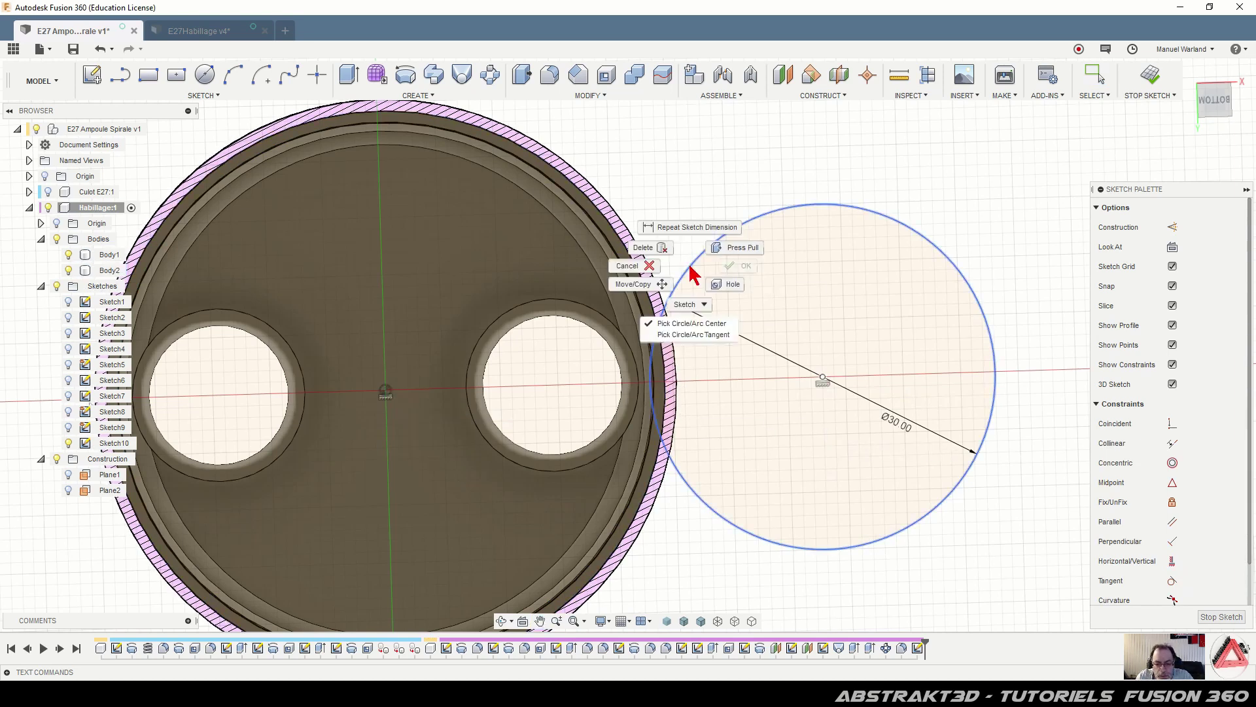
pyautogui.click(691, 335)
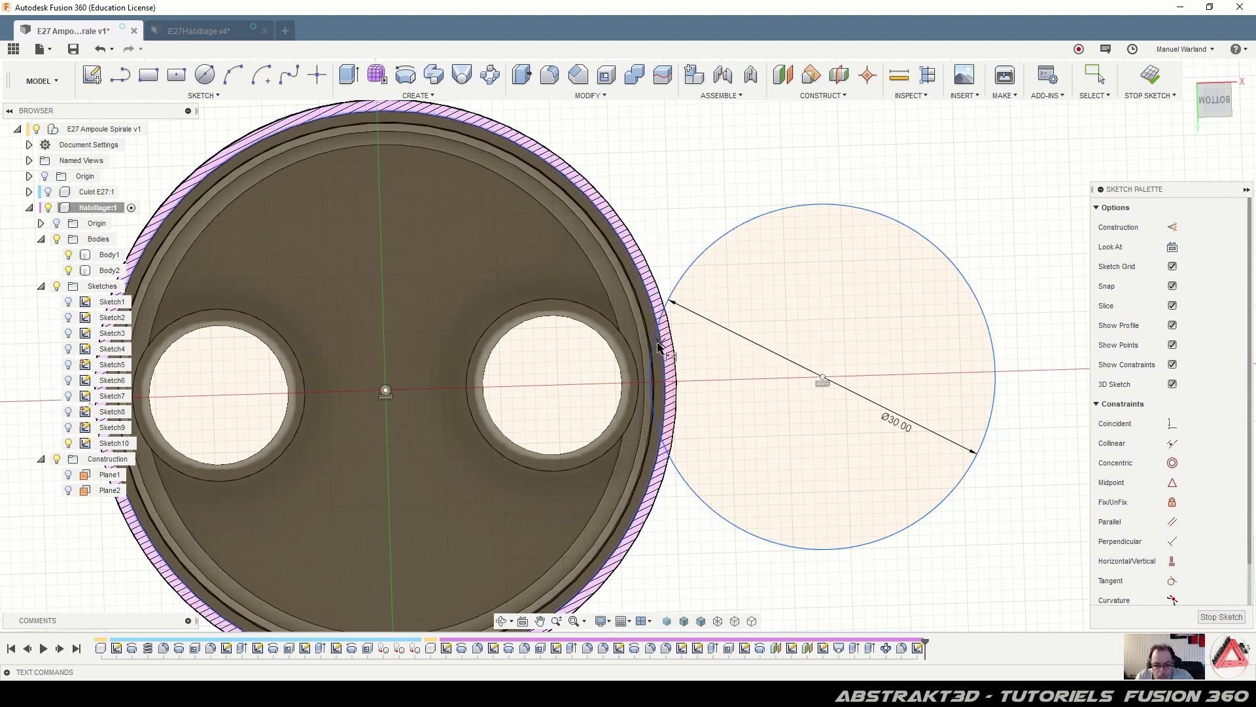
pyautogui.click(662, 362)
pyautogui.click(663, 379)
pyautogui.click(674, 187)
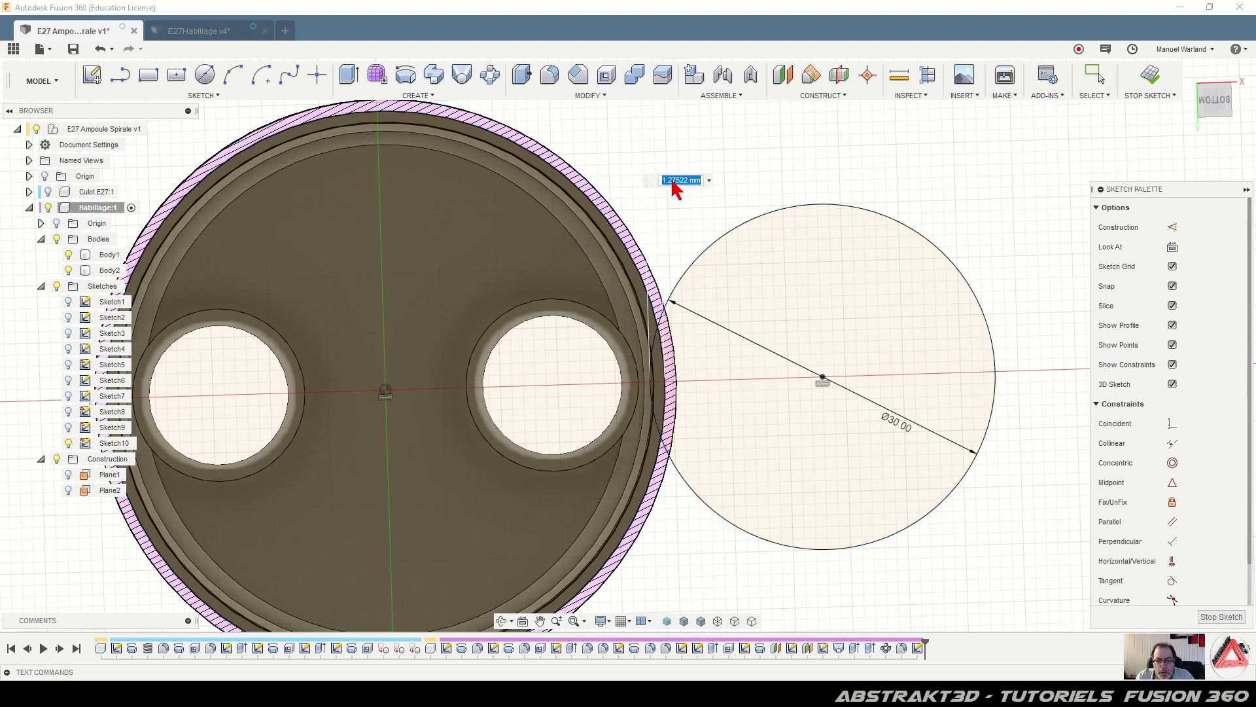
pyautogui.write('1.5')
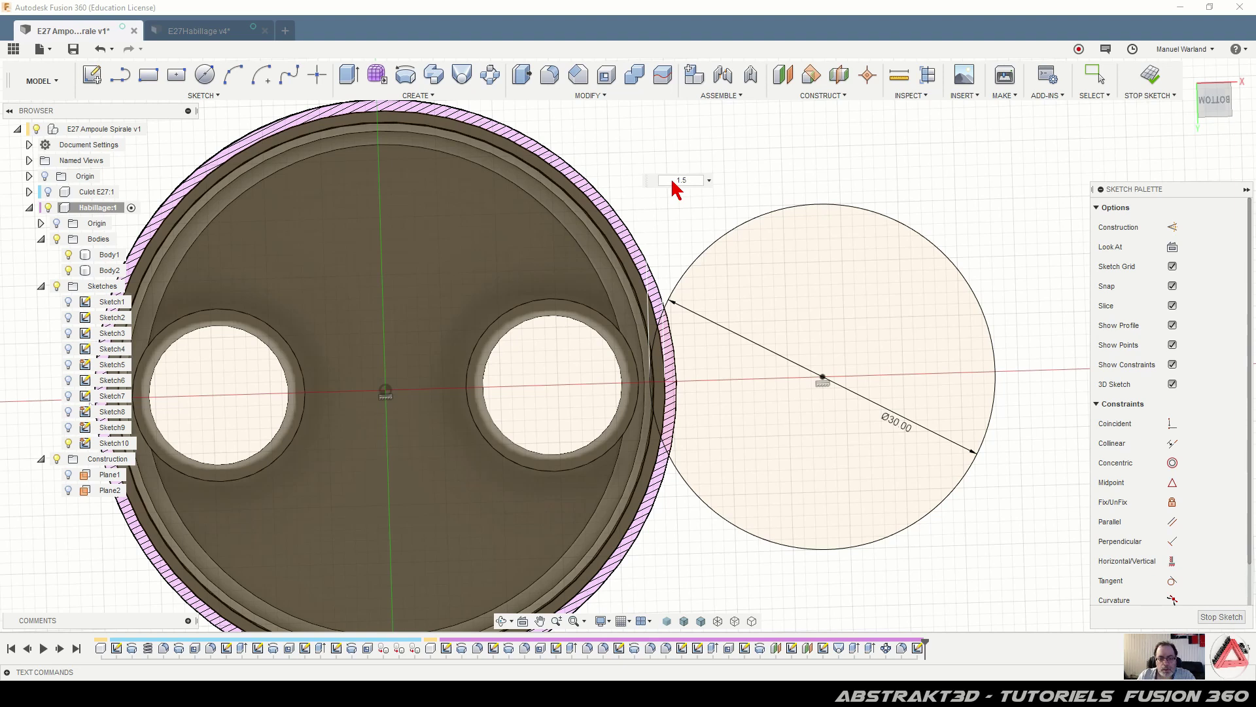
pyautogui.press('Return')
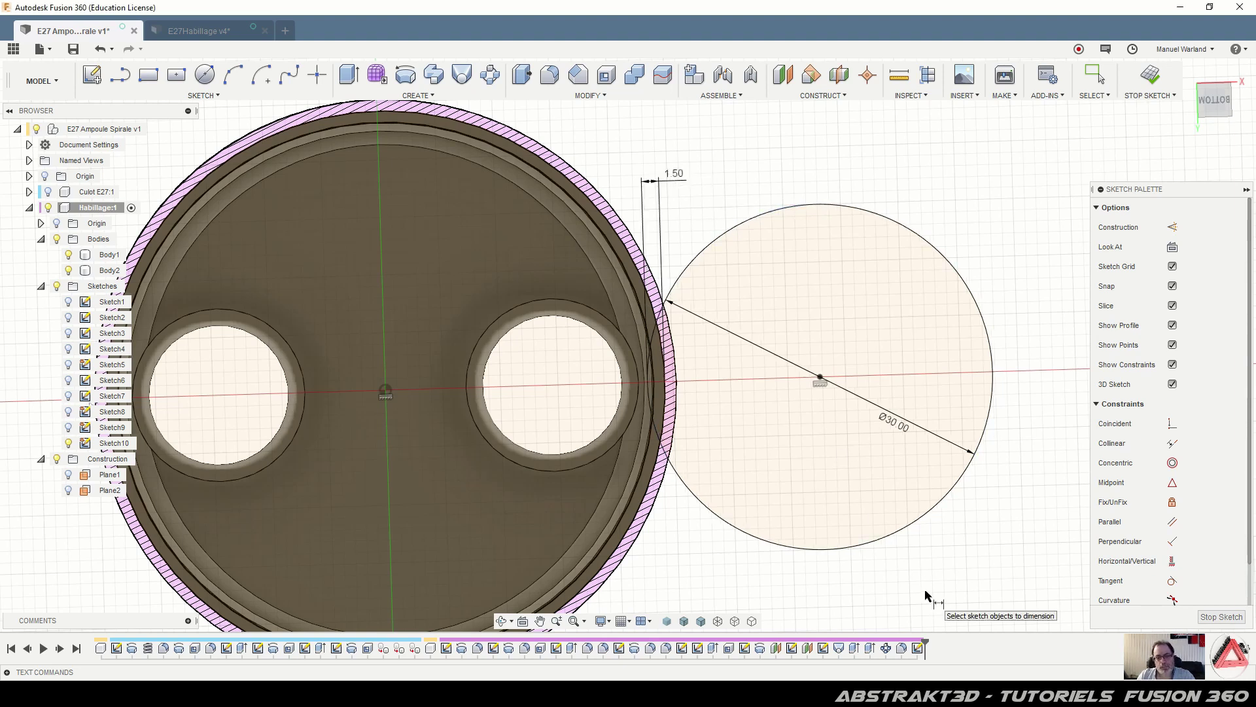
pyautogui.click(1221, 617)
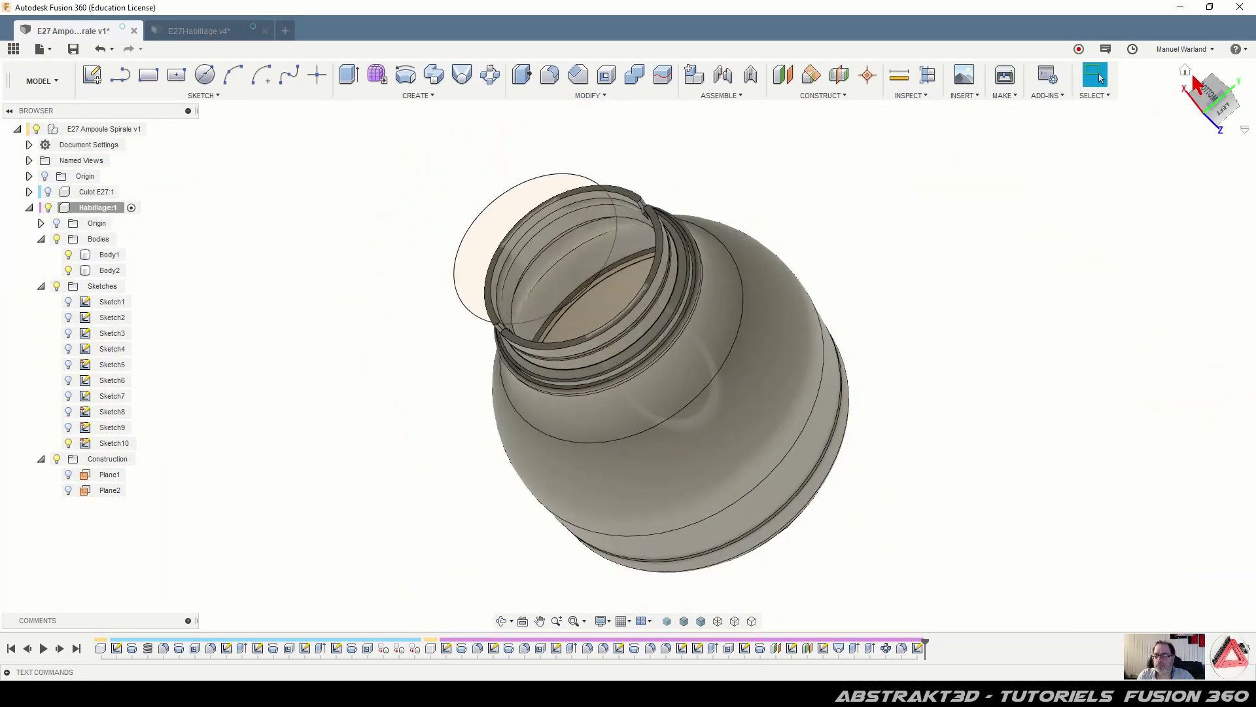
# Hide both casing bodies and select all profiles inside the 30 mm circle, including the thin overlap areas
pyautogui.click(1185, 71)
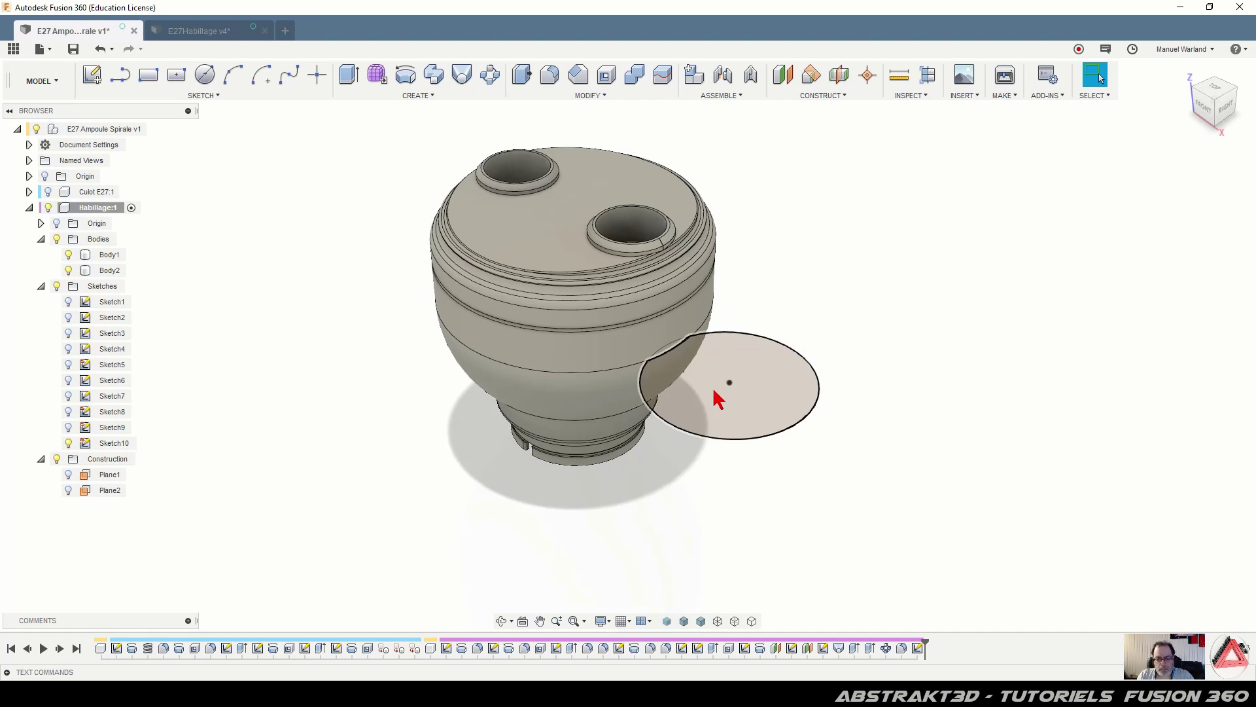
pyautogui.click(779, 419)
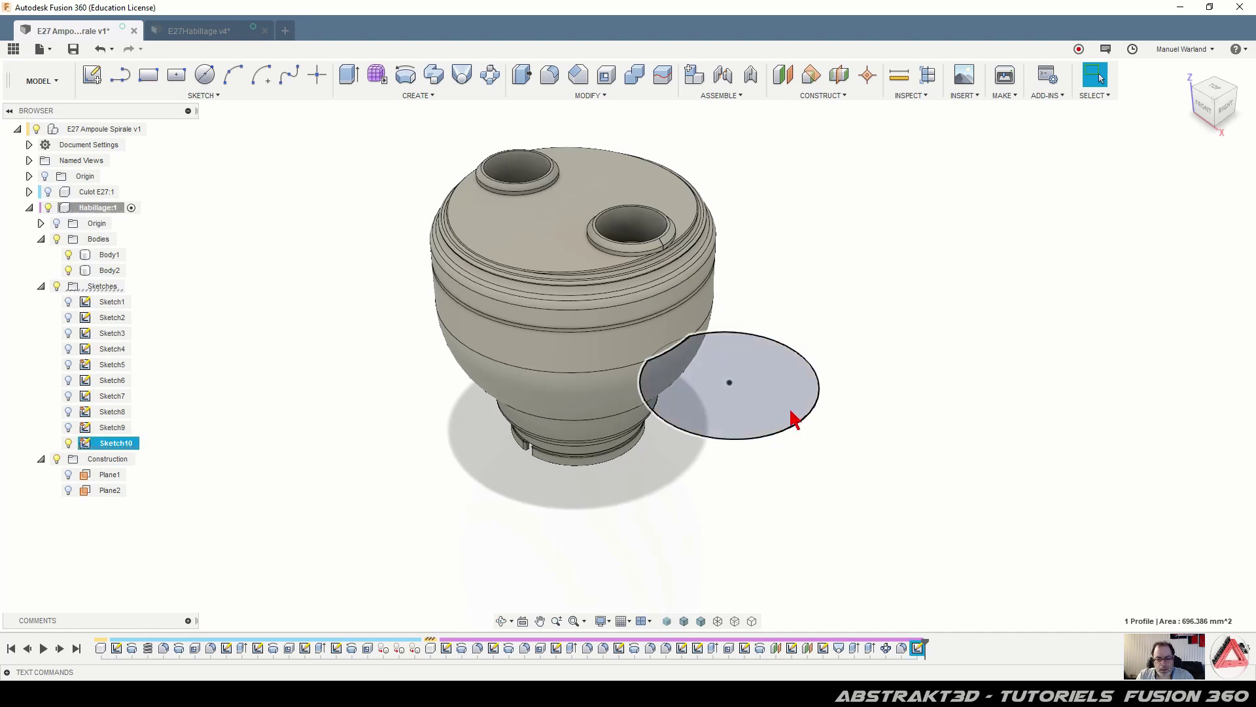
pyautogui.keyDown('ctrl'); pyautogui.click(72, 256); pyautogui.keyUp('ctrl')
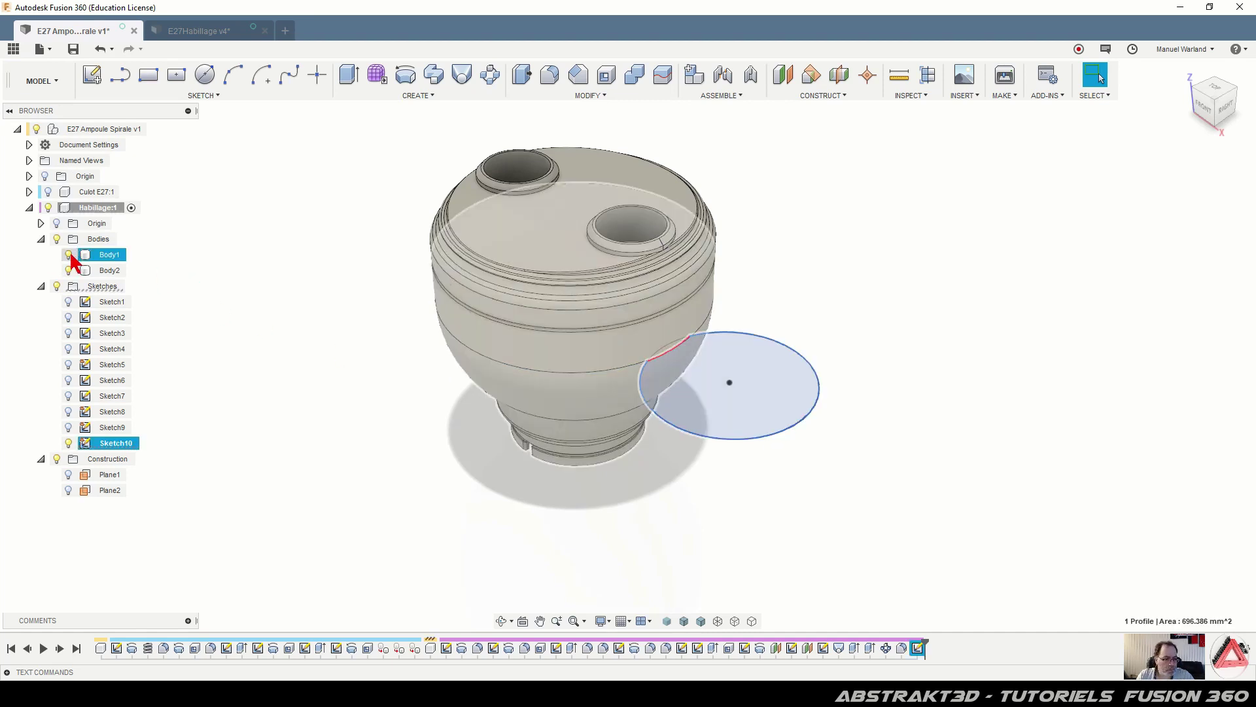
pyautogui.click(68, 255)
pyautogui.click(68, 270)
pyautogui.scroll(4, 638, 298)
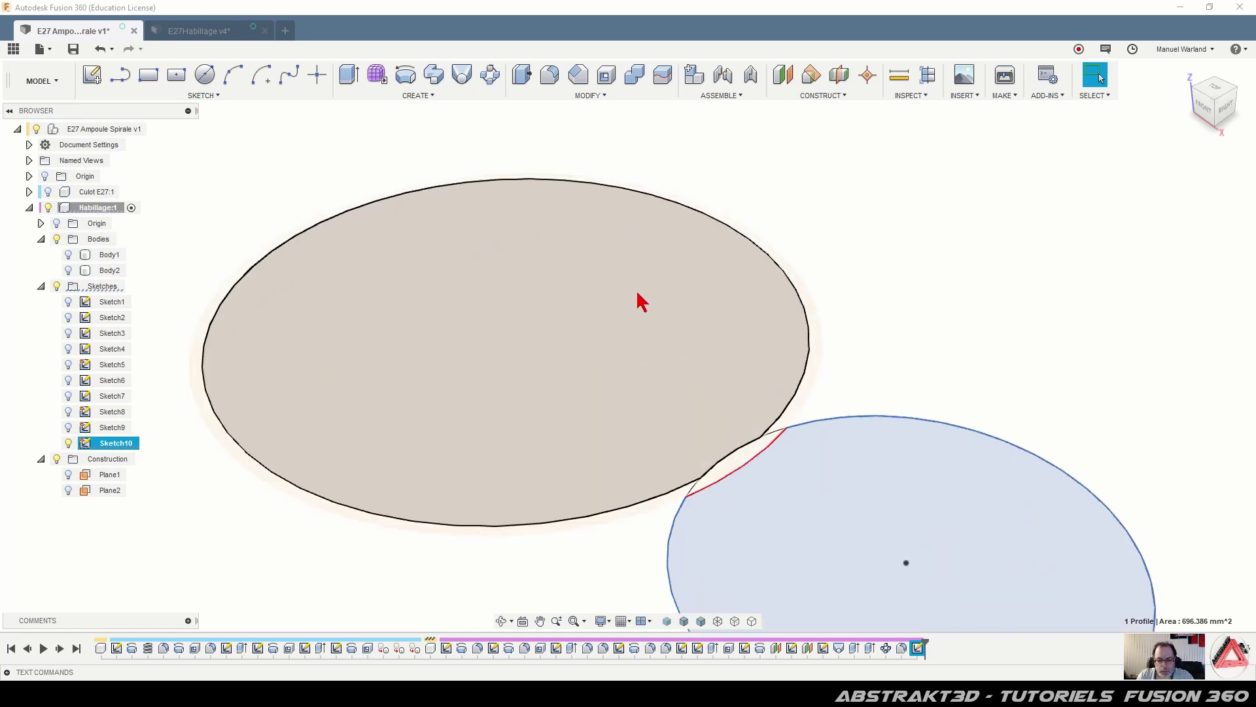
pyautogui.scroll(2, 655, 301)
pyautogui.scroll(-2, 648, 274)
pyautogui.scroll(5, 693, 496)
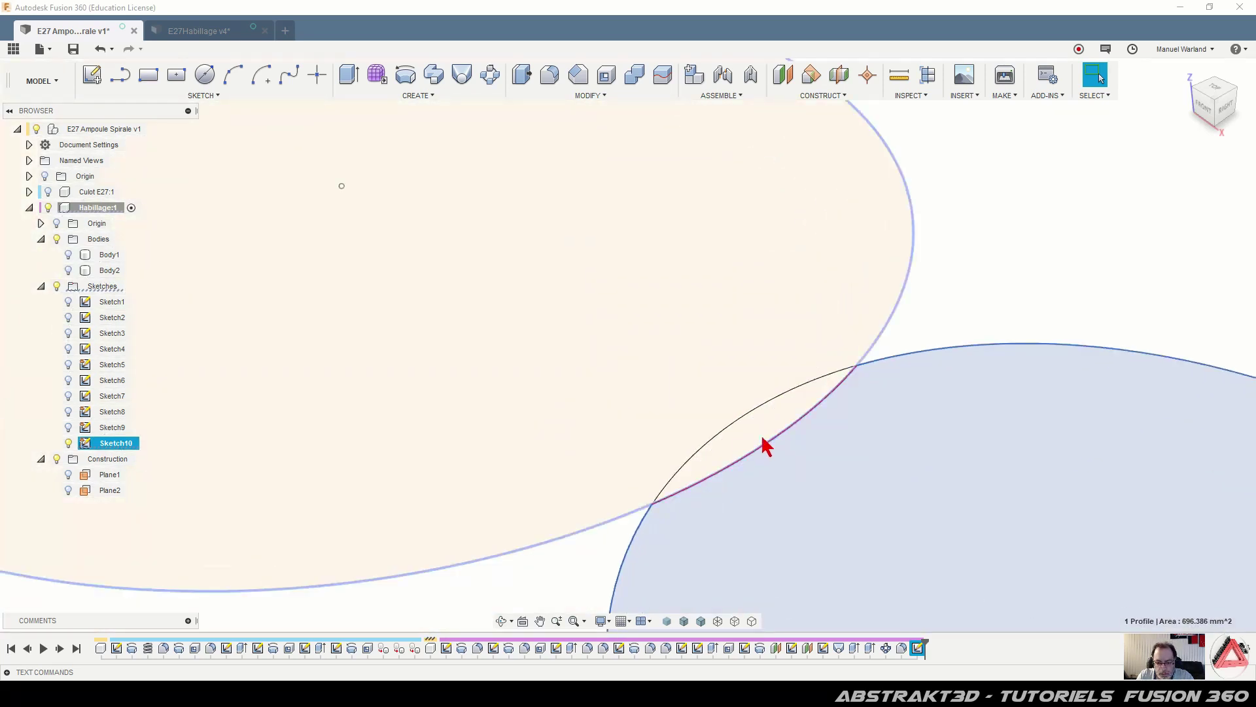
pyautogui.click(766, 425)
pyautogui.scroll(-5, 875, 201)
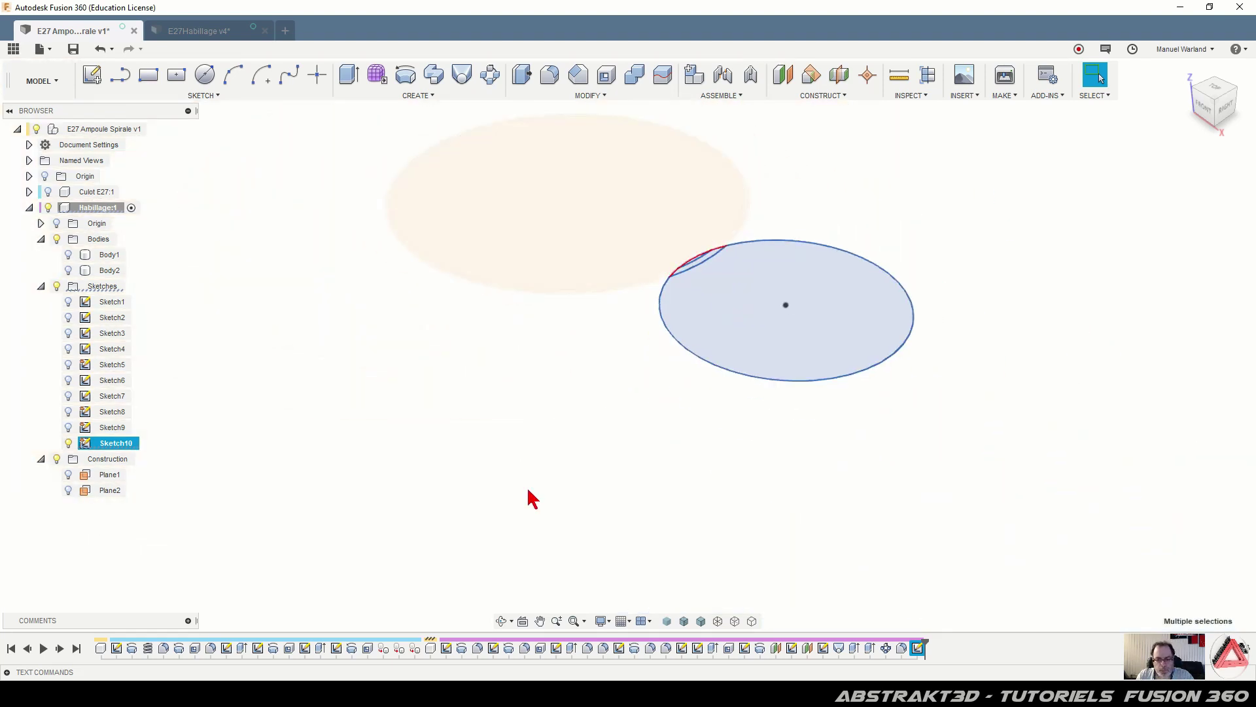
# Extrude the profiles as a 1 mm cut from a plane offset by 1 mm, showing Body1 again to slot only the lower casing
pyautogui.press('e')
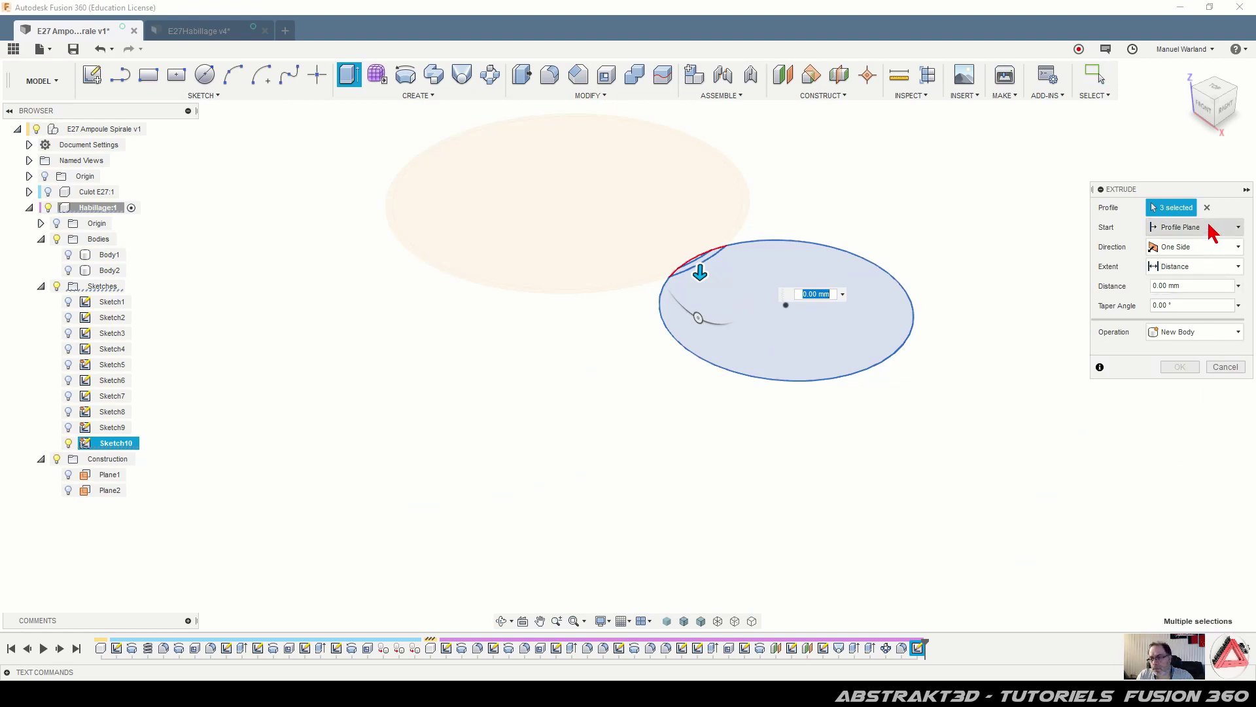
pyautogui.click(1210, 229)
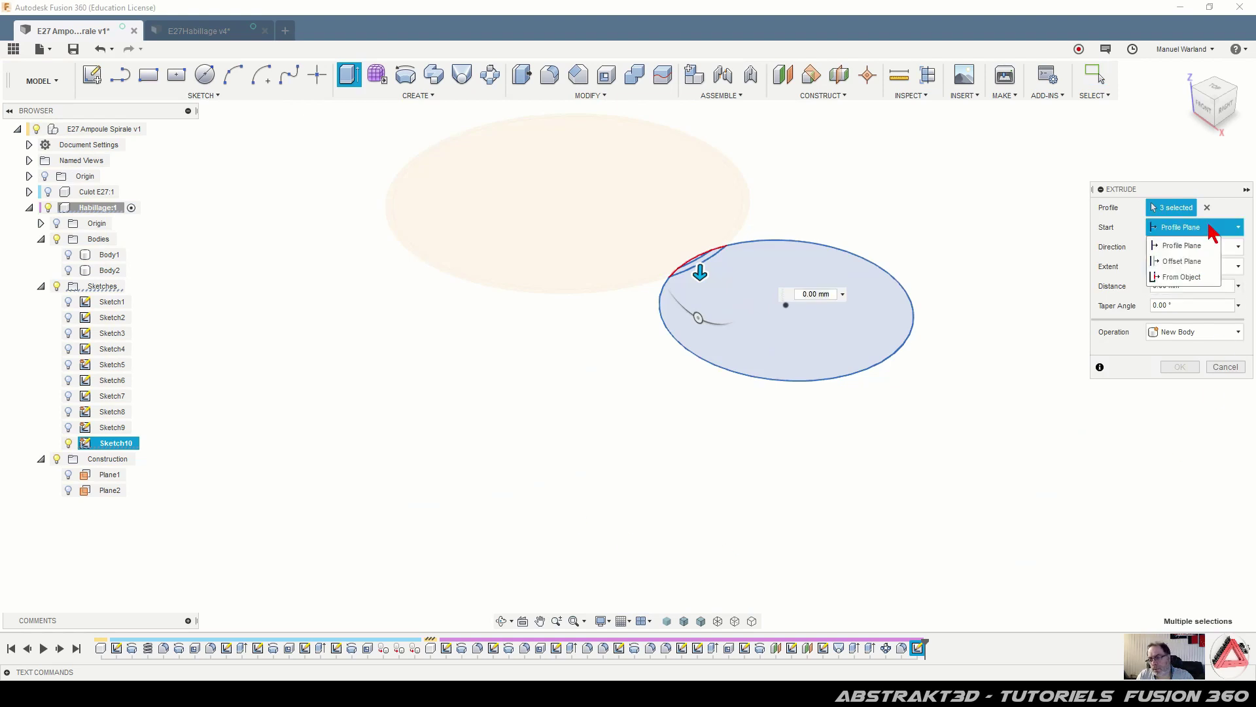
pyautogui.click(1183, 262)
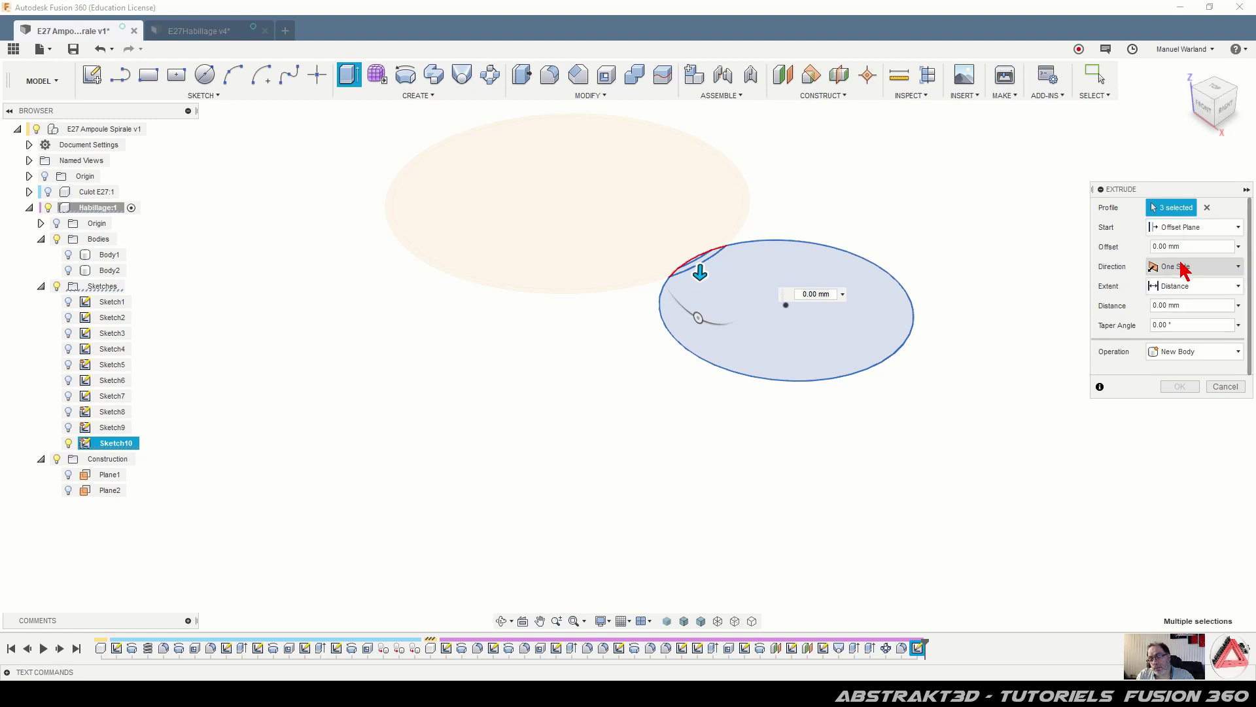
pyautogui.click(1198, 241)
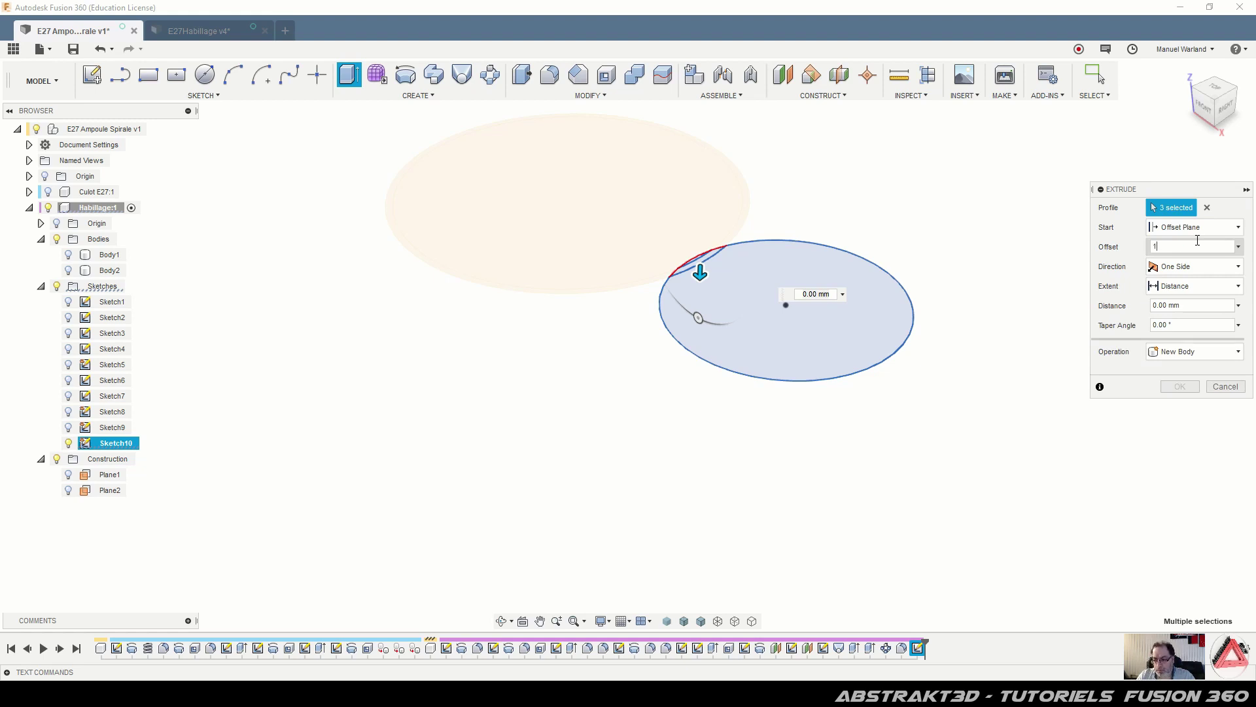
pyautogui.click(1195, 306)
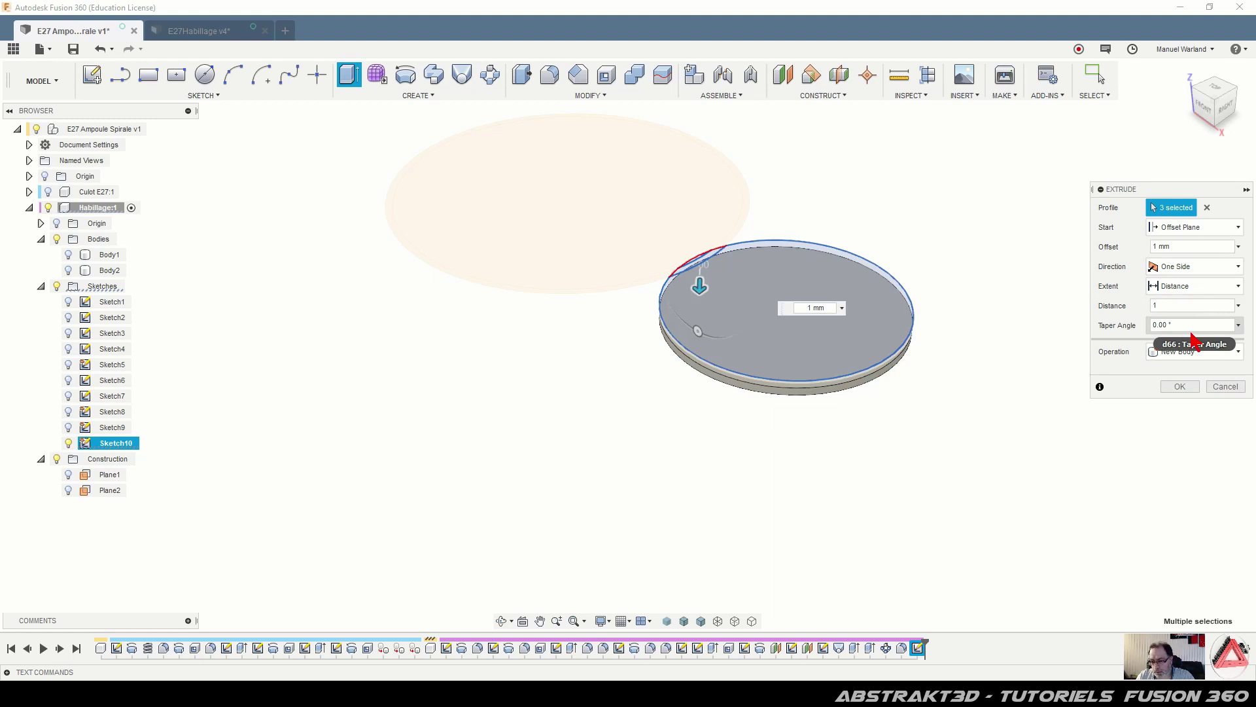
pyautogui.click(68, 254)
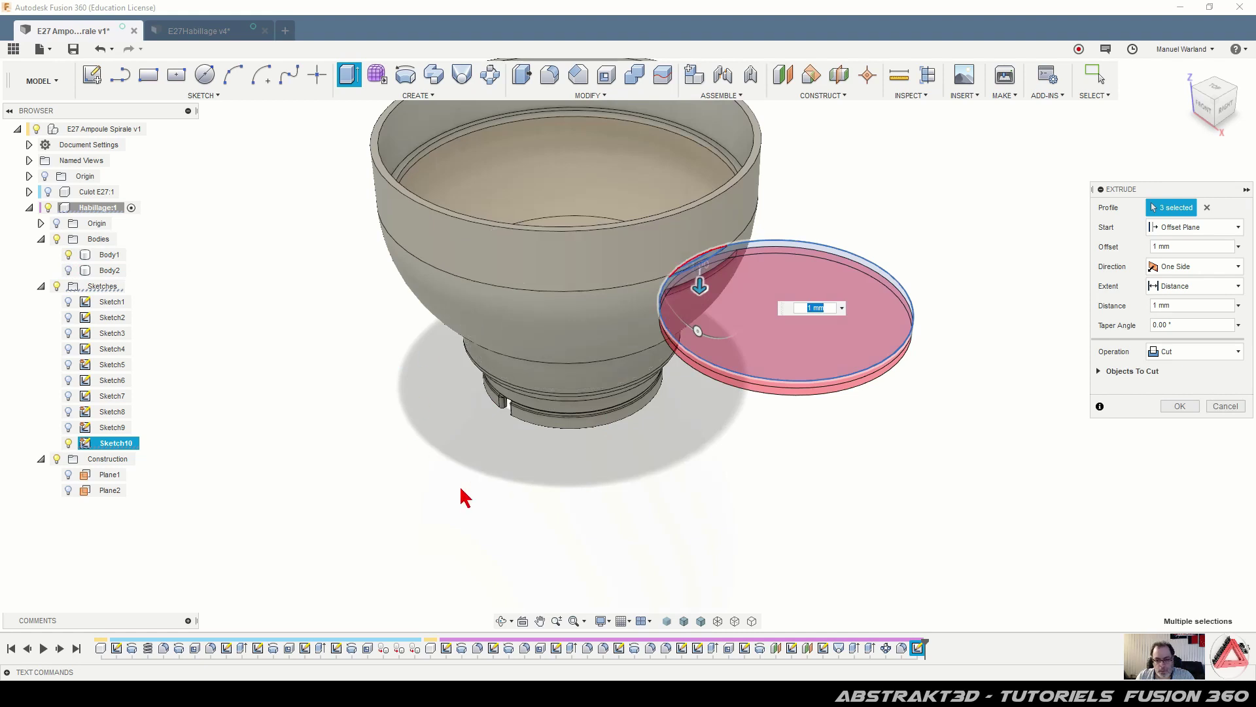
pyautogui.scroll(-2, 694, 556)
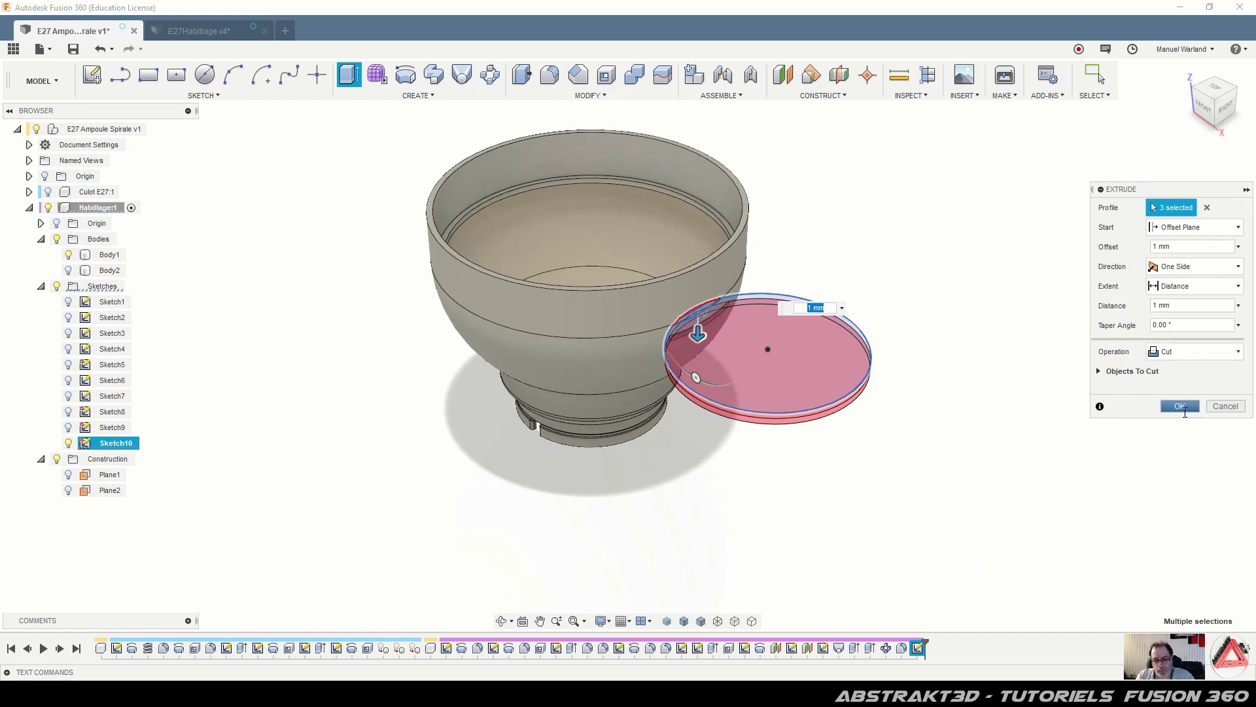
pyautogui.click(1181, 407)
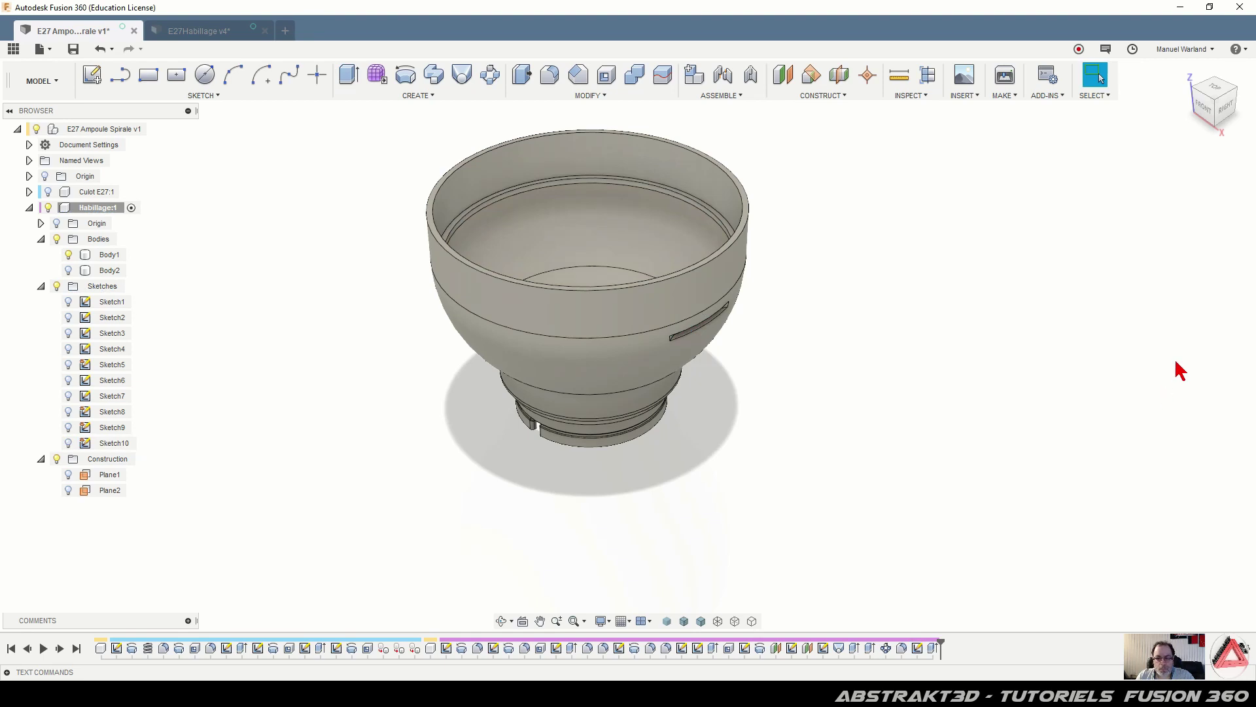
# Repeat the slot cut in a full circular pattern of 6 around the casing's axis
pyautogui.click(490, 78)
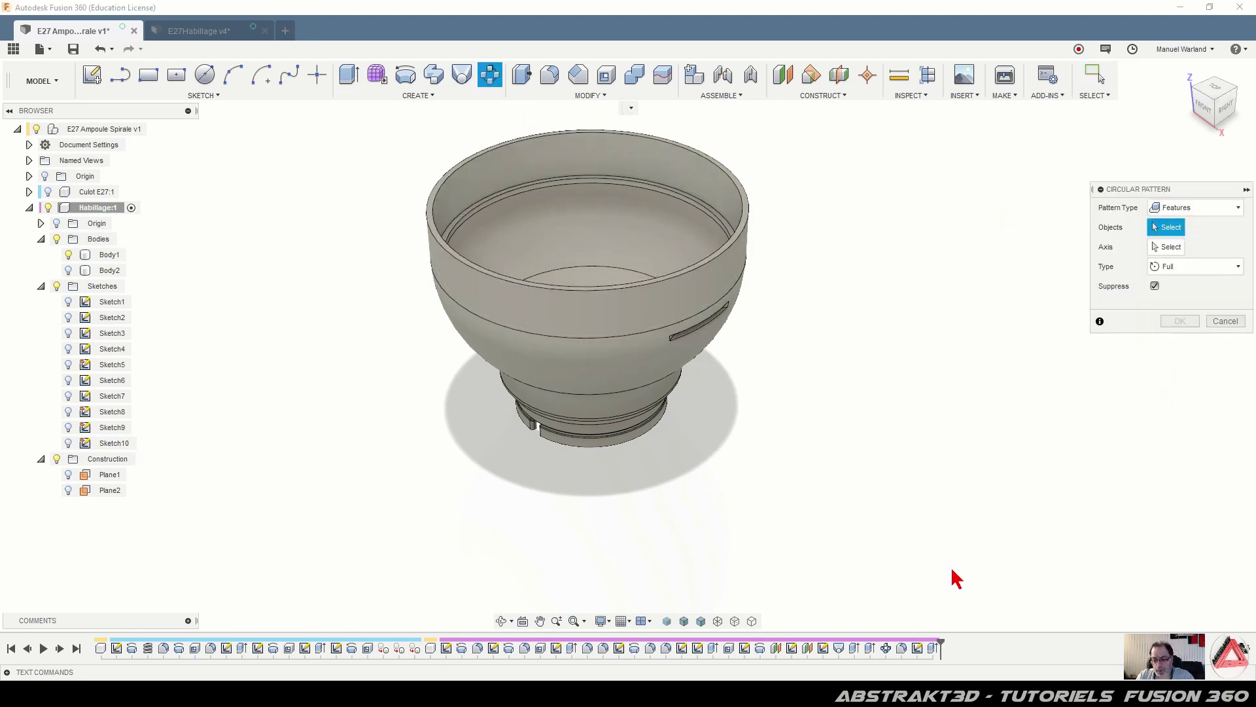
pyautogui.click(933, 649)
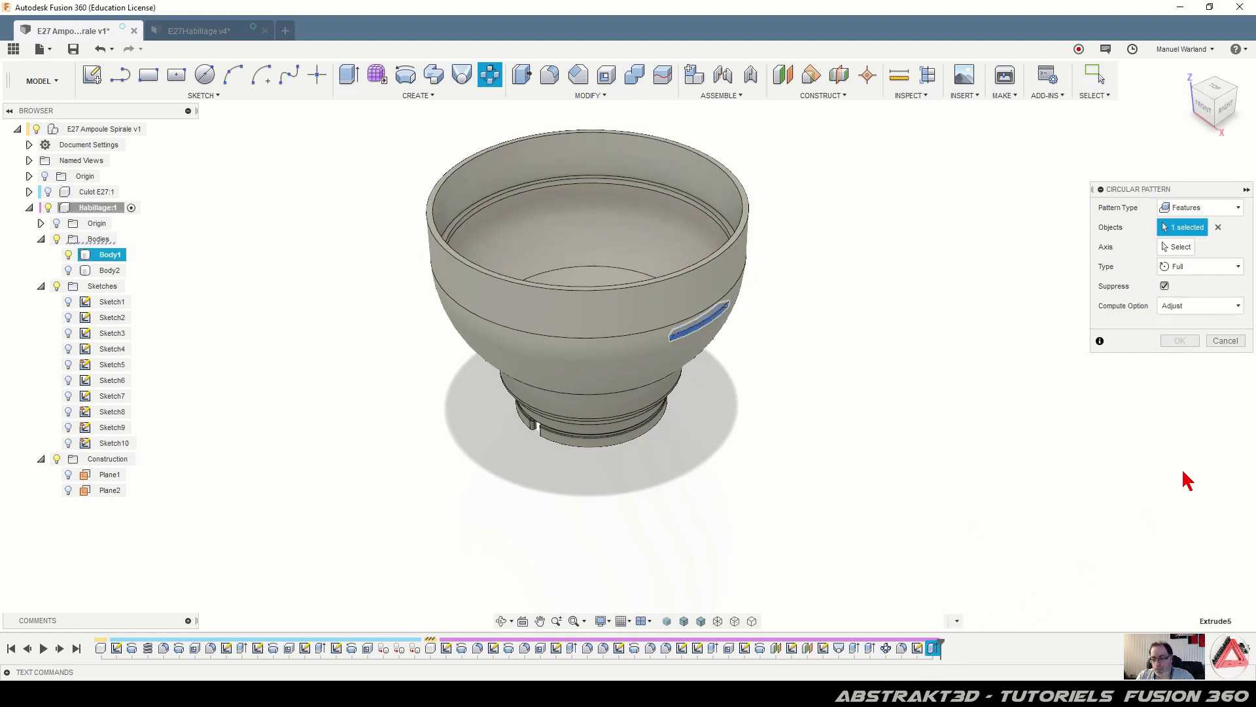
pyautogui.click(1183, 248)
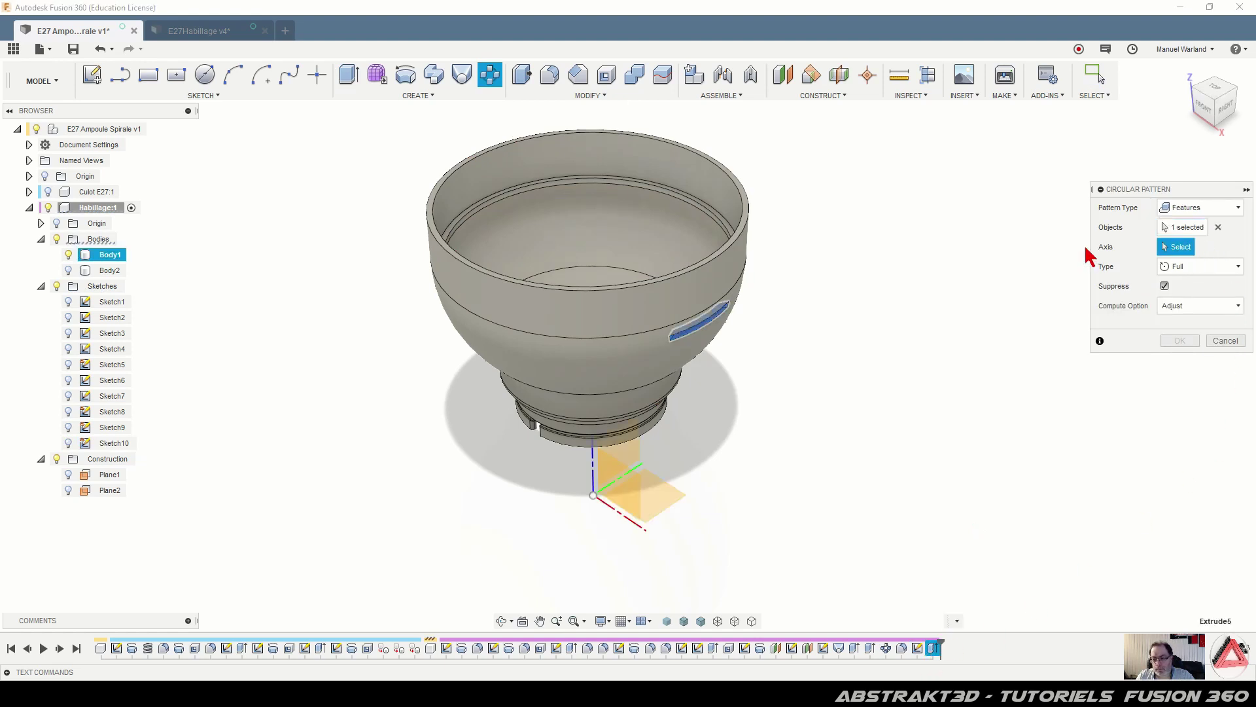
pyautogui.click(725, 259)
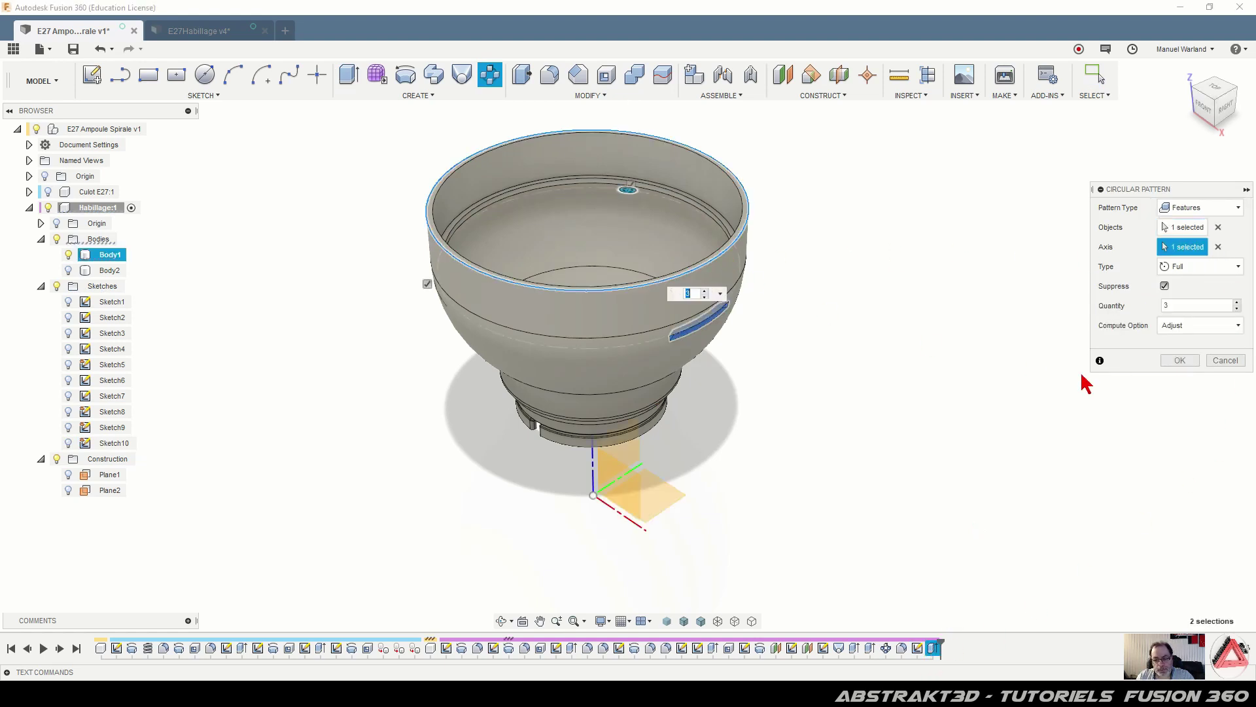
pyautogui.click(1237, 303)
pyautogui.click(1237, 303)
pyautogui.click(1237, 303)
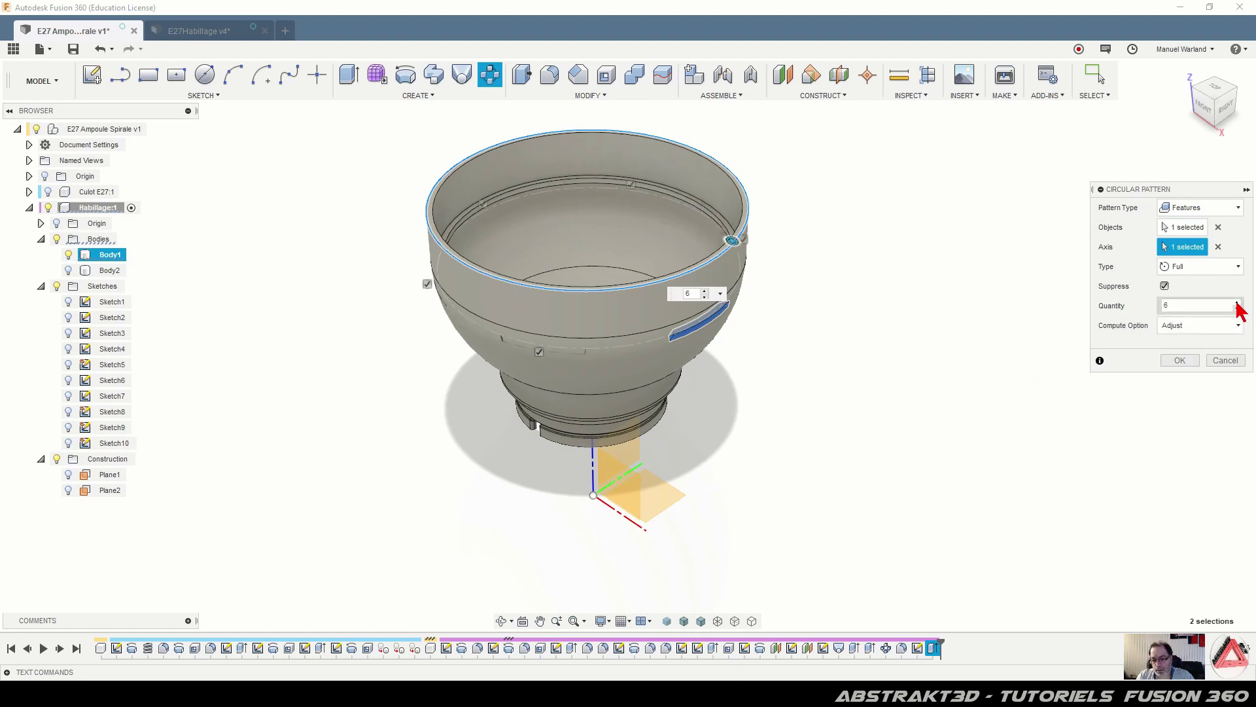
pyautogui.click(1184, 360)
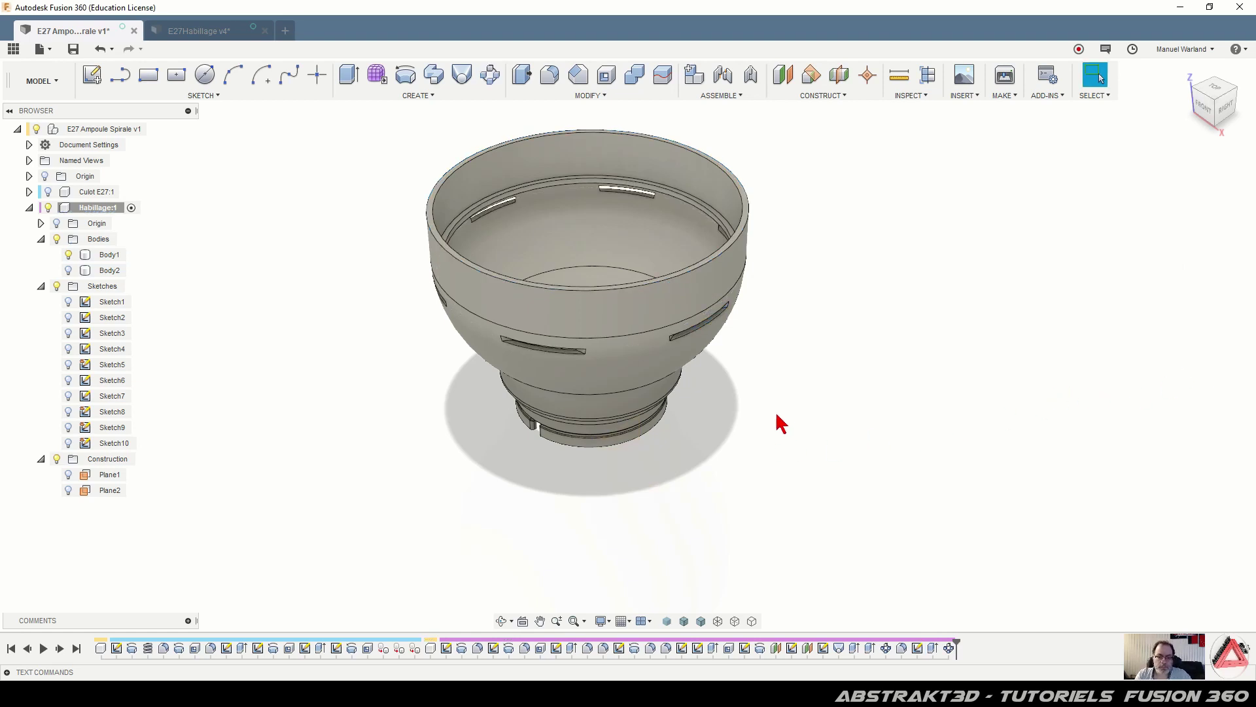
# Start a sketch on the vertical origin plane facing front and slice the lower casing at the sketch plane
pyautogui.moveTo(752, 447)
pyautogui.keyDown('shift'); pyautogui.mouseDown(button='middle')
pyautogui.moveTo(743, 441)
pyautogui.moveTo(766, 414)
pyautogui.moveTo(737, 395)
pyautogui.moveTo(763, 412)
pyautogui.moveTo(736, 443)
pyautogui.moveTo(749, 447)
pyautogui.mouseUp(button='middle'); pyautogui.keyUp('shift')
pyautogui.scroll(-2, 779, 553)
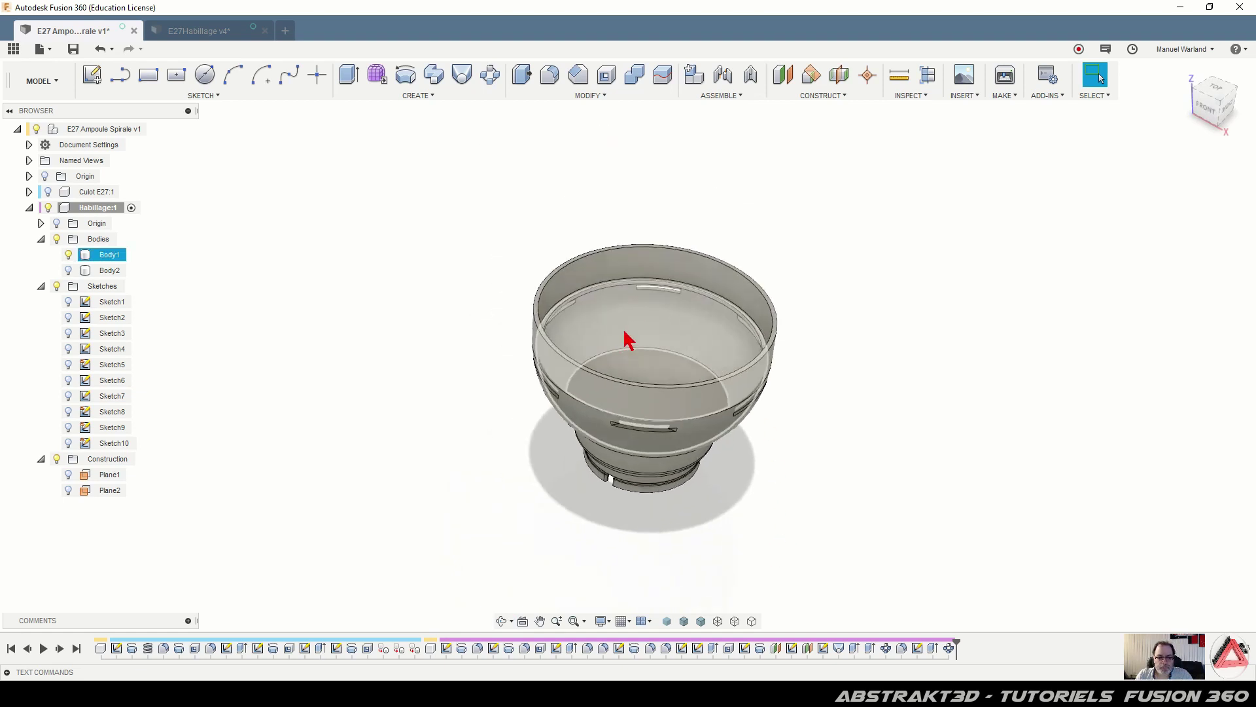
pyautogui.click(91, 74)
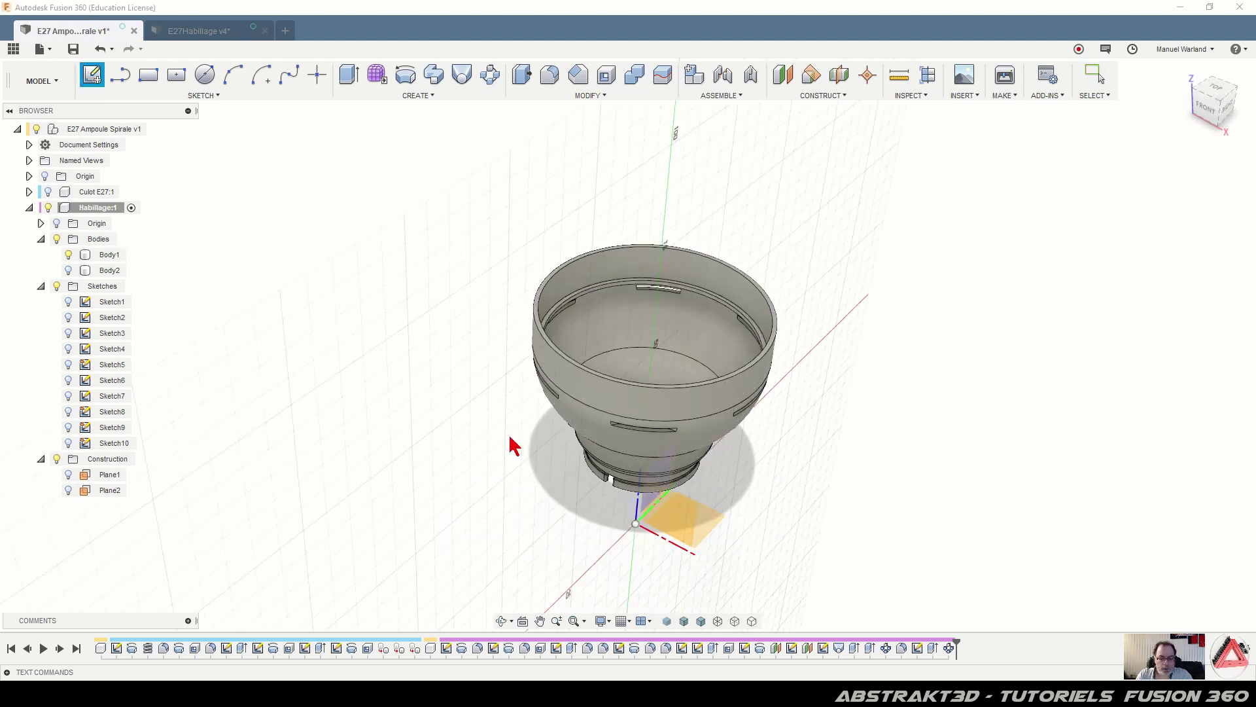
pyautogui.click(682, 519)
pyautogui.scroll(5, 490, 504)
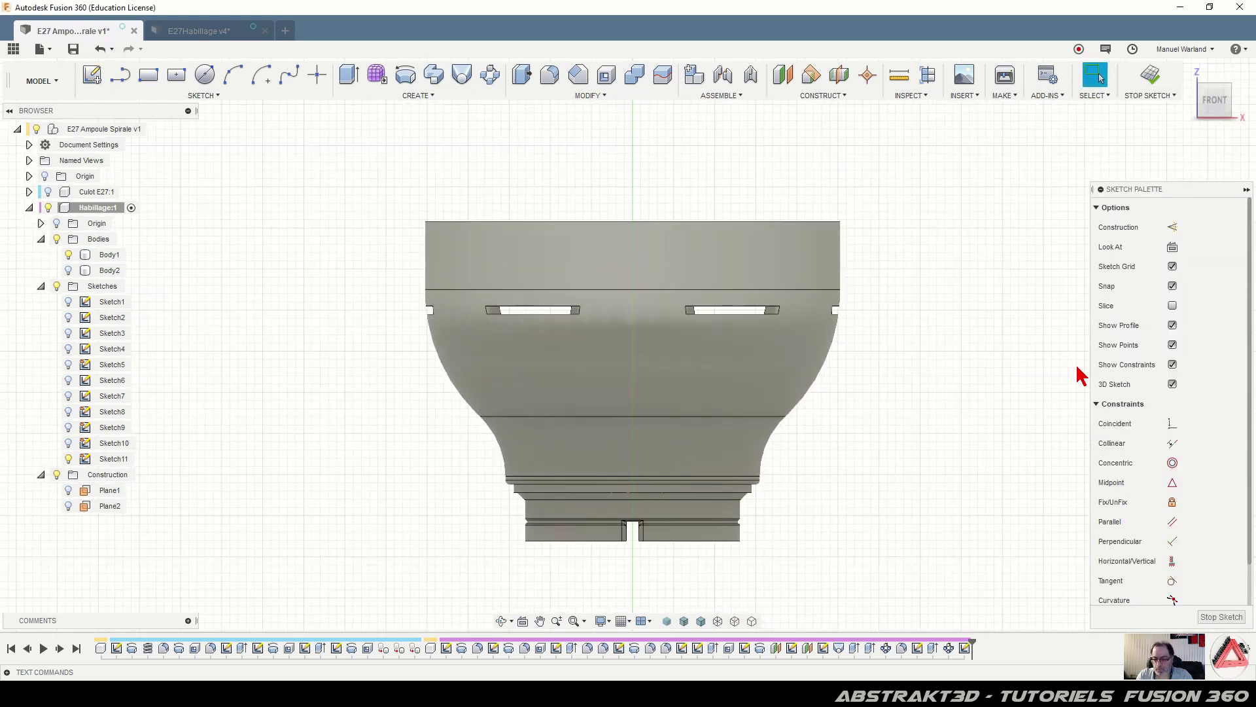
pyautogui.click(1173, 305)
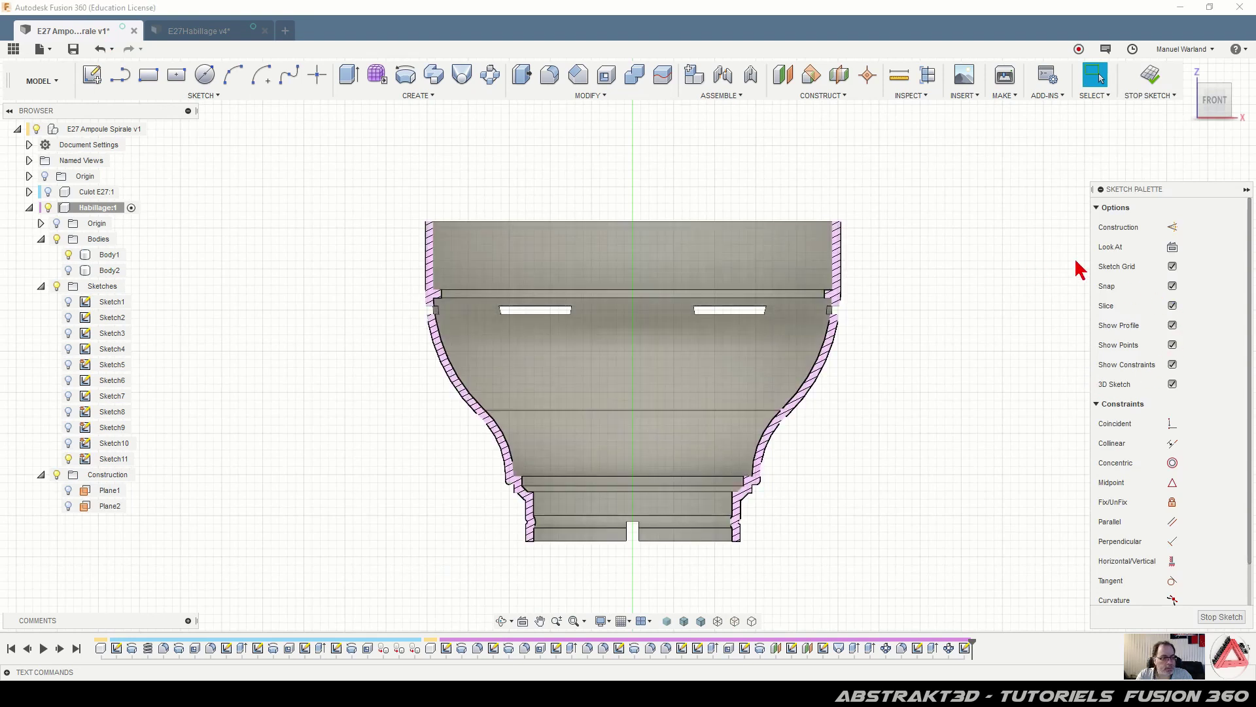
# Add the sketch text "Abstrakt3d" to the middle of the casing section, rotated to 180° so it reads upright
pyautogui.click(201, 96)
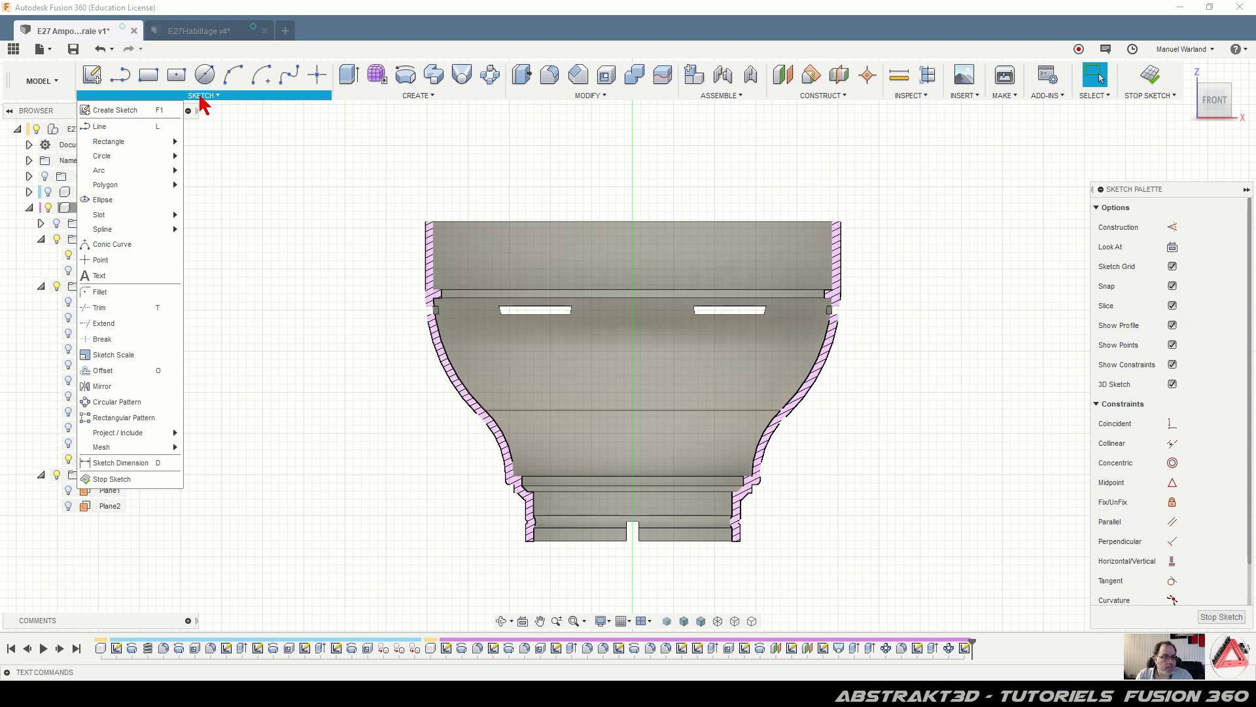
pyautogui.click(112, 279)
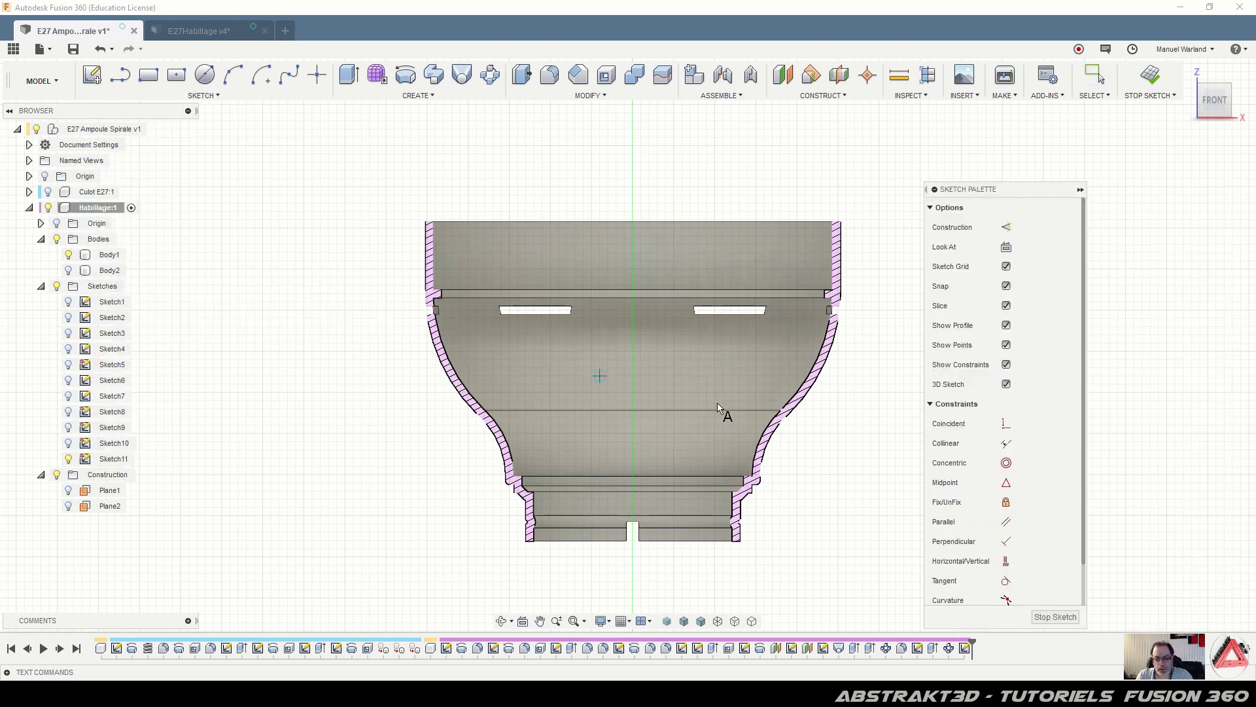
pyautogui.click(600, 377)
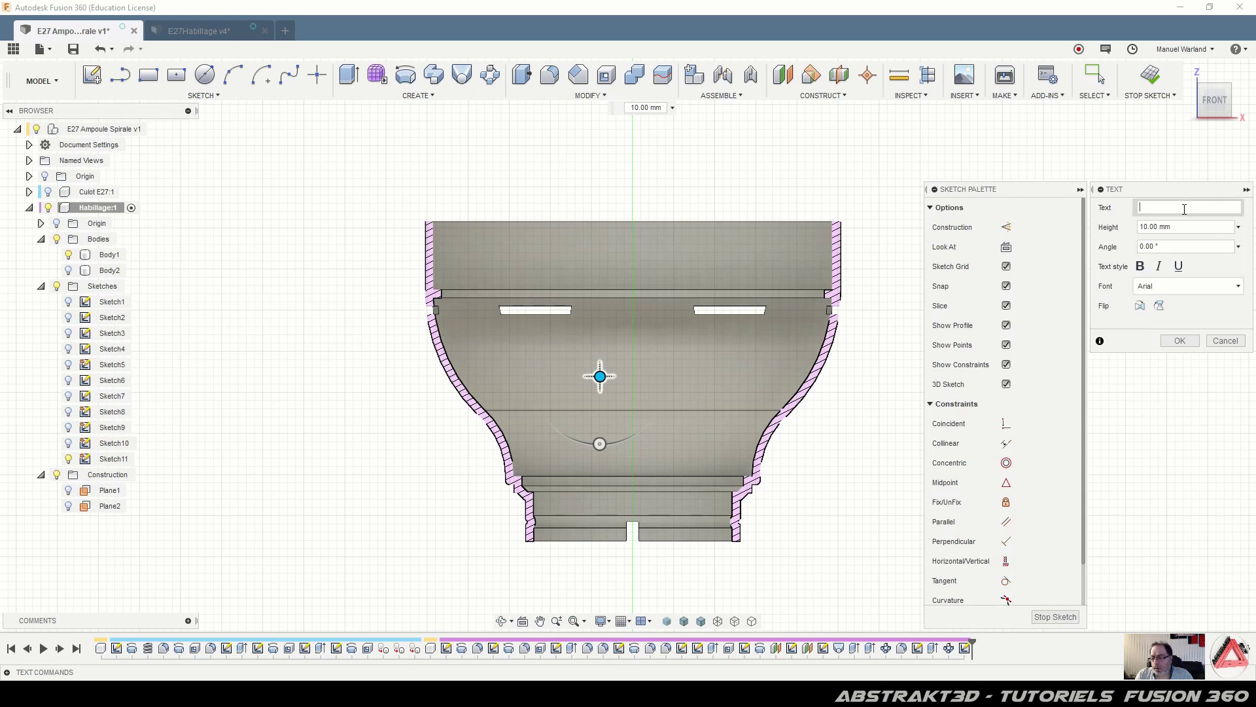
pyautogui.write('A')
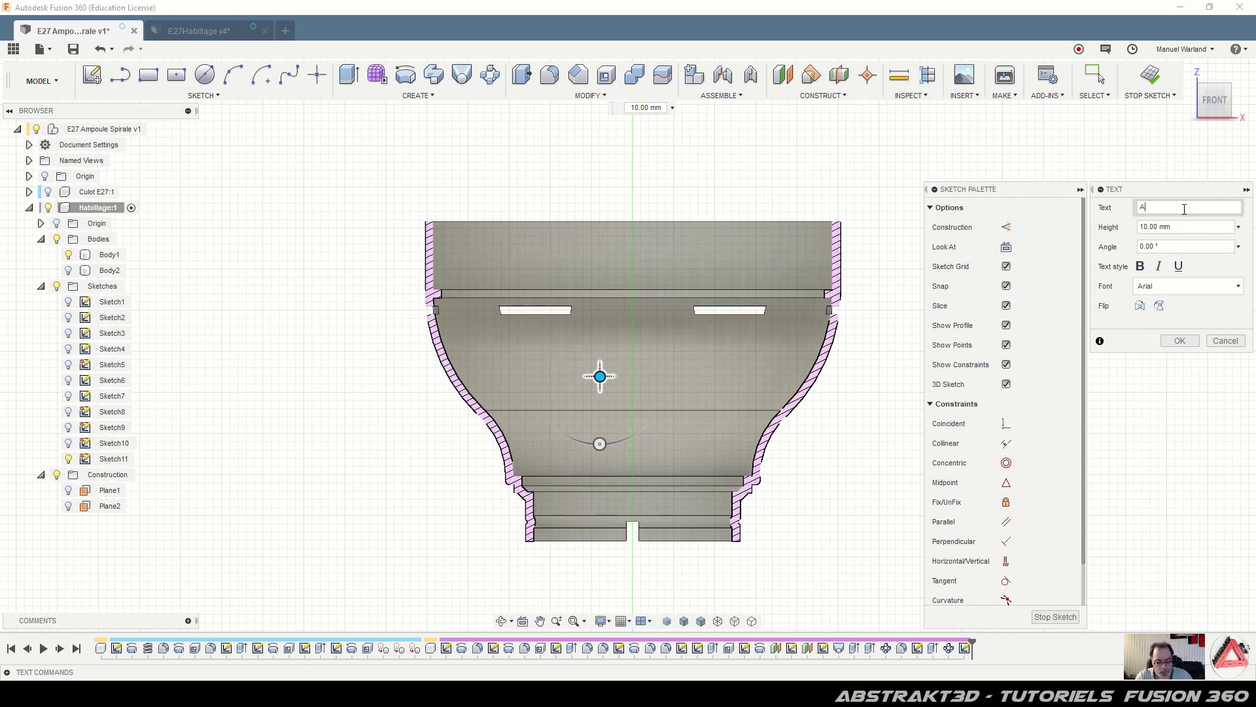
pyautogui.write('bstrakt')
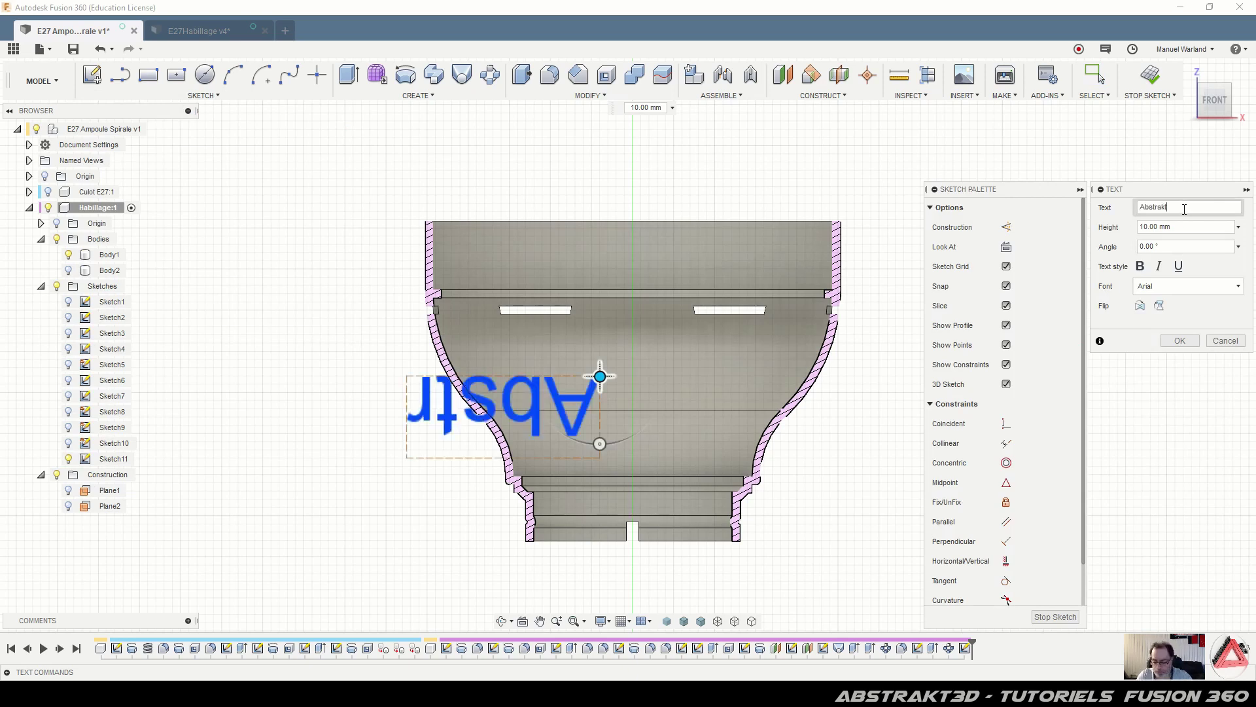
pyautogui.write('3d')
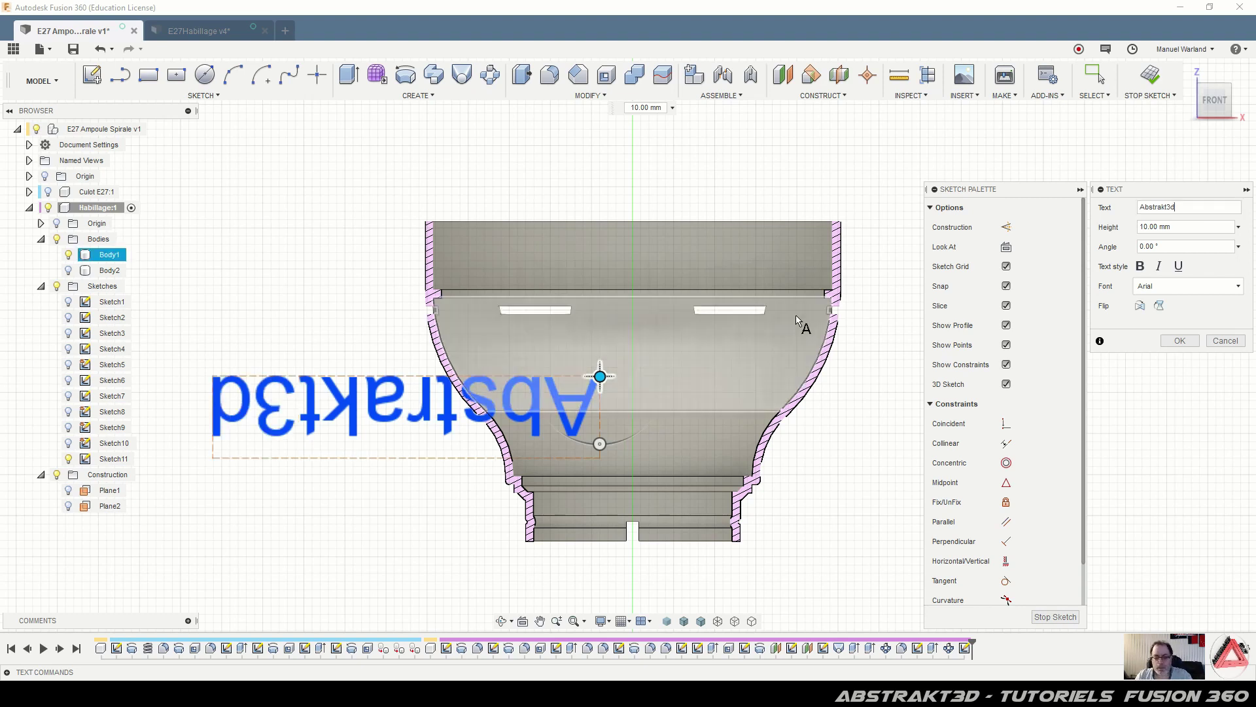
pyautogui.moveTo(601, 440); pyautogui.dragTo(597, 208)
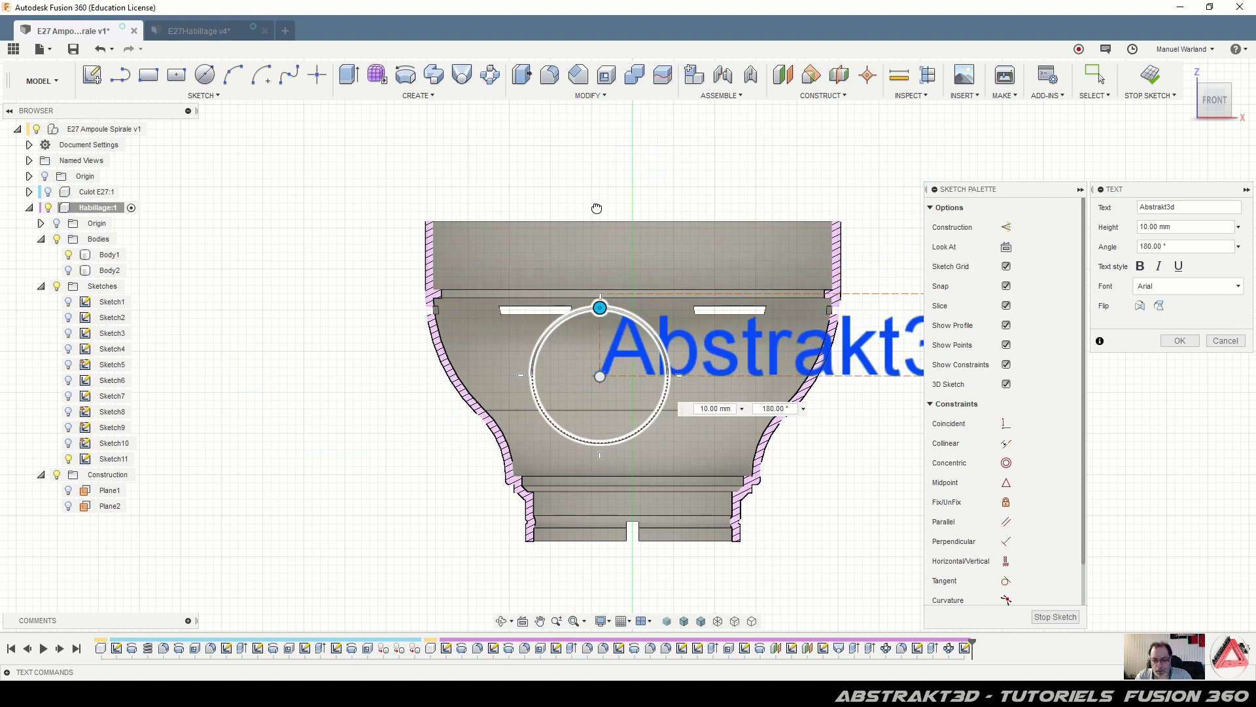
# Set the text height to 5 mm and its font to Airstrike
pyautogui.click(1197, 229)
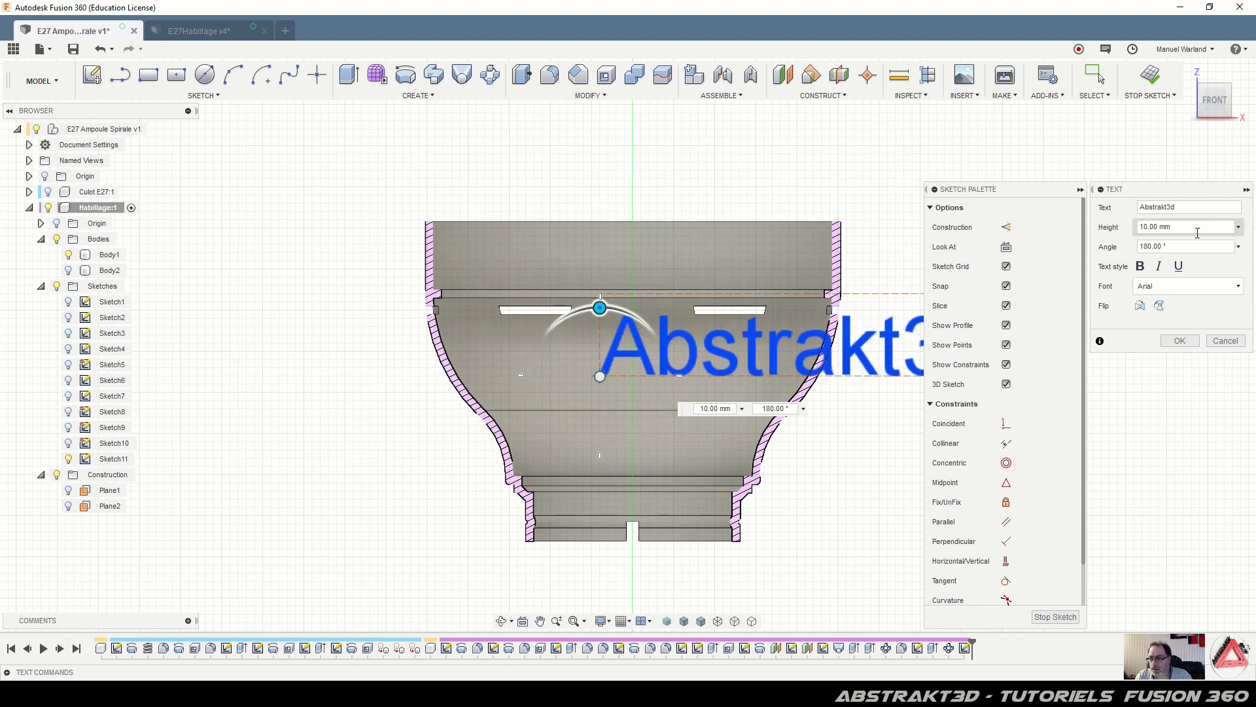
pyautogui.write('5')
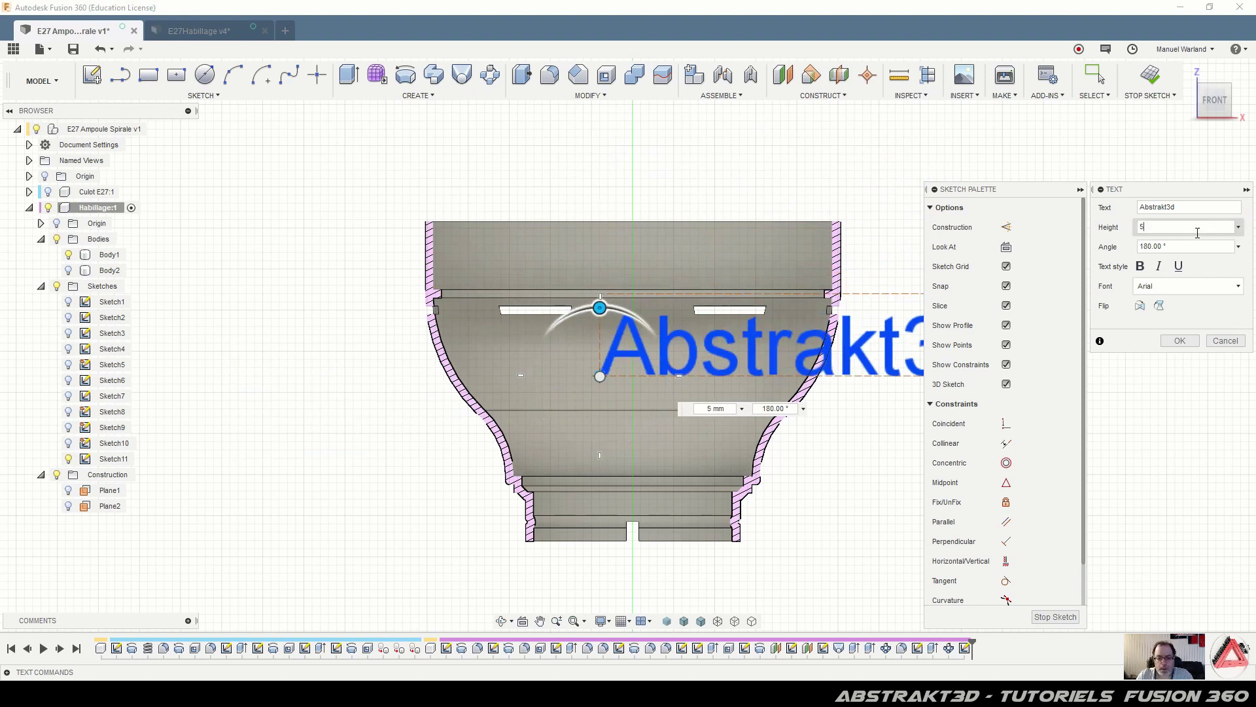
pyautogui.click(1177, 286)
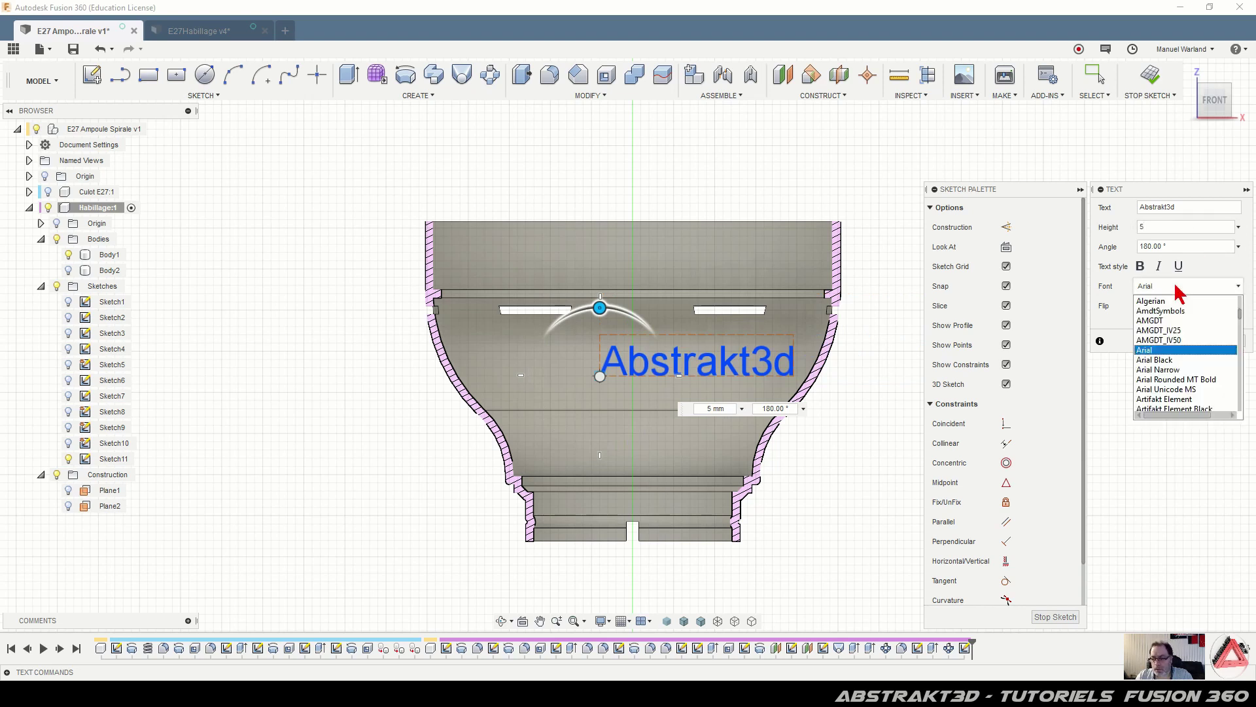
pyautogui.scroll(5, 1180, 347)
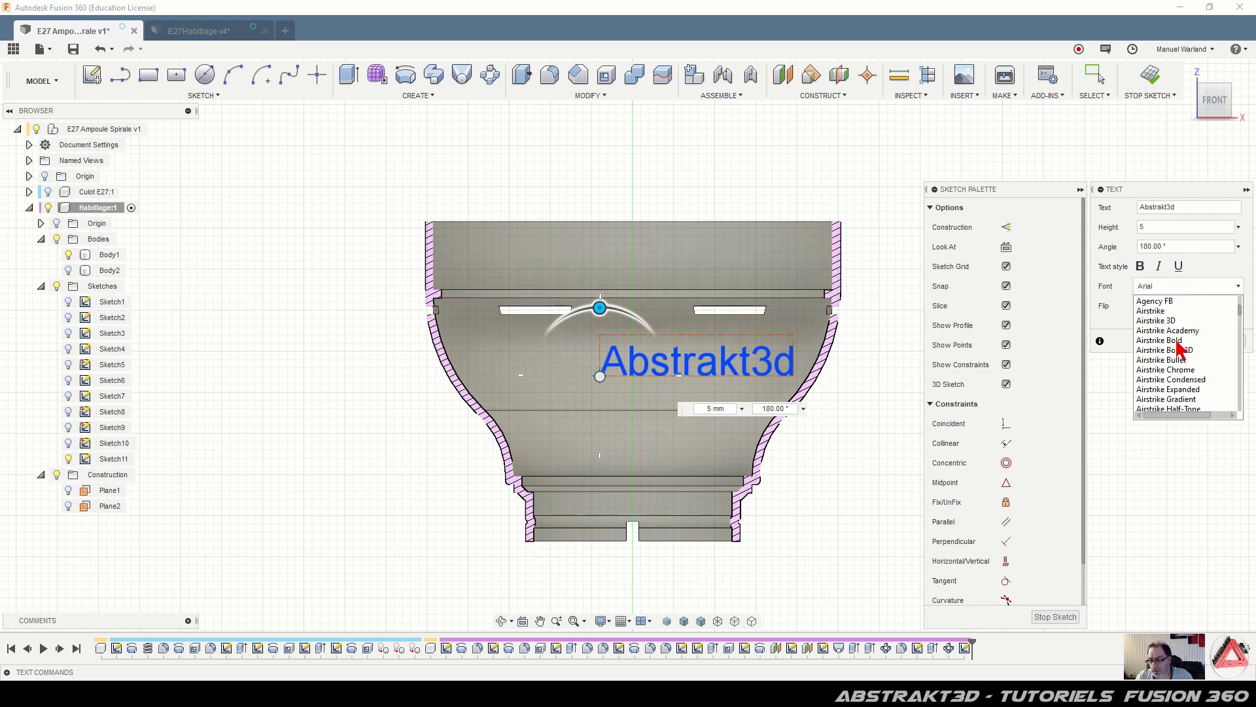
pyautogui.click(1167, 311)
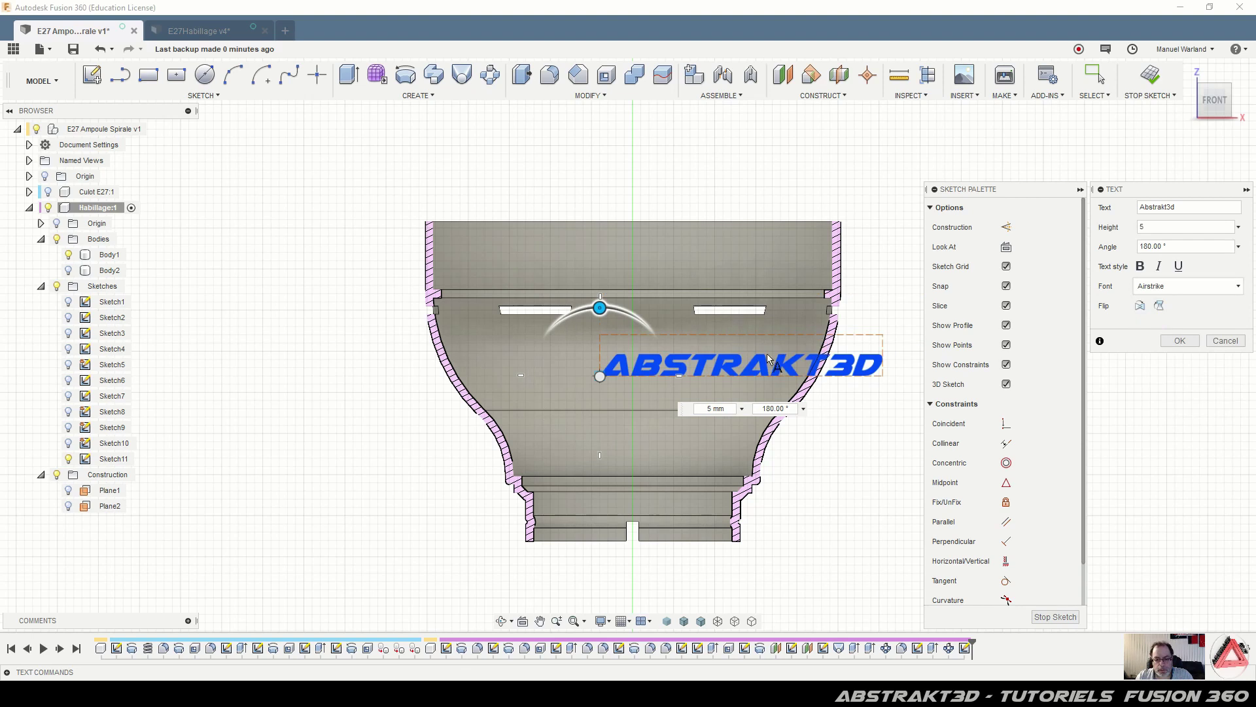
# Centre the text between the casing walls just below the slots and finish the sketch
pyautogui.moveTo(596, 377)
pyautogui.mouseDown()
pyautogui.moveTo(479, 375)
pyautogui.moveTo(493, 376)
pyautogui.mouseUp()
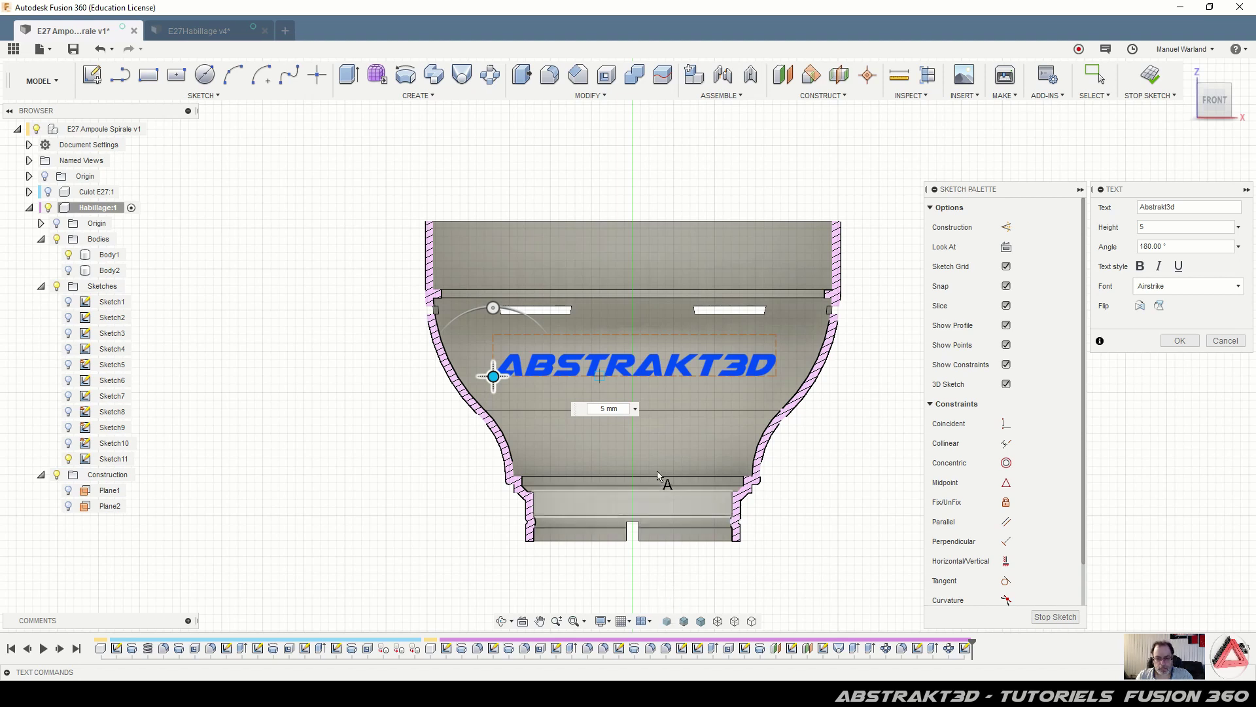
pyautogui.moveTo(491, 373); pyautogui.dragTo(493, 373)
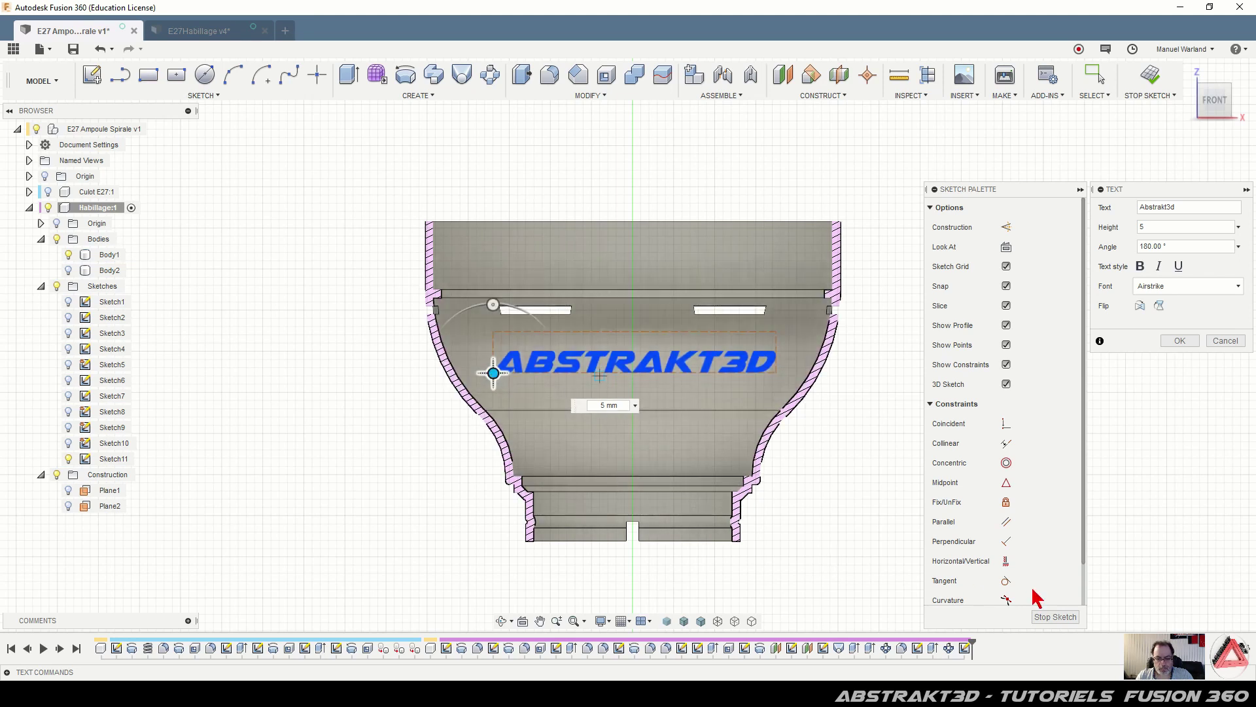
pyautogui.click(1180, 341)
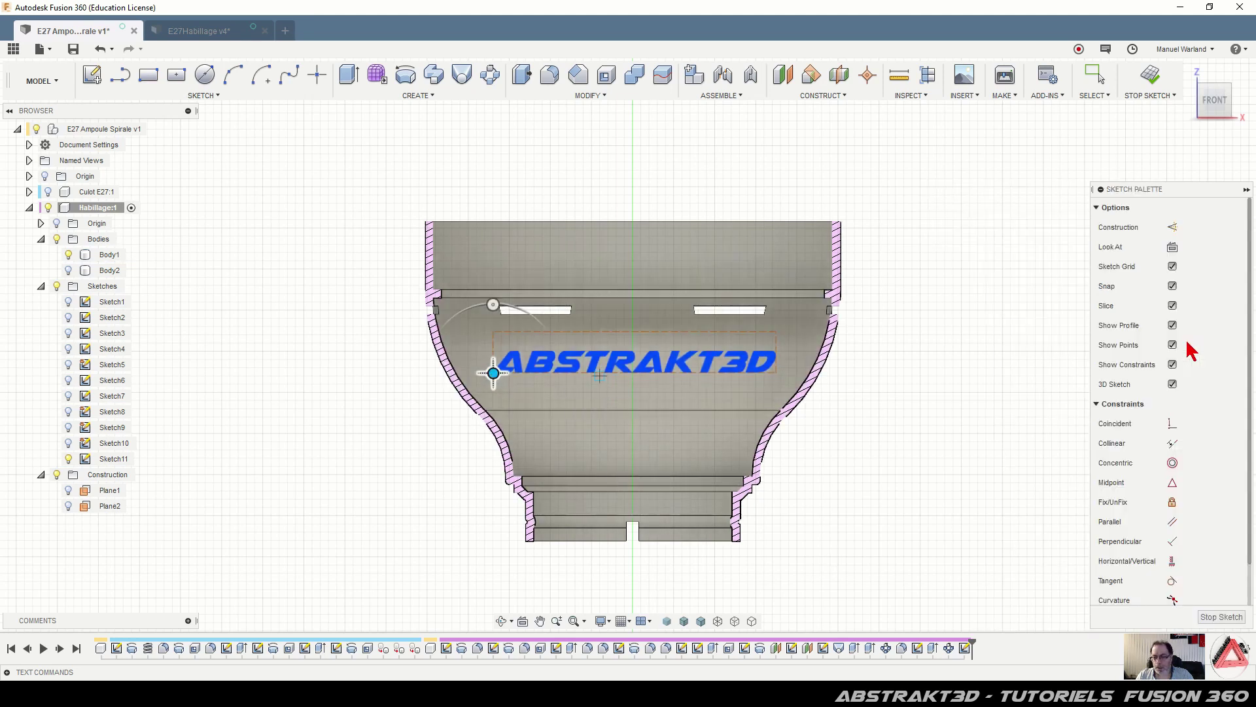
pyautogui.click(1221, 617)
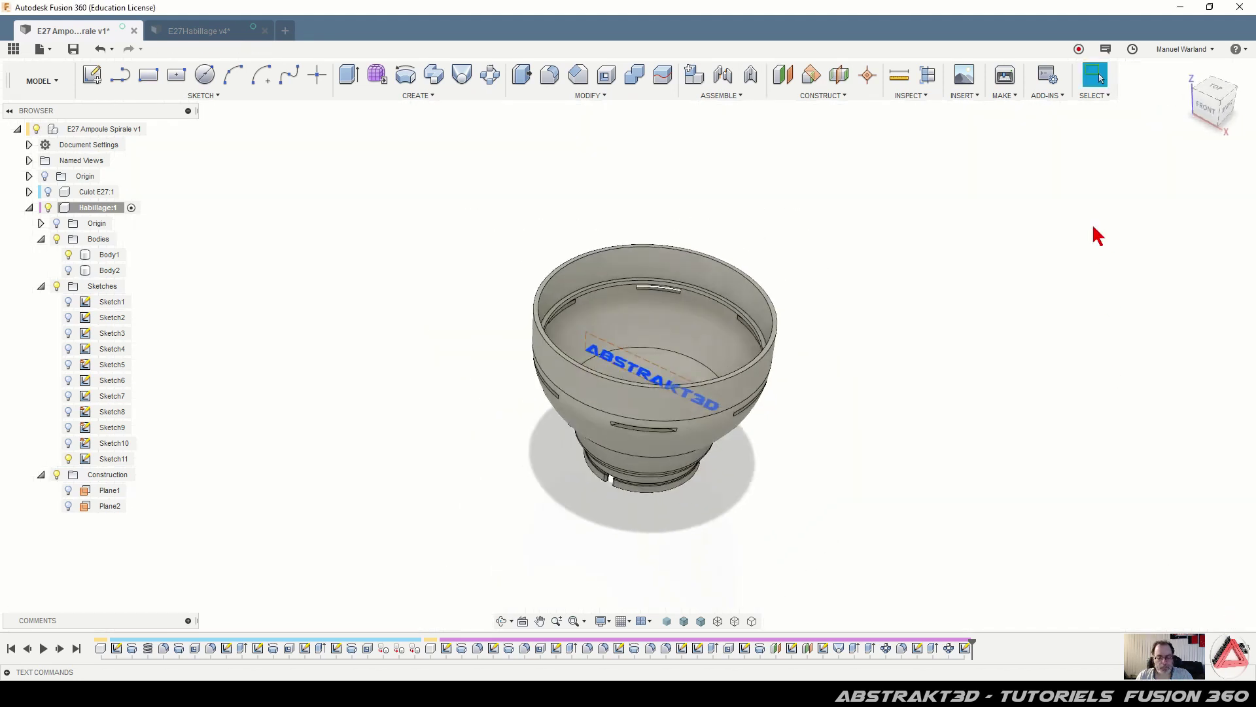
# Begin extruding the sketch text with the lower casing's curved outer face as the starting object
pyautogui.scroll(2, 870, 328)
pyautogui.click(528, 370)
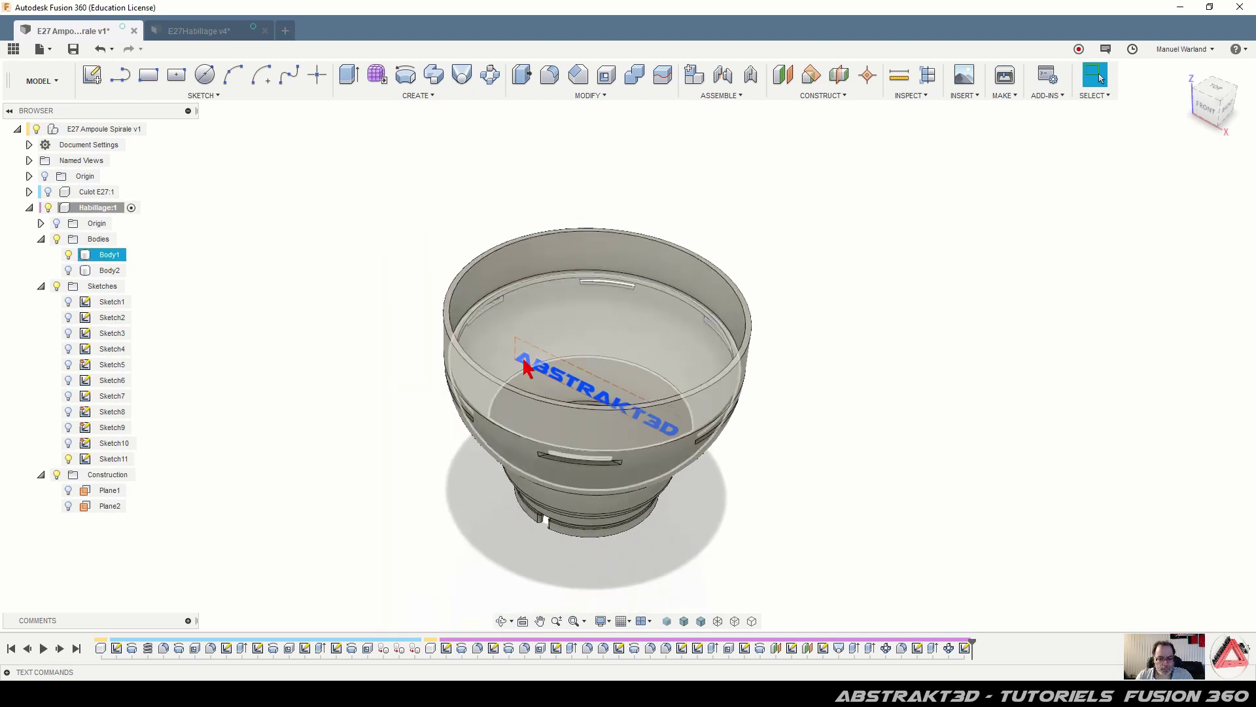
pyautogui.scroll(3, 528, 370)
pyautogui.press('Escape')
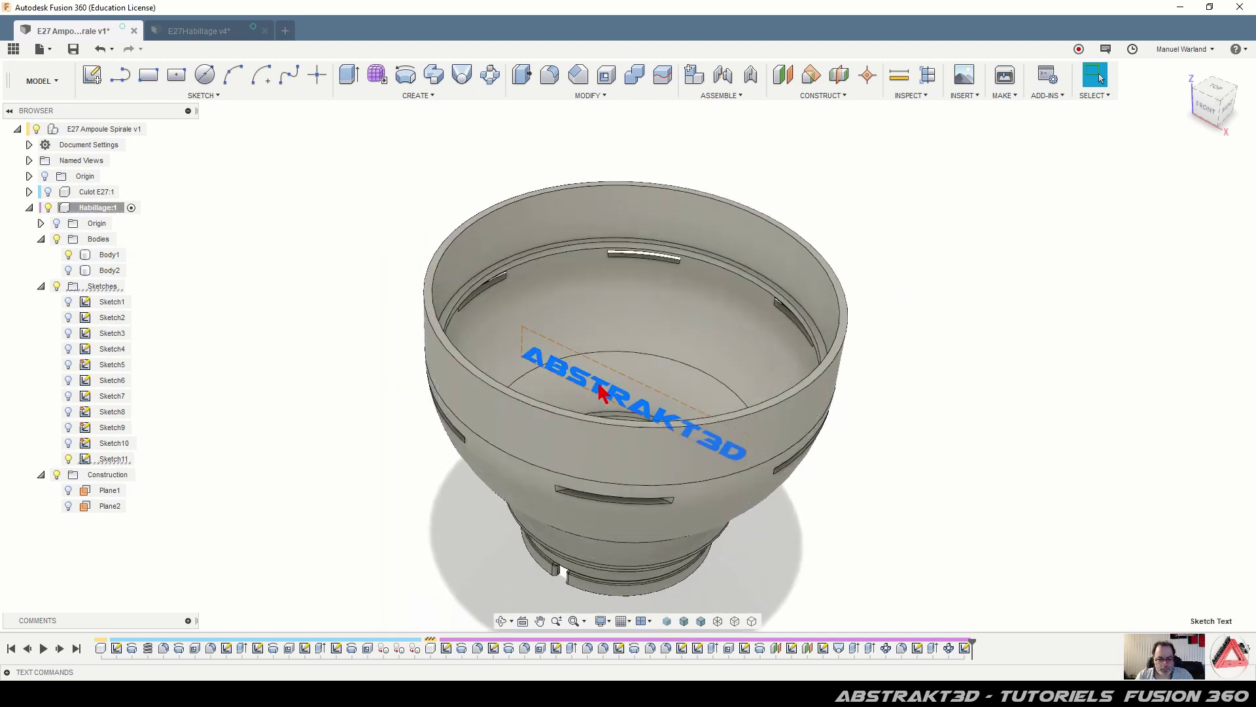
pyautogui.click(602, 392)
pyautogui.press('e')
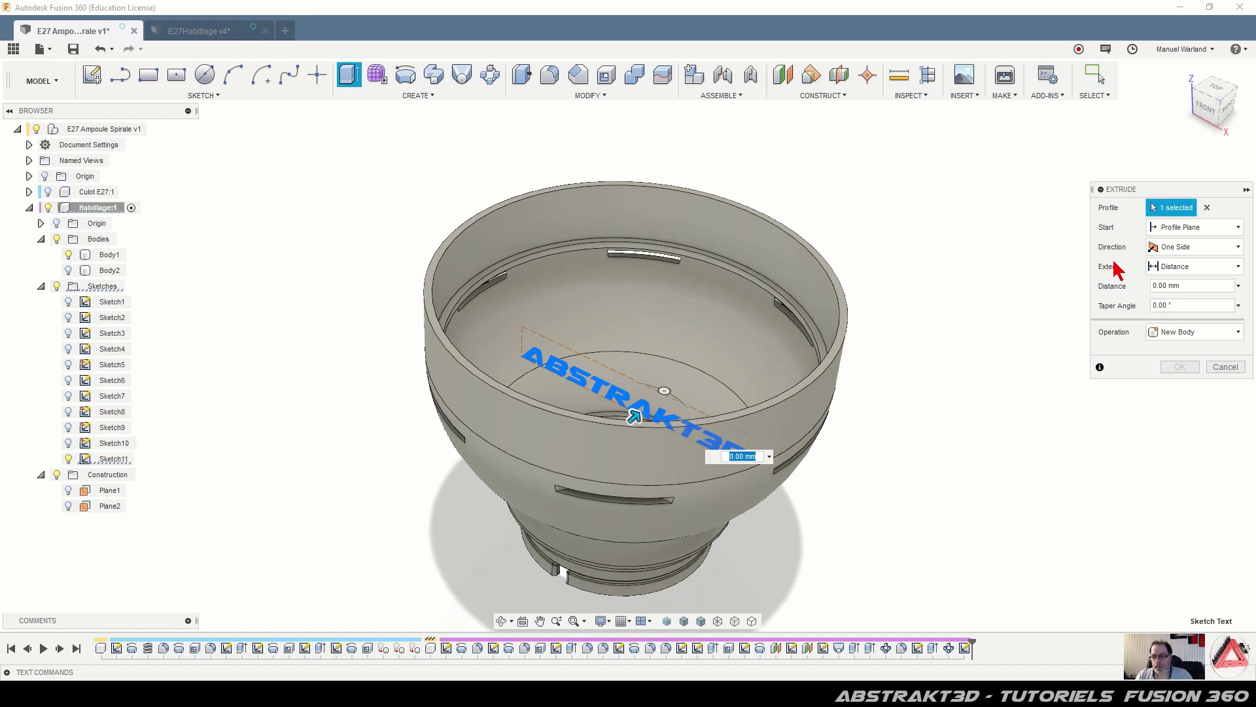
pyautogui.click(1186, 227)
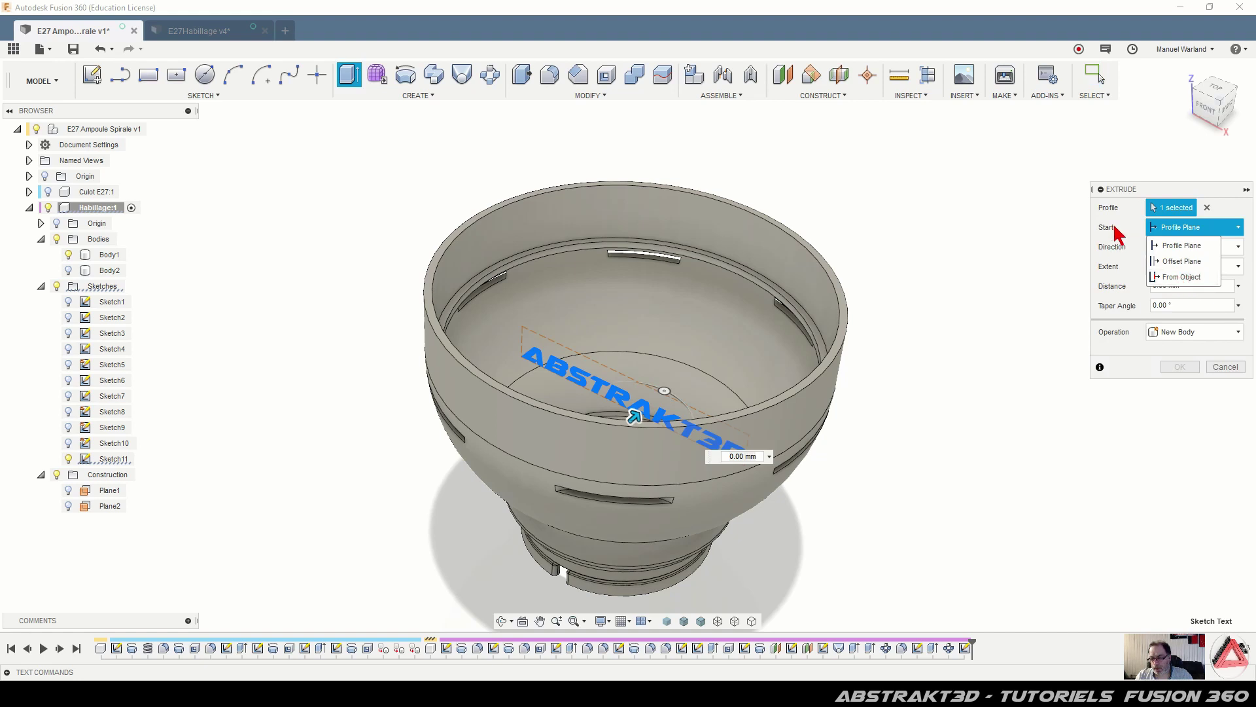
pyautogui.click(1178, 277)
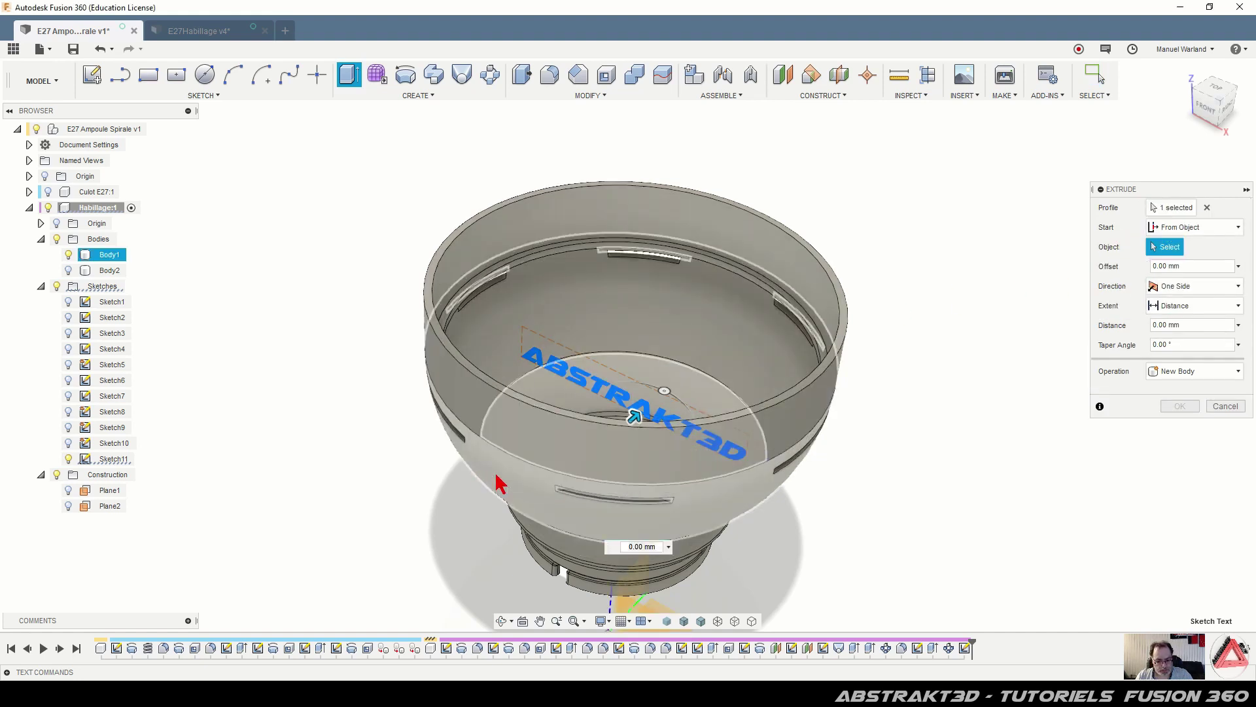
pyautogui.click(500, 484)
# Try a start offset of -0.3 mm from the curved face and clear the value again
pyautogui.doubleClick(1193, 267)
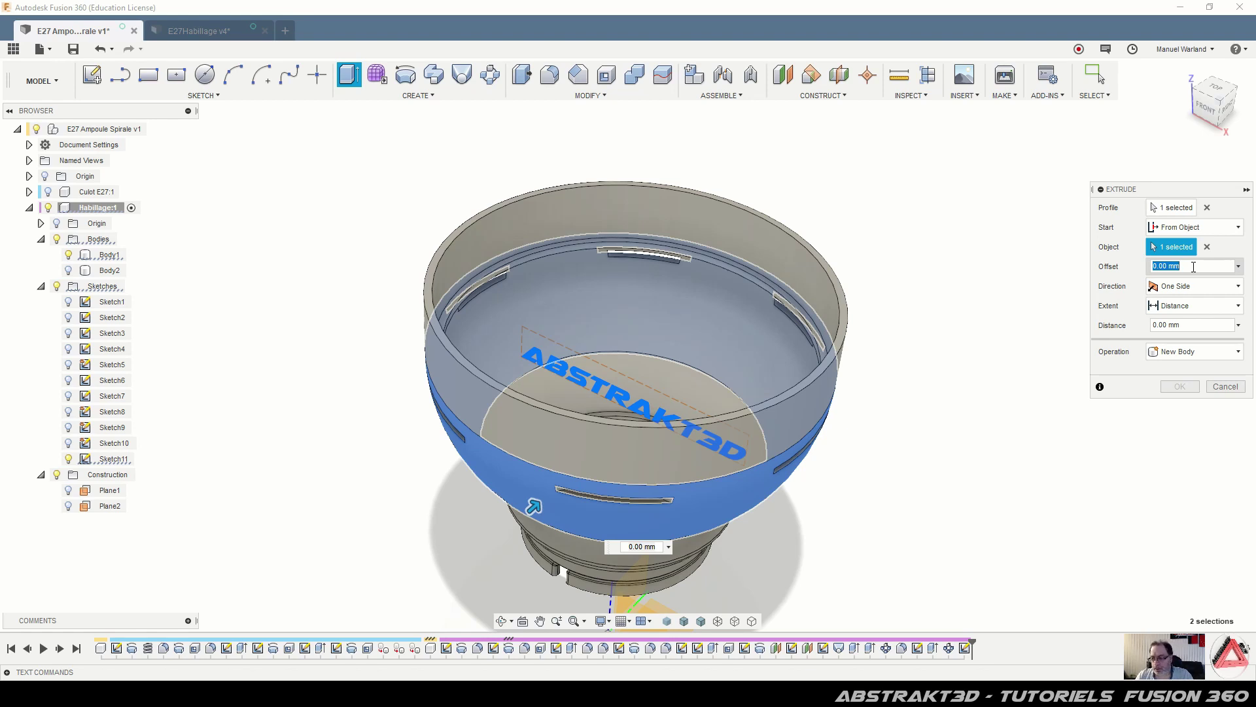
pyautogui.write('-0.3')
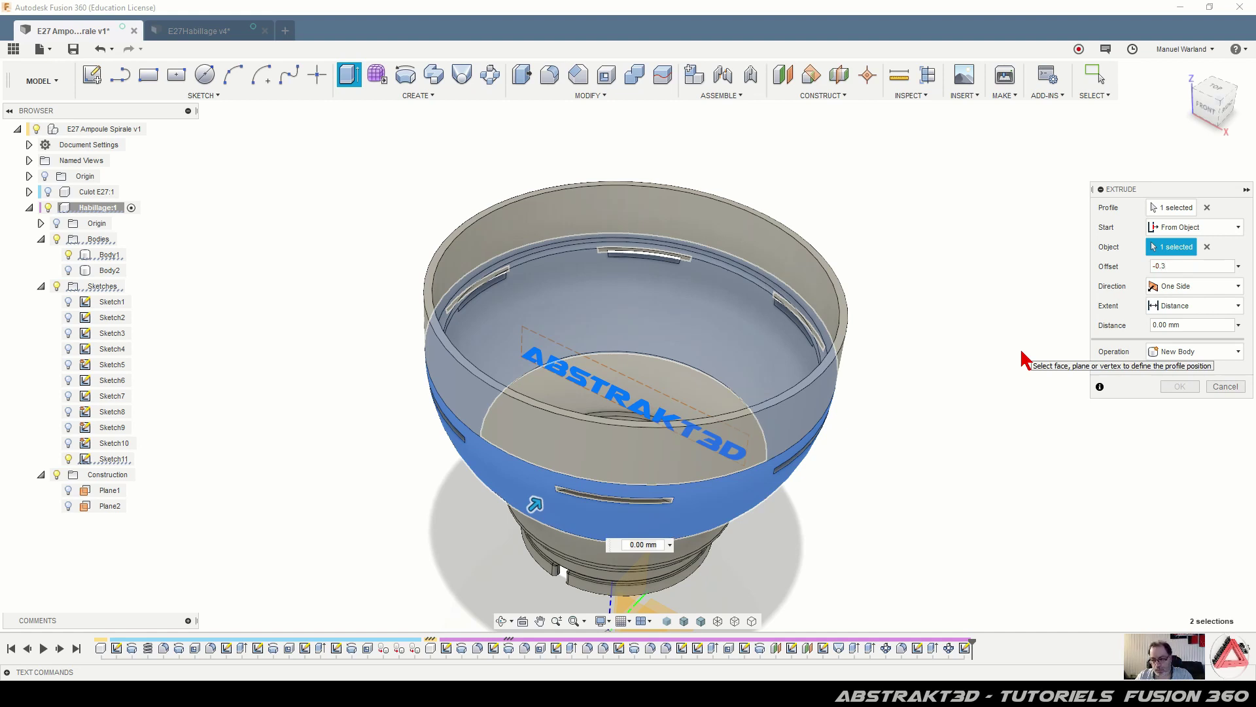
pyautogui.press('BackSpace')
pyautogui.press('BackSpace')
pyautogui.press('BackSpace')
pyautogui.press('BackSpace')
# Extrude the text by -0.3 mm from the curved face with zero offset, joining it to the lower casing
pyautogui.doubleClick(1204, 326)
pyautogui.write('-0.3')
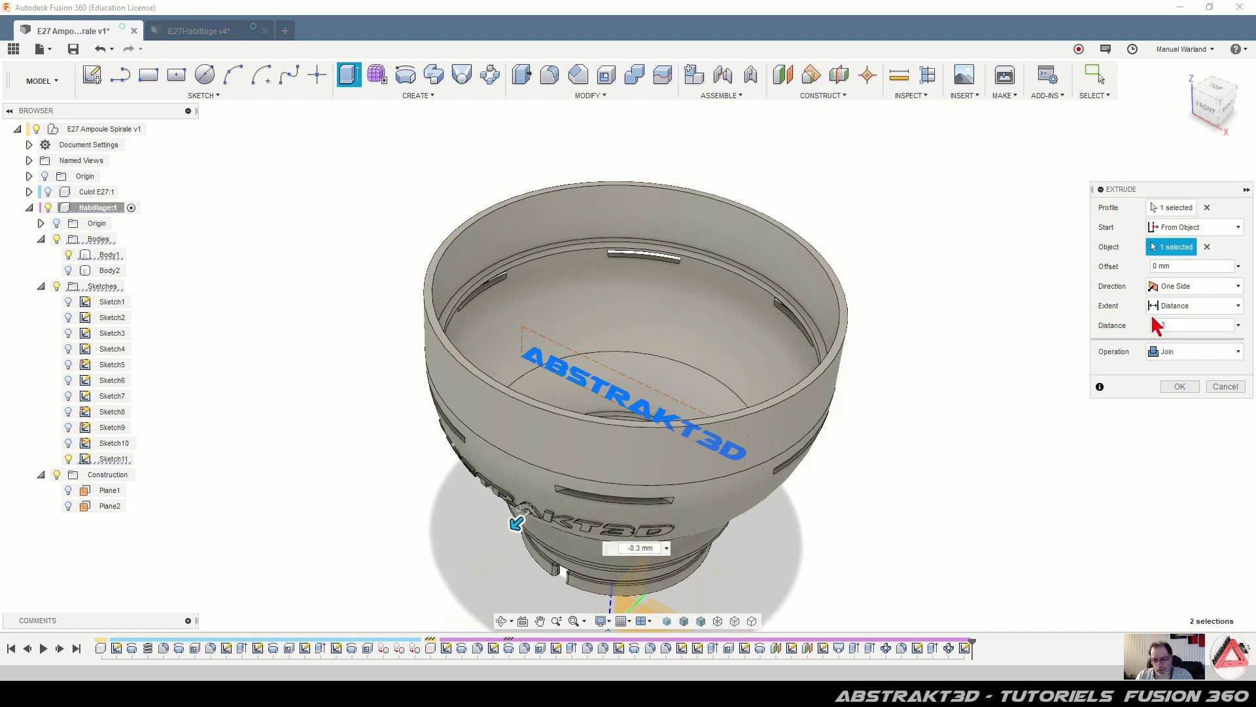
pyautogui.click(1180, 386)
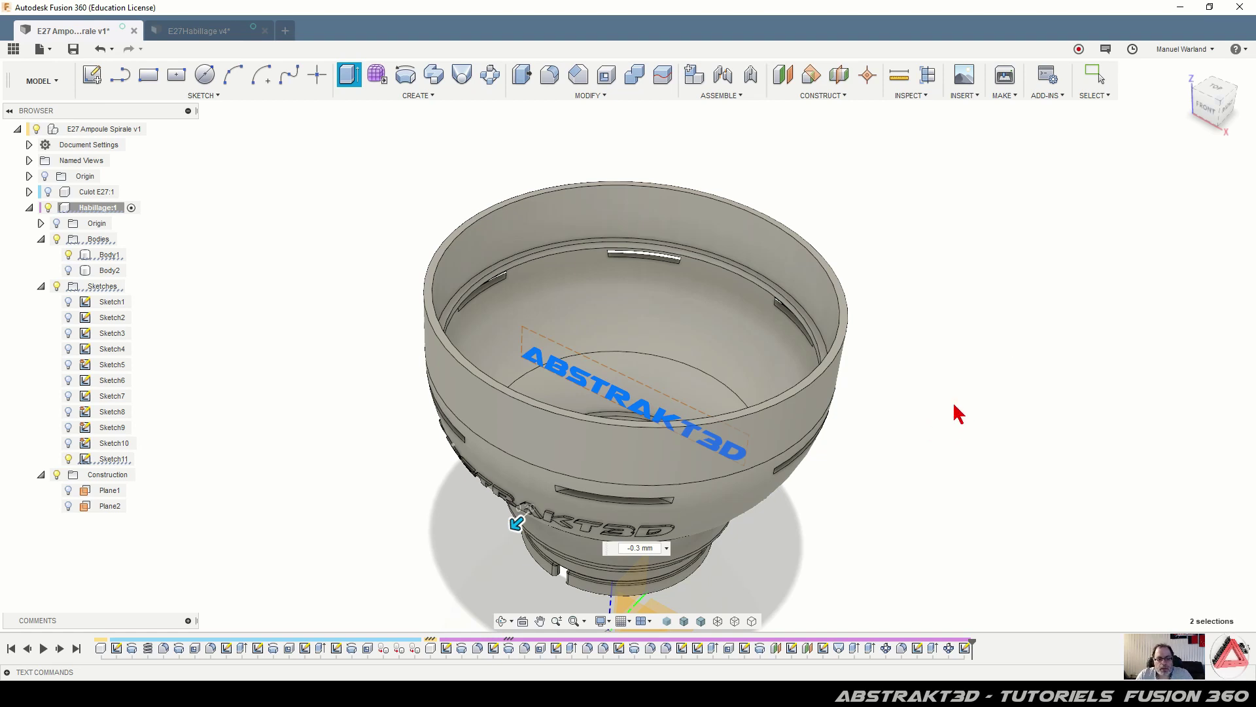
pyautogui.press('Return')
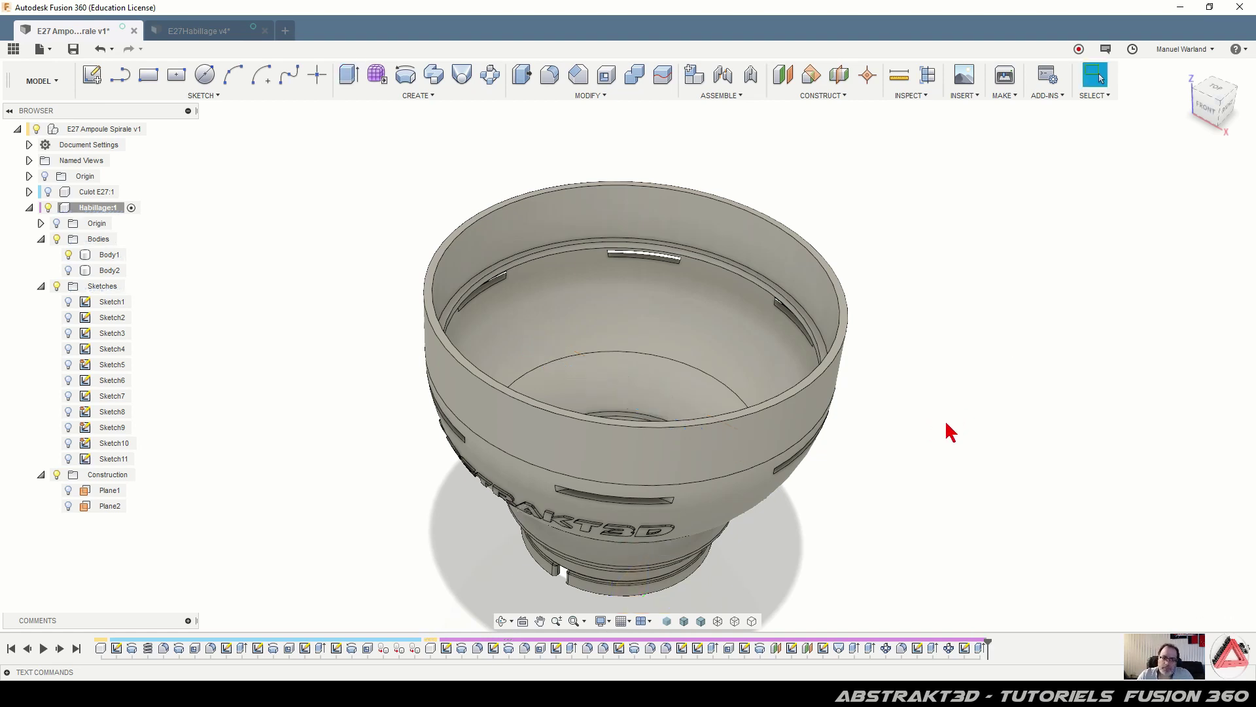
# Repeat the raised text in a full circular pattern of 3 around the casing's axis and save the design as a new version
pyautogui.scroll(-2, 422, 196)
pyautogui.keyDown('shift'); pyautogui.moveTo(757, 522); pyautogui.dragTo(786, 496, button='middle'); pyautogui.keyUp('shift')
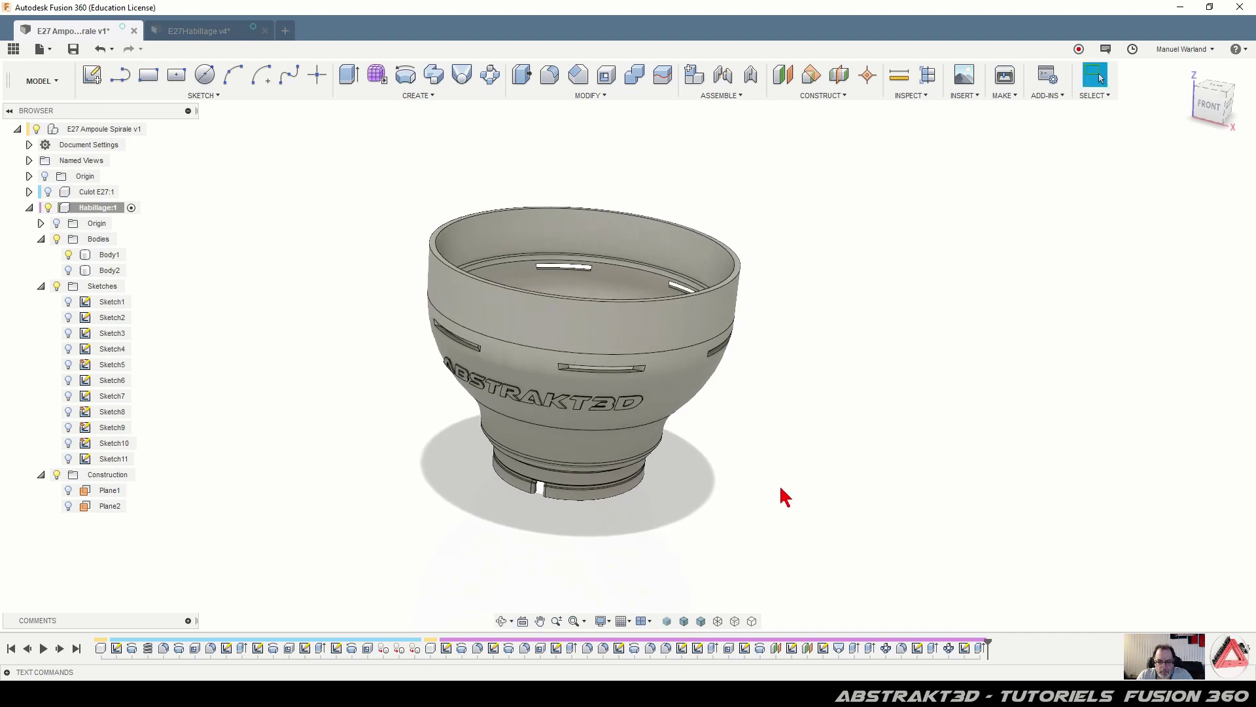
pyautogui.click(491, 78)
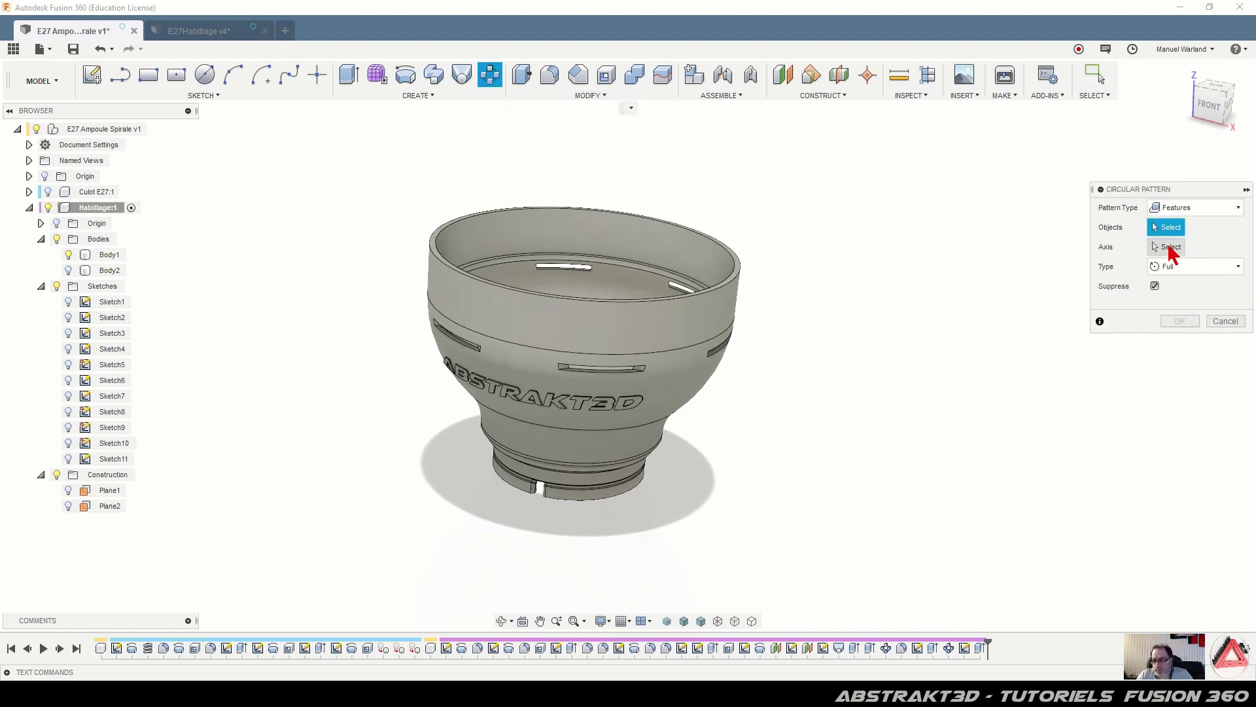
pyautogui.click(1179, 208)
pyautogui.click(981, 649)
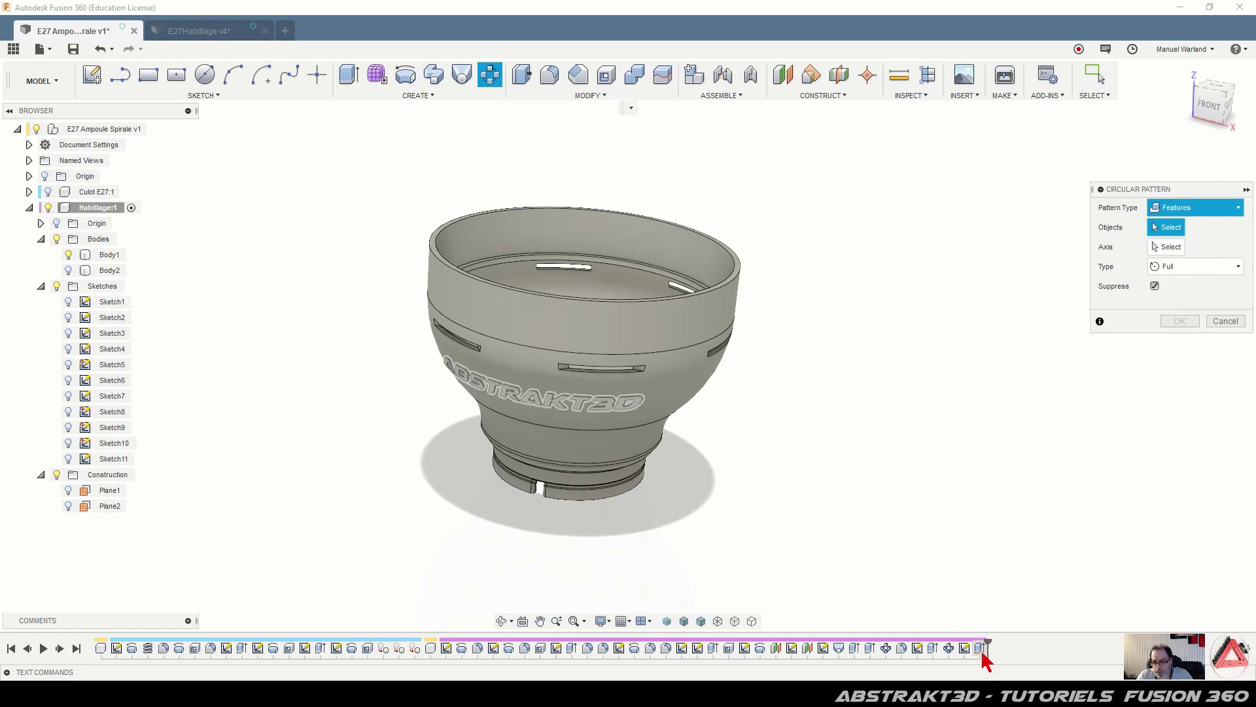
pyautogui.click(1178, 246)
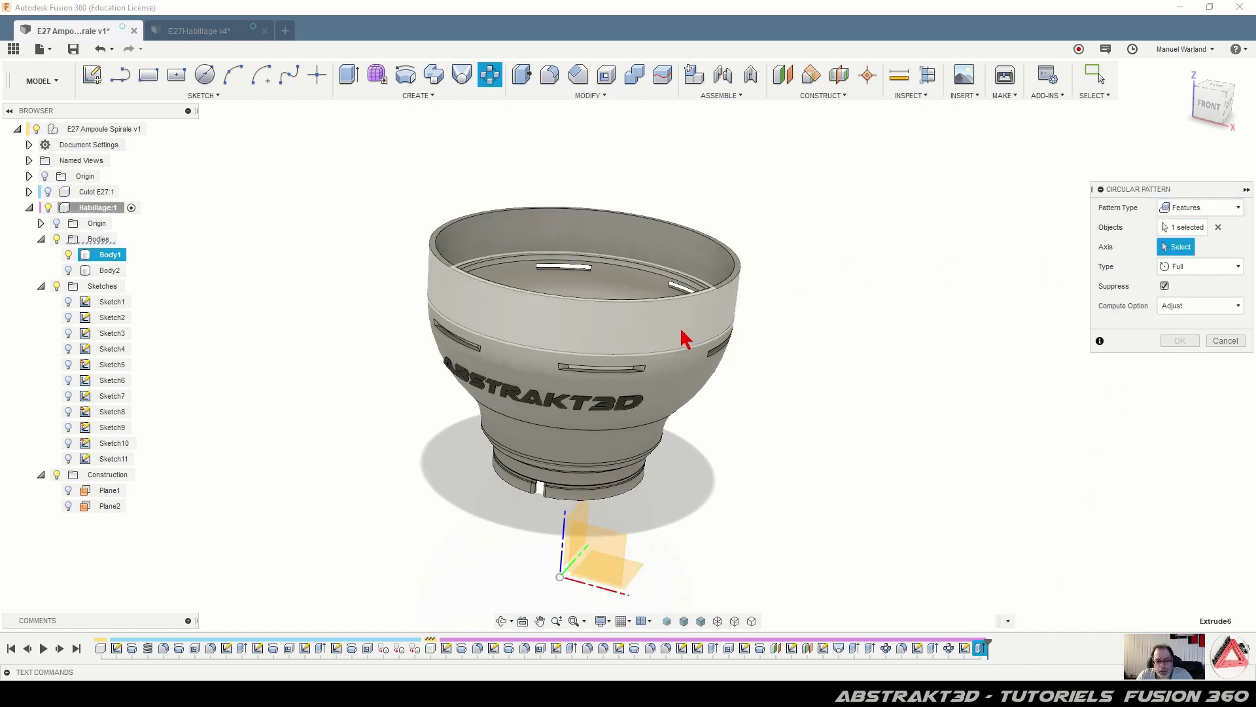
pyautogui.click(677, 373)
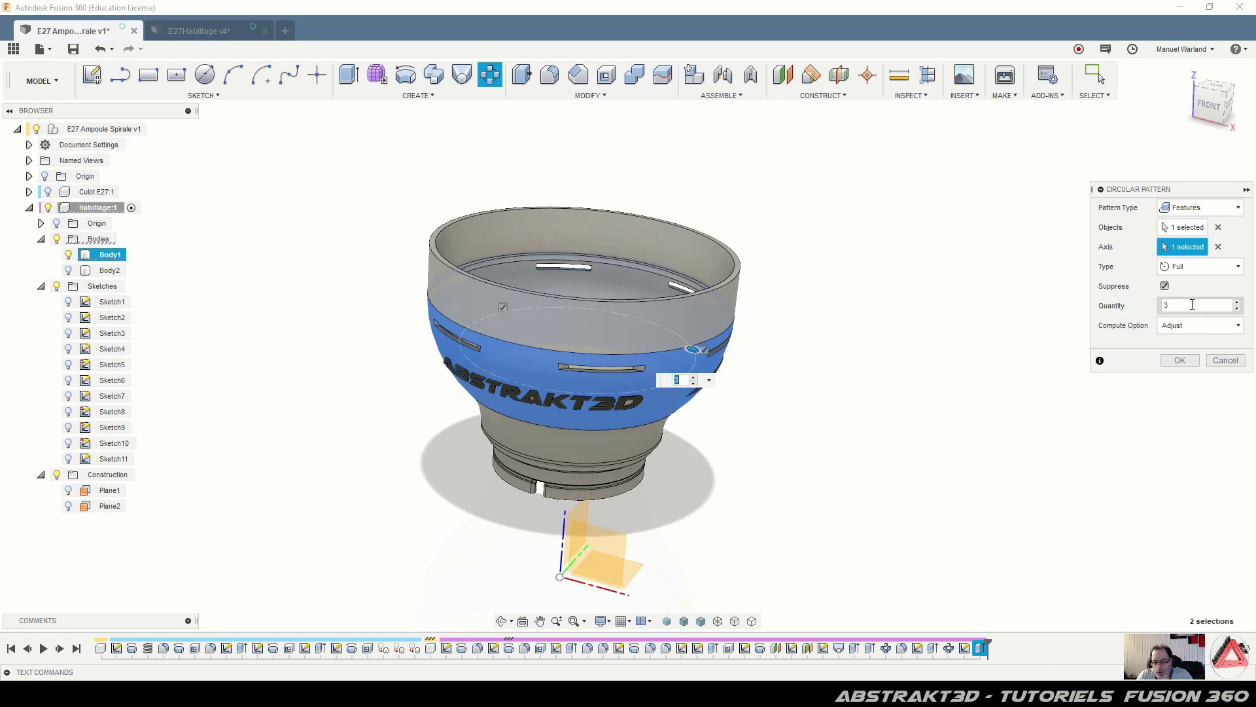
pyautogui.click(1180, 360)
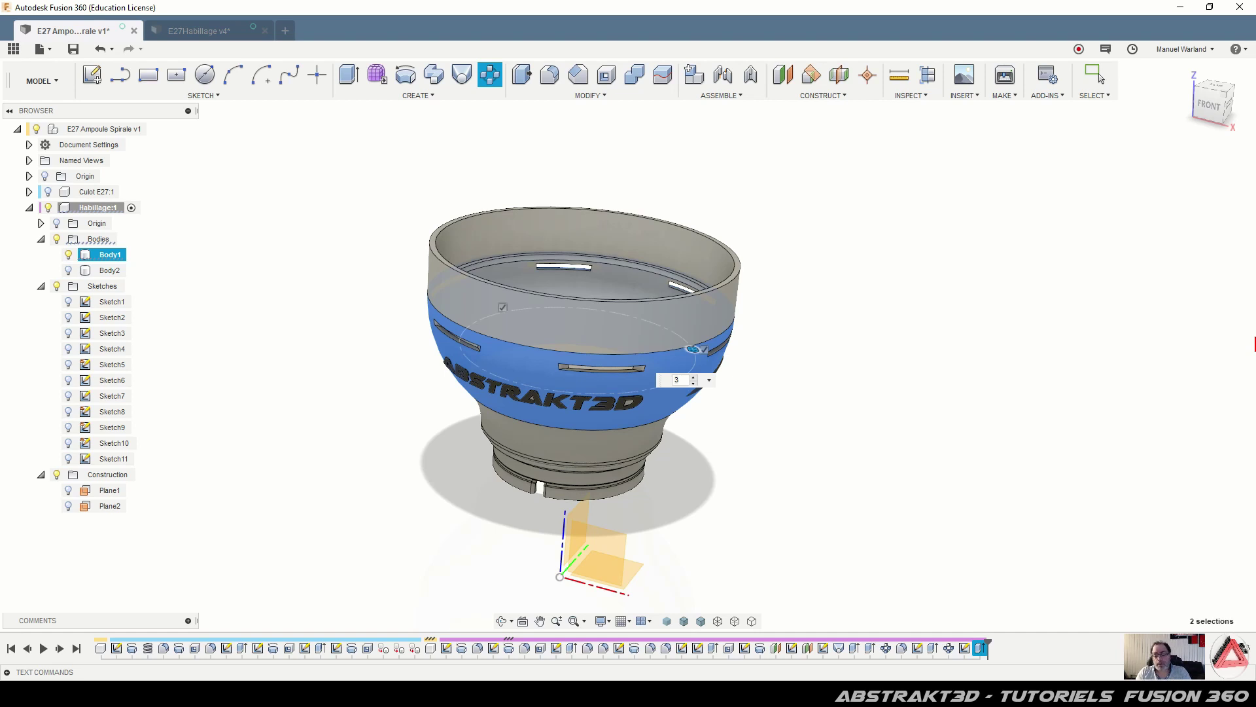
pyautogui.press('Return')
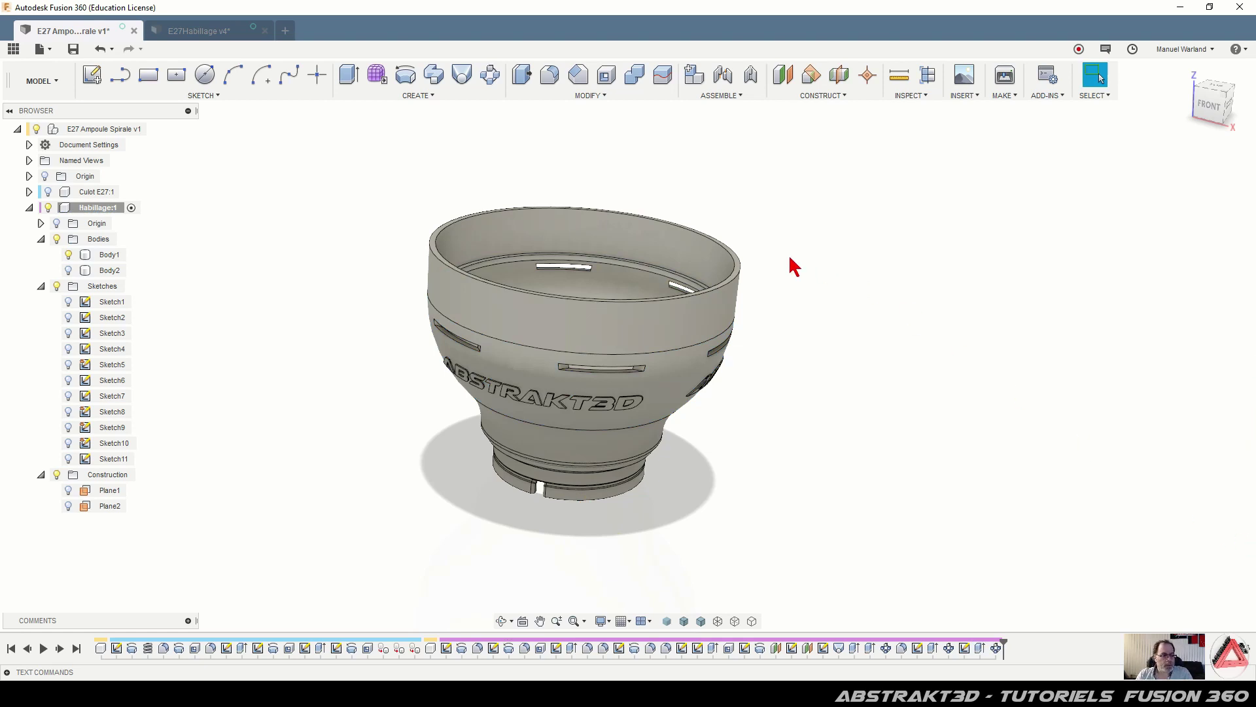
pyautogui.click(75, 54)
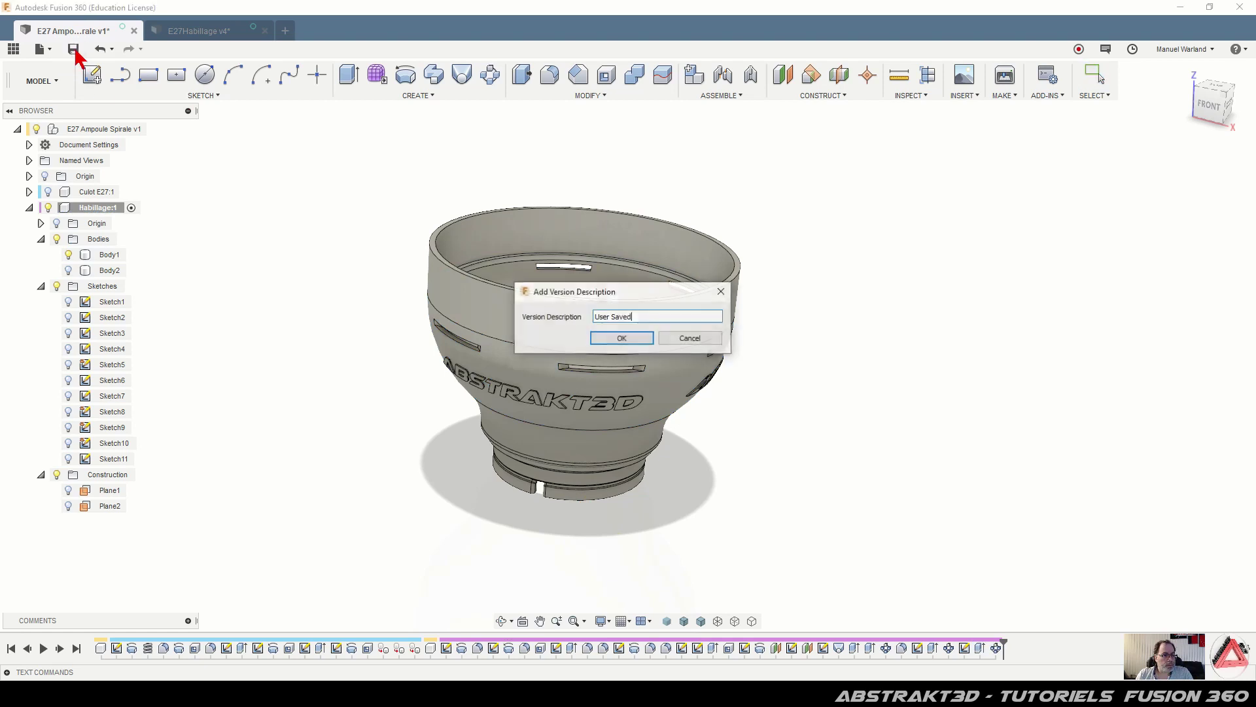
pyautogui.click(632, 343)
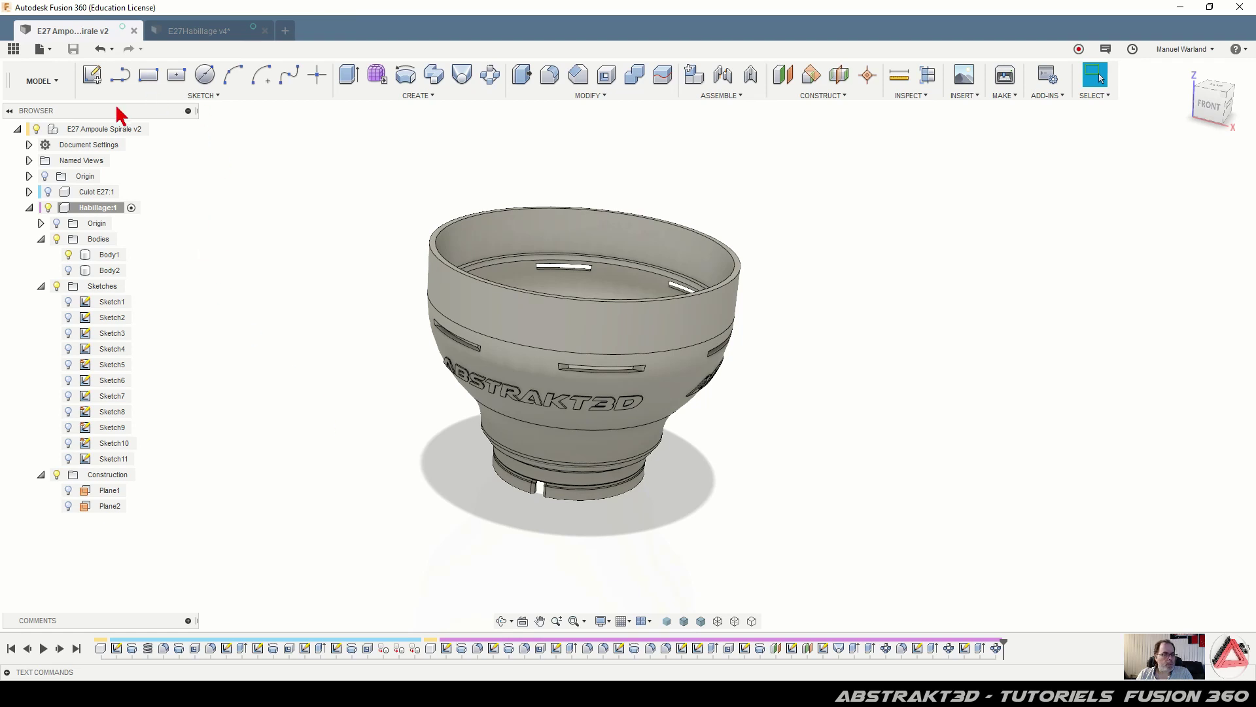
# Show the upper casing body again and collapse the Habillage component's tree
pyautogui.click(68, 270)
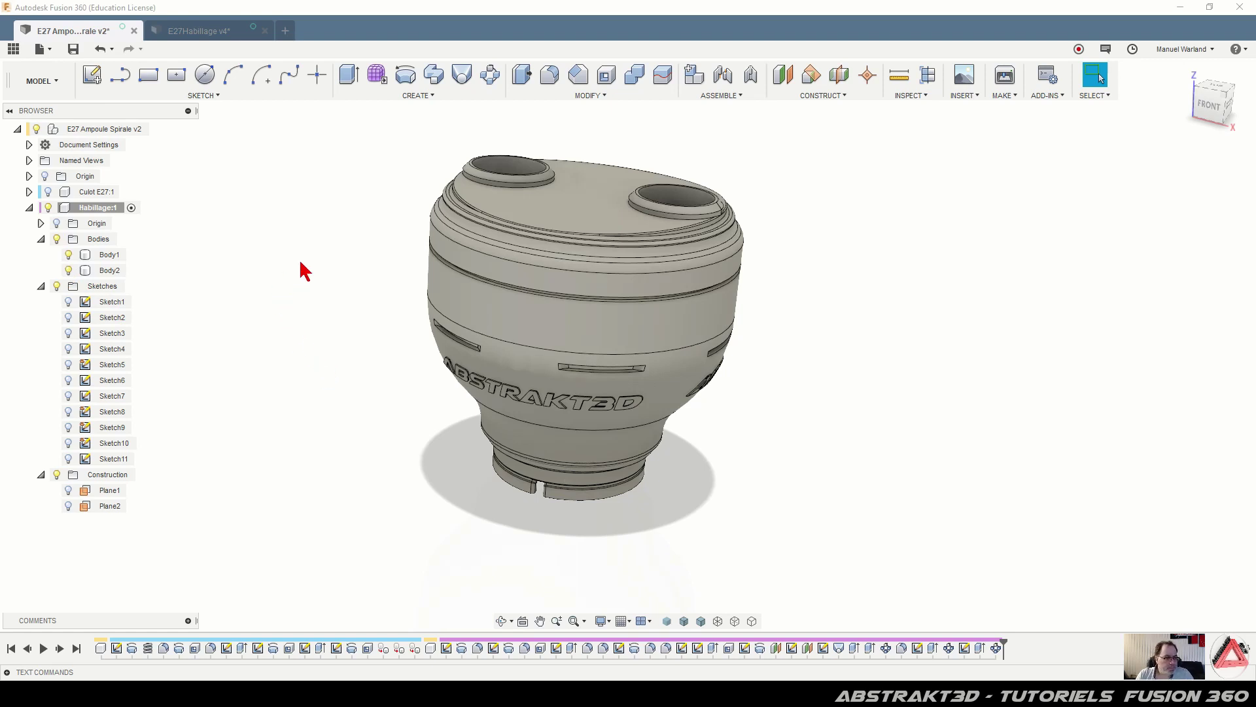
pyautogui.click(41, 286)
pyautogui.click(41, 302)
pyautogui.click(40, 240)
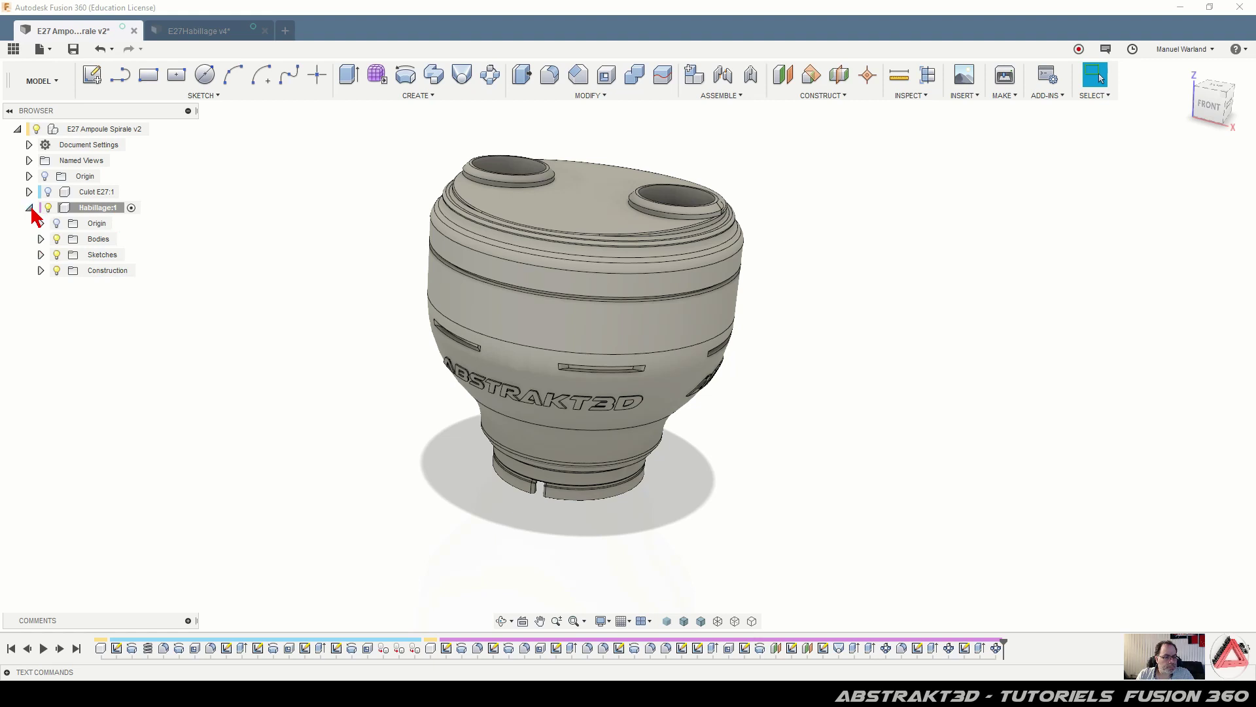
pyautogui.click(30, 209)
# Apply the Plastic - Matte (White) appearance to the whole Habillage component
pyautogui.rightClick(88, 209)
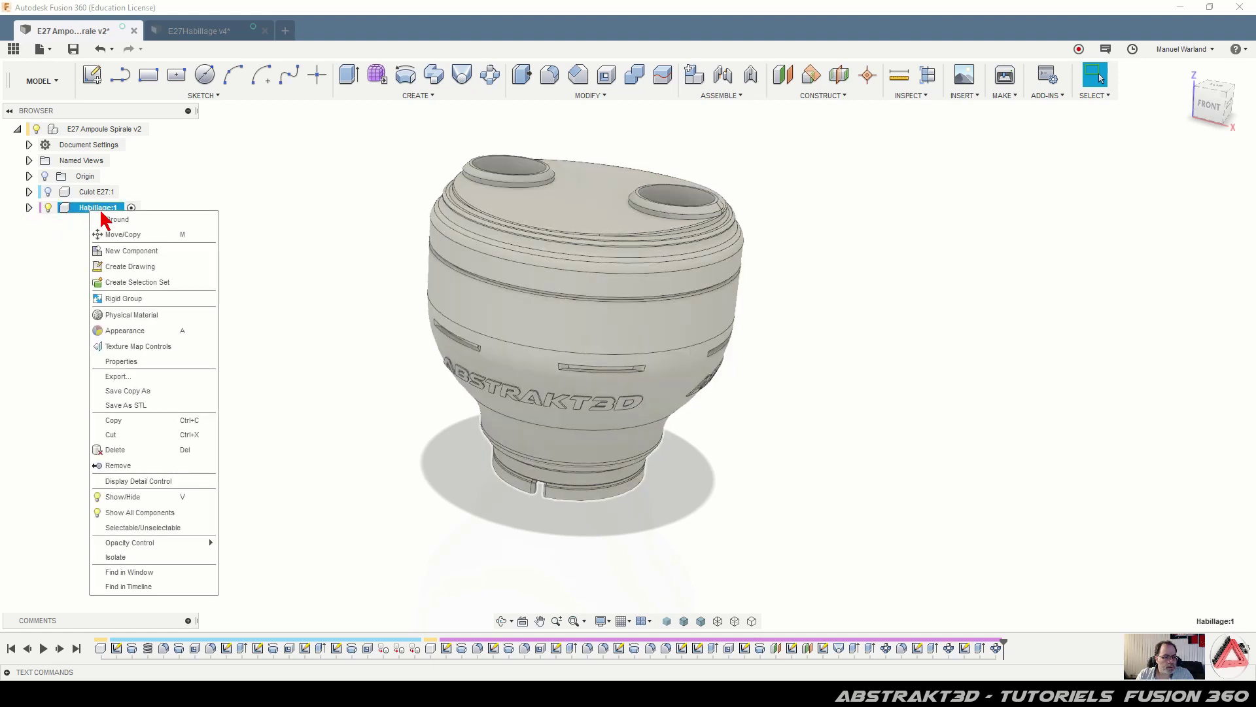
pyautogui.click(132, 331)
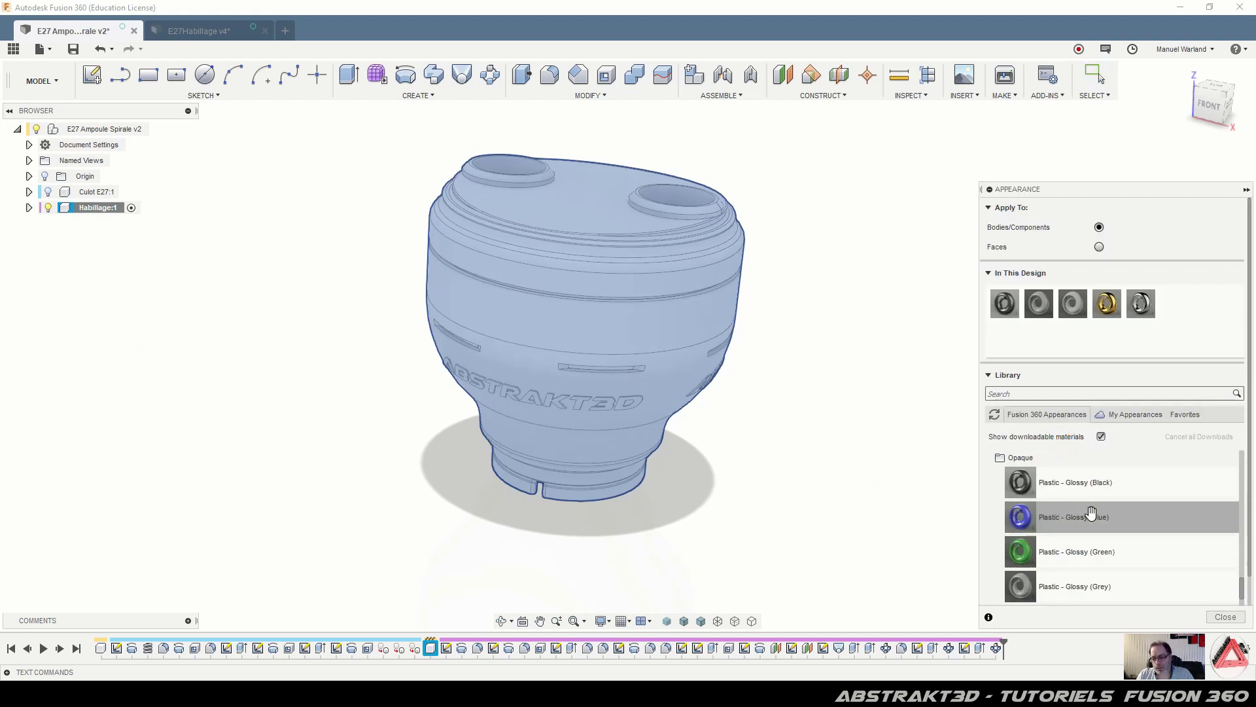
pyautogui.scroll(-3, 1091, 513)
pyautogui.scroll(-4, 1091, 512)
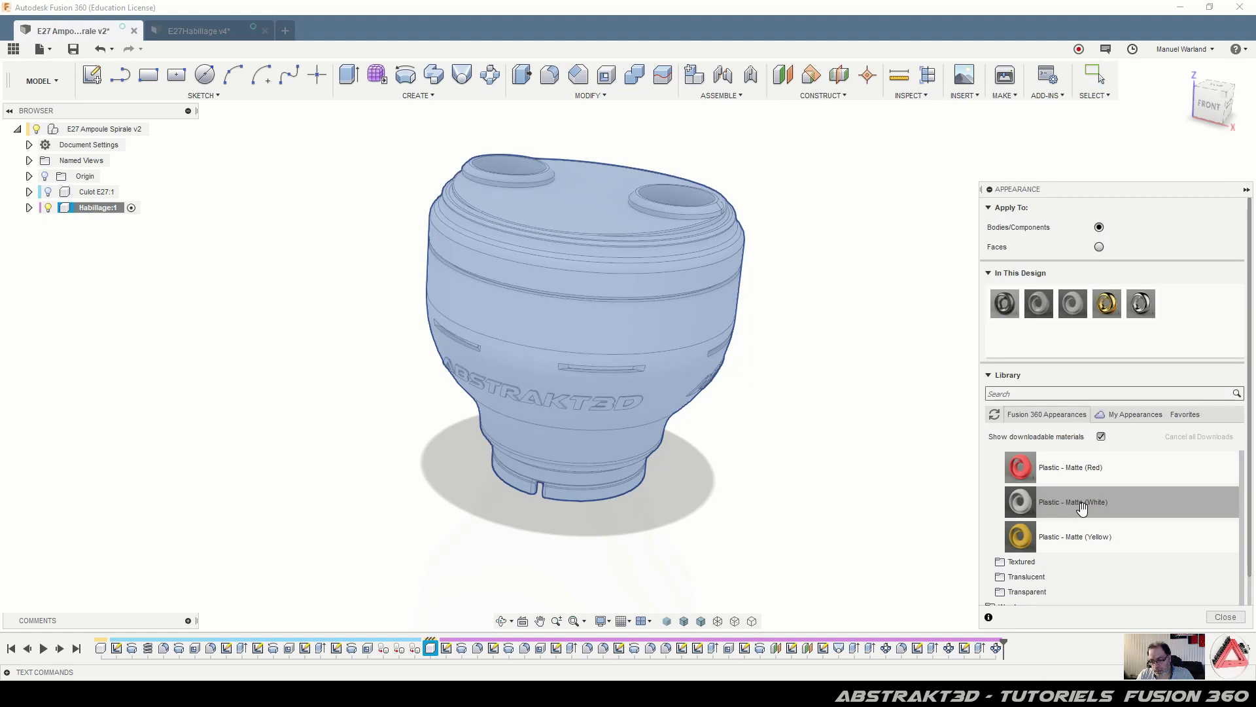
pyautogui.moveTo(1083, 502); pyautogui.dragTo(627, 314)
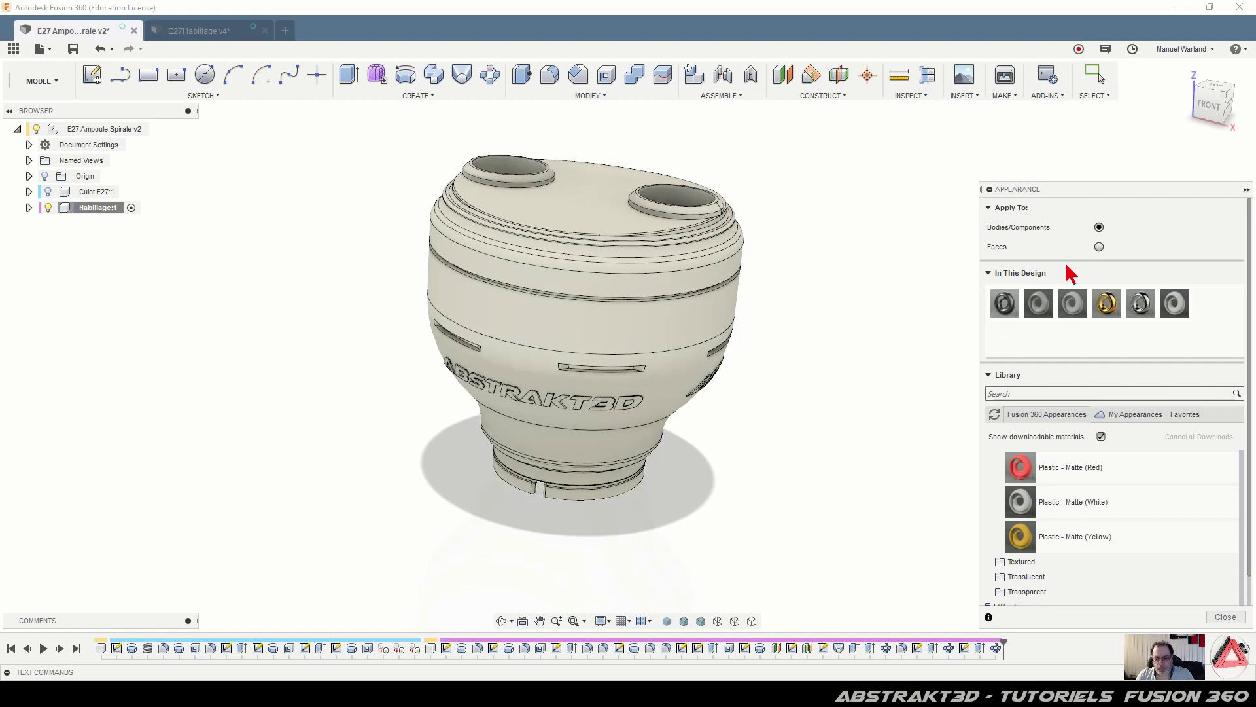
# Restrict appearances to faces and apply Plastic - Glossy (Black) to the front faces of the raised letters "TRAKT3D"
pyautogui.click(1099, 246)
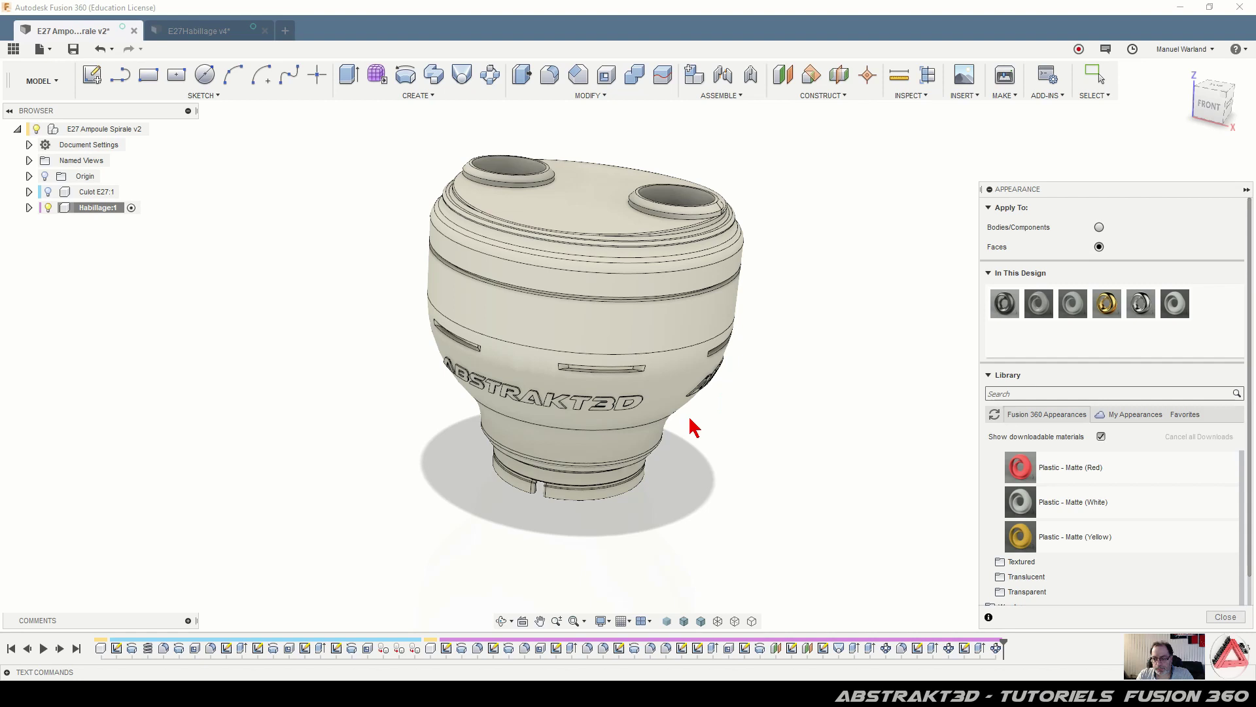
pyautogui.scroll(5, 570, 419)
pyautogui.keyDown('shift'); pyautogui.moveTo(676, 425); pyautogui.dragTo(687, 401, button='middle'); pyautogui.keyUp('shift')
pyautogui.scroll(3, 689, 453)
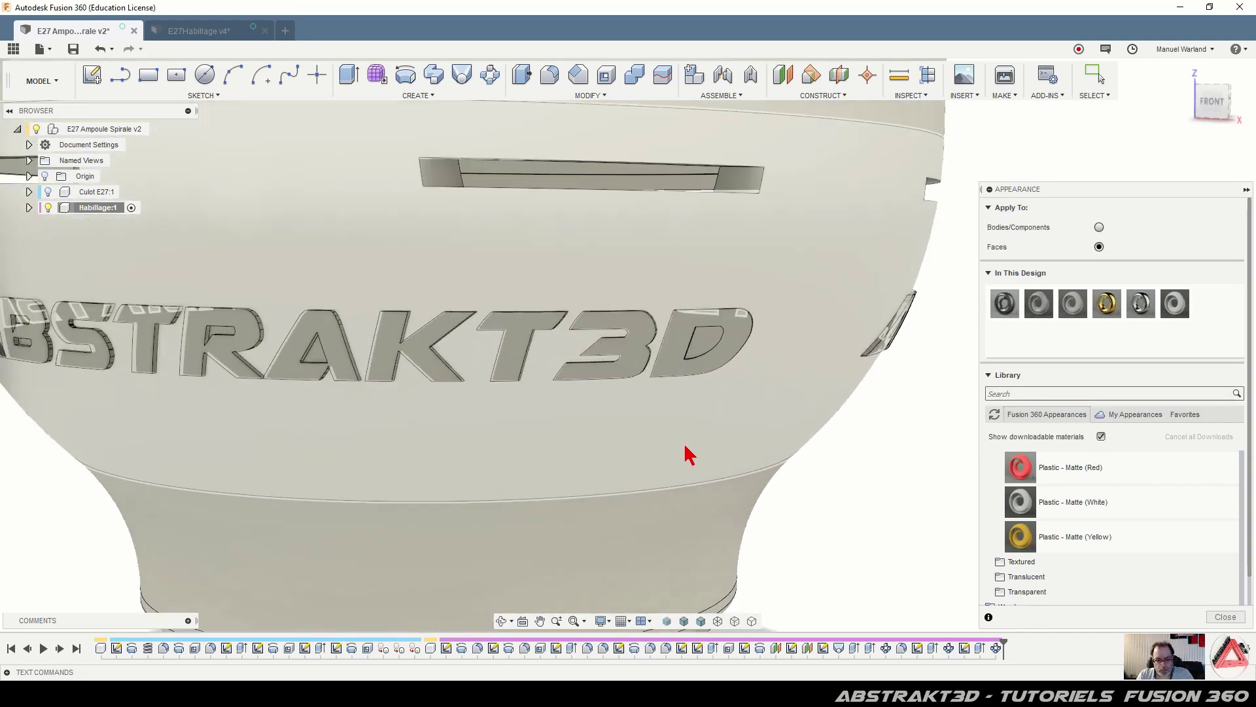
pyautogui.scroll(-1, 1088, 476)
pyautogui.scroll(5, 1088, 477)
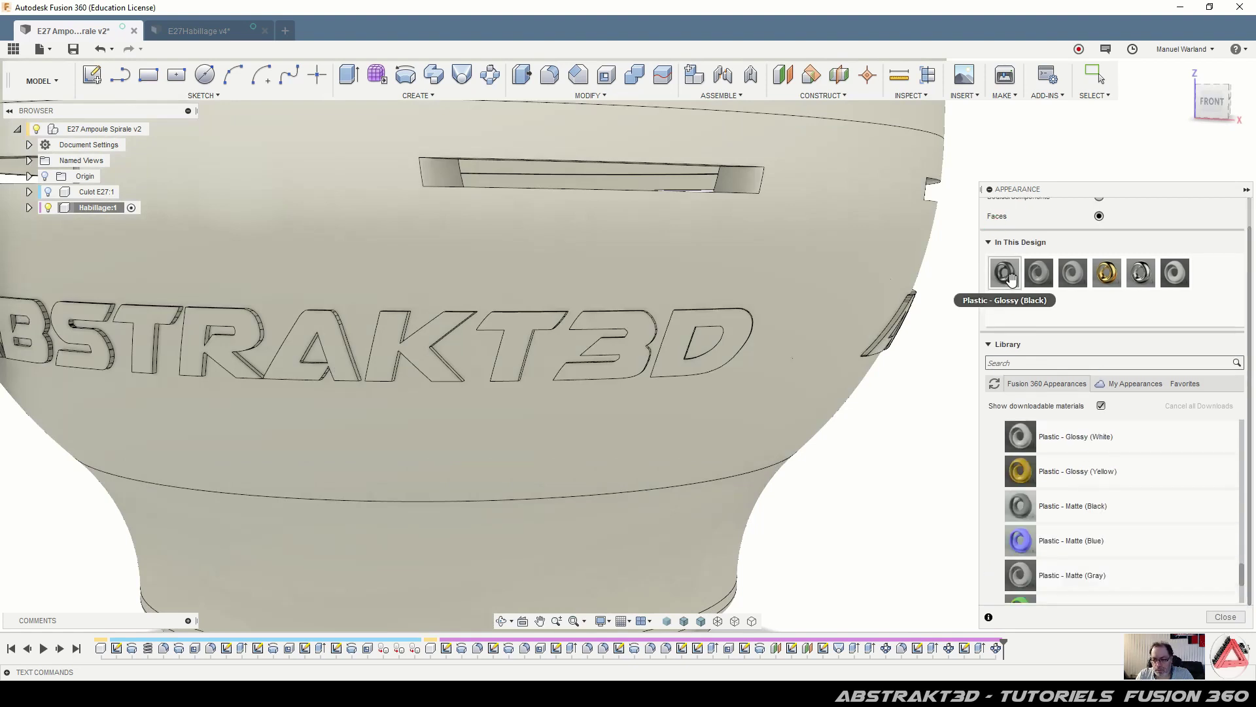
pyautogui.moveTo(1000, 275); pyautogui.dragTo(635, 362)
pyautogui.moveTo(1002, 274); pyautogui.dragTo(531, 364)
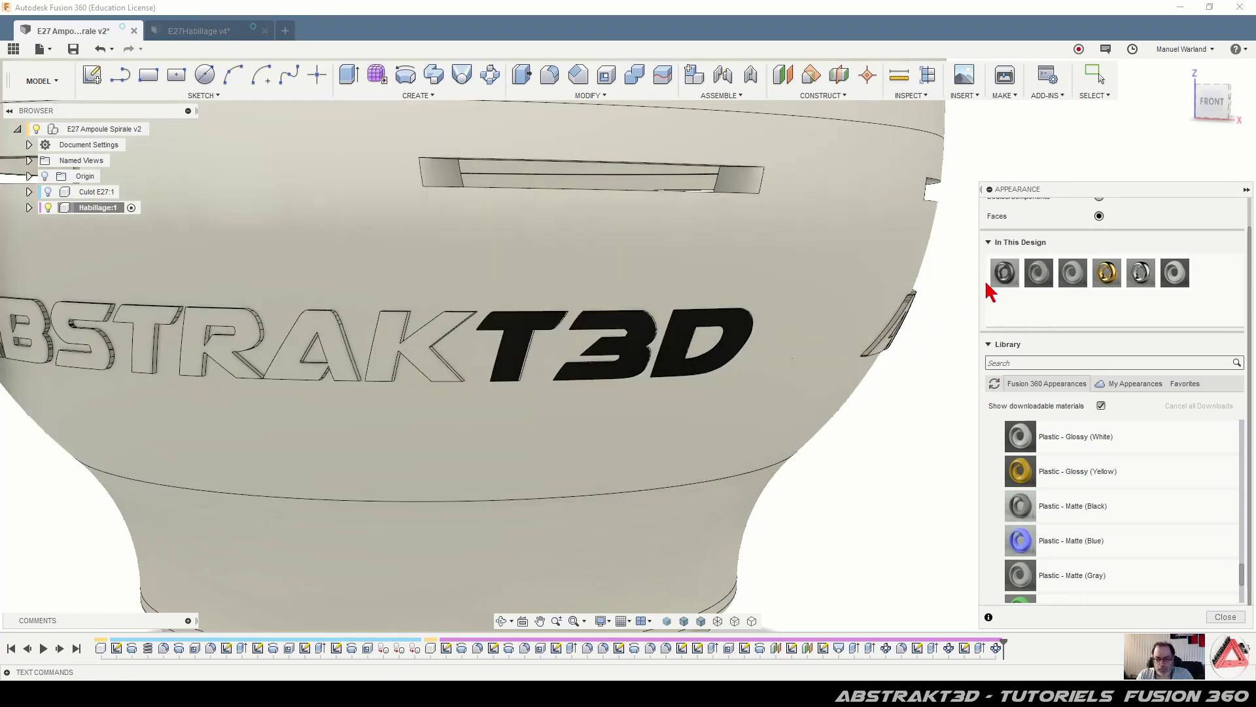
pyautogui.moveTo(1004, 272); pyautogui.dragTo(422, 355)
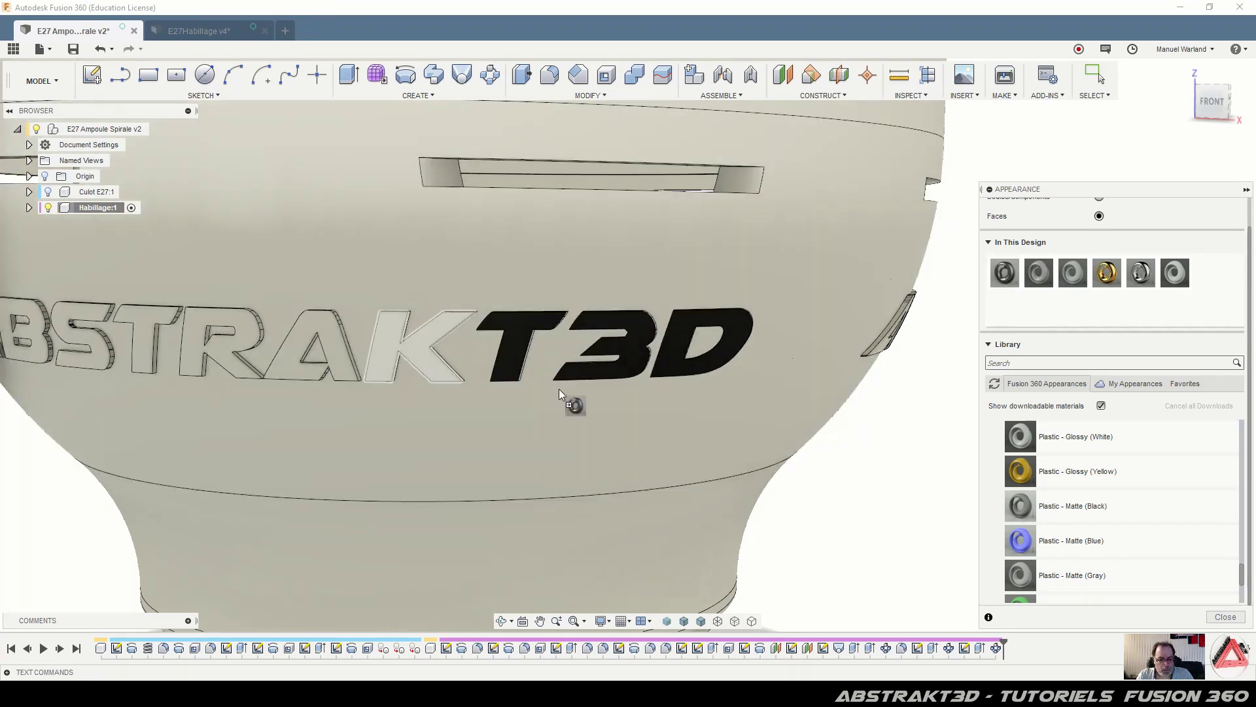
pyautogui.moveTo(1005, 271); pyautogui.dragTo(337, 350)
pyautogui.moveTo(1005, 272); pyautogui.dragTo(251, 336)
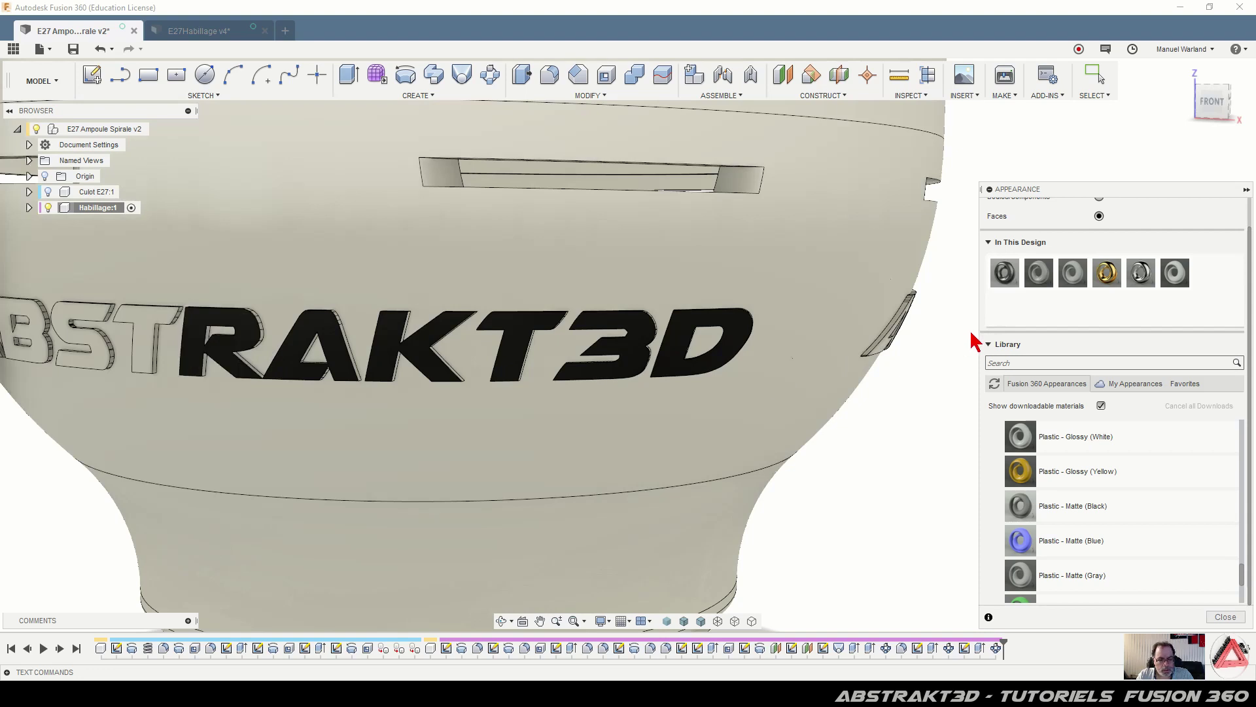
pyautogui.moveTo(1005, 272); pyautogui.dragTo(699, 320)
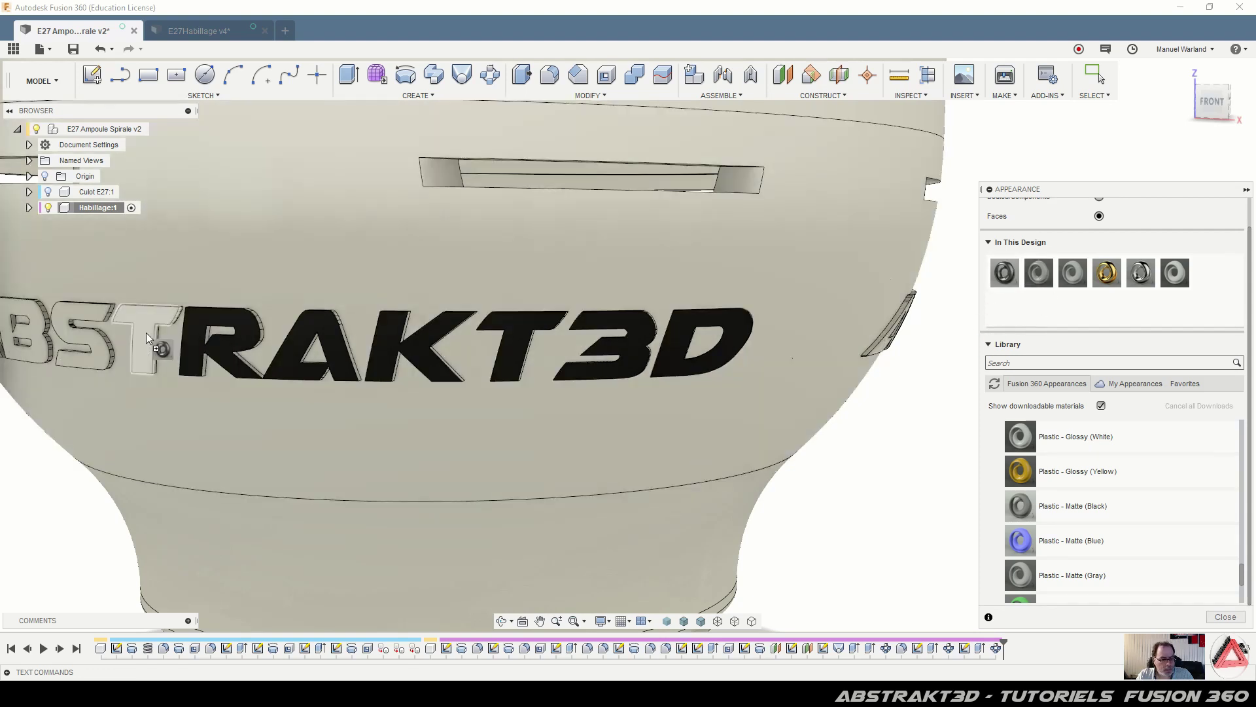
# Apply Plastic - Glossy (Black) to the remaining raised letters "ABS" on the front text and finish the appearance editing
pyautogui.scroll(-2, 802, 341)
pyautogui.scroll(5, 294, 334)
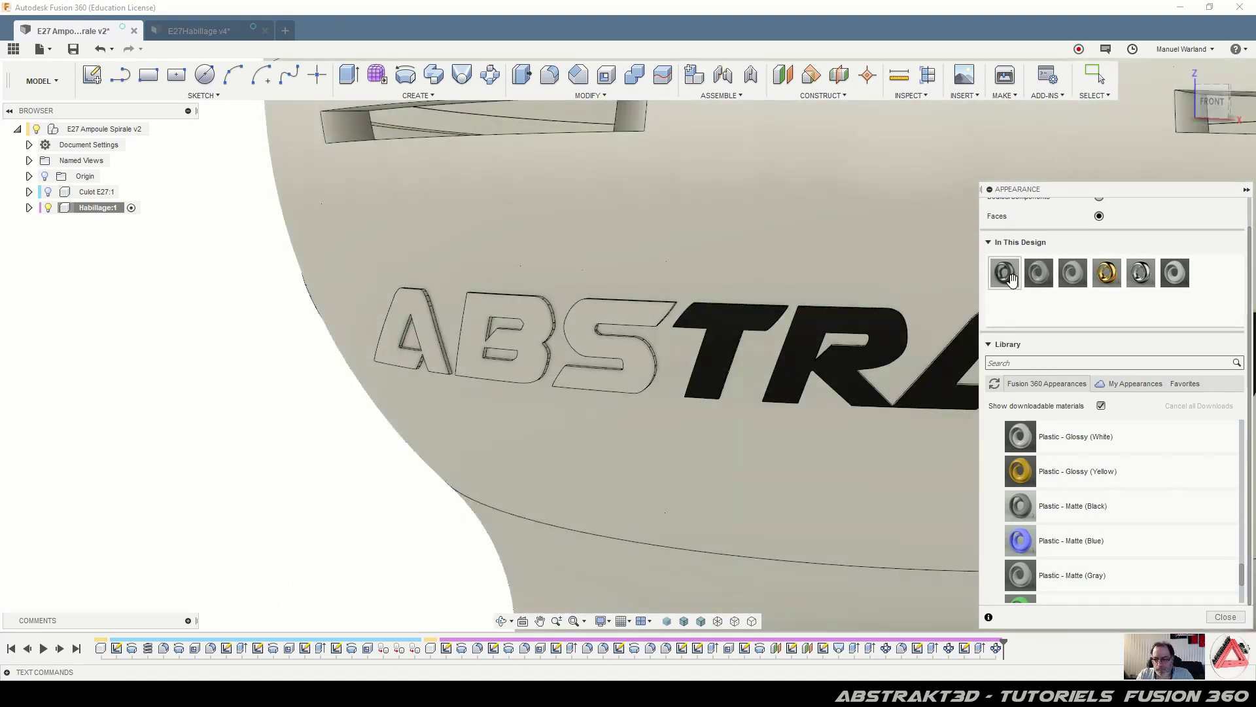
pyautogui.moveTo(1005, 272); pyautogui.dragTo(637, 359)
pyautogui.moveTo(1005, 272); pyautogui.dragTo(536, 326)
pyautogui.moveTo(1005, 272); pyautogui.dragTo(433, 347)
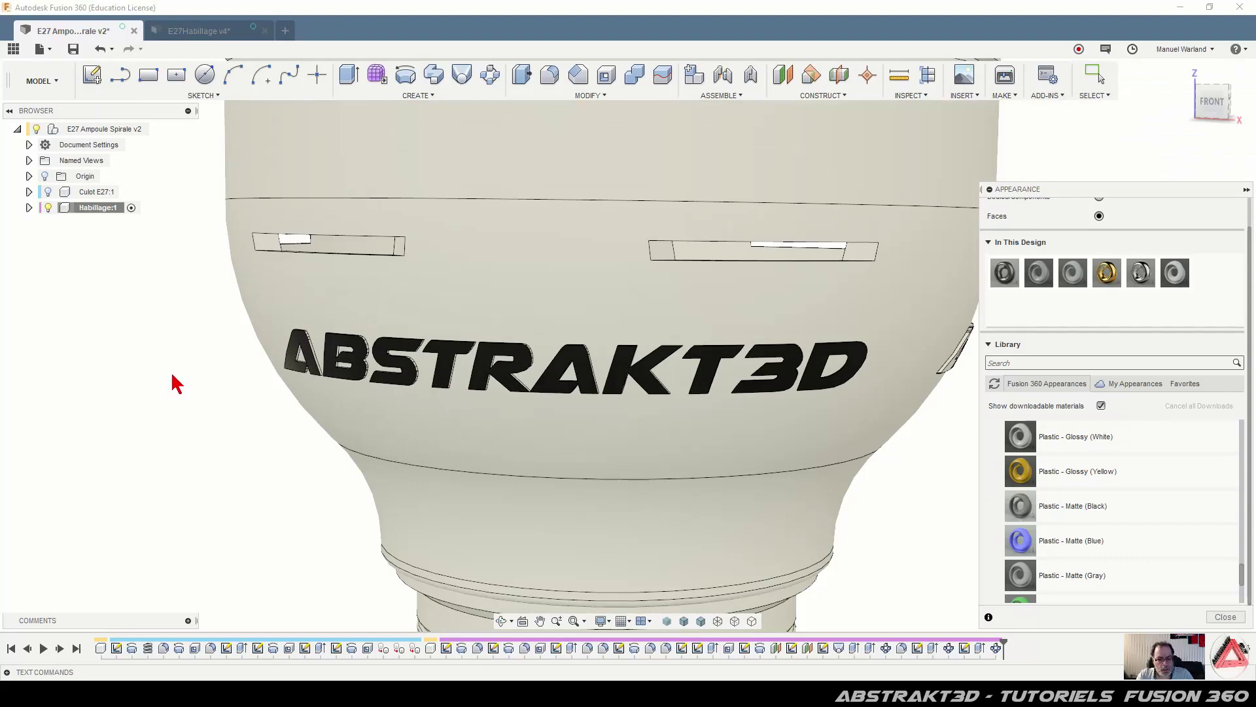
pyautogui.scroll(-3, 176, 383)
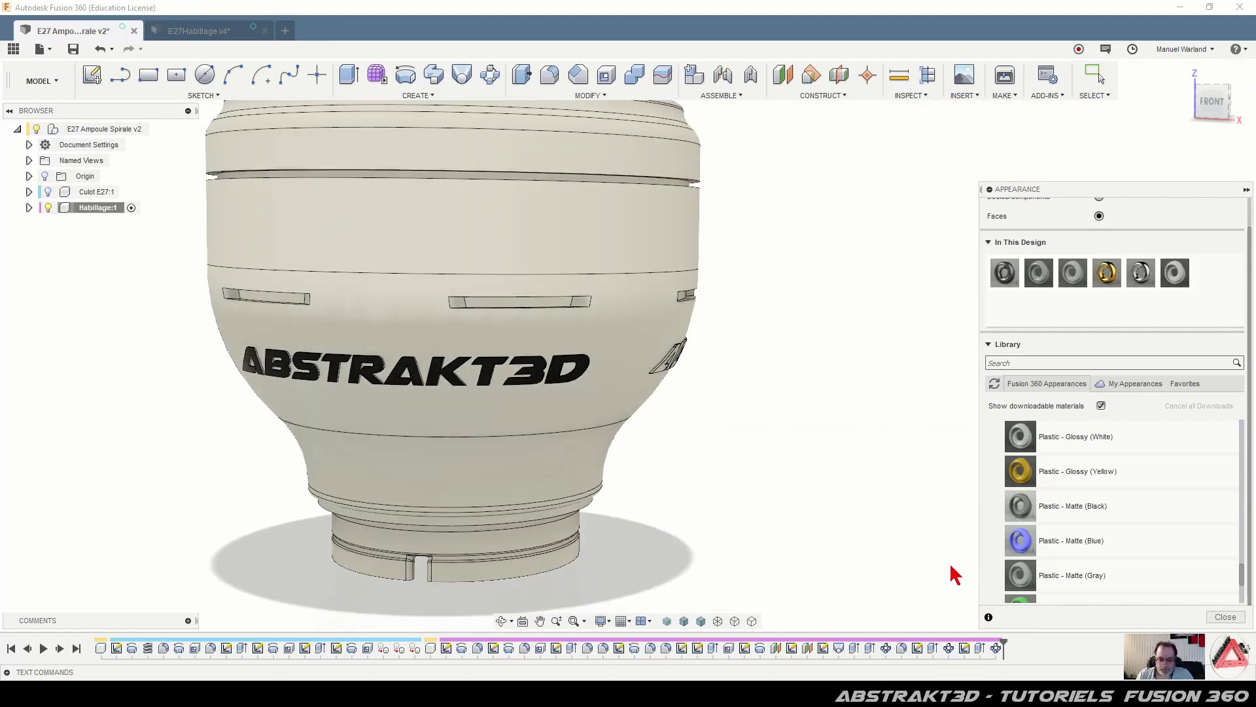
pyautogui.click(1223, 617)
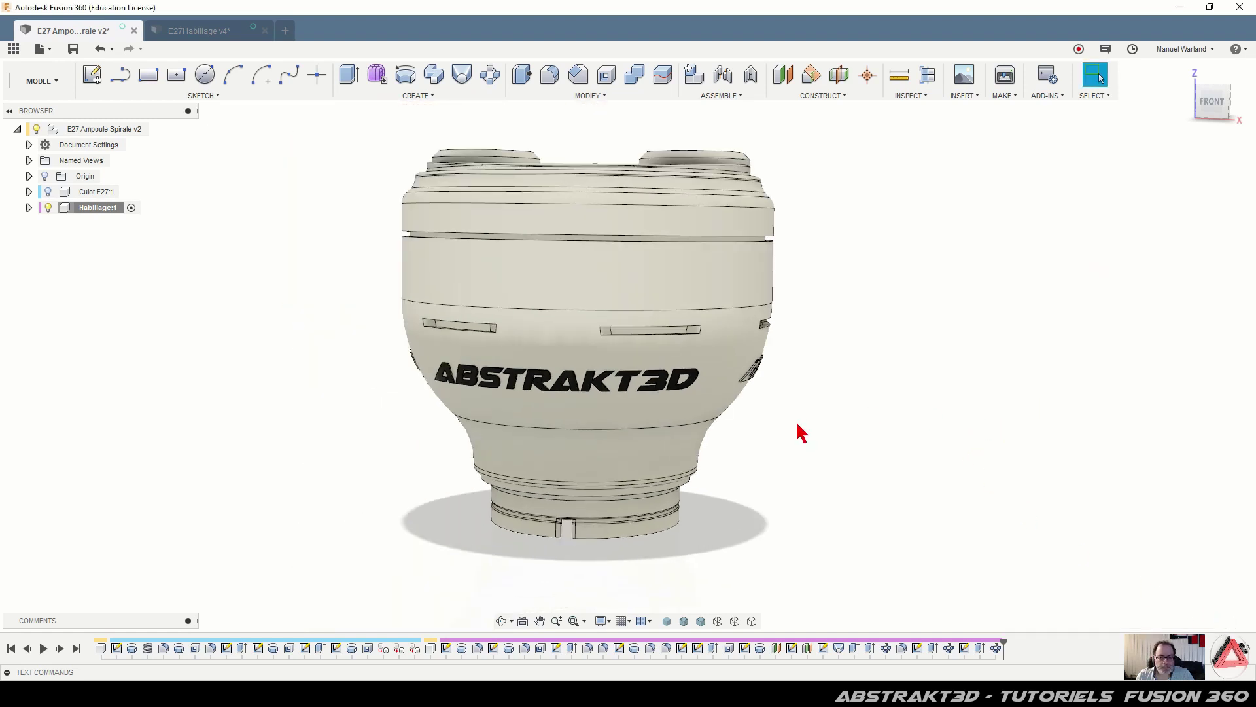
# View the casing from the front, show the Culot E27 component and activate the top-level E27 Ampoule Spirale component
pyautogui.scroll(-3, 796, 428)
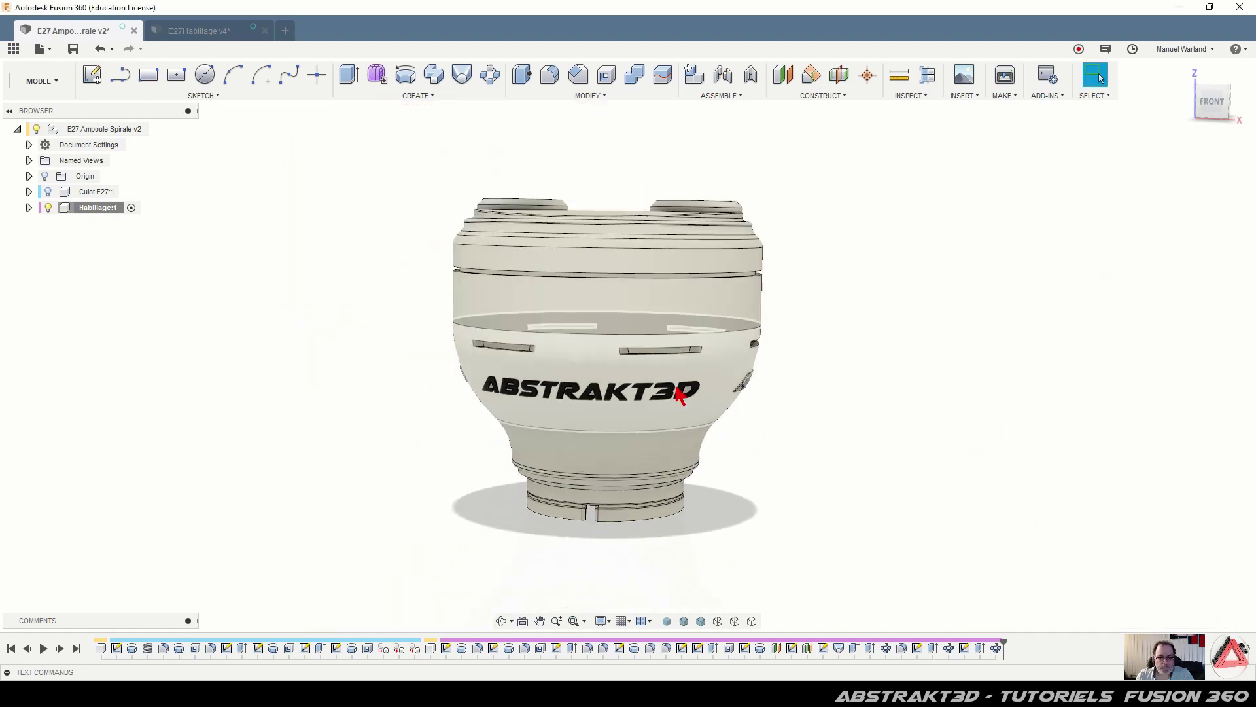
pyautogui.click(1214, 104)
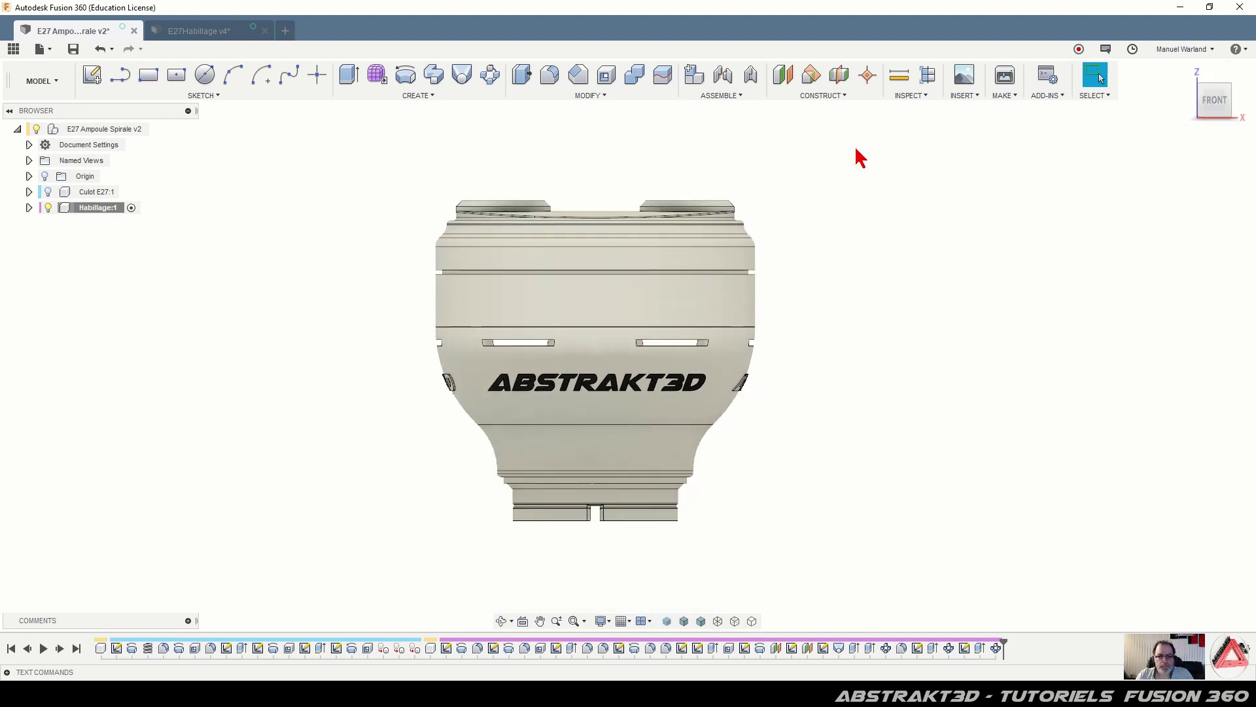
pyautogui.scroll(1, 697, 149)
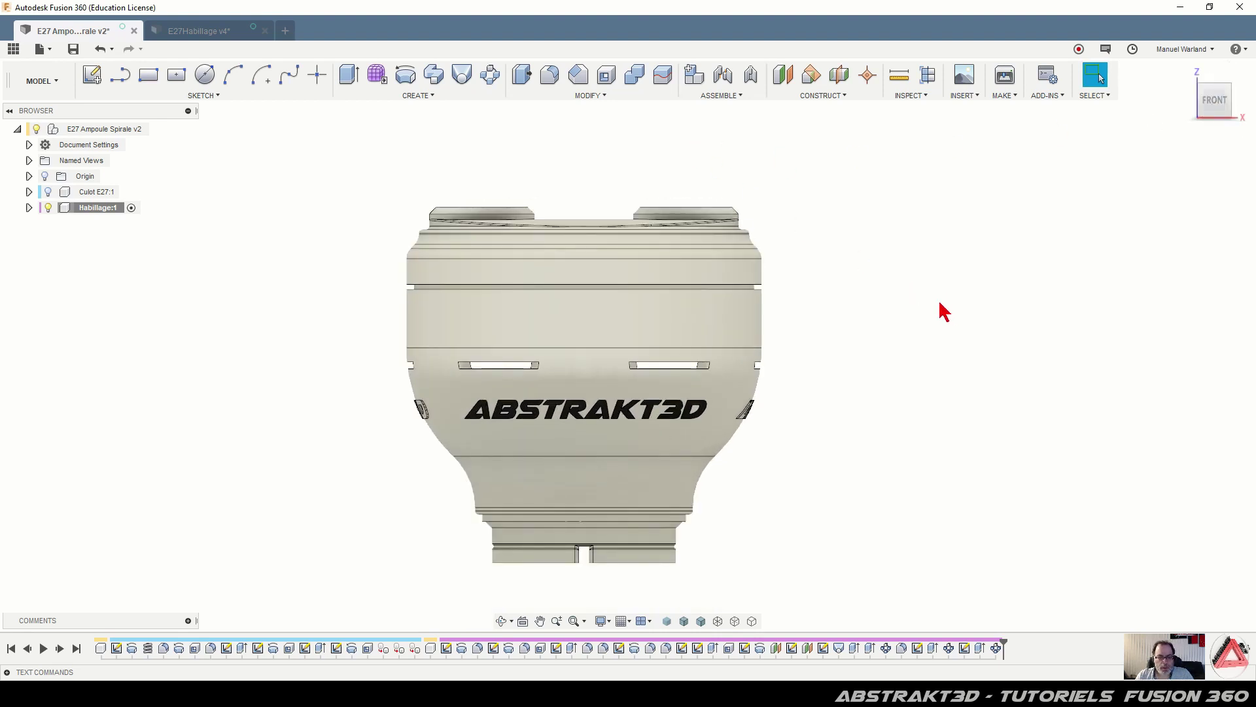
pyautogui.scroll(1, 949, 309)
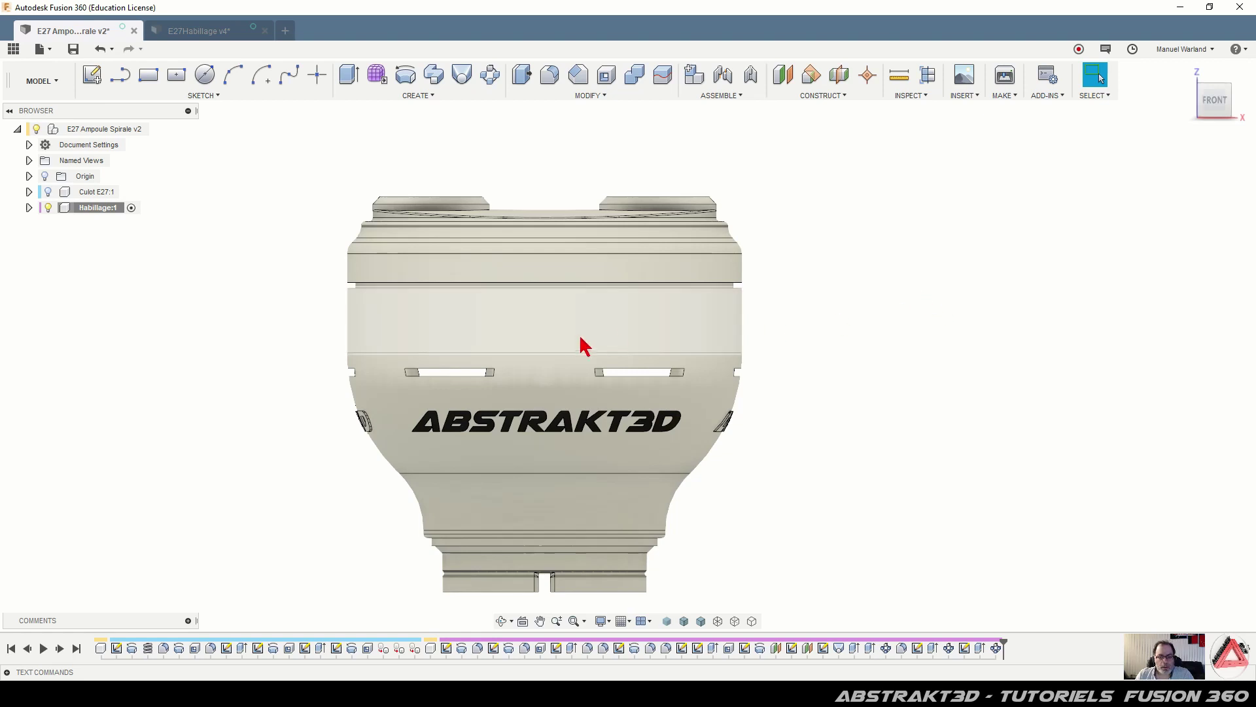
pyautogui.moveTo(574, 401); pyautogui.dragTo(627, 379, button='middle')
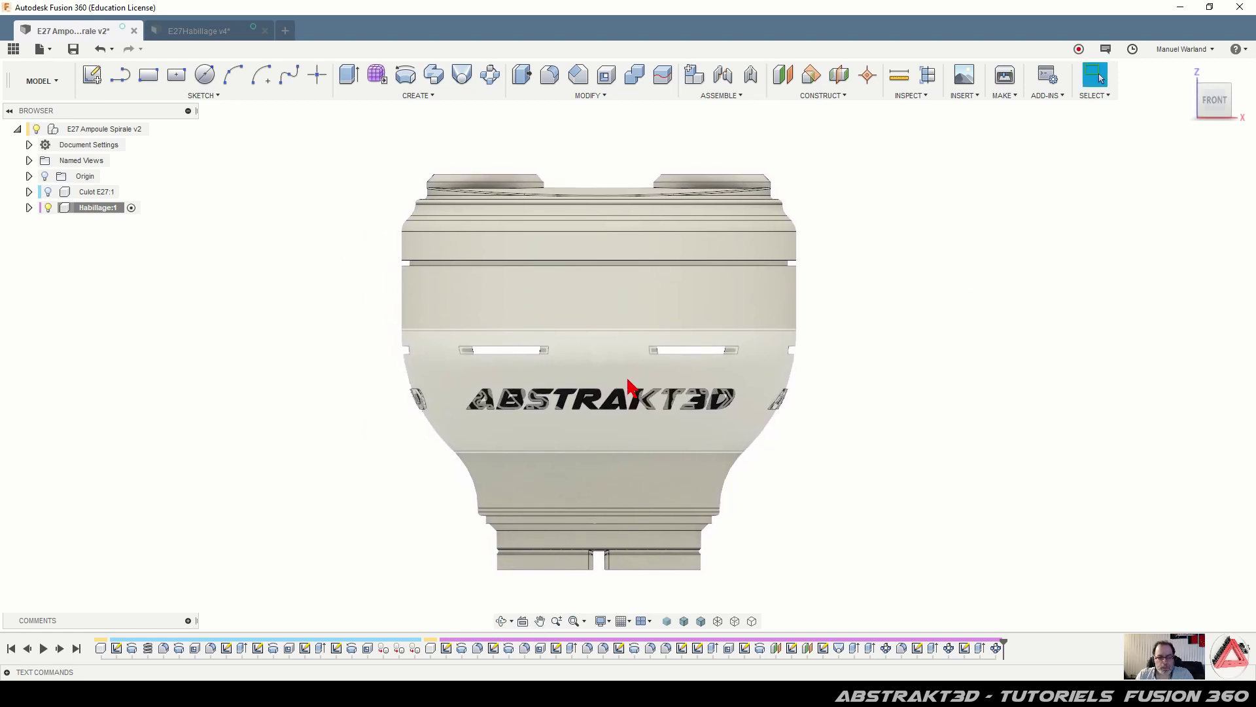
pyautogui.click(47, 192)
pyautogui.scroll(-1, 850, 178)
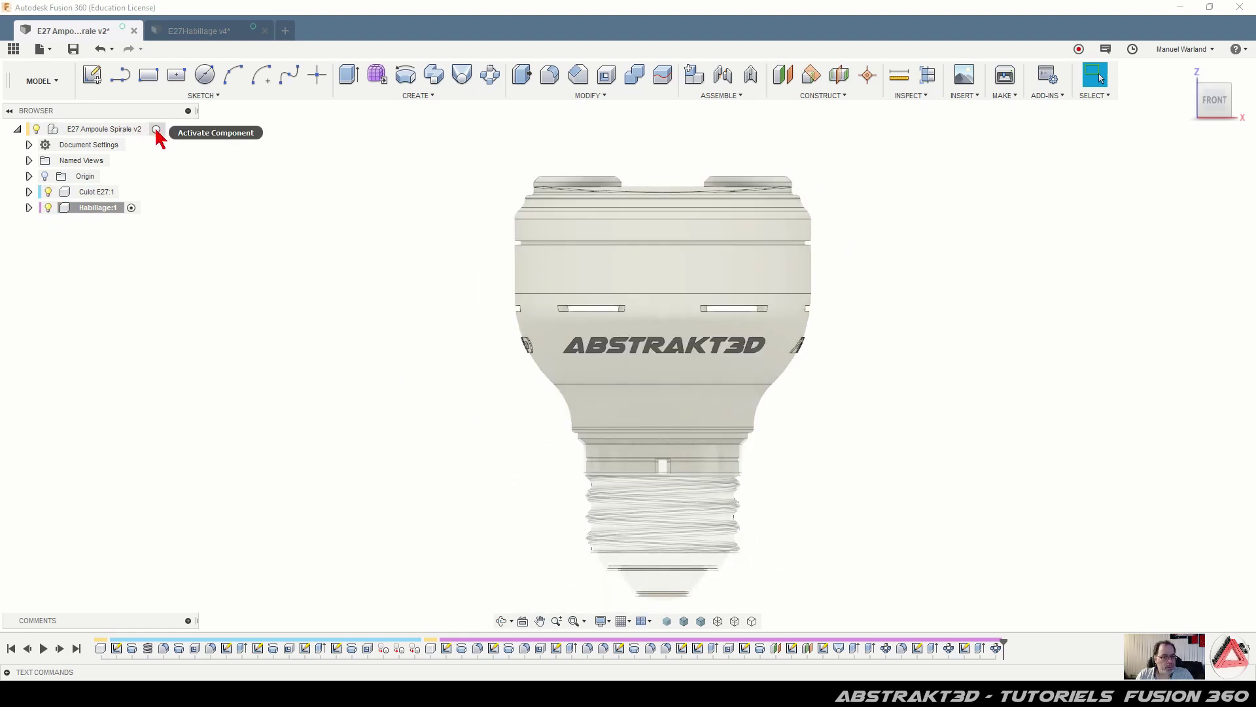
pyautogui.click(155, 129)
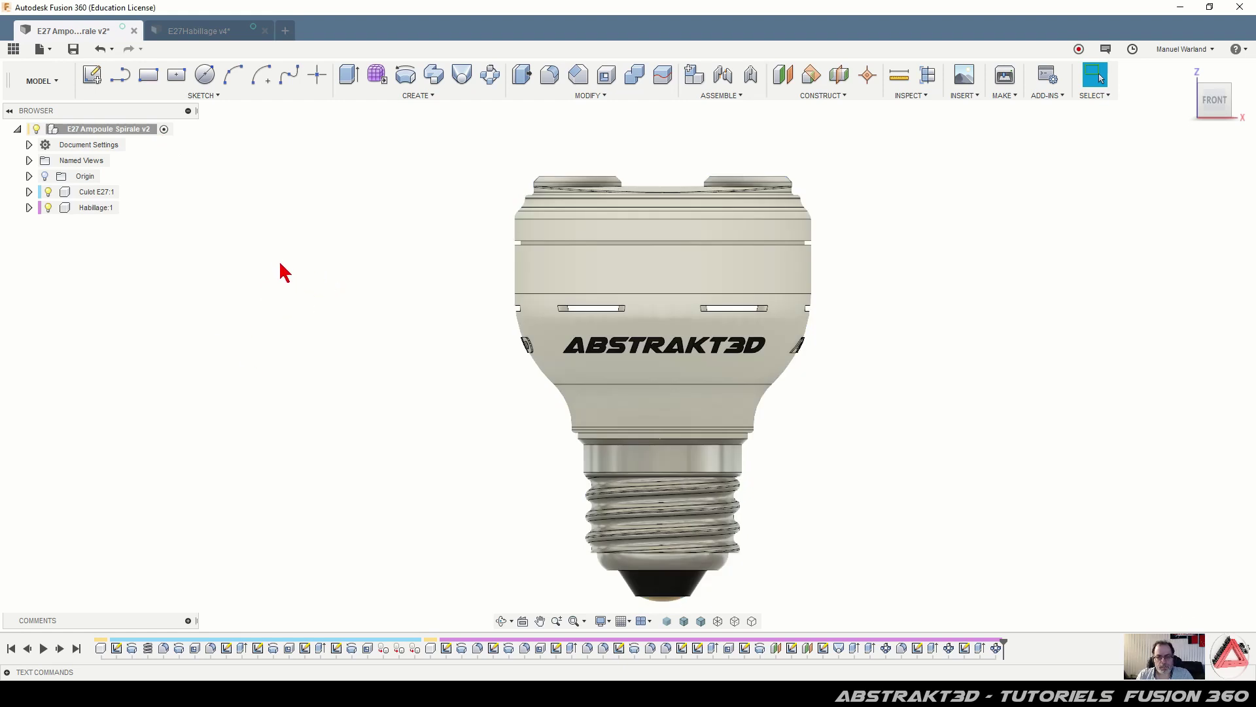
pyautogui.moveTo(365, 331); pyautogui.dragTo(348, 300, button='middle')
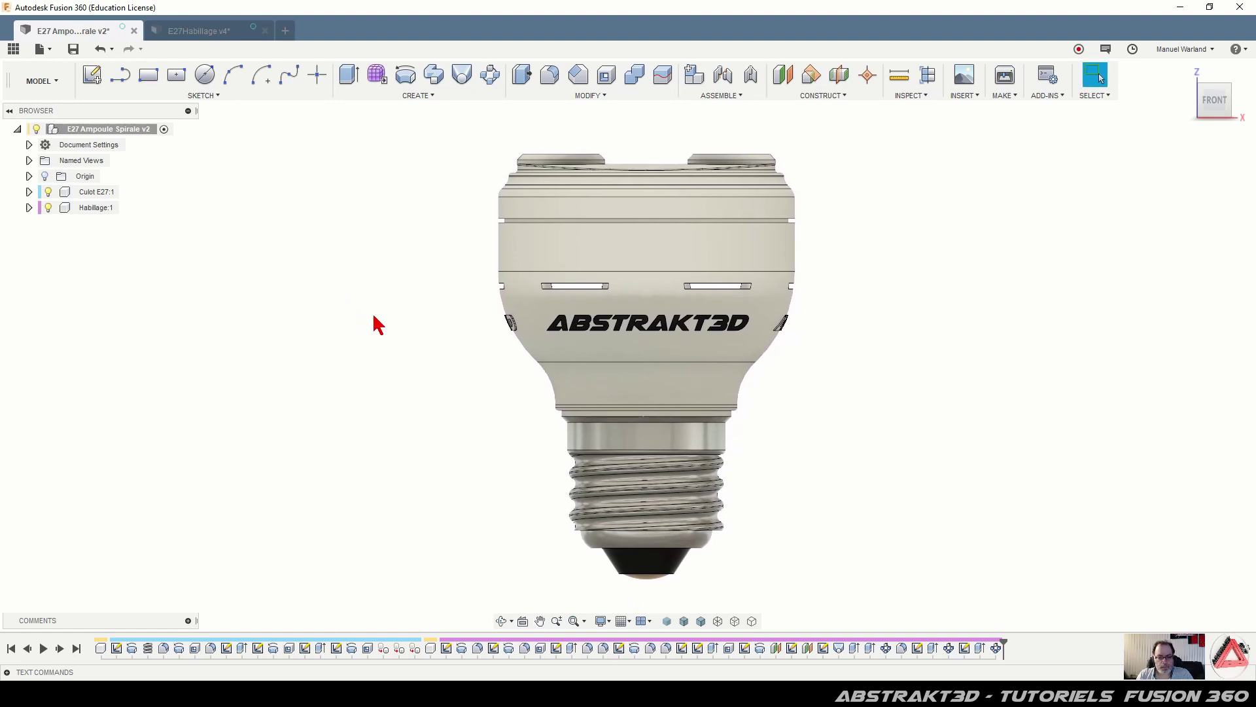
# Switch to the Render workspace and start a local render of the bulb, seen slightly from above, as a 1344 x 756 px PNG at quality 100
pyautogui.click(41, 82)
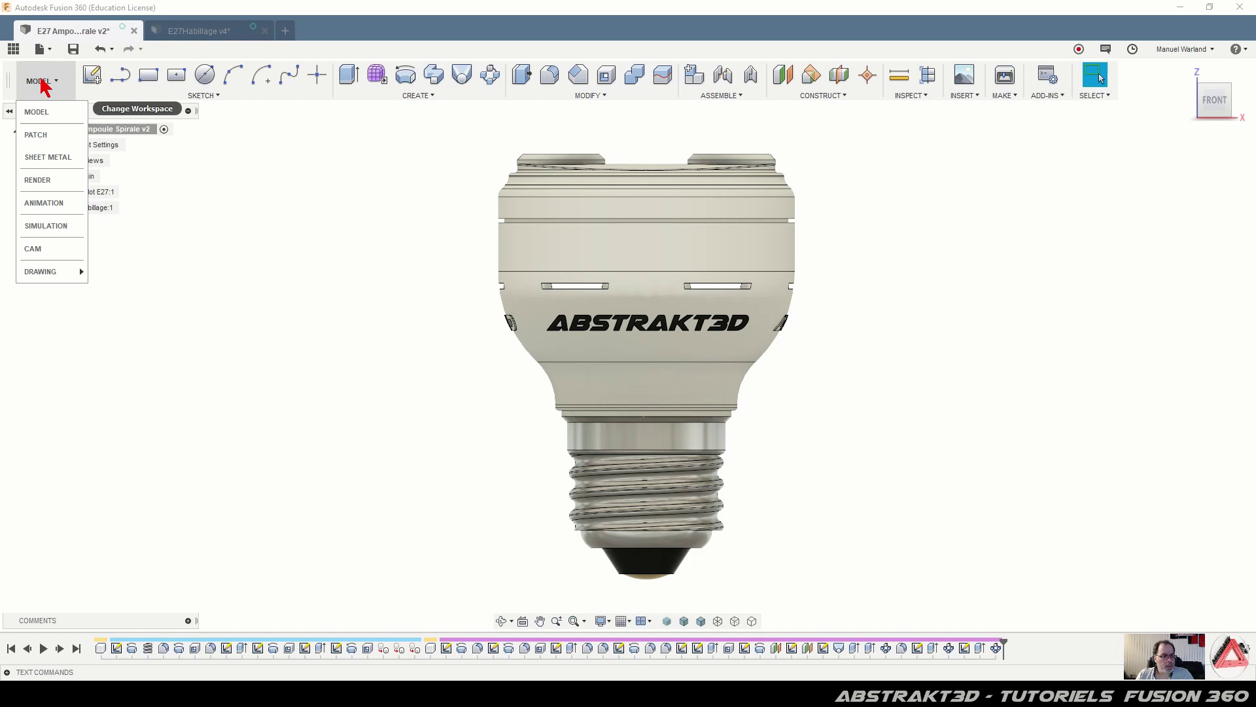
pyautogui.click(37, 180)
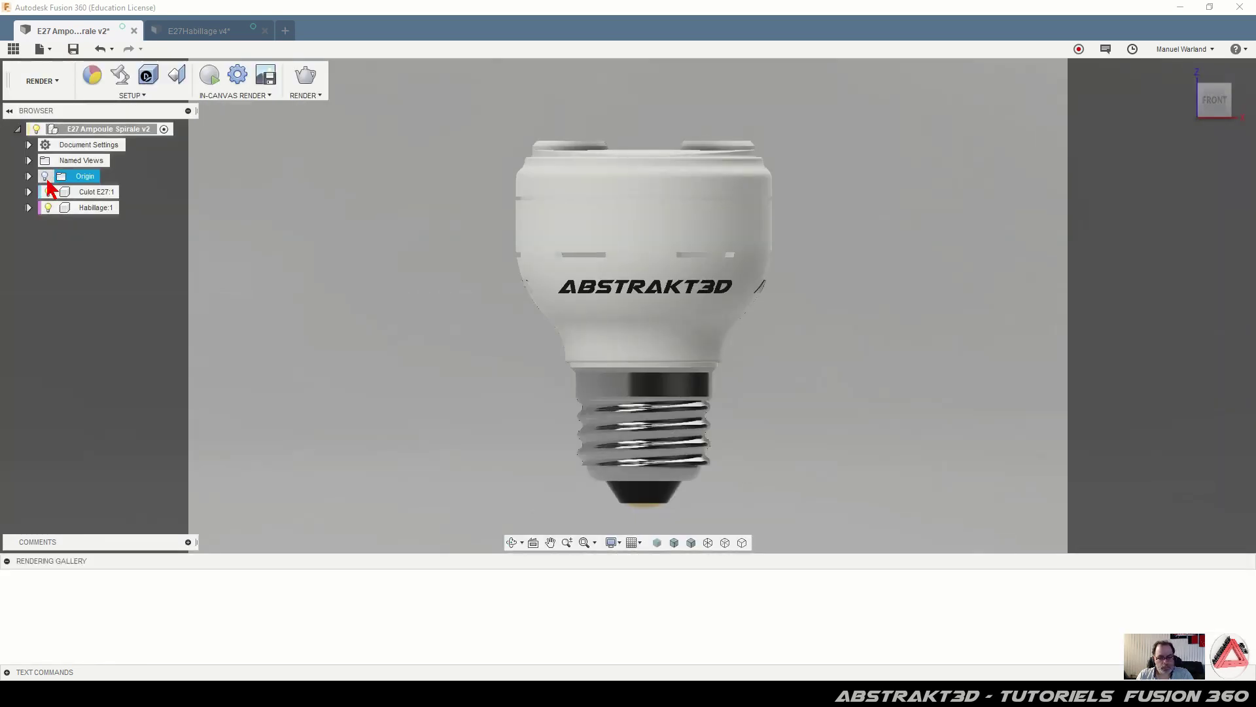
pyautogui.click(44, 192)
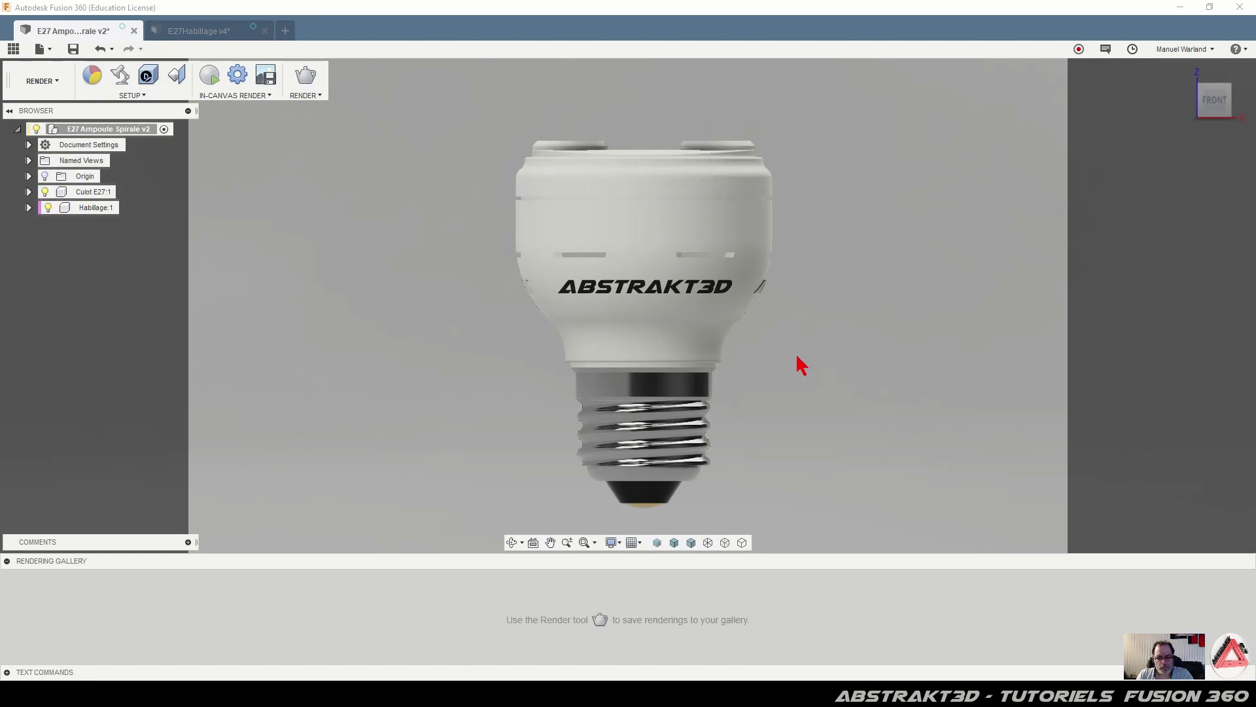
pyautogui.keyDown('shift'); pyautogui.moveTo(799, 359); pyautogui.dragTo(789, 330, button='middle'); pyautogui.keyUp('shift')
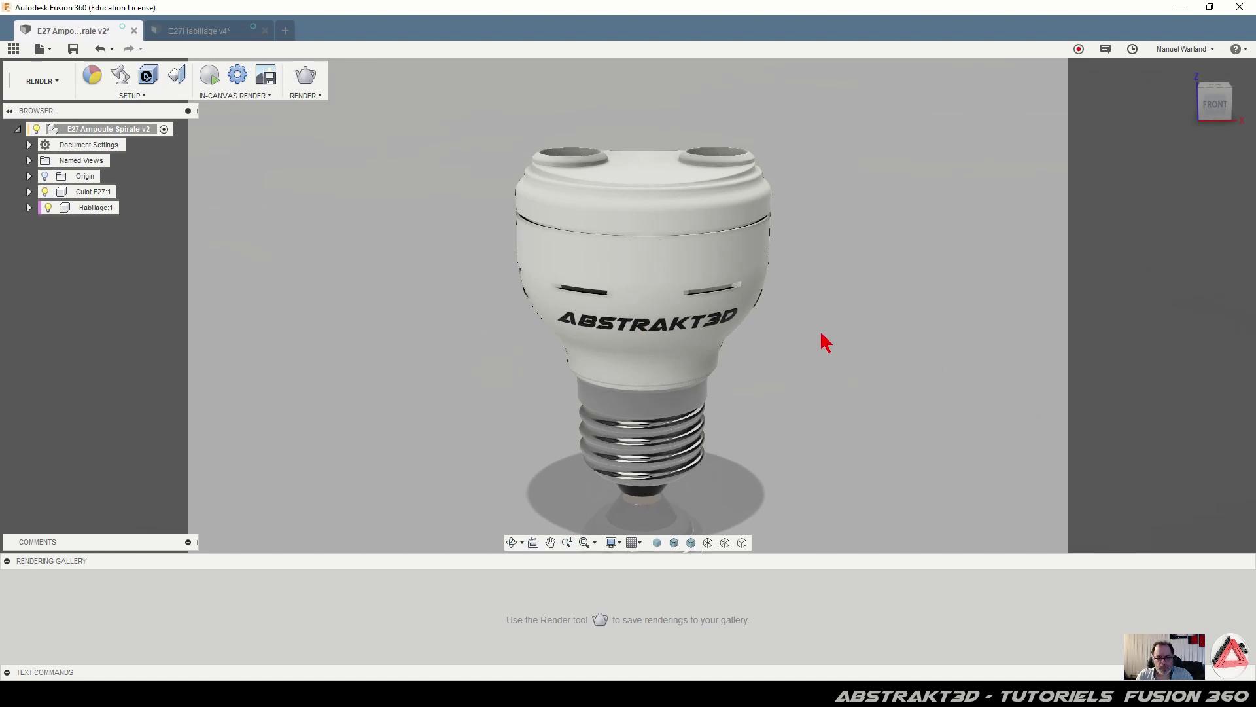
pyautogui.click(305, 77)
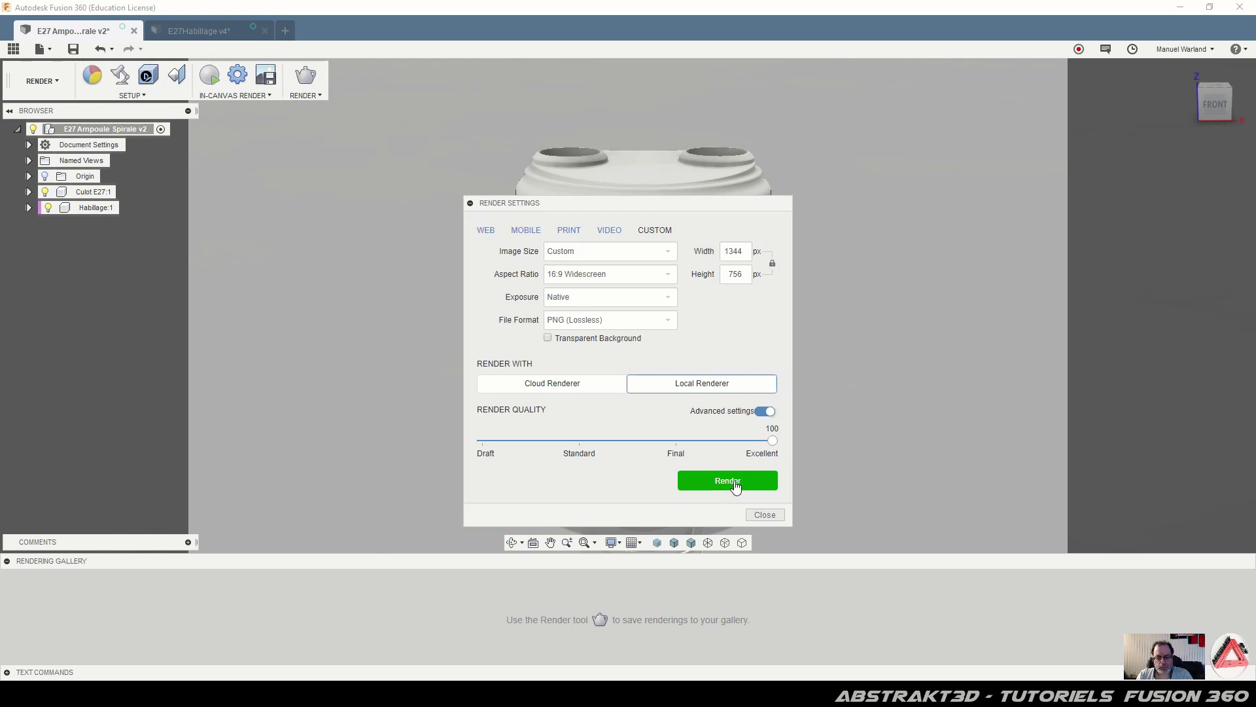
pyautogui.click(736, 486)
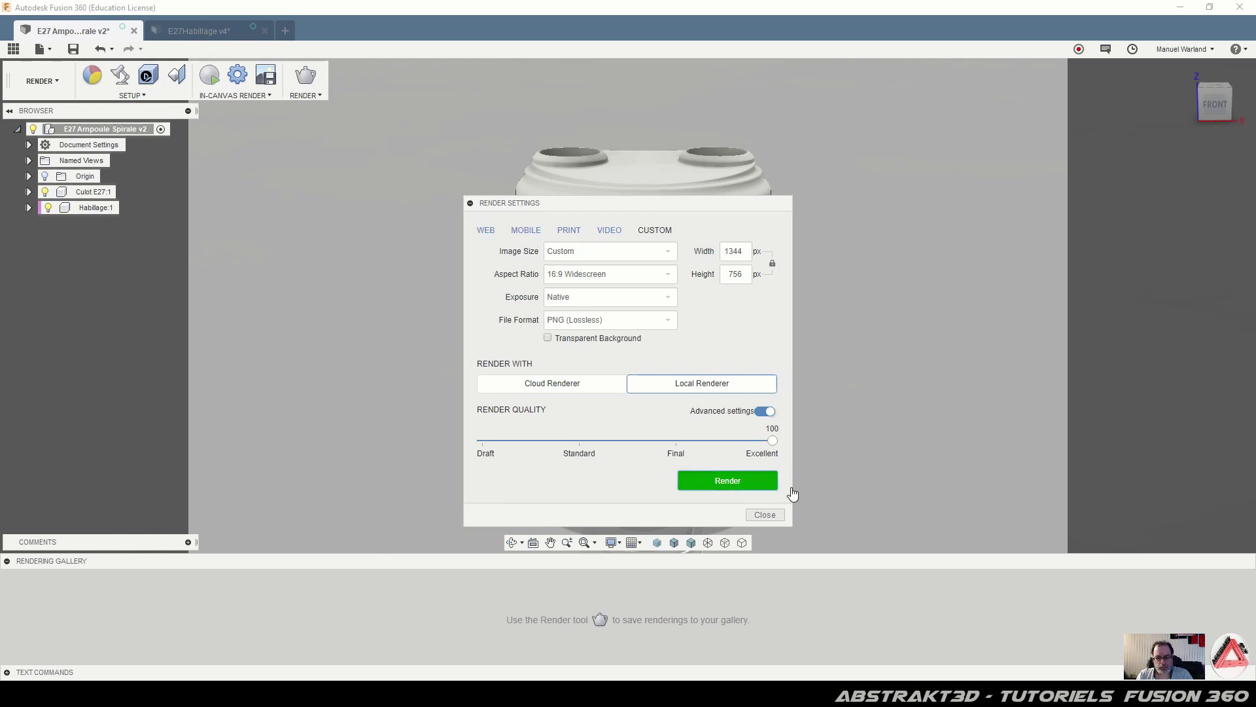